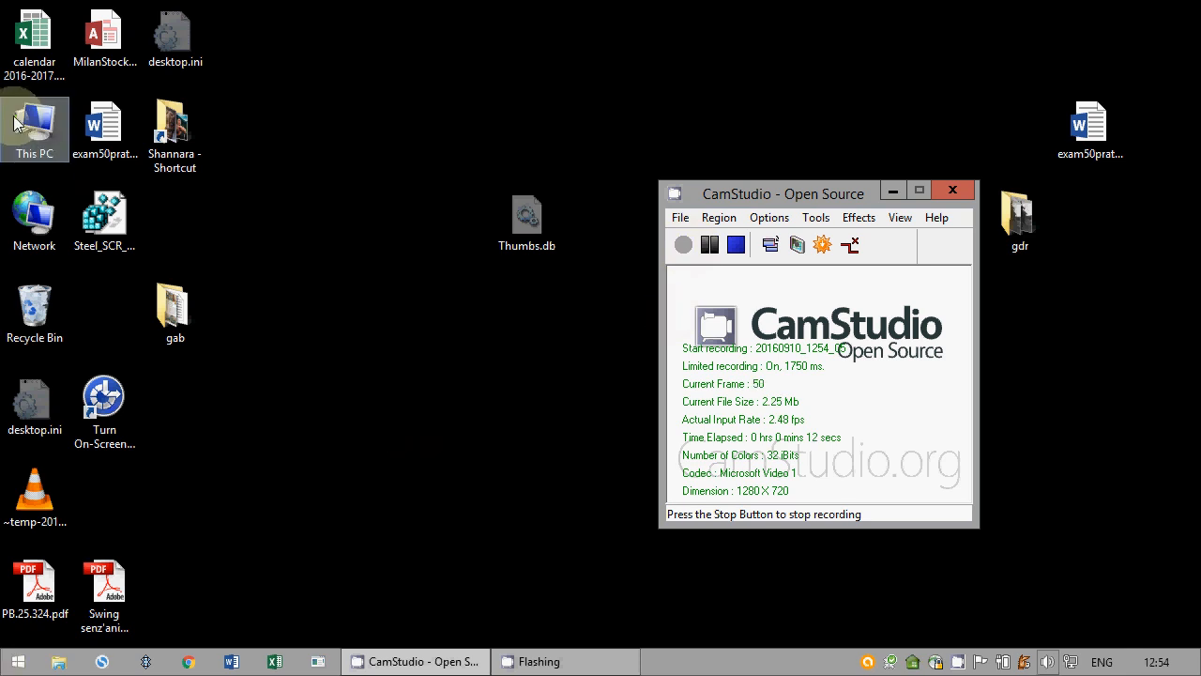
# Step: Open the network server \\ubz01fst.unibz.it in a file explorer window
pyautogui.doubleClick(35, 126)
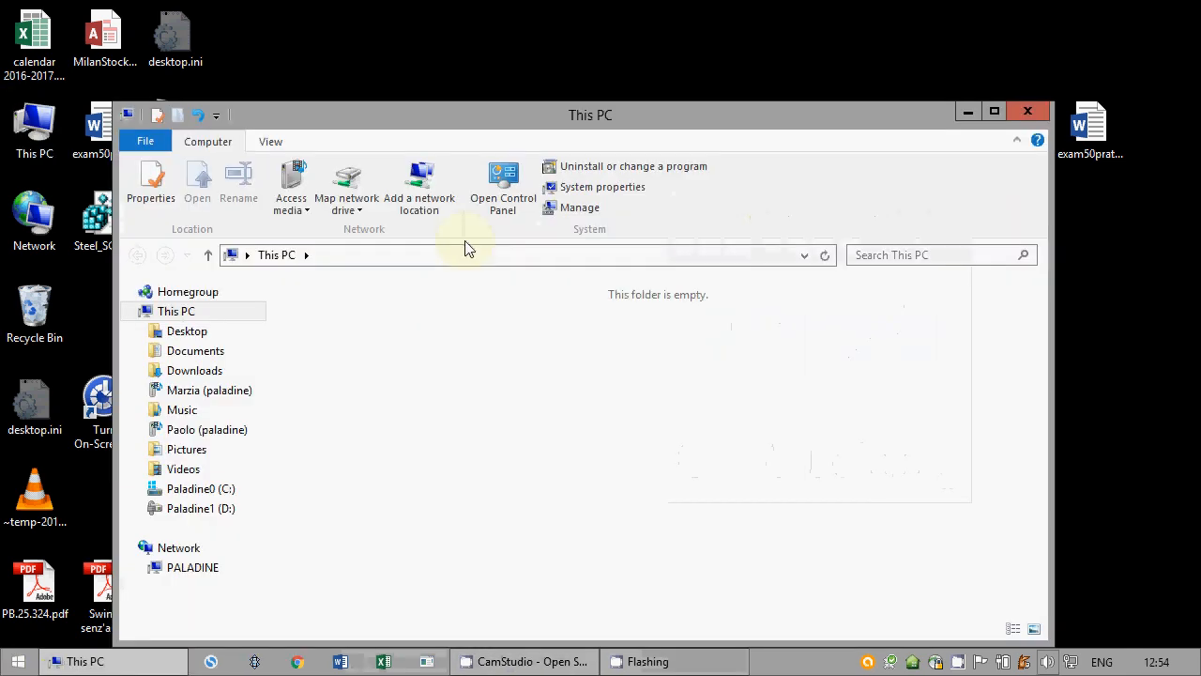
pyautogui.click(449, 255)
pyautogui.write('\\\\')
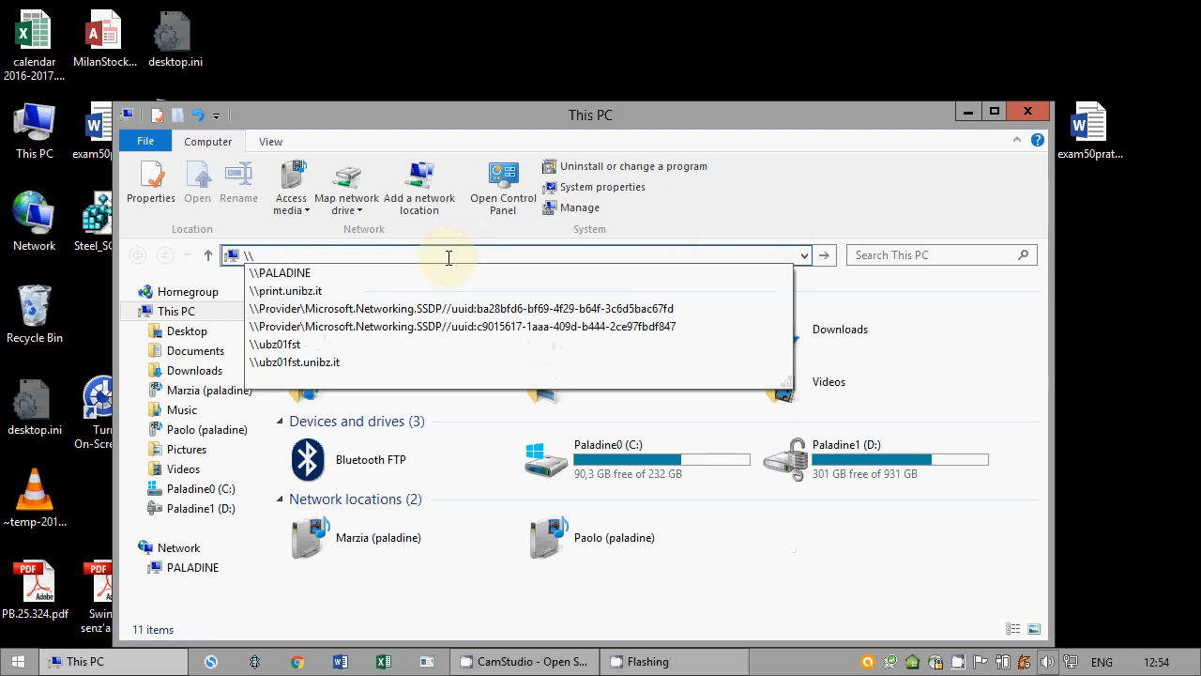
pyautogui.write('ubz01fst')
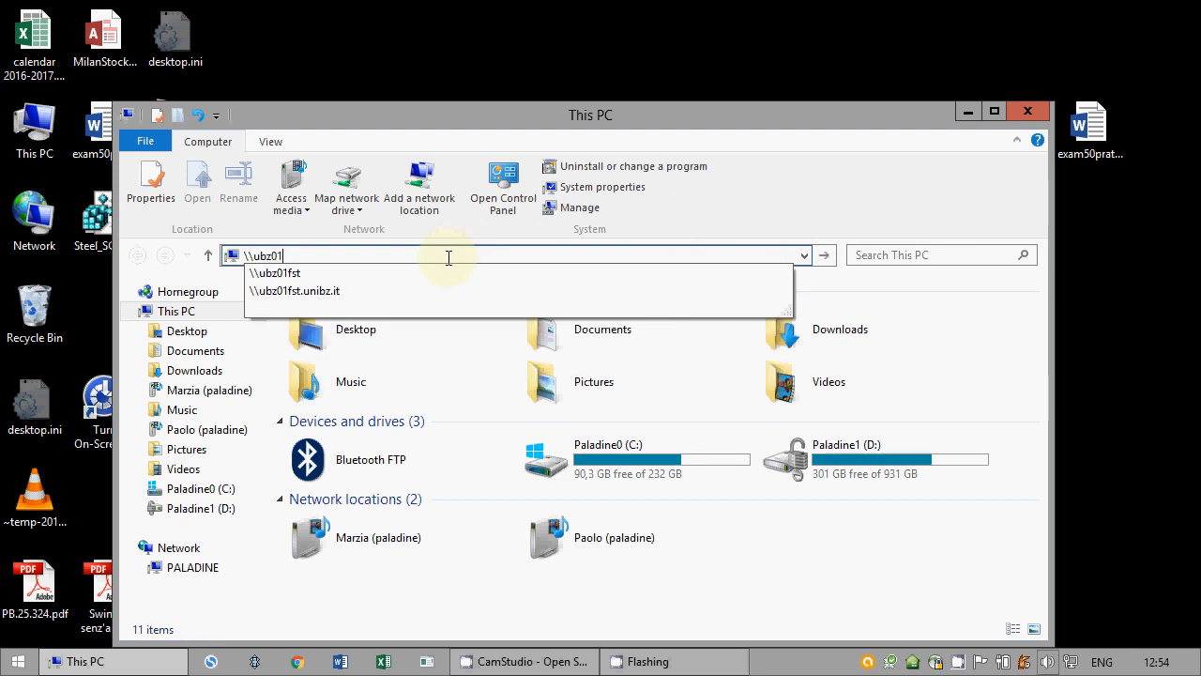
pyautogui.press('Down')
pyautogui.press('Down')
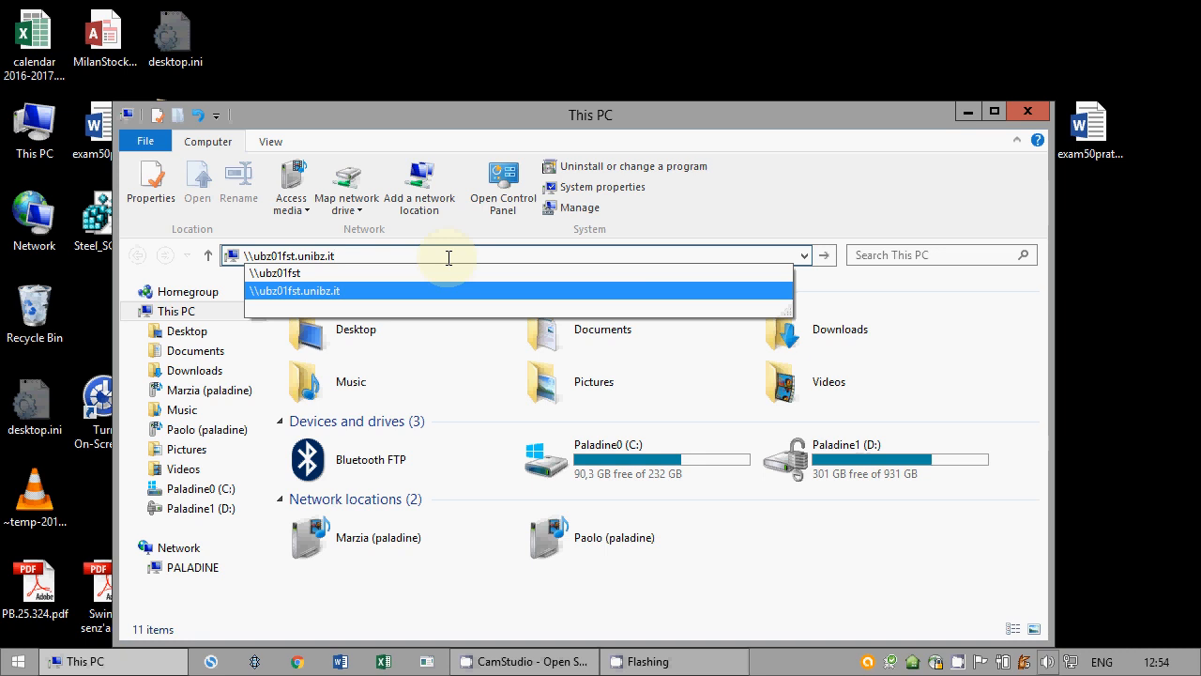
pyautogui.press('Return')
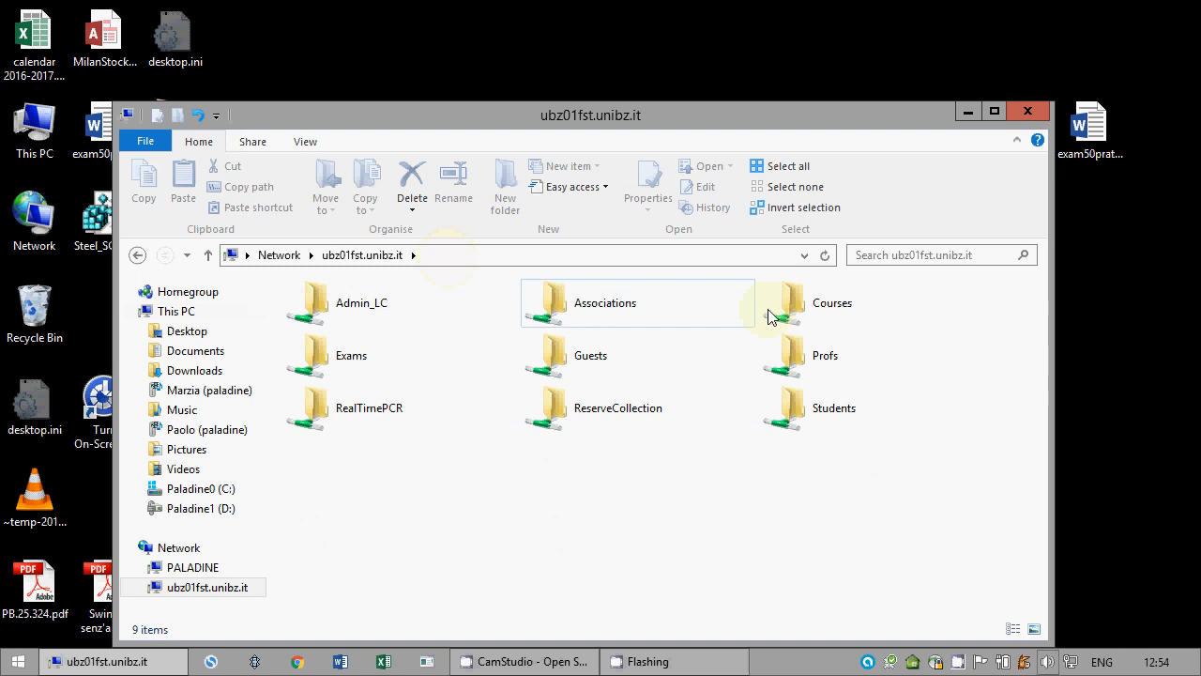
# Step: Inside the Courses share, open the professor's exam folder and the candidate's own named folder within it
pyautogui.click(816, 313)
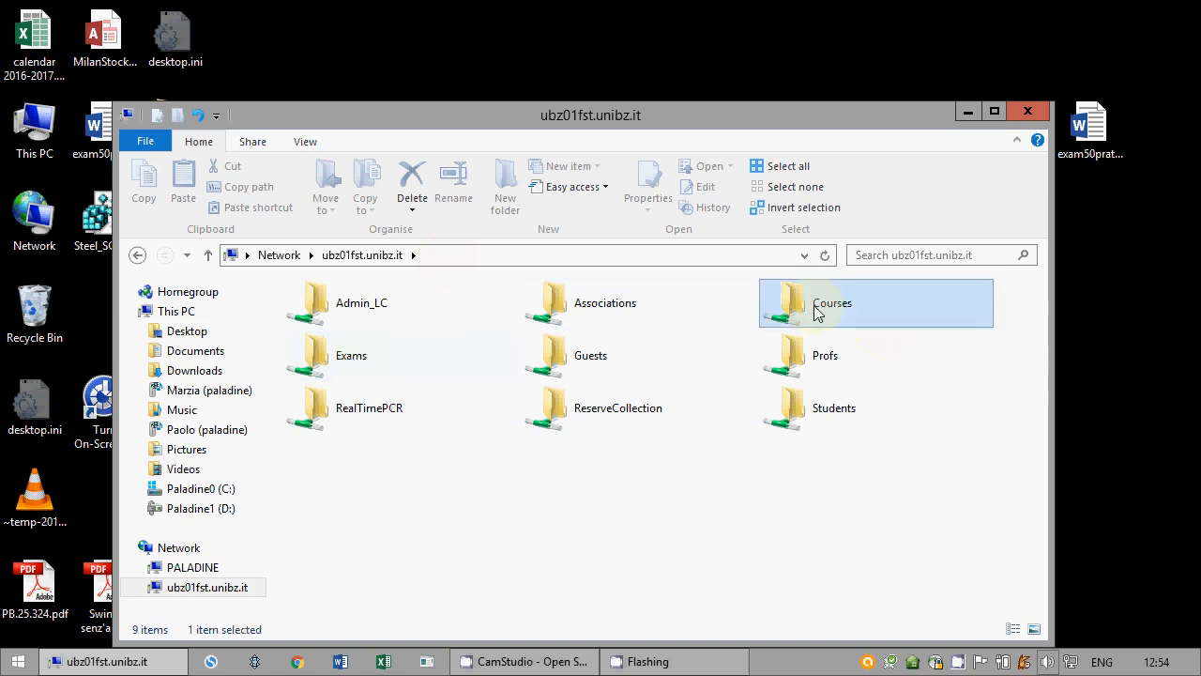
pyautogui.doubleClick(816, 313)
pyautogui.click(329, 593)
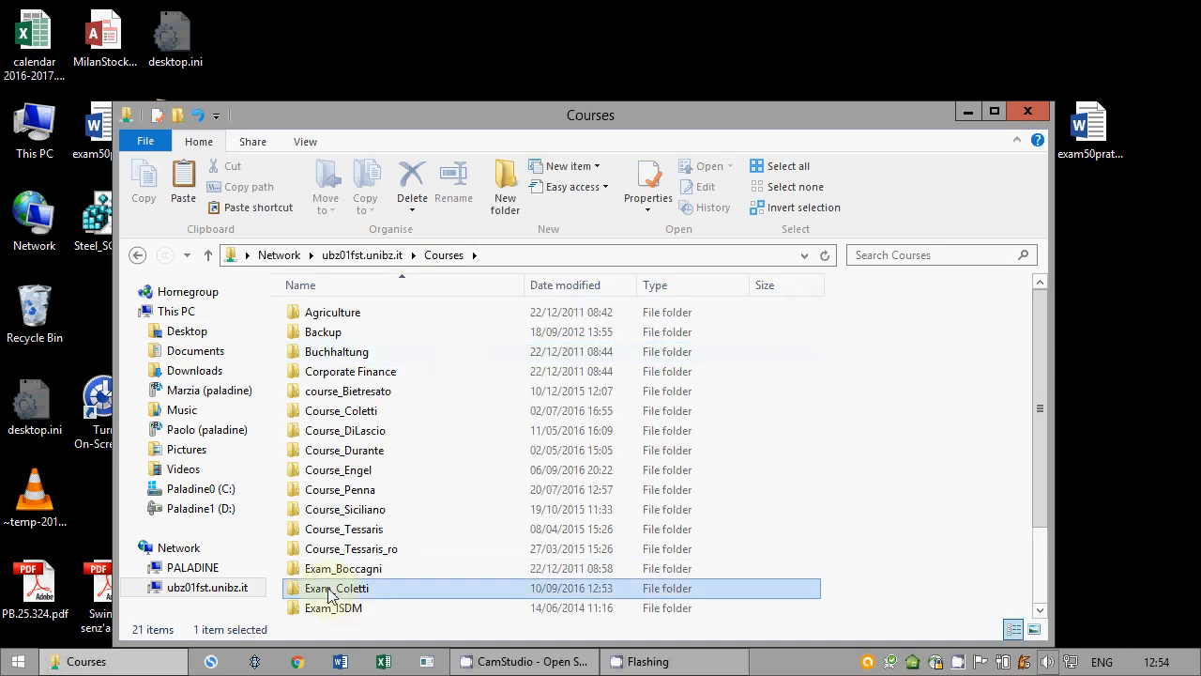
pyautogui.doubleClick(329, 593)
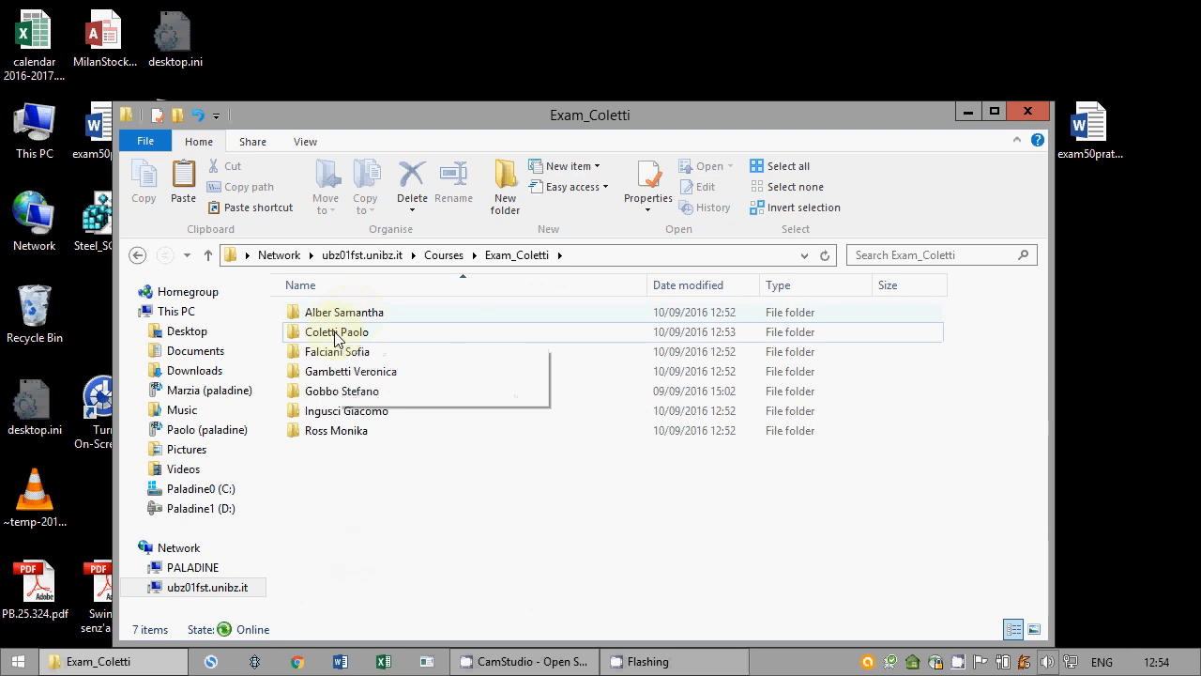
pyautogui.doubleClick(335, 333)
# Step: Copy CarWorkshop.accdb and nuclear.RData from the exam folder to the desktop, accepting the security prompt
pyautogui.moveTo(439, 111); pyautogui.dragTo(908, 107)
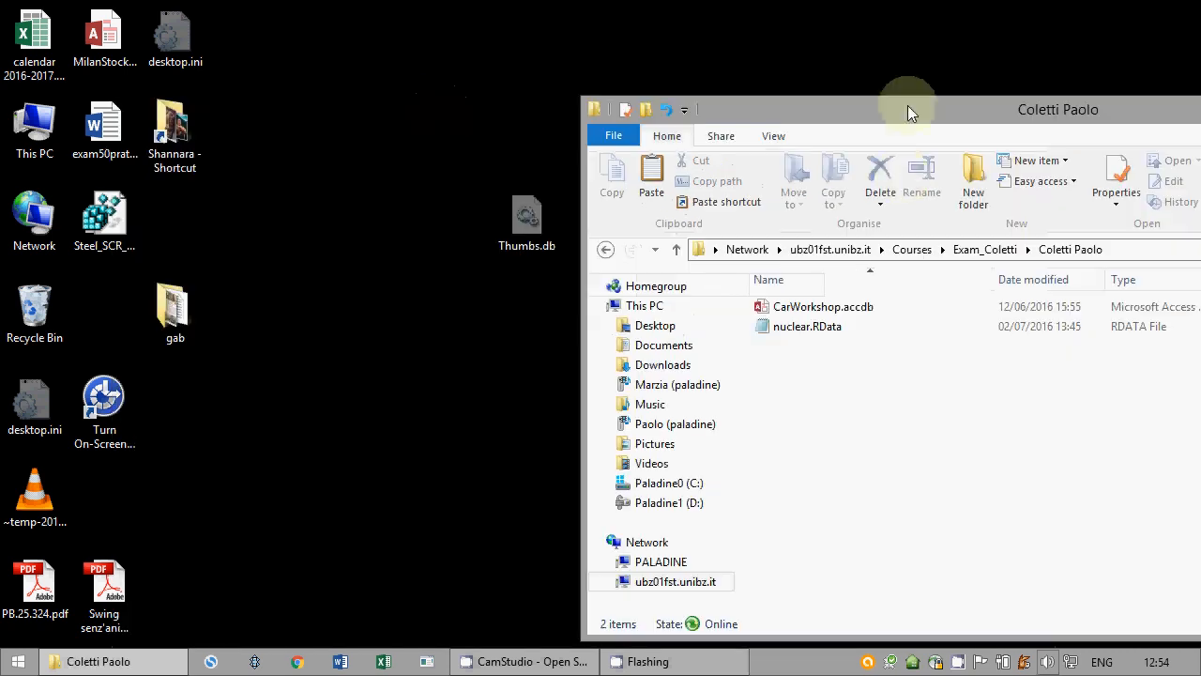
pyautogui.moveTo(842, 335); pyautogui.dragTo(429, 408)
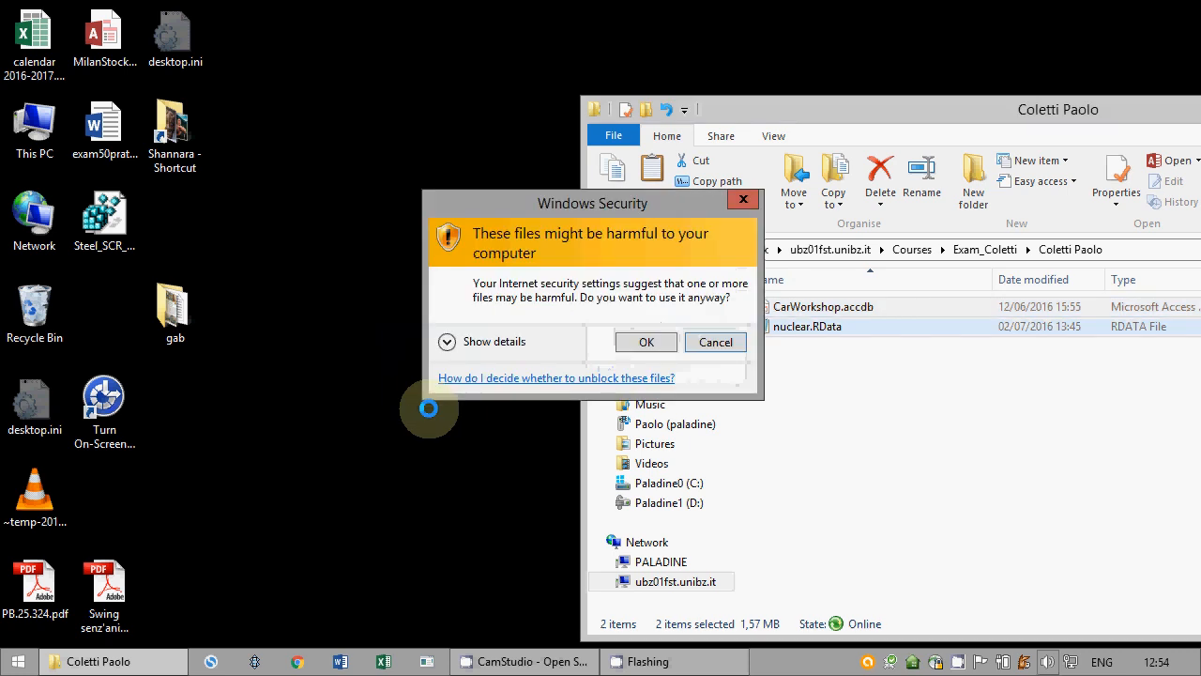
pyautogui.click(647, 342)
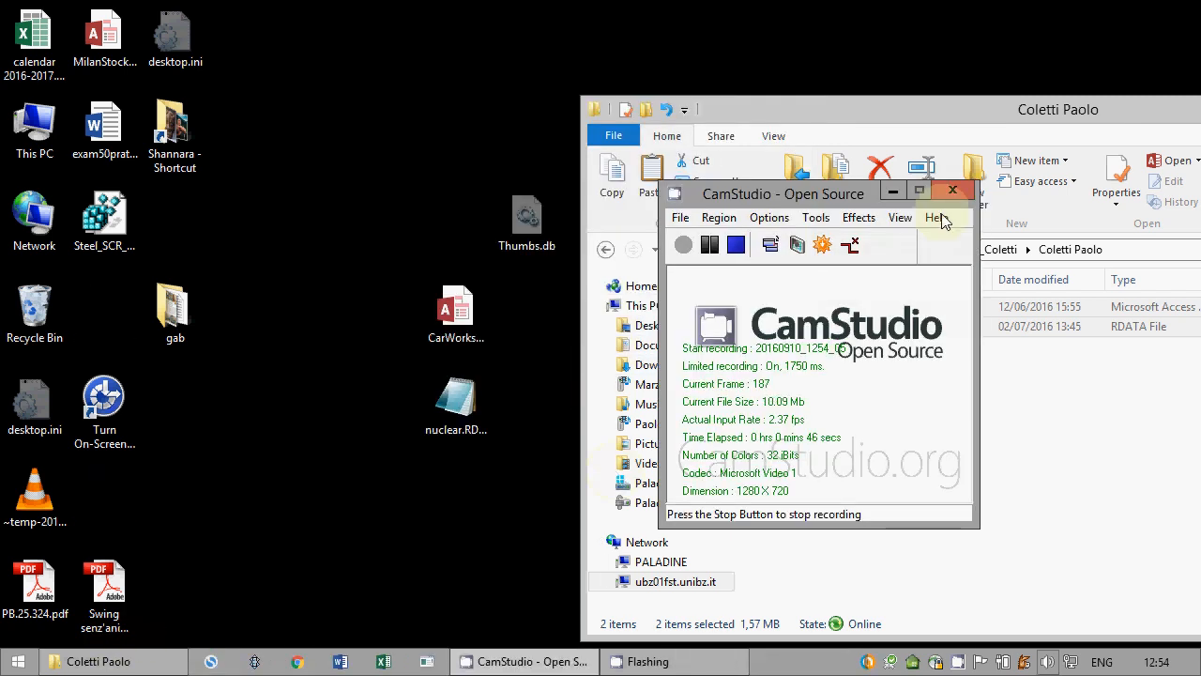
# Step: Minimize the exam folder window and move the CamStudio window aside to clear the desktop
pyautogui.moveTo(1038, 107); pyautogui.dragTo(570, 134)
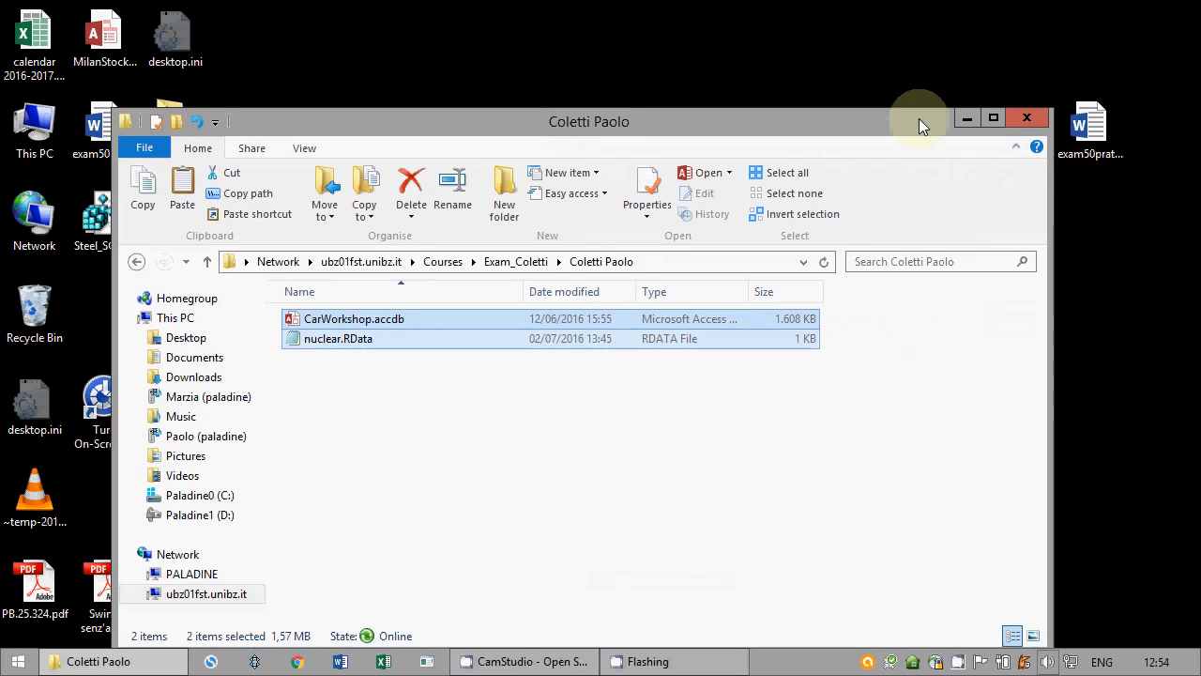
pyautogui.moveTo(805, 119); pyautogui.dragTo(817, 60)
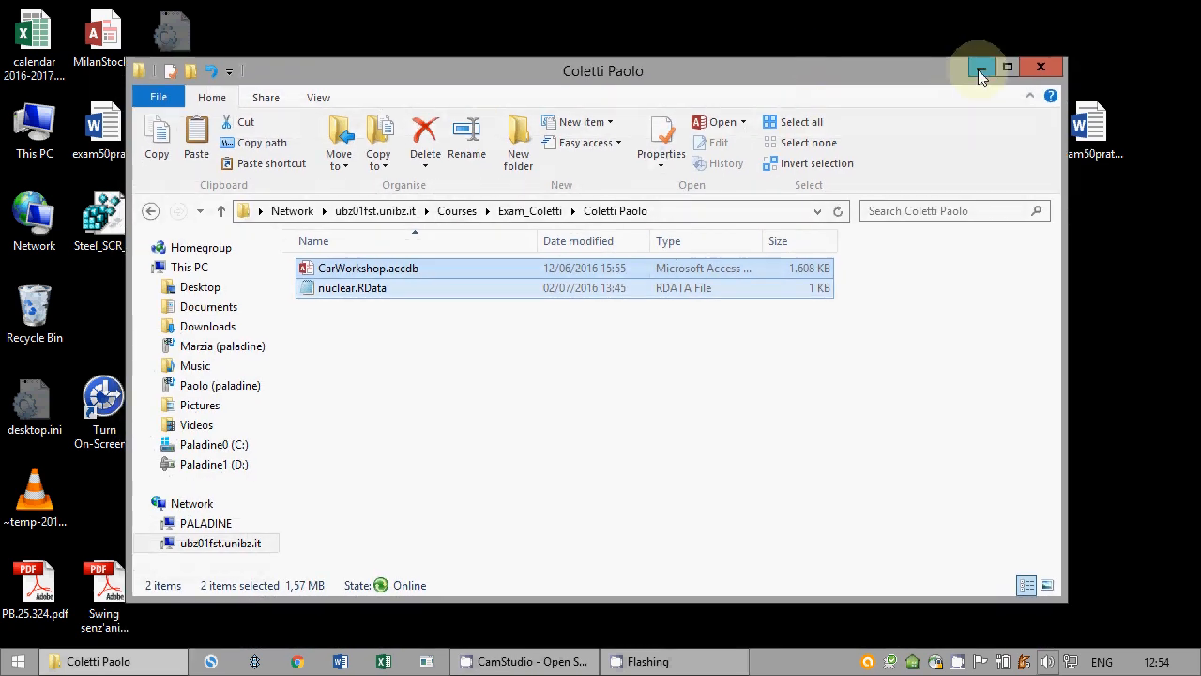
pyautogui.click(981, 67)
pyautogui.moveTo(744, 190); pyautogui.dragTo(1134, 479)
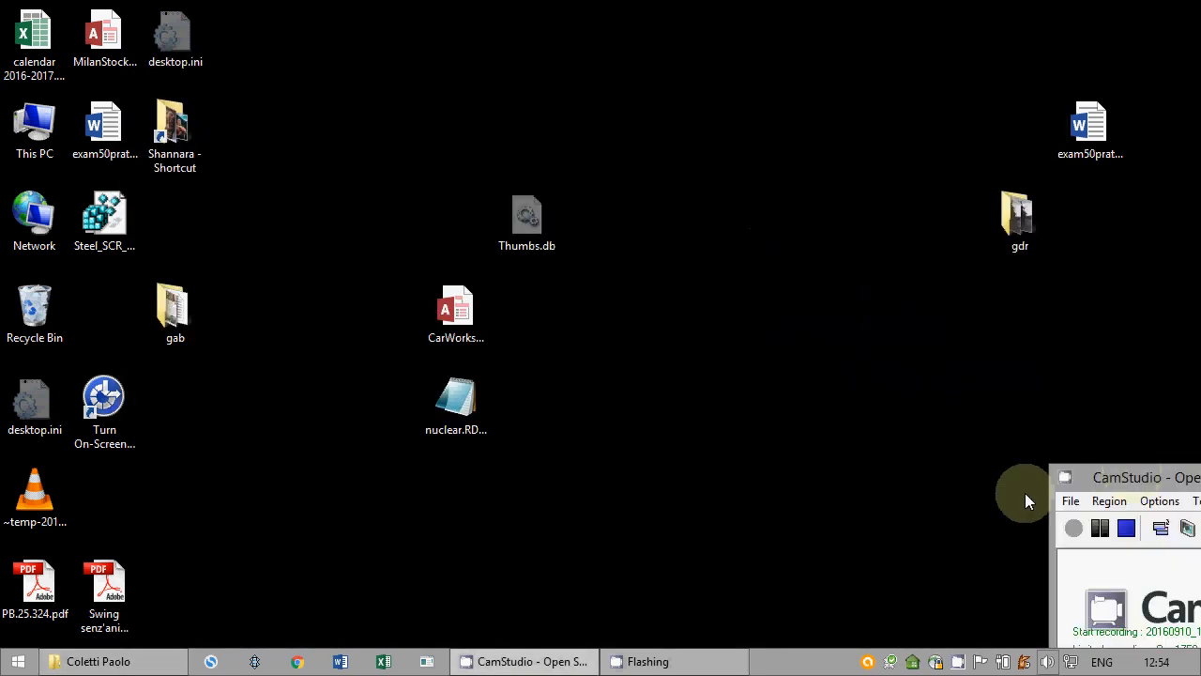
# Step: Open a new file explorer window and browse to the lectures folder under Documents, unibz
pyautogui.click(94, 649)
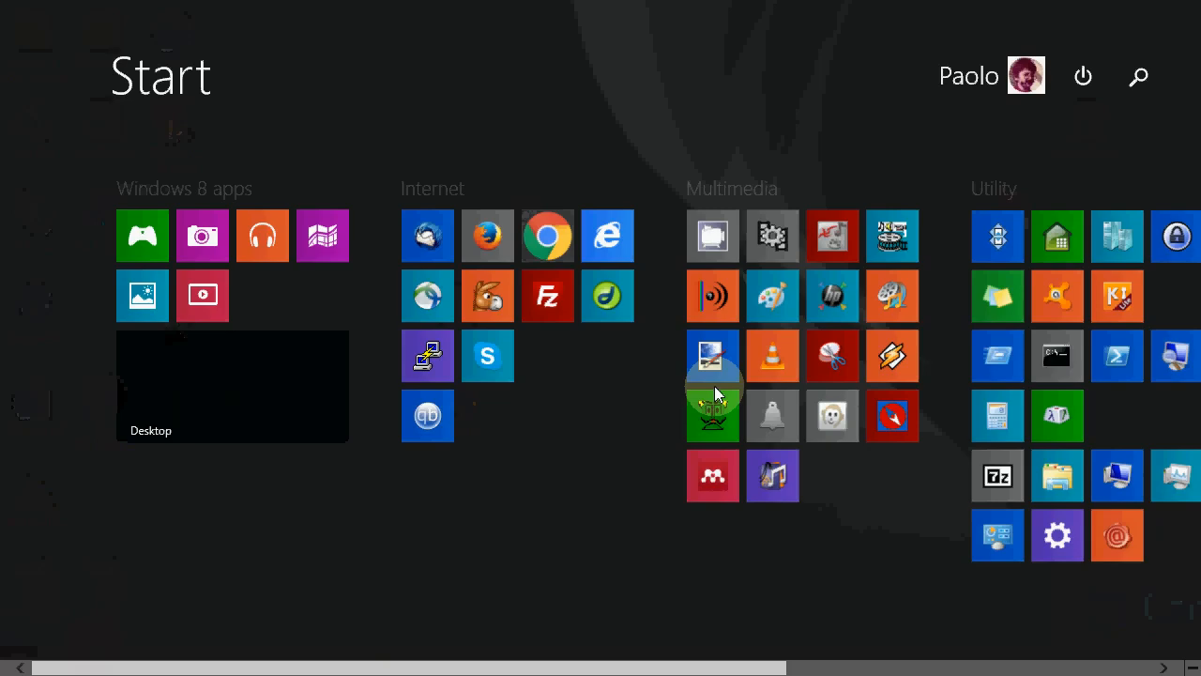
pyautogui.click(218, 433)
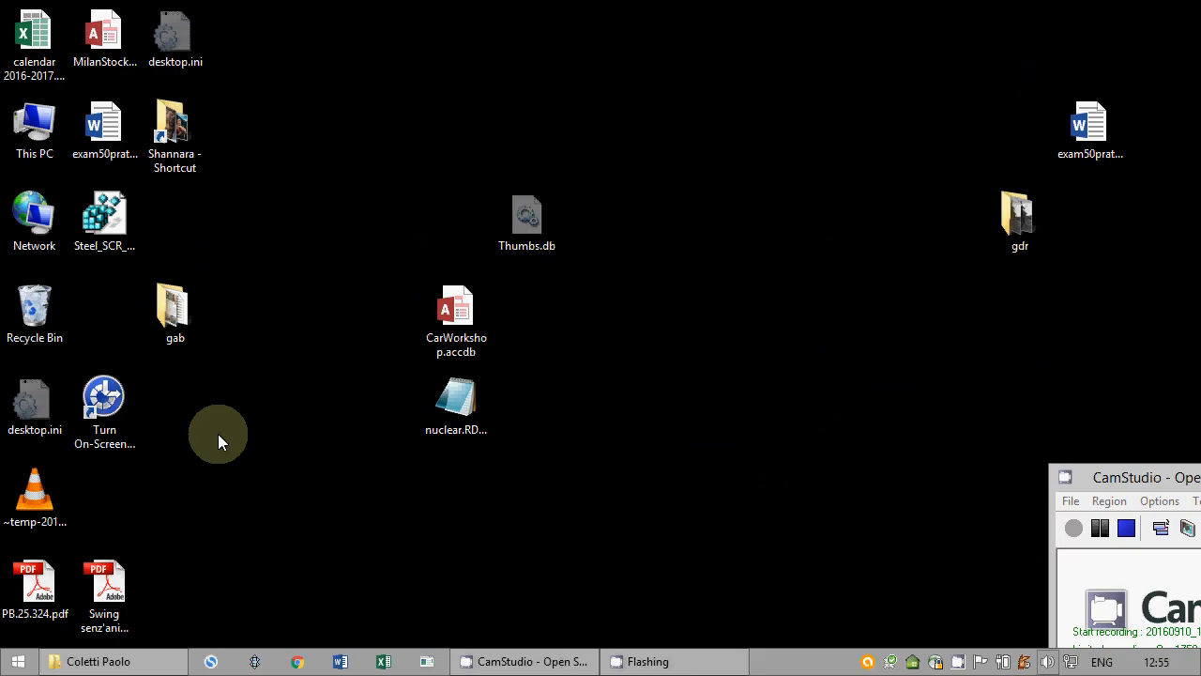
pyautogui.press('super+e')
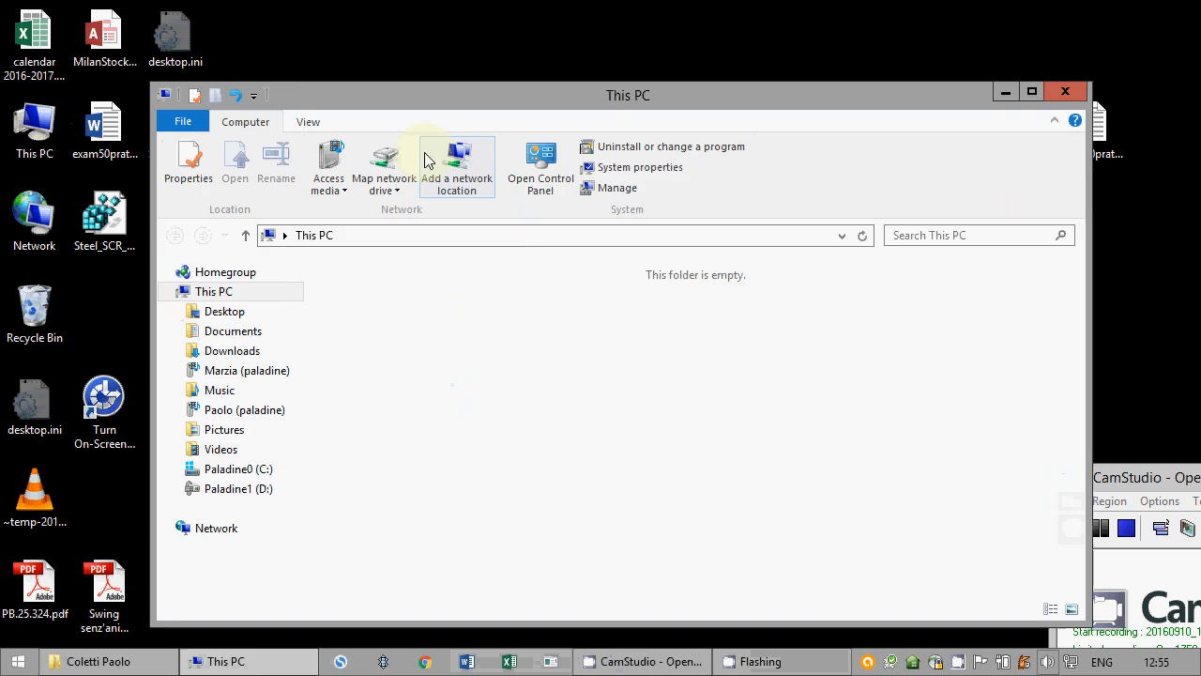
pyautogui.doubleClick(654, 334)
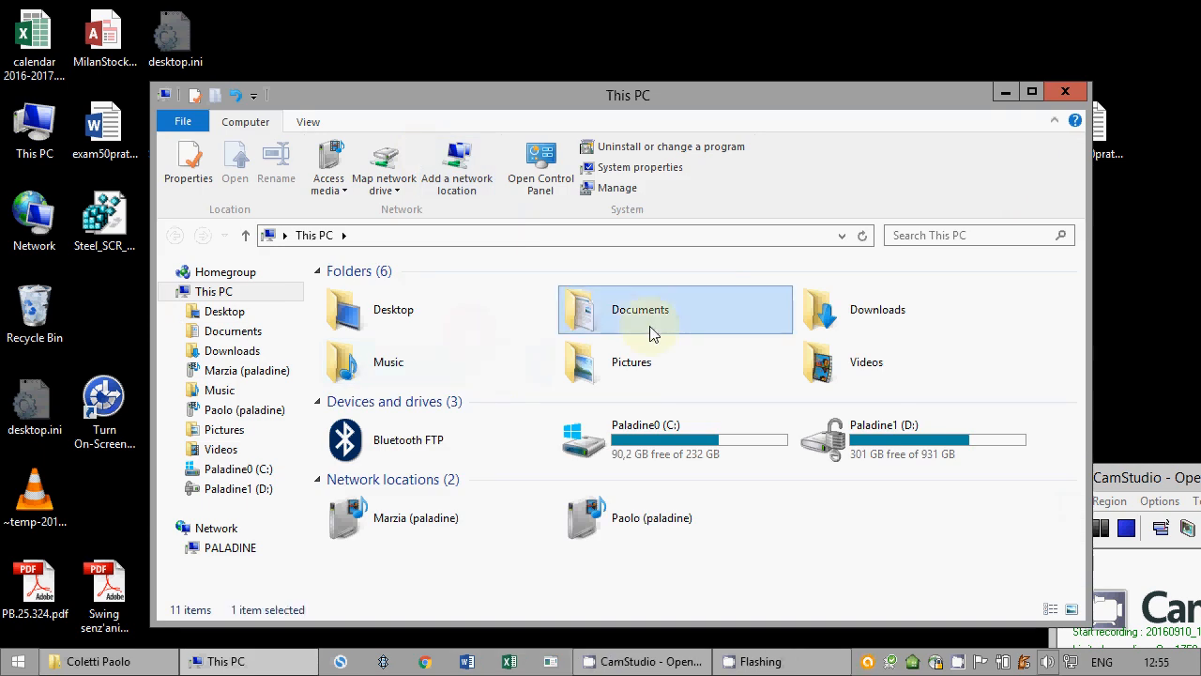
pyautogui.click(359, 550)
pyautogui.doubleClick(359, 549)
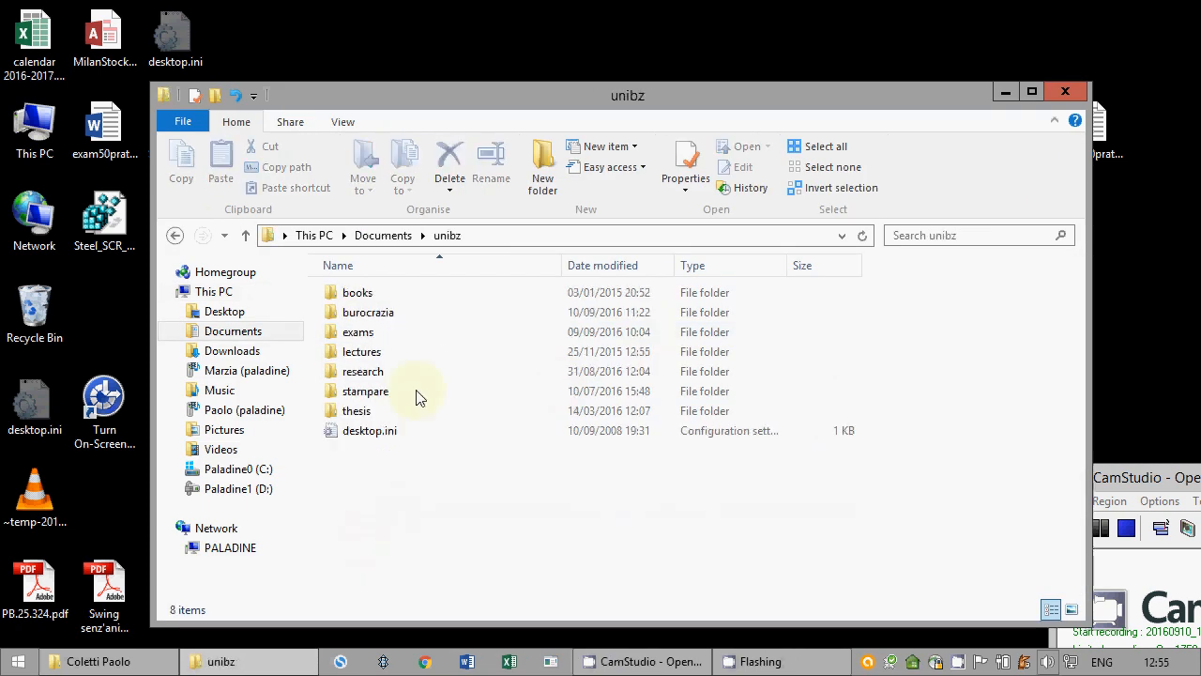
pyautogui.doubleClick(384, 353)
pyautogui.doubleClick(354, 292)
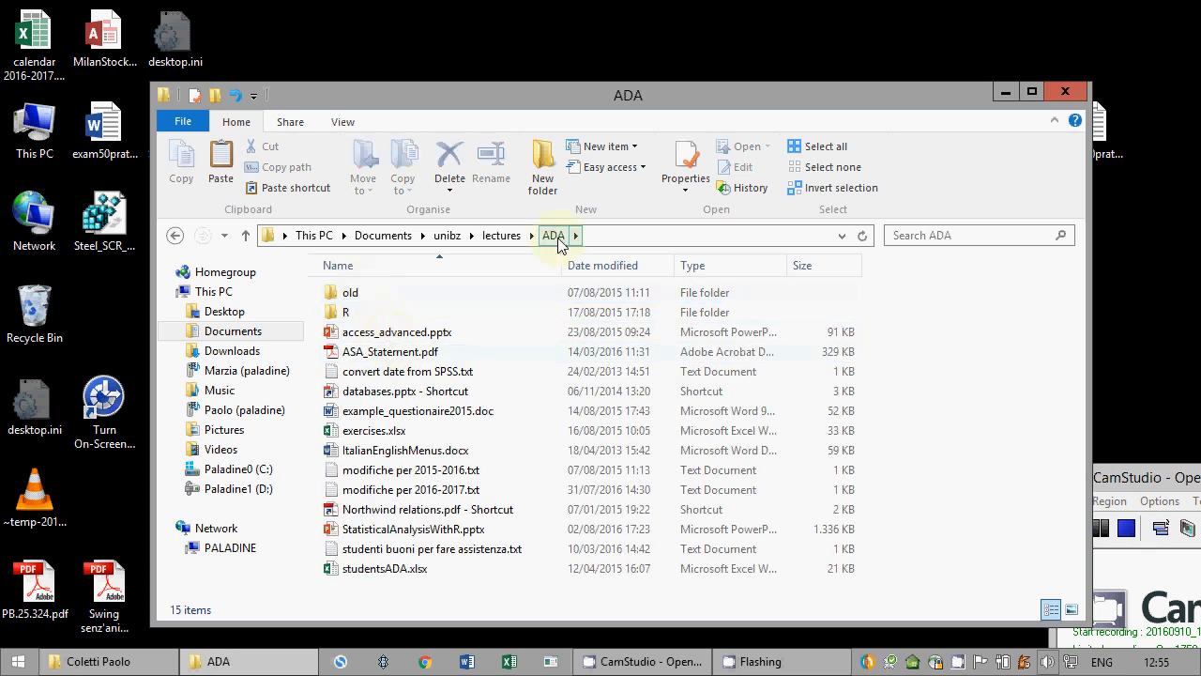
pyautogui.click(501, 236)
# Step: Open the R-Portable folder under file examples, R, and launch R-Portable.exe
pyautogui.click(372, 334)
pyautogui.doubleClick(372, 334)
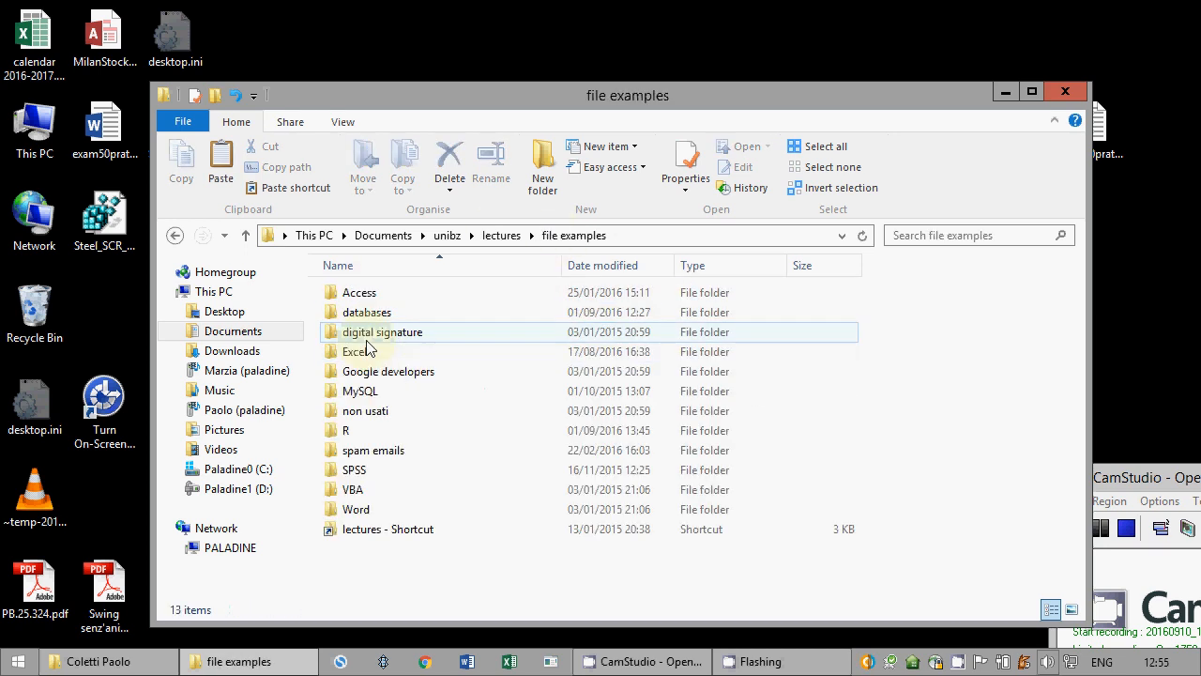
pyautogui.click(354, 431)
pyautogui.doubleClick(355, 432)
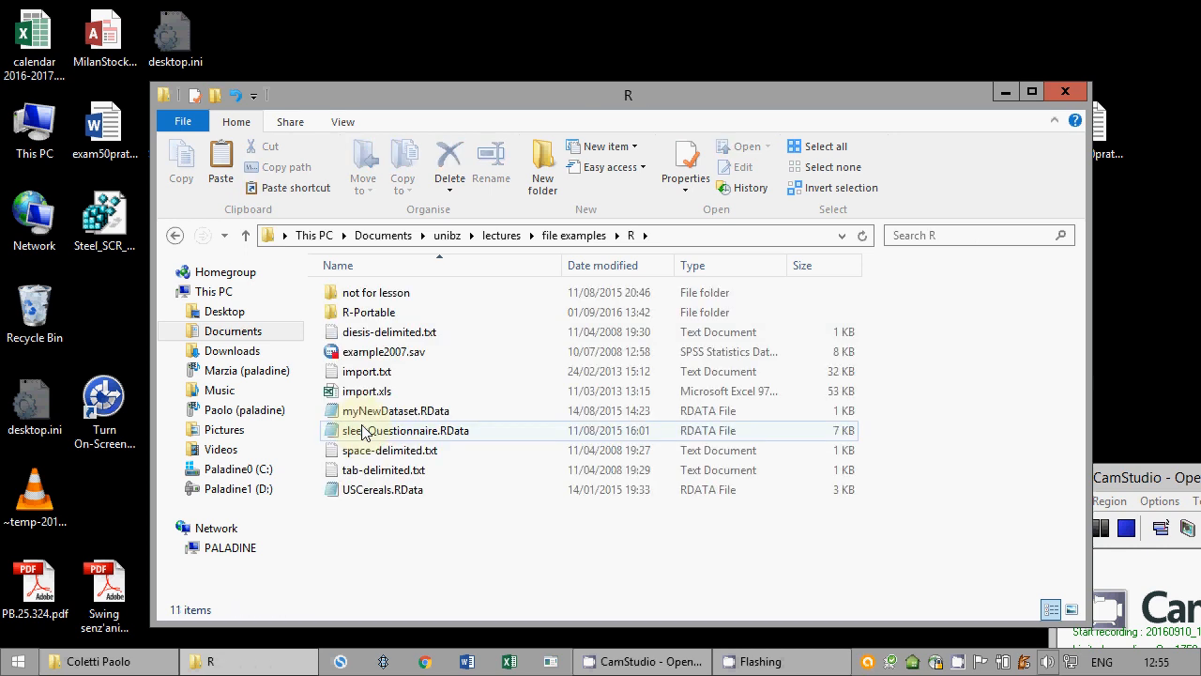
pyautogui.click(361, 311)
pyautogui.doubleClick(362, 312)
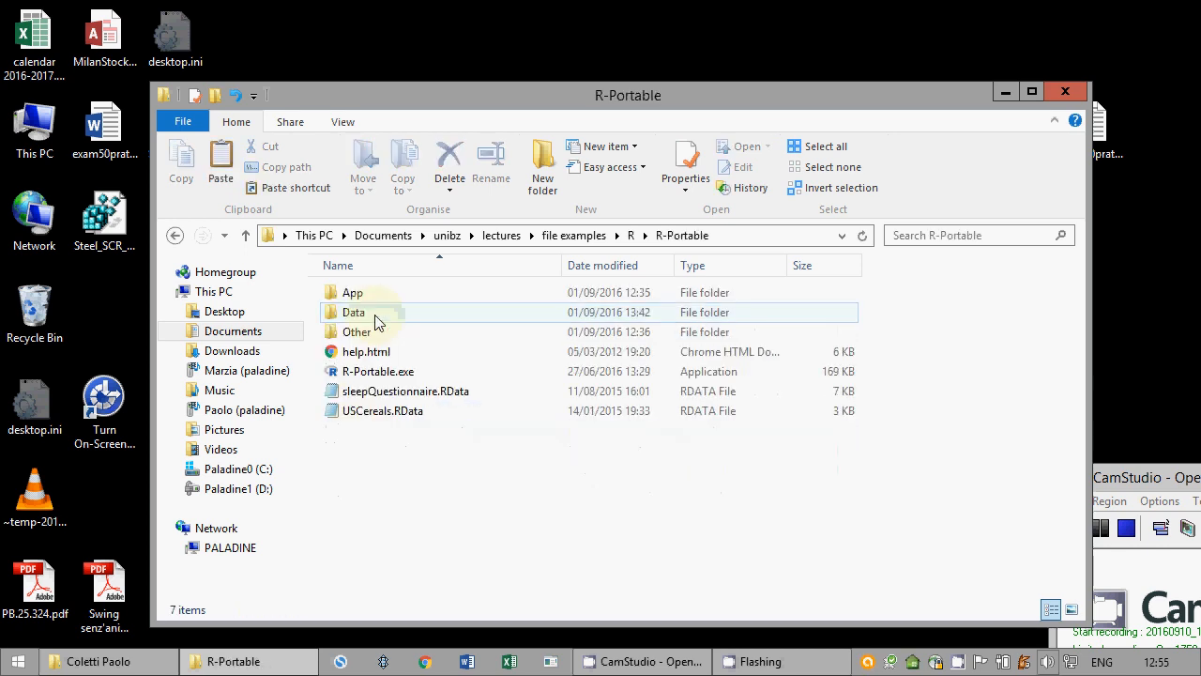
pyautogui.click(371, 373)
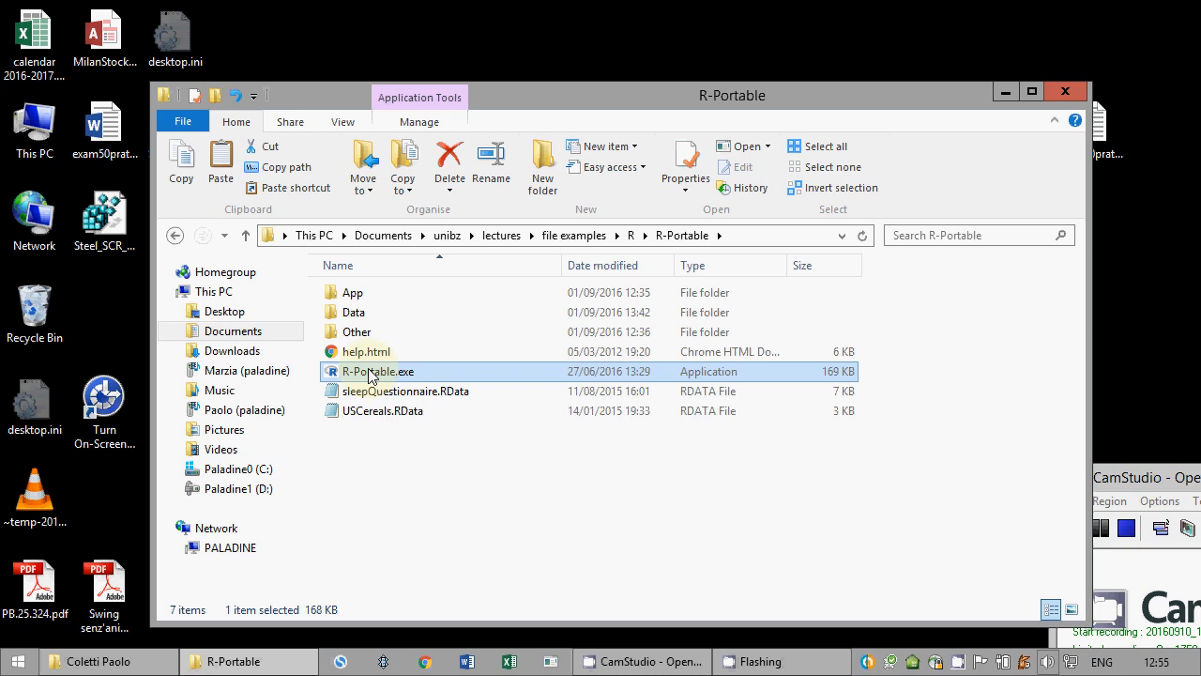
pyautogui.doubleClick(368, 371)
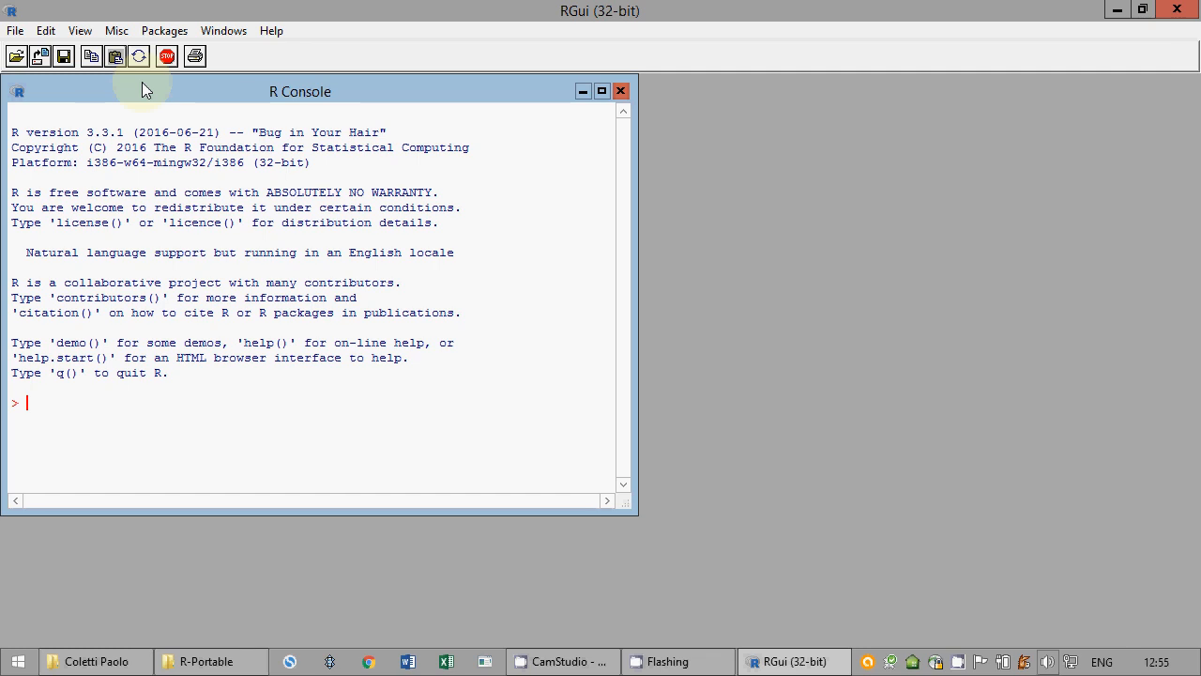
# Step: Load the Rcmdr package in R and start Word
pyautogui.click(157, 43)
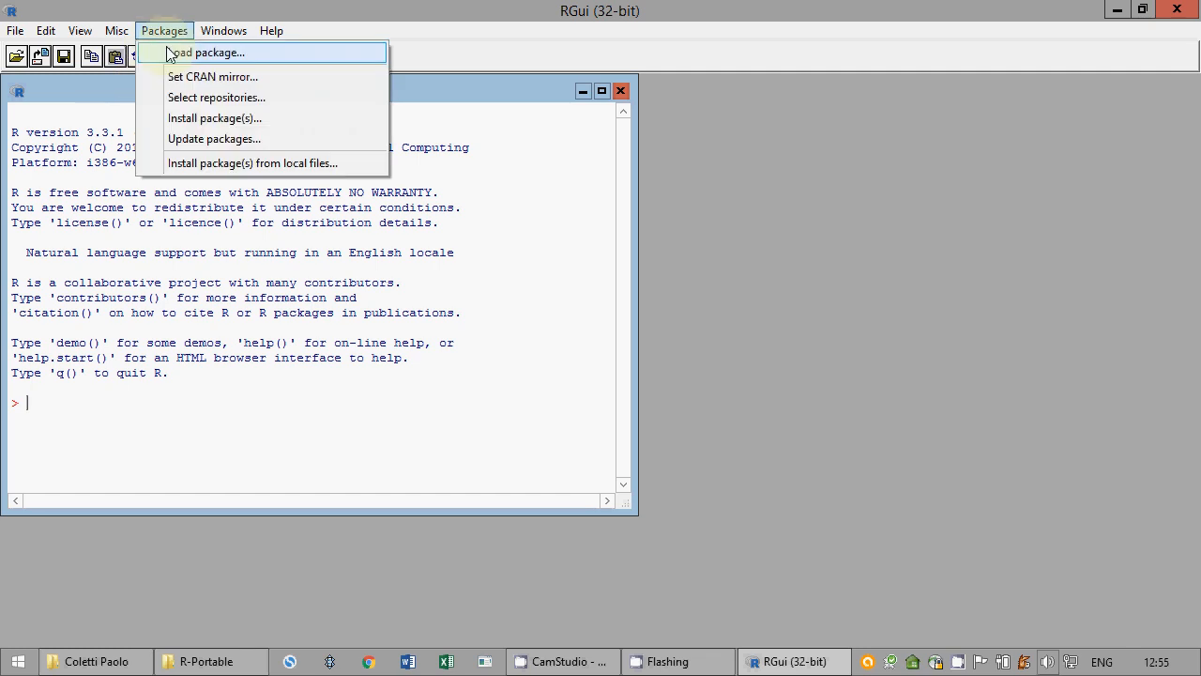
pyautogui.click(192, 52)
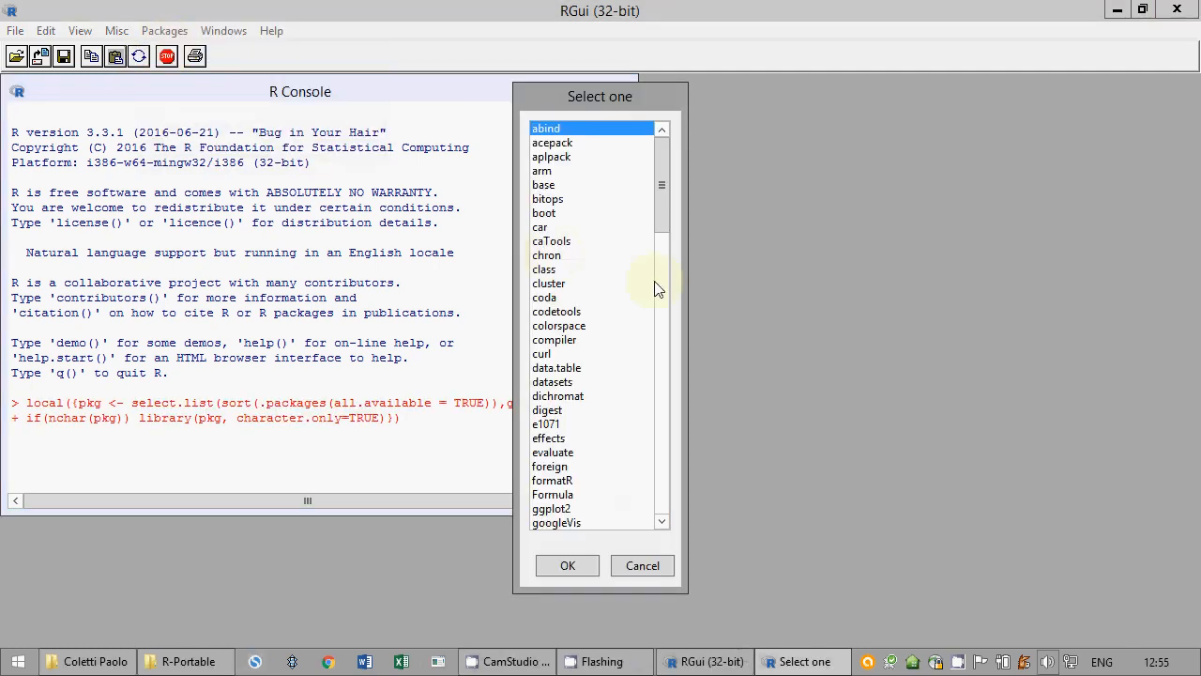
pyautogui.moveTo(661, 282); pyautogui.dragTo(656, 404)
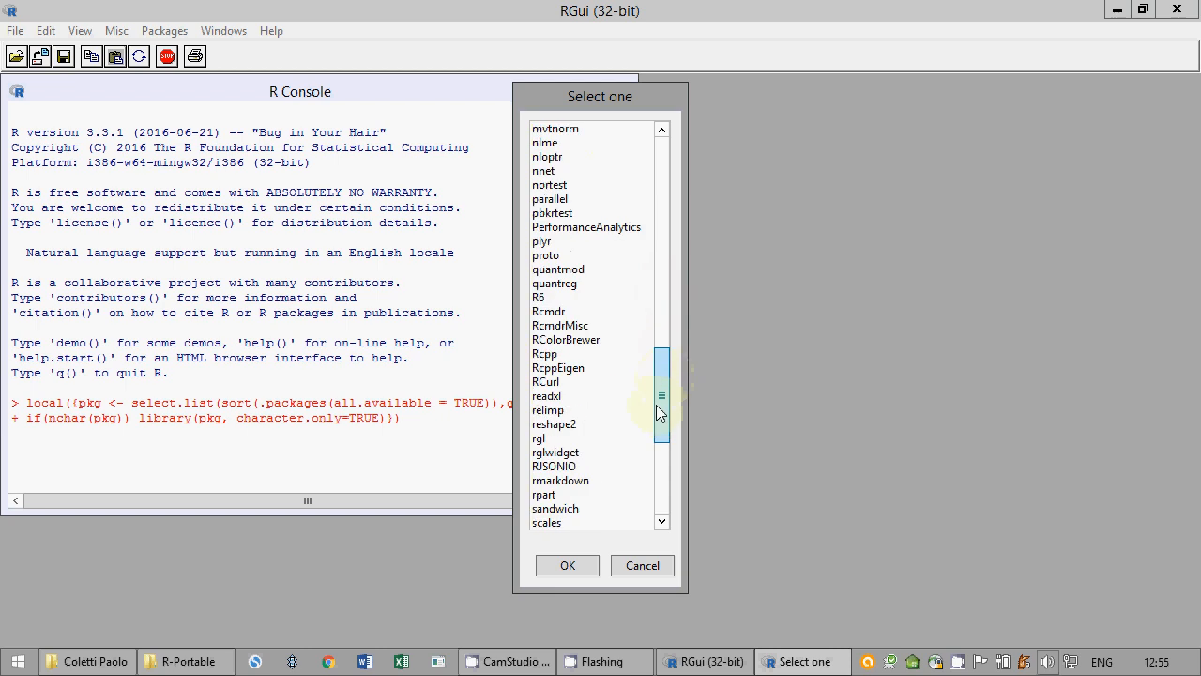
pyautogui.click(554, 312)
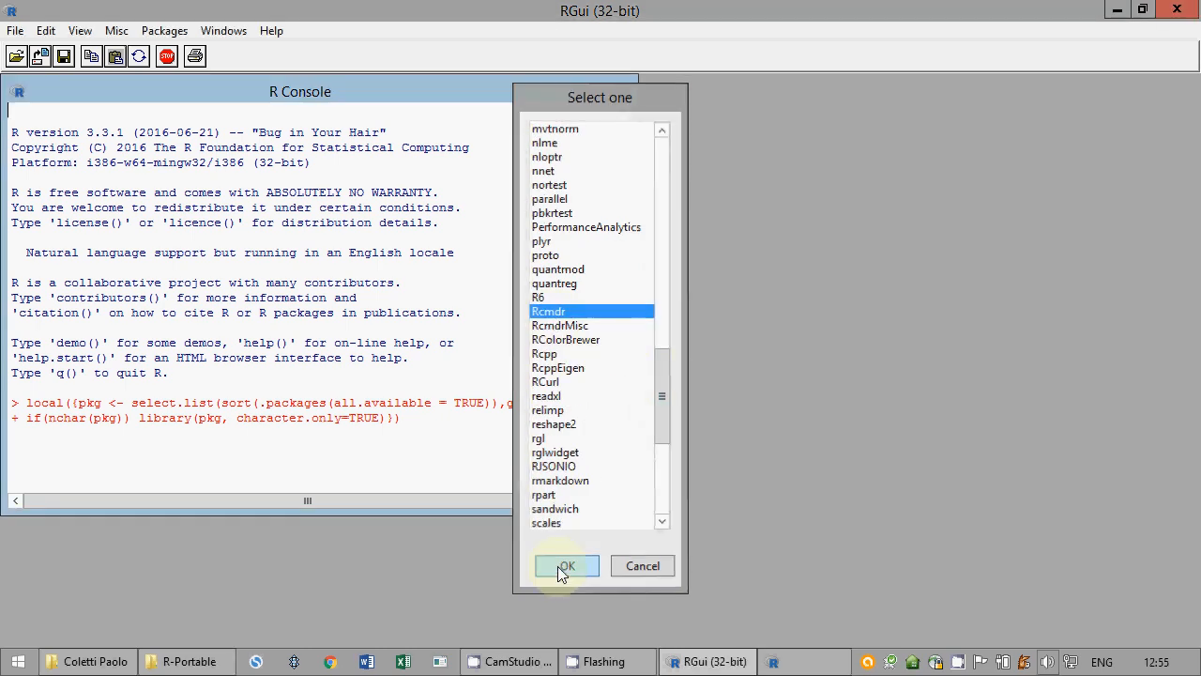
pyautogui.click(558, 565)
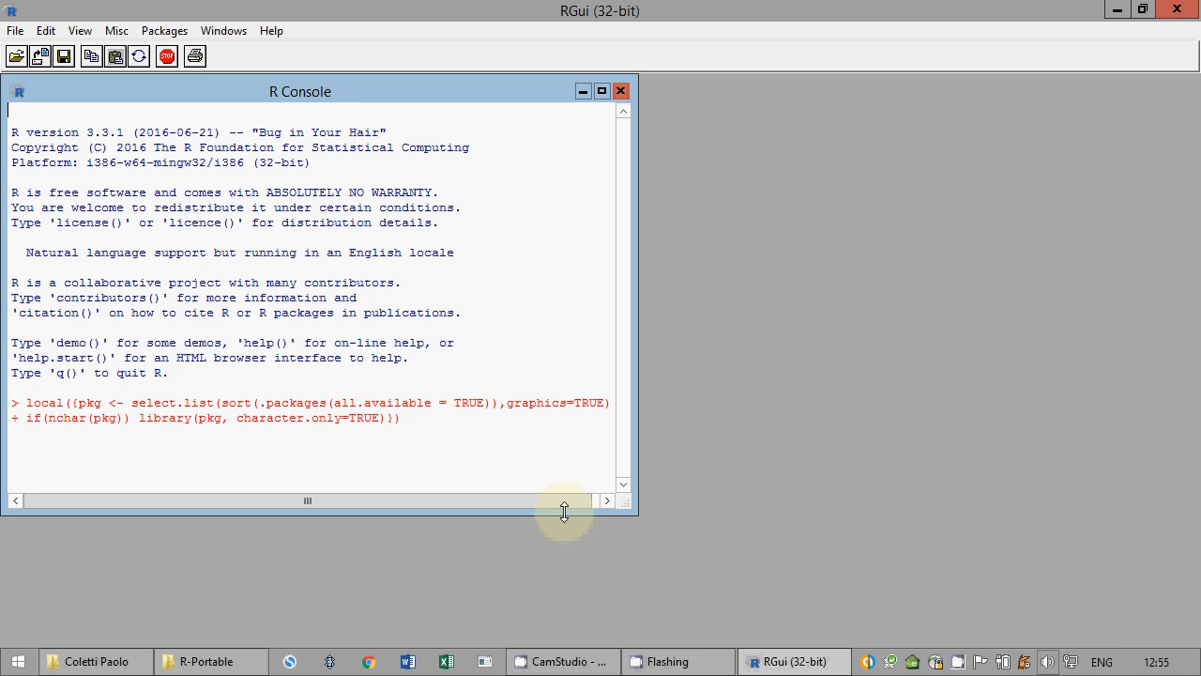
pyautogui.click(411, 663)
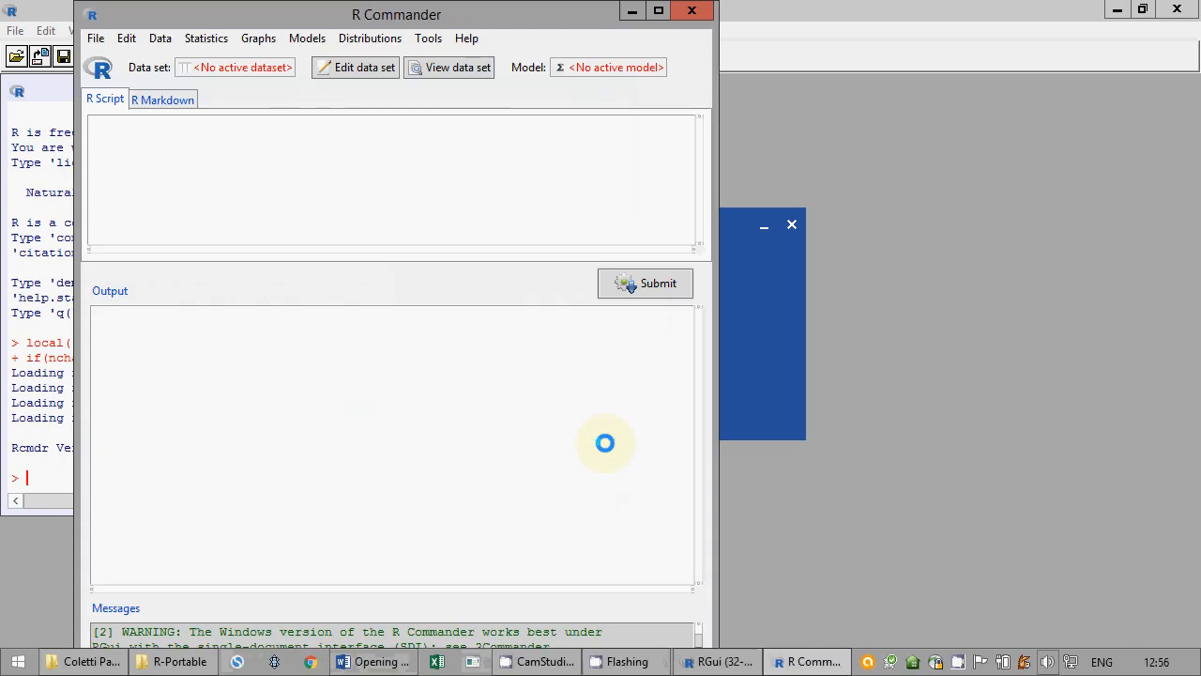
# Step: Maximize the R Commander window and change its working directory to the Desktop
pyautogui.click(658, 12)
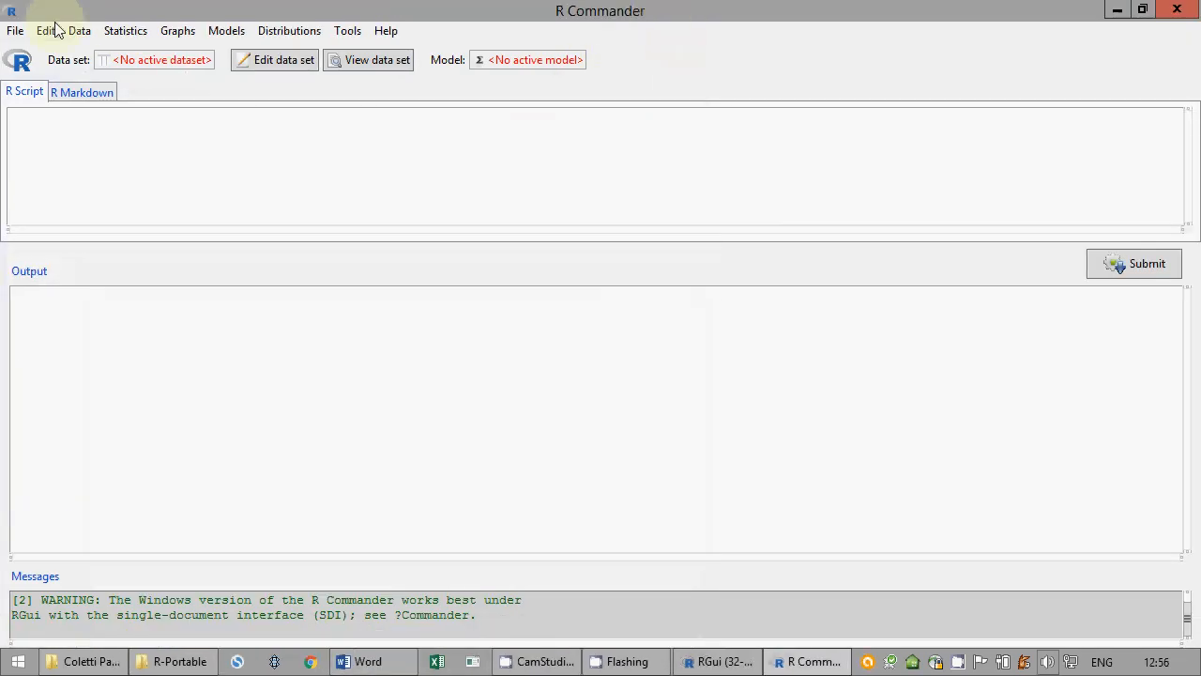
pyautogui.click(15, 30)
pyautogui.click(46, 56)
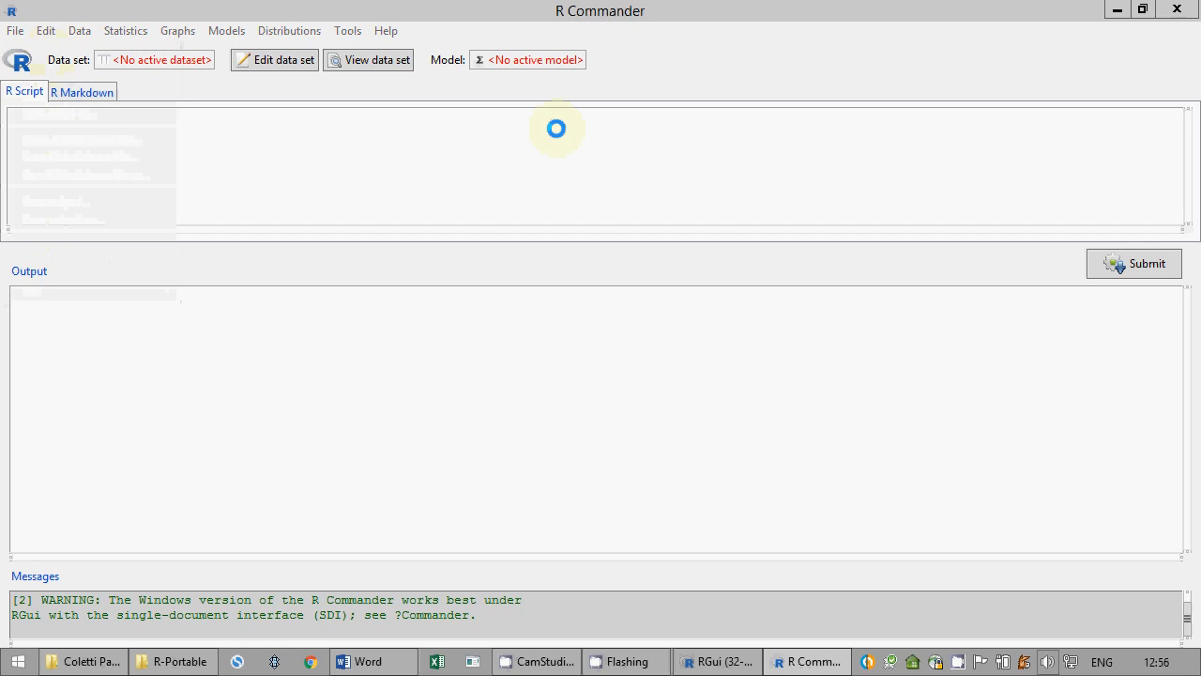
pyautogui.moveTo(728, 288); pyautogui.dragTo(723, 266)
pyautogui.click(727, 266)
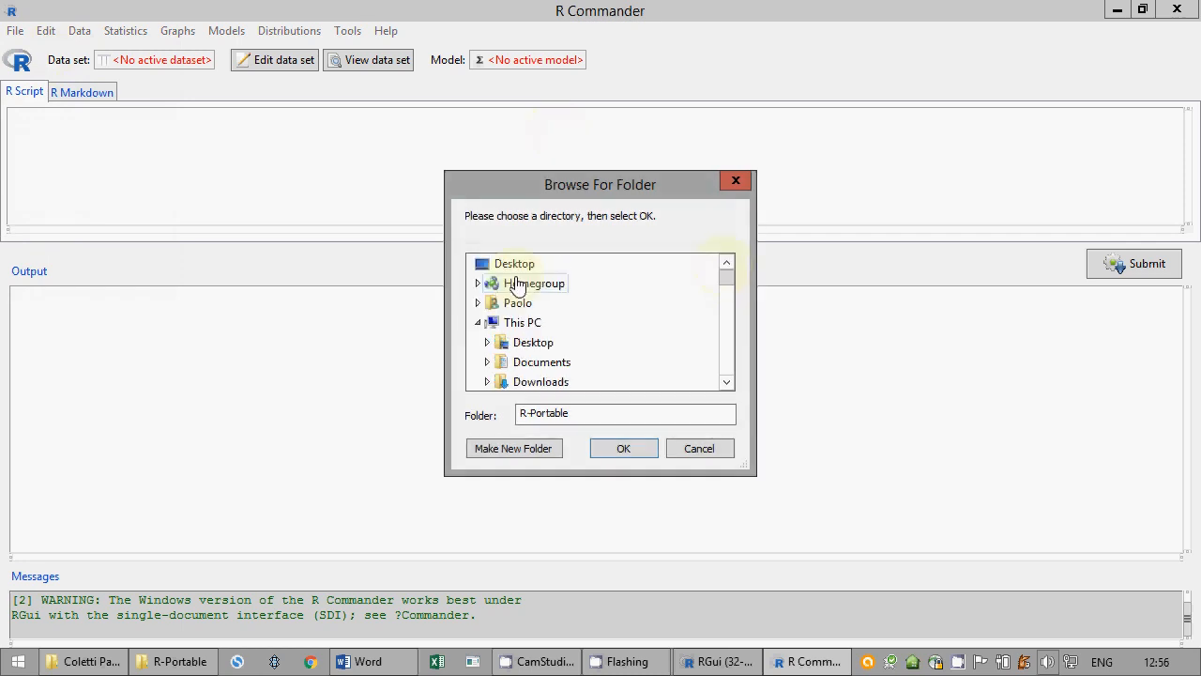
pyautogui.click(509, 264)
pyautogui.click(644, 454)
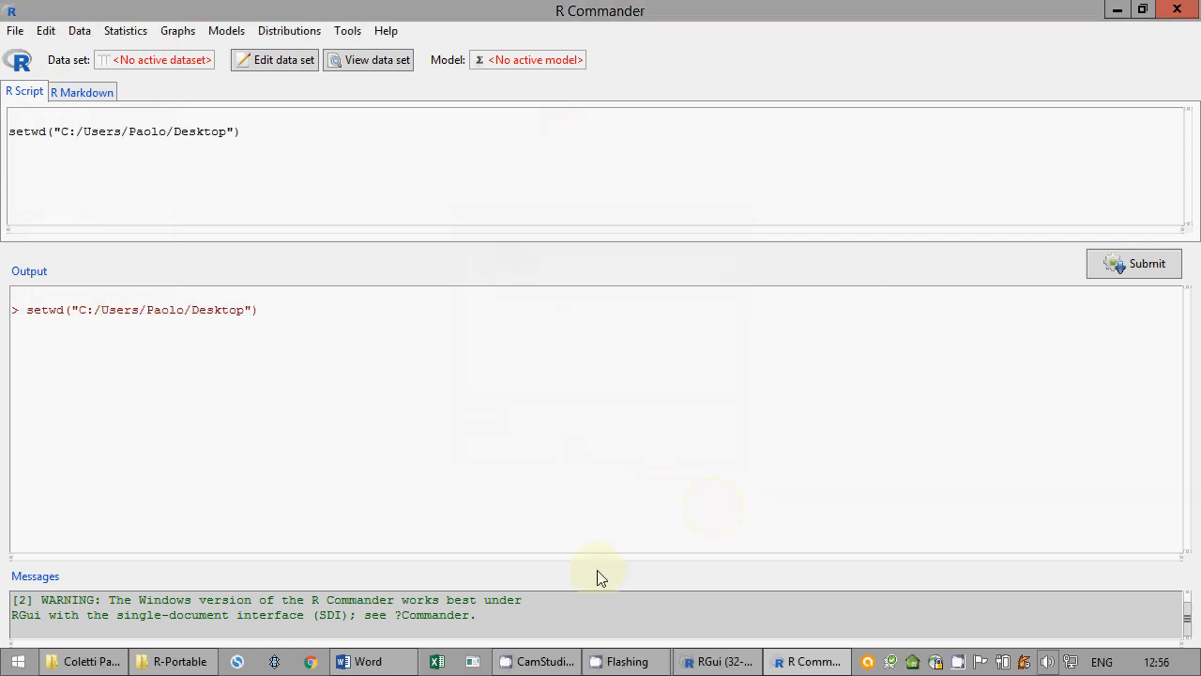
# Step: Create a blank document in Word, return to R Commander and close the R-Portable folder window
pyautogui.click(361, 660)
pyautogui.click(472, 218)
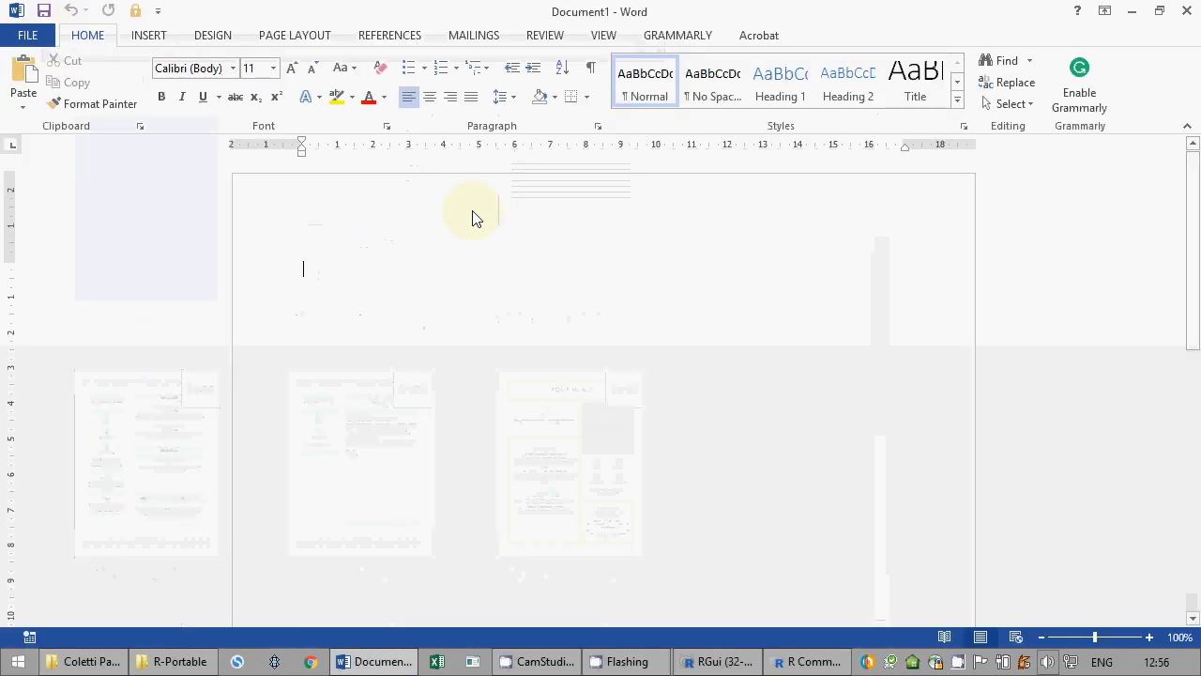
pyautogui.click(838, 665)
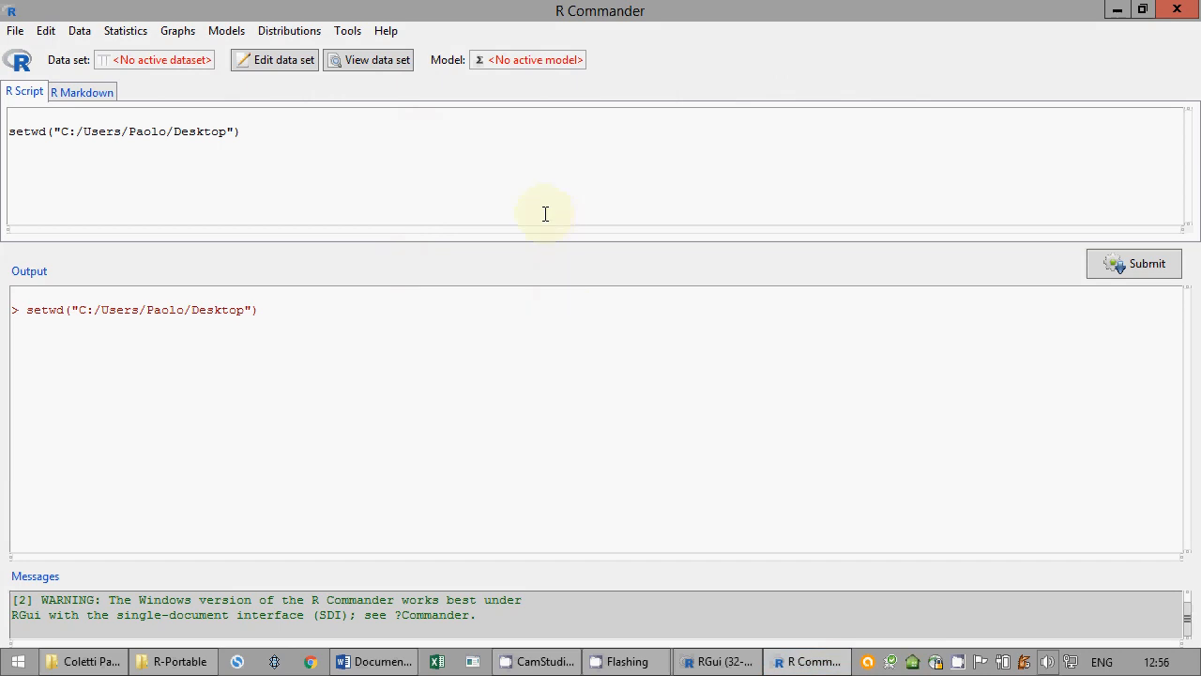
pyautogui.click(172, 662)
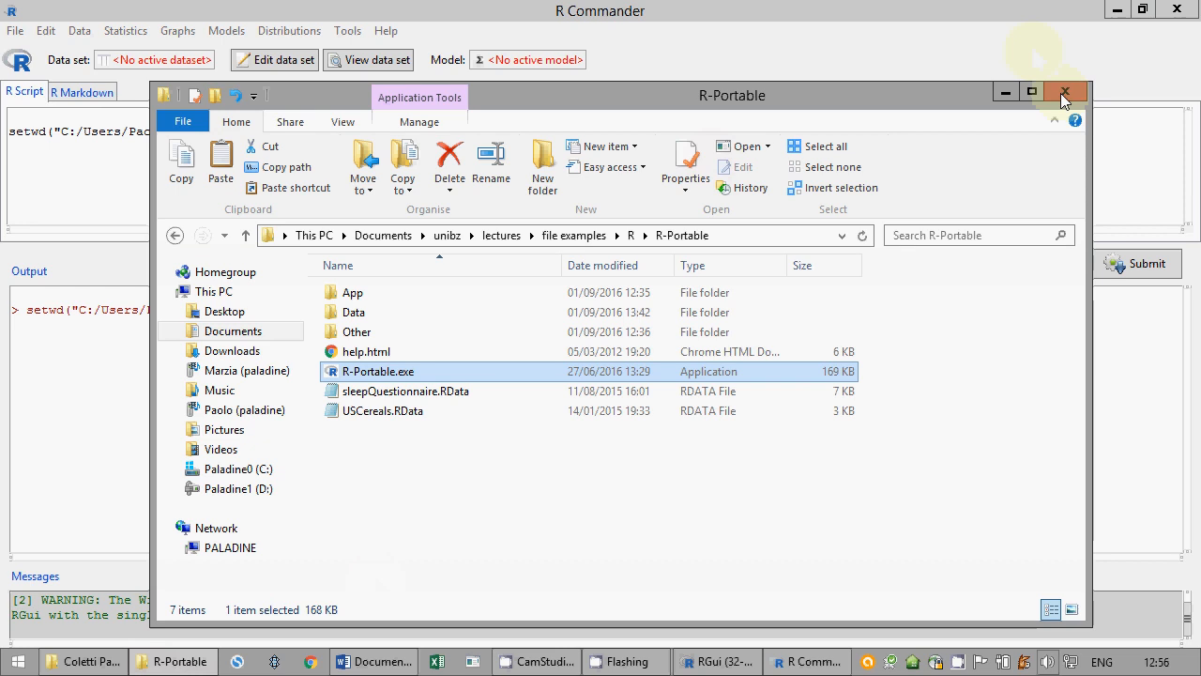
pyautogui.click(1065, 94)
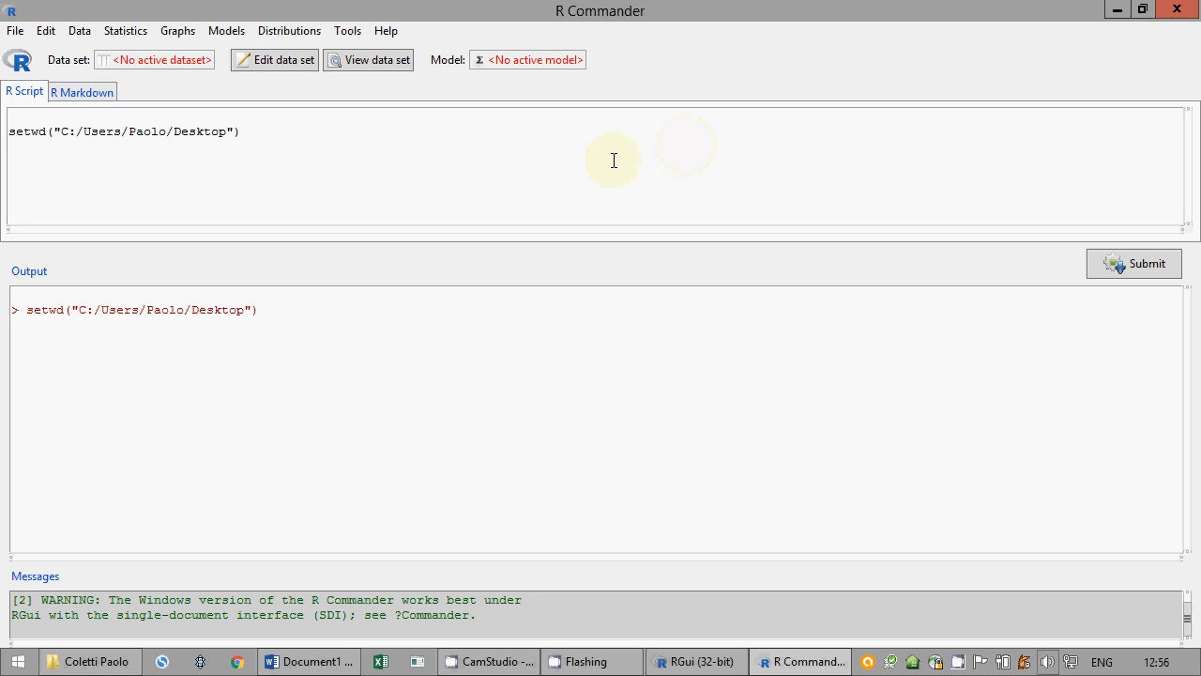
# Step: Show the desktop to locate the nuclear.RData file, and return to R Commander
pyautogui.click(1199, 666)
pyautogui.click(457, 413)
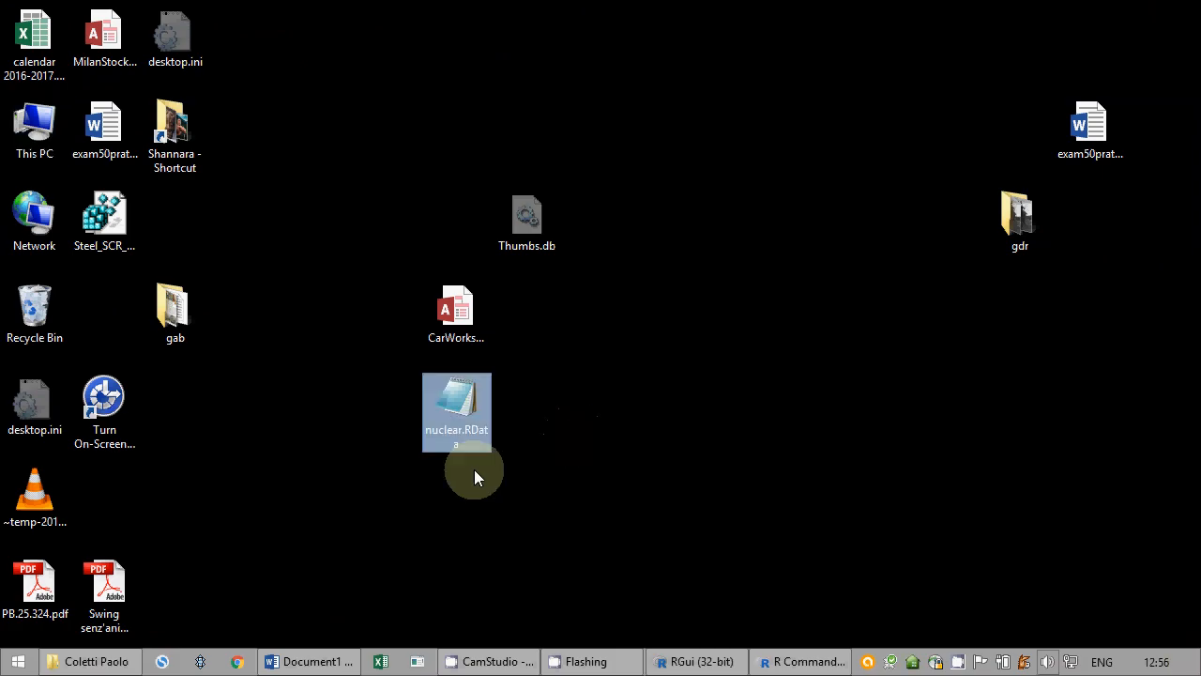
pyautogui.click(807, 661)
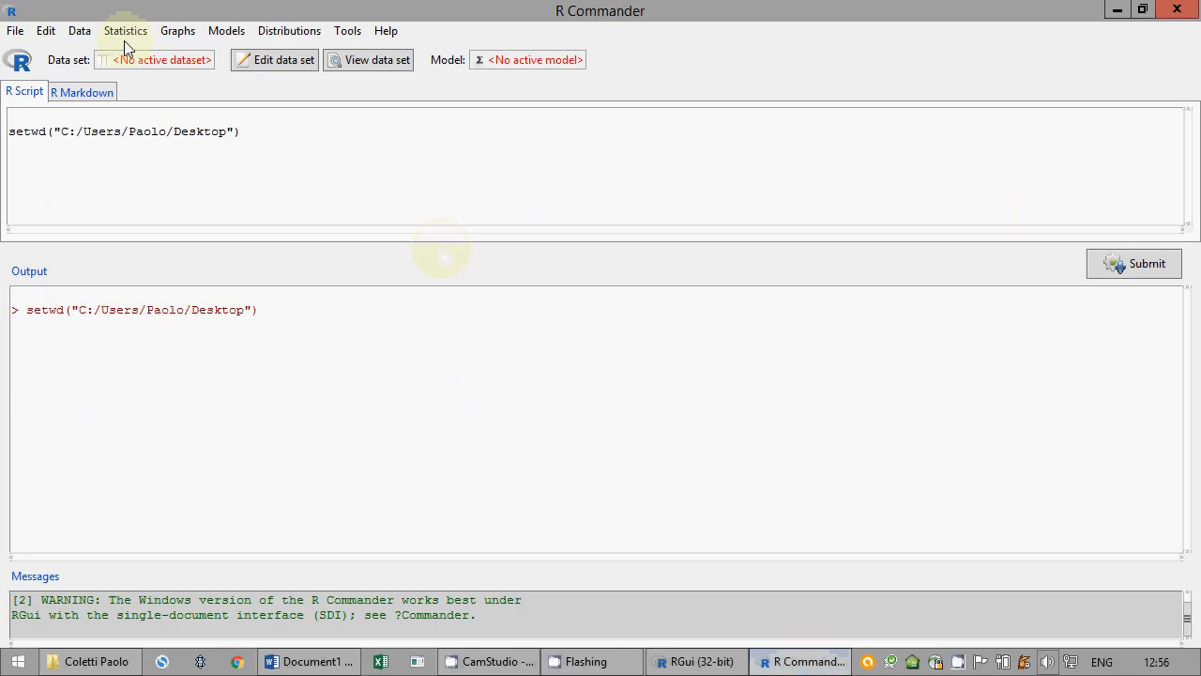
pyautogui.click(15, 31)
pyautogui.click(15, 34)
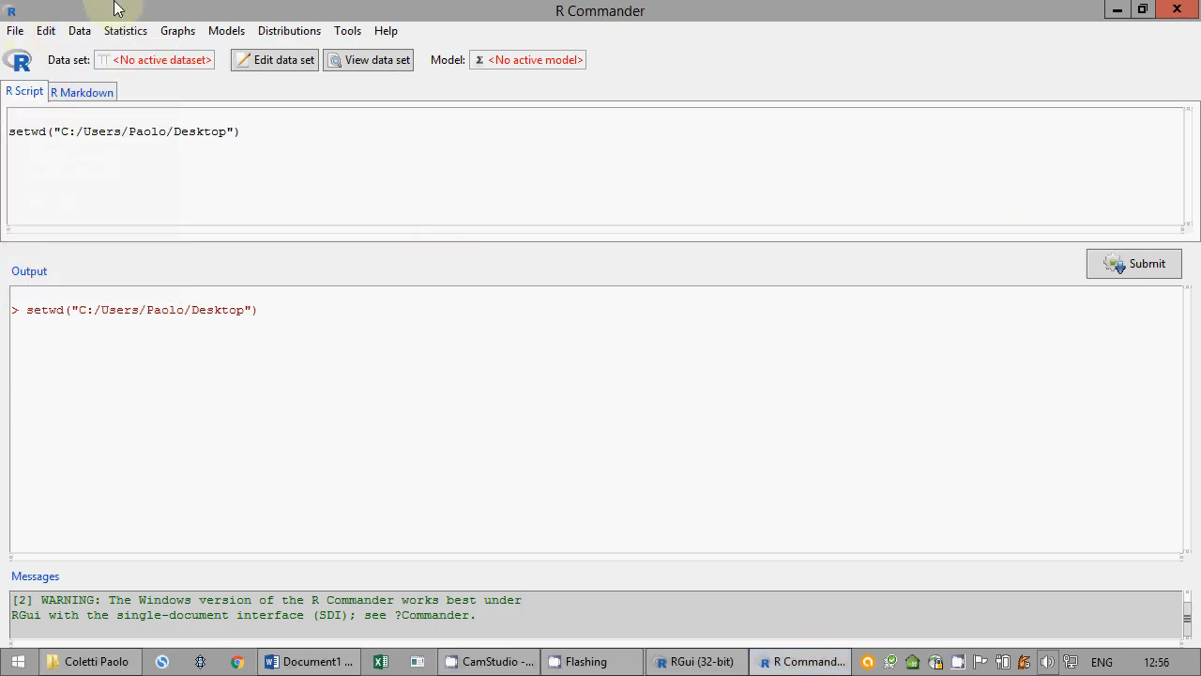
pyautogui.click(695, 662)
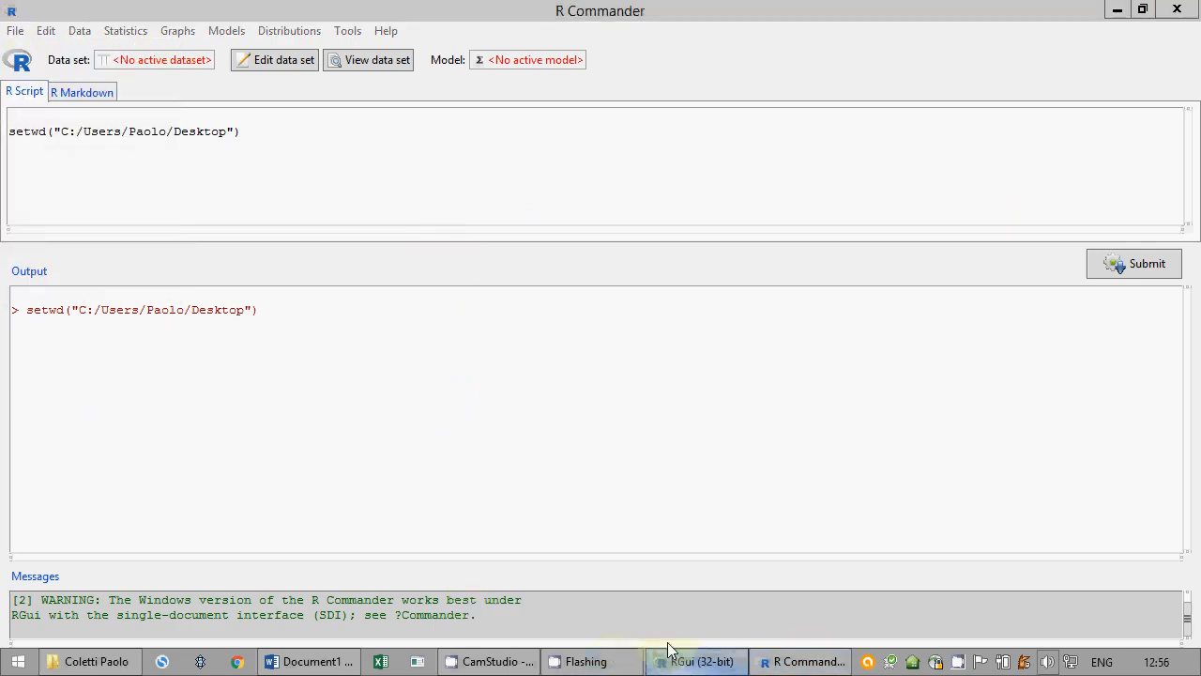
pyautogui.click(15, 31)
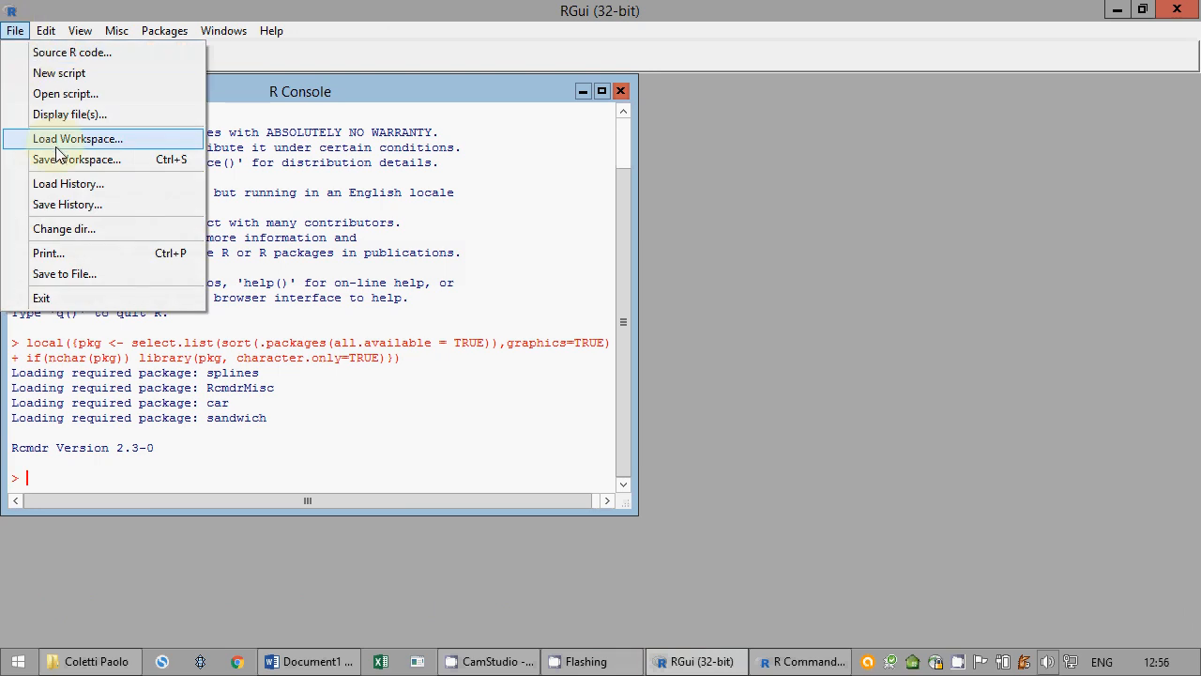
pyautogui.click(833, 665)
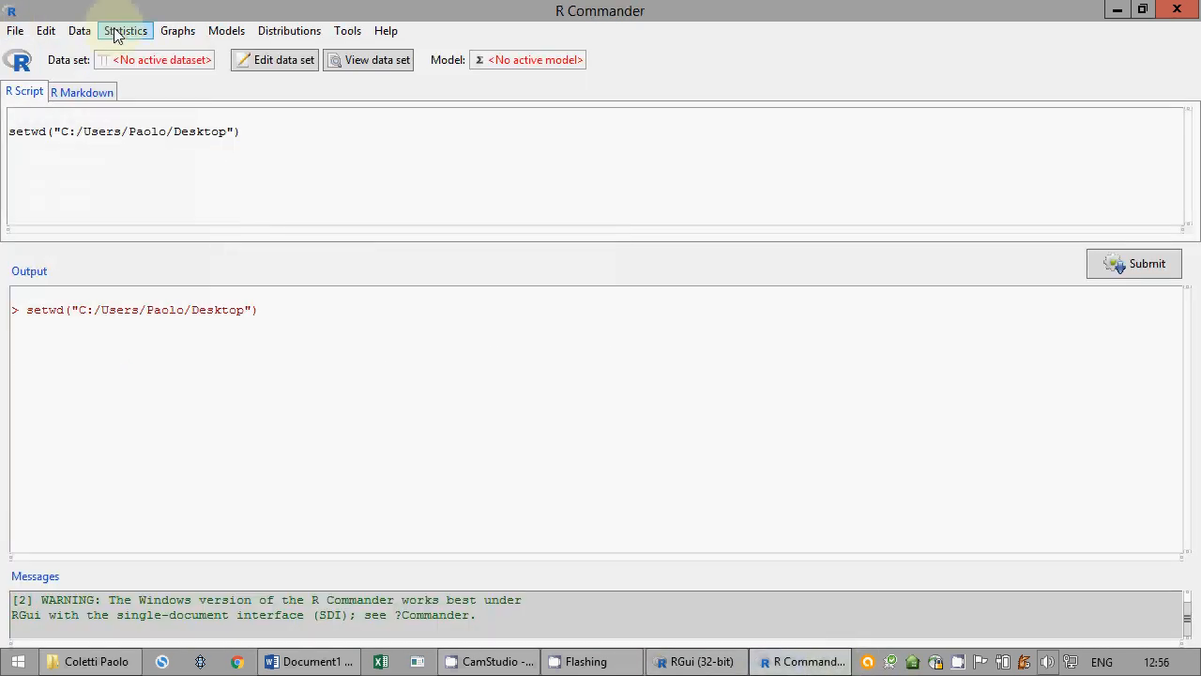
# Step: Load the nuclear.RData data set from the Desktop and delete the empty first line of the script
pyautogui.click(79, 30)
pyautogui.click(102, 72)
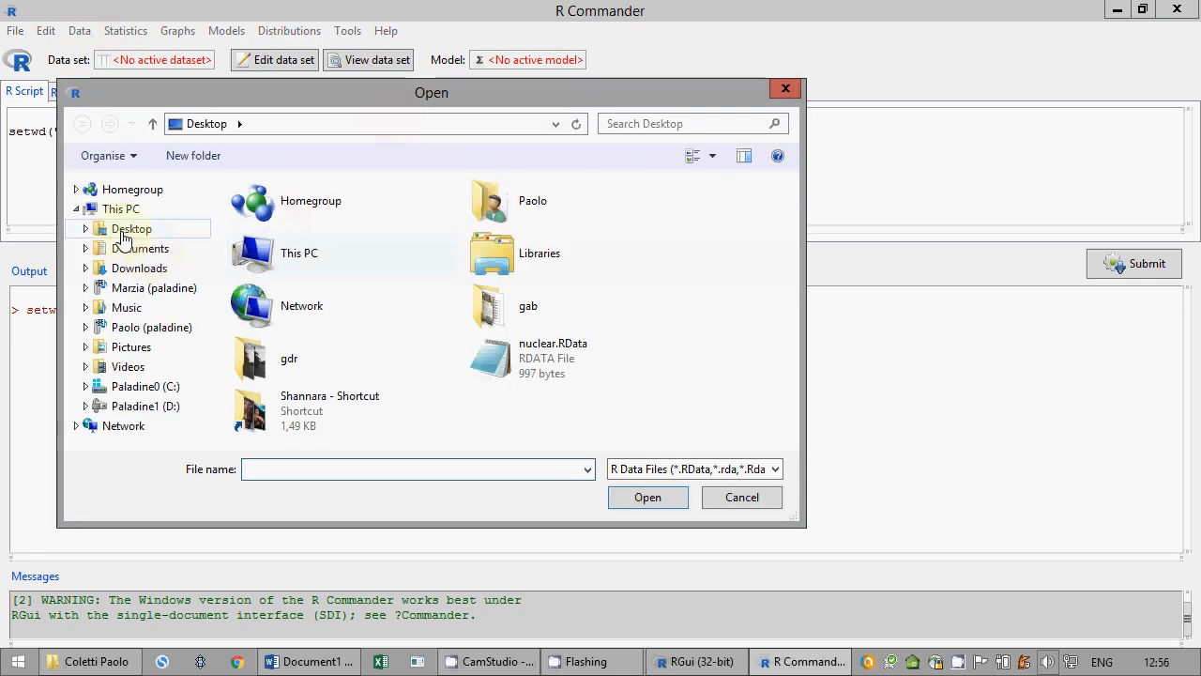
pyautogui.click(491, 274)
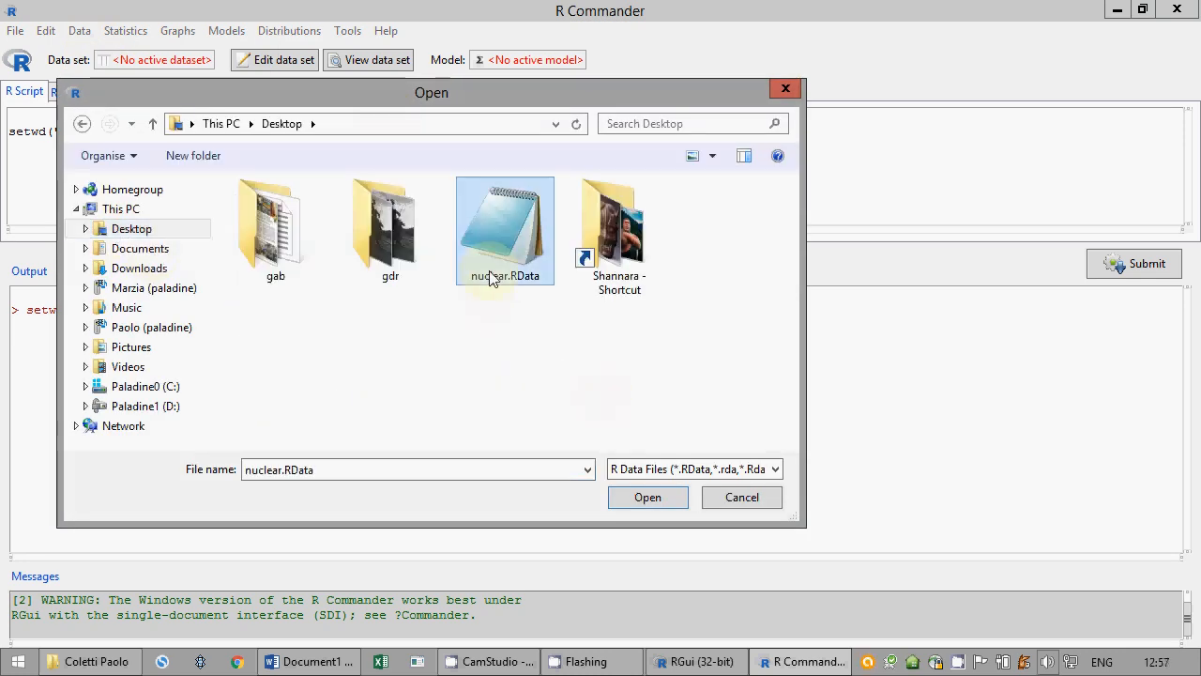
pyautogui.click(648, 496)
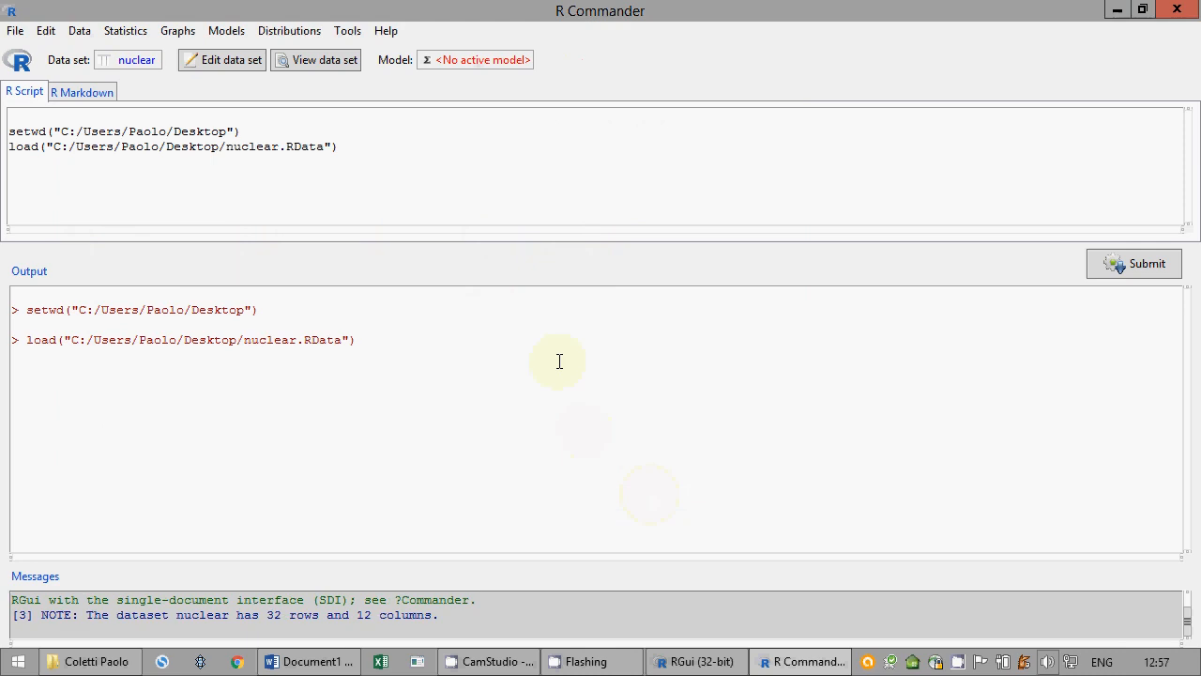
pyautogui.click(274, 114)
pyautogui.press('Delete')
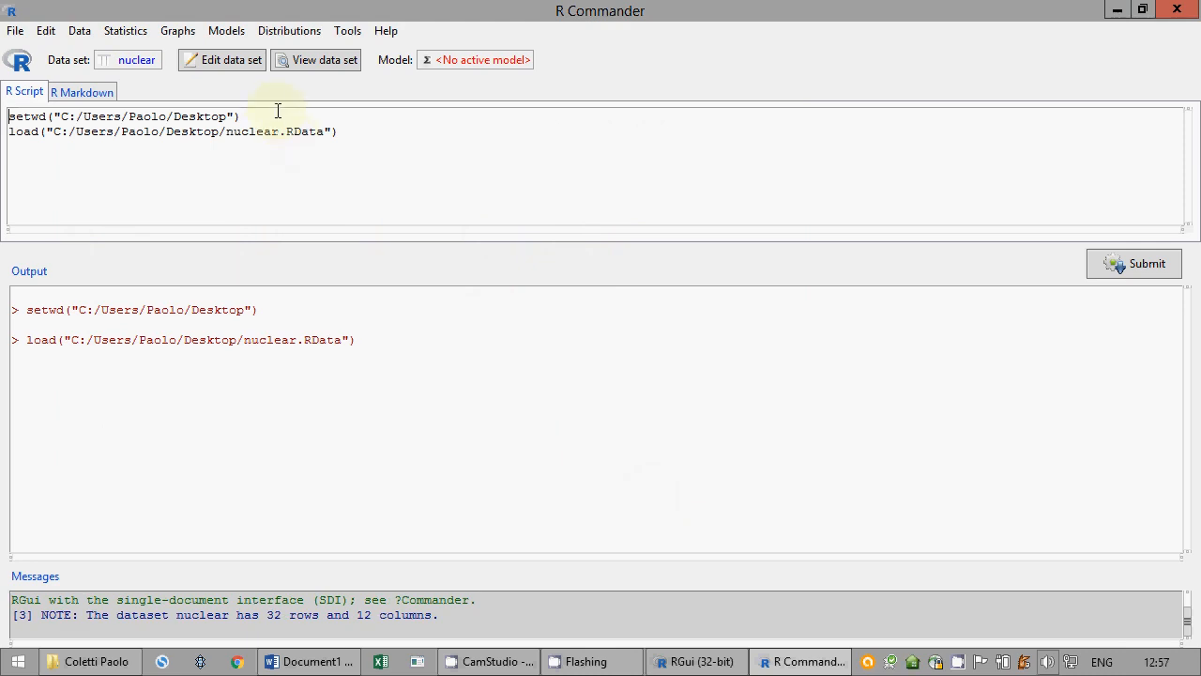
# Step: View the nuclear data set to examine its variables, and close the data viewer
pyautogui.click(328, 62)
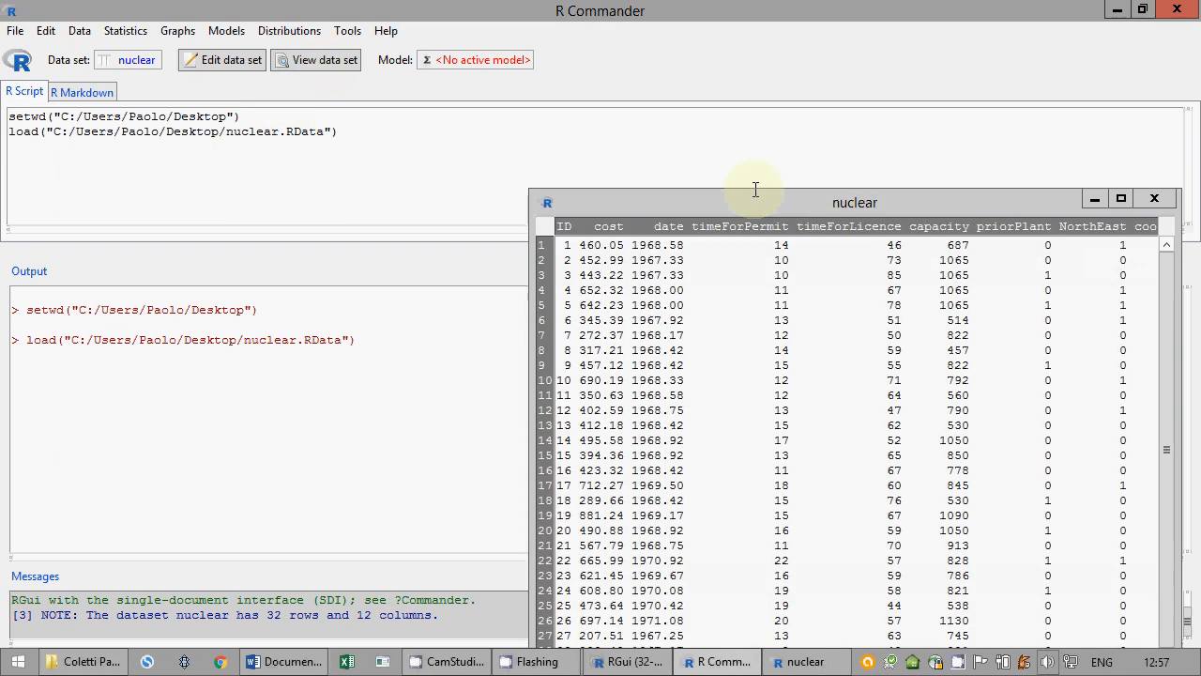
pyautogui.moveTo(856, 201); pyautogui.dragTo(614, 104)
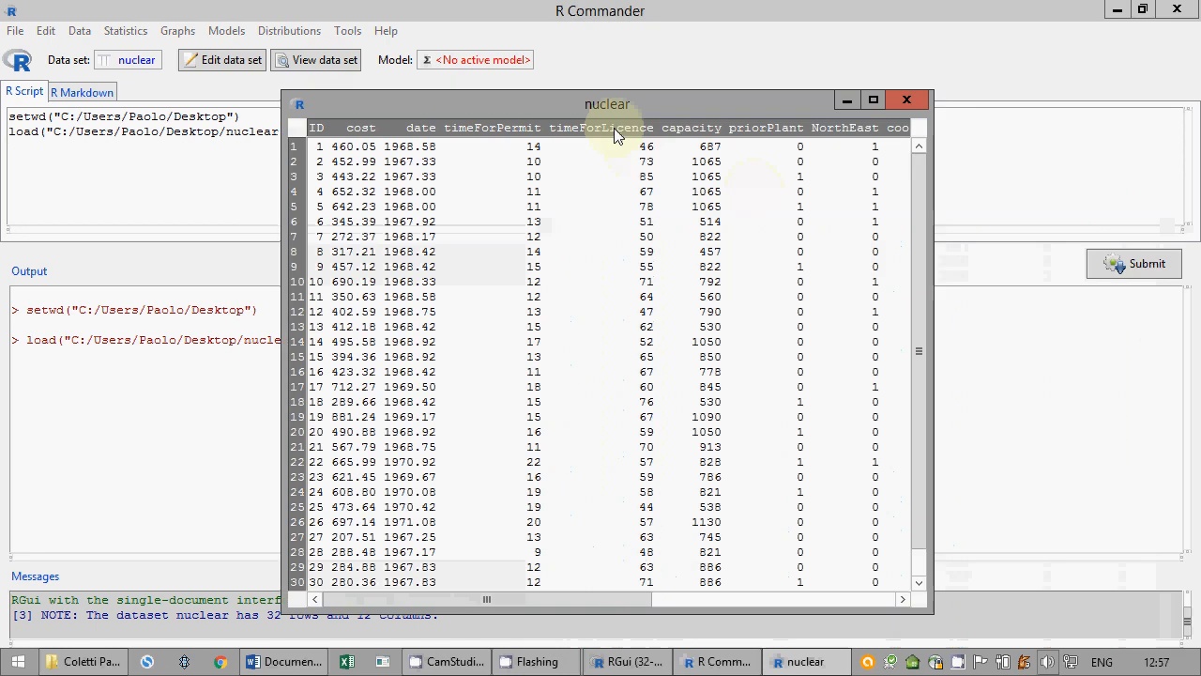
pyautogui.click(913, 98)
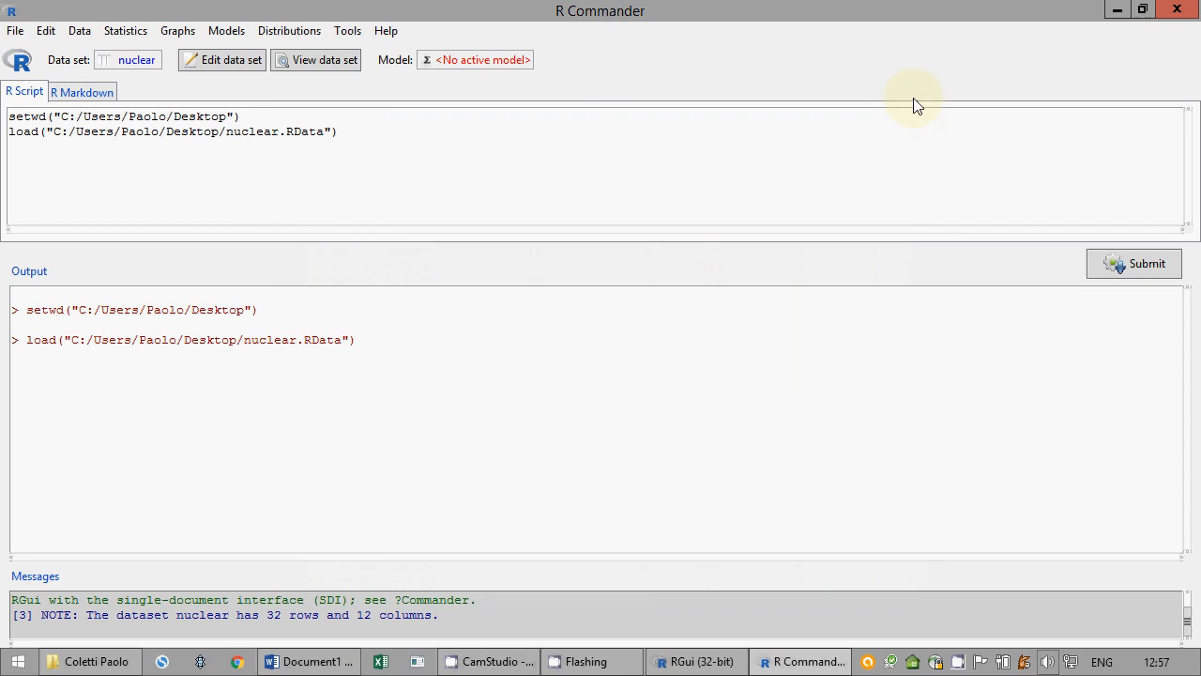
pyautogui.click(663, 144)
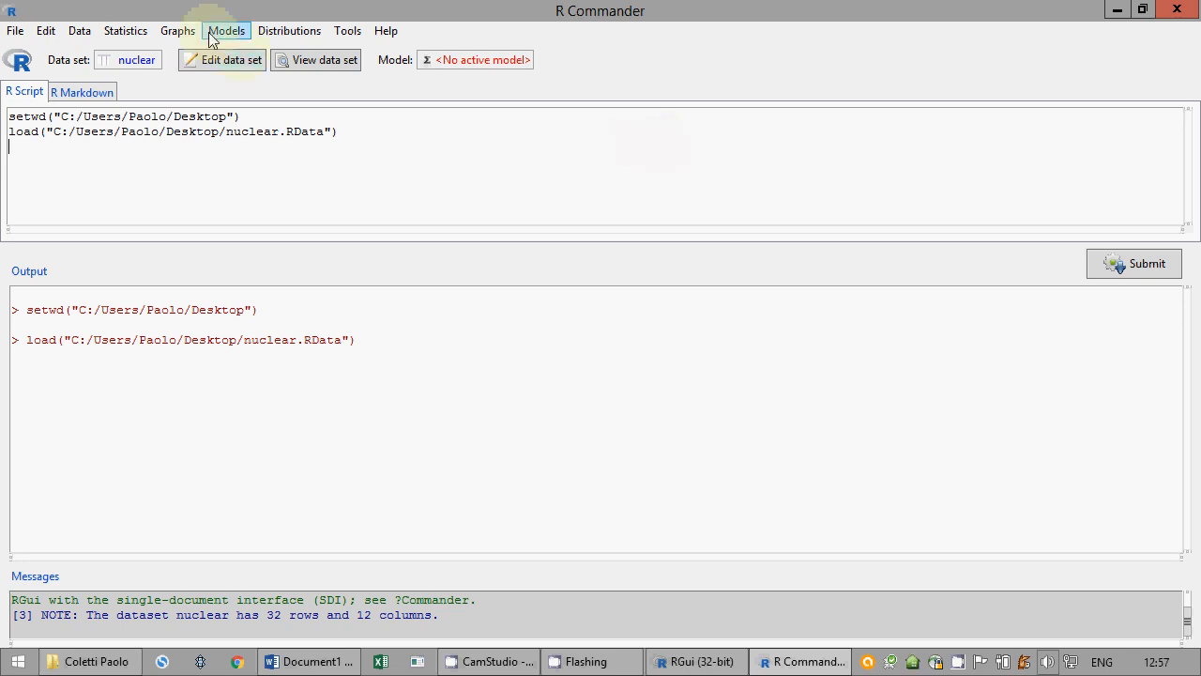
# Step: Compute the frequency distribution of the priorPlant variable without the chi-square goodness-of-fit test
pyautogui.click(146, 33)
pyautogui.moveTo(160, 51)
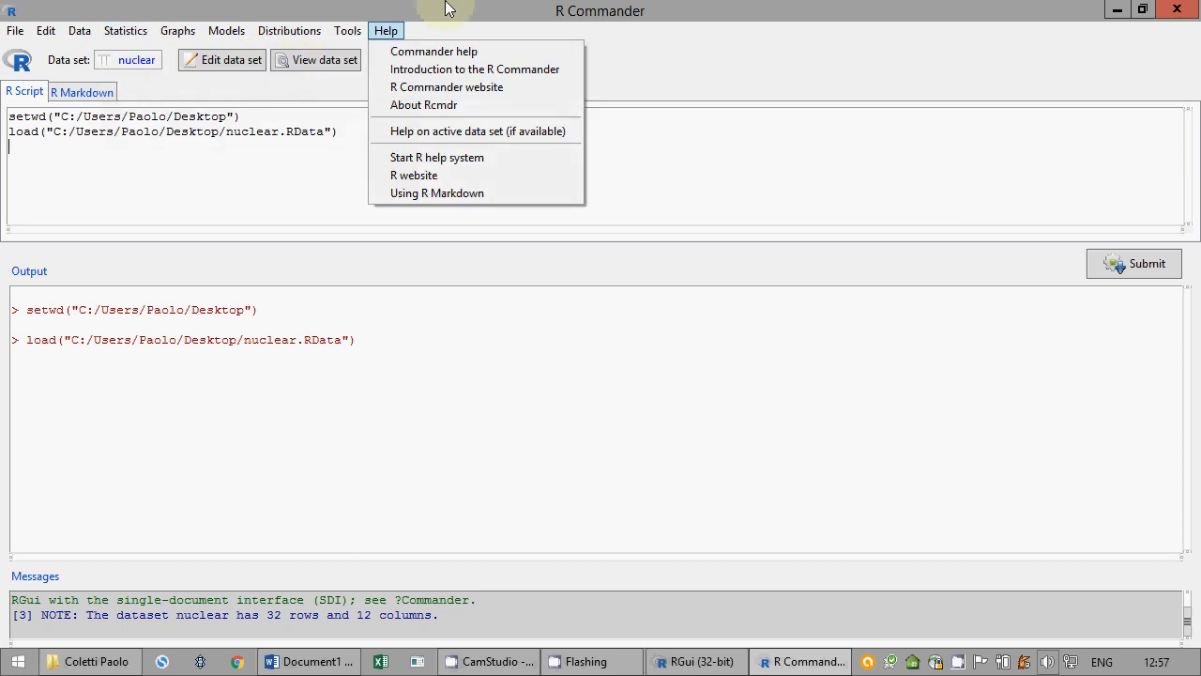
pyautogui.moveTo(226, 30)
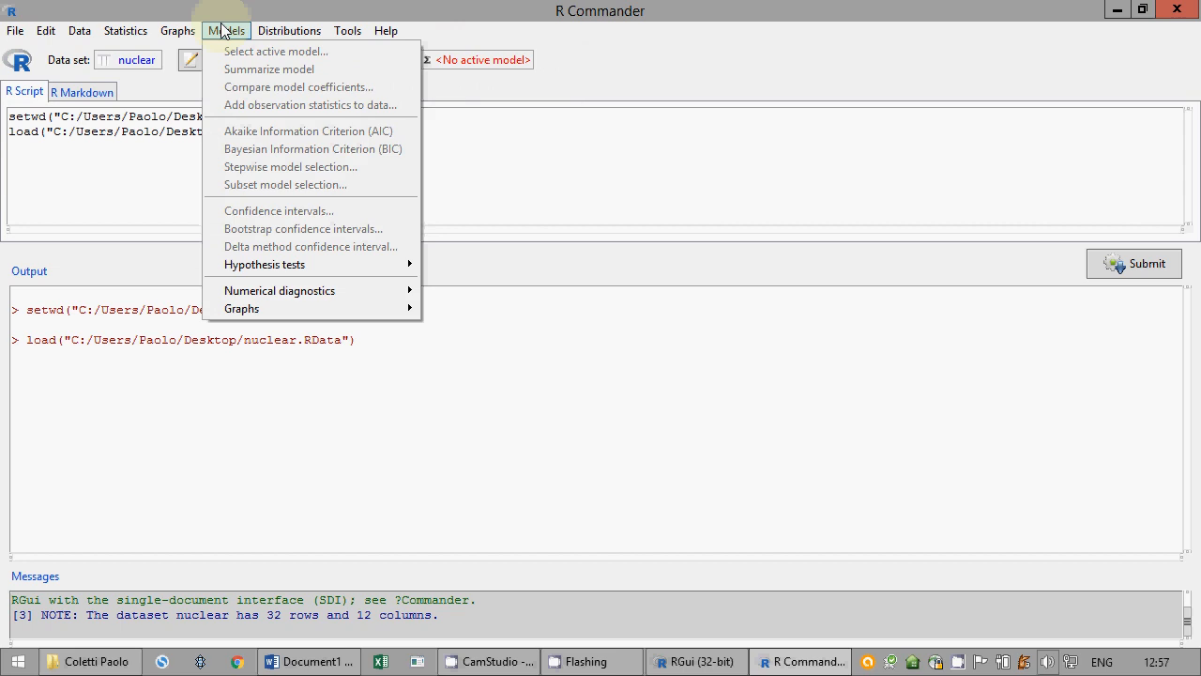
pyautogui.moveTo(160, 31)
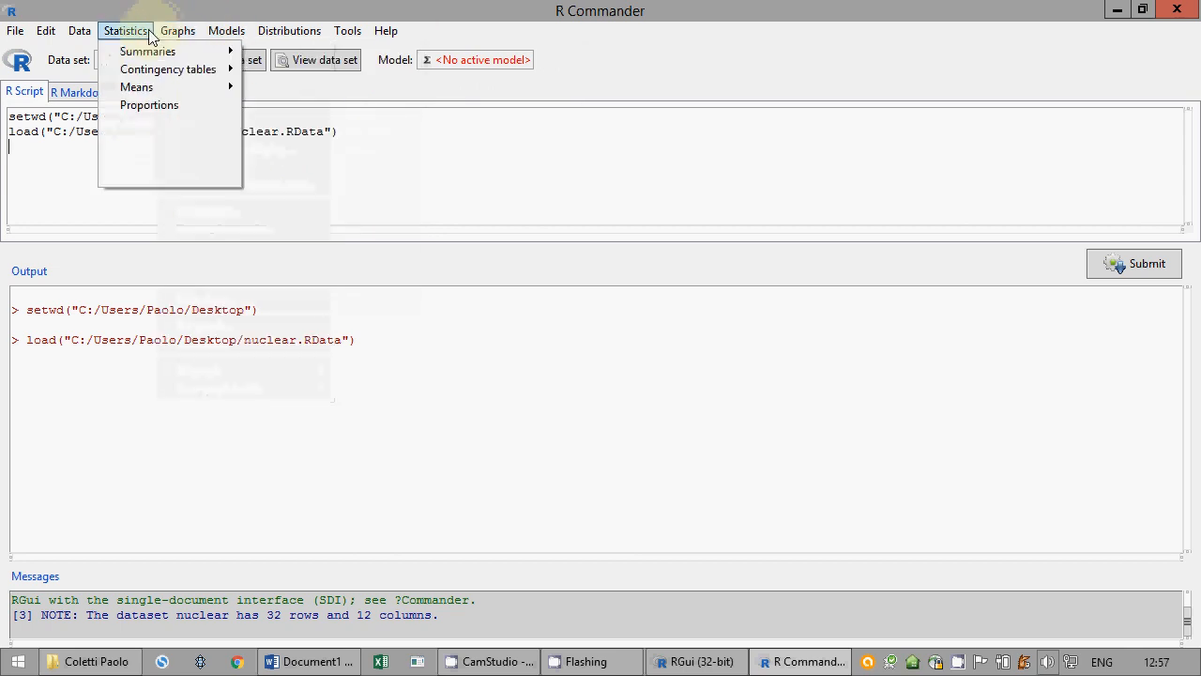
pyautogui.moveTo(172, 73)
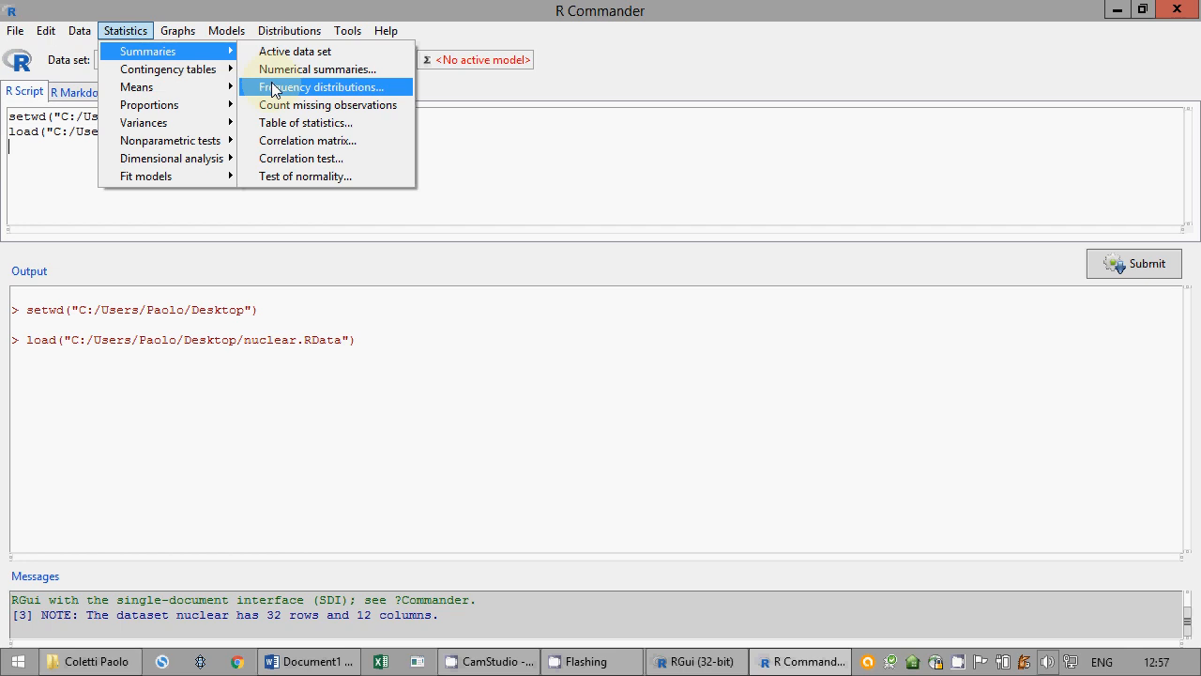
pyautogui.click(272, 86)
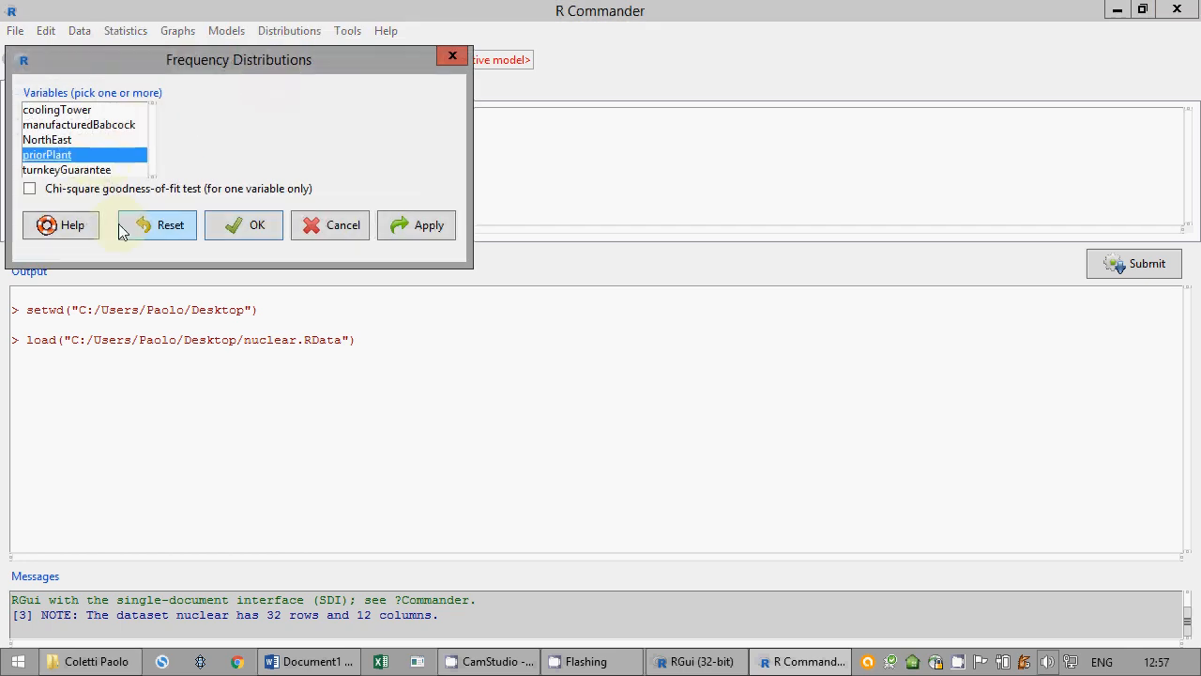
pyautogui.click(242, 225)
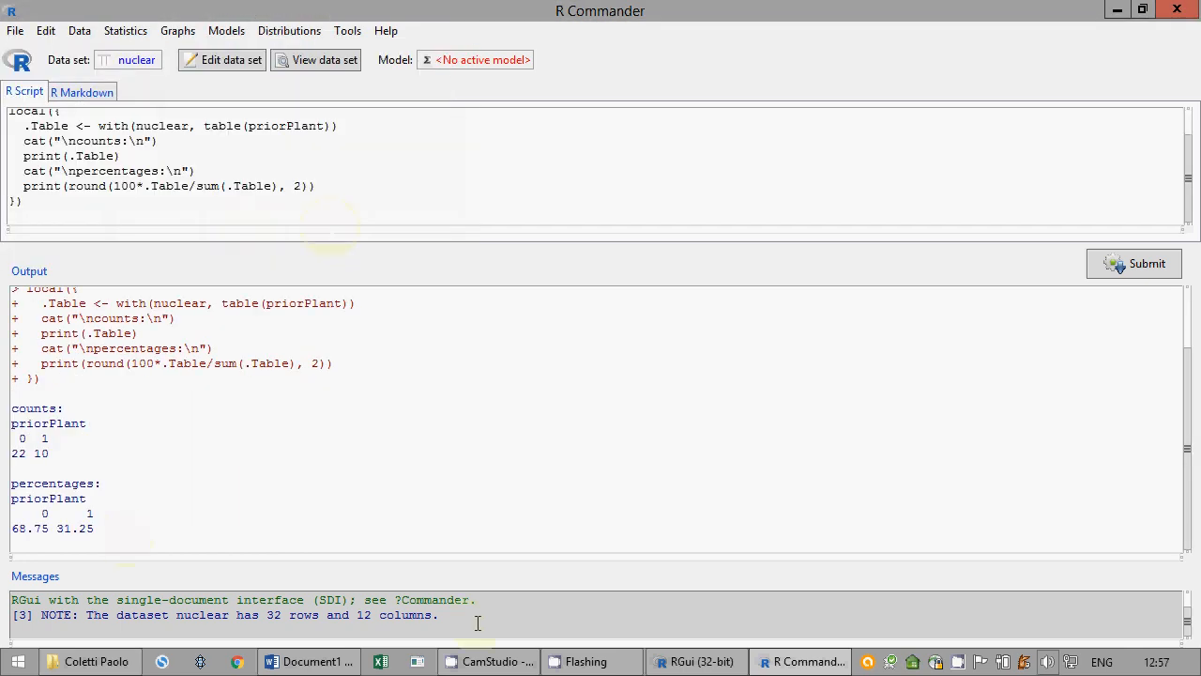
# Step: Switch to the blank Word document and write the line "PriorPlant variable" followed by an empty line
pyautogui.click(310, 662)
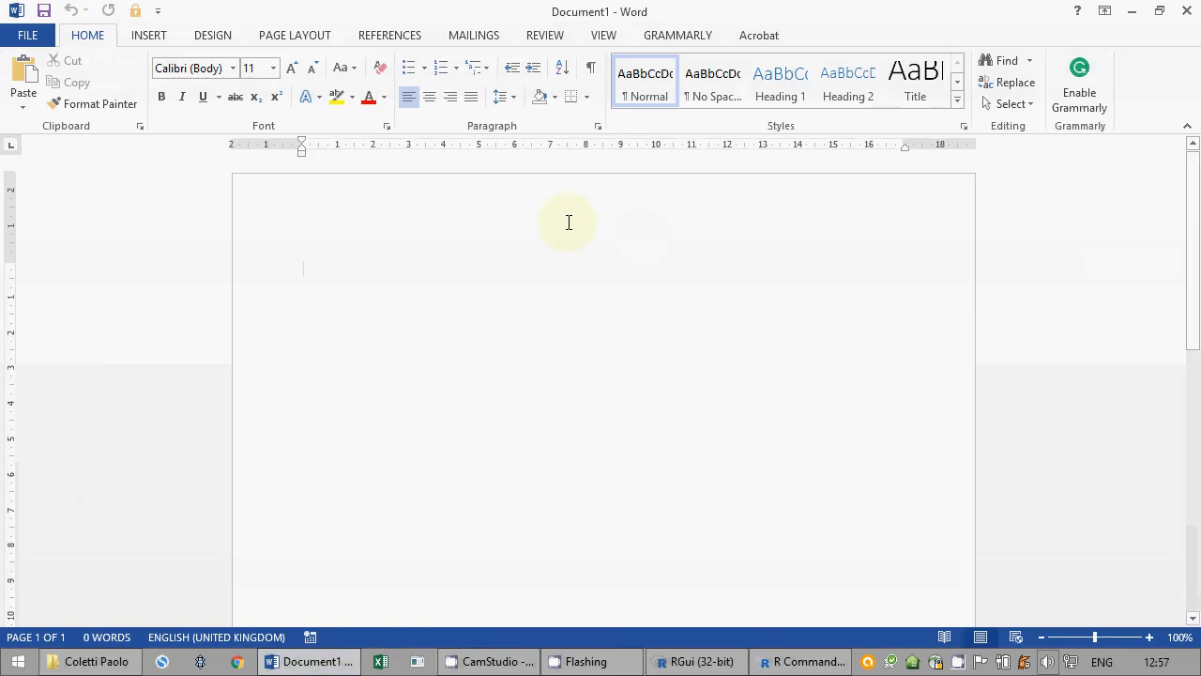
pyautogui.write('PriorP')
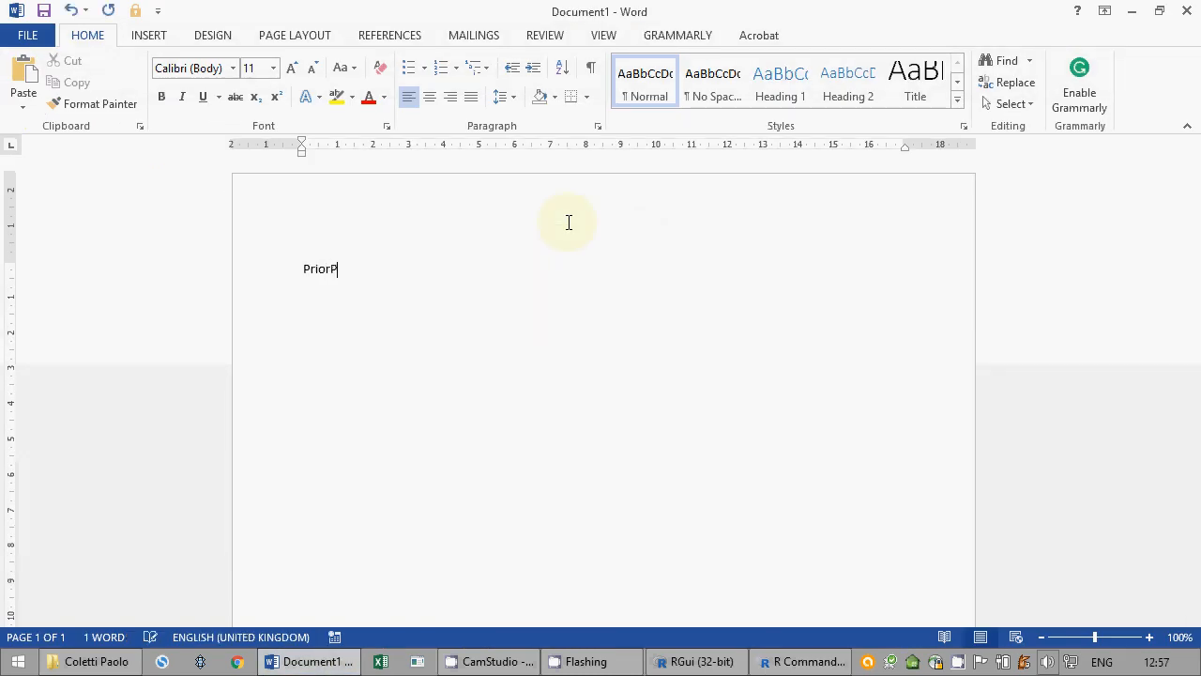
pyautogui.write('lant variable')
pyautogui.press('Return')
pyautogui.press('Return')
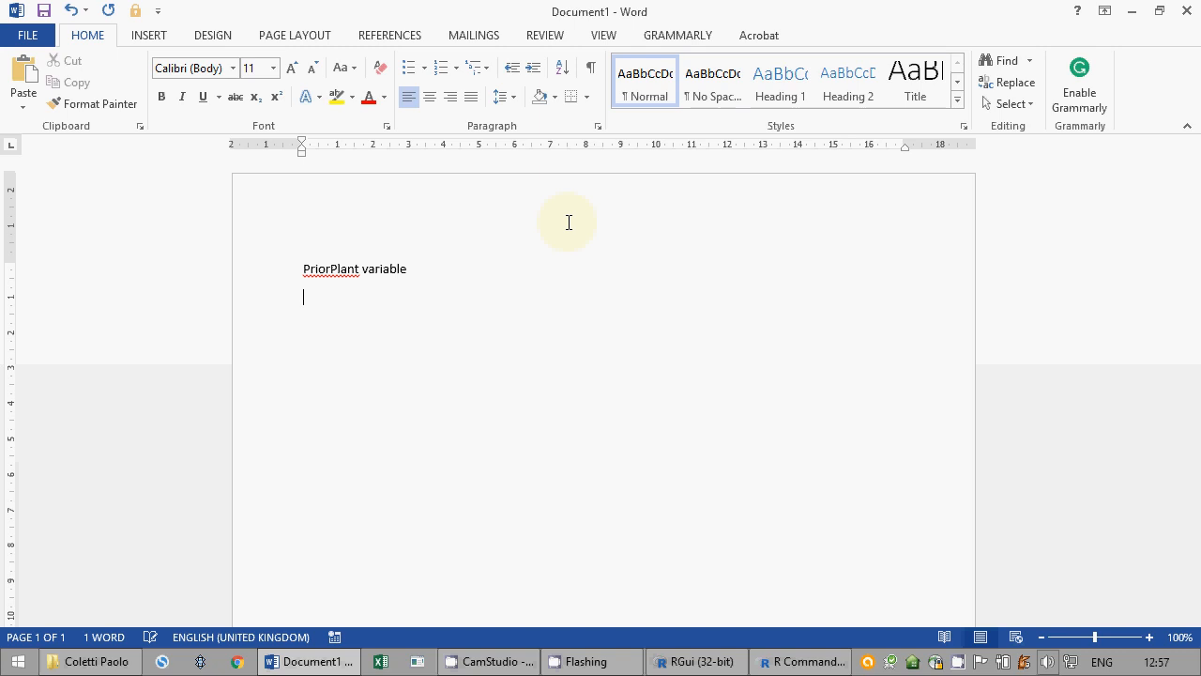
# Step: Copy the priorPlant counts and percentages from the R Commander output into the Word document below the title line
pyautogui.hotkey('alt', 'Tab')
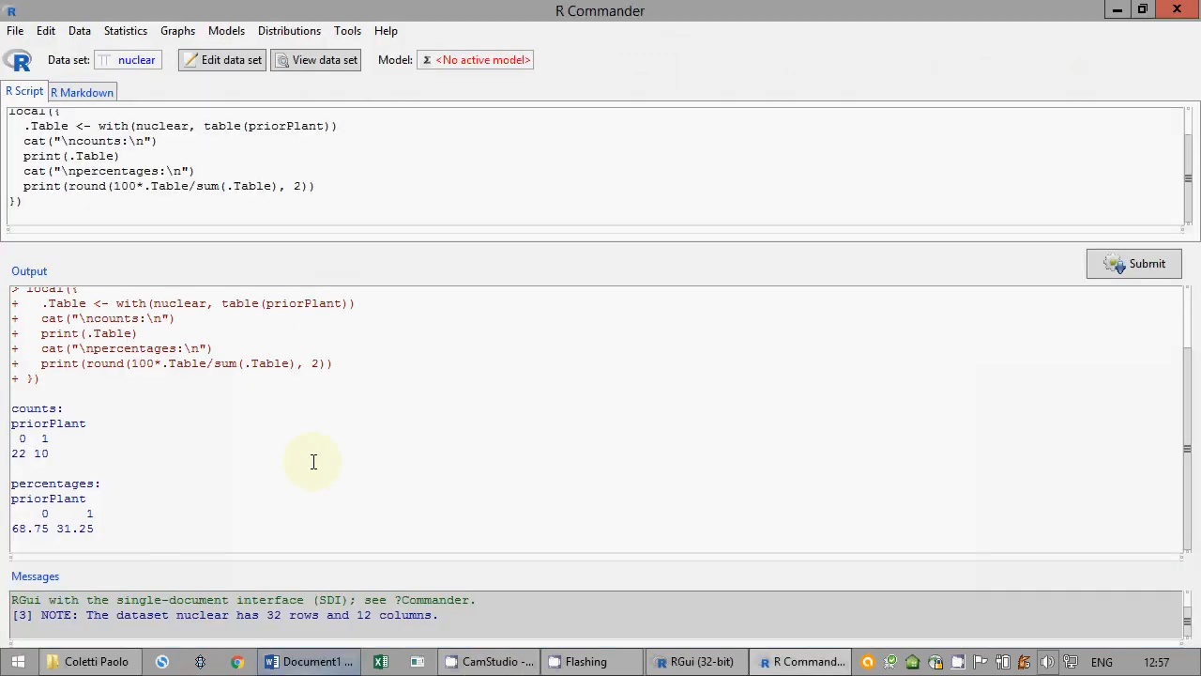
pyautogui.moveTo(98, 527); pyautogui.dragTo(8, 415)
pyautogui.hotkey('ctrl', 'c')
pyautogui.hotkey('alt', 'Tab')
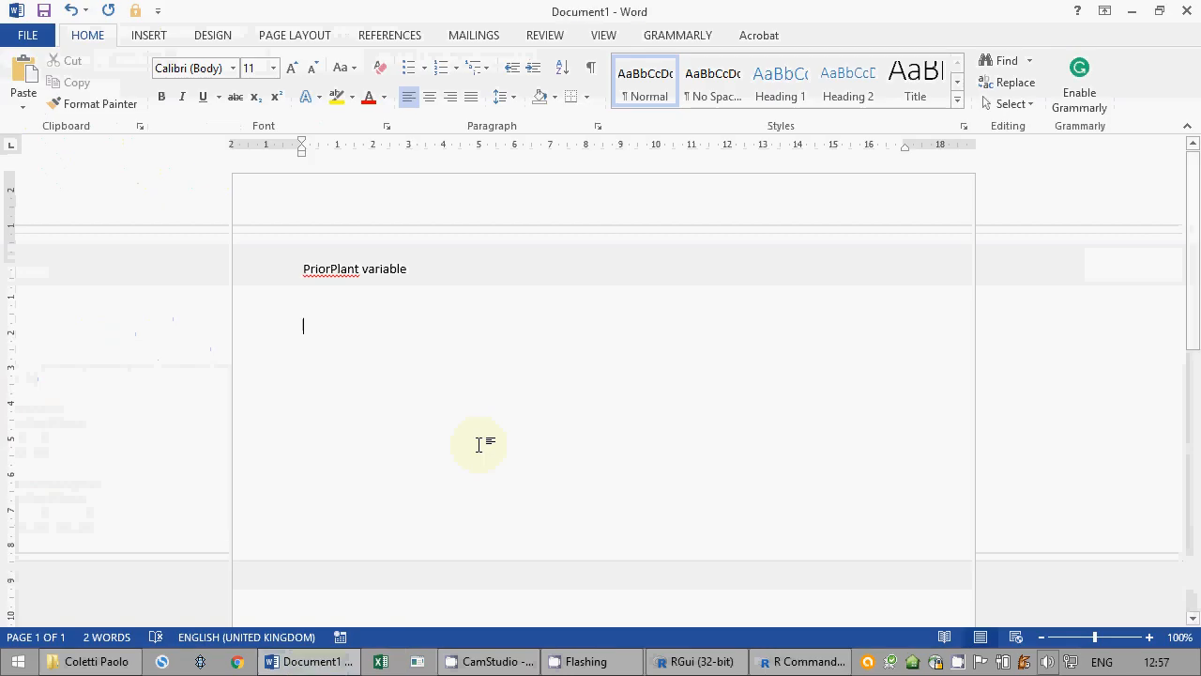
pyautogui.hotkey('ctrl', 'v')
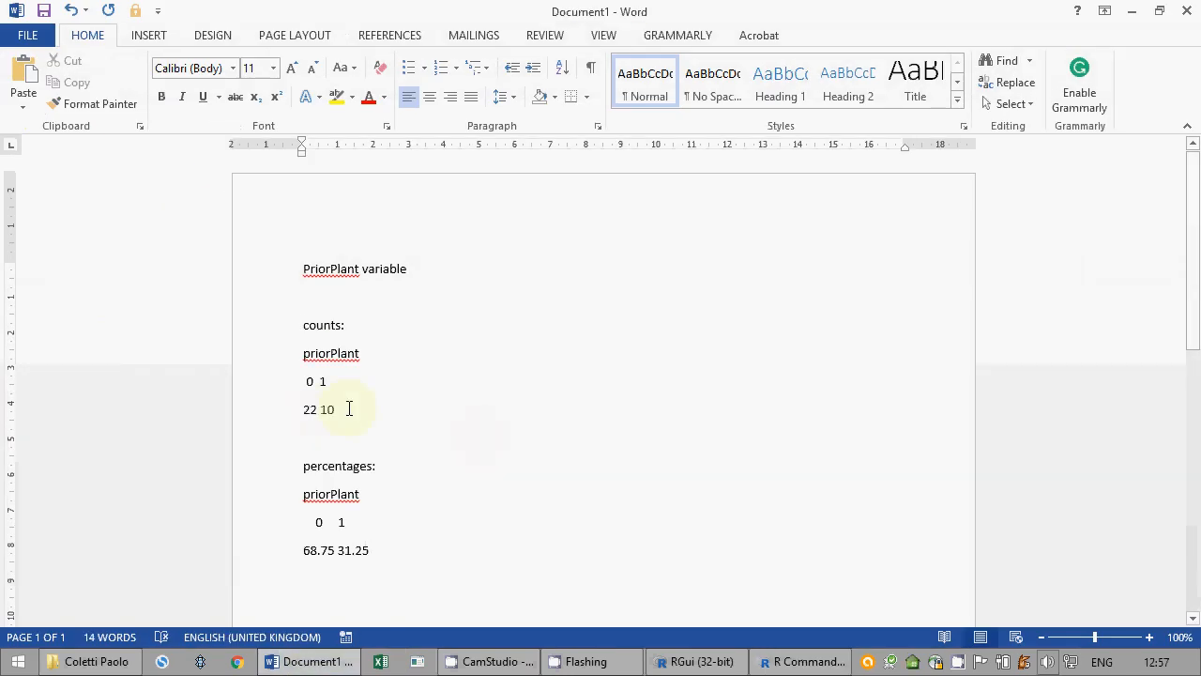
# Step: Check the pasted count and percentage rows and add two new lines below the percentages
pyautogui.click(285, 416)
pyautogui.click(421, 476)
pyautogui.click(268, 564)
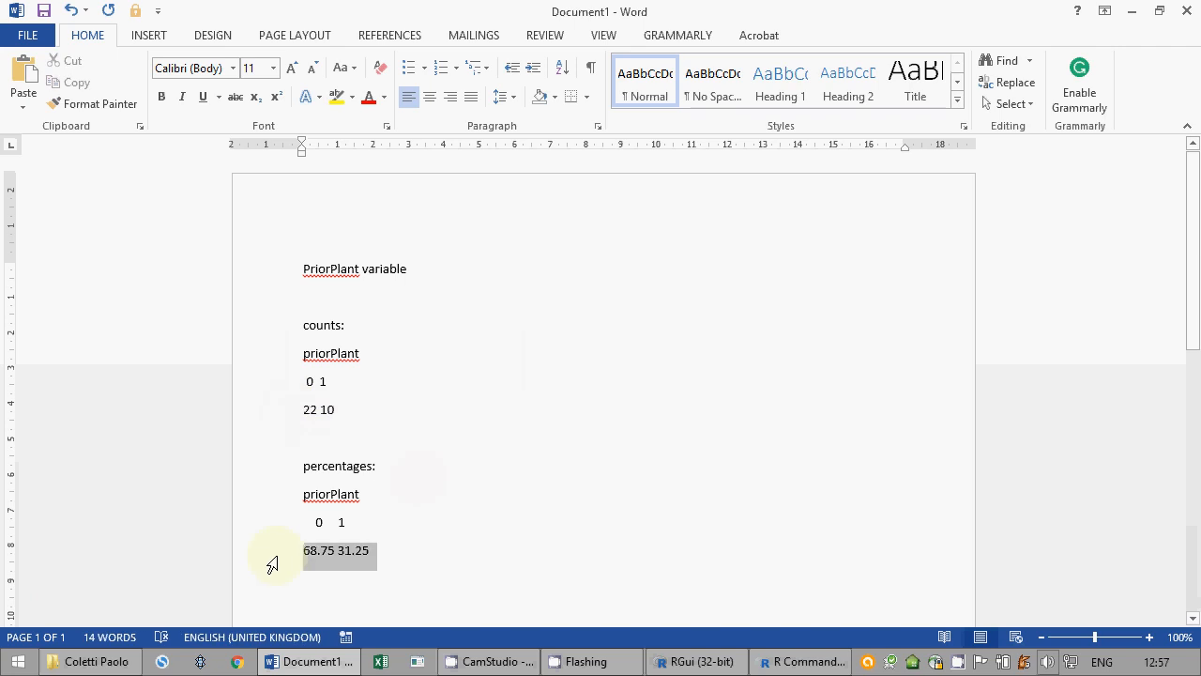
pyautogui.click(488, 563)
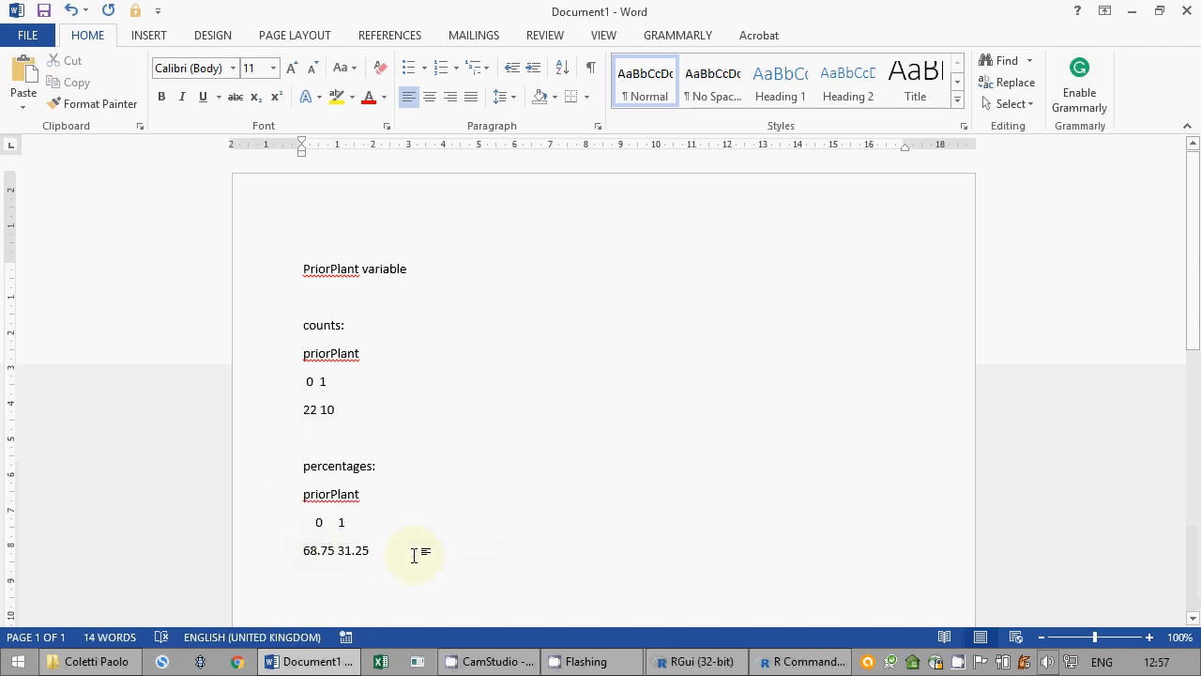
pyautogui.press('Return')
pyautogui.press('Return')
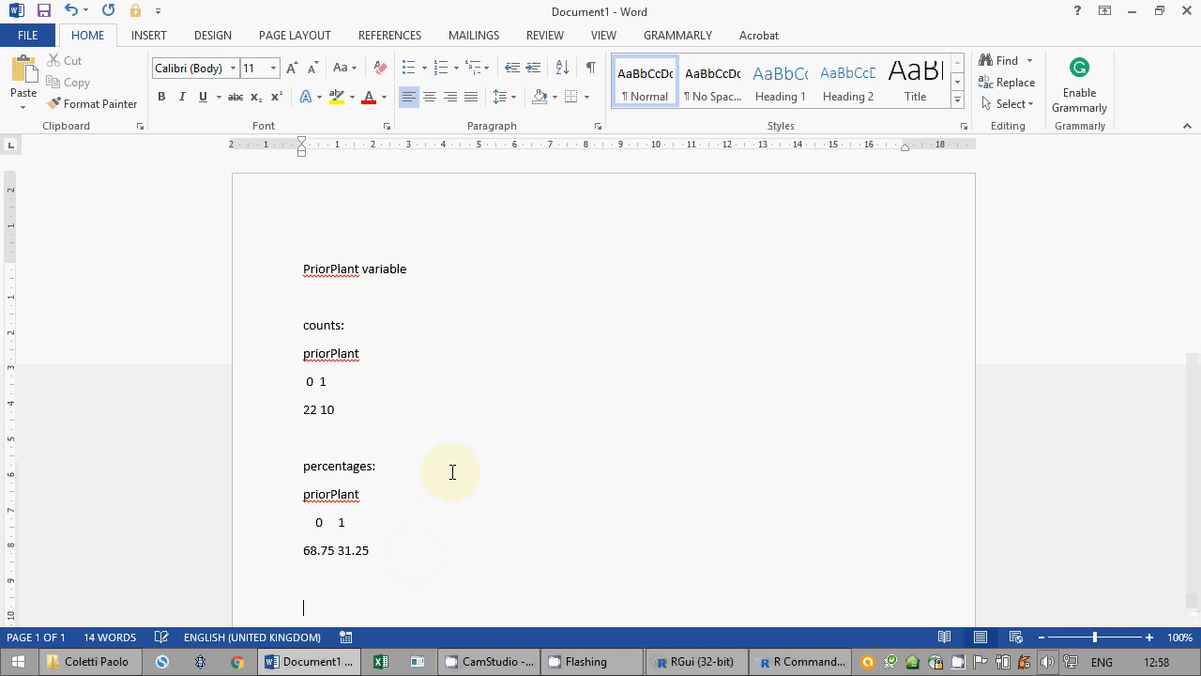
# Step: Save the Word document to the Desktop under the file name exam.docx
pyautogui.scroll(-3, 450, 472)
pyautogui.click(44, 11)
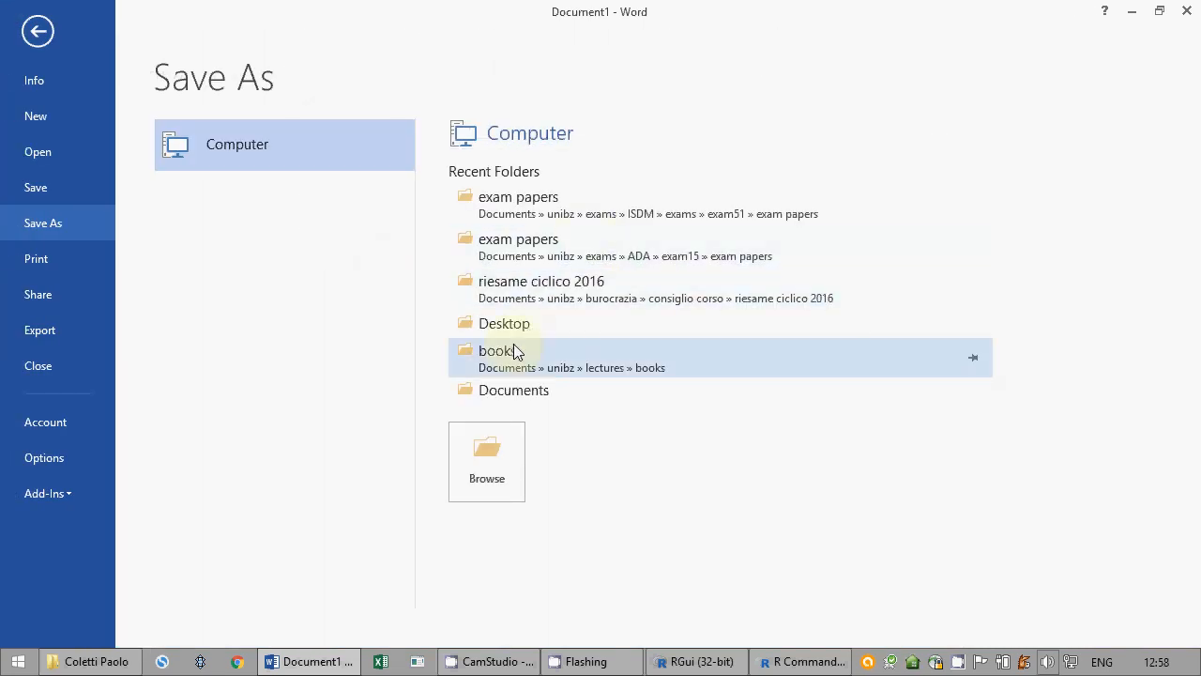
pyautogui.click(524, 328)
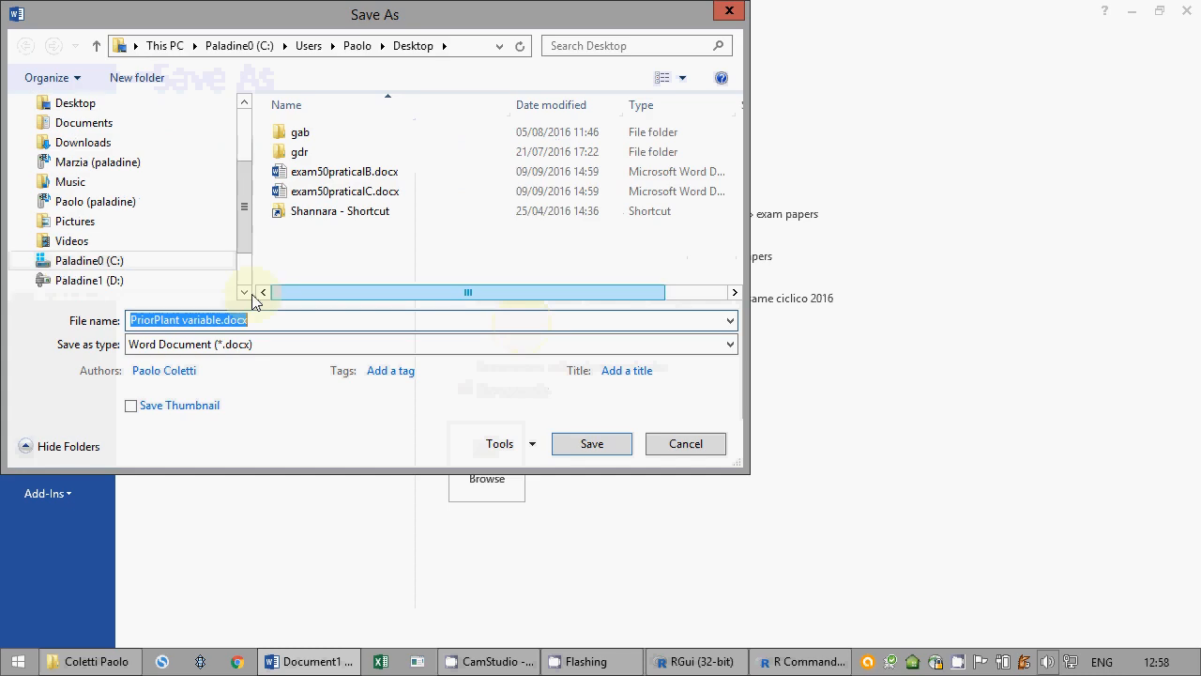
pyautogui.click(214, 319)
pyautogui.moveTo(221, 319); pyautogui.dragTo(62, 319)
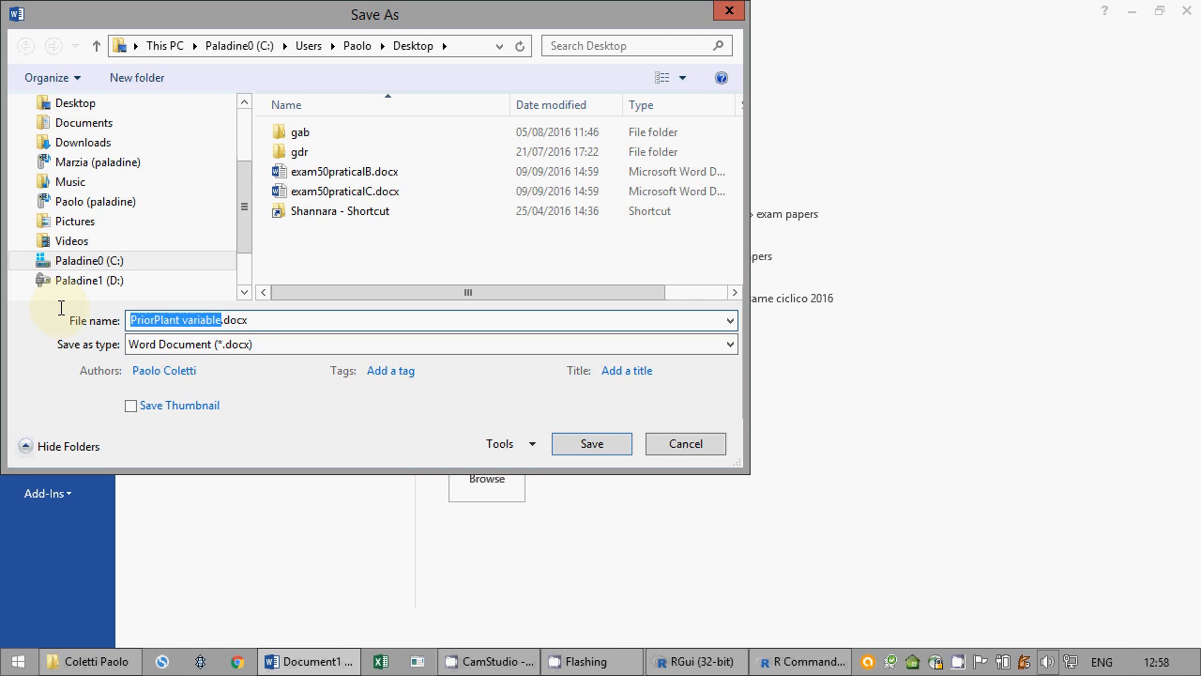
pyautogui.write('exam')
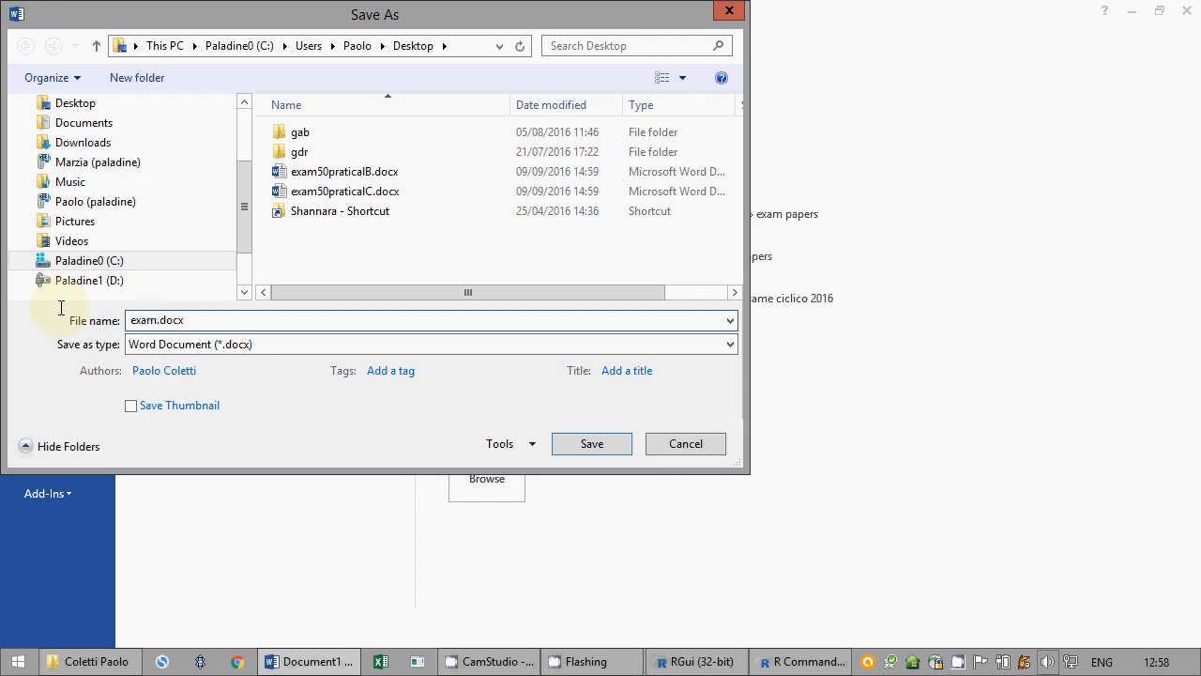
pyautogui.hotkey('ctrl', 'a')
pyautogui.press('Return')
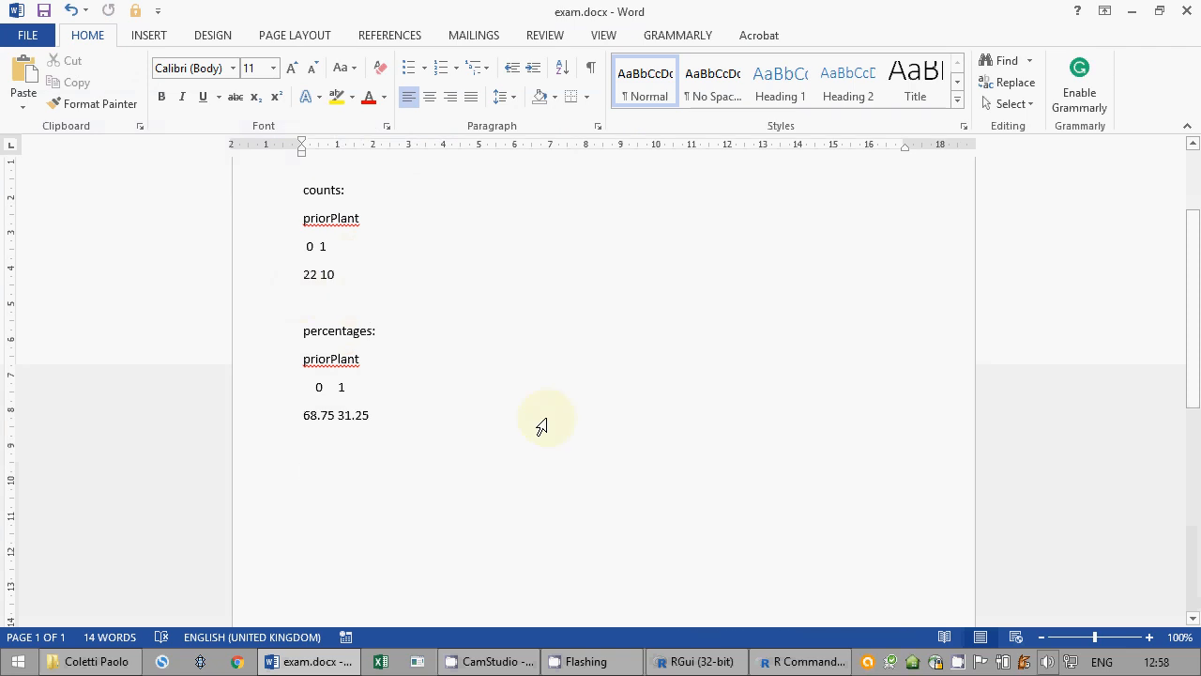
# Step: Switch to R Commander, draw a bar graph of the priorPlant variable, and close the resulting graph window
pyautogui.click(785, 664)
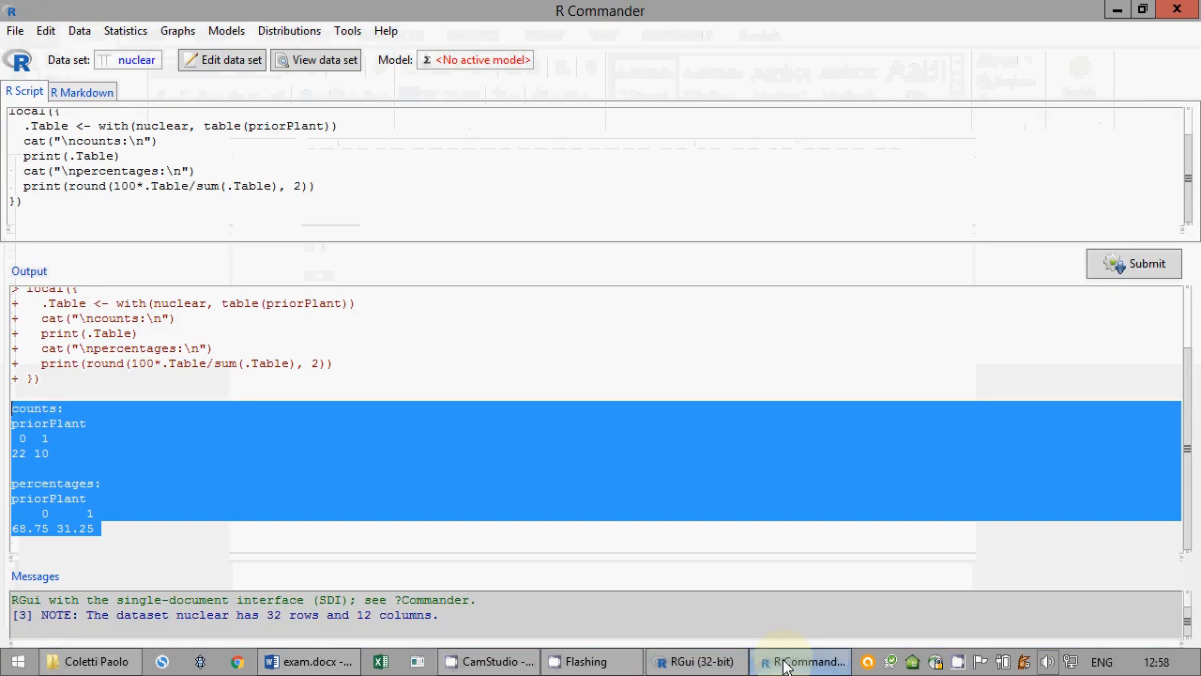
pyautogui.click(173, 32)
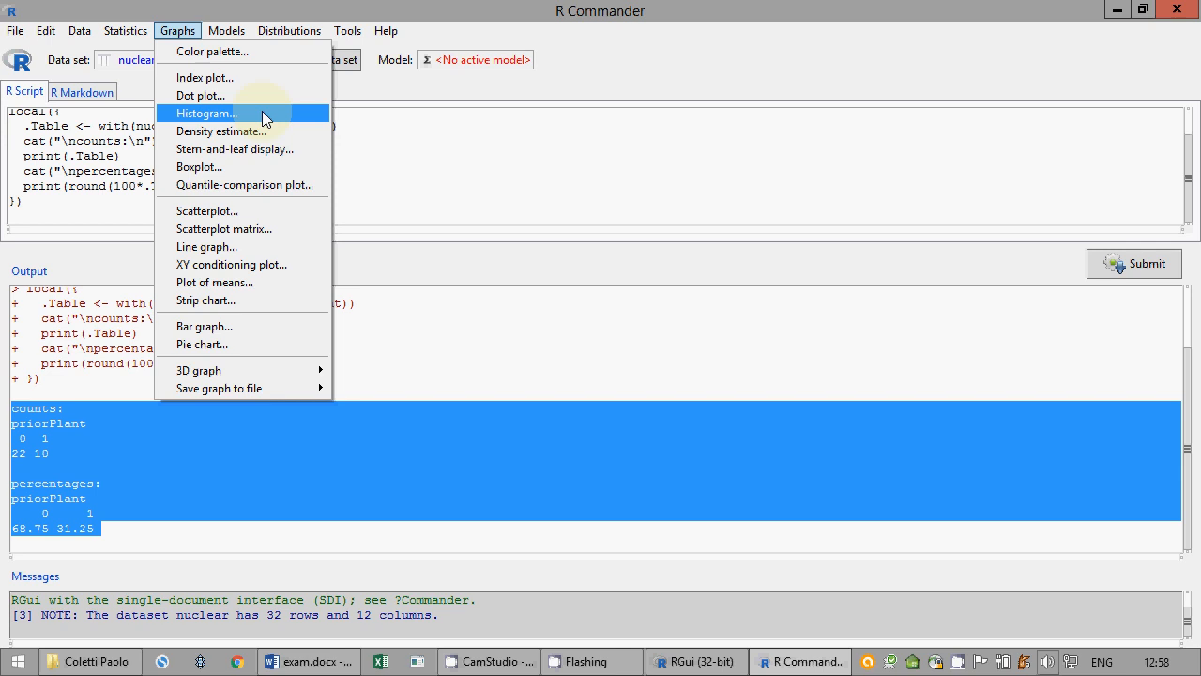
pyautogui.click(257, 325)
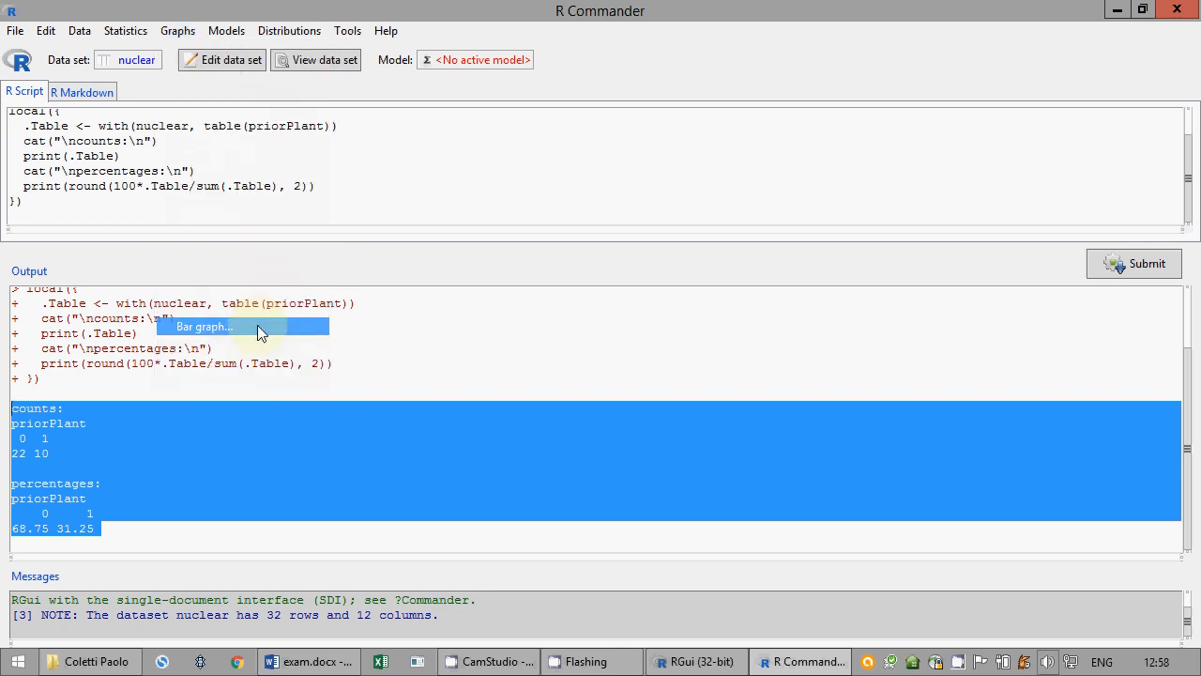
pyautogui.click(104, 182)
pyautogui.click(249, 285)
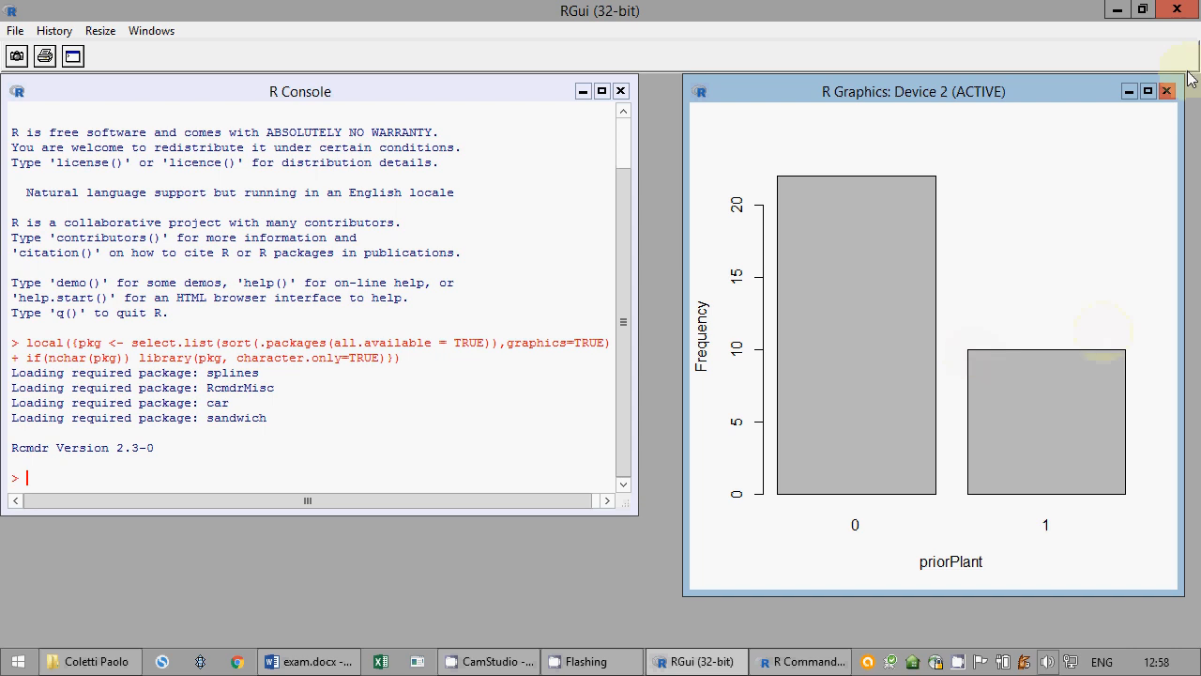
pyautogui.click(1166, 91)
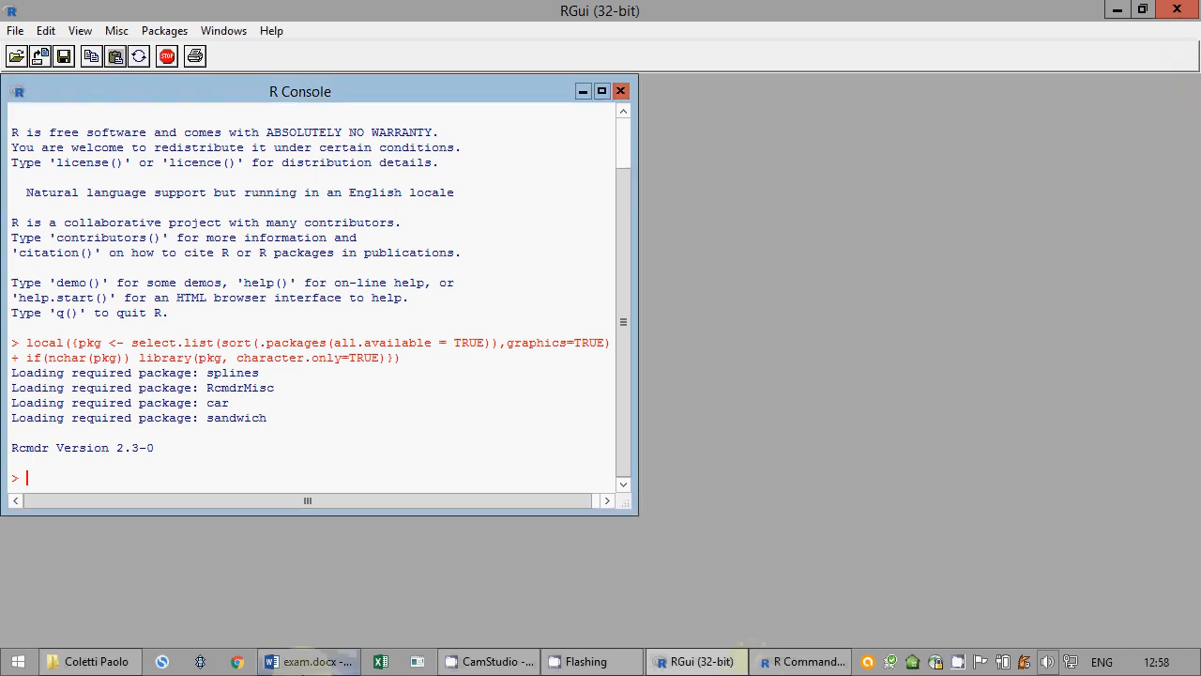
# Step: Try running the priorPlant Barplot command in R Commander with col=c("blue","white") added, and close the resulting graph
pyautogui.hotkey('alt', 'Tab')
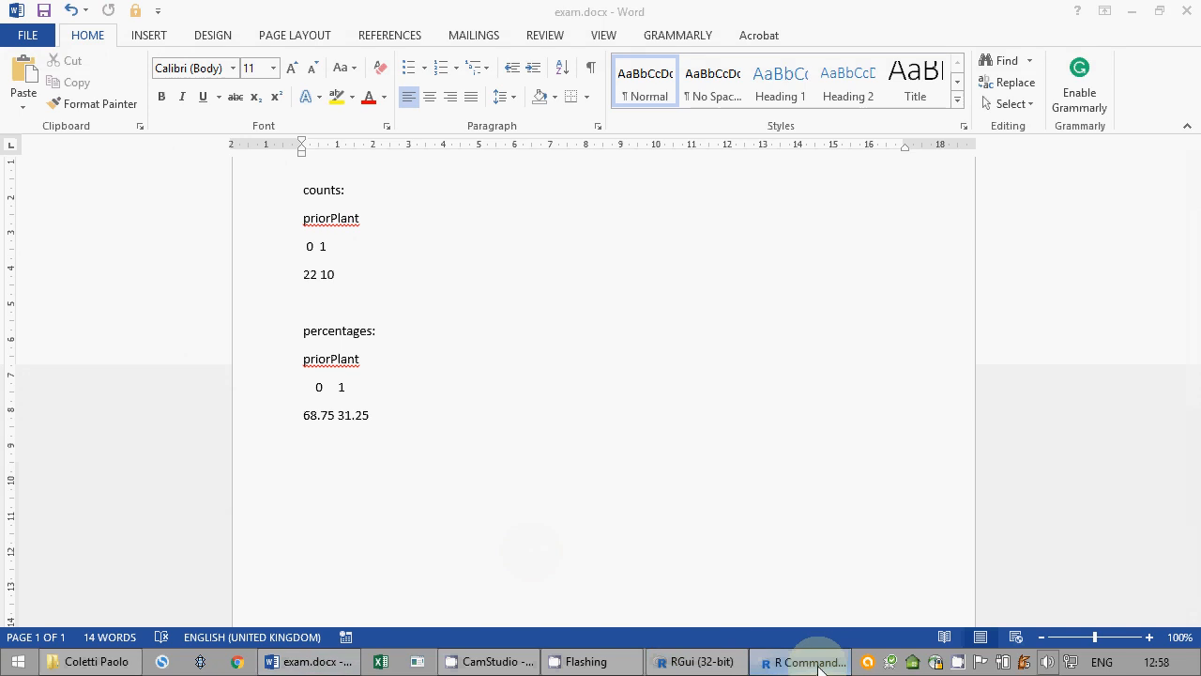
pyautogui.click(805, 662)
pyautogui.click(526, 200)
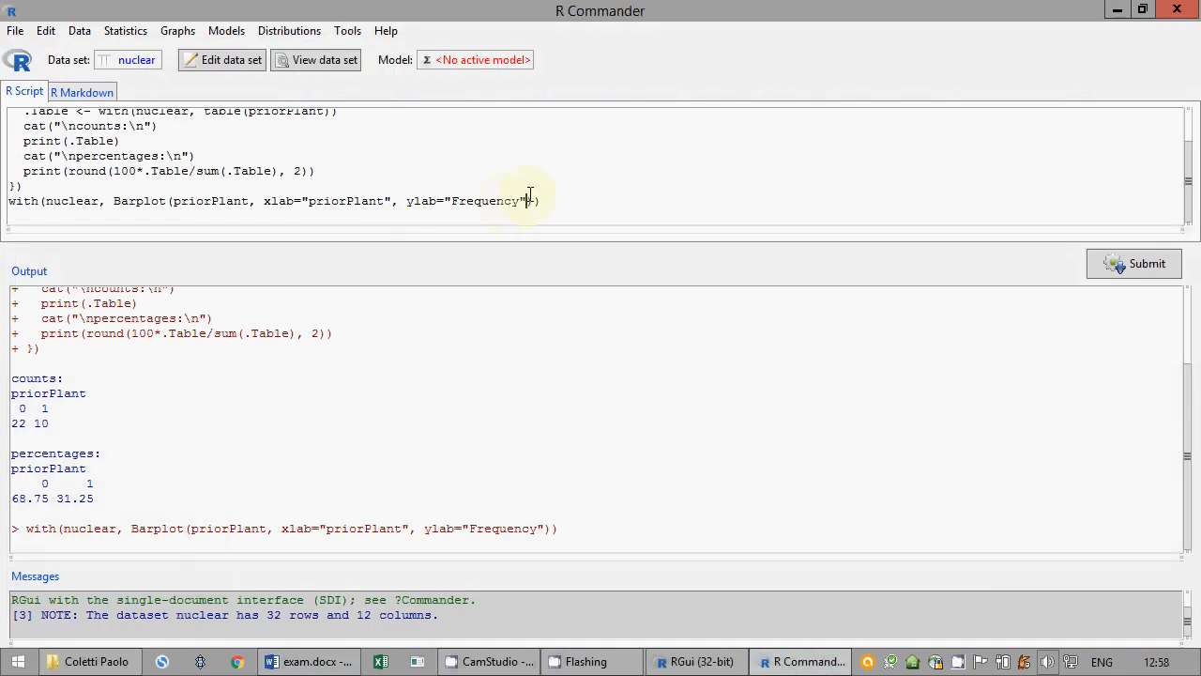
pyautogui.write(', col=c("blue","white")')
pyautogui.click(1103, 266)
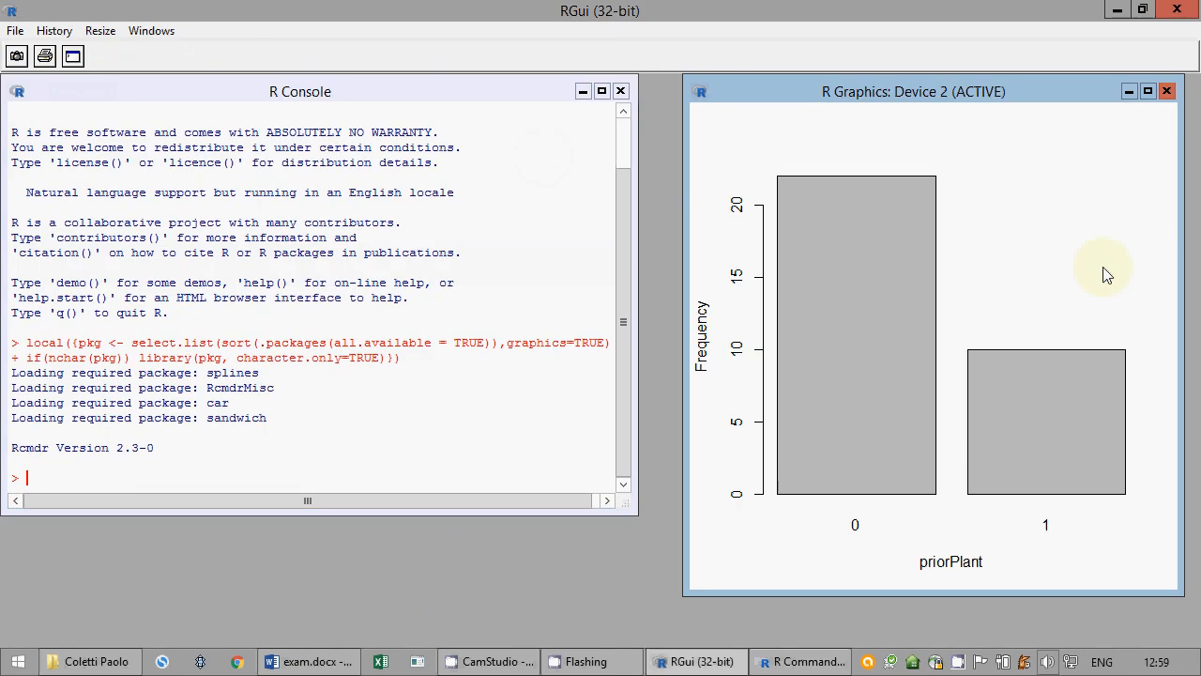
pyautogui.click(1167, 91)
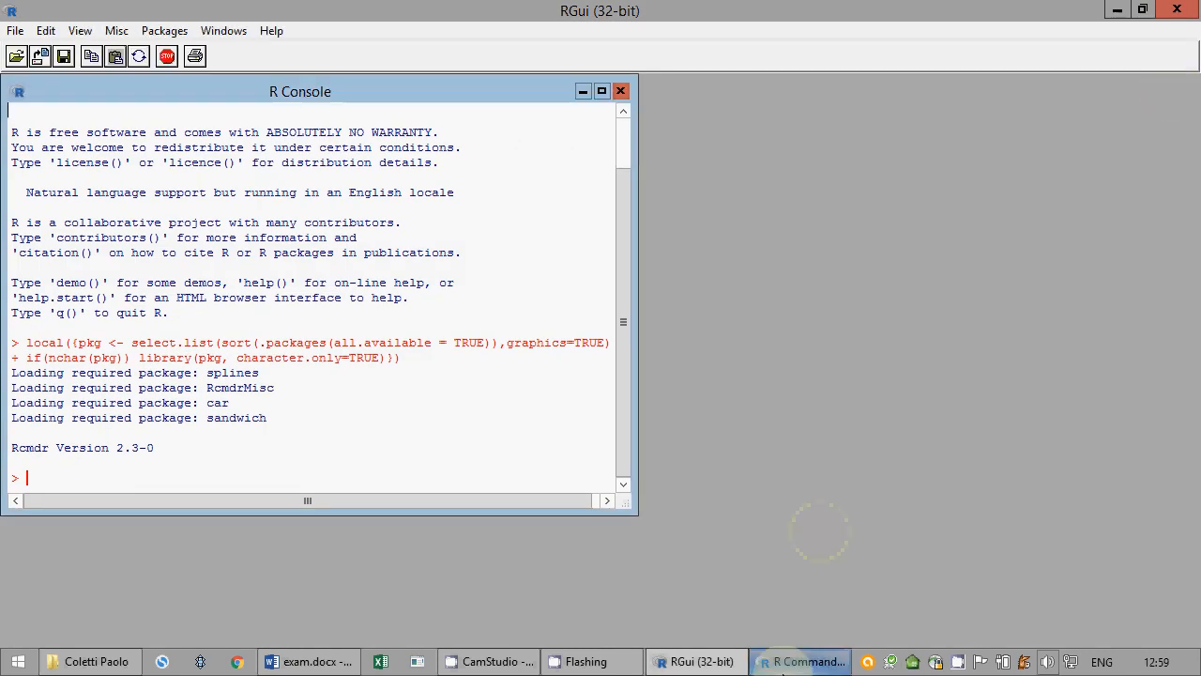
# Step: Try running the Barplot command with the colour argument changed to col=c(1,2), and close the resulting graph
pyautogui.click(802, 662)
pyautogui.click(700, 201)
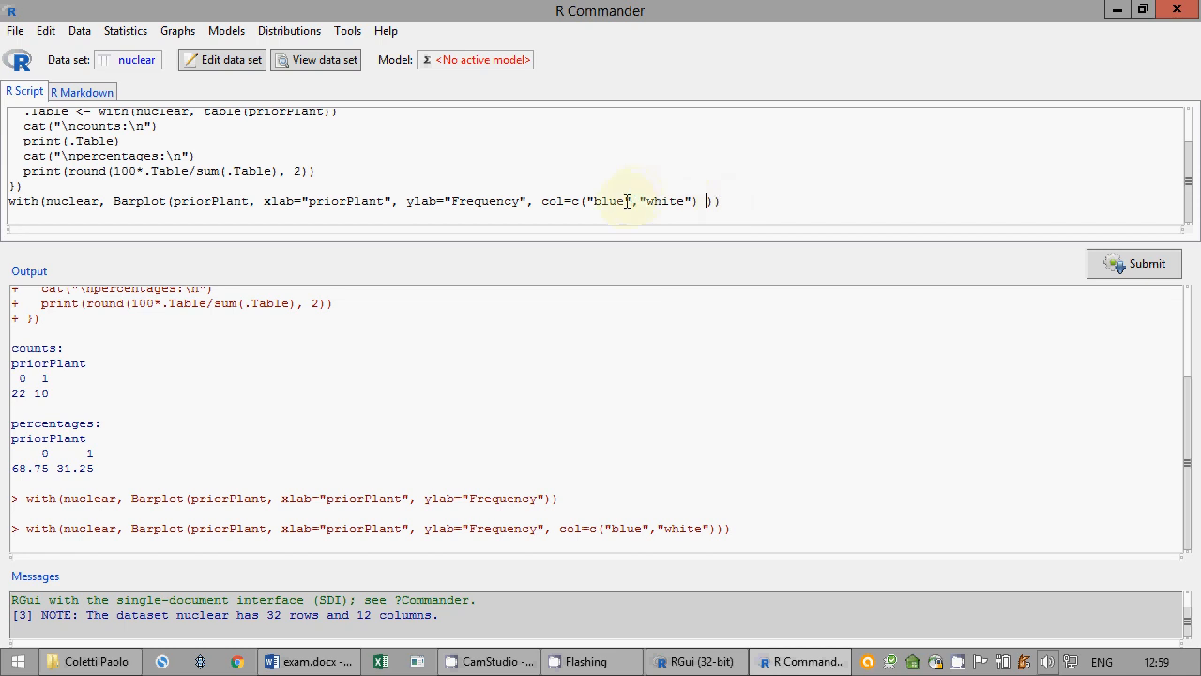
pyautogui.moveTo(589, 199); pyautogui.dragTo(694, 202)
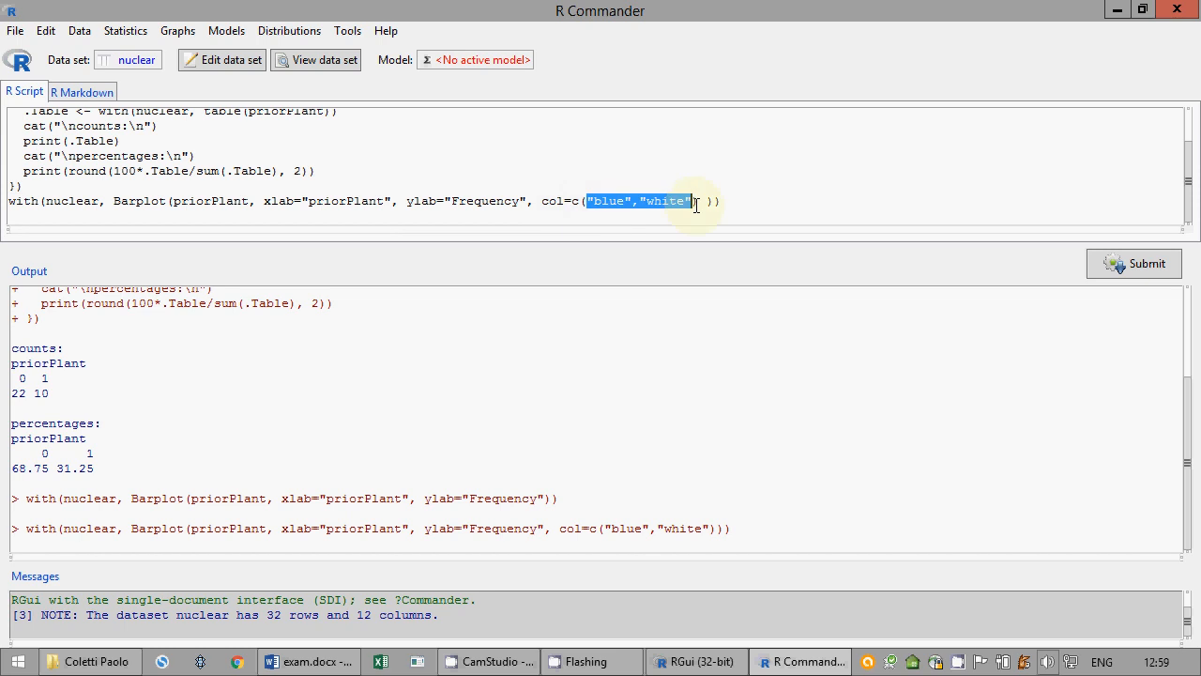
pyautogui.write('1,2')
pyautogui.click(1104, 265)
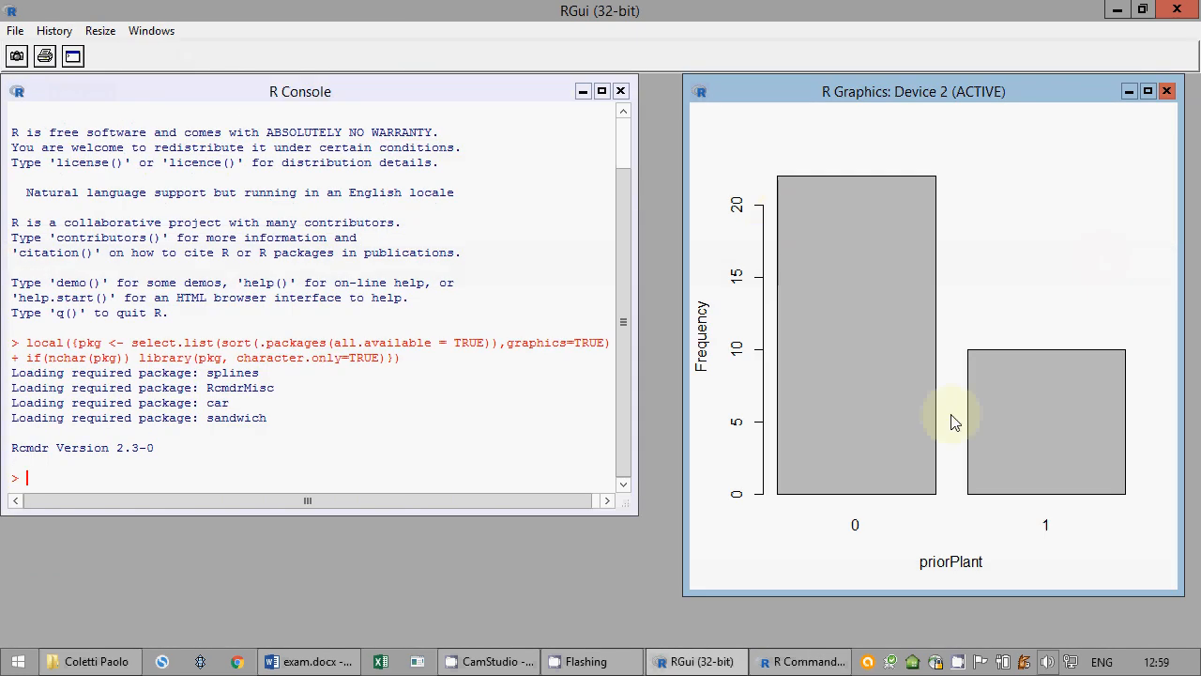
pyautogui.click(1166, 91)
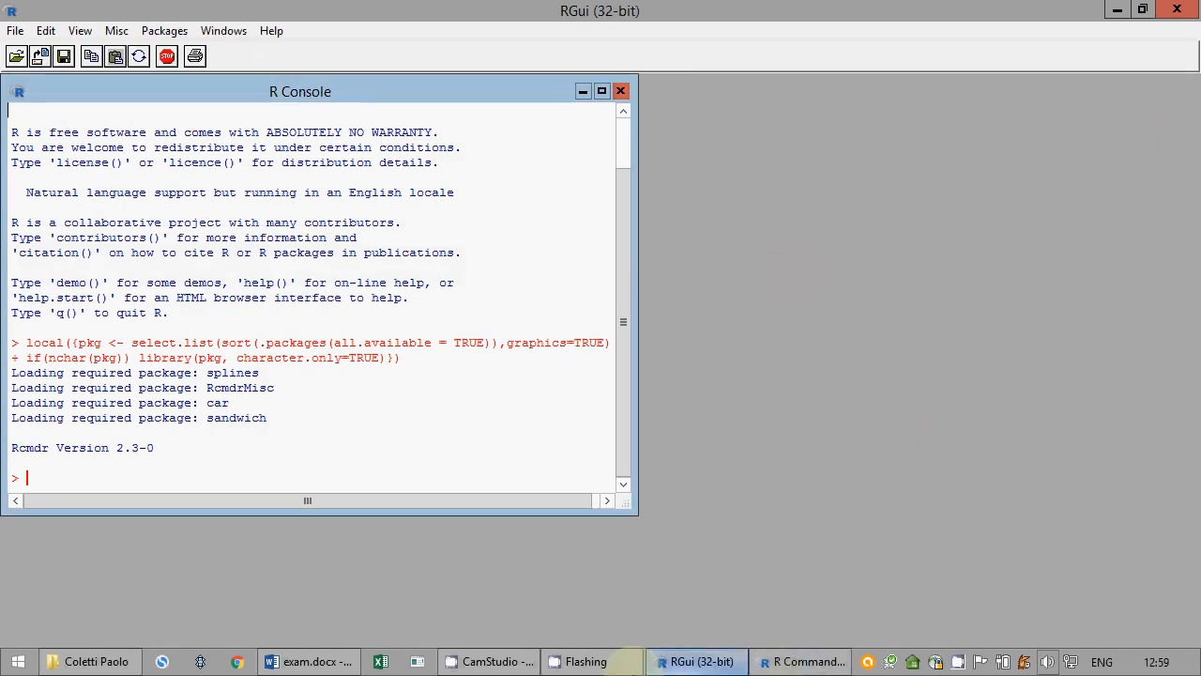
pyautogui.click(330, 655)
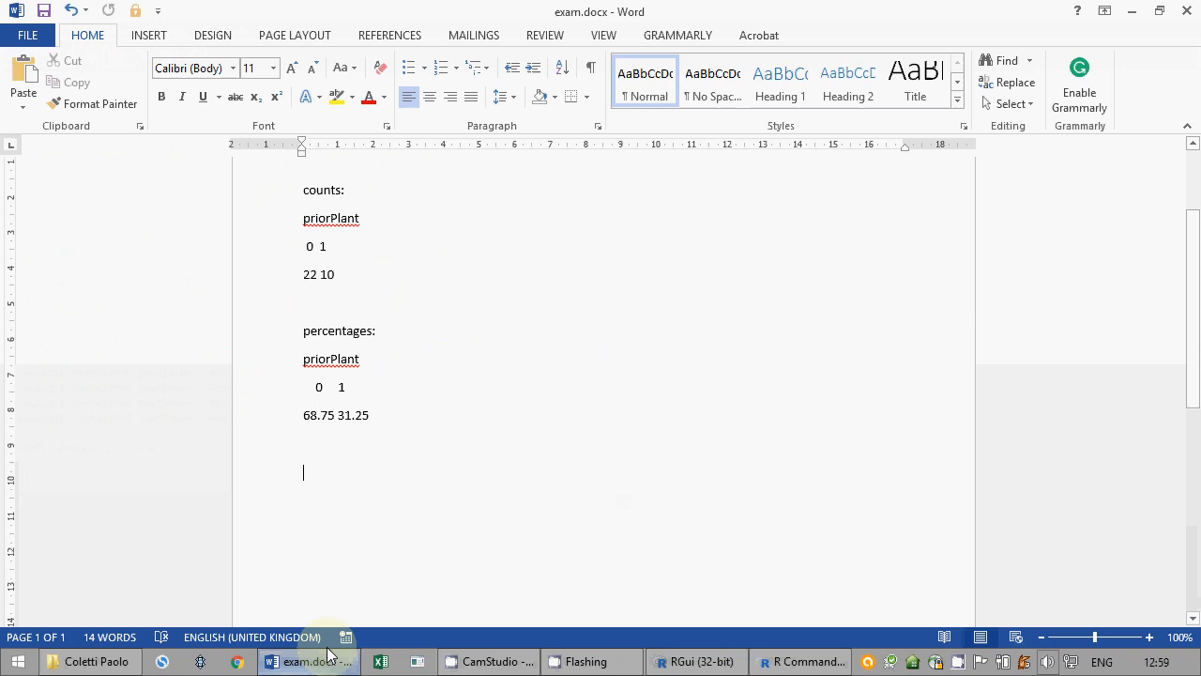
# Step: Remove the col argument from the Barplot command in the R Commander script and run the command again
pyautogui.click(772, 660)
pyautogui.moveTo(616, 202); pyautogui.dragTo(529, 205)
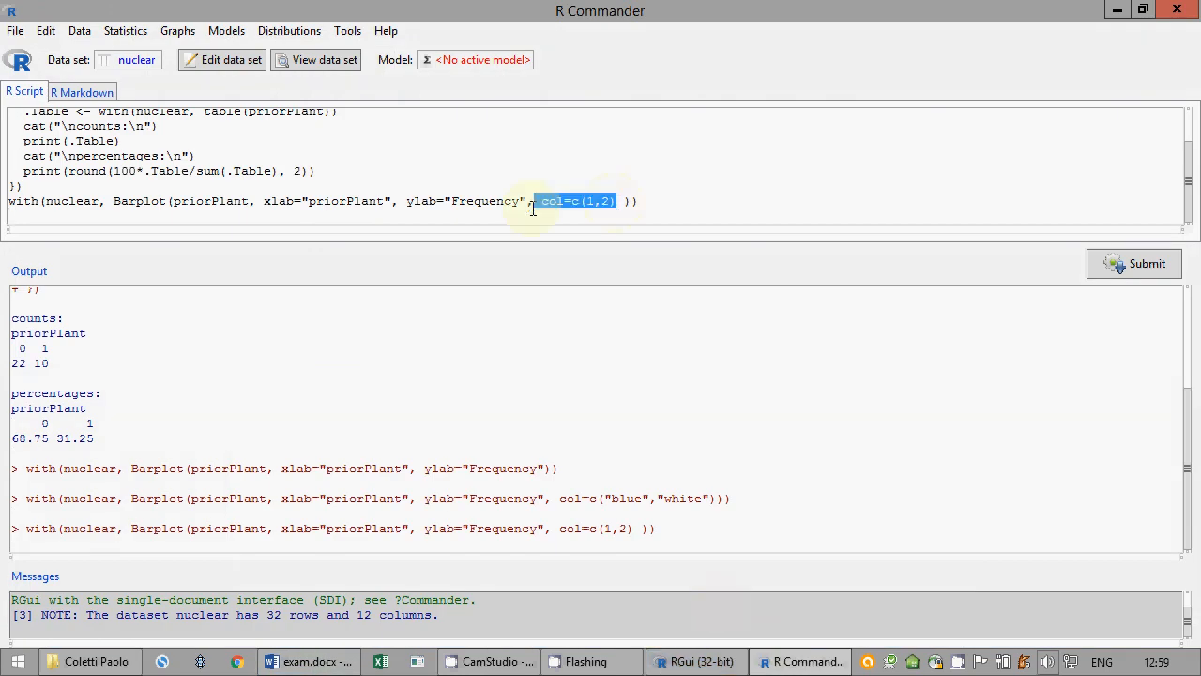
pyautogui.press('Delete')
pyautogui.click(573, 202)
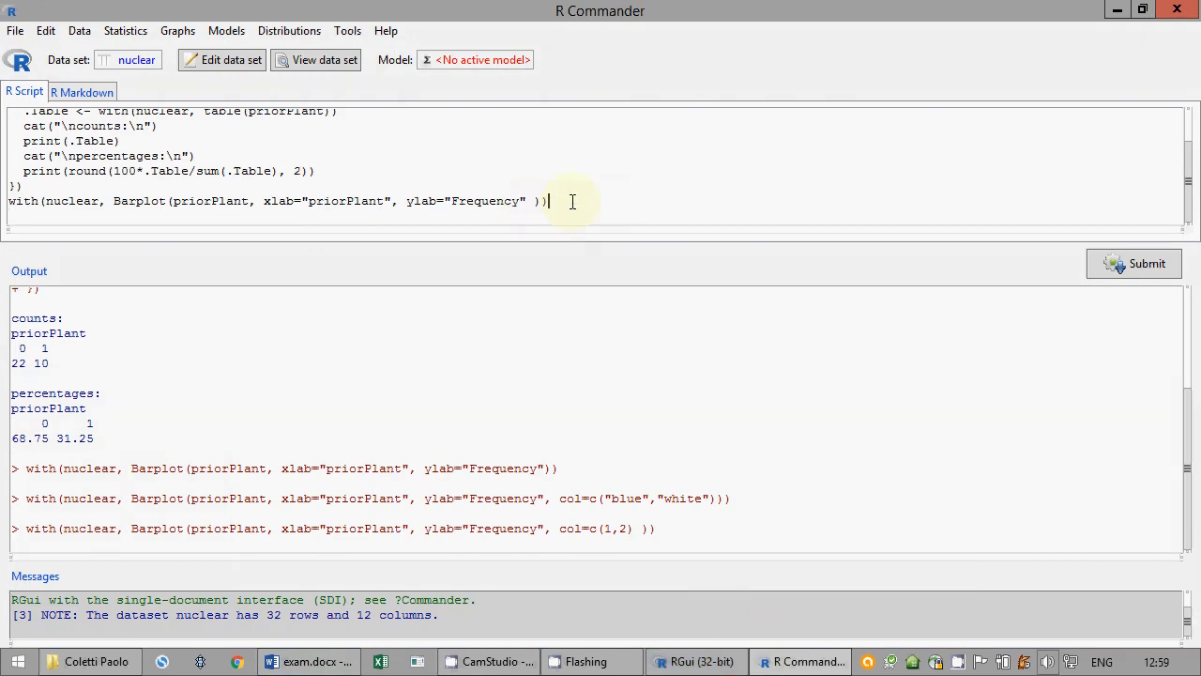
pyautogui.press('Return')
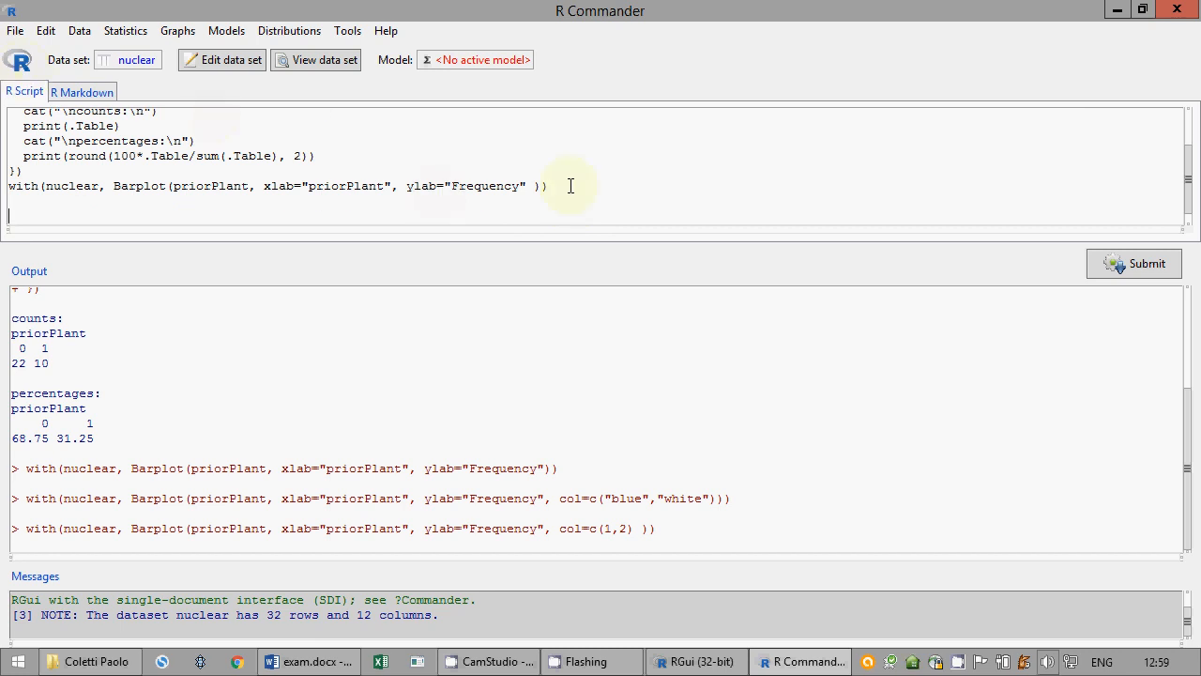
pyautogui.click(1136, 264)
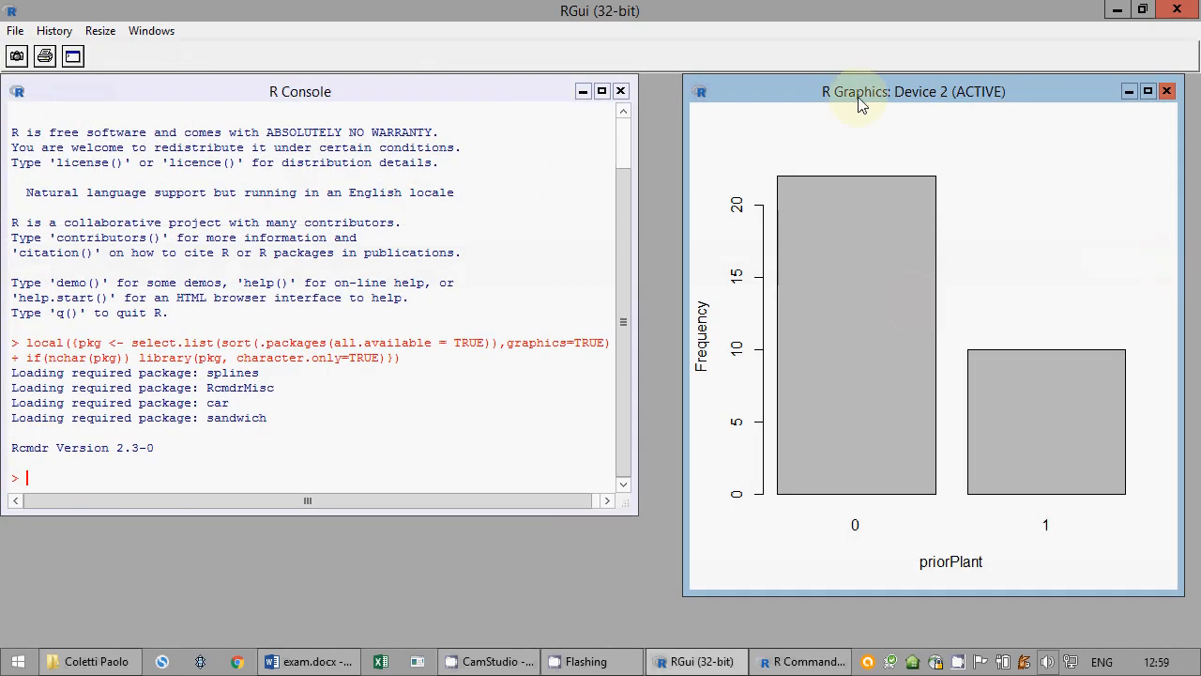
# Step: Copy the priorPlant bar graph as a bitmap, paste it into exam.docx below the percentages, and save the document
pyautogui.rightClick(856, 146)
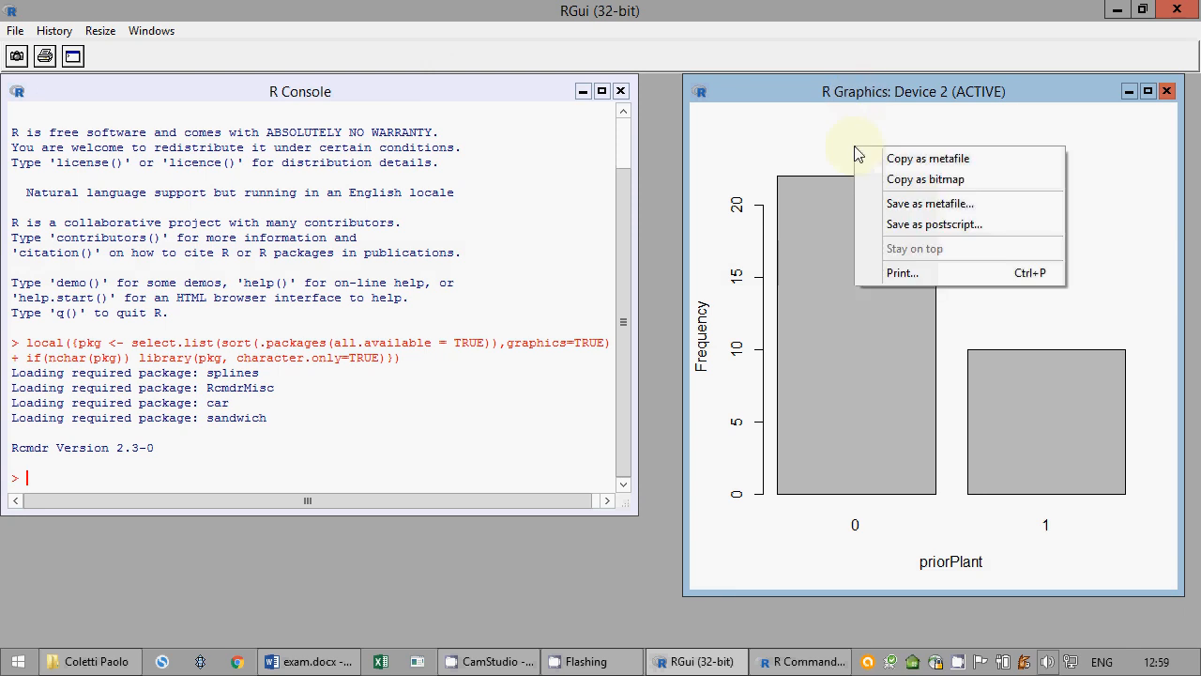
pyautogui.click(900, 187)
pyautogui.click(310, 662)
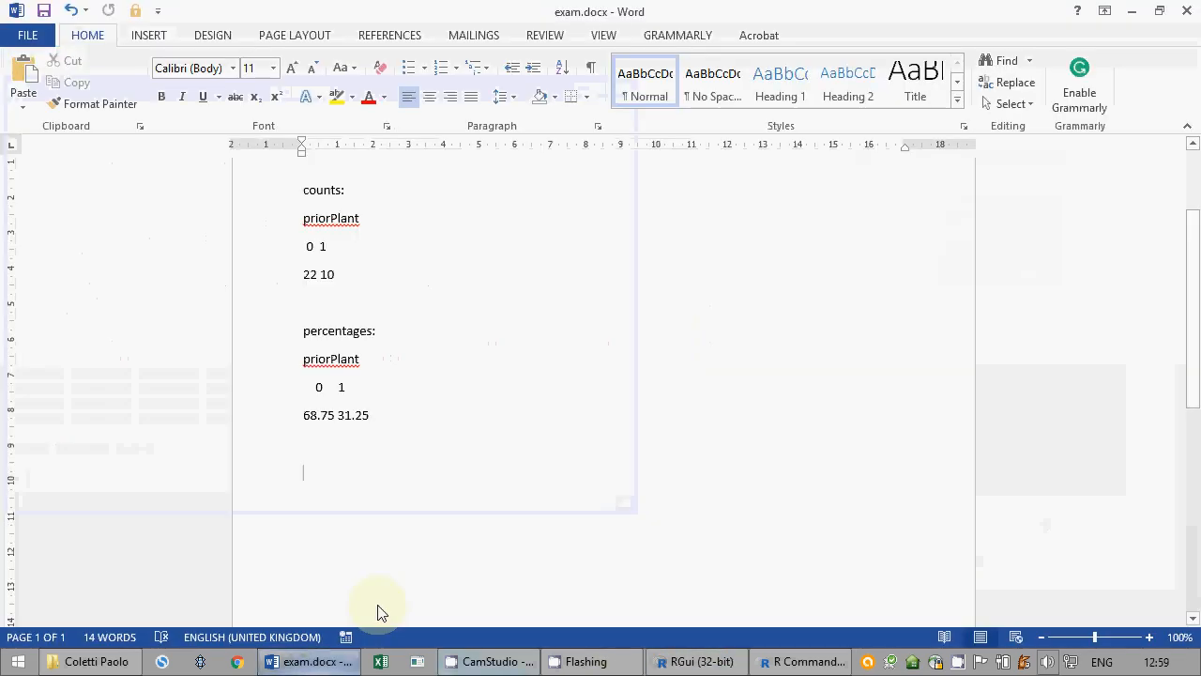
pyautogui.hotkey('ctrl', 'v')
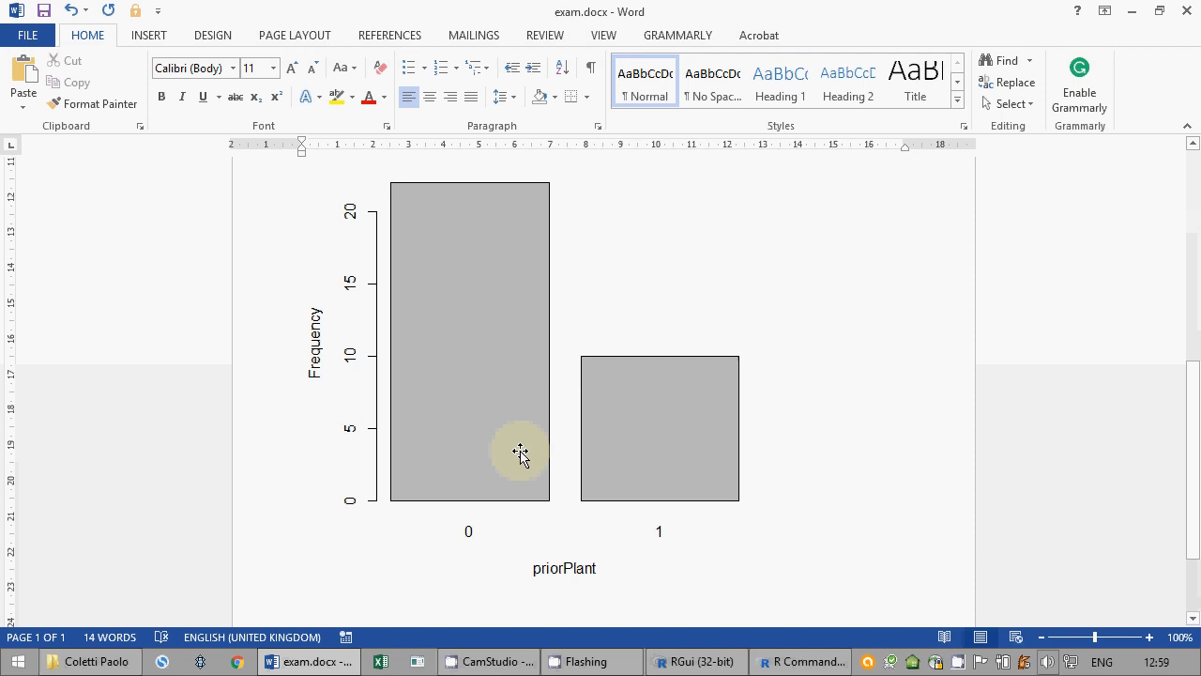
pyautogui.click(43, 10)
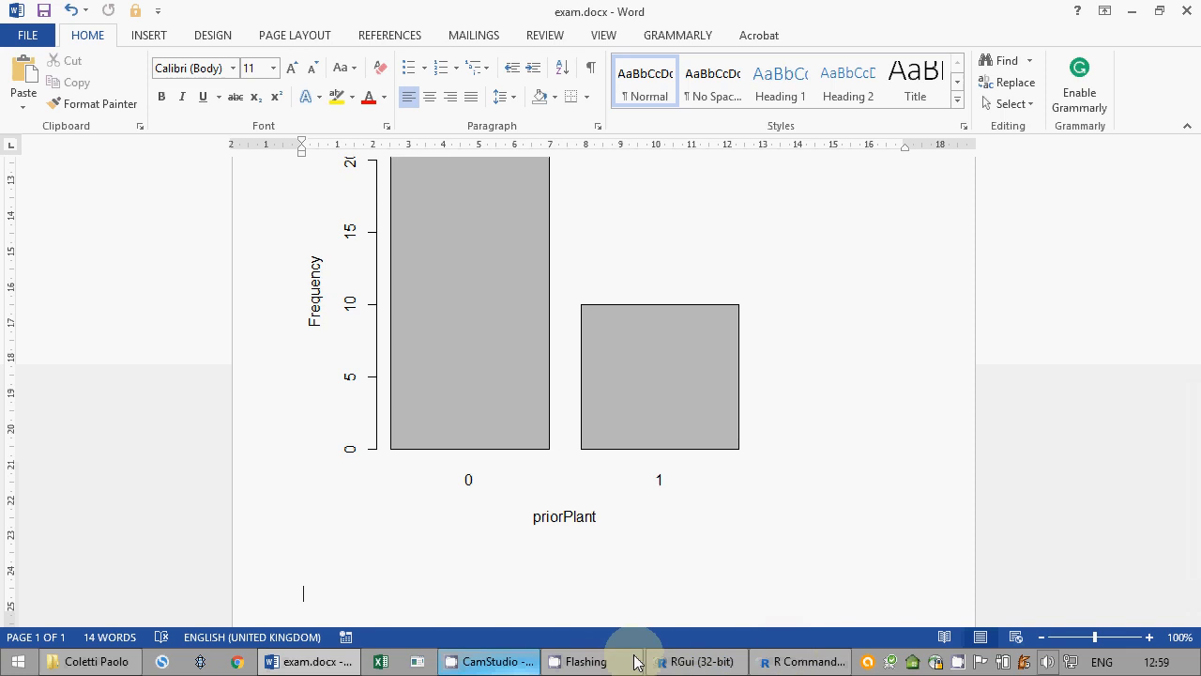
# Step: Switch to R Commander and set up a recode of the sameEngineer variable into a new factor named sameEngineer2
pyautogui.click(806, 663)
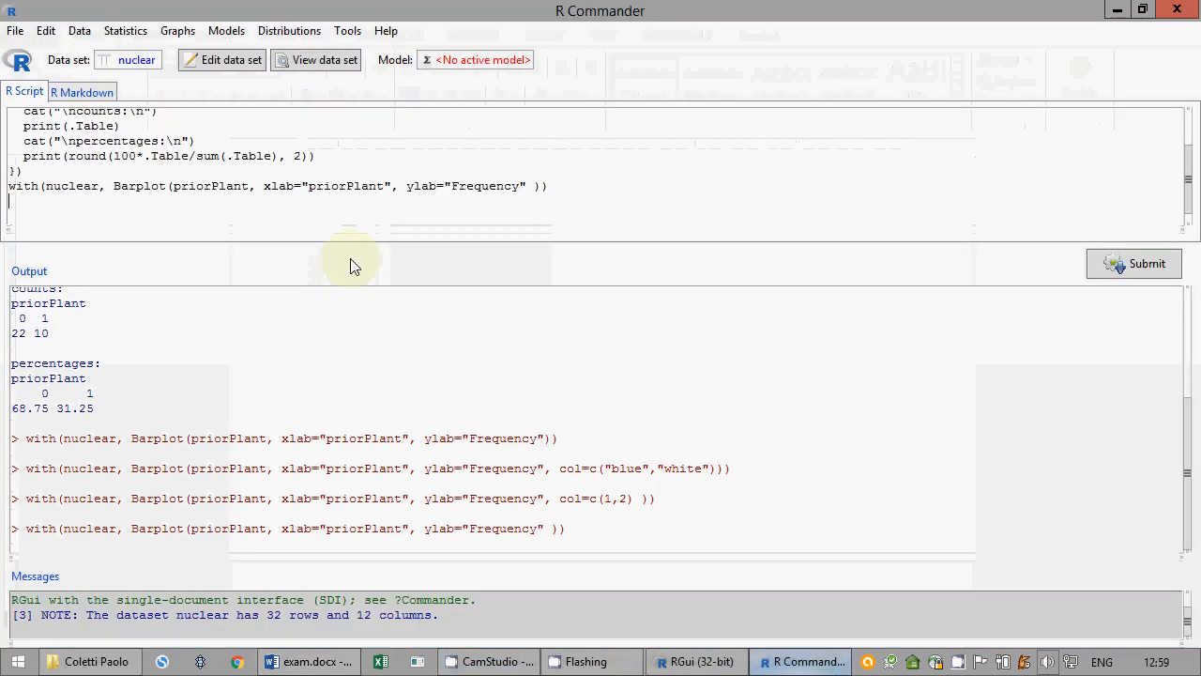
pyautogui.click(167, 33)
pyautogui.moveTo(92, 36)
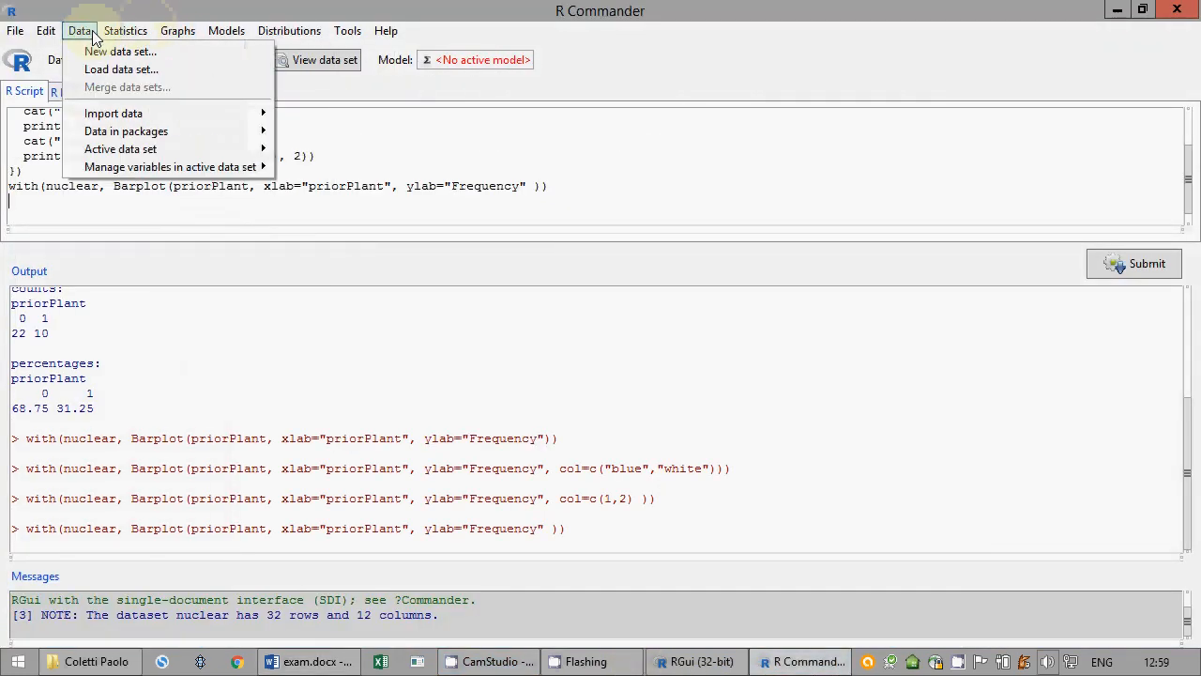
pyautogui.moveTo(121, 155)
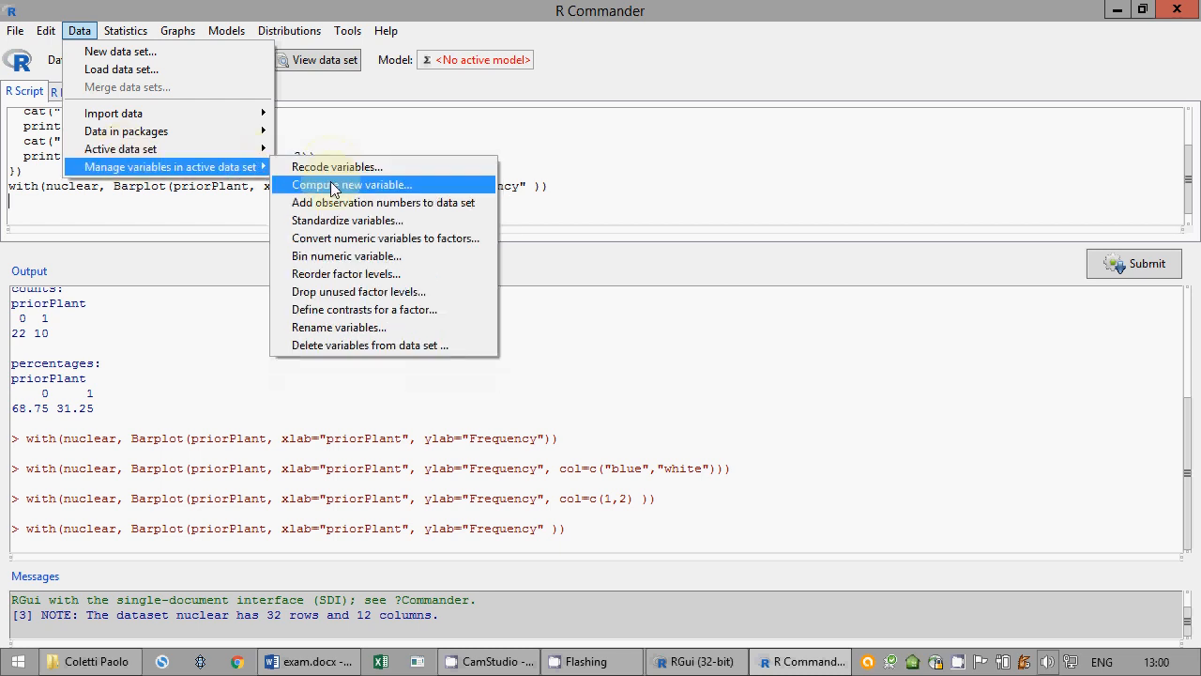
pyautogui.click(335, 169)
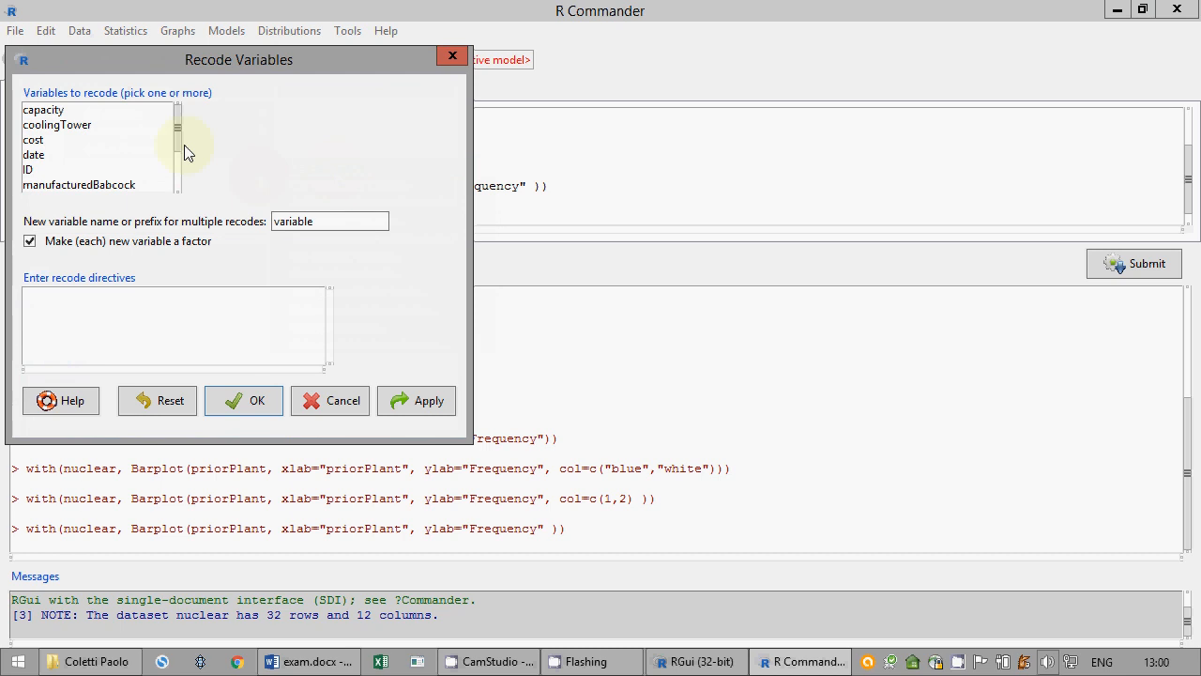
pyautogui.moveTo(176, 137); pyautogui.dragTo(80, 174)
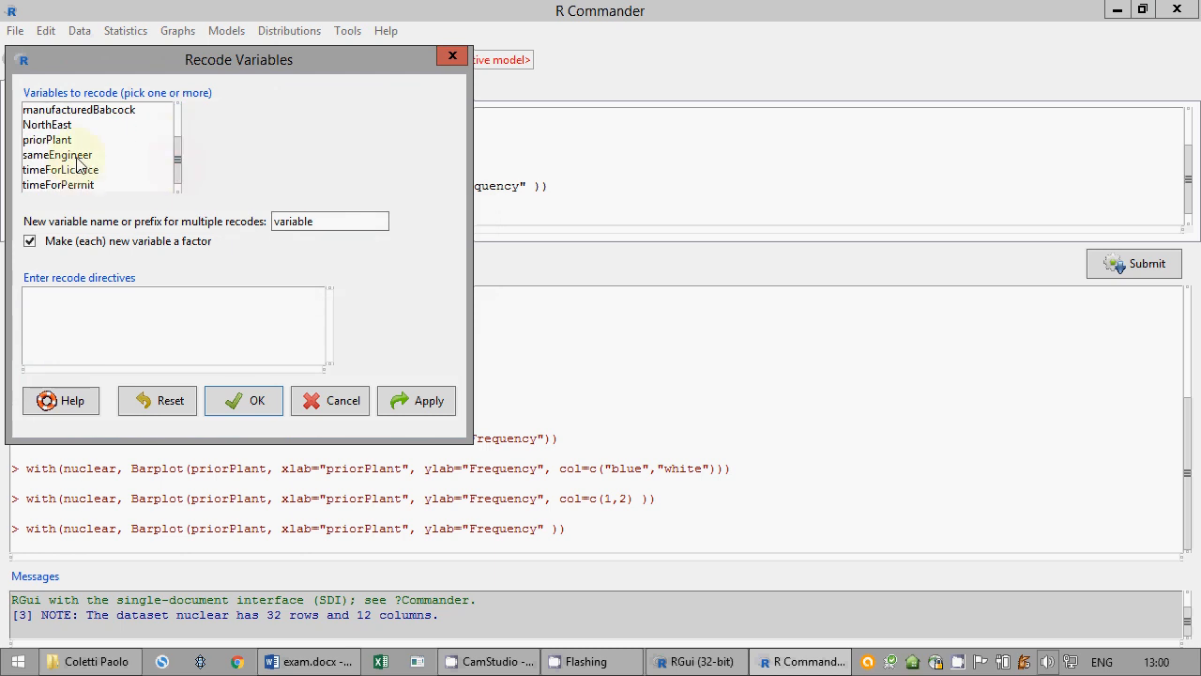
pyautogui.click(80, 156)
pyautogui.doubleClick(326, 231)
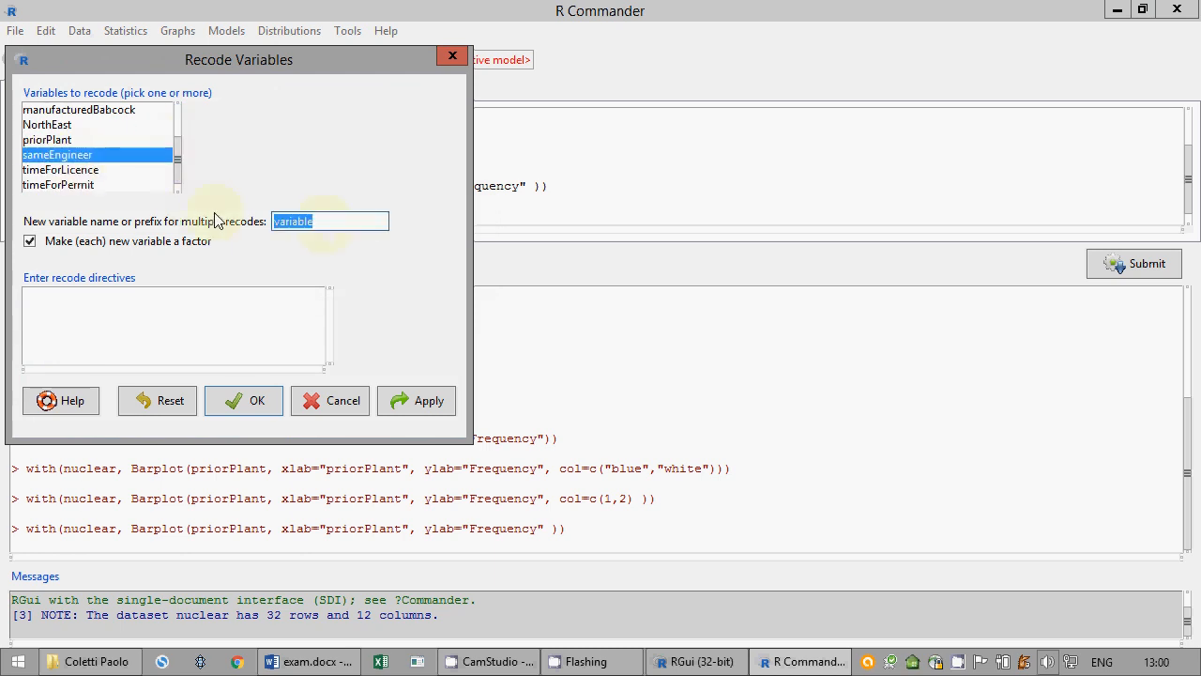
pyautogui.write('sameEn')
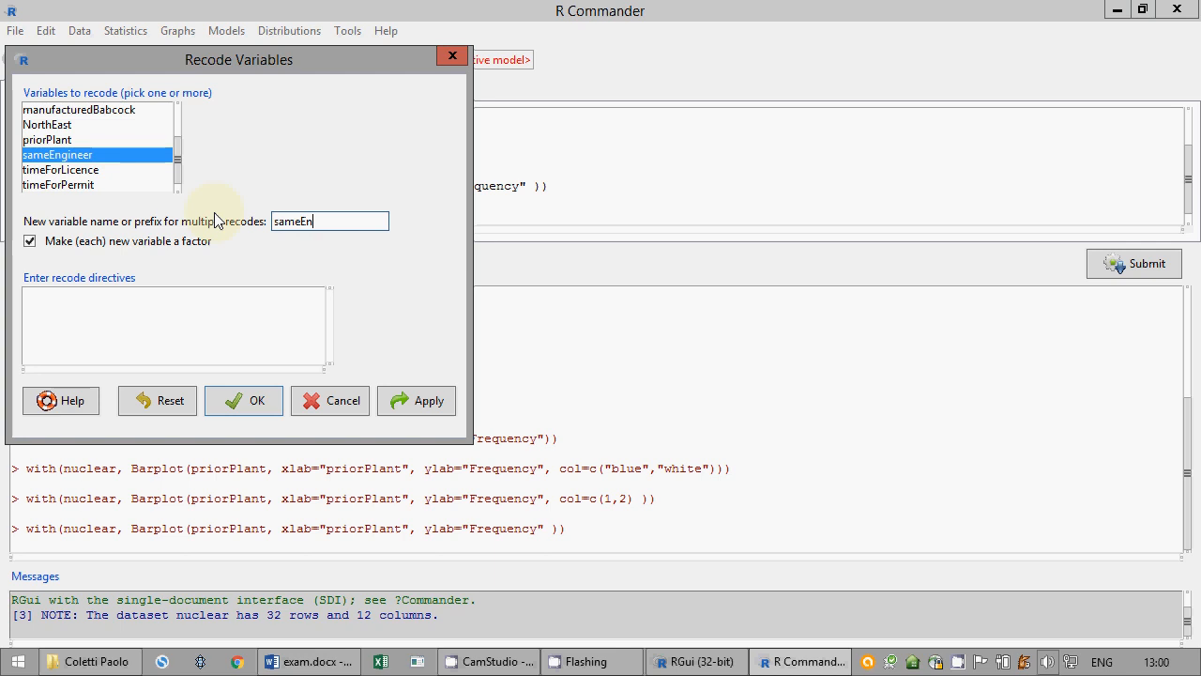
pyautogui.write('gineer2')
# Step: Enter the recode directives lo:3="few", 4:9="some", 10:15="many" and 16:hi="much", and create the recoded variable
pyautogui.click(181, 318)
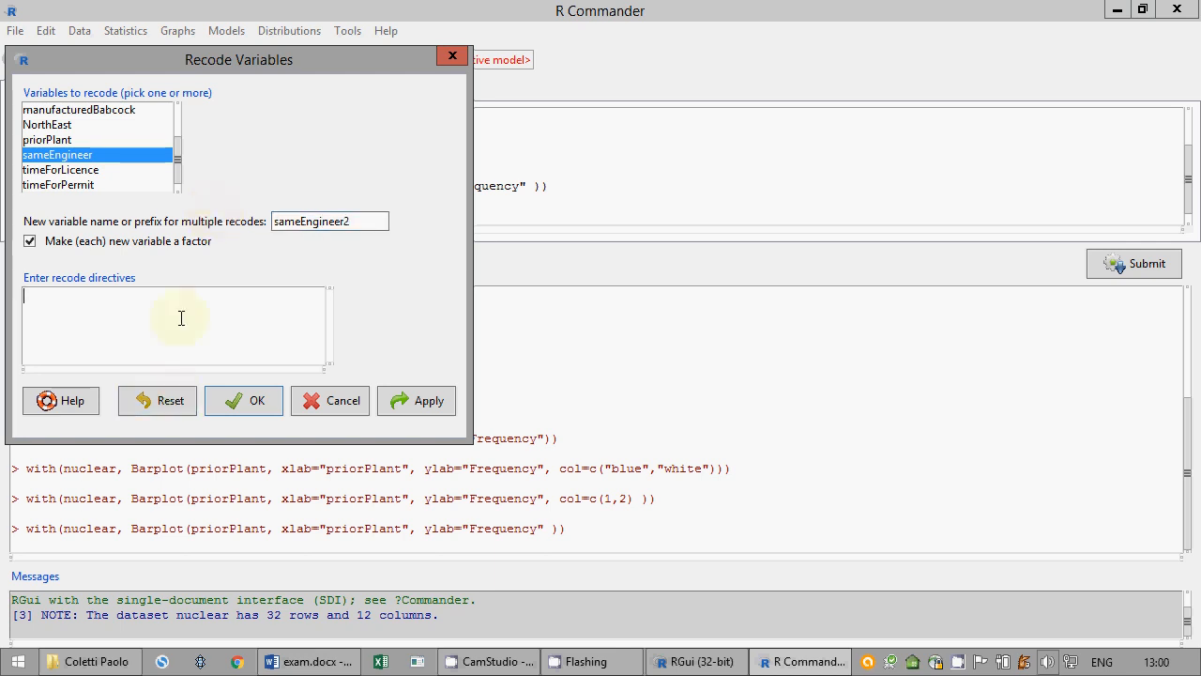
pyautogui.write('lo:3="few"')
pyautogui.press('Return')
pyautogui.write('4')
pyautogui.write(':9="')
pyautogui.write('some" ')
pyautogui.write('10:1')
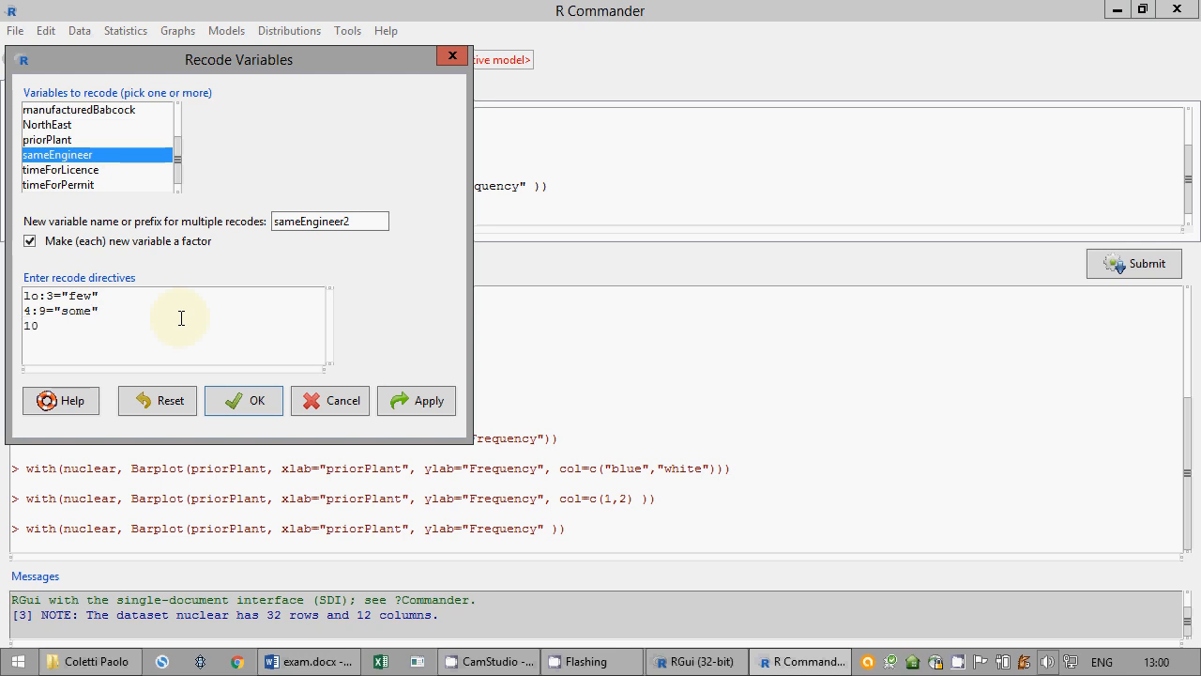
pyautogui.write('5="many"')
pyautogui.press('Return')
pyautogui.write('16:hi="much"')
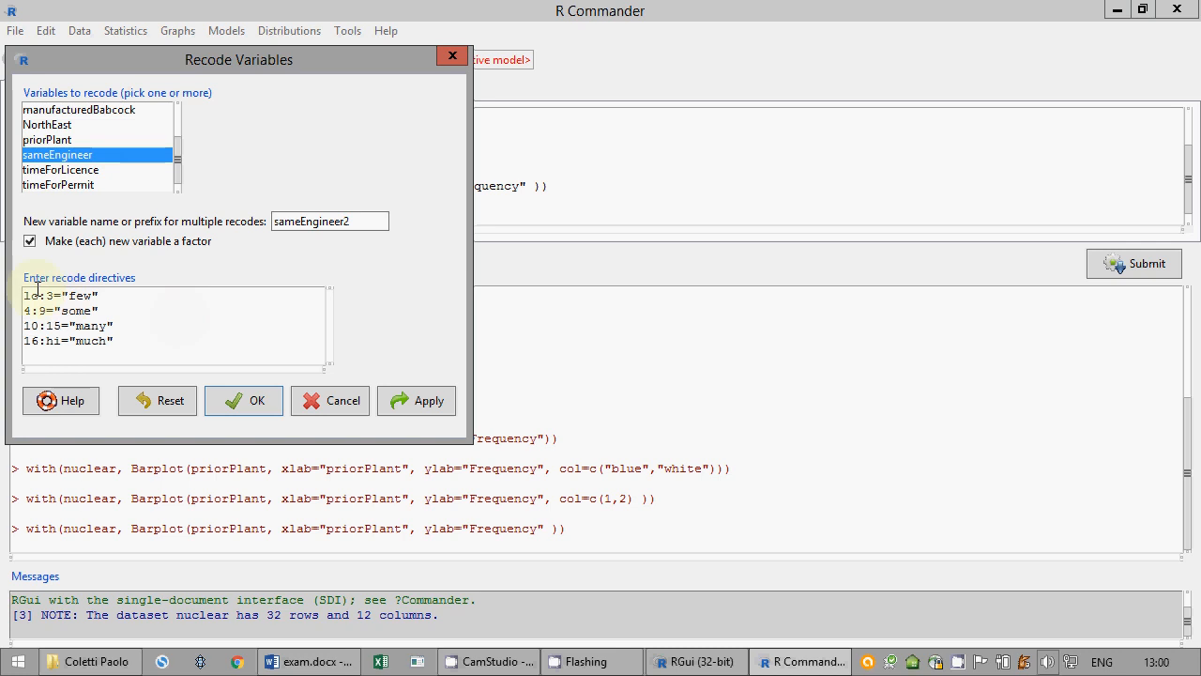
pyautogui.moveTo(45, 341); pyautogui.dragTo(62, 342)
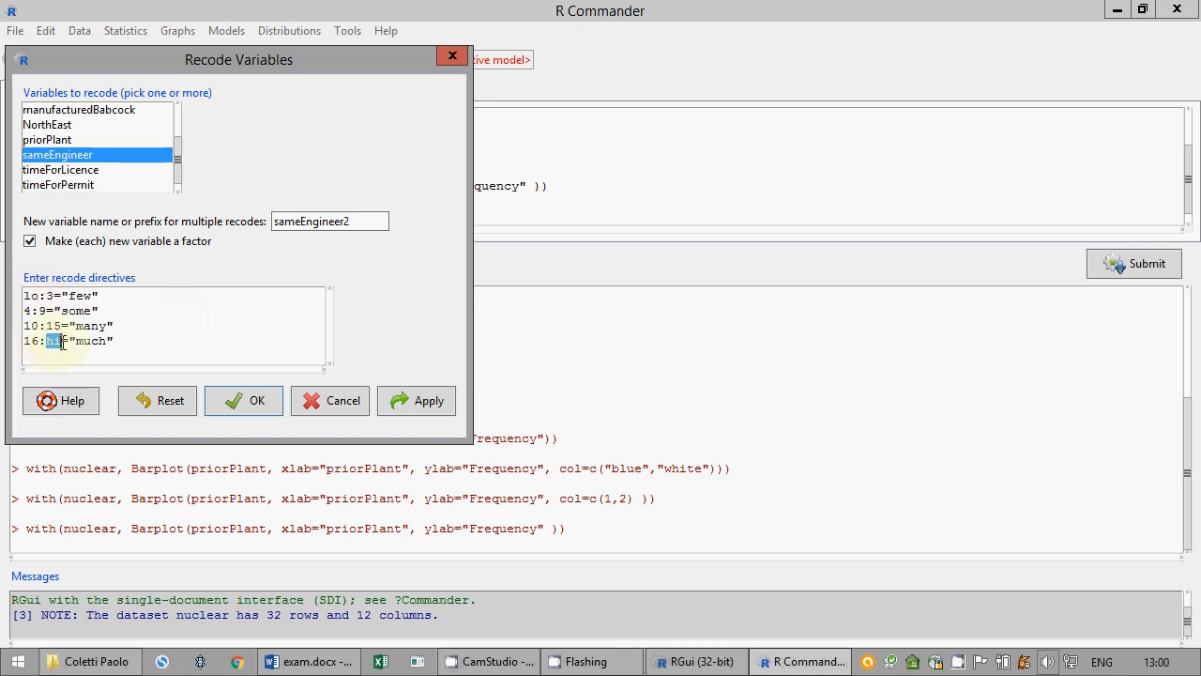
pyautogui.click(138, 346)
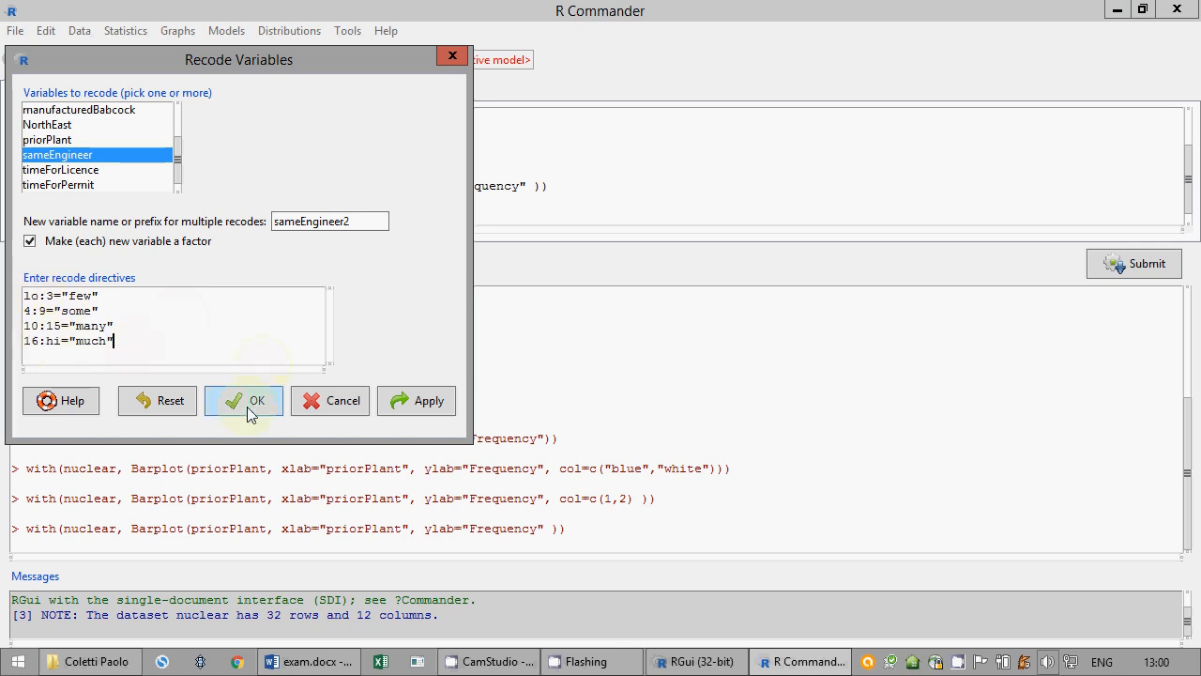
pyautogui.click(246, 407)
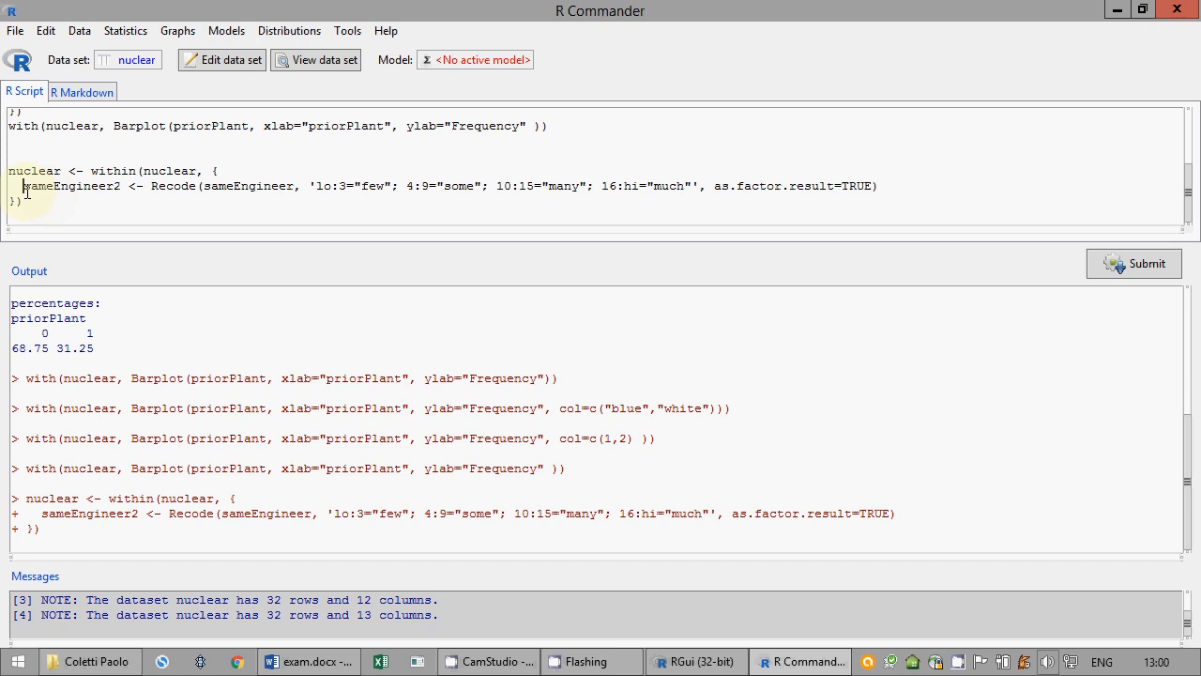
# Step: Try wrapping the Recode call for sameEngineer2 in ordered() in the script and run the edited block
pyautogui.moveTo(28, 193); pyautogui.dragTo(125, 187)
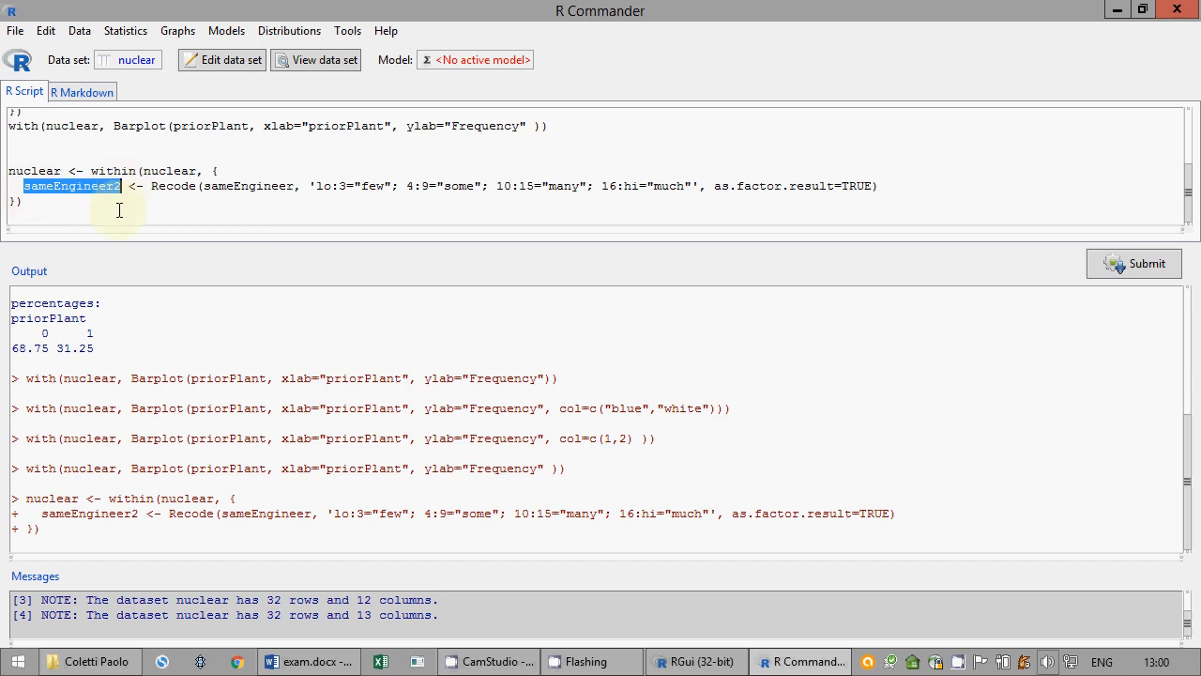
pyautogui.click(125, 187)
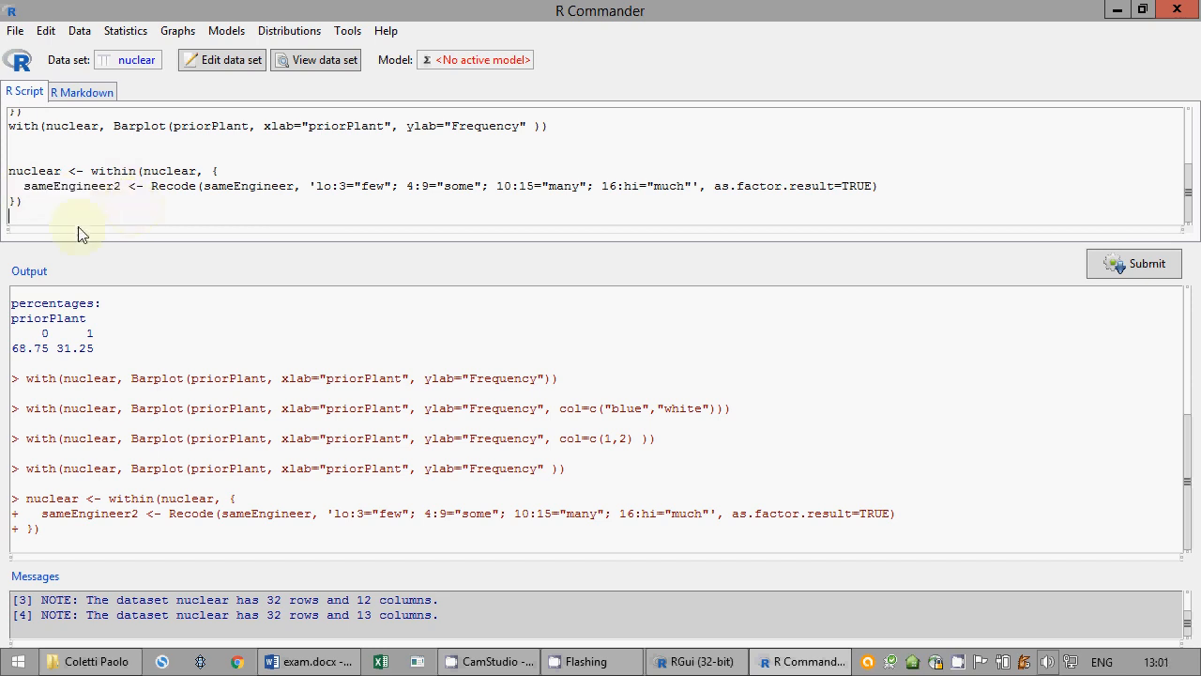
pyautogui.doubleClick(75, 185)
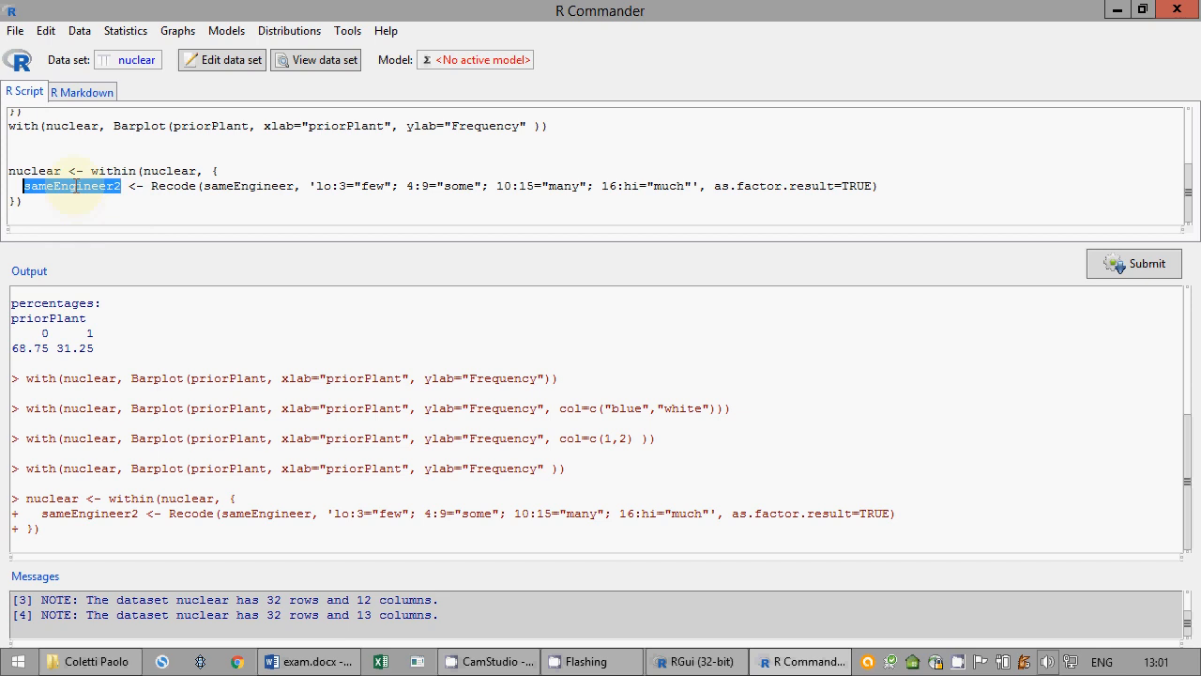
pyautogui.click(35, 201)
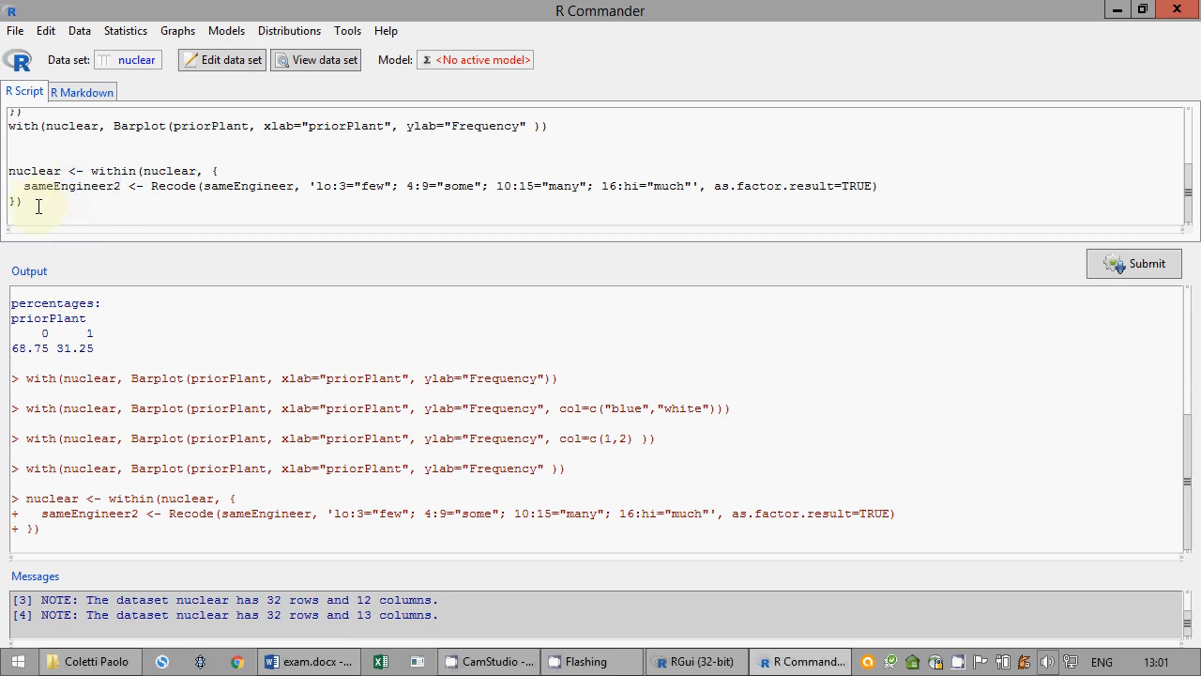
pyautogui.click(151, 186)
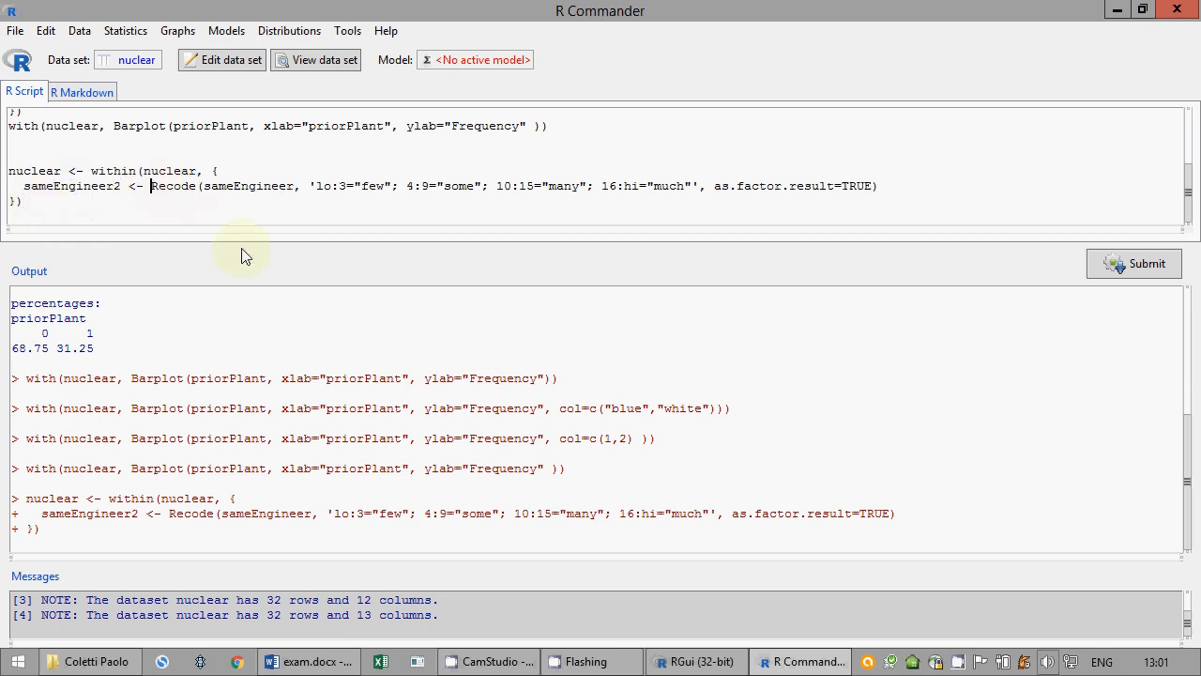
pyautogui.write('ordered(')
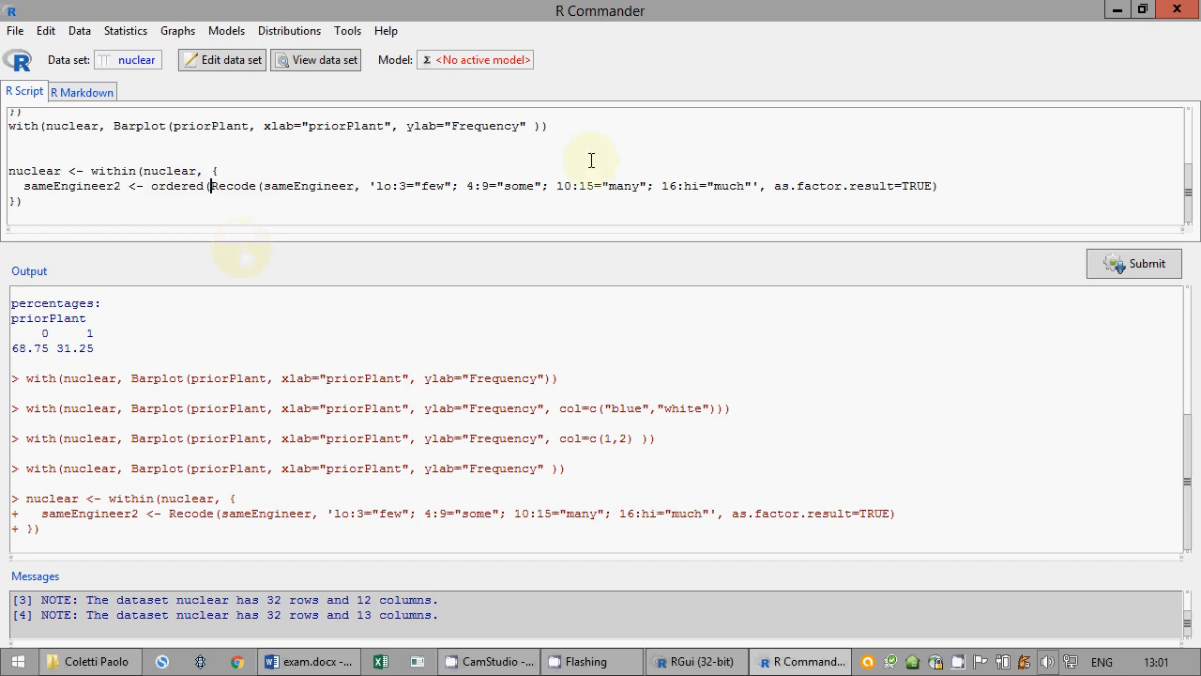
pyautogui.click(939, 185)
pyautogui.write(')')
pyautogui.moveTo(9, 171); pyautogui.dragTo(11, 214)
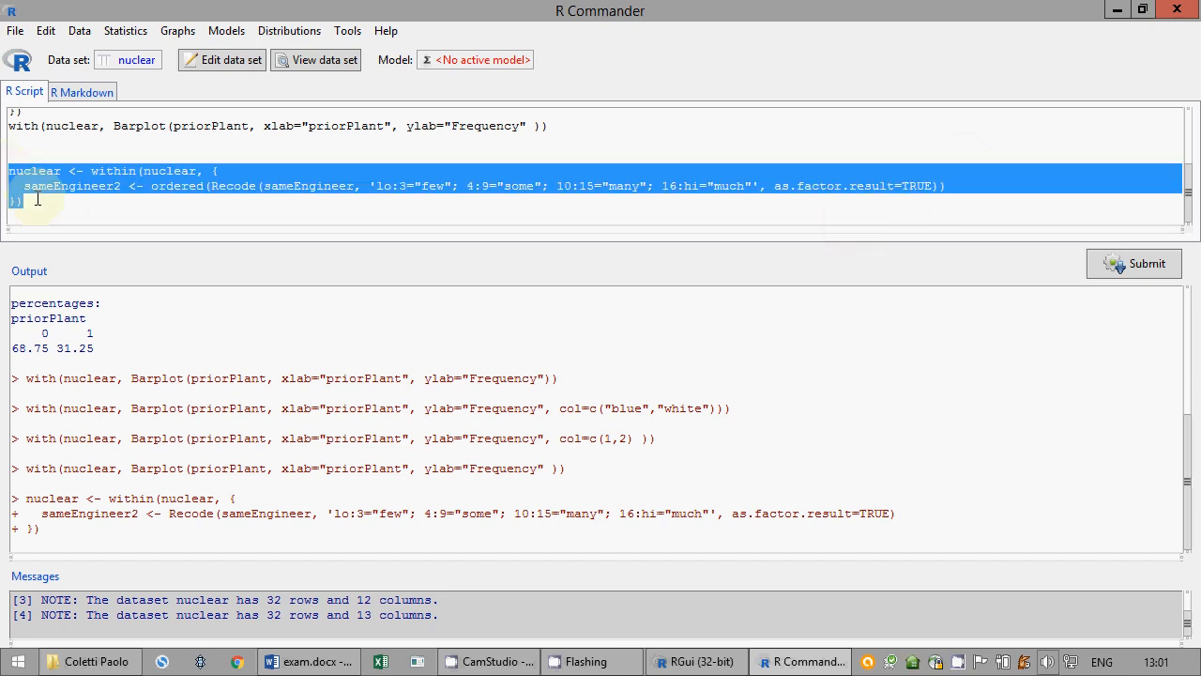
pyautogui.click(1119, 264)
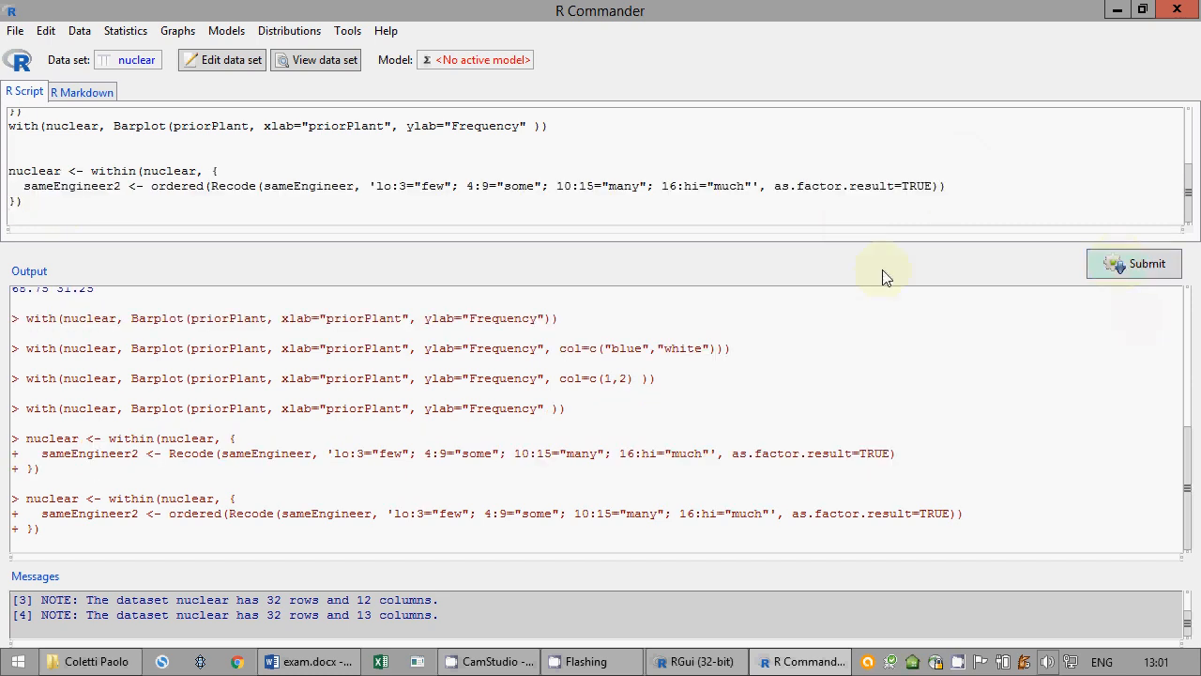
# Step: Remove the ordered() wrapper from around the Recode call in the script
pyautogui.doubleClick(195, 186)
pyautogui.moveTo(152, 186); pyautogui.dragTo(213, 186)
pyautogui.press('BackSpace')
pyautogui.press('End')
pyautogui.press('BackSpace')
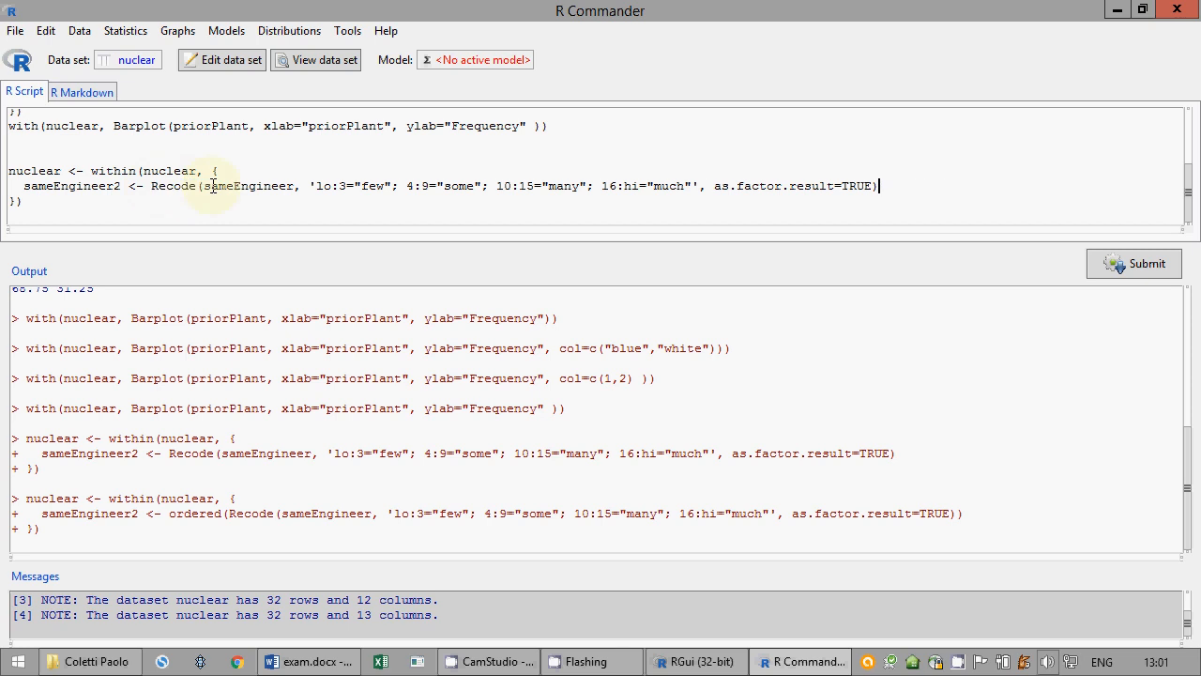
# Step: Add the line nuclear$sameEngineer2=ordered(nuclear$sameEngineer2) at the end of the R script, below the recode block
pyautogui.hotkey('ctrl', 'End')
pyautogui.press('Return')
pyautogui.press('Return')
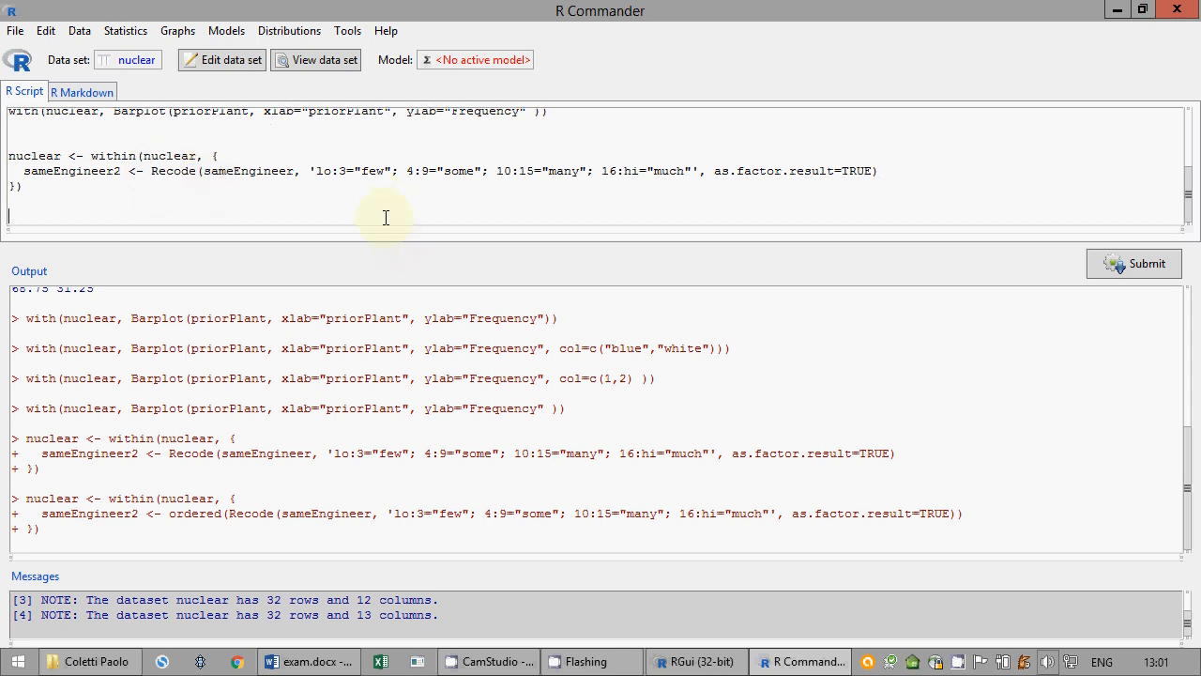
pyautogui.write('nuclear$sameEngineer2')
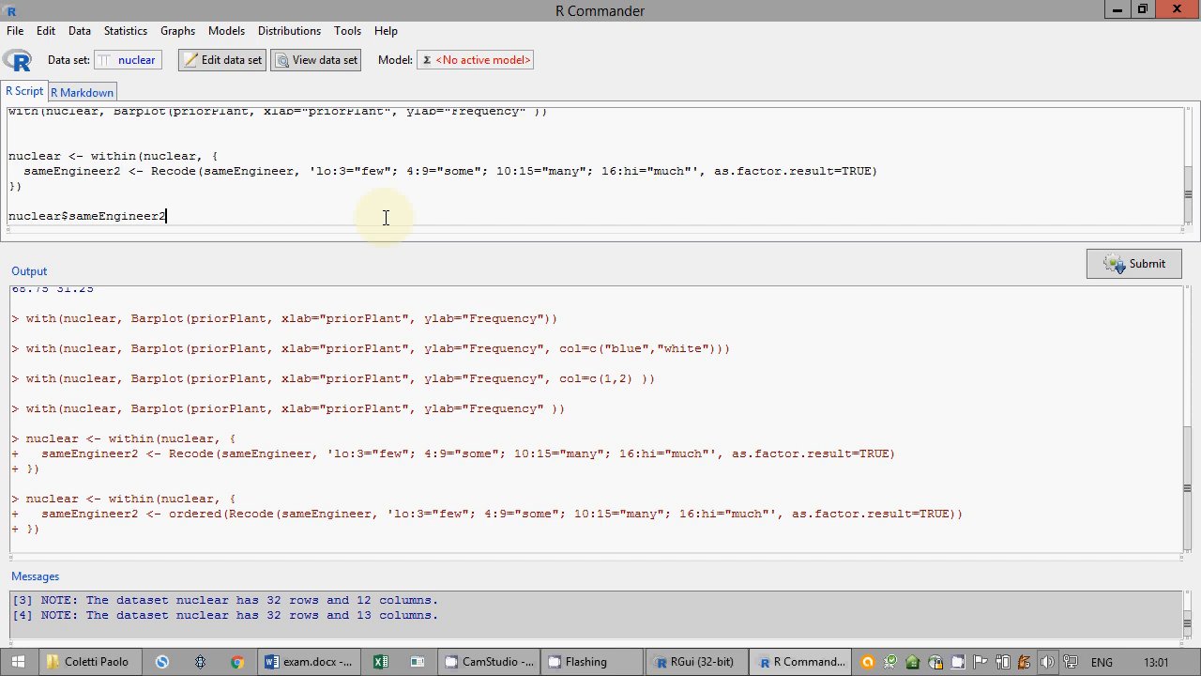
pyautogui.write('=ordered(')
pyautogui.moveTo(166, 216); pyautogui.dragTo(9, 216)
pyautogui.hotkey('ctrl', 'c')
pyautogui.click(242, 216)
pyautogui.hotkey('ctrl', 'v')
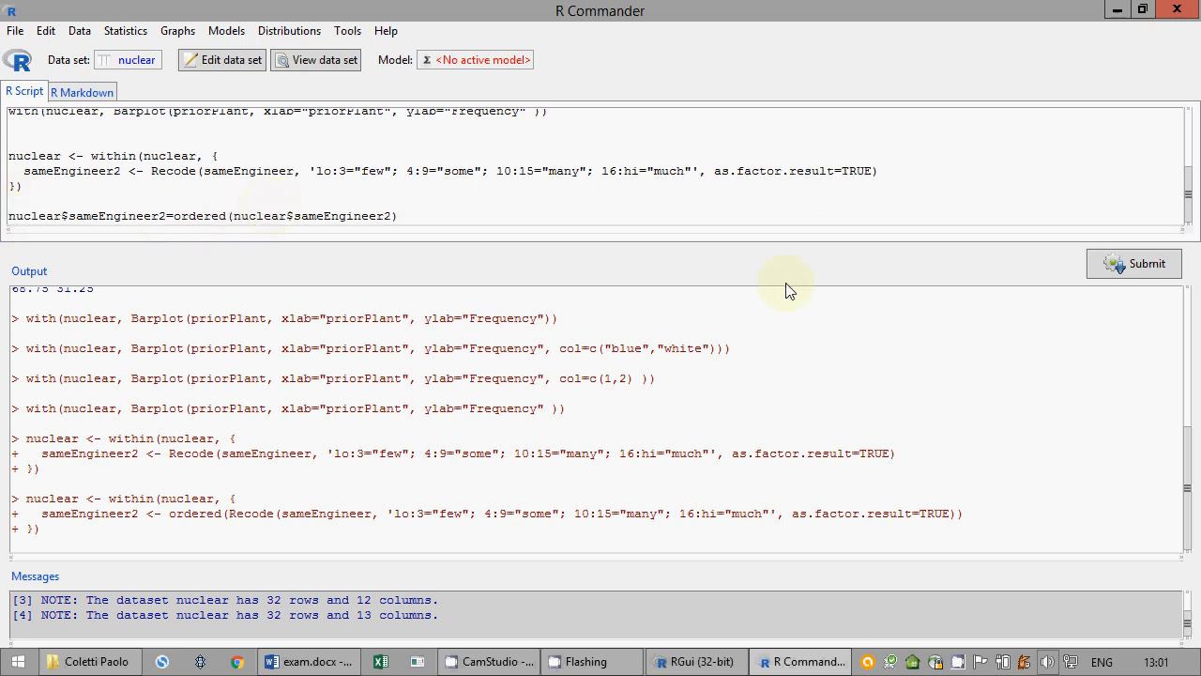
# Step: Run the plain Recode block for sameEngineer2 again, followed by the line that converts it to an ordered factor
pyautogui.click(1134, 267)
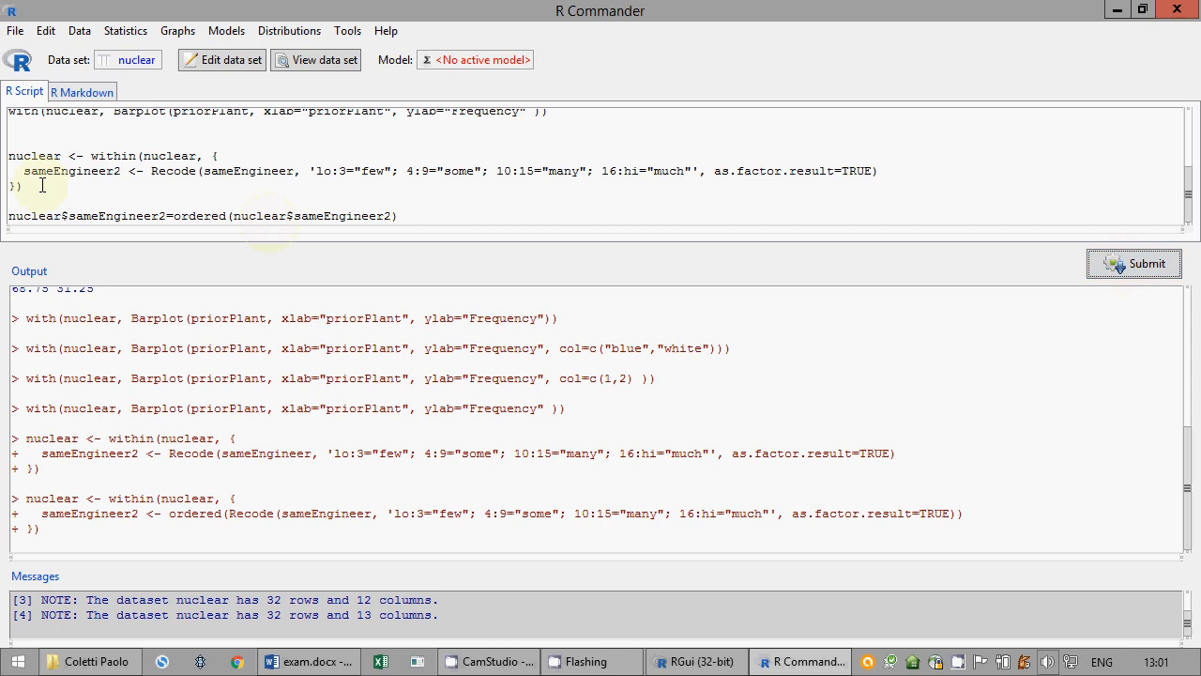
pyautogui.moveTo(9, 154); pyautogui.dragTo(22, 186)
pyautogui.click(1107, 271)
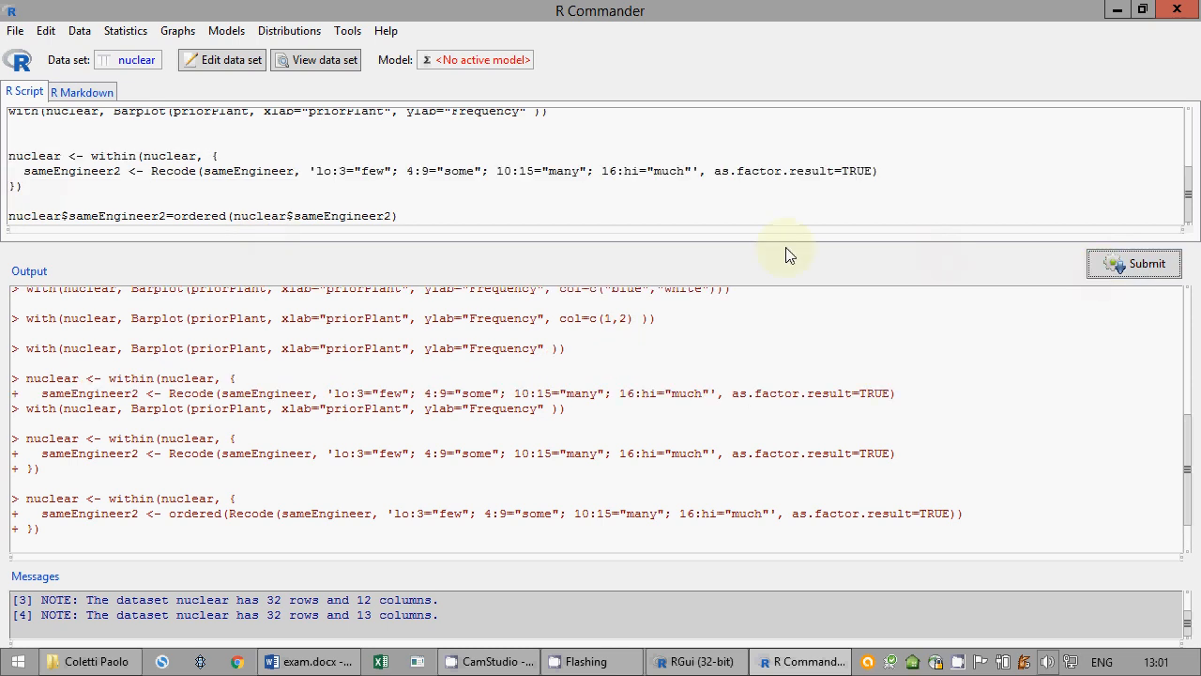
pyautogui.click(401, 215)
pyautogui.click(1122, 265)
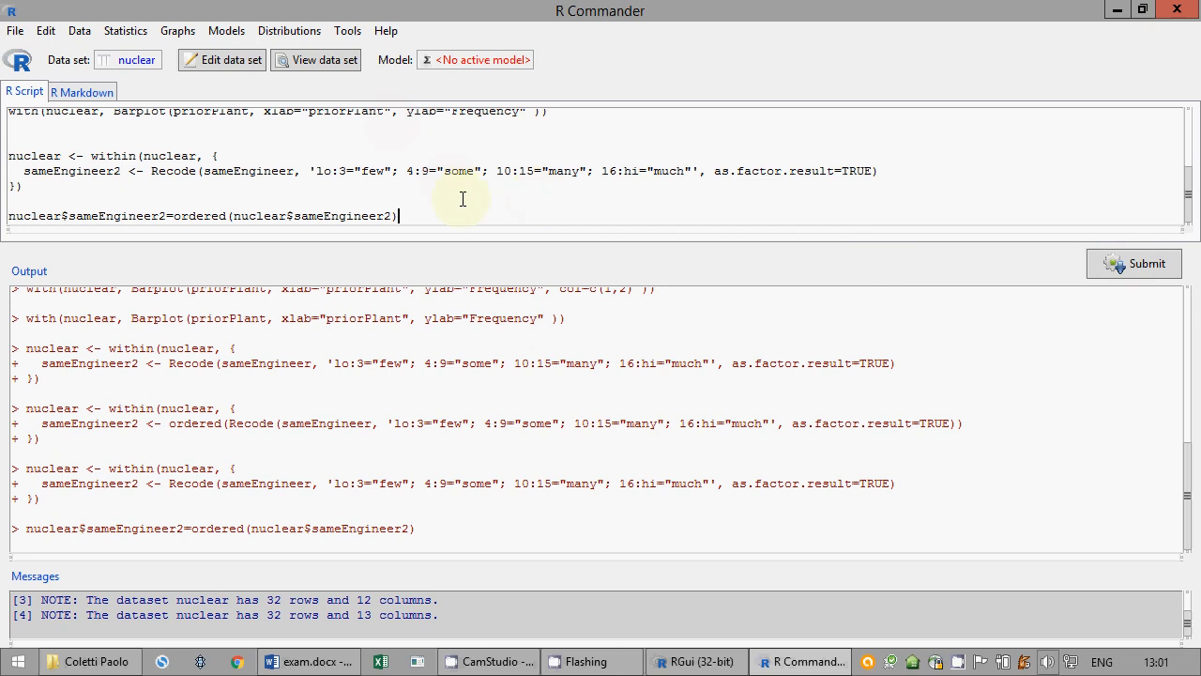
# Step: Check the factor type and level order by running str(nuclear$sameEngineer2), and remove that line from the script
pyautogui.press('Return')
pyautogui.press('Return')
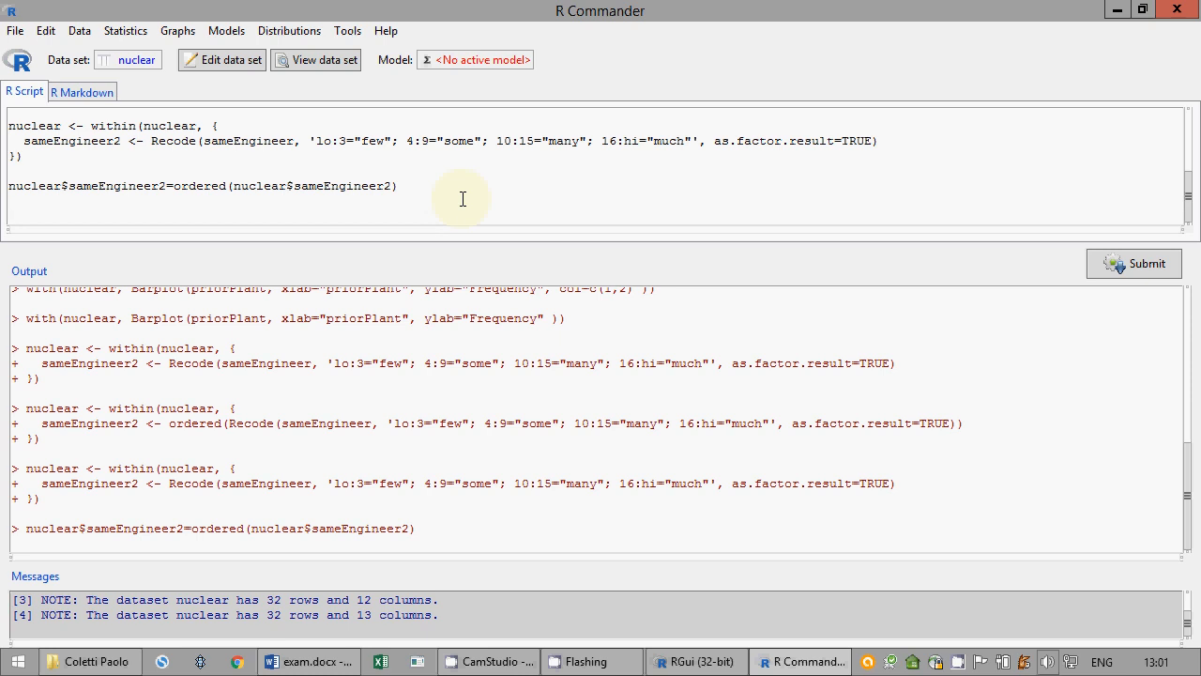
pyautogui.write('str(')
pyautogui.hotkey('ctrl', 'v')
pyautogui.write(')')
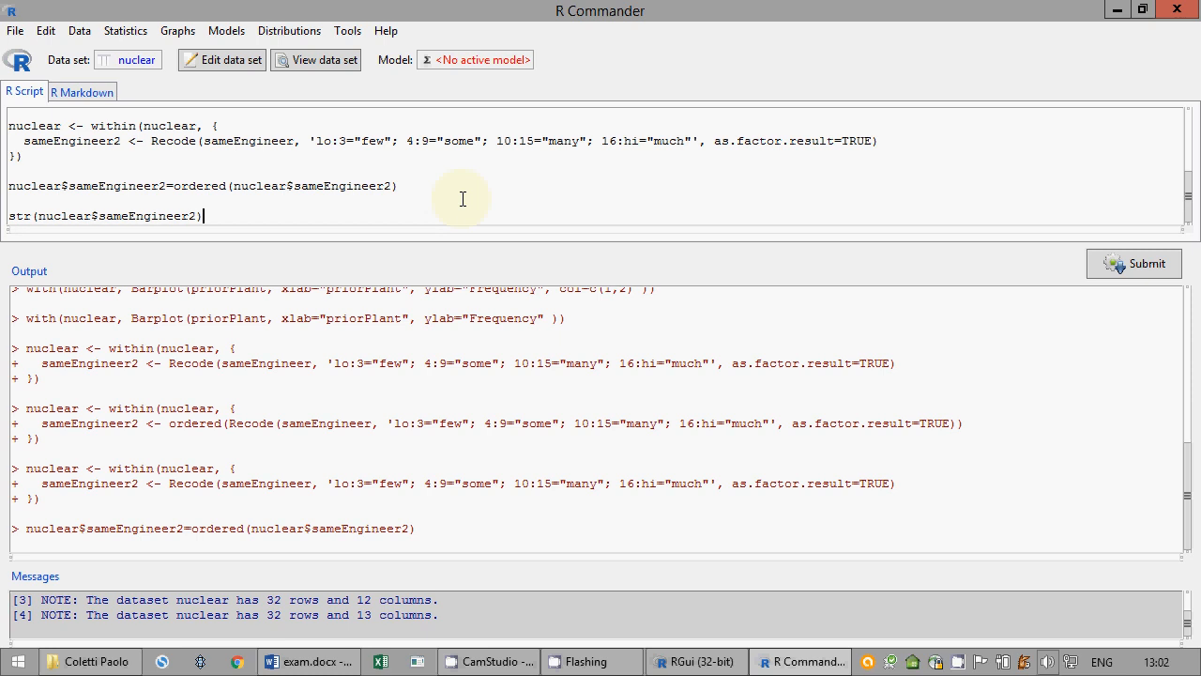
pyautogui.click(1114, 264)
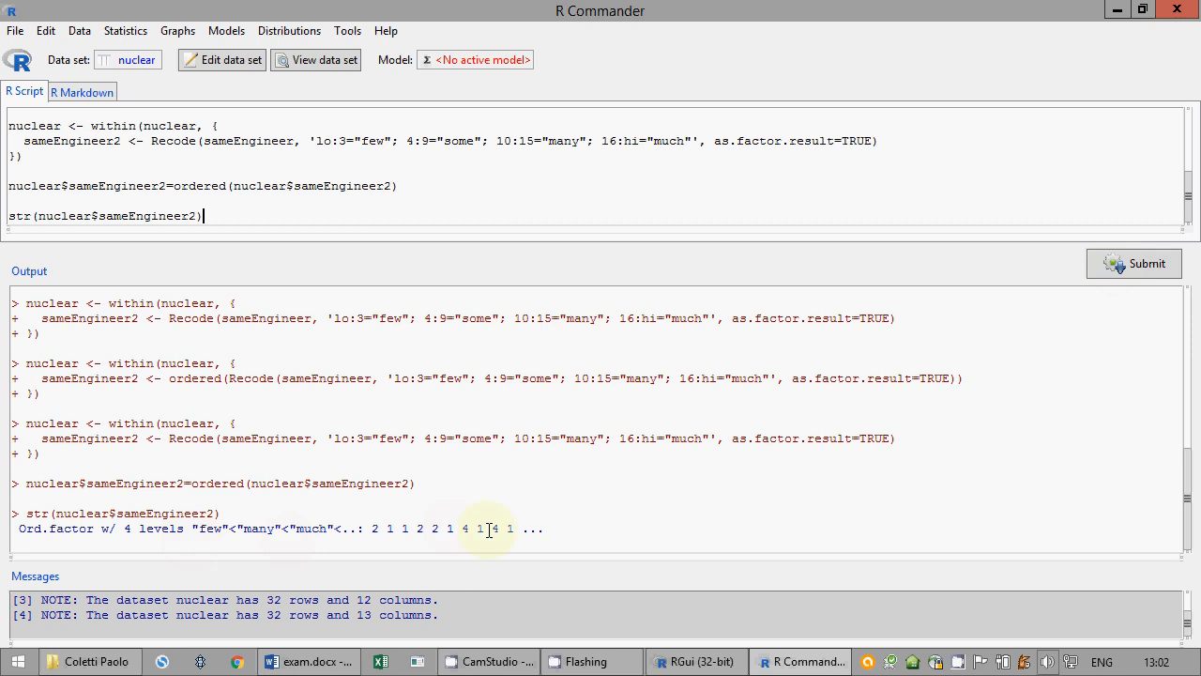
pyautogui.moveTo(20, 529); pyautogui.dragTo(107, 531)
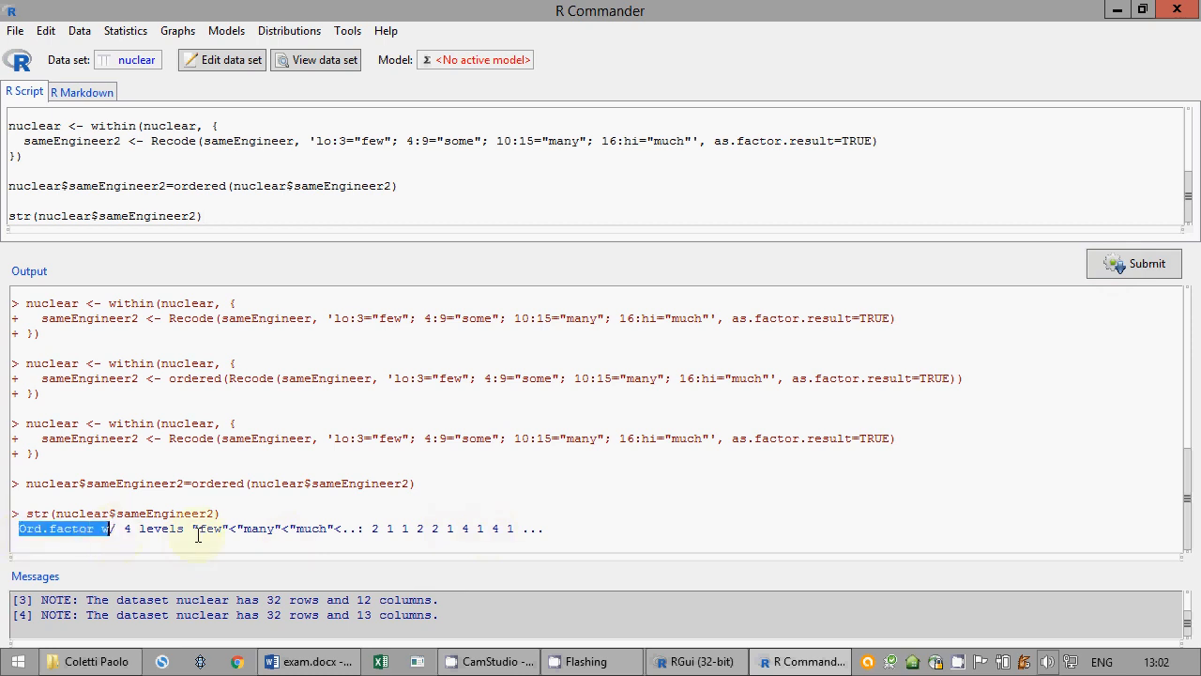
pyautogui.moveTo(192, 528); pyautogui.dragTo(335, 533)
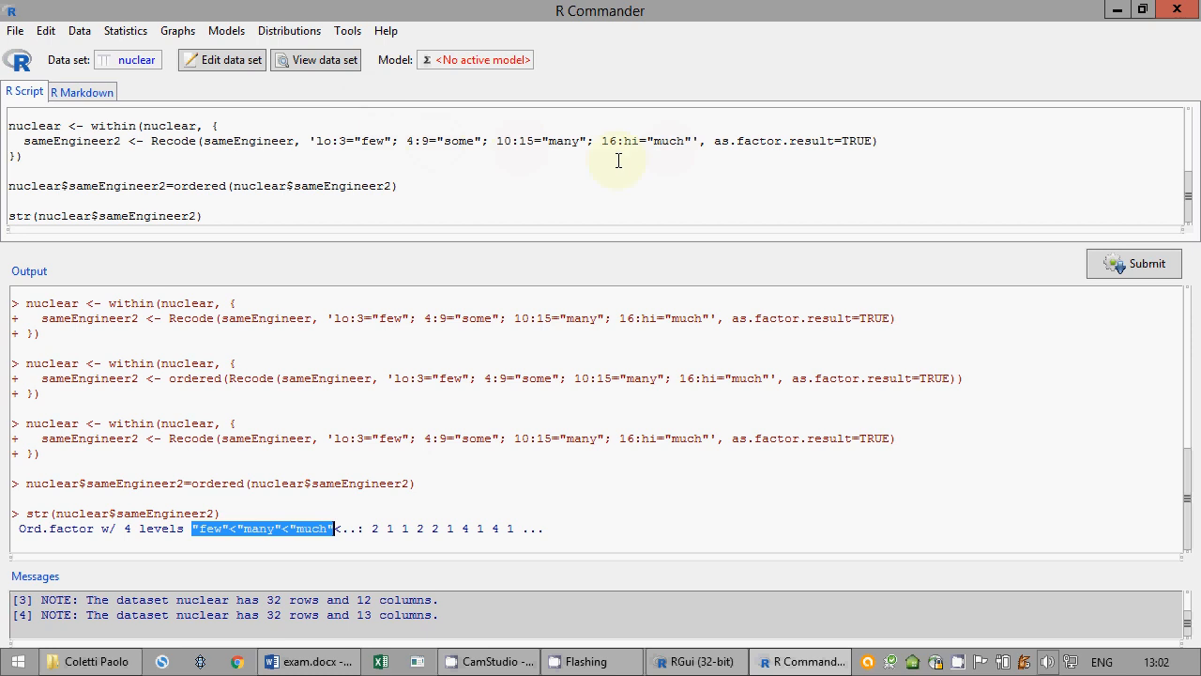
pyautogui.click(385, 213)
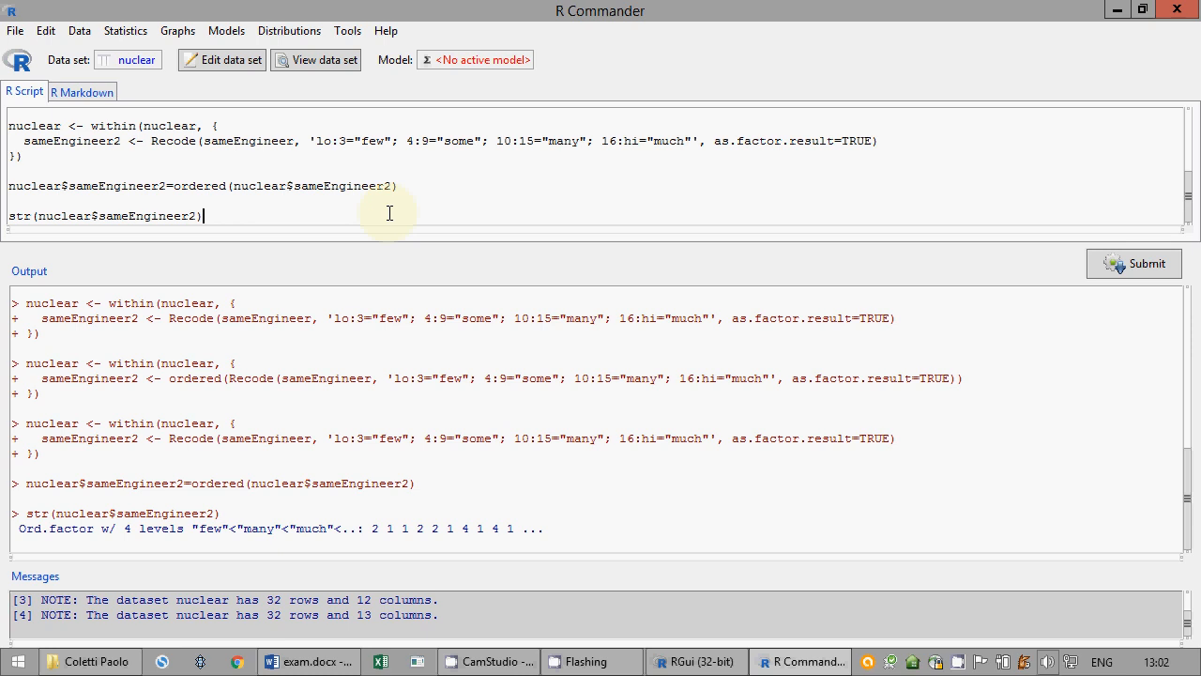
pyautogui.hotkey('ctrl', 'z')
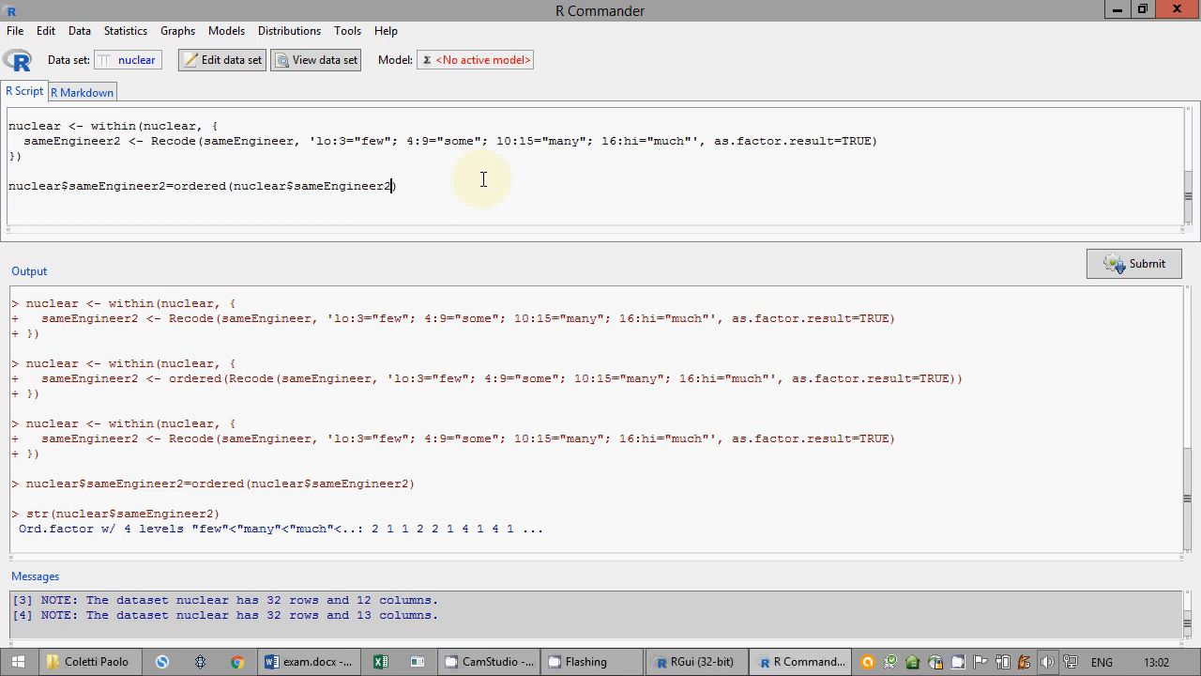
# Step: Add levels=c("few","some","many","much") to the ordered() call, then rerun the Recode block and the completed line
pyautogui.write(',levels=c("few","some","many","much"')
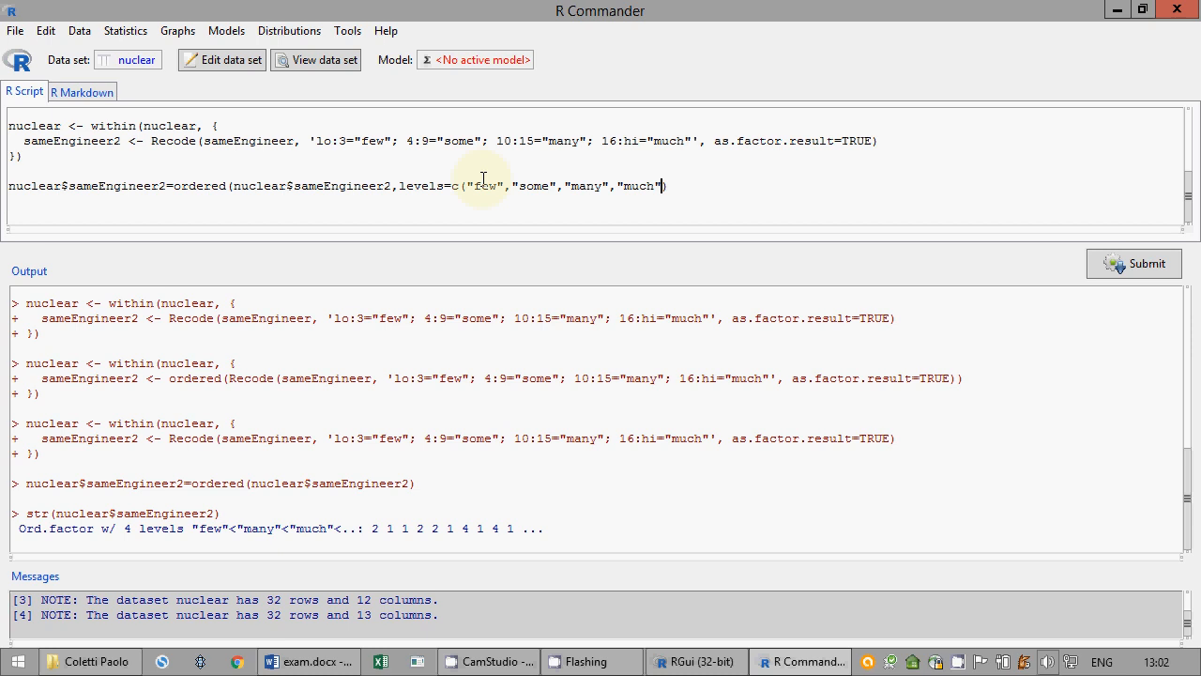
pyautogui.moveTo(94, 153); pyautogui.dragTo(10, 120)
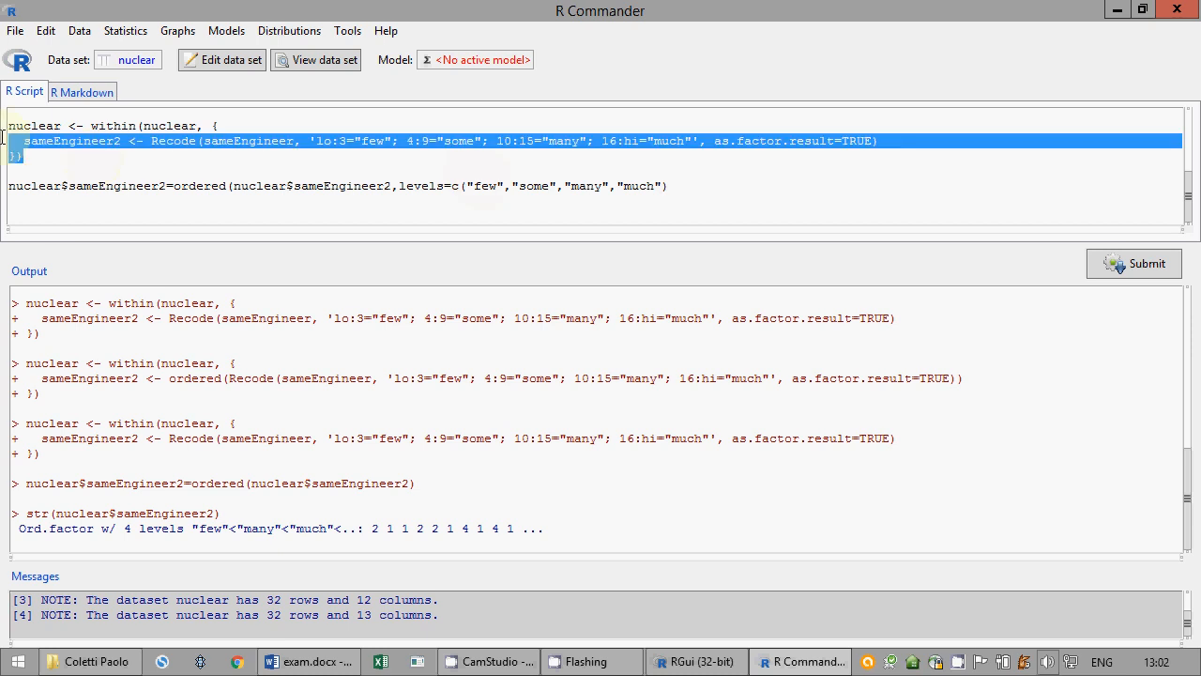
pyautogui.click(1096, 272)
pyautogui.click(718, 178)
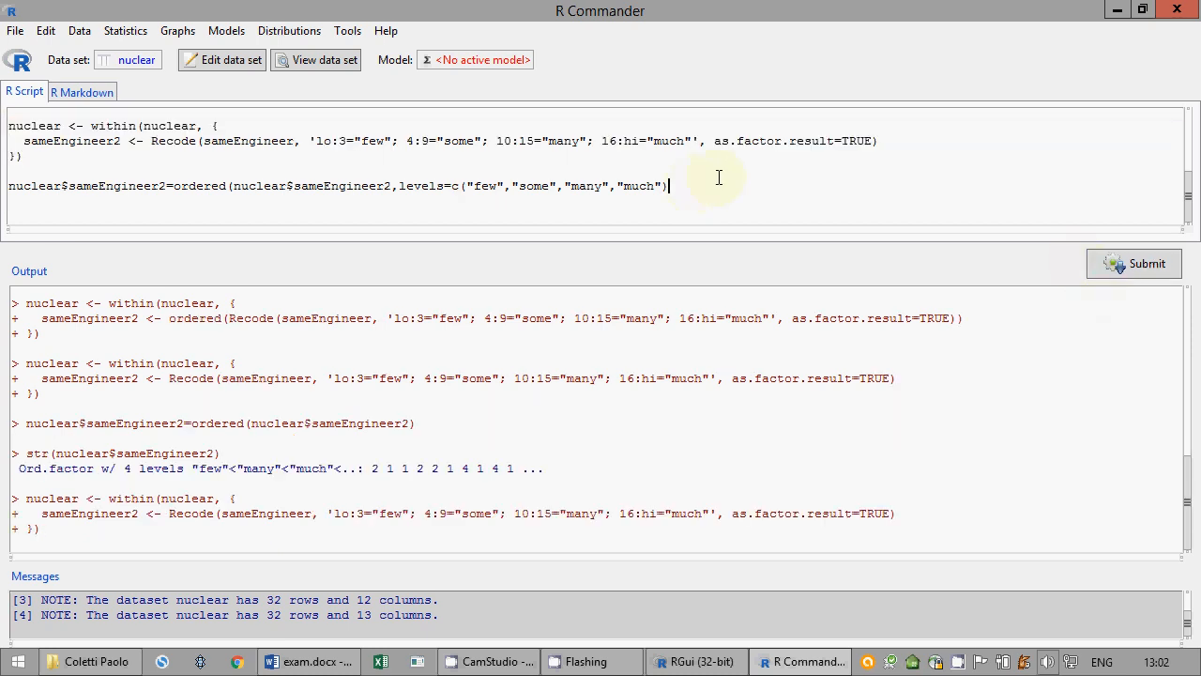
pyautogui.write(')')
pyautogui.moveTo(399, 186); pyautogui.dragTo(668, 186)
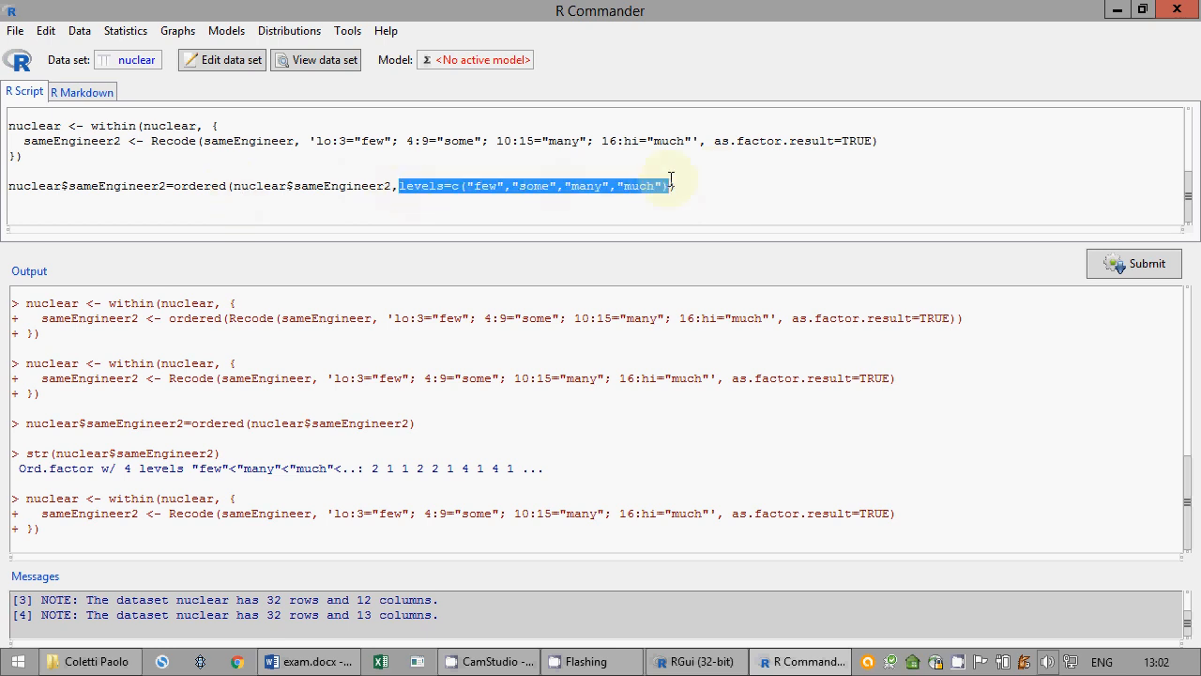
pyautogui.click(692, 189)
pyautogui.click(1121, 265)
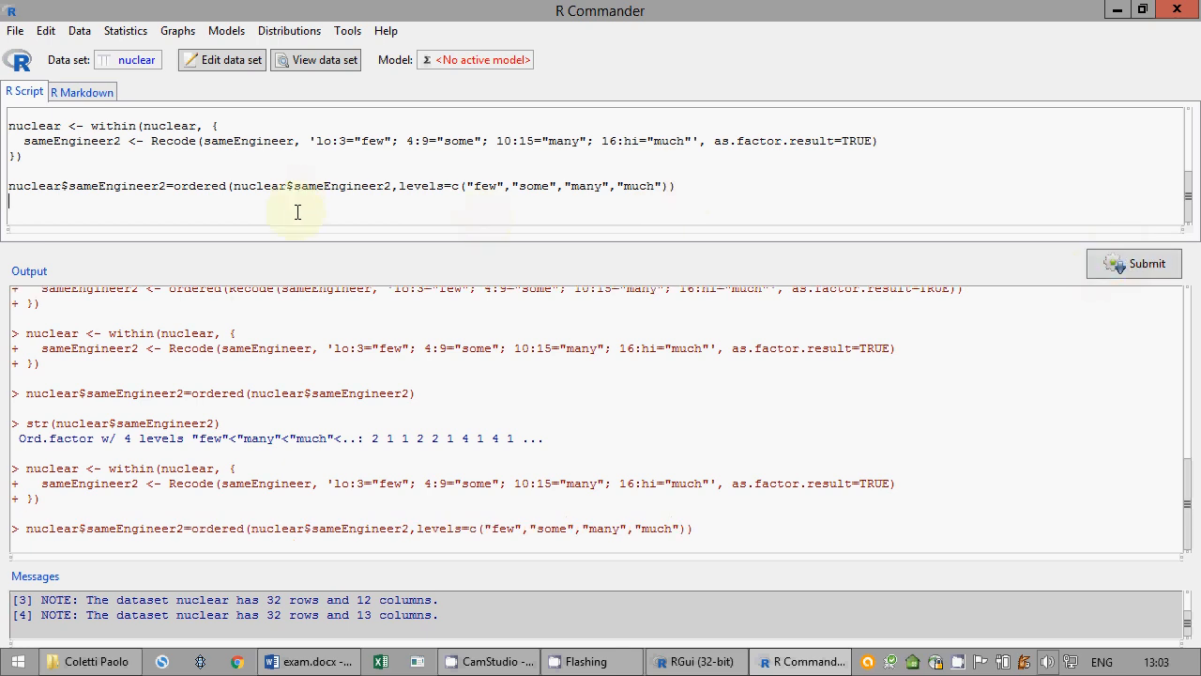
# Step: Add str(nuclear$sameEngineer2) below the ordered() line and run it to check the level order
pyautogui.write('str(')
pyautogui.hotkey('ctrl', 'v')
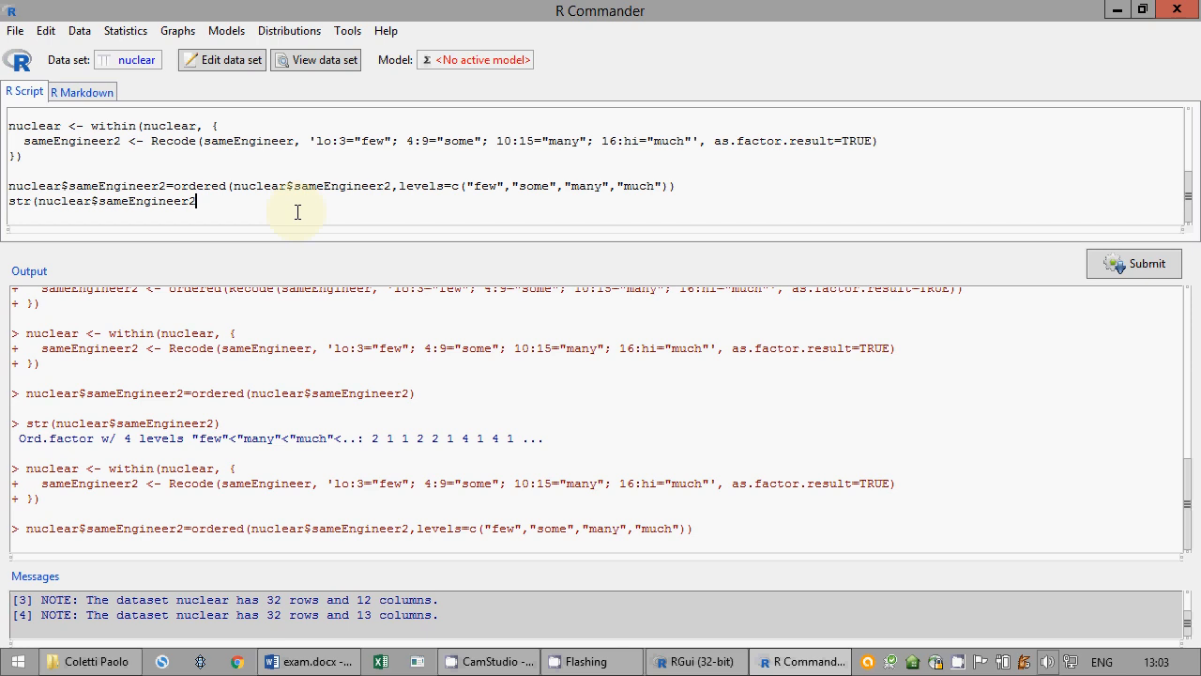
pyautogui.write(')')
pyautogui.click(1136, 267)
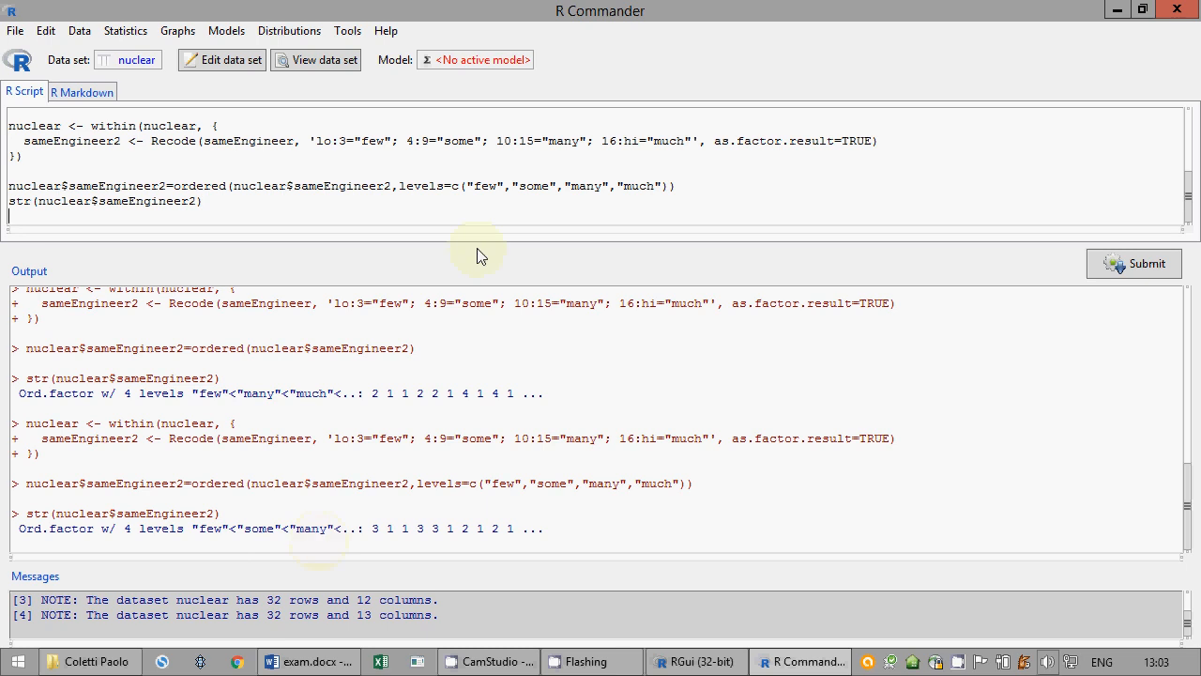
pyautogui.doubleClick(394, 185)
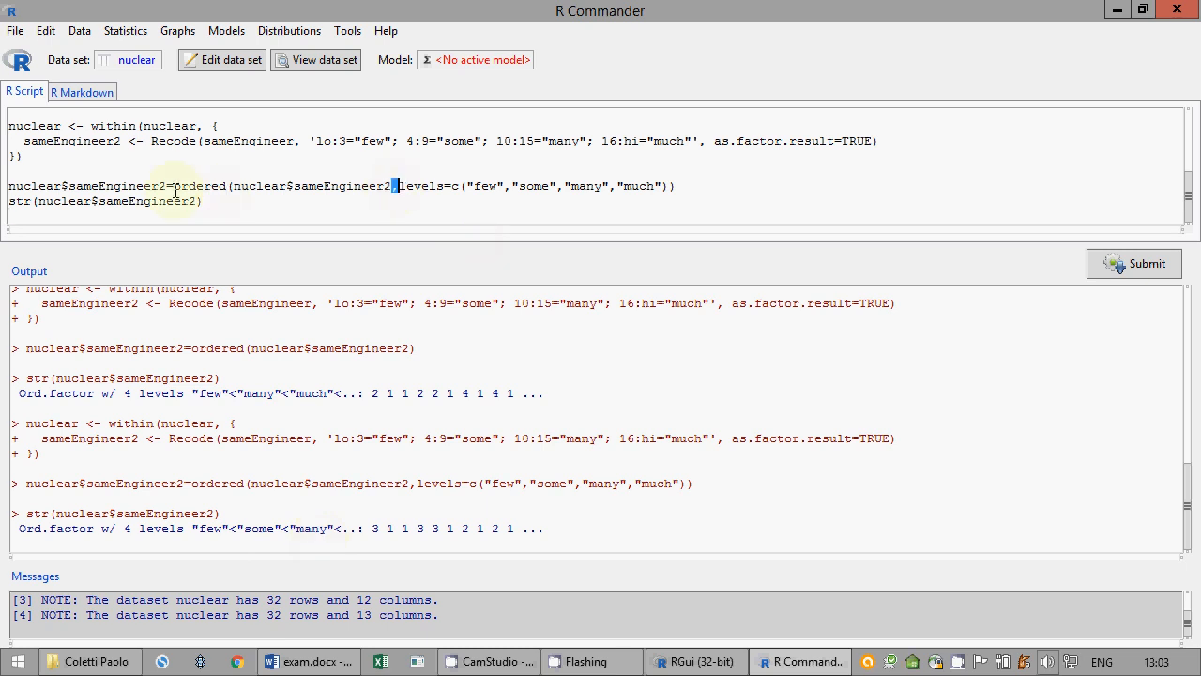
pyautogui.moveTo(173, 191); pyautogui.dragTo(672, 197)
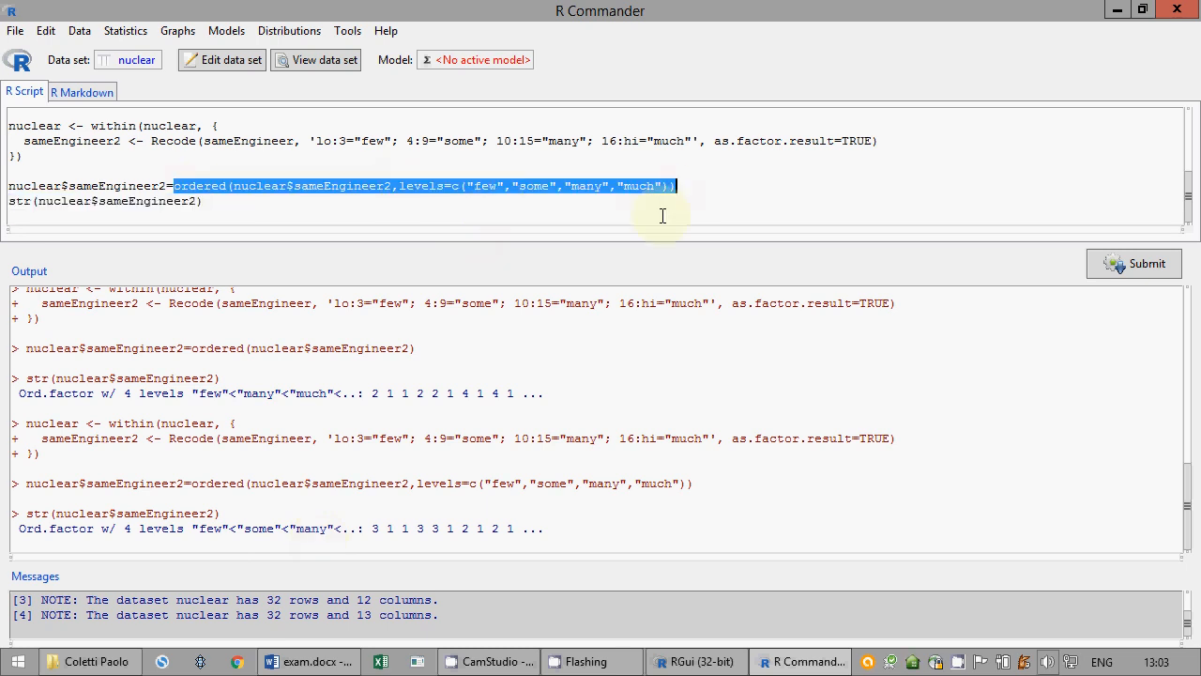
pyautogui.click(662, 213)
pyautogui.press('Return')
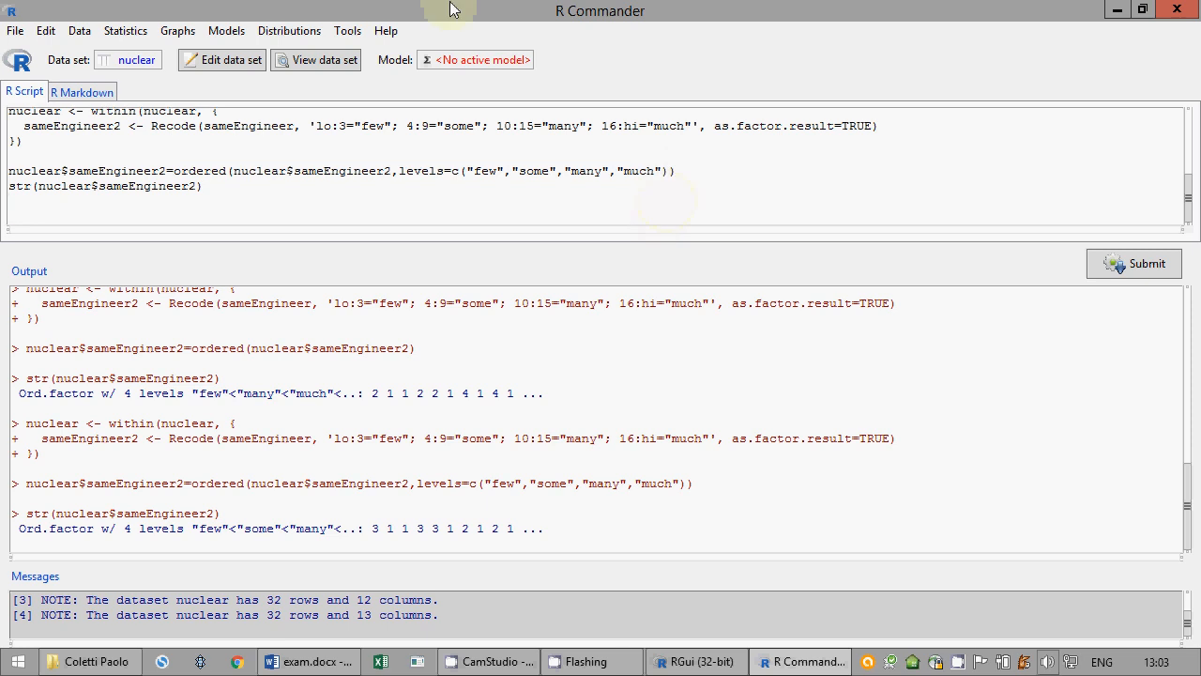
# Step: Copy the script from the Recode block through the str() line into the end of exam.docx in Word and save the document
pyautogui.moveTo(246, 188); pyautogui.dragTo(4, 114)
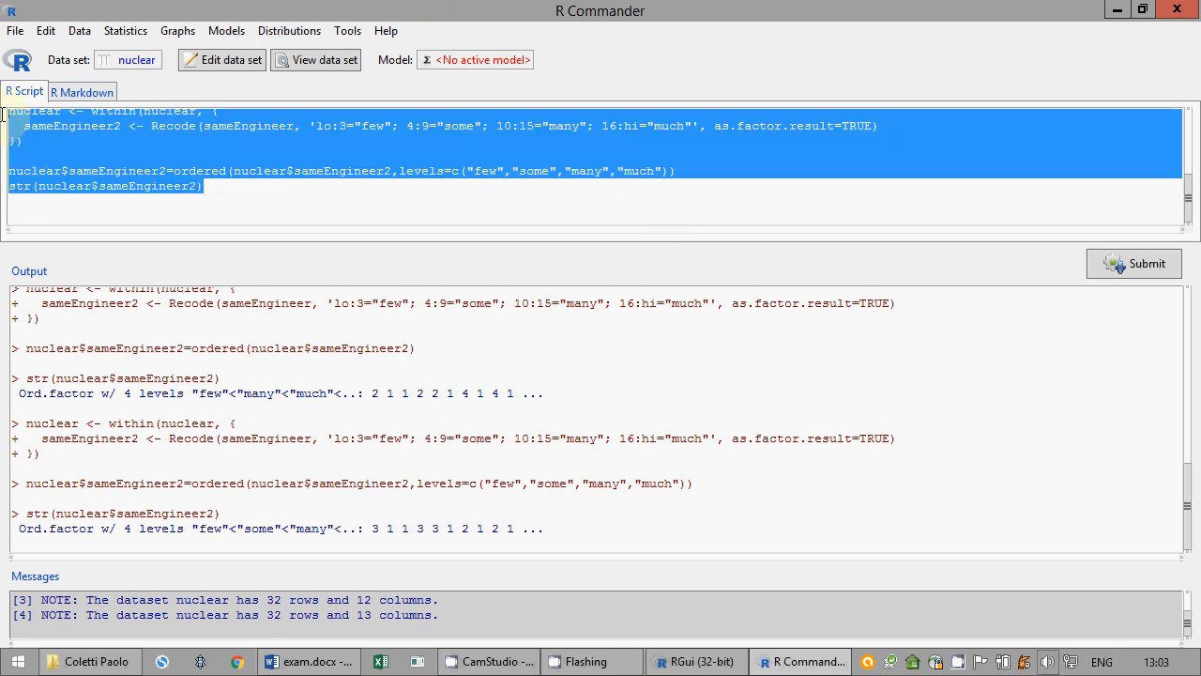
pyautogui.click(301, 665)
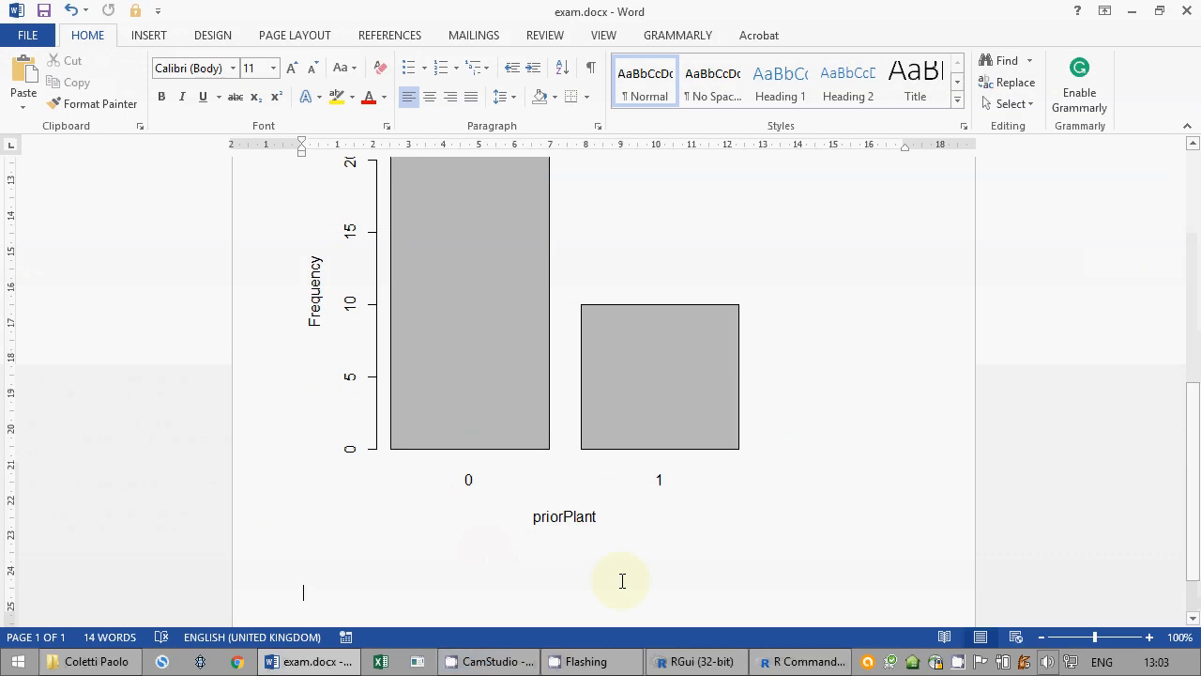
pyautogui.hotkey('ctrl', 'v')
pyautogui.scroll(-1, 614, 567)
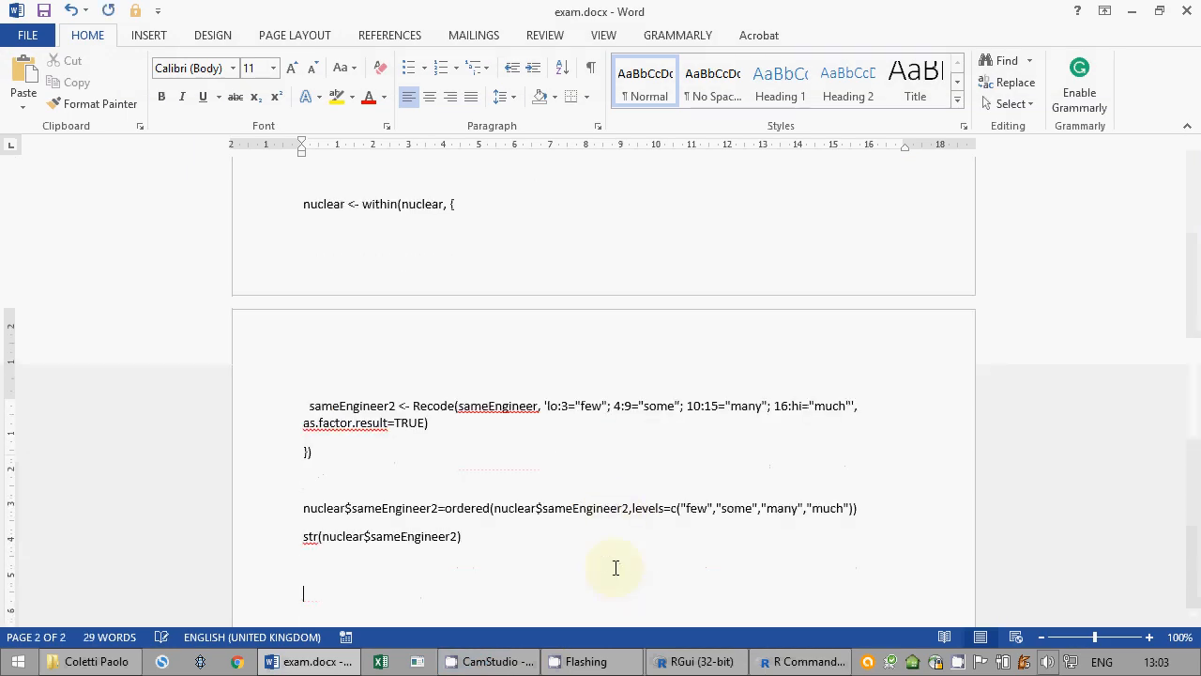
pyautogui.hotkey('ctrl', 's')
# Step: In R Commander, run a one-way analysis of variance with sameEngineer2 as the groups and cost as the response variable
pyautogui.click(807, 664)
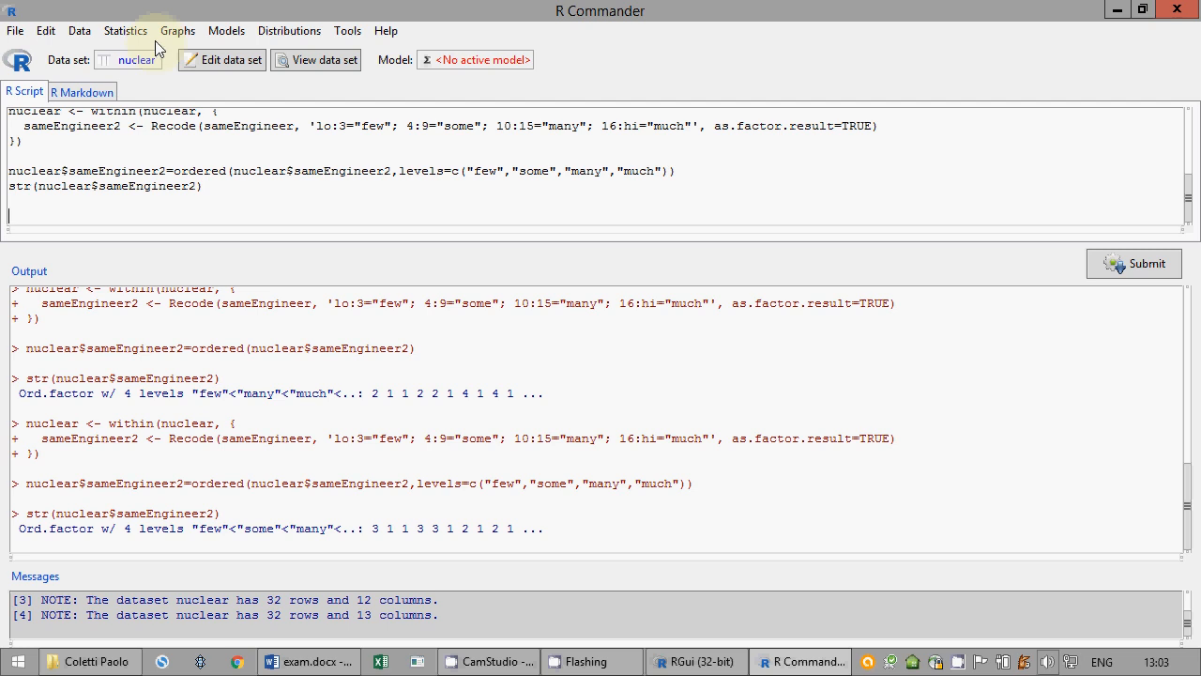
pyautogui.click(126, 30)
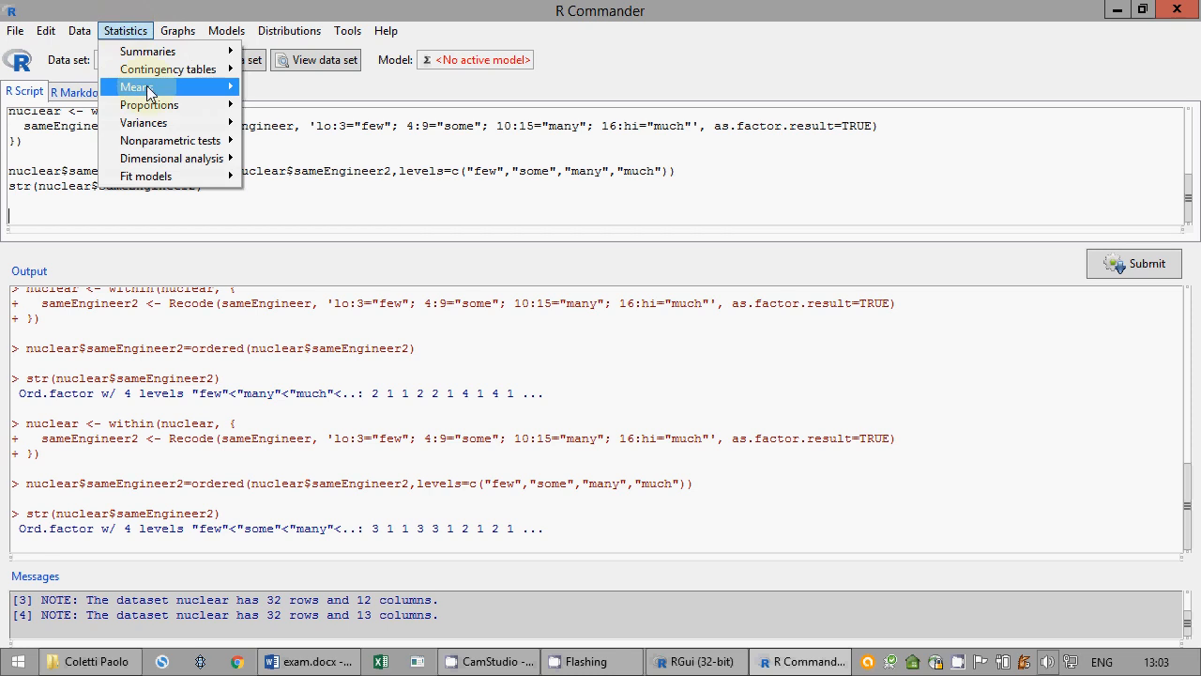
pyautogui.moveTo(146, 89)
pyautogui.click(343, 103)
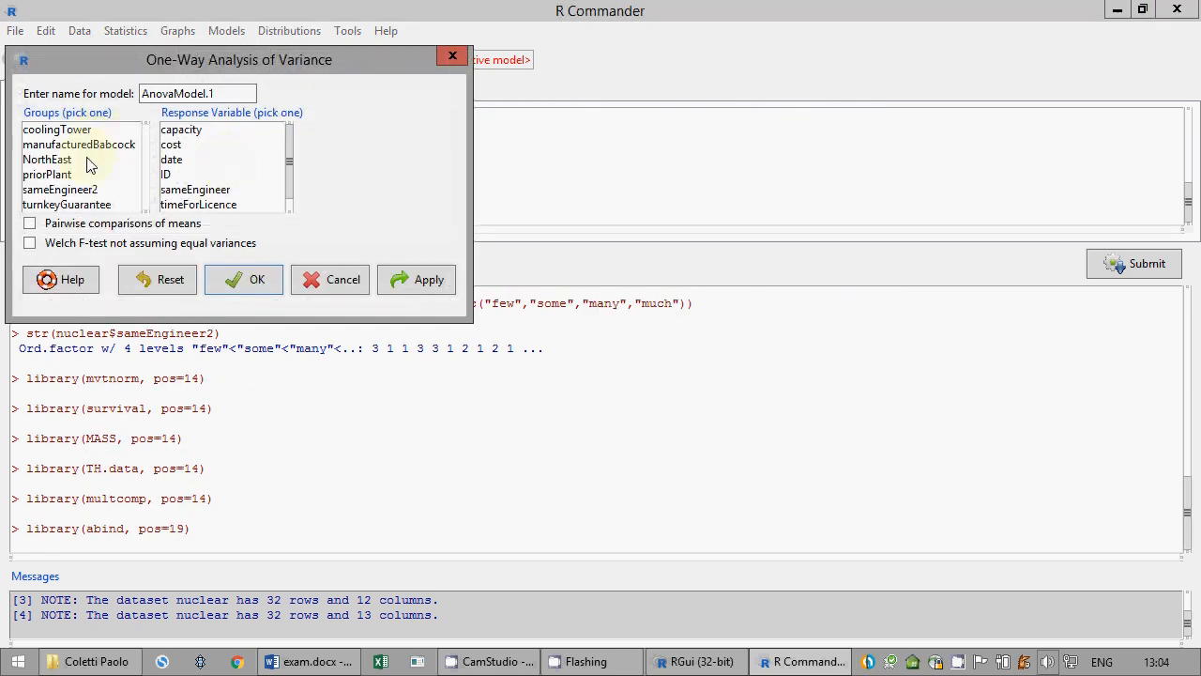
pyautogui.click(82, 191)
pyautogui.click(200, 144)
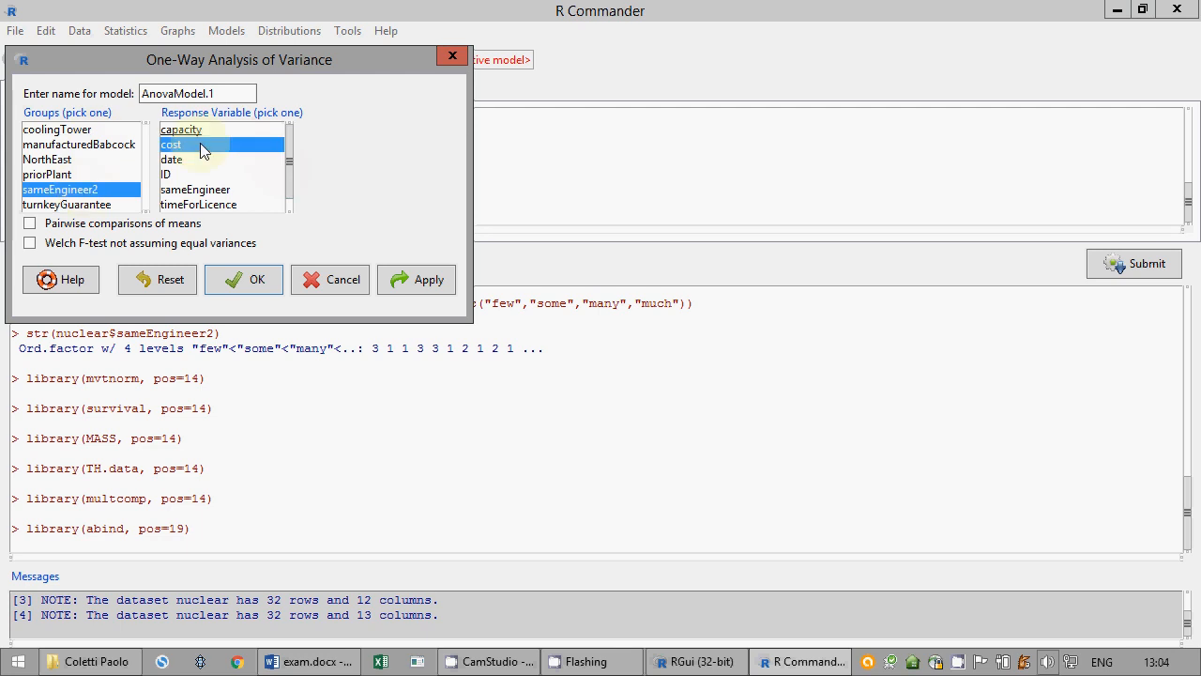
pyautogui.click(240, 278)
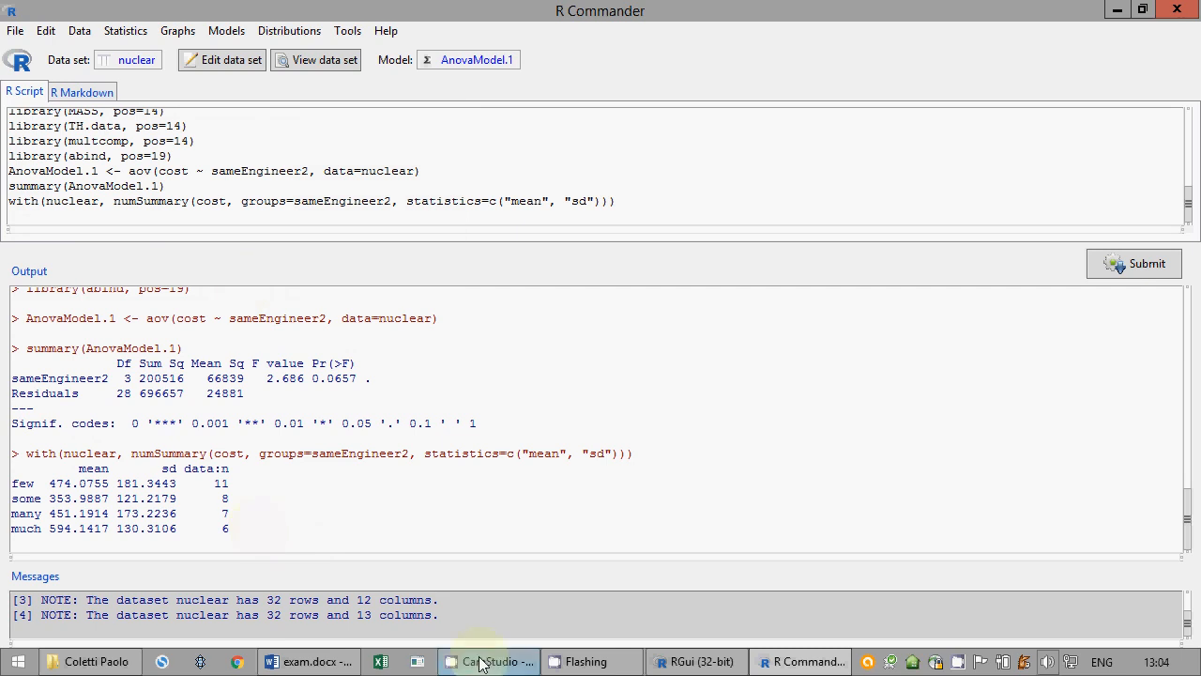
# Step: Switch to exam.docx in Word and add the heading ANOVA below the pasted script, followed by an empty line
pyautogui.click(310, 662)
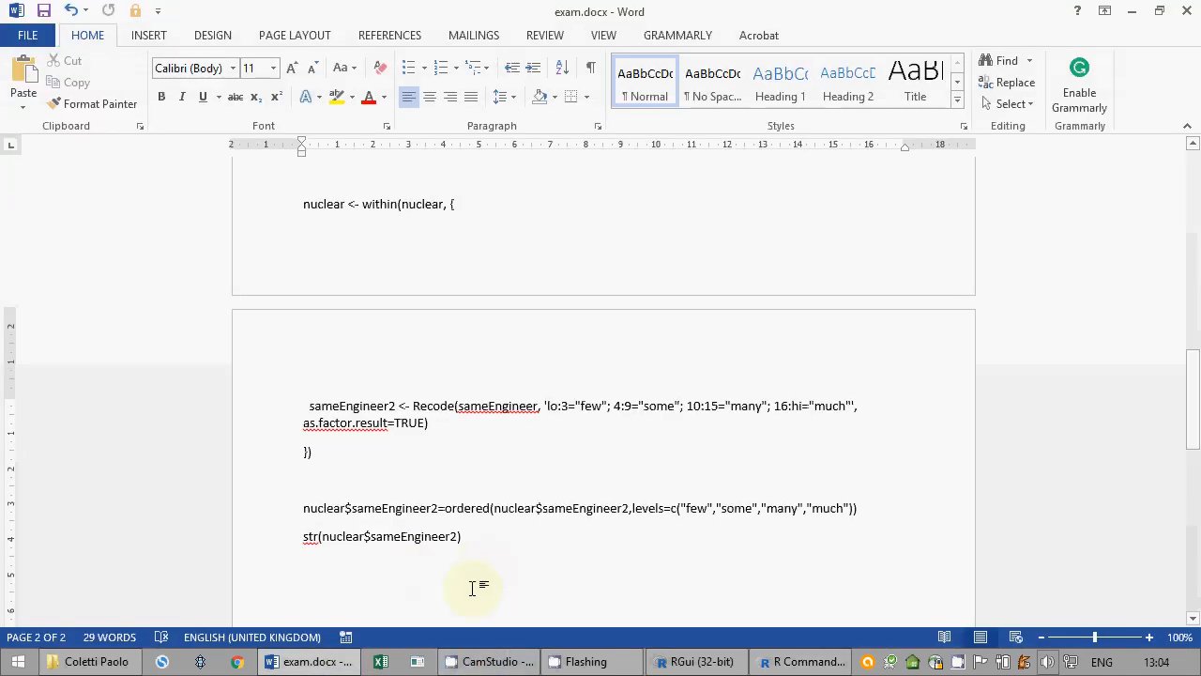
pyautogui.write('ANOVA')
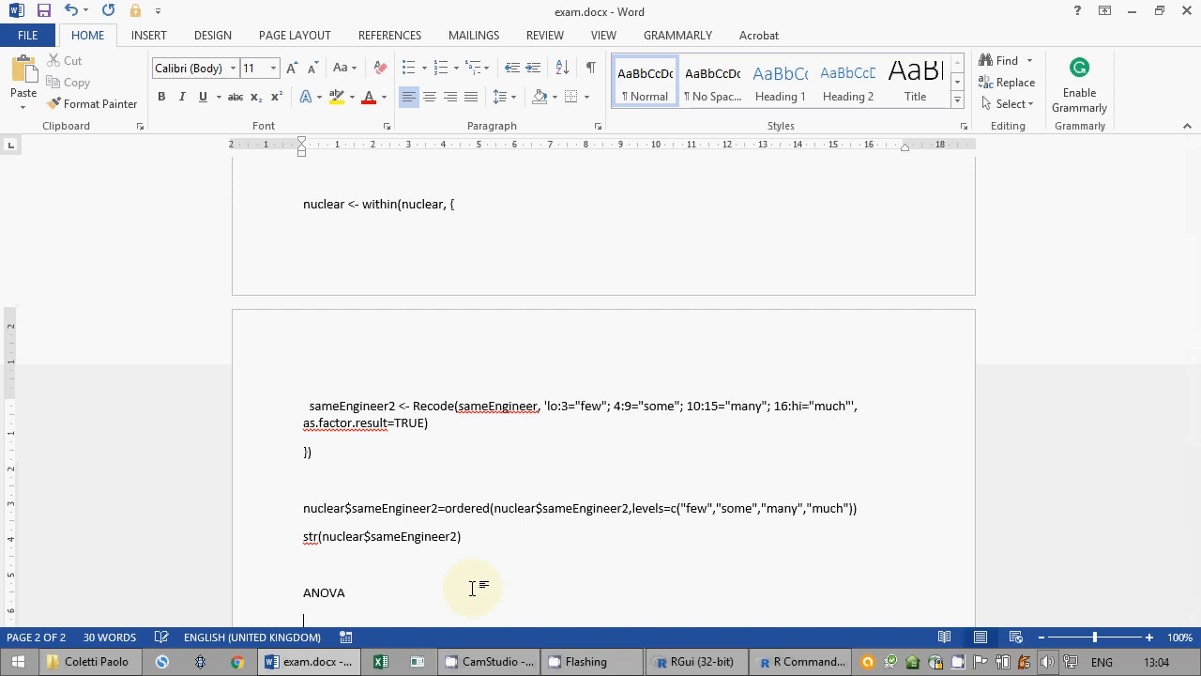
pyautogui.press('Return')
pyautogui.press('Return')
# Step: Write the null hypothesis "H0: the average of cost, category by category of sameEngineer2, is the same on the population"
pyautogui.write('HO:')
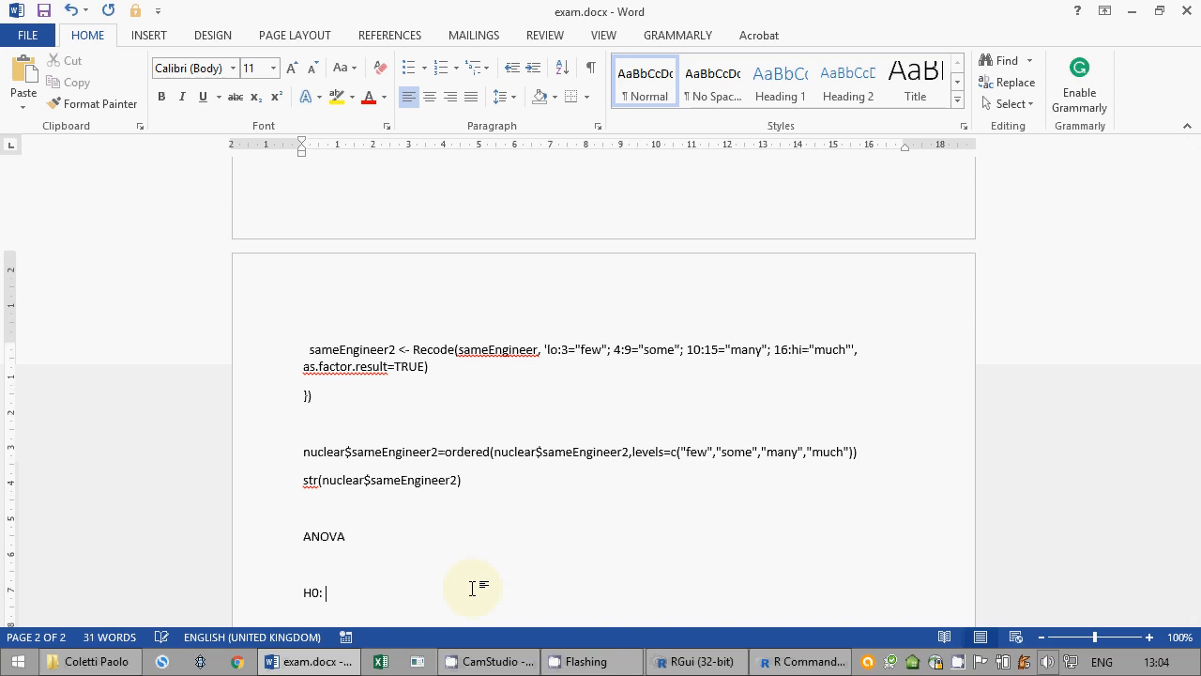
pyautogui.write('he average of cost ')
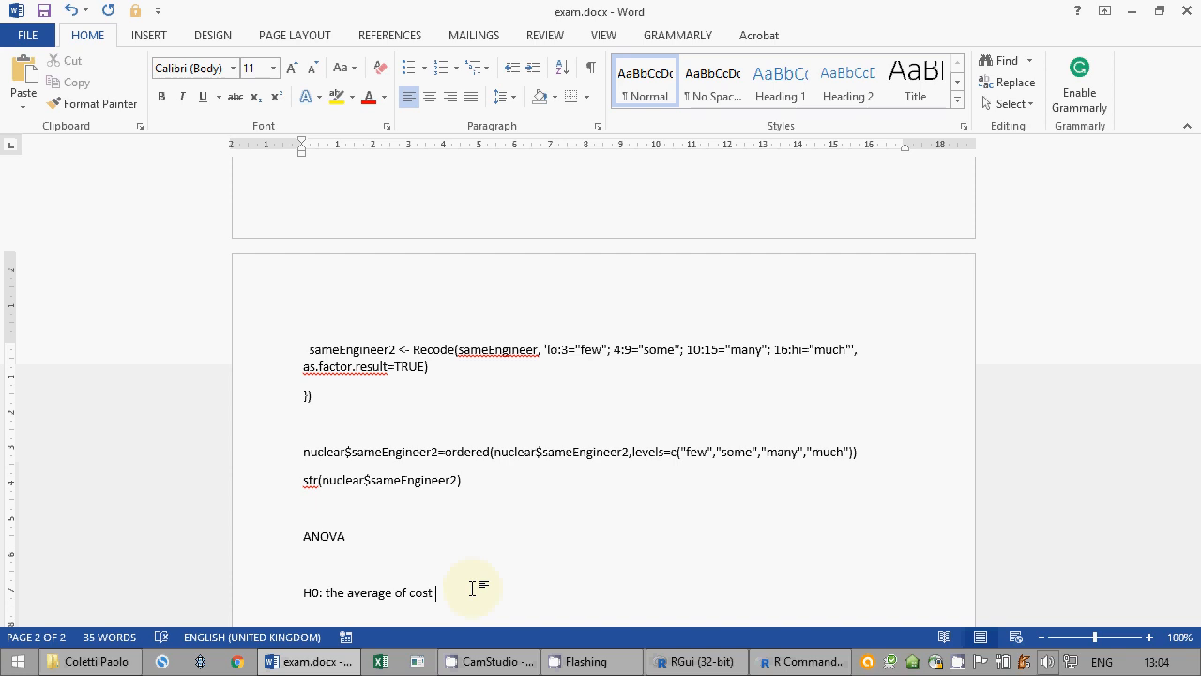
pyautogui.write(' group')
pyautogui.write(' by g')
pyautogui.press('BackSpace')
pyautogui.press('BackSpace')
pyautogui.press('BackSpace')
pyautogui.press('BackSpace')
pyautogui.press('BackSpace')
pyautogui.press('BackSpace')
pyautogui.press('BackSpace')
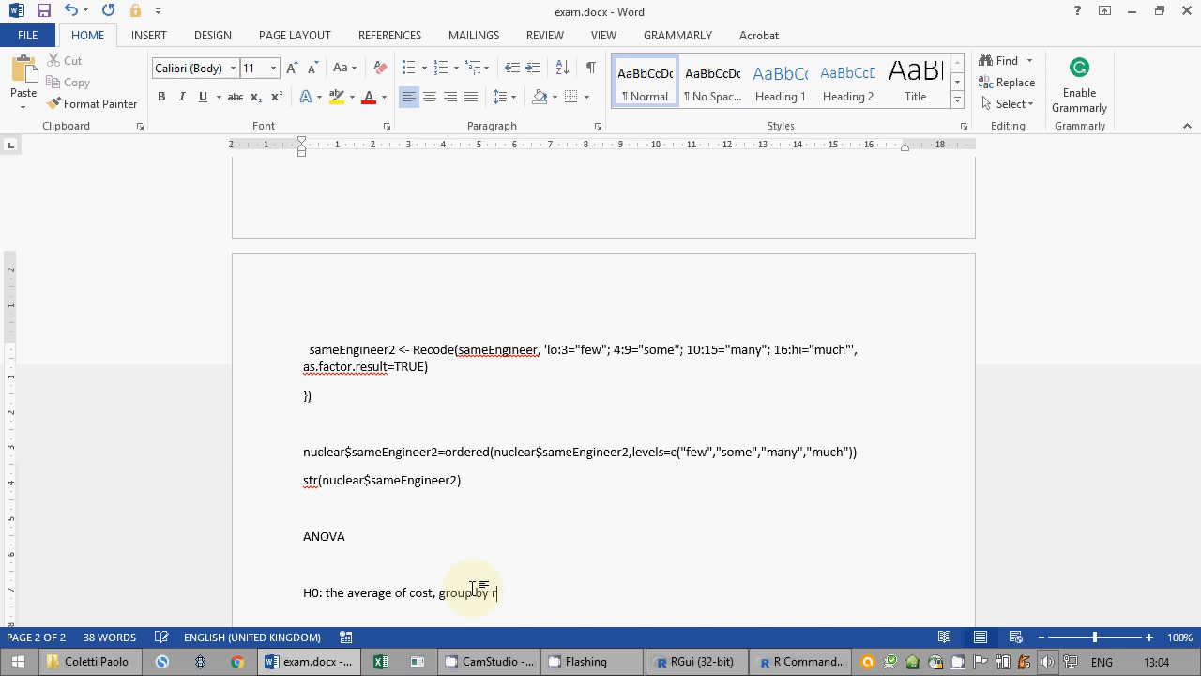
pyautogui.press('BackSpace')
pyautogui.press('BackSpace')
pyautogui.press('BackSpace')
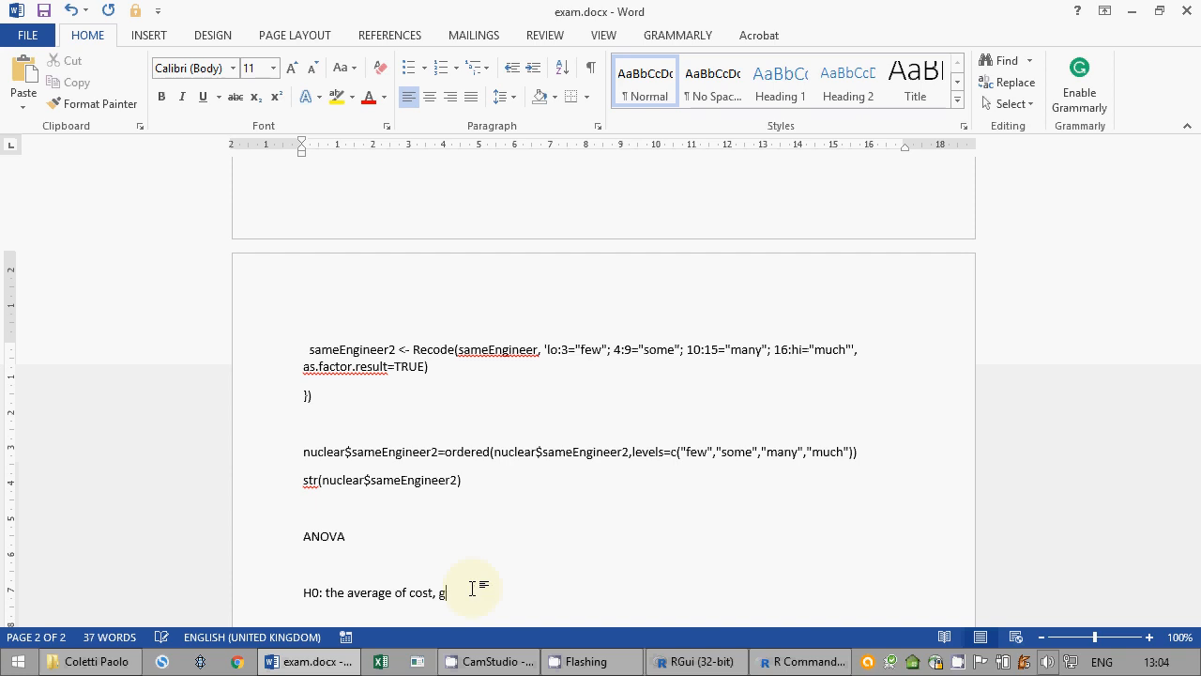
pyautogui.write('category by category of sam')
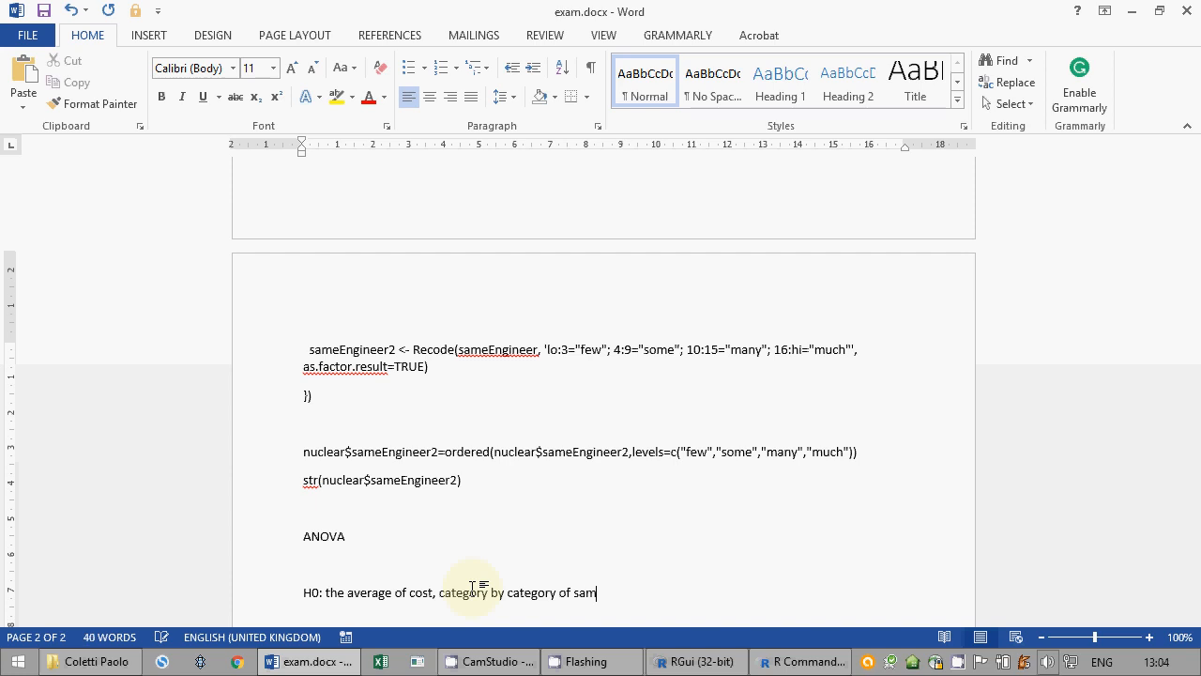
pyautogui.write('eEngineer2, is the same')
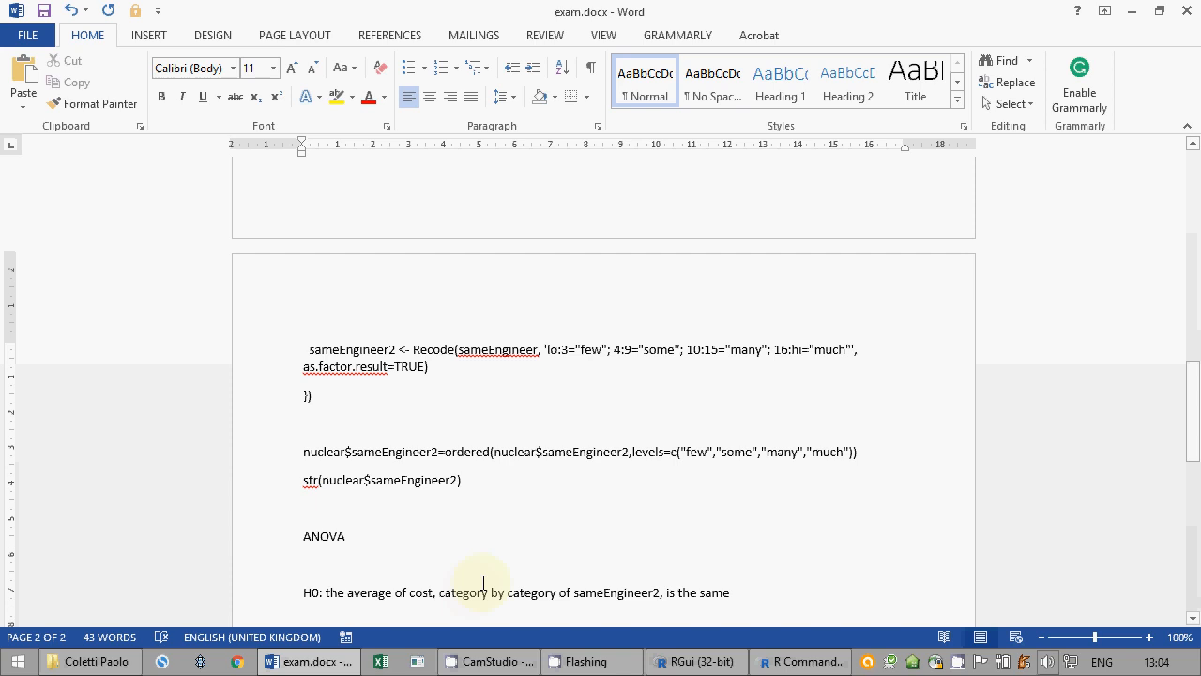
pyautogui.write(' on the popu')
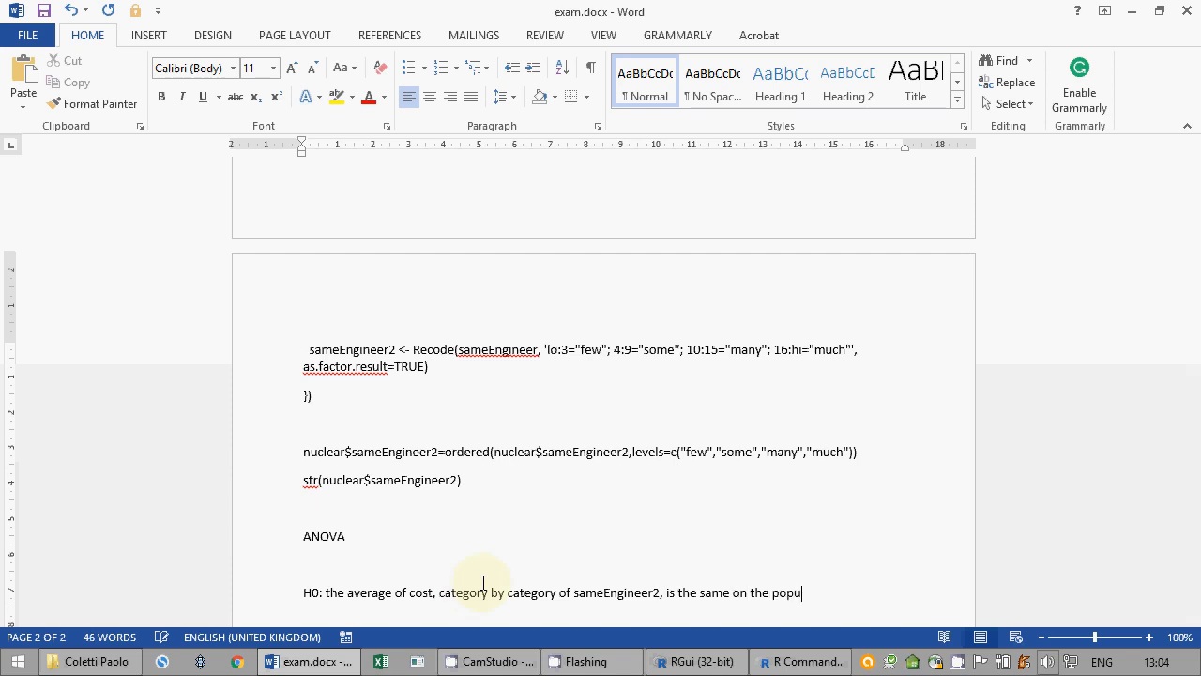
pyautogui.write('lation')
pyautogui.scroll(-2, 745, 469)
pyautogui.write('n')
# Step: Write the alternative hypothesis "H1: at least an average is different from the others on the population" on the line below H0
pyautogui.press('Return')
pyautogui.write('H')
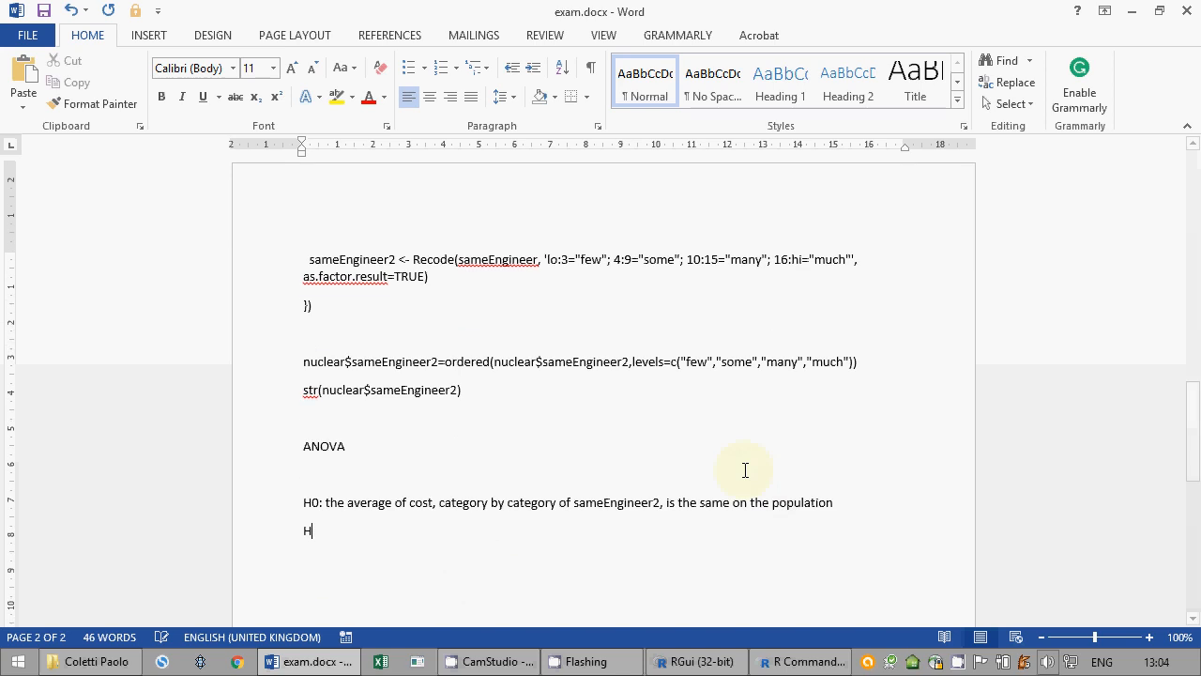
pyautogui.write('1: at least one')
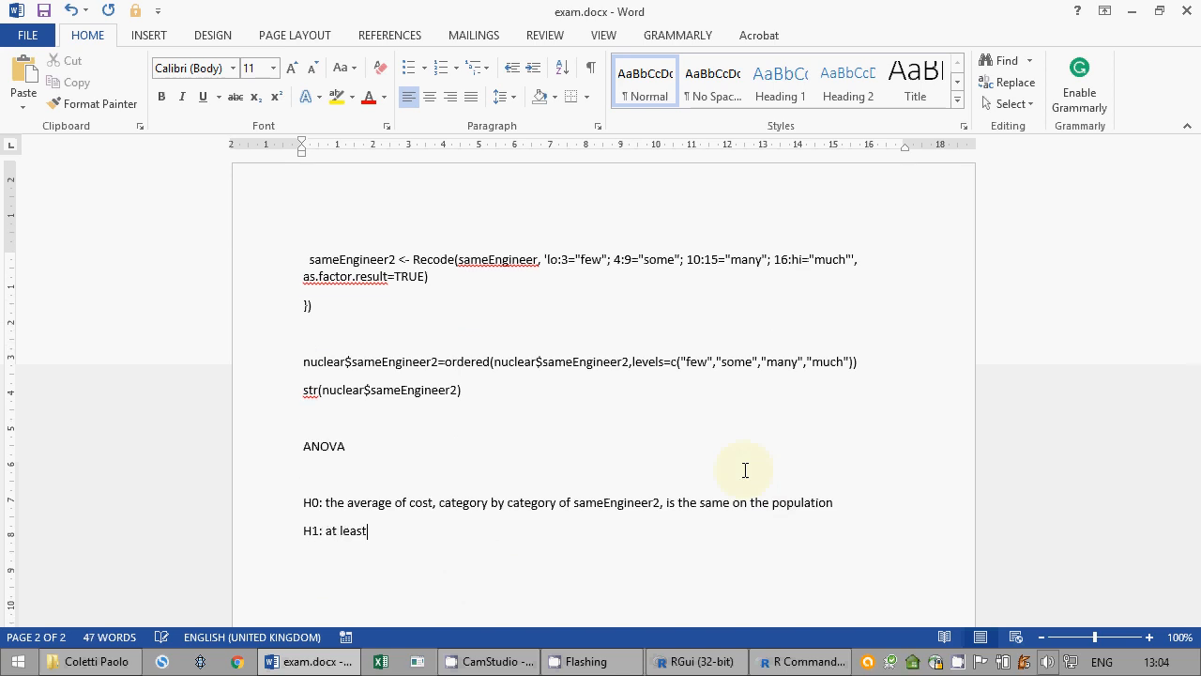
pyautogui.press('BackSpace')
pyautogui.press('BackSpace')
pyautogui.press('BackSpace')
pyautogui.press('BackSpace')
pyautogui.write('an average is different')
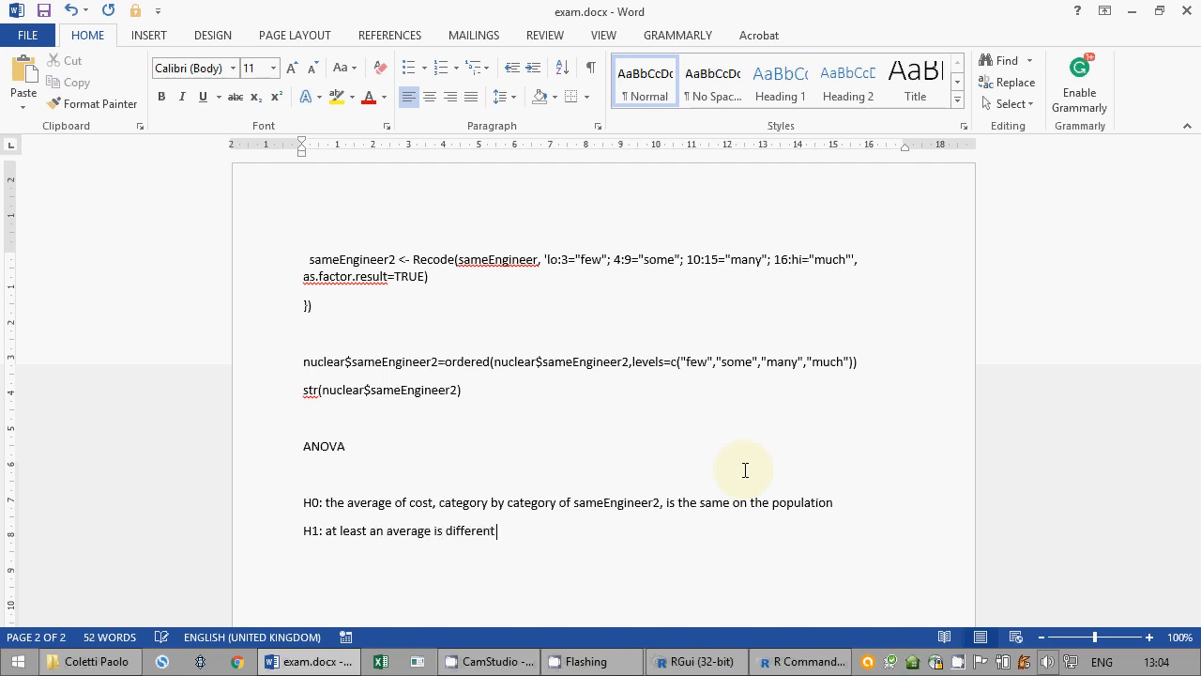
pyautogui.write(' from the others')
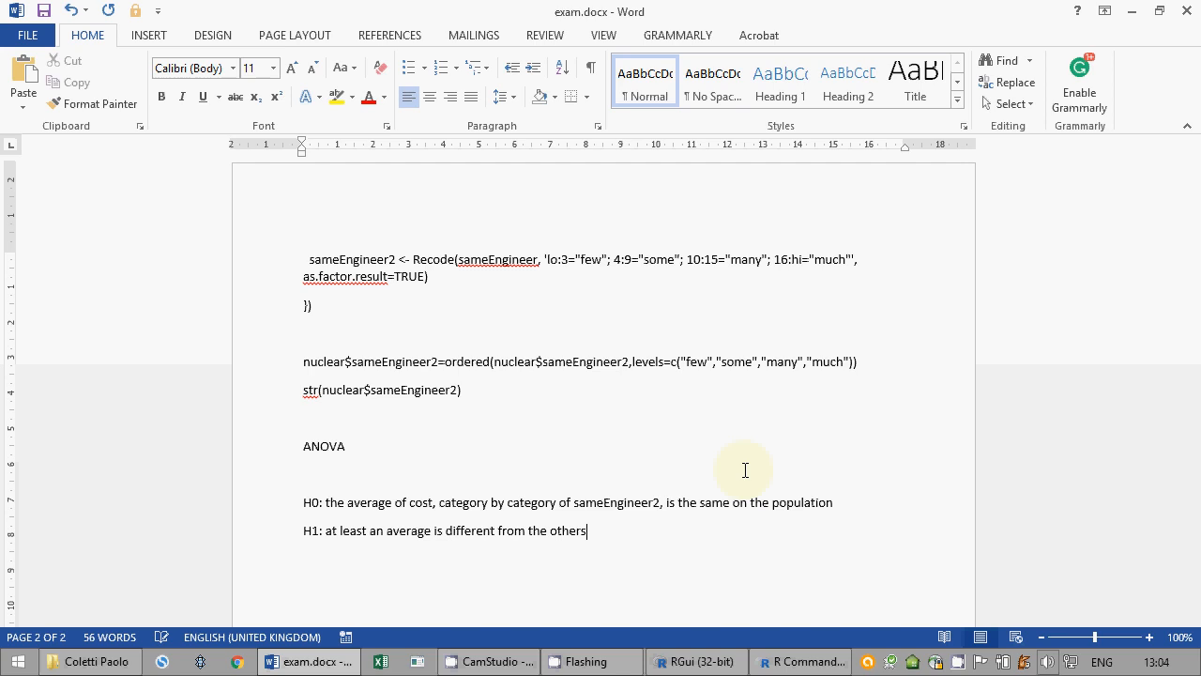
pyautogui.write(' on the population')
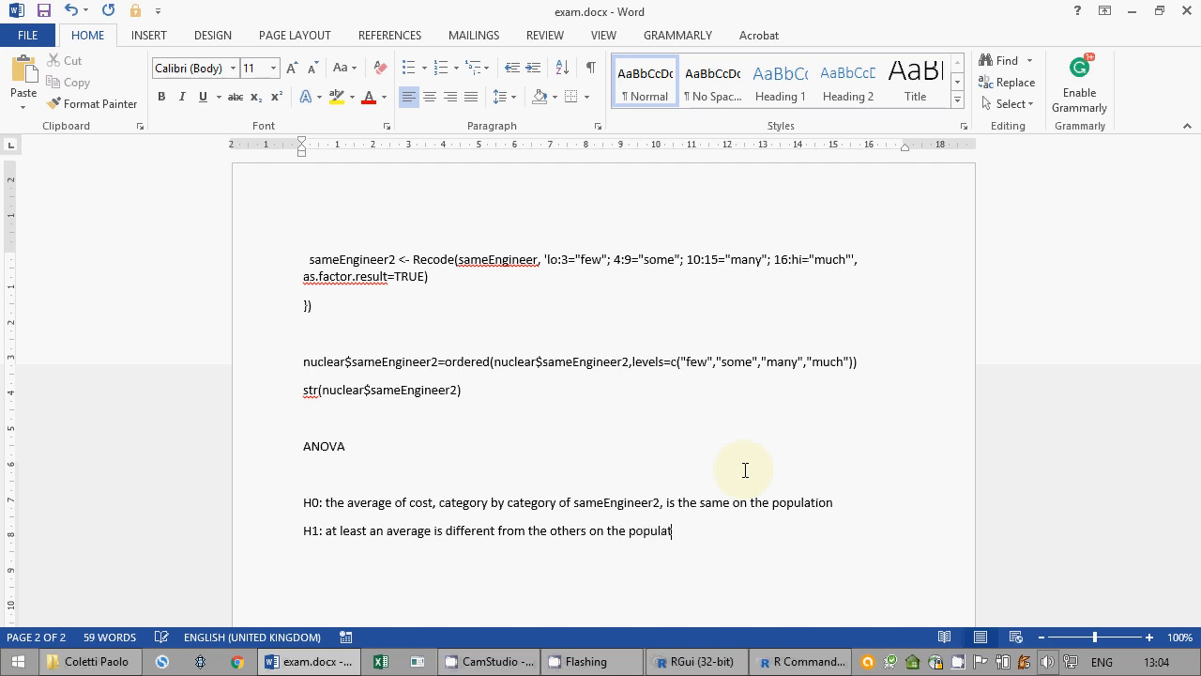
pyautogui.press('Return')
# Step: Copy the ANOVA summary table and the group means output from R Commander into exam.docx below the H1 line
pyautogui.click(730, 663)
pyautogui.click(778, 661)
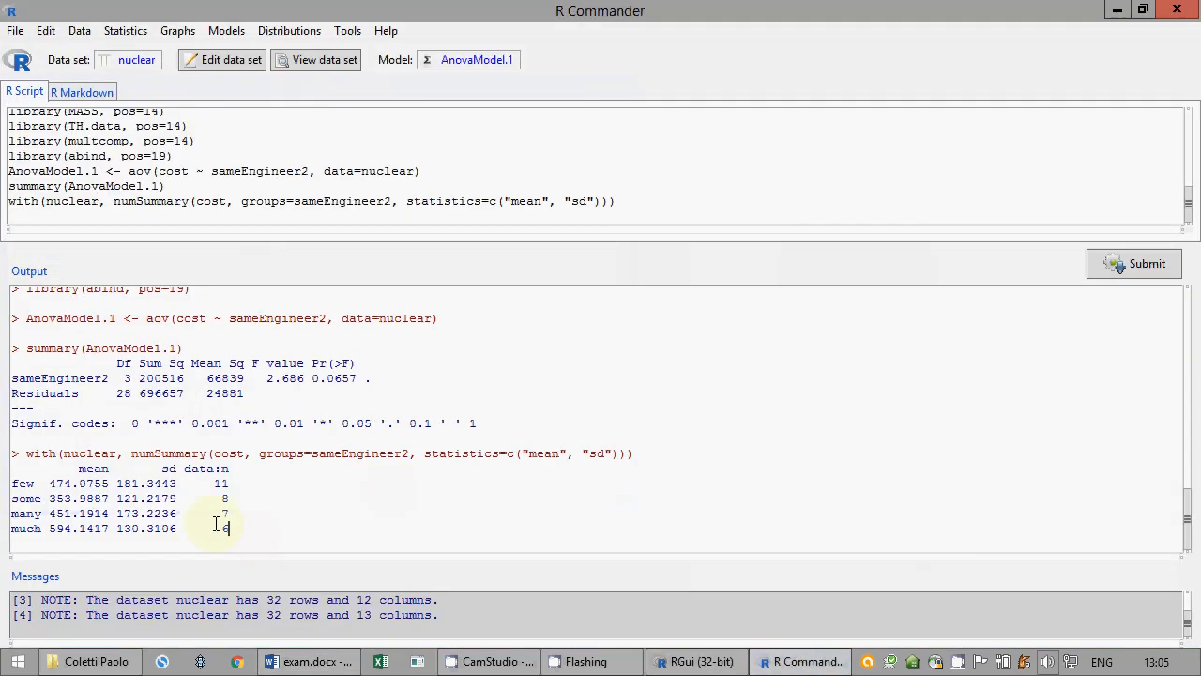
pyautogui.moveTo(252, 529); pyautogui.dragTo(4, 363)
pyautogui.hotkey('ctrl', 'c')
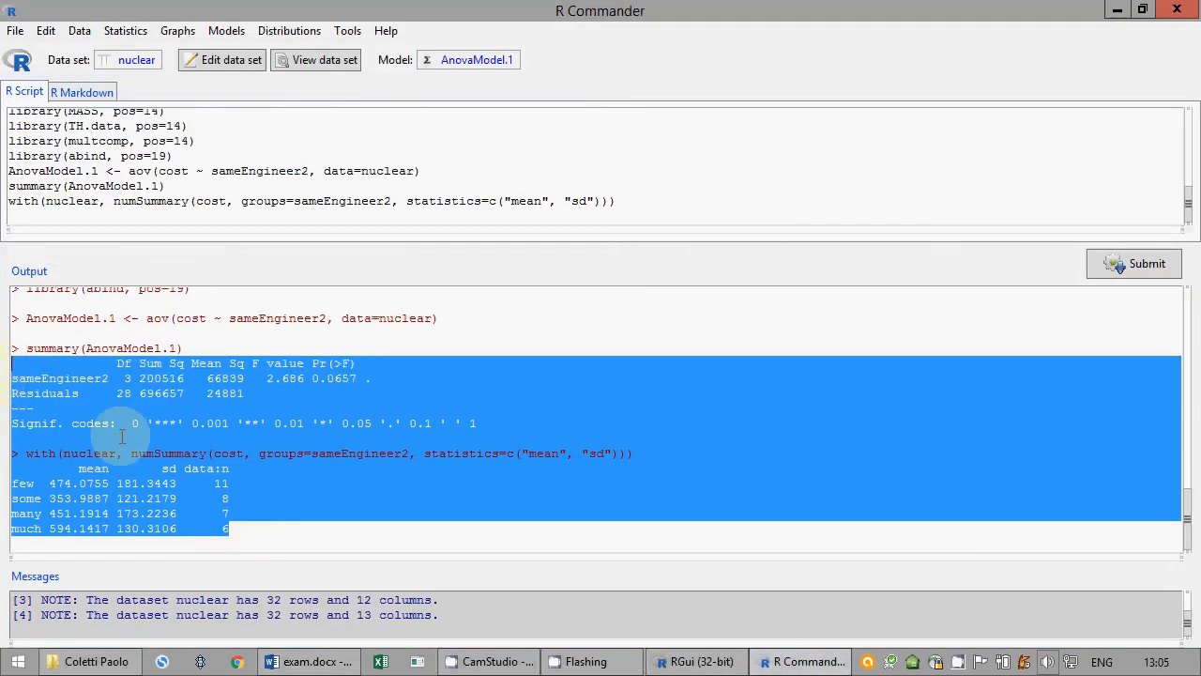
pyautogui.click(310, 661)
pyautogui.hotkey('ctrl', 'v')
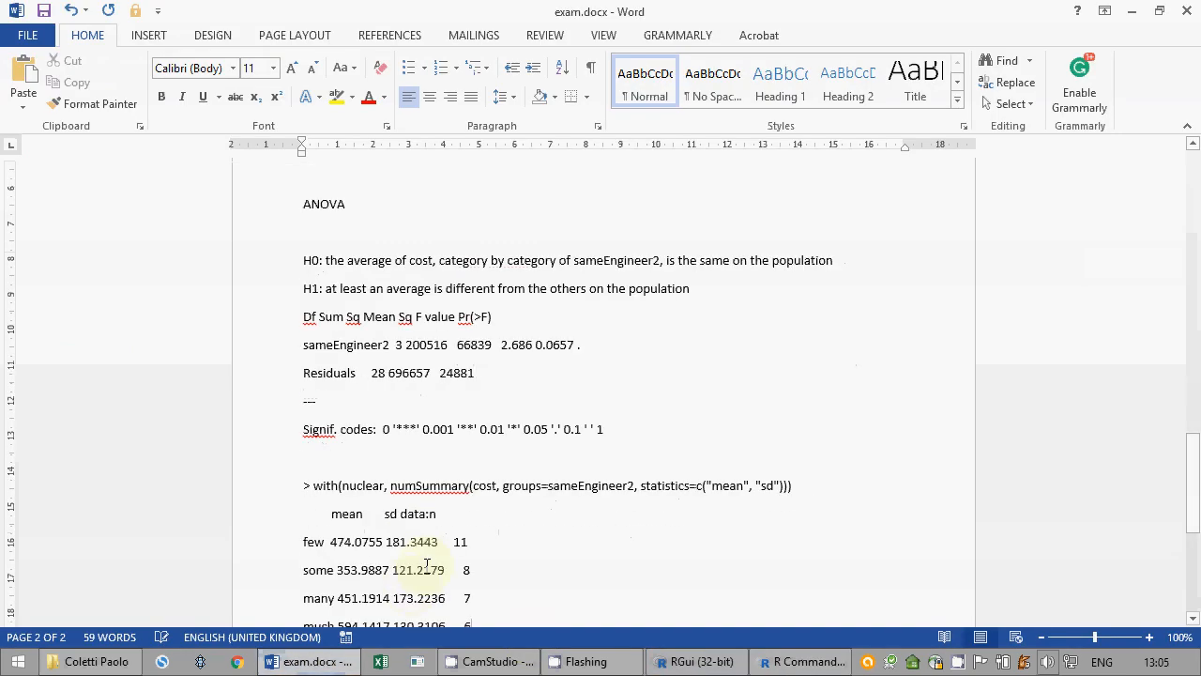
# Step: Replace everything before 0.0657 in the sameEngineer2 row of the pasted ANOVA table with "Sign="
pyautogui.click(298, 277)
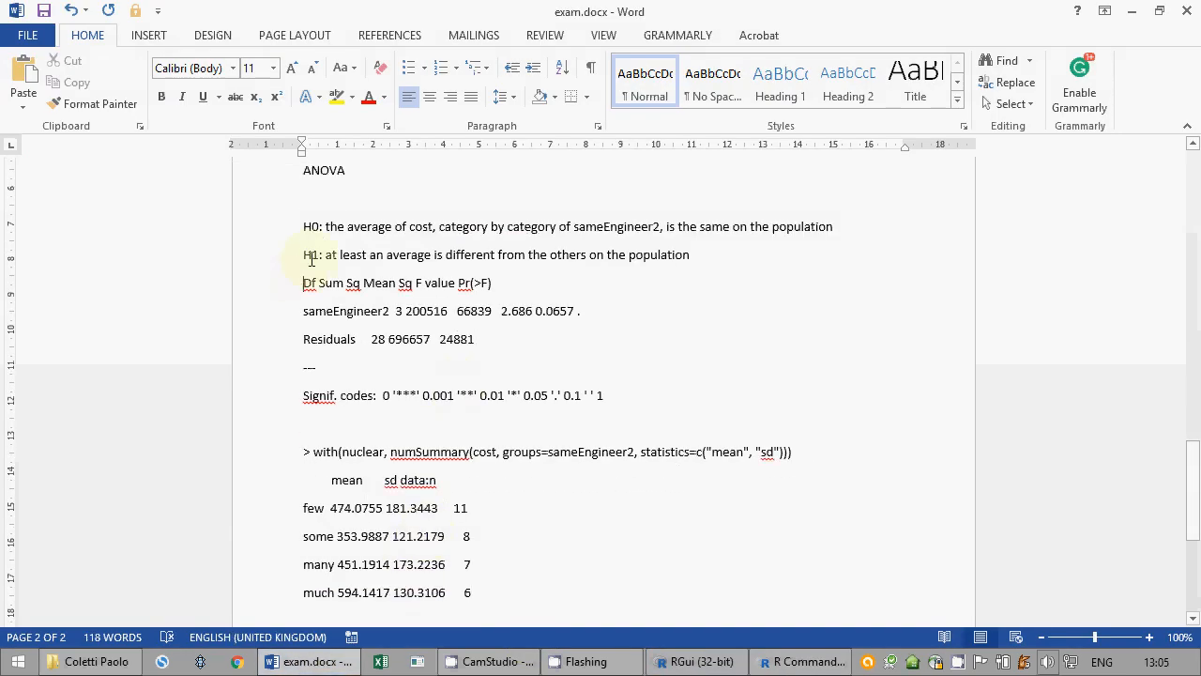
pyautogui.press('Return')
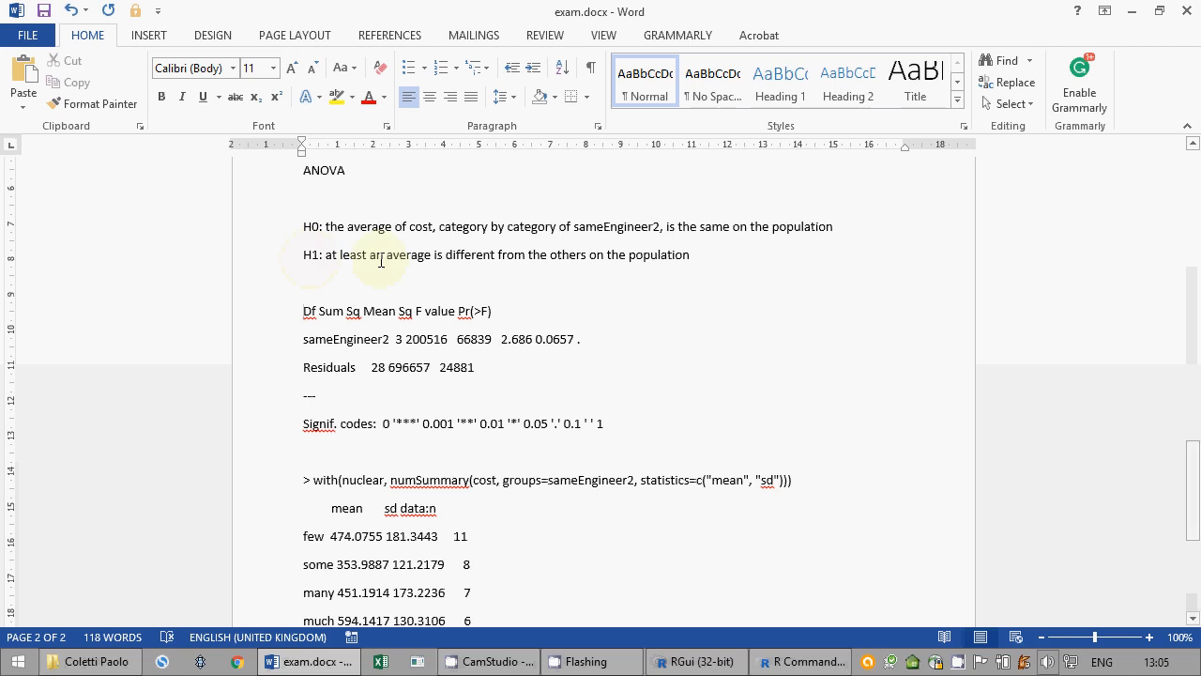
pyautogui.click(537, 340)
pyautogui.moveTo(562, 345); pyautogui.dragTo(582, 342)
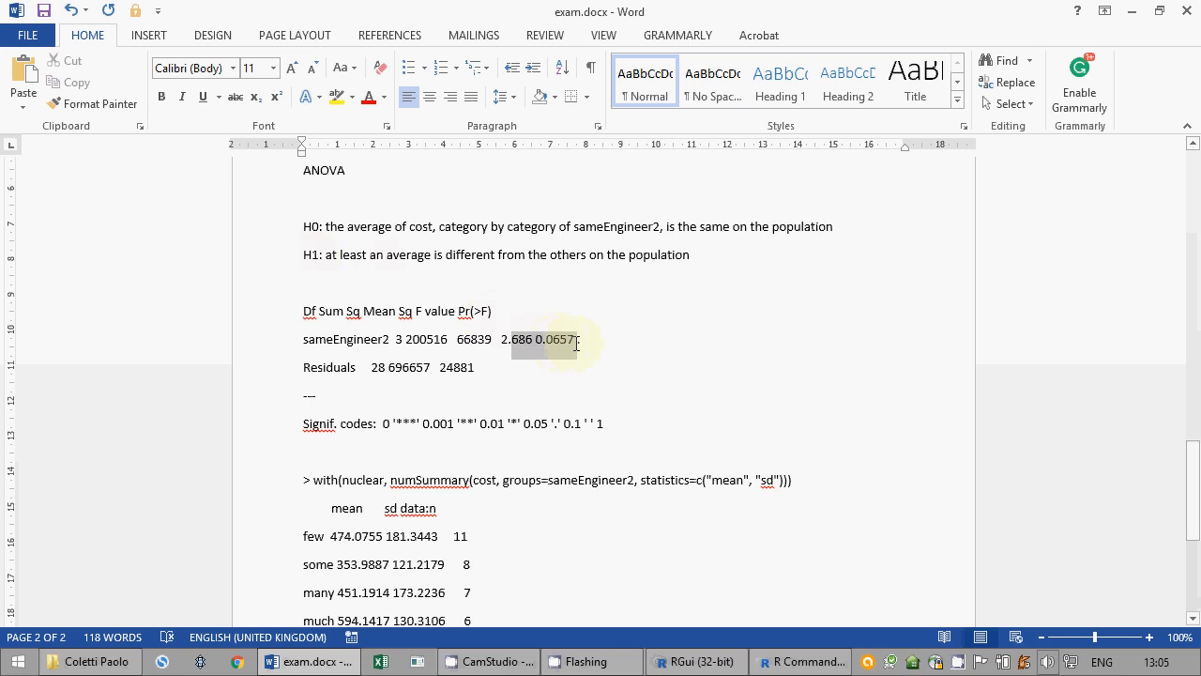
pyautogui.click(587, 342)
pyautogui.moveTo(459, 311); pyautogui.dragTo(303, 347)
pyautogui.write('sign=')
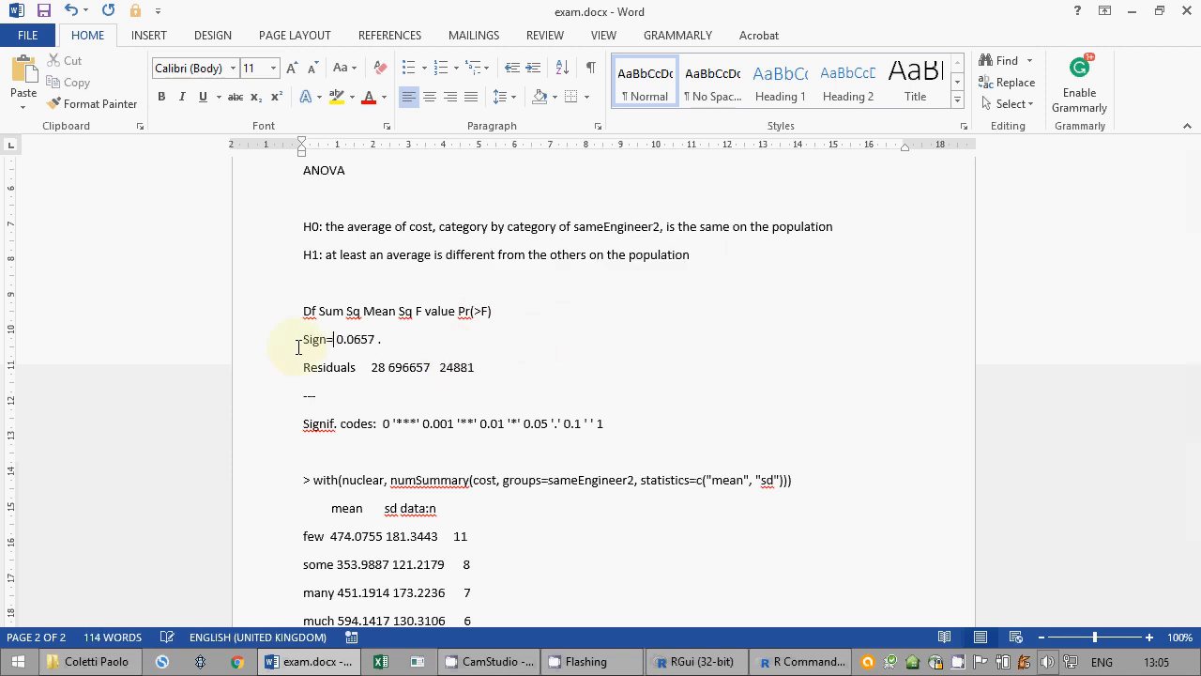
# Step: Delete the ANOVA table's column header line and the empty line between H1 and the Sign line
pyautogui.press('Up')
pyautogui.press('Up')
pyautogui.hotkey('shift', 'Down')
pyautogui.press('Delete')
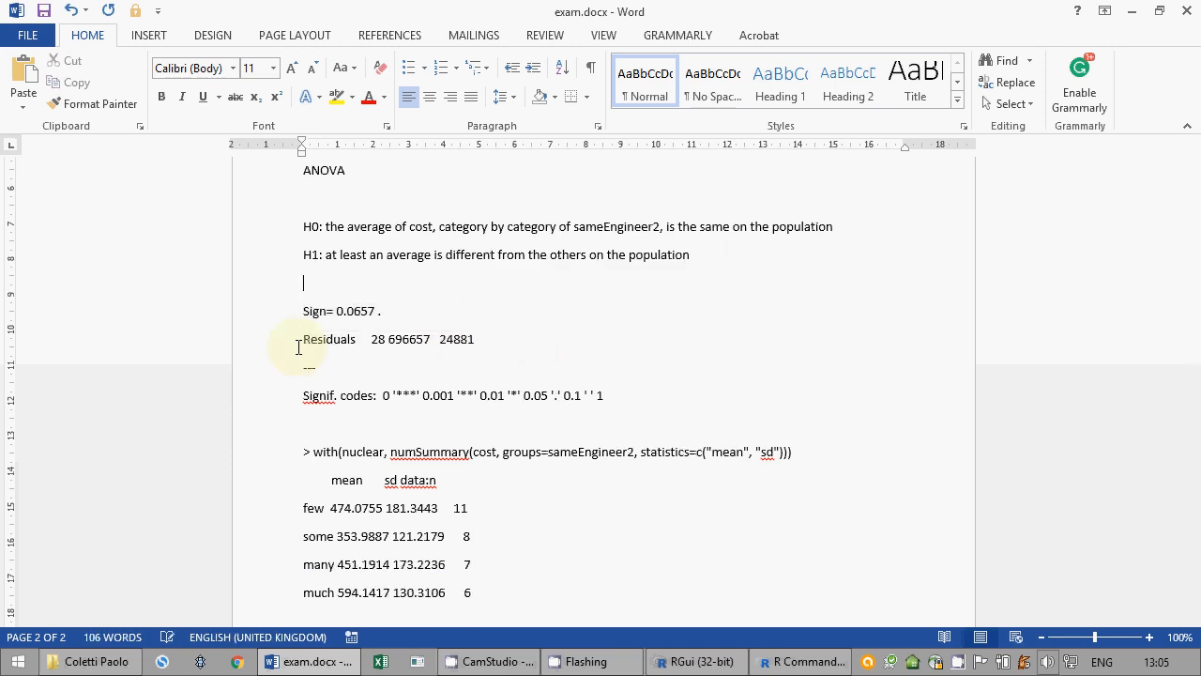
pyautogui.press('BackSpace')
# Step: Delete the lines from Residuals through the mean and sd column headers, leaving one empty line above the "few" row
pyautogui.press('Down')
pyautogui.hotkey('shift', 'Down')
pyautogui.hotkey('shift', 'Down')
pyautogui.hotkey('shift', 'Down')
pyautogui.hotkey('shift', 'Down')
pyautogui.hotkey('shift', 'Down')
pyautogui.hotkey('shift', 'Down')
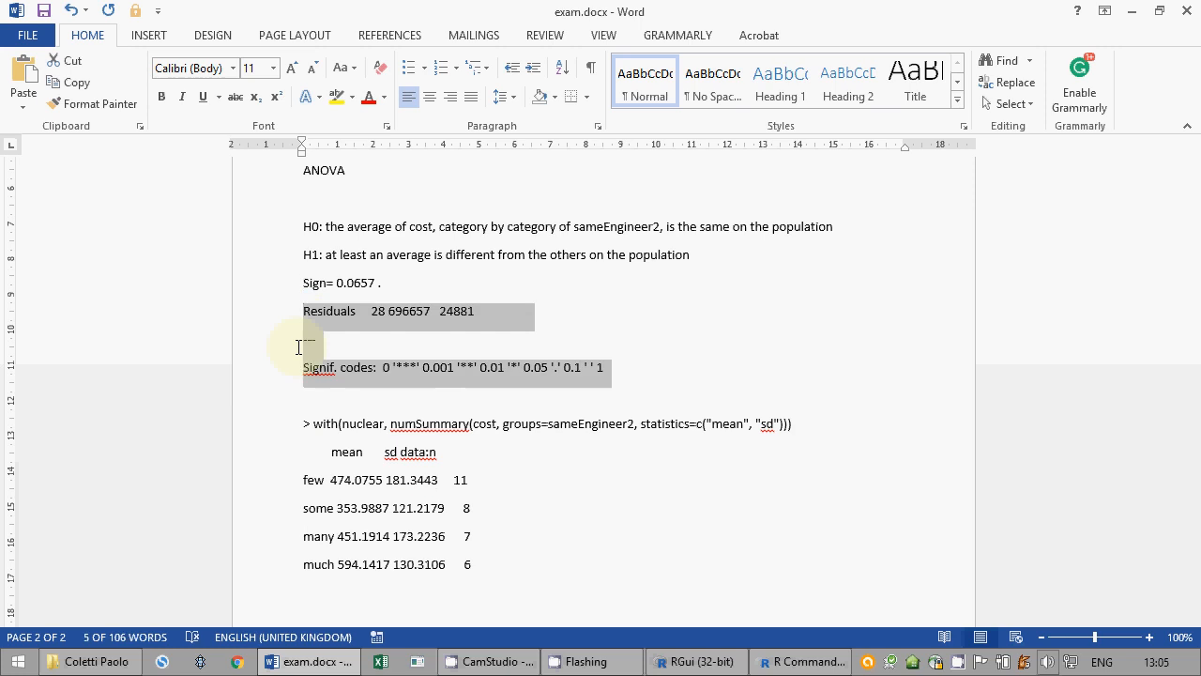
pyautogui.press('Delete')
pyautogui.press('Return')
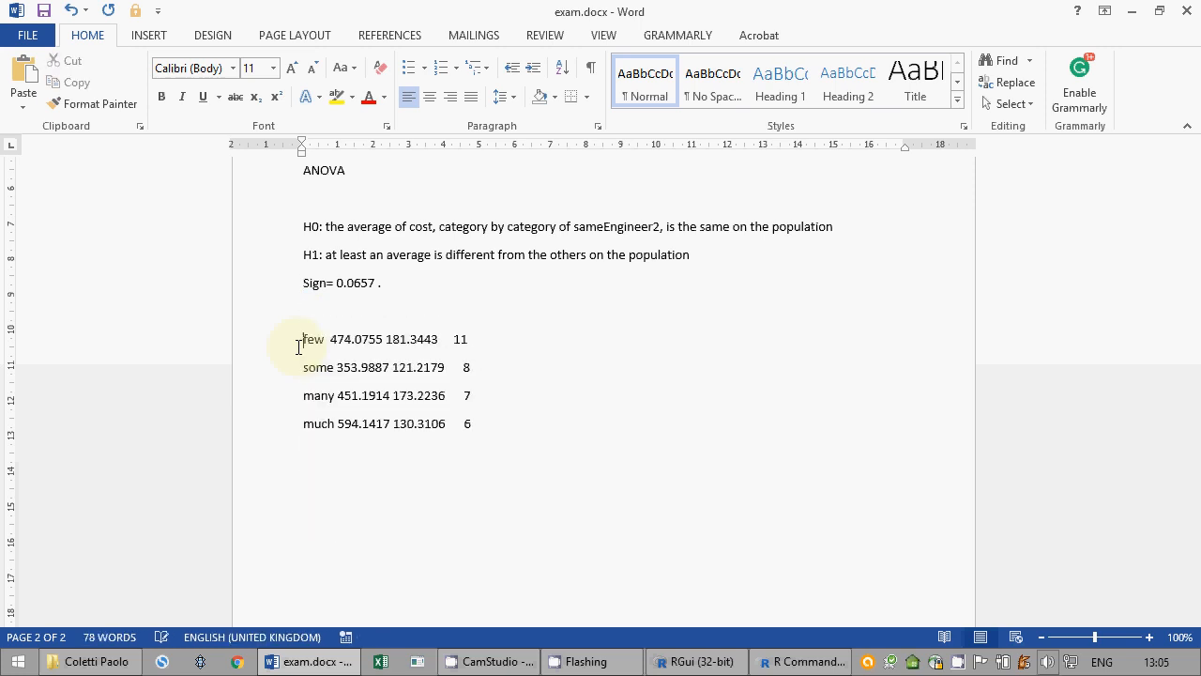
# Step: Remove the standard deviations and counts from the few, some, many and much rows, keeping each category's mean on its own line
pyautogui.click(815, 664)
pyautogui.click(310, 661)
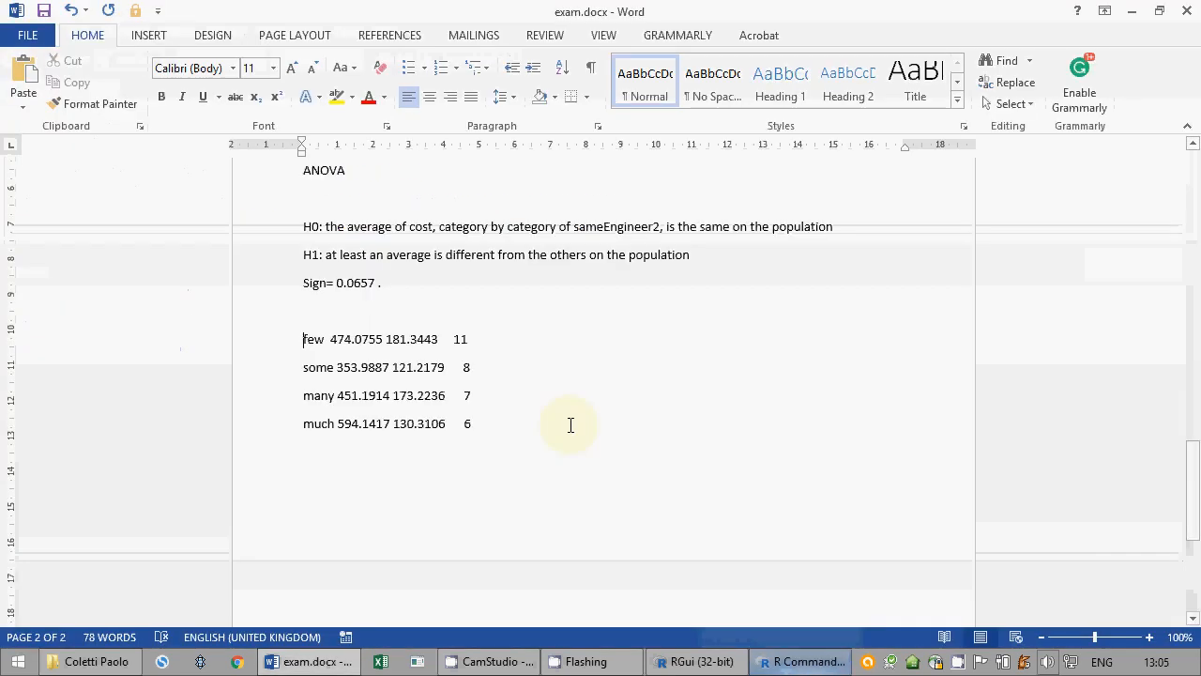
pyautogui.moveTo(387, 339); pyautogui.dragTo(523, 347)
pyautogui.press('Delete')
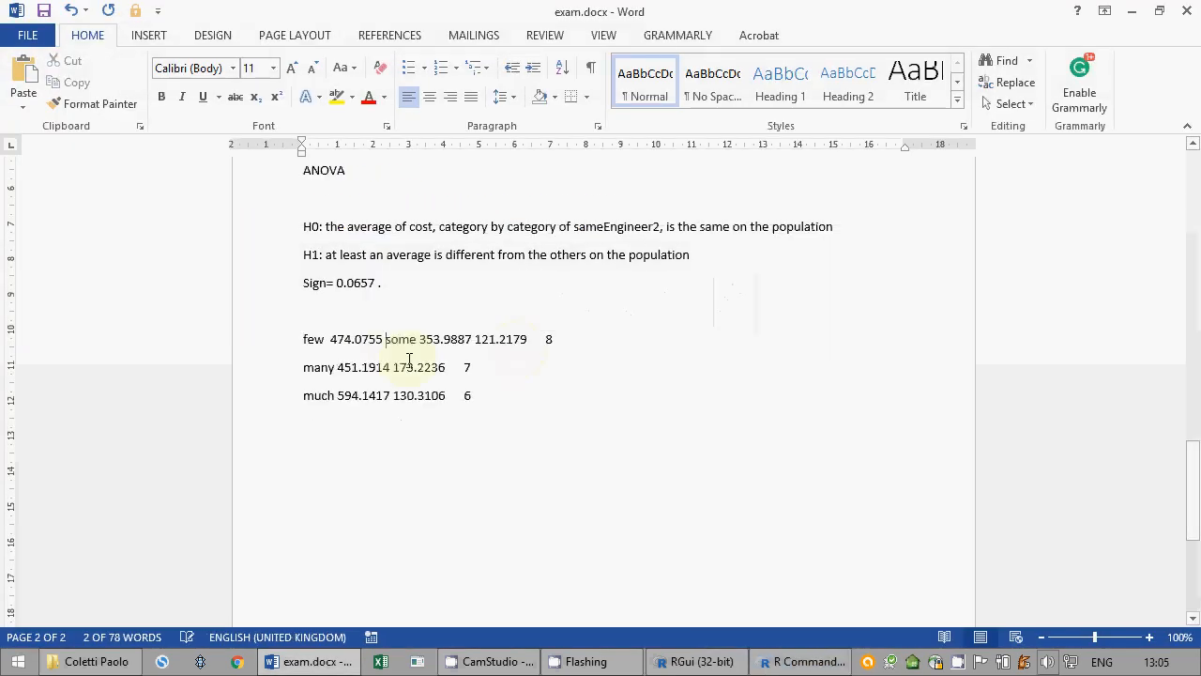
pyautogui.press('Return')
pyautogui.moveTo(395, 362); pyautogui.dragTo(507, 388)
pyautogui.press('Delete')
pyautogui.press('Return')
pyautogui.click(393, 395)
pyautogui.press('Delete')
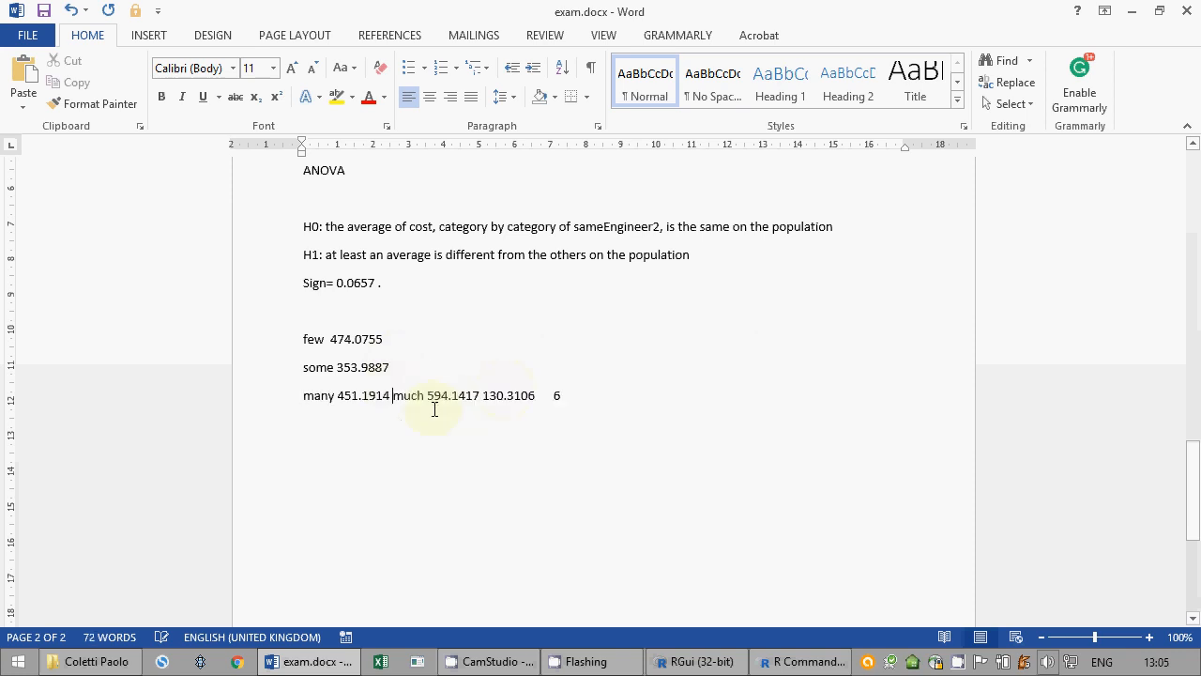
pyautogui.press('Return')
pyautogui.moveTo(395, 414); pyautogui.dragTo(469, 423)
pyautogui.click(436, 429)
pyautogui.press('Delete')
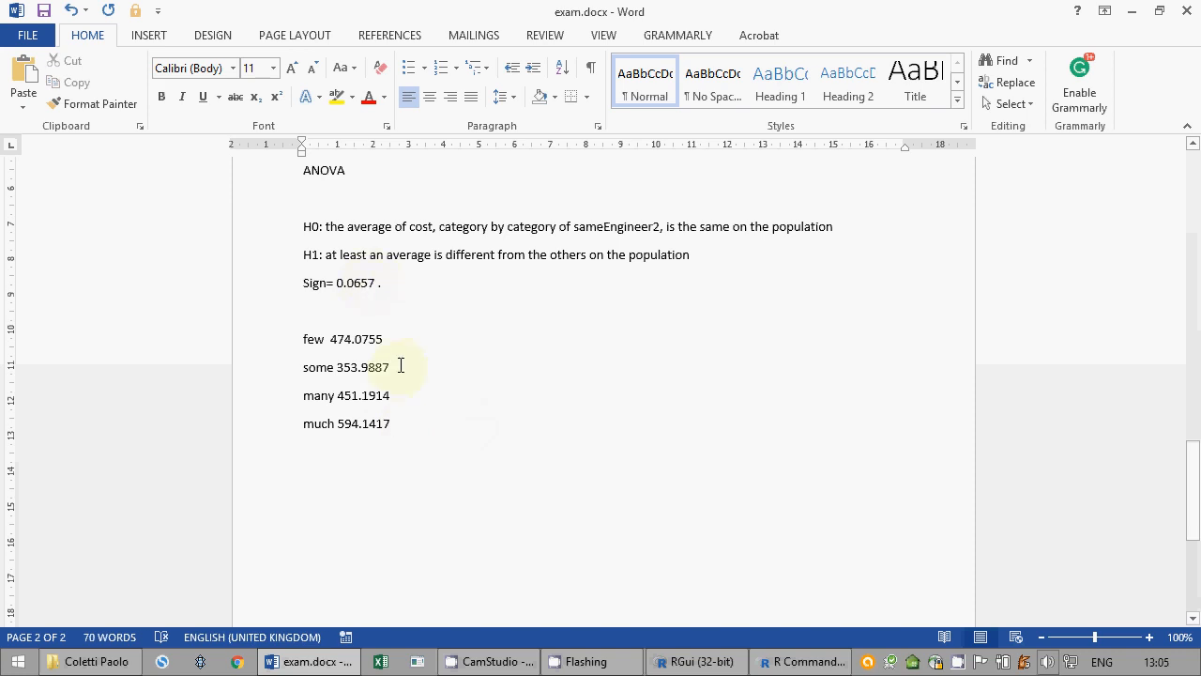
# Step: Write the conclusion "sign>5%, H0 is accepted, we cannot say anything" below the group means, separated by an empty line
pyautogui.press('Return')
pyautogui.press('Return')
pyautogui.write('s')
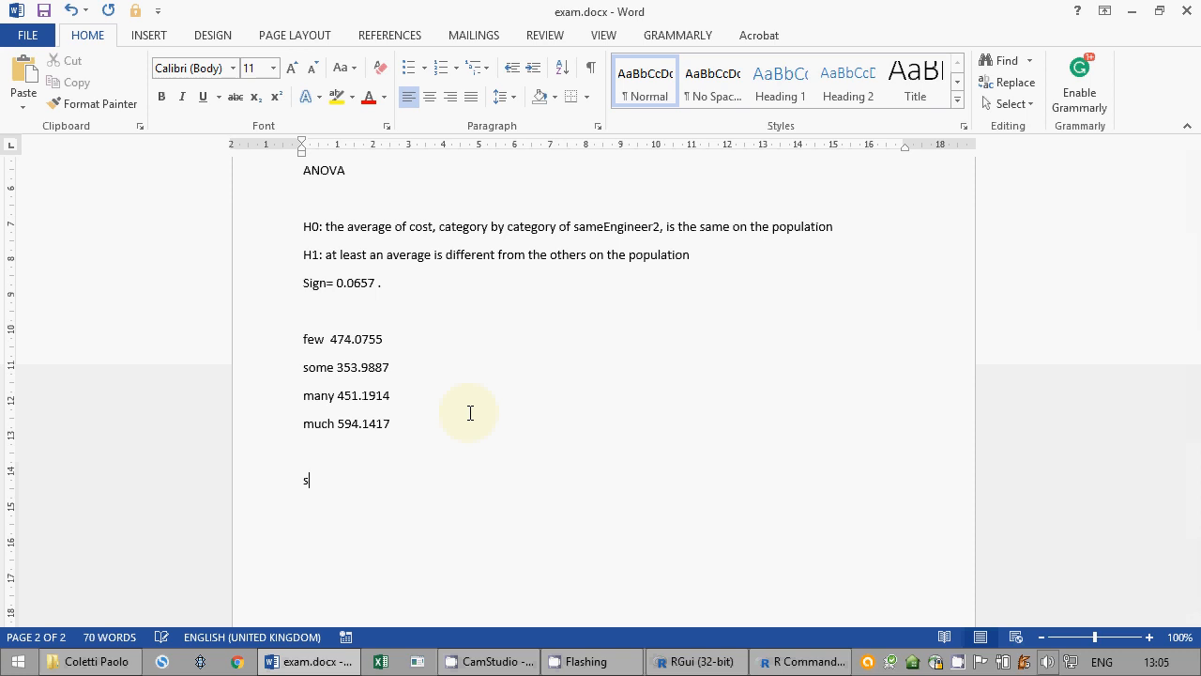
pyautogui.write('ign>5%, H0 is accep')
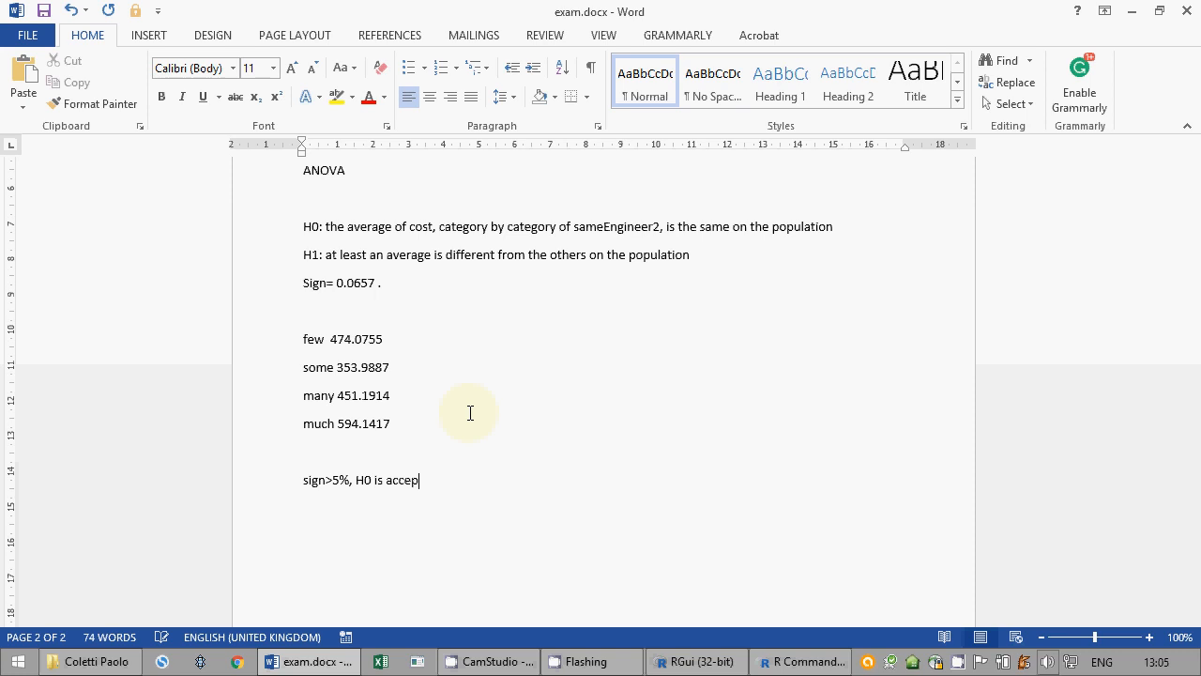
pyautogui.write('ted, we cannot say any')
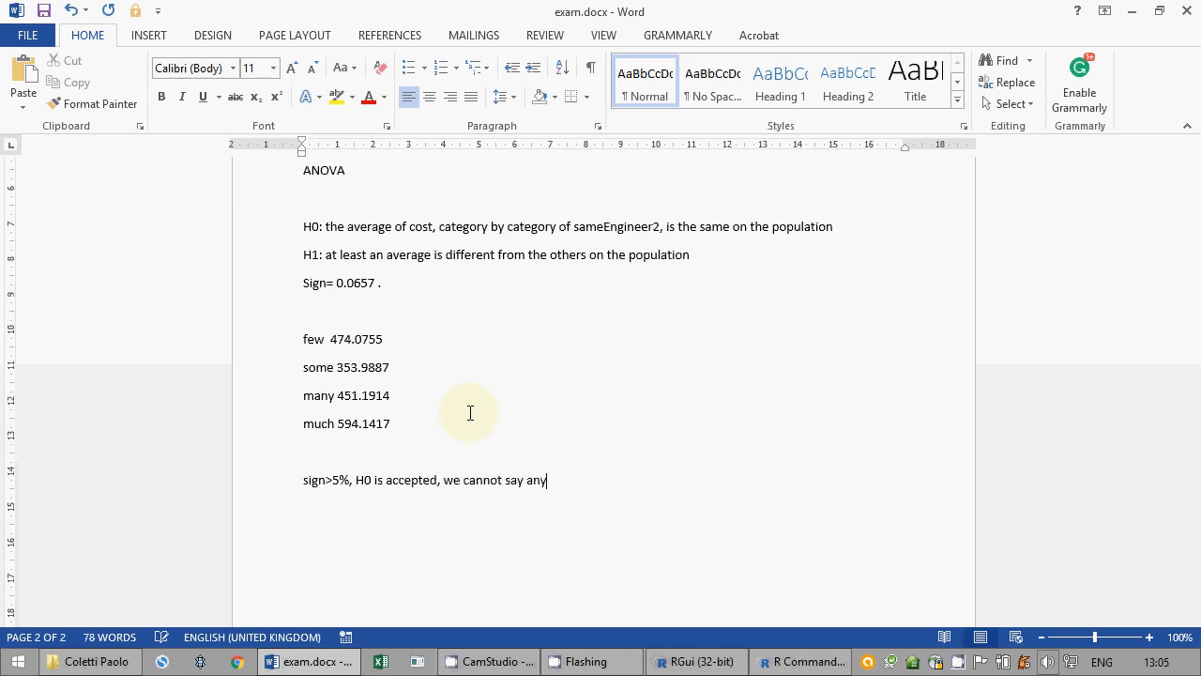
pyautogui.write('thing')
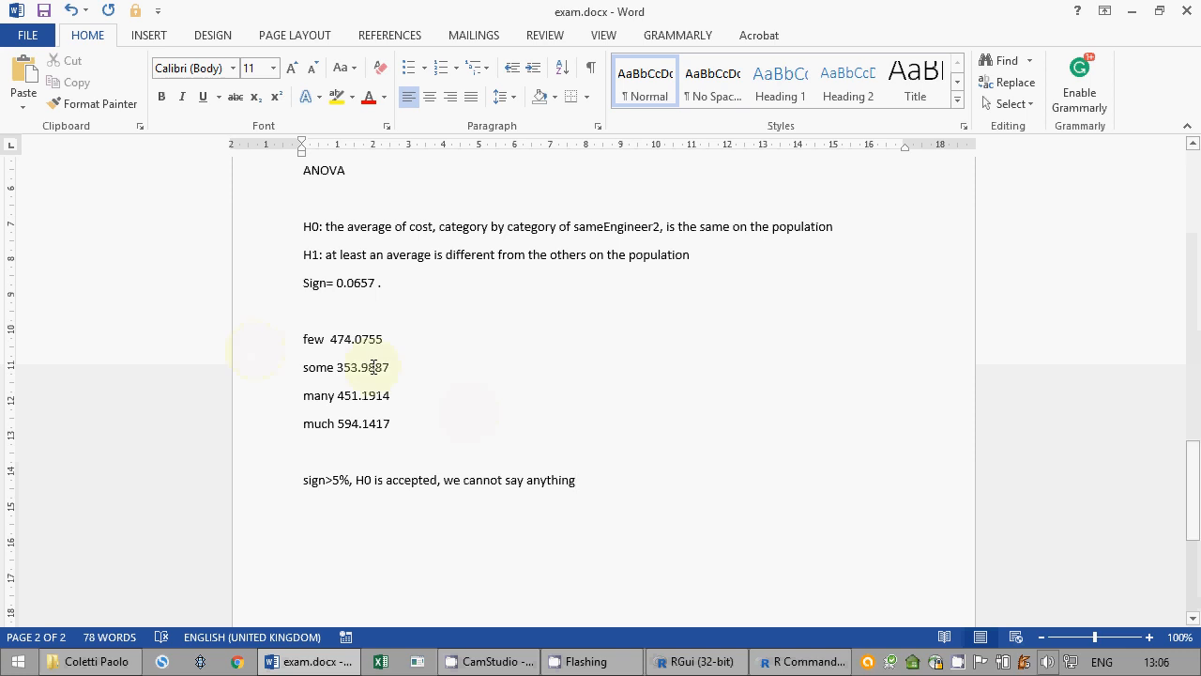
# Step: Add empty lines after the ANOVA conclusion and save the document
pyautogui.click(243, 366)
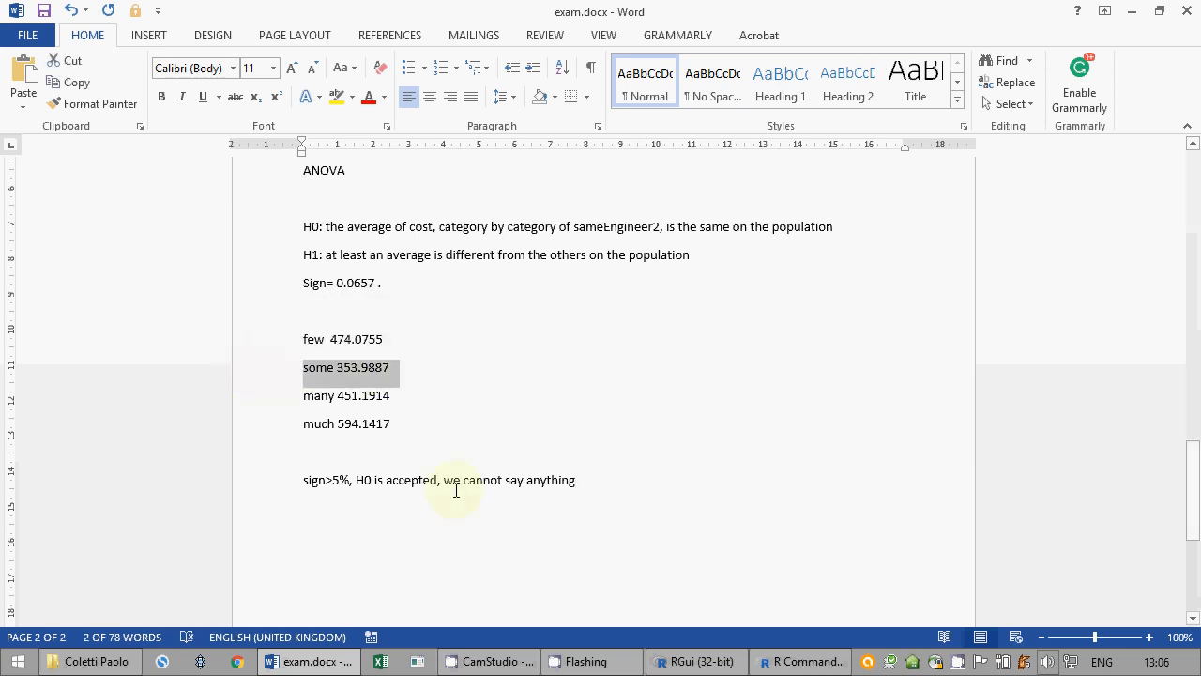
pyautogui.click(639, 480)
pyautogui.press('Return')
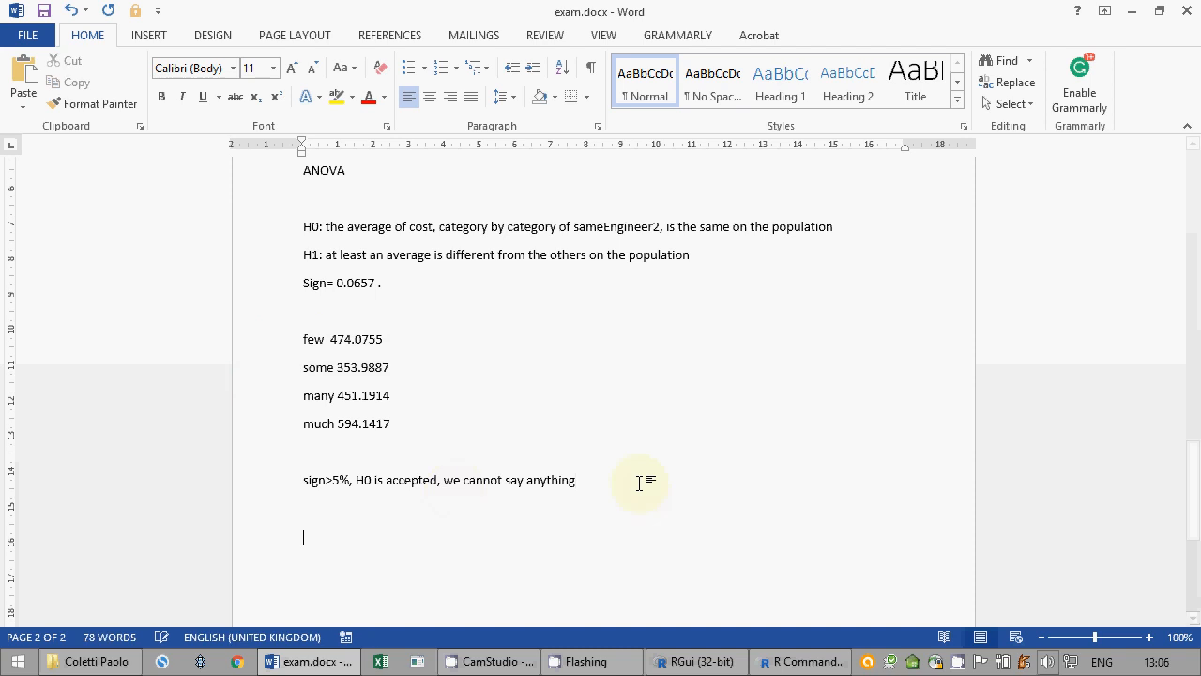
pyautogui.hotkey('ctrl', 's')
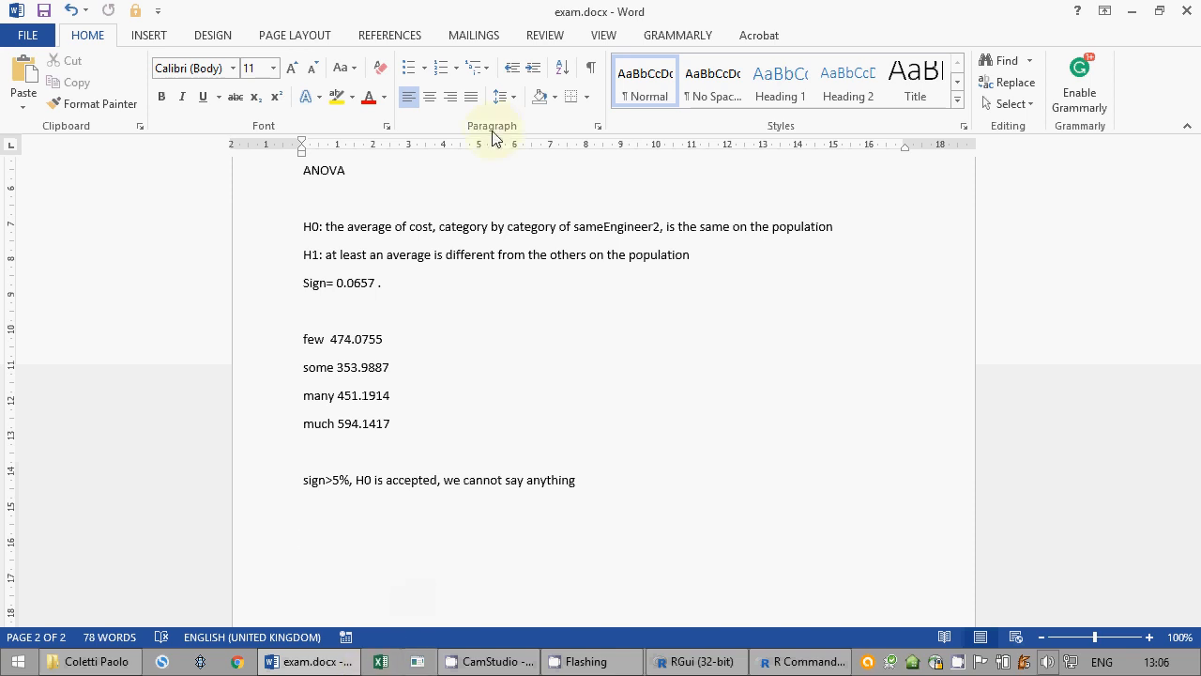
# Step: Switch to R Commander and run a Kruskal-Wallis test with sameEngineer2 as groups and cost as response variable
pyautogui.click(764, 663)
pyautogui.click(119, 34)
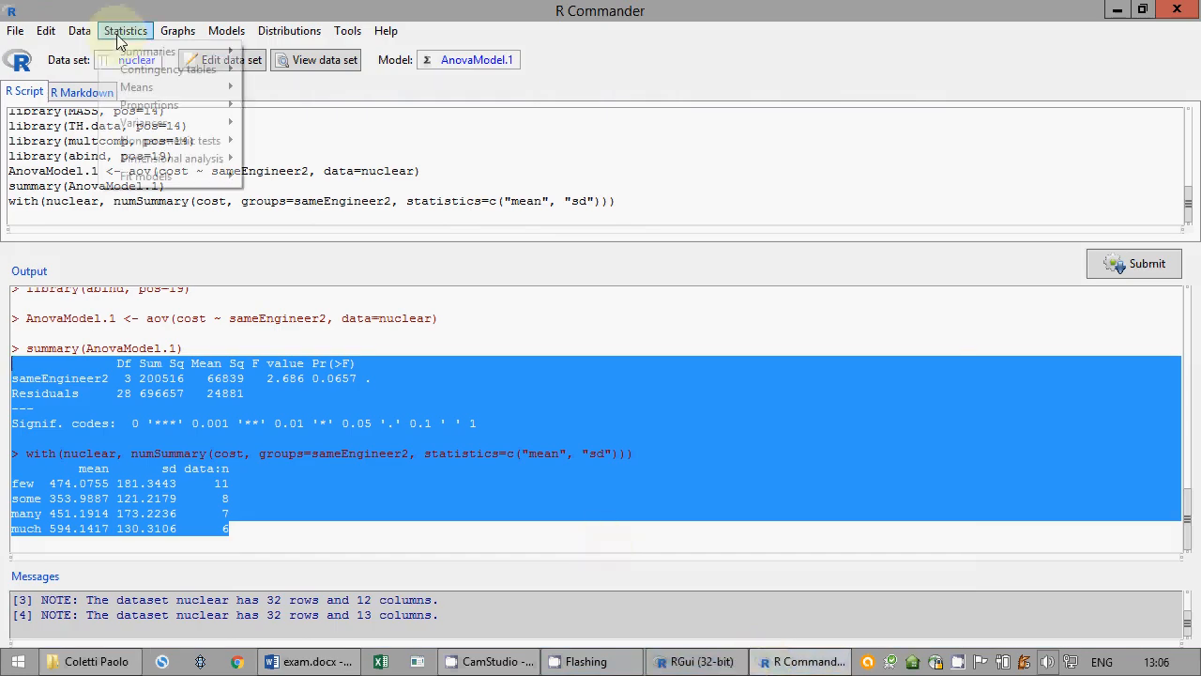
pyautogui.moveTo(179, 141)
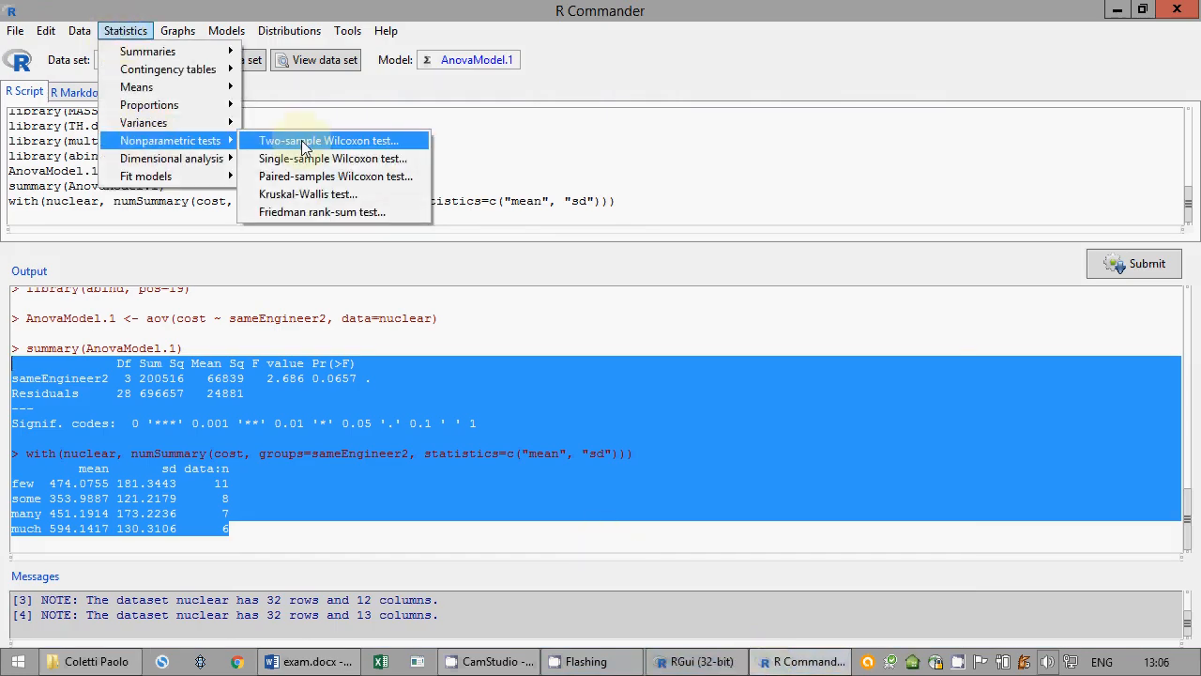
pyautogui.click(310, 193)
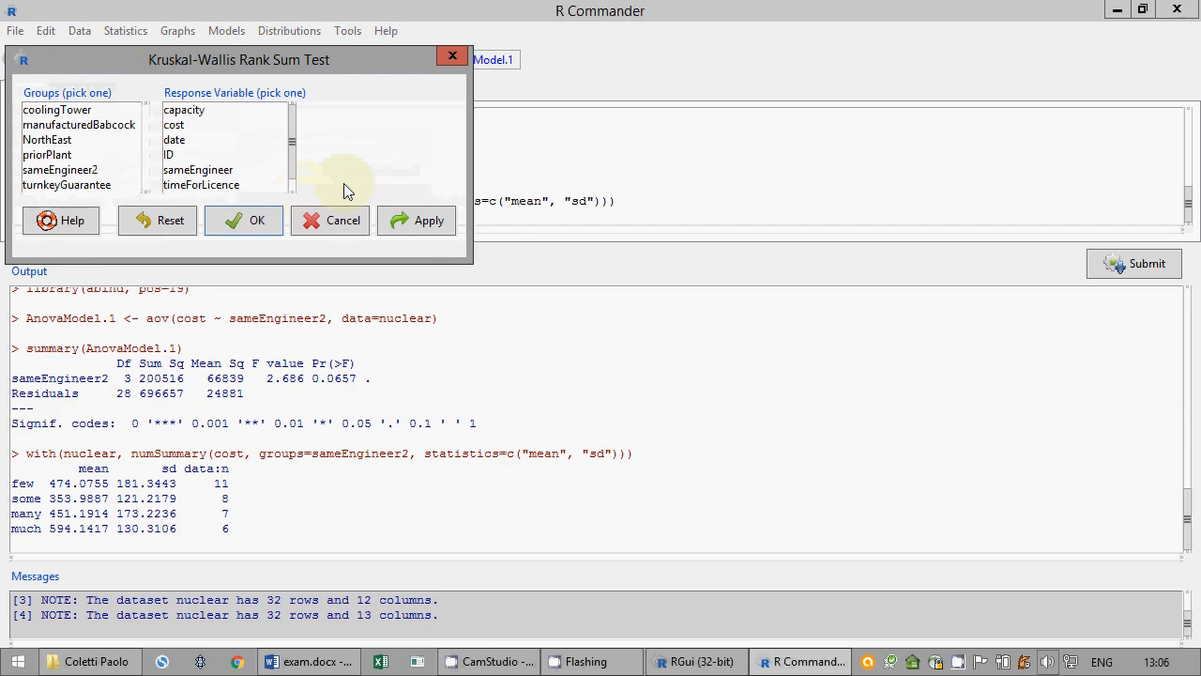
pyautogui.click(137, 175)
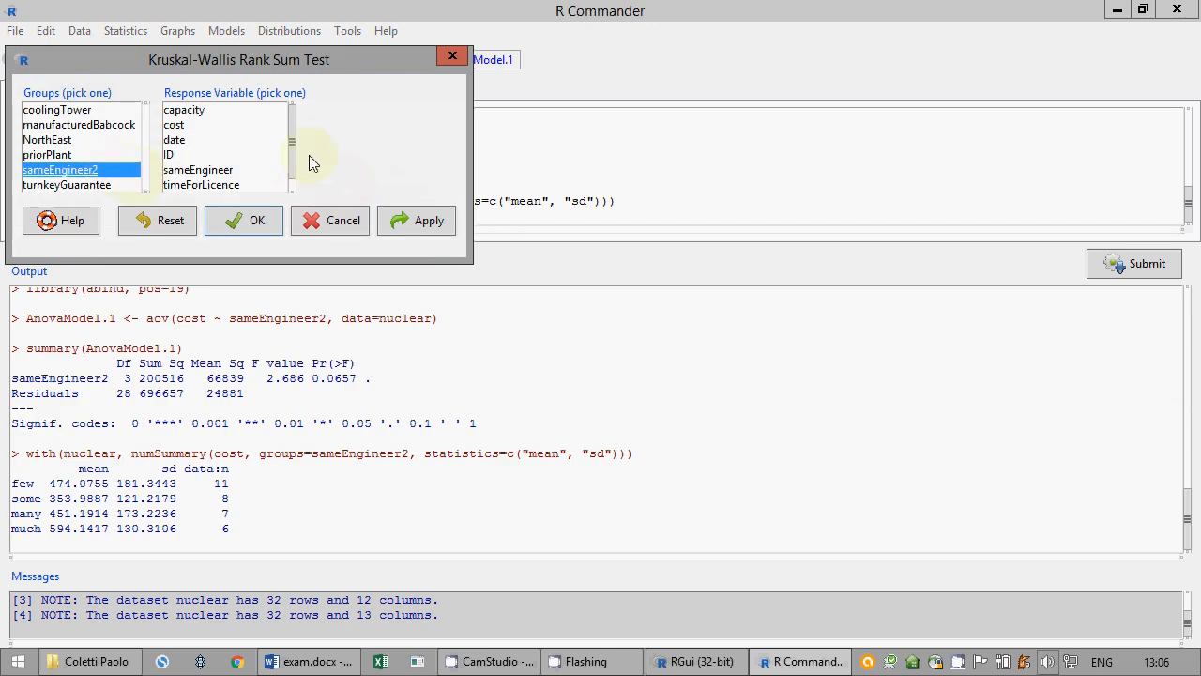
pyautogui.click(201, 125)
pyautogui.click(249, 225)
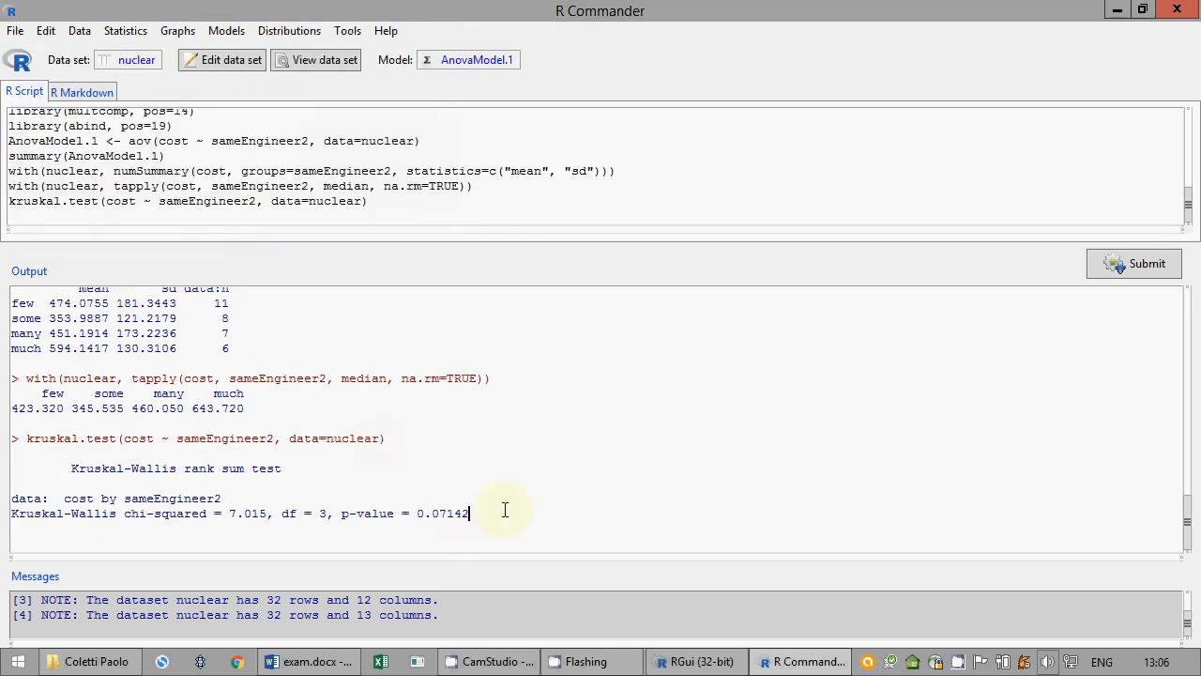
# Step: Copy the Kruskal-Wallis test output, switch to exam.docx in Word and add the heading KRUSKAL WALLIS below the ANOVA conclusion
pyautogui.moveTo(469, 514); pyautogui.dragTo(2, 464)
pyautogui.hotkey('ctrl', 'c')
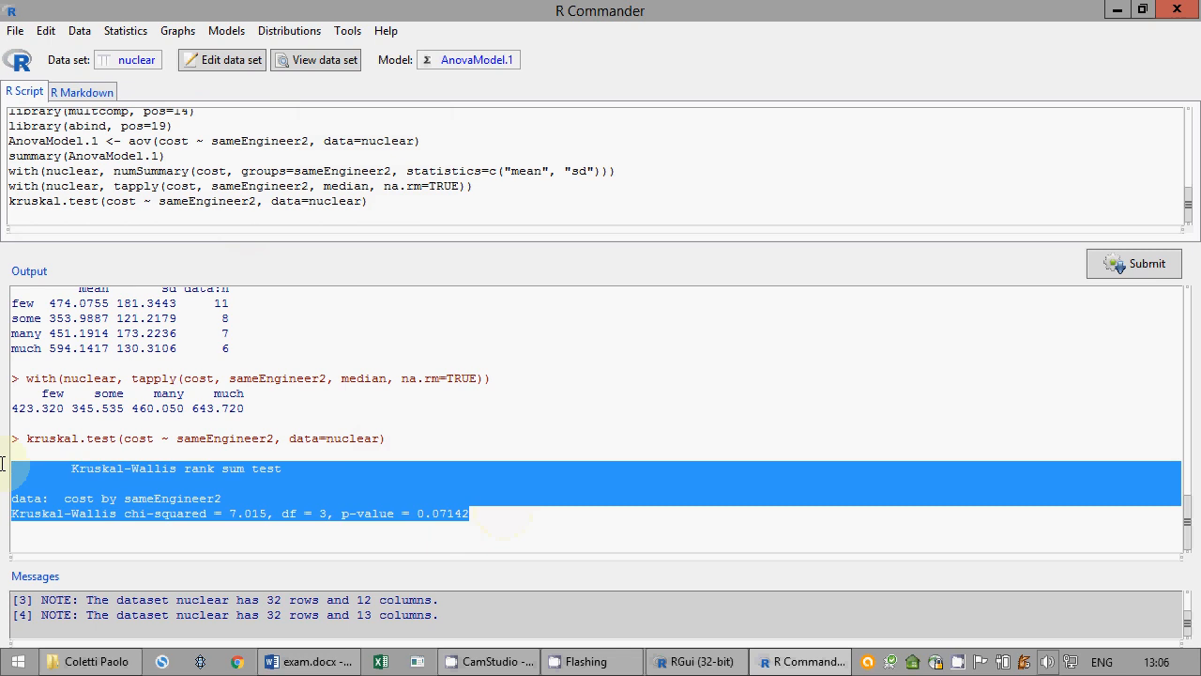
pyautogui.click(309, 661)
pyautogui.click(443, 518)
pyautogui.write('KR')
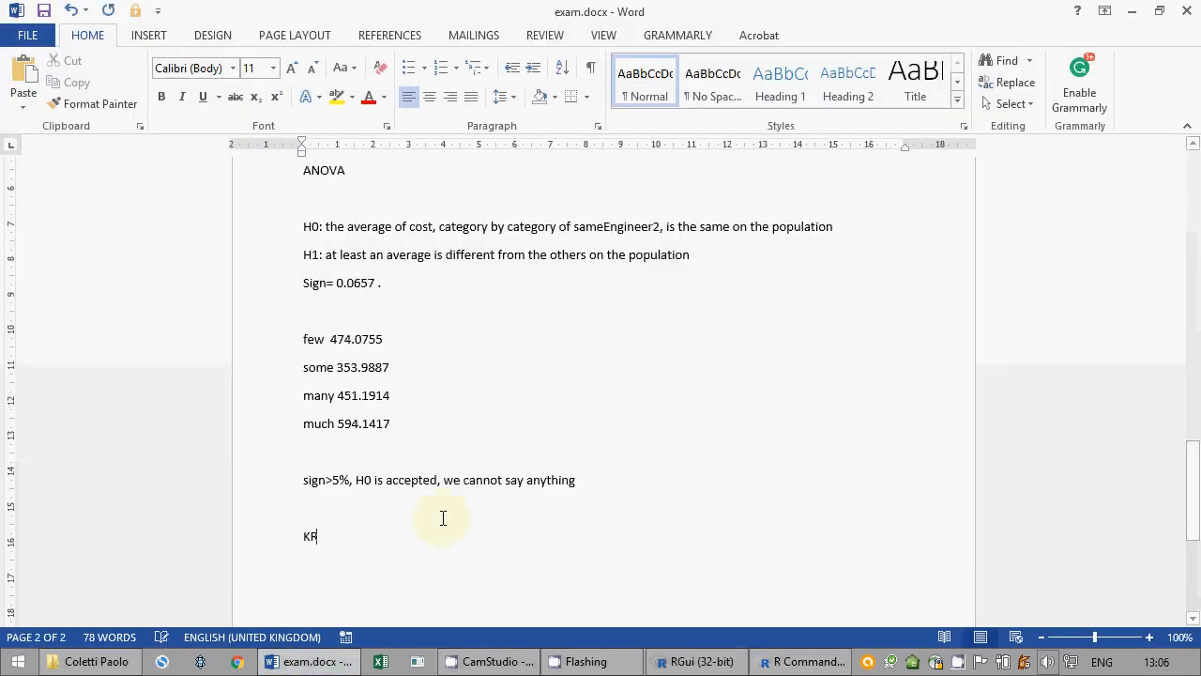
pyautogui.write('USKAL WALL')
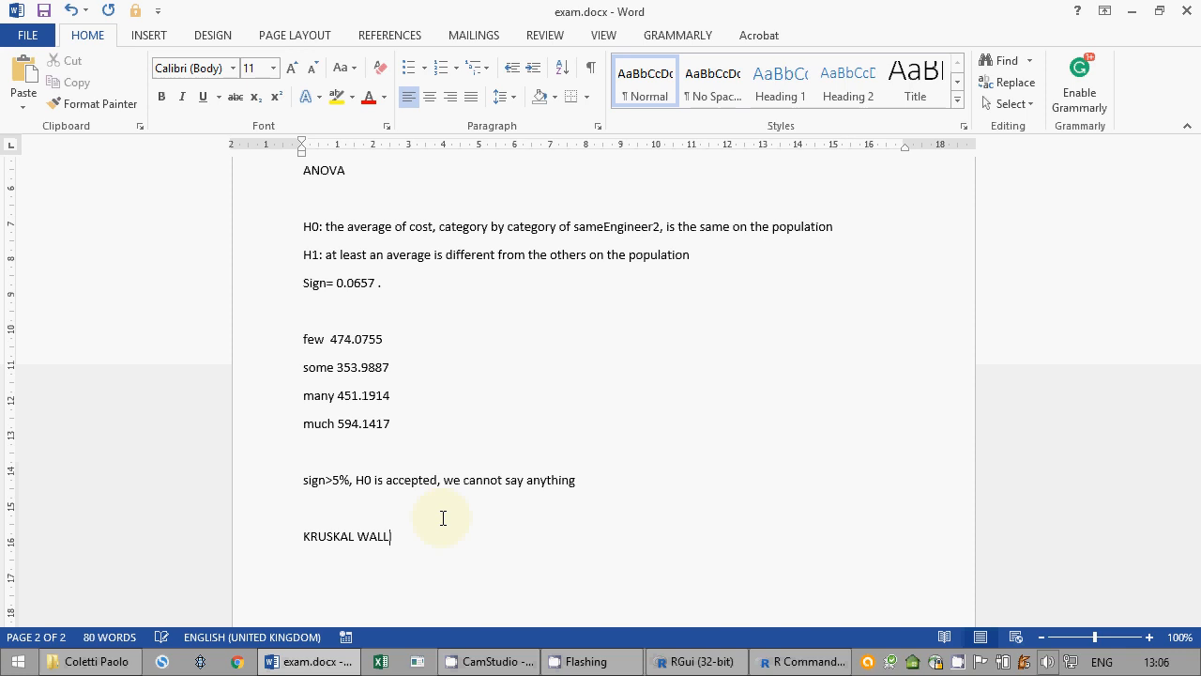
# Step: Write the null hypothesis "H0: distribution of cost by categories of sameEngineer2 is in the same position" under the KRUSKAL WALLIS heading
pyautogui.write('H0: distribution of co')
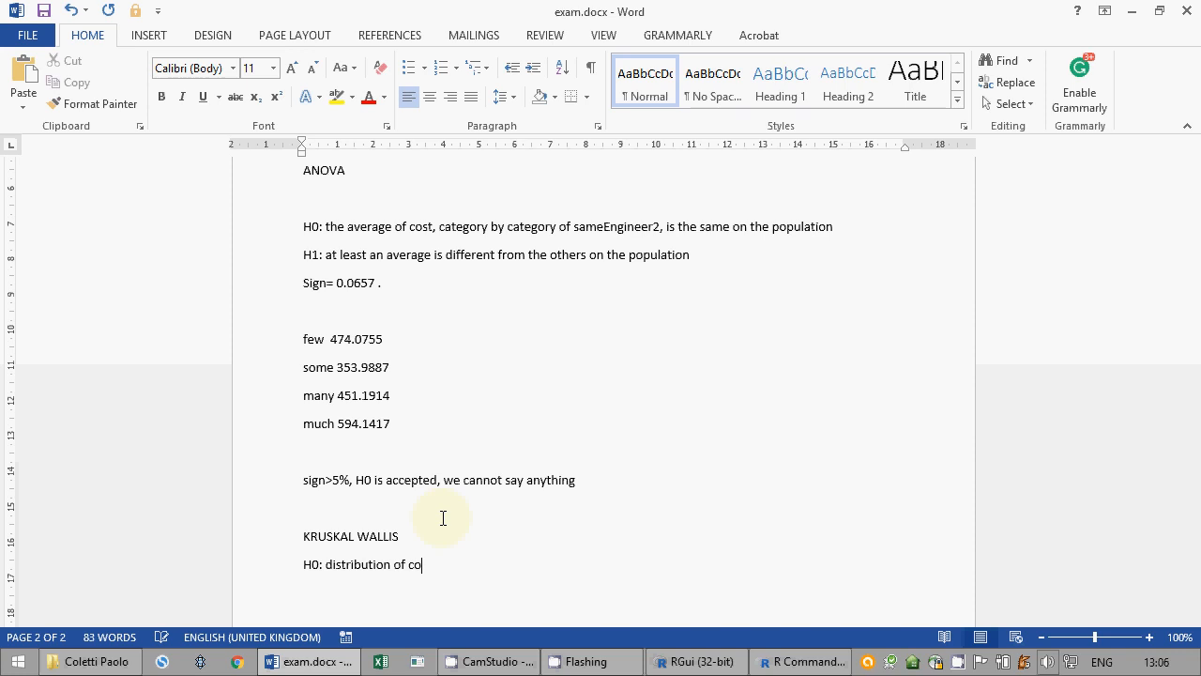
pyautogui.write('st by categories c')
pyautogui.write('f sameE')
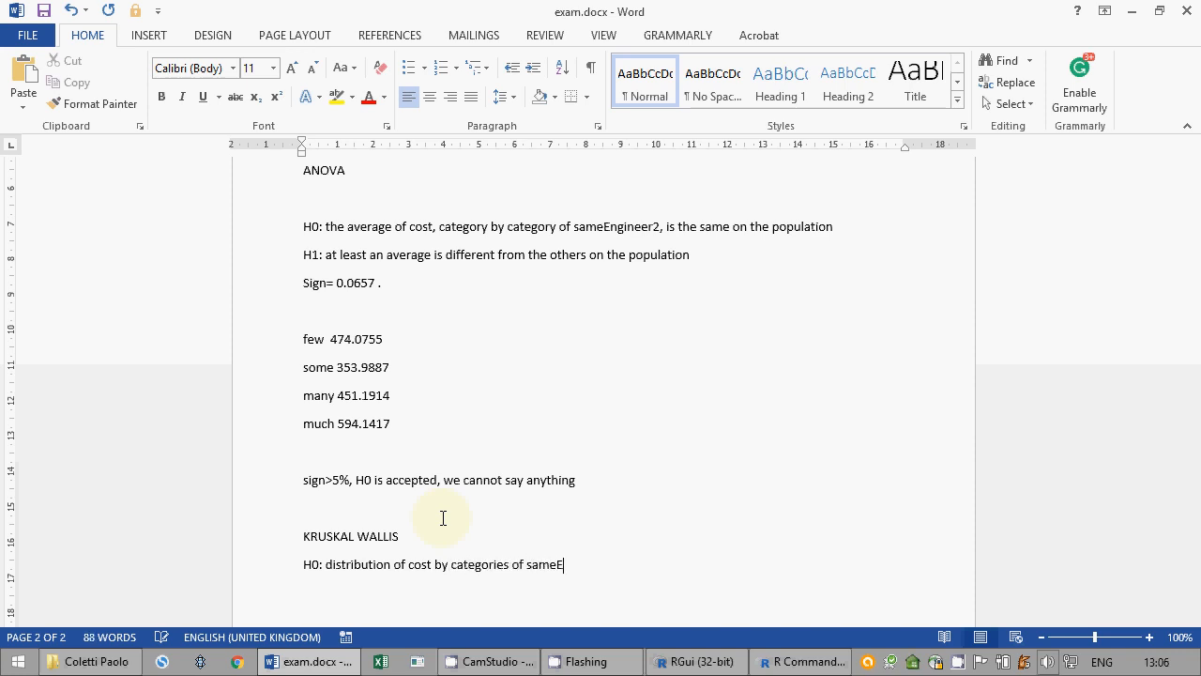
pyautogui.write('ngineer2 is the same')
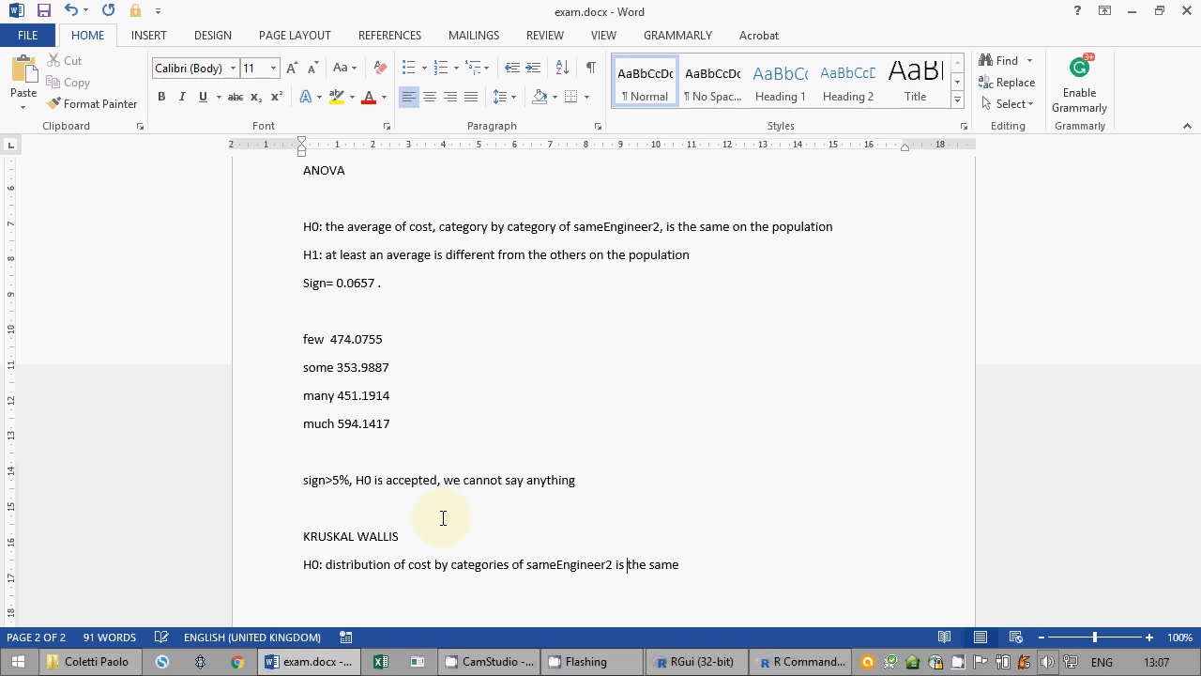
pyautogui.hotkey('ctrl', 'Left')
pyautogui.hotkey('ctrl', 'Left')
pyautogui.write('in')
pyautogui.press('End')
pyautogui.write('position')
pyautogui.press('Return')
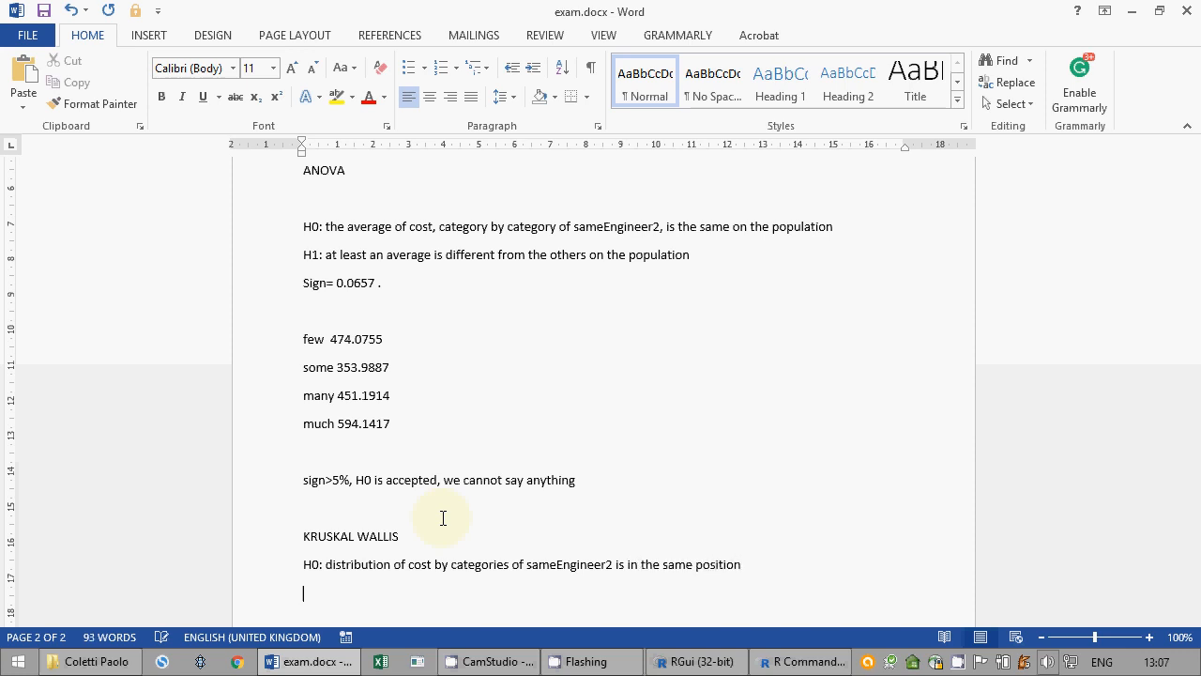
# Step: Write the alternative hypothesis "H1: at least a distribution is shifted" on the line below H0, followed by an empty line
pyautogui.write('H1: at least a distri')
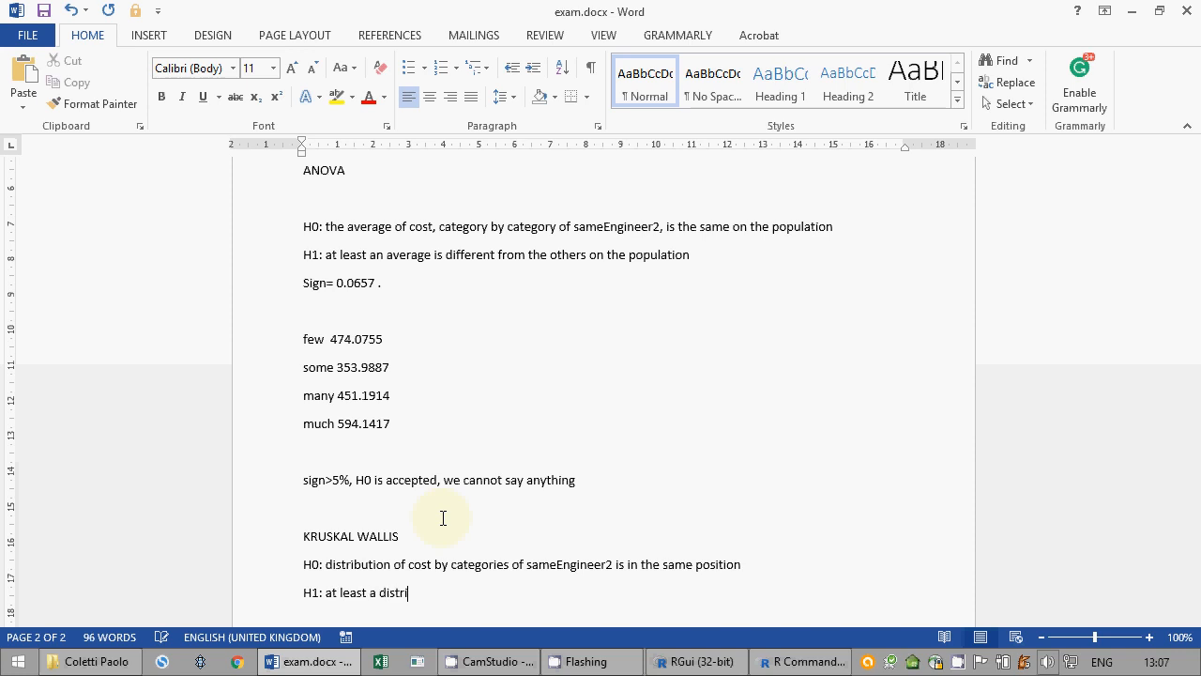
pyautogui.write('bution is shifted')
pyautogui.press('Return')
pyautogui.press('Return')
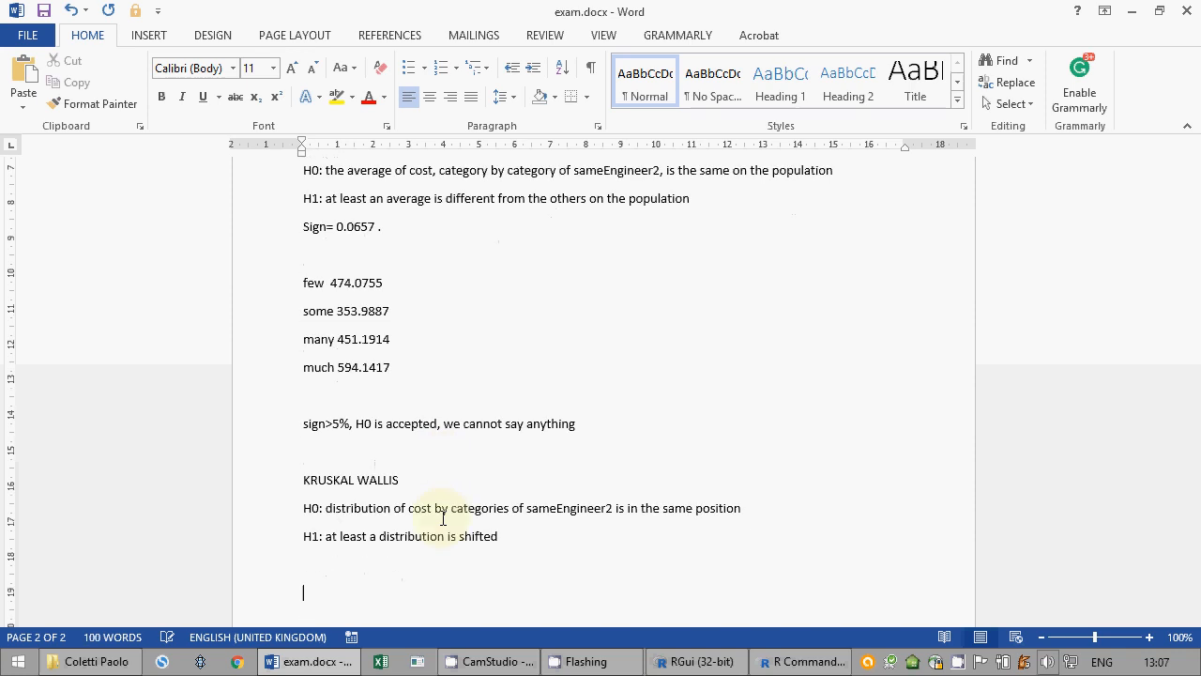
# Step: Paste the Kruskal-Wallis output below H1 and delete its empty line and the "data: cost by sameEngineer2" line
pyautogui.hotkey('ctrl', 'v')
pyautogui.press('Up')
pyautogui.press('Up')
pyautogui.press('Up')
pyautogui.press('Down')
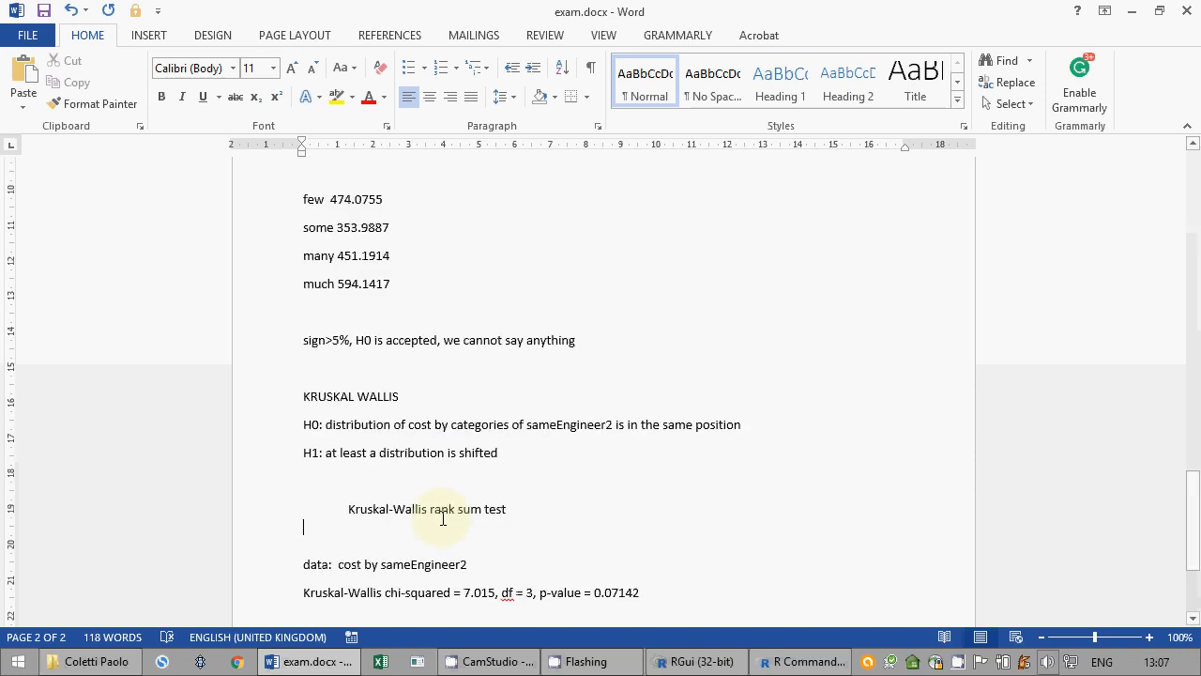
pyautogui.press('Delete')
pyautogui.hotkey('shift', 'Down')
pyautogui.press('Delete')
# Step: Delete the data line and shorten the Kruskal-Wallis statistics line to read "sign = 0.07142"
pyautogui.press('Delete')
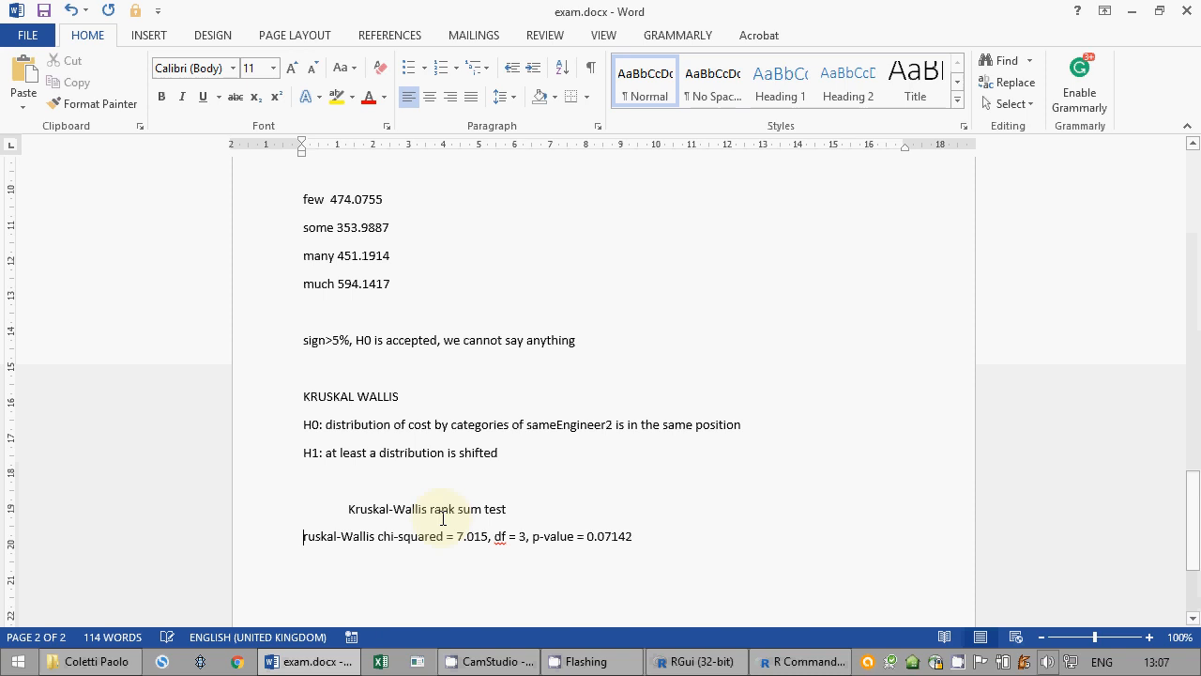
pyautogui.press('Delete')
pyautogui.press('Delete')
pyautogui.press('Delete')
pyautogui.press('Delete')
pyautogui.press('Delete')
pyautogui.press('Delete')
pyautogui.press('Delete')
pyautogui.press('Delete')
pyautogui.press('Delete')
pyautogui.press('Delete')
pyautogui.press('Delete')
pyautogui.press('Delete')
pyautogui.press('Delete')
pyautogui.press('Delete')
pyautogui.press('Delete')
pyautogui.press('Delete')
pyautogui.press('Delete')
pyautogui.press('Delete')
pyautogui.press('Delete')
pyautogui.press('Delete')
pyautogui.press('Delete')
pyautogui.press('Delete')
pyautogui.press('Delete')
pyautogui.press('Delete')
pyautogui.press('Delete')
pyautogui.press('Delete')
pyautogui.press('Delete')
pyautogui.press('Delete')
pyautogui.press('Delete')
pyautogui.press('Delete')
pyautogui.press('Delete')
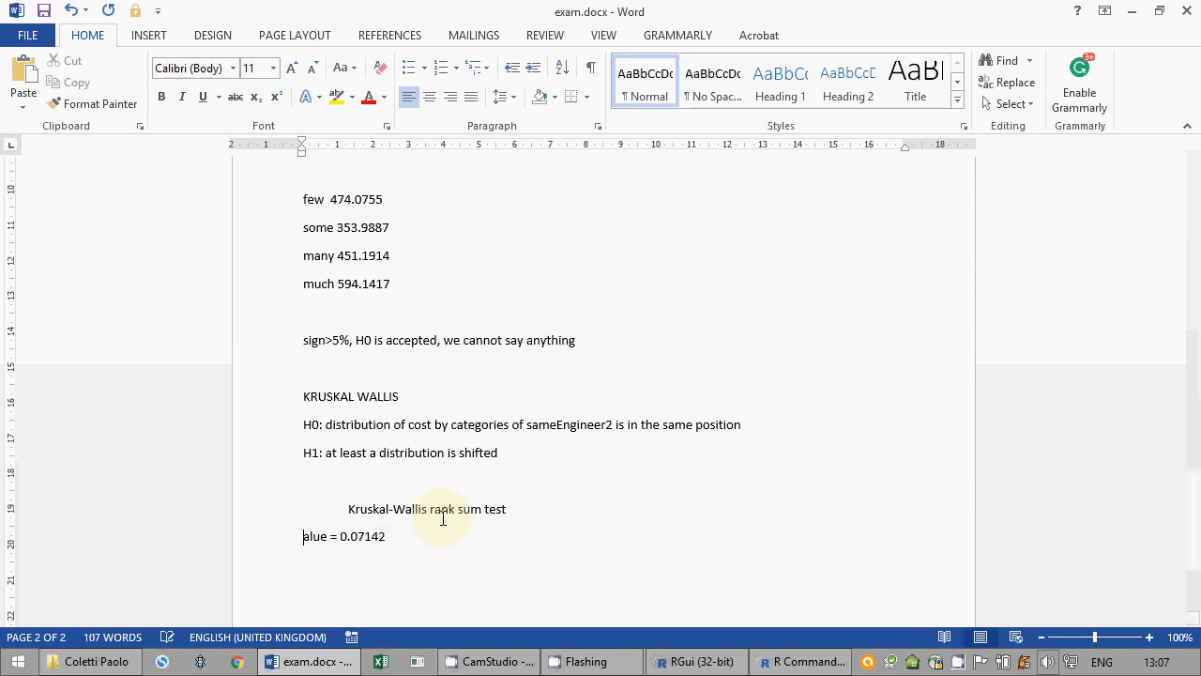
pyautogui.write('sign')
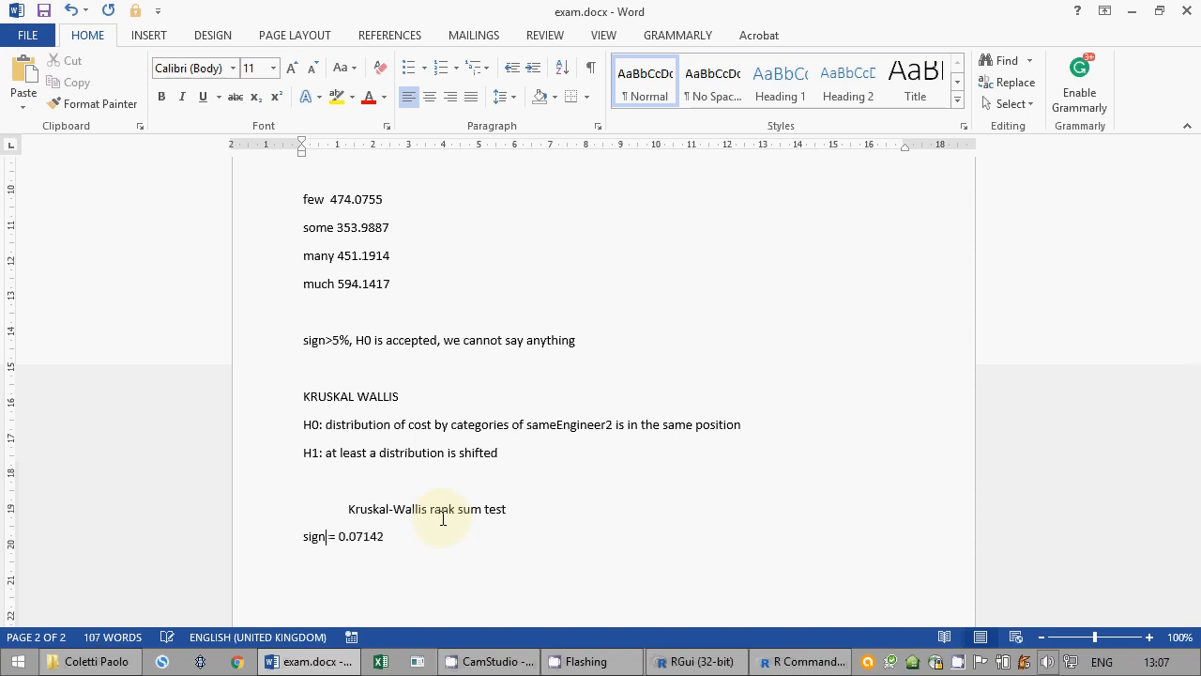
# Step: Copy the ANOVA conclusion "sign>5%, H0 is accepted, we cannot say anything" below the Kruskal-Wallis significance, add an empty line and save the document
pyautogui.press('Return')
pyautogui.click(249, 339)
pyautogui.hotkey('ctrl', 'c')
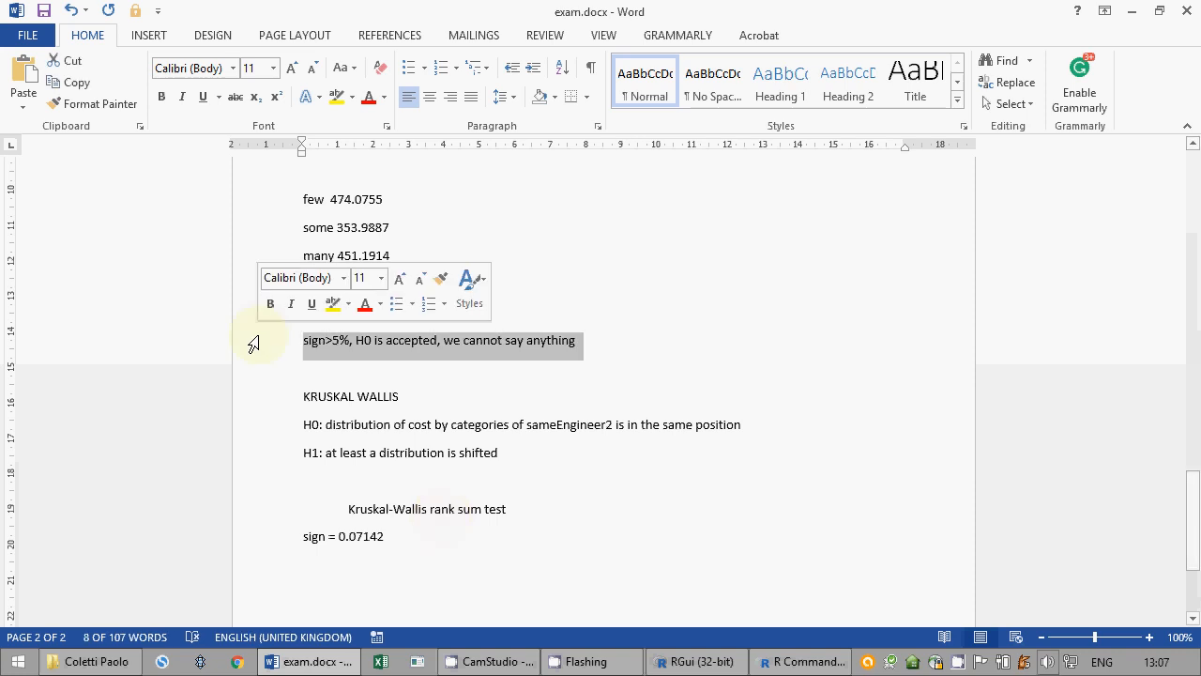
pyautogui.click(287, 564)
pyautogui.hotkey('ctrl', 'v')
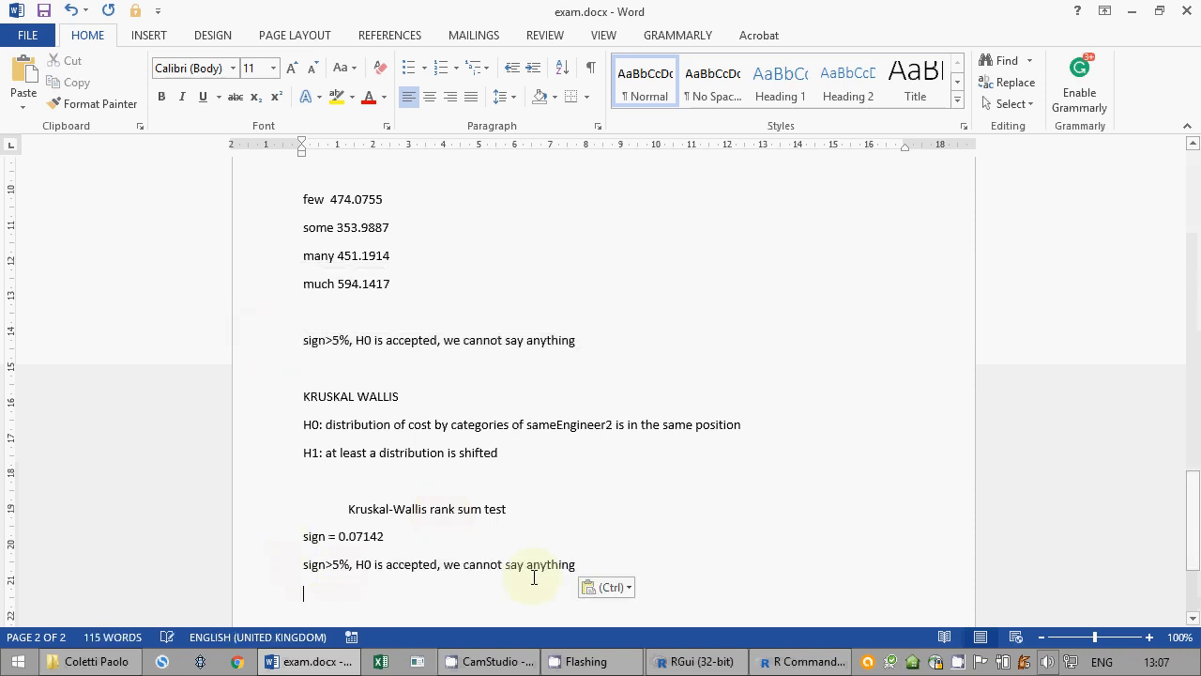
pyautogui.press('Return')
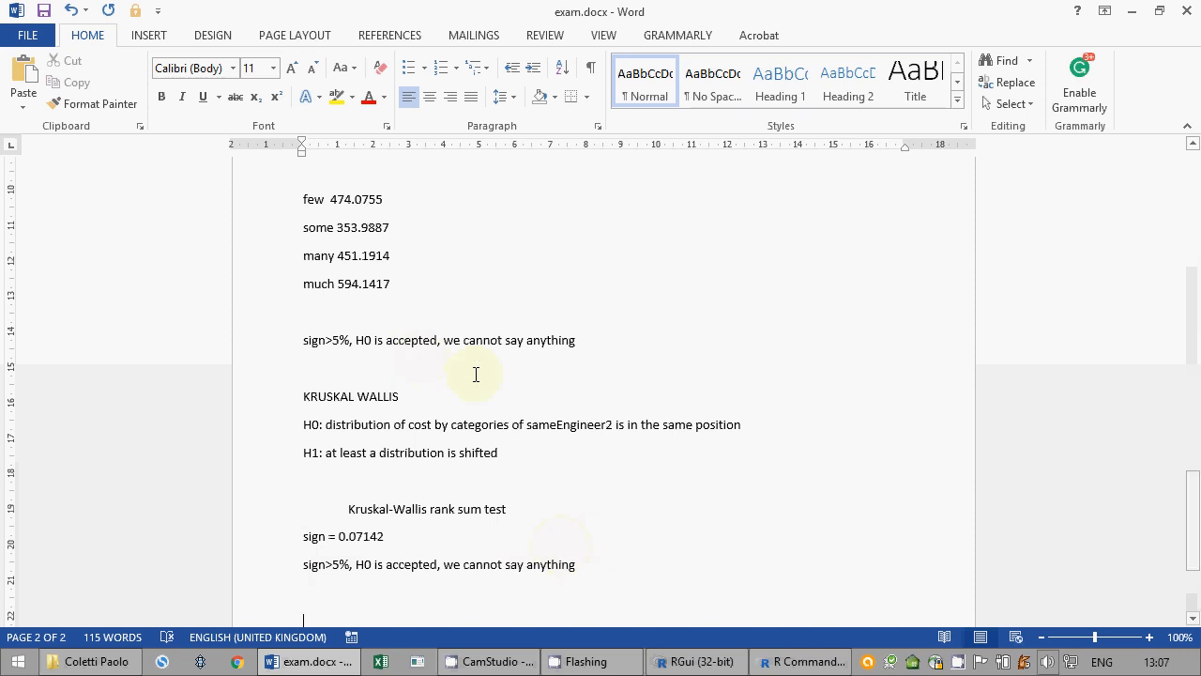
pyautogui.click(43, 10)
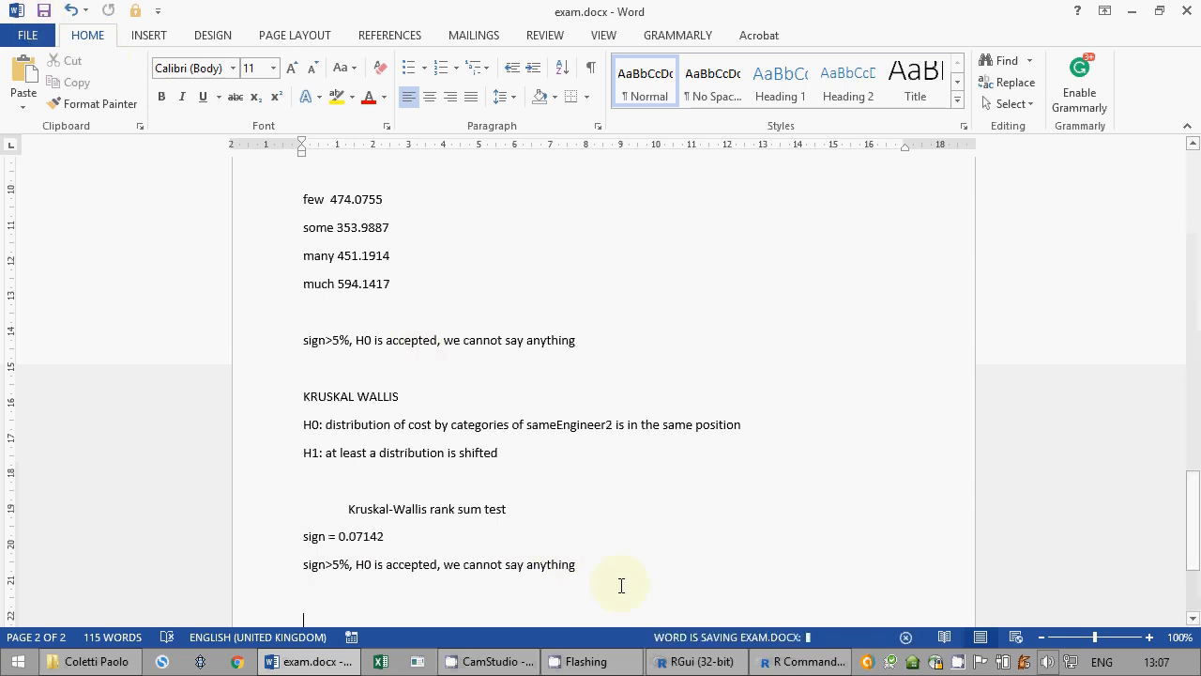
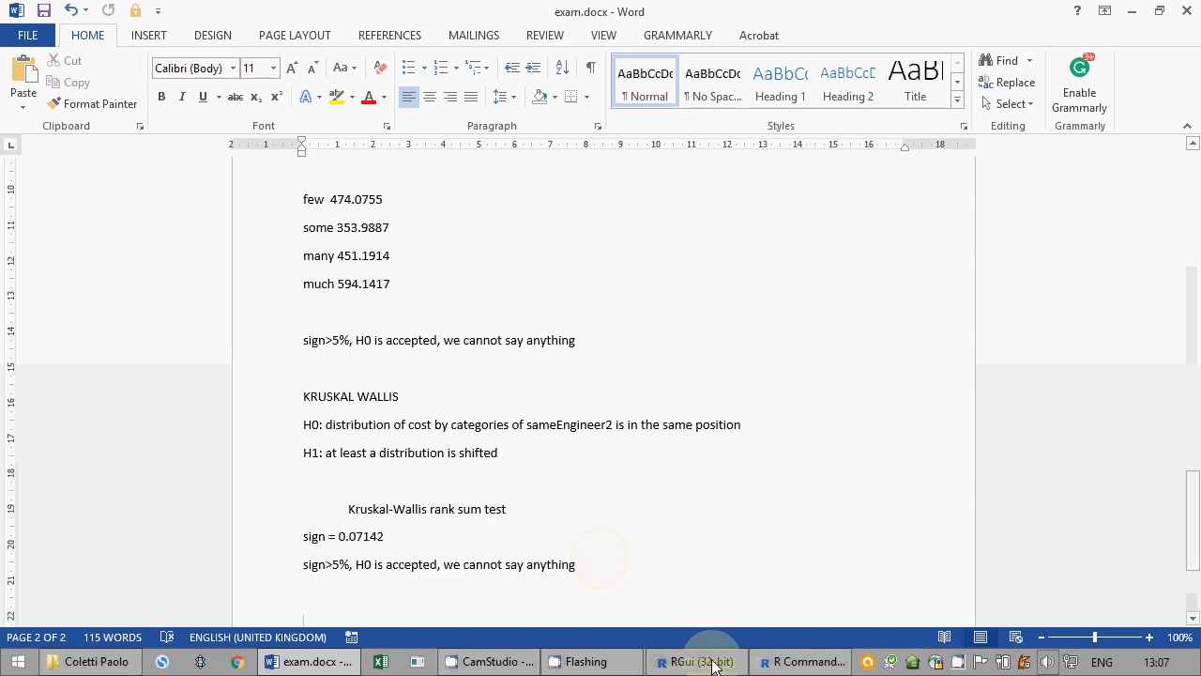
# Step: Add the heading "Student t test for one variable" below the Kruskal-Wallis conclusion and begin the next line with "H0: average of"
pyautogui.click(794, 661)
pyautogui.click(310, 662)
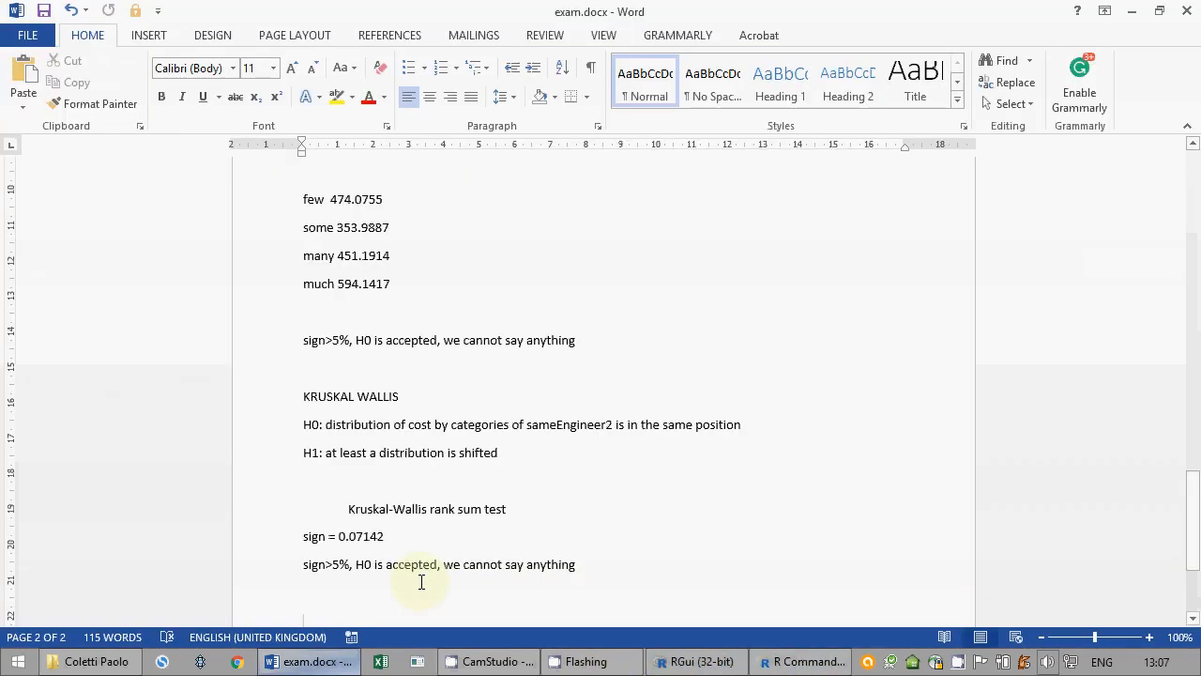
pyautogui.write('Studen')
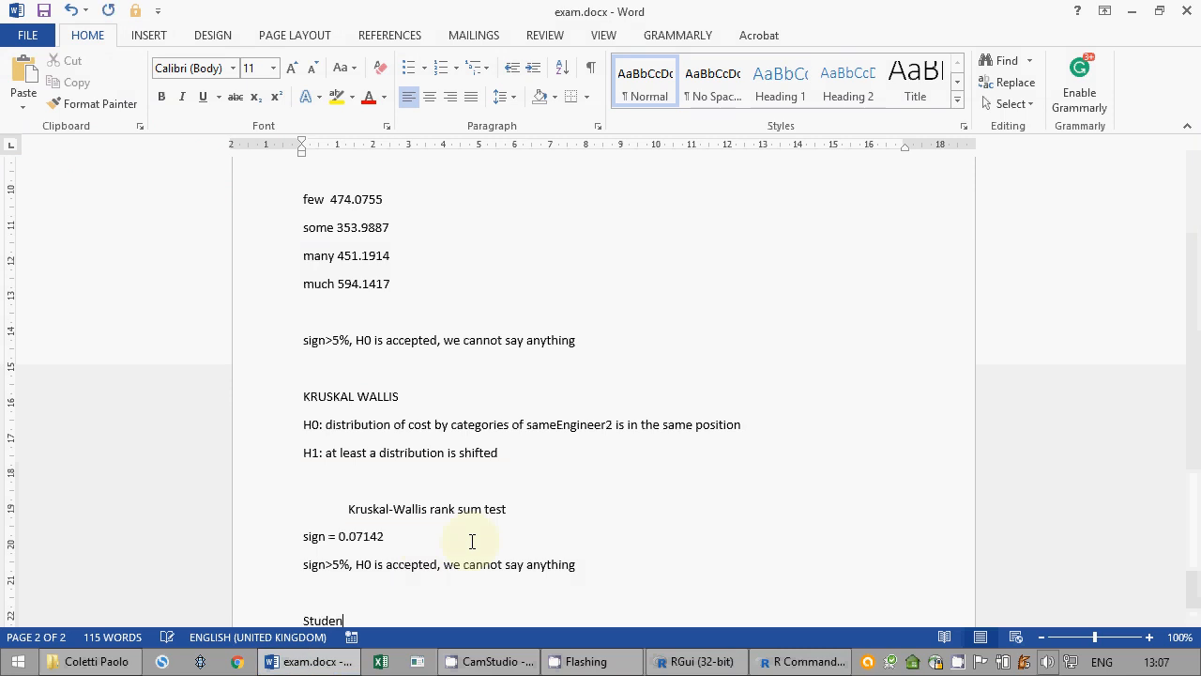
pyautogui.write('t t test for one variable')
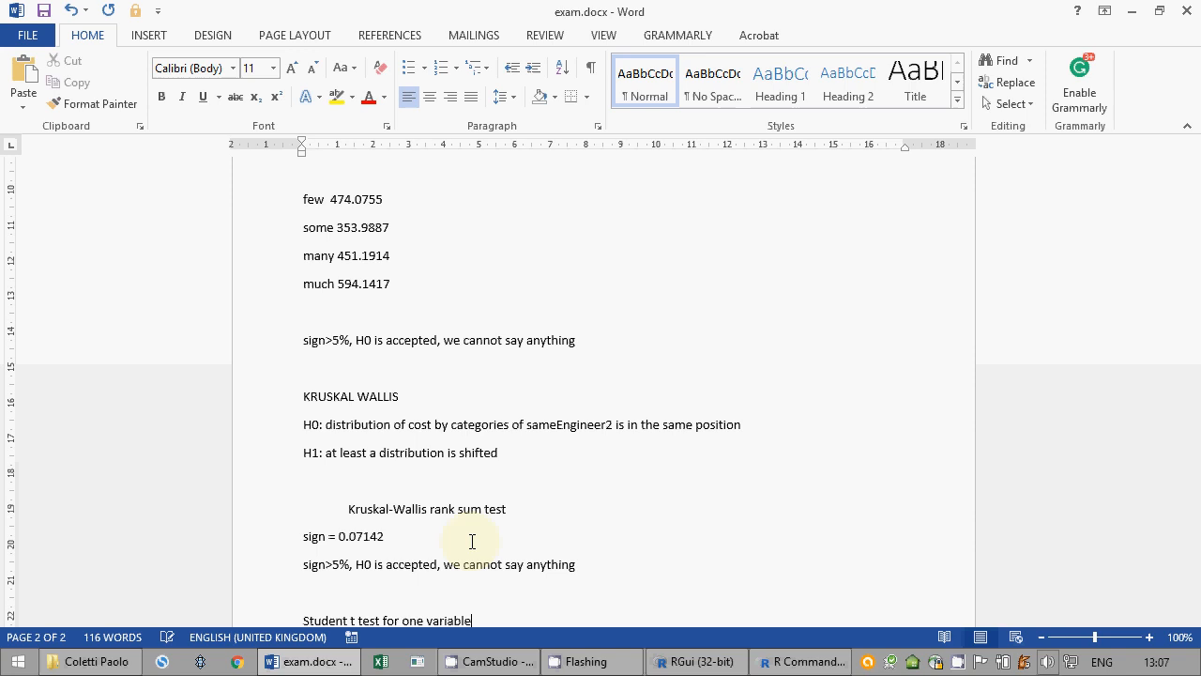
pyautogui.press('Return')
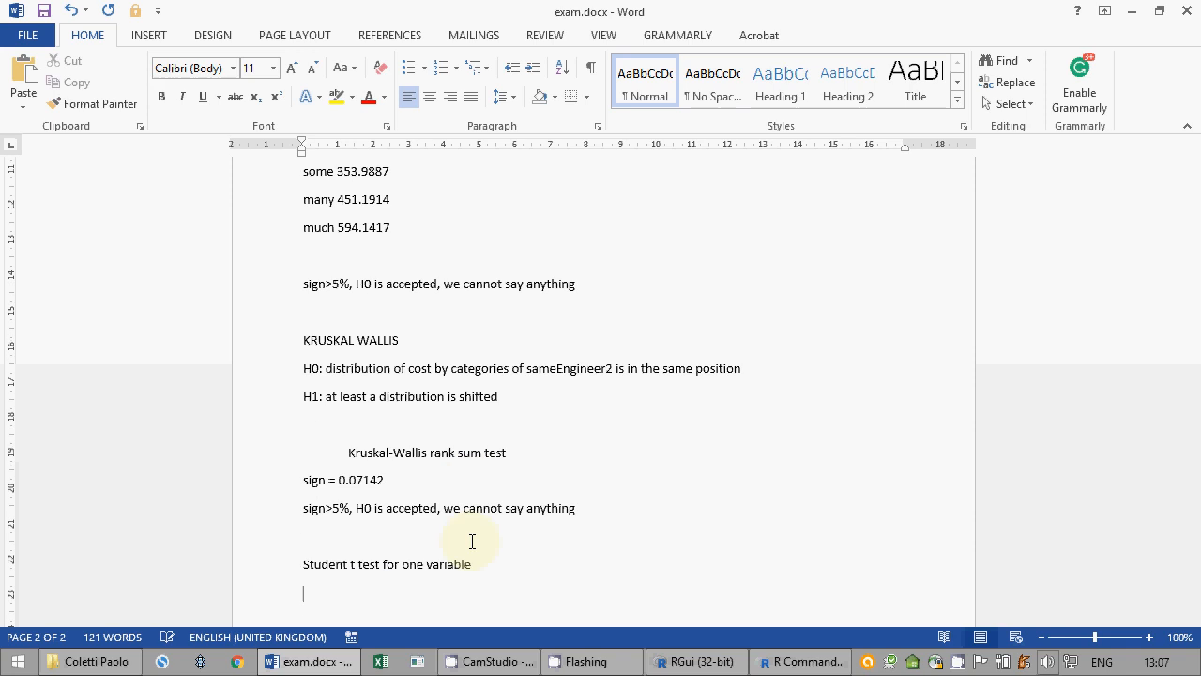
pyautogui.write('H0: average of')
# Step: Append "on the population" to the Kruskal-Wallis null hypothesis
pyautogui.scroll(1, 703, 391)
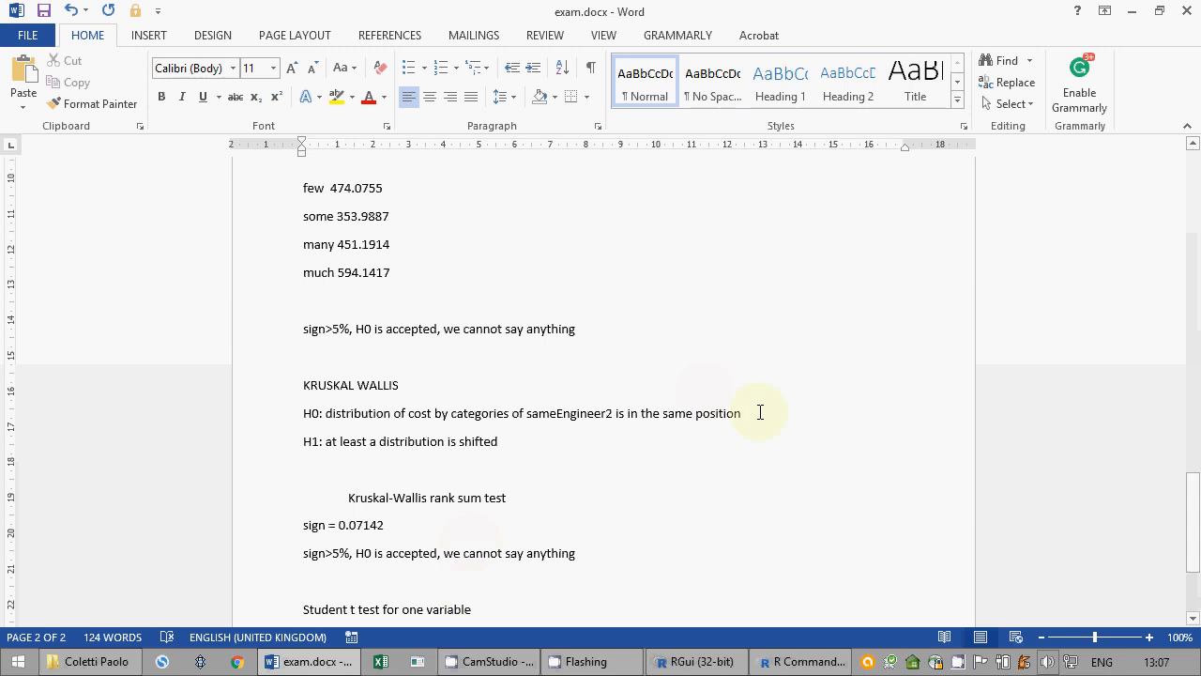
pyautogui.write('on the p')
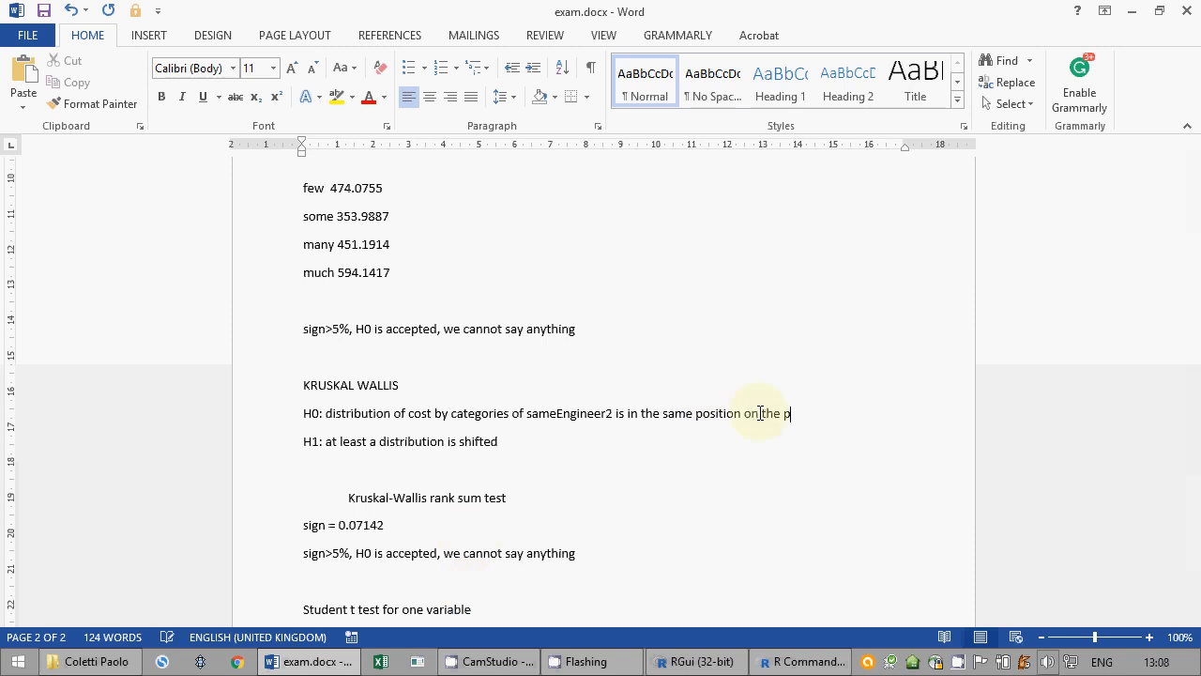
pyautogui.write('opulation')
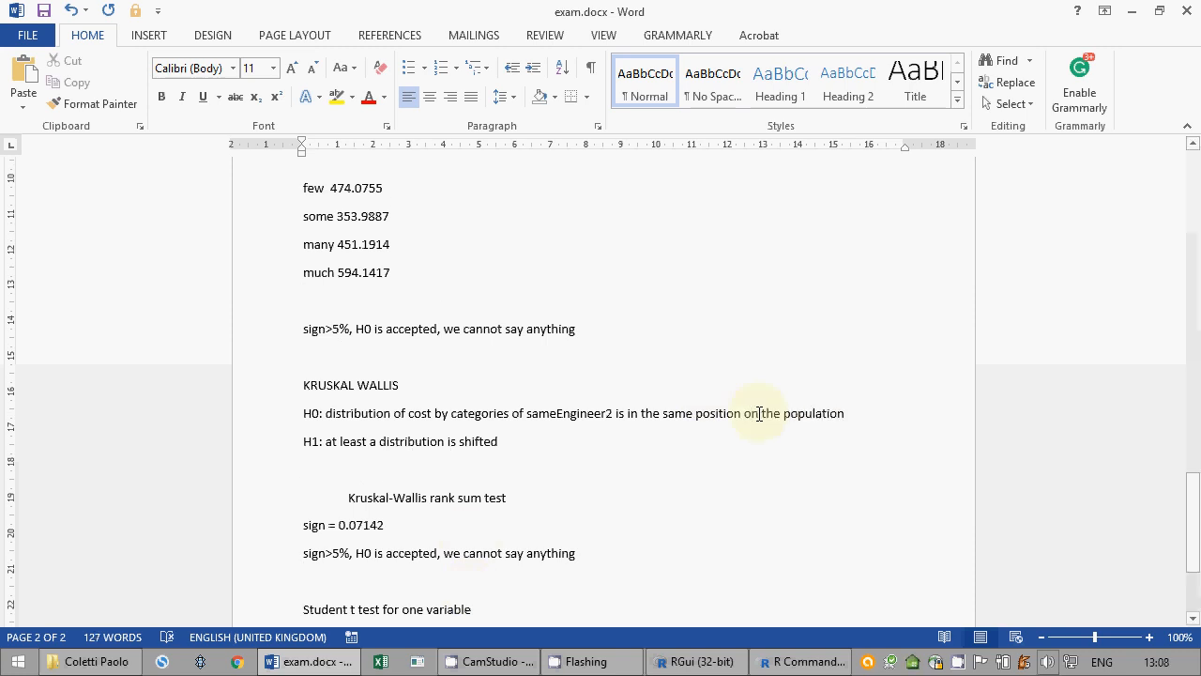
# Step: Complete the t test's null hypothesis as "H0: average of timeForPermit = 12 on the population"
pyautogui.scroll(-1, 750, 425)
pyautogui.scroll(-1, 749, 425)
pyautogui.click(538, 501)
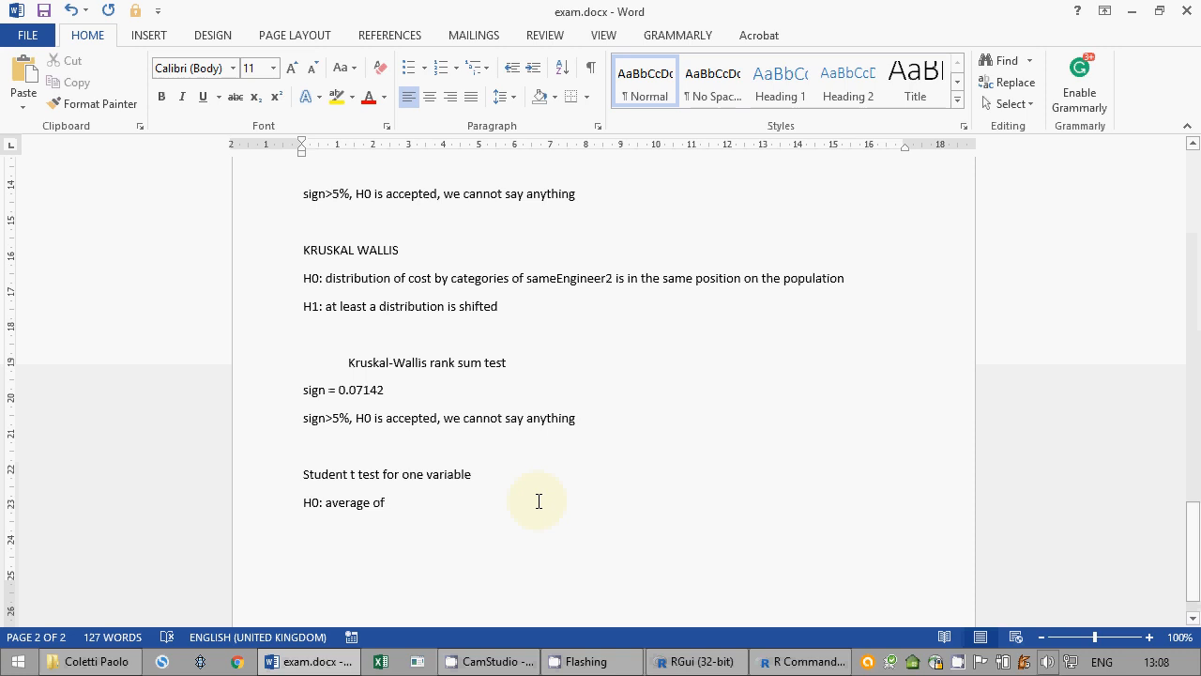
pyautogui.write('t')
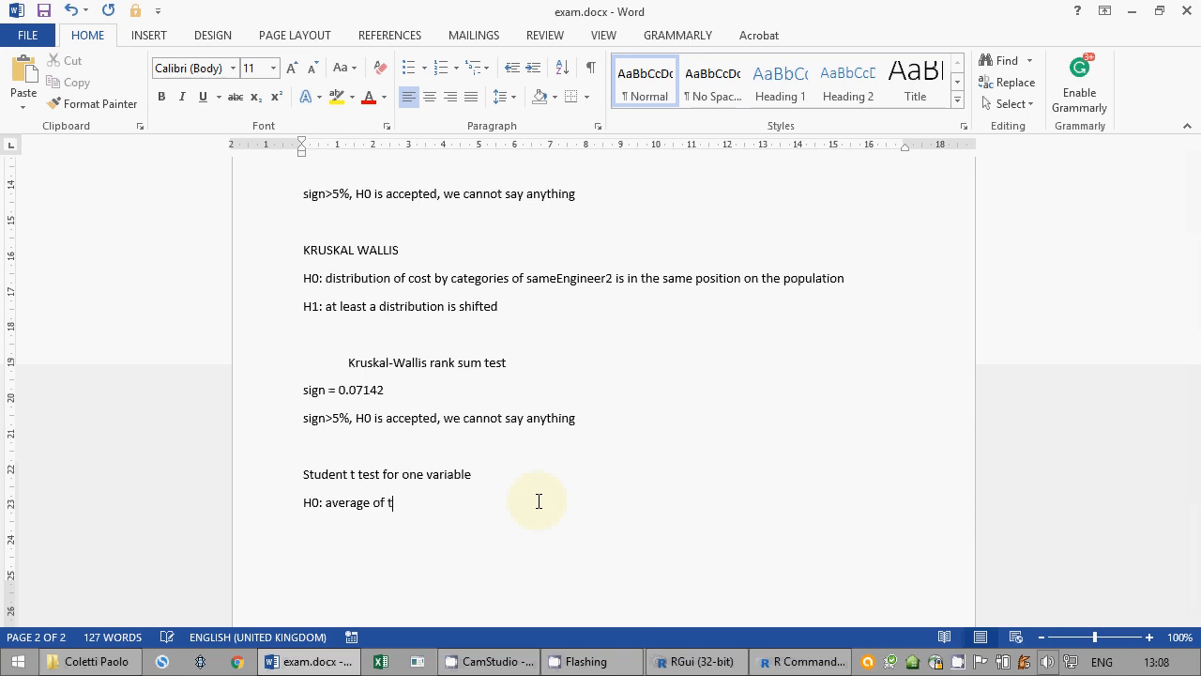
pyautogui.write('imeForPermit = 12')
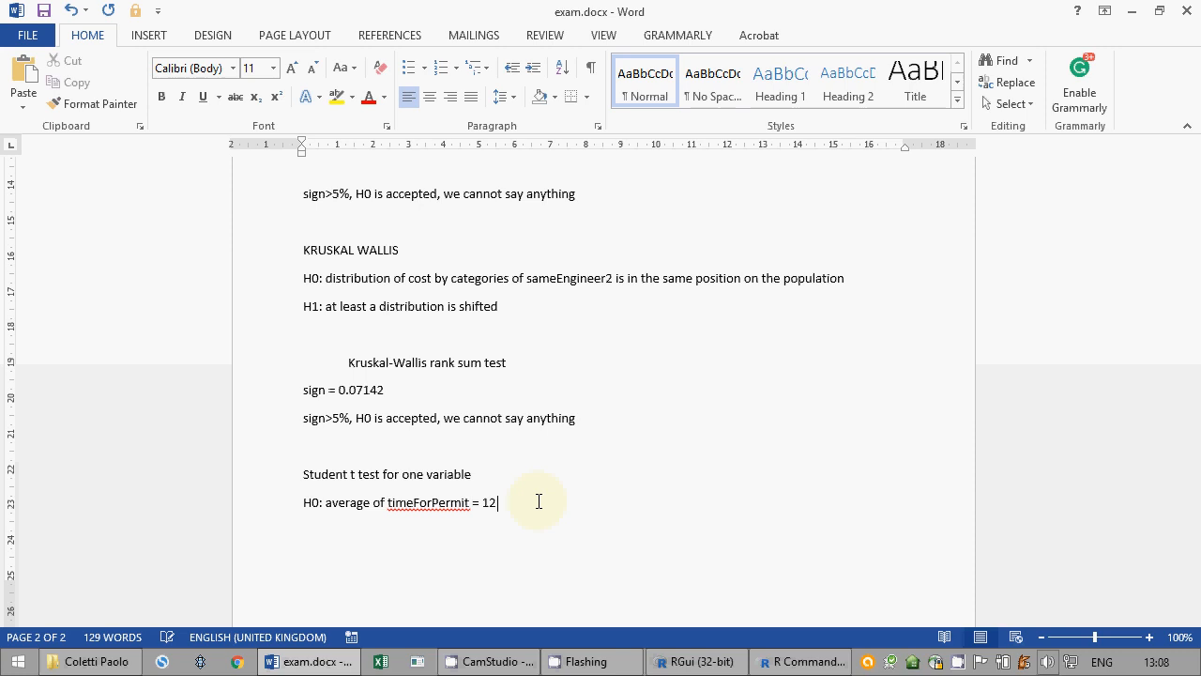
pyautogui.write(' on the population')
pyautogui.press('Return')
# Step: Duplicate the t test's H0 line and edit the copy to "H1: average of timeForPermit different from 12 on the population"
pyautogui.hotkey('shift', 'Up')
pyautogui.hotkey('ctrl', 'x')
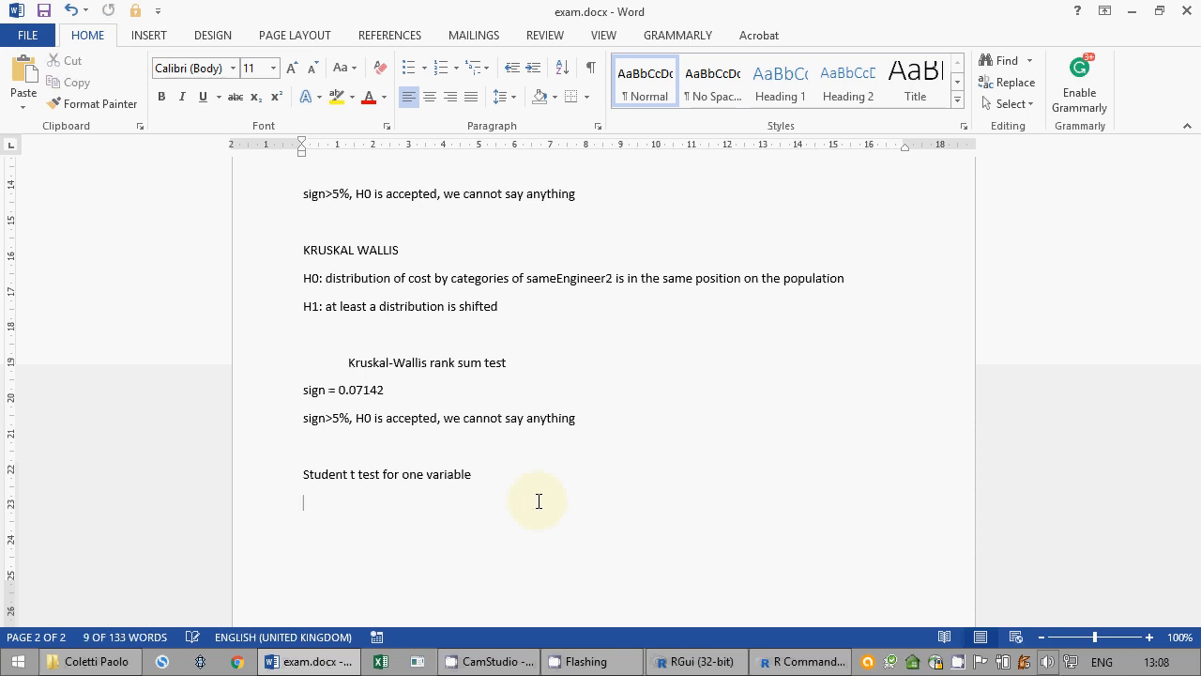
pyautogui.hotkey('ctrl', 'v')
pyautogui.hotkey('ctrl', 'v')
pyautogui.click(318, 530)
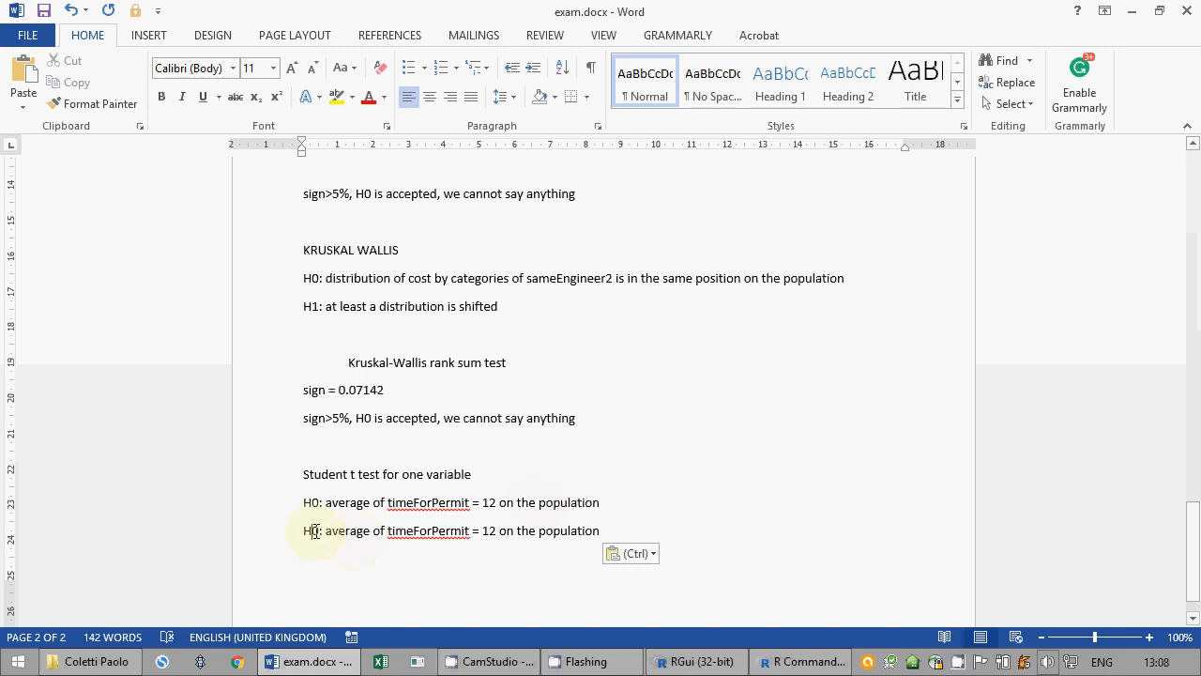
pyautogui.press('BackSpace')
pyautogui.write('1:')
pyautogui.click(479, 530)
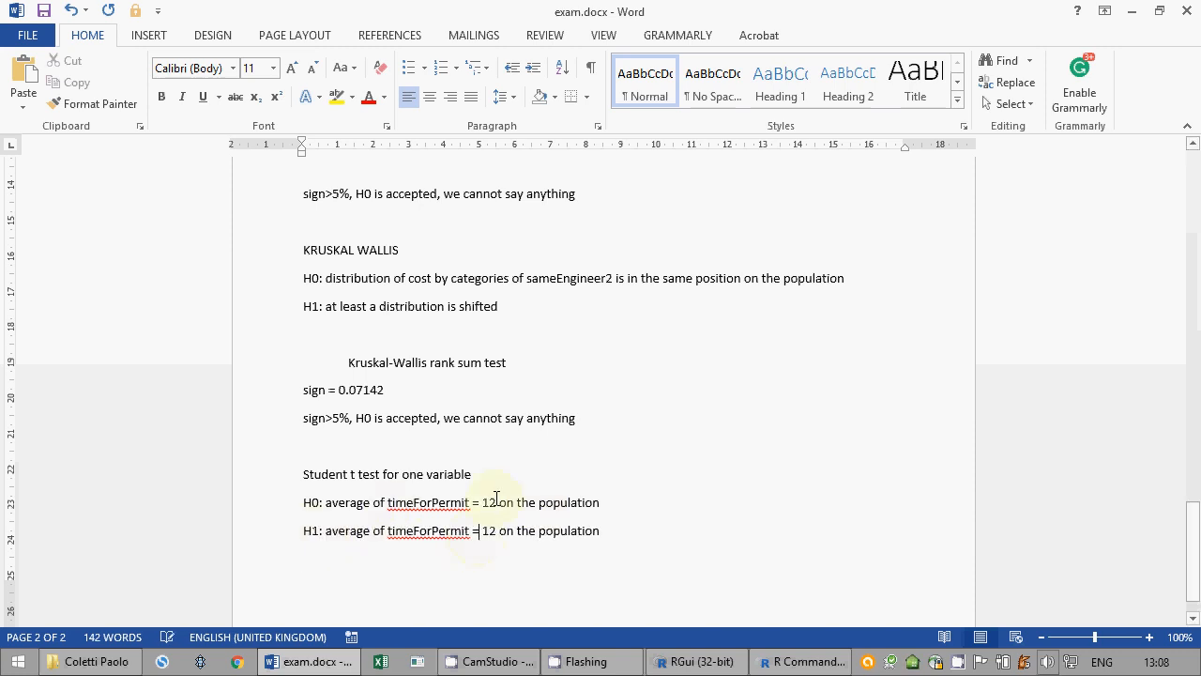
pyautogui.press('BackSpace')
pyautogui.write('different f')
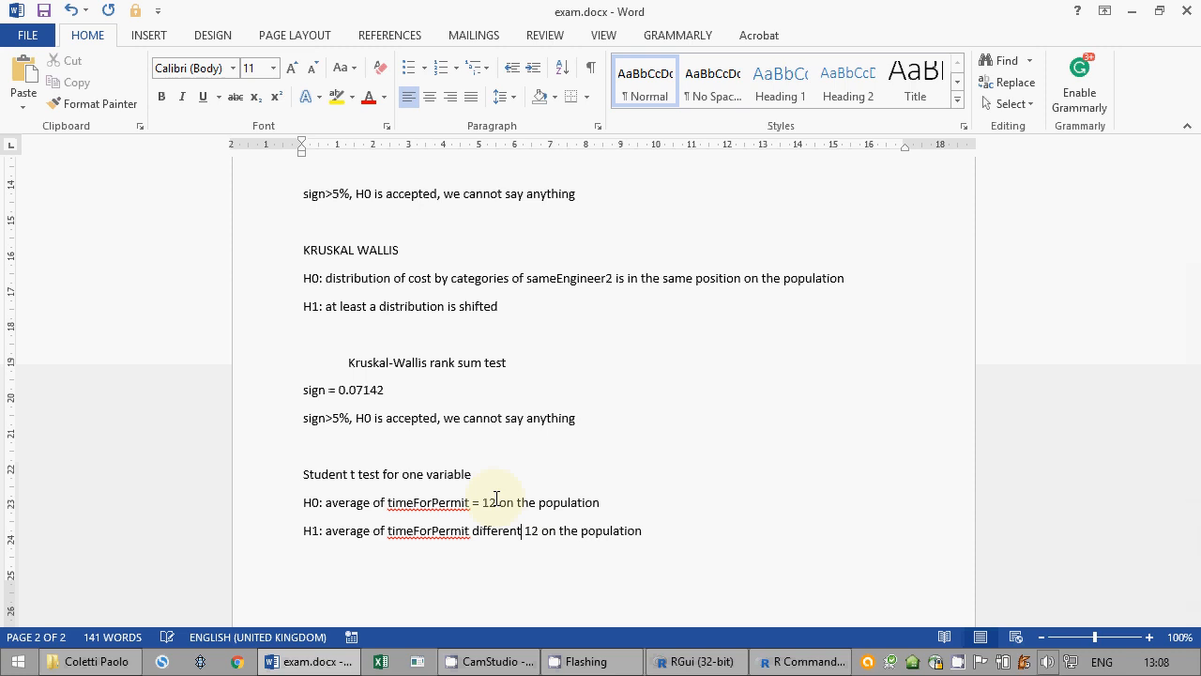
pyautogui.write('rom')
pyautogui.click(558, 566)
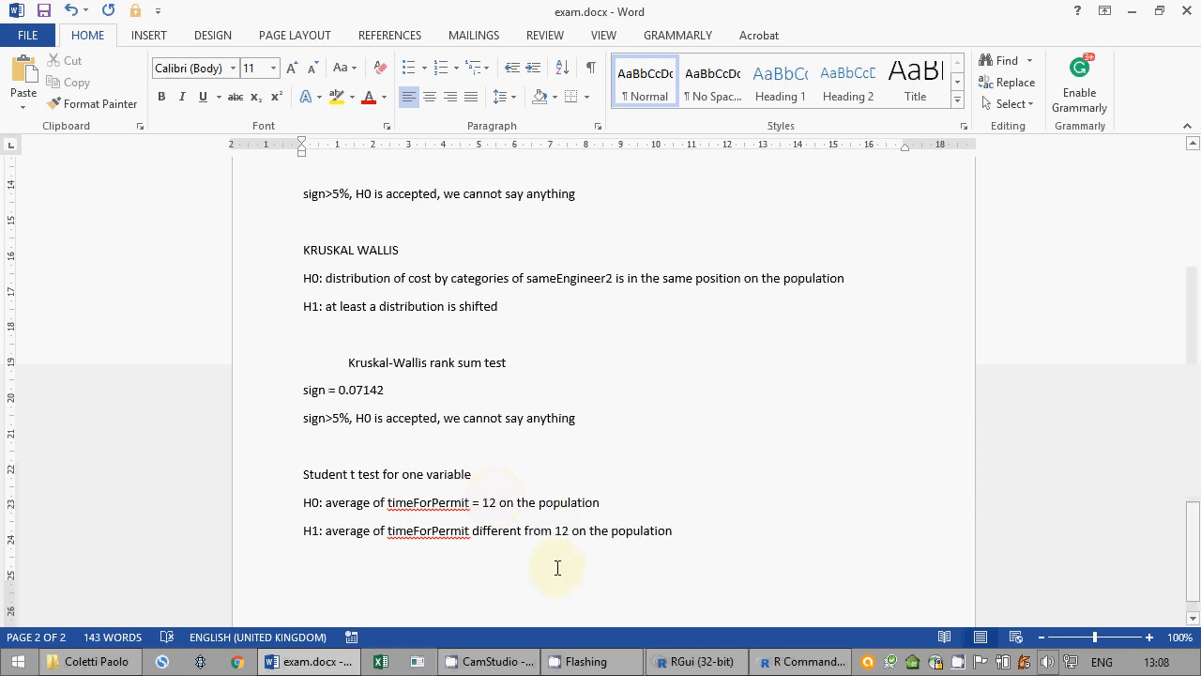
# Step: Switch to R Commander and run a two-sided single-sample t-test on timeForPermit with null hypothesis mu = 12 and confidence level .95
pyautogui.click(802, 661)
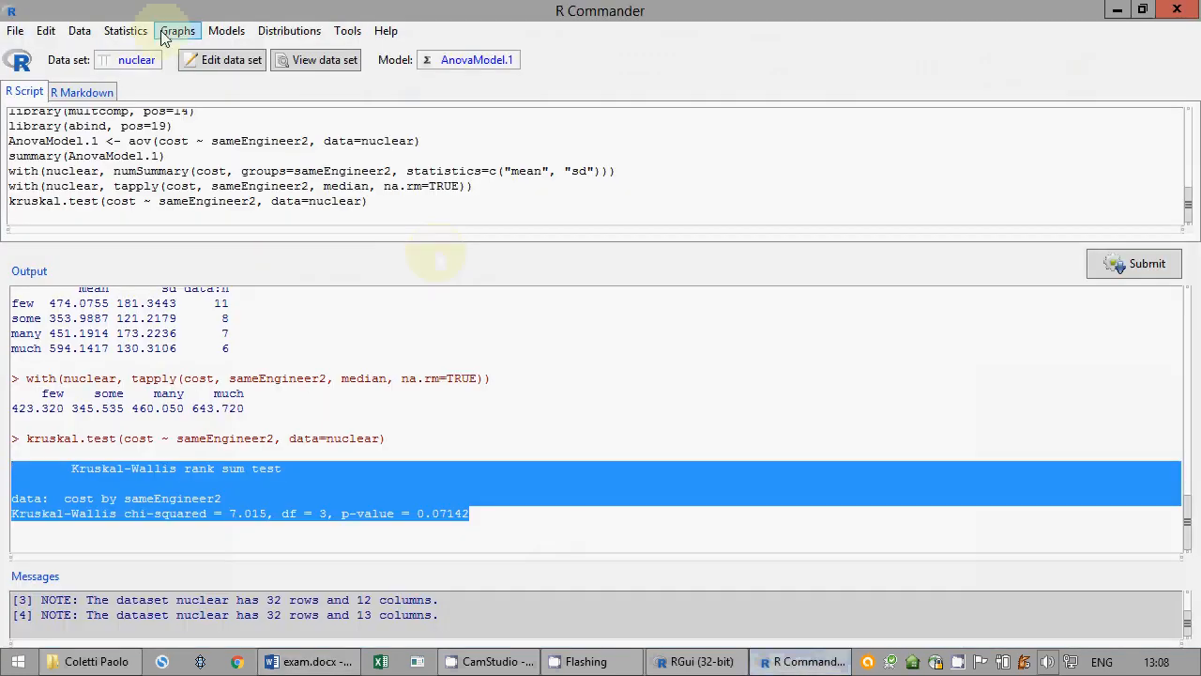
pyautogui.click(131, 34)
pyautogui.moveTo(141, 86)
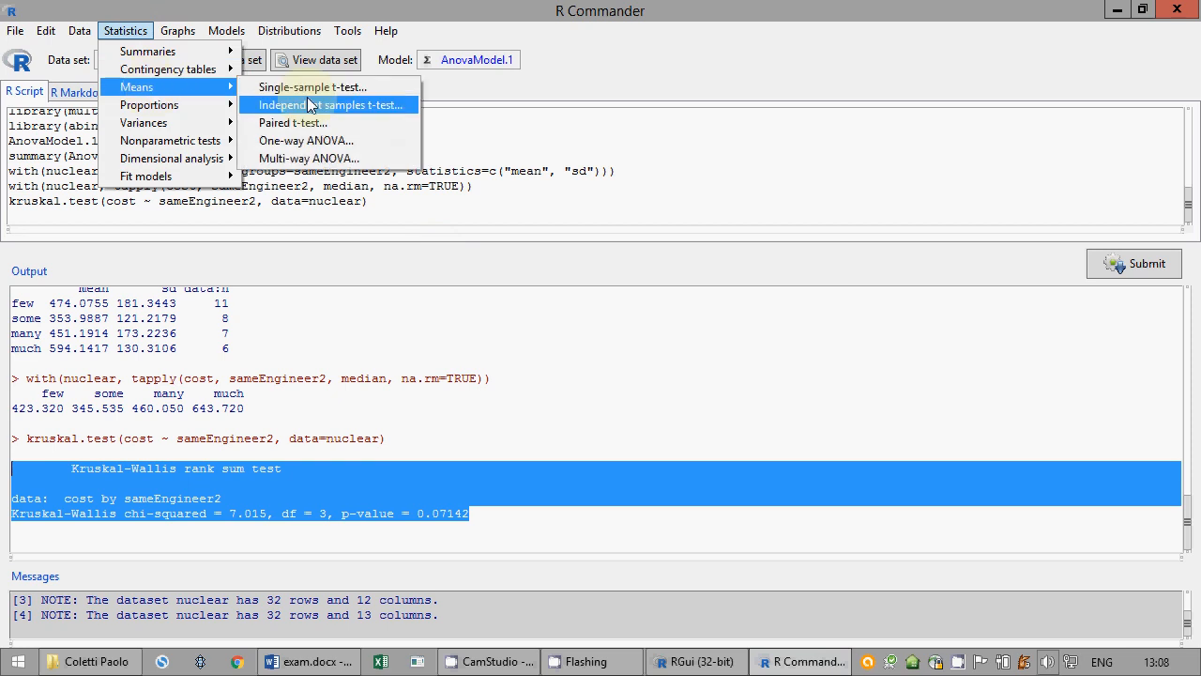
pyautogui.click(307, 93)
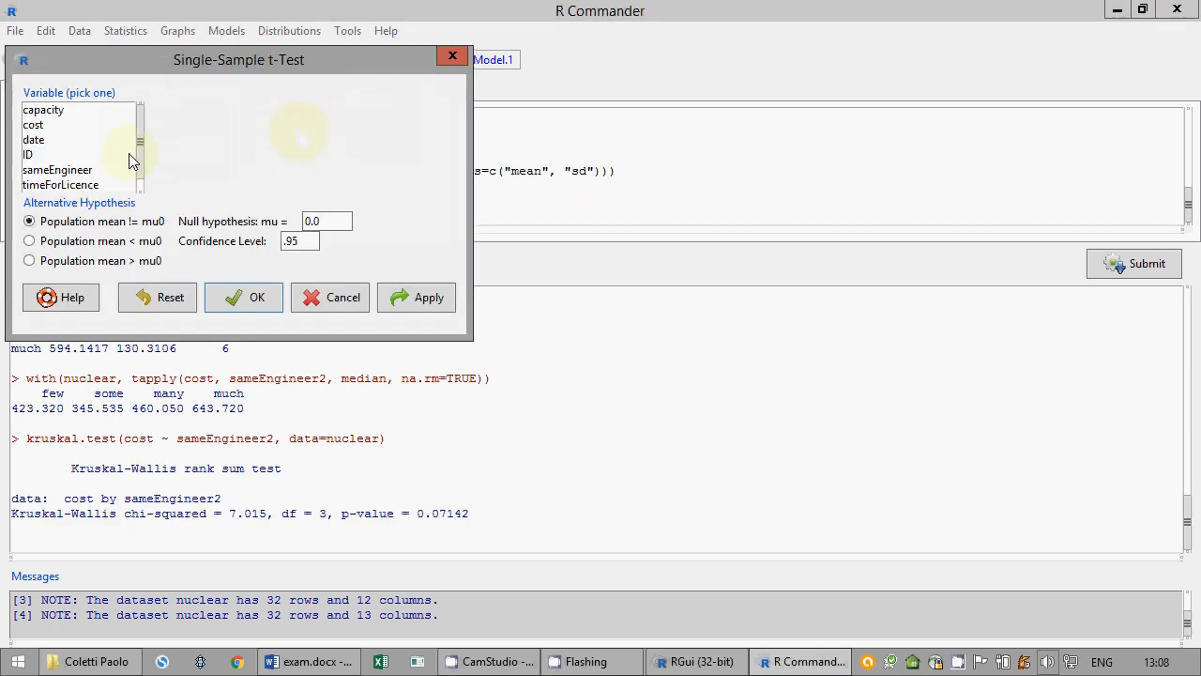
pyautogui.click(80, 125)
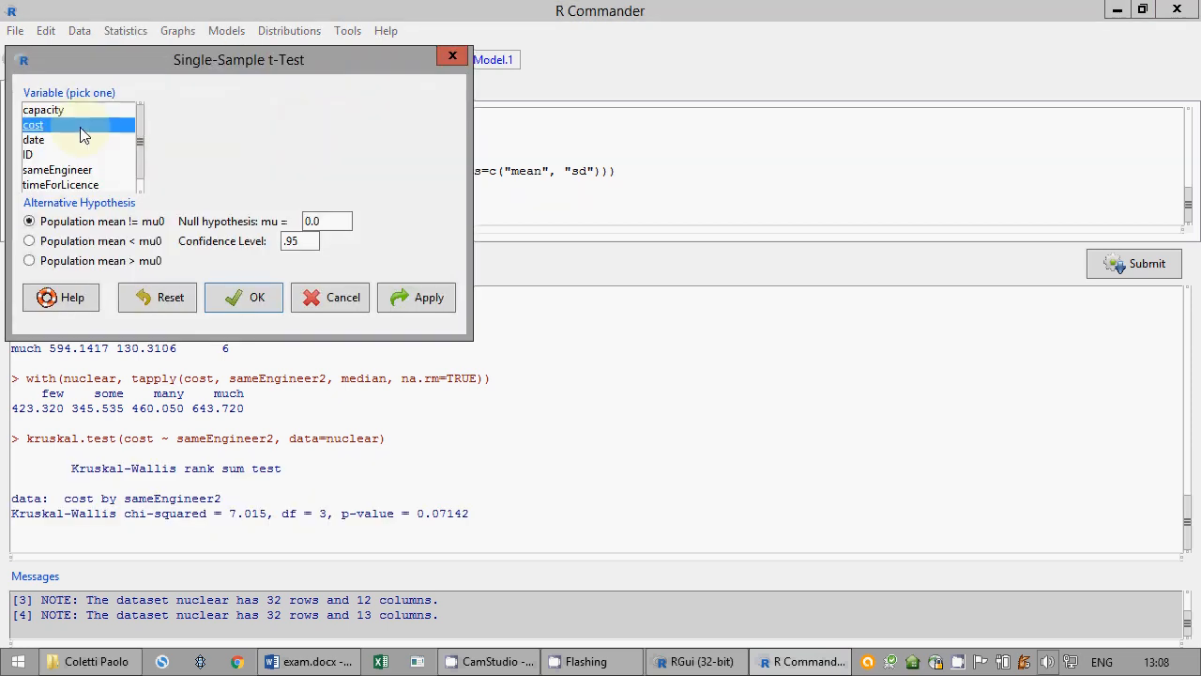
pyautogui.scroll(-1, 137, 166)
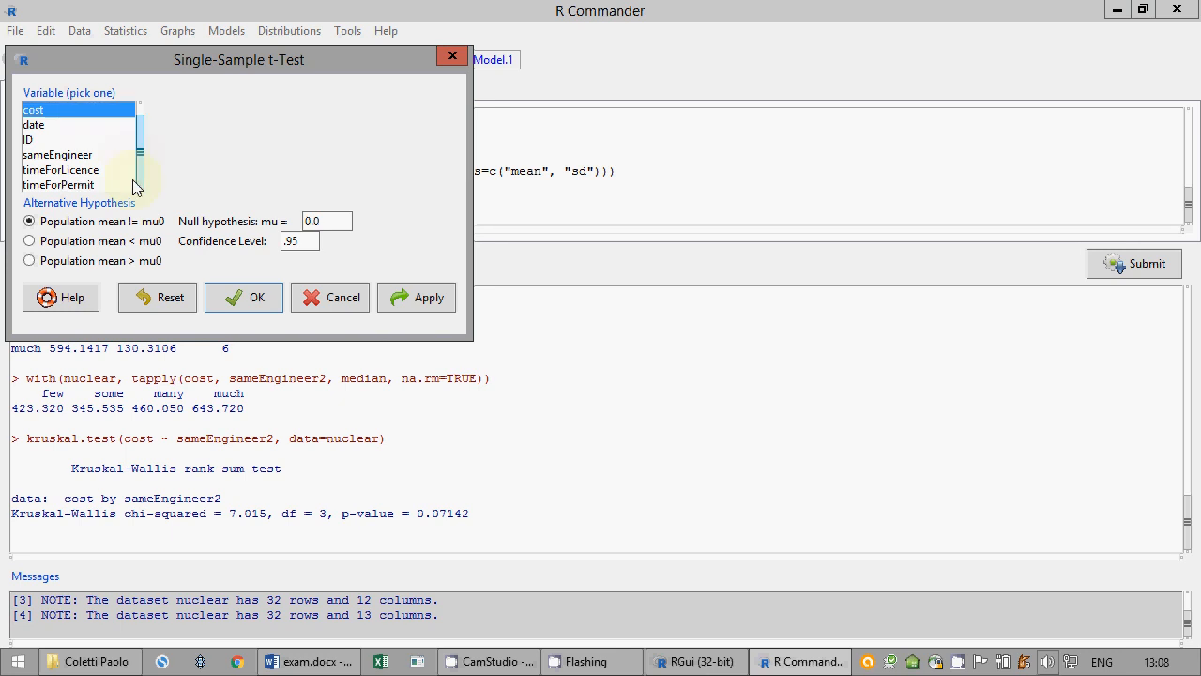
pyautogui.click(98, 185)
pyautogui.moveTo(332, 224); pyautogui.dragTo(295, 226)
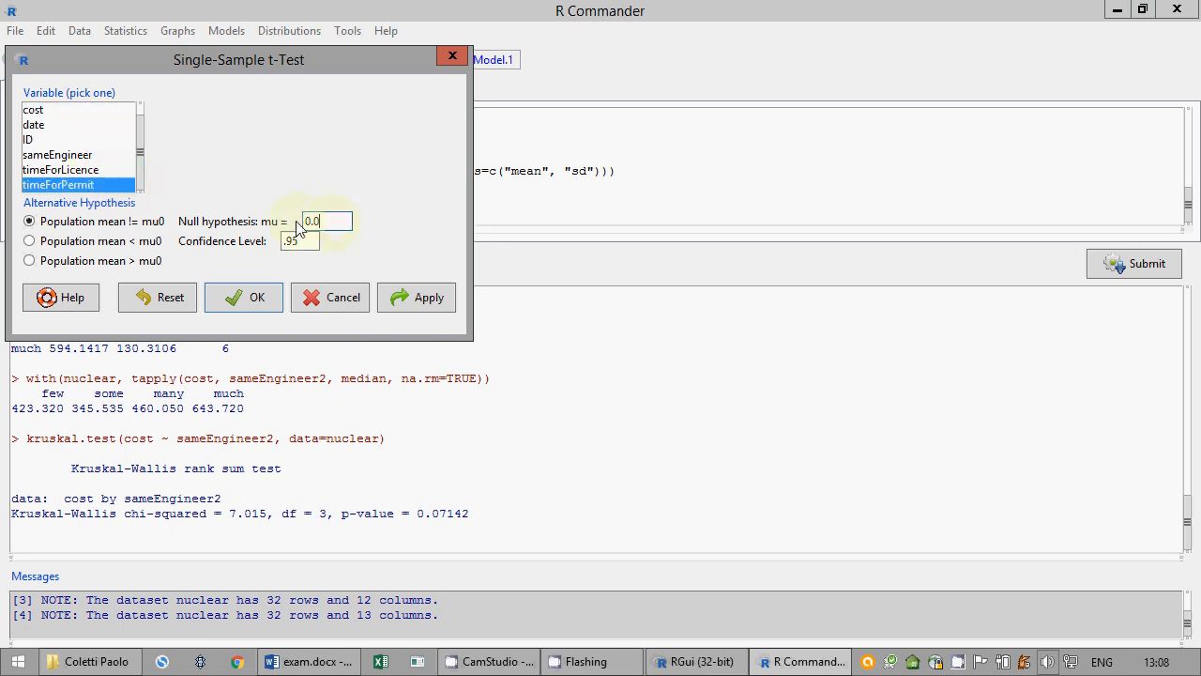
pyautogui.write('12')
pyautogui.click(240, 299)
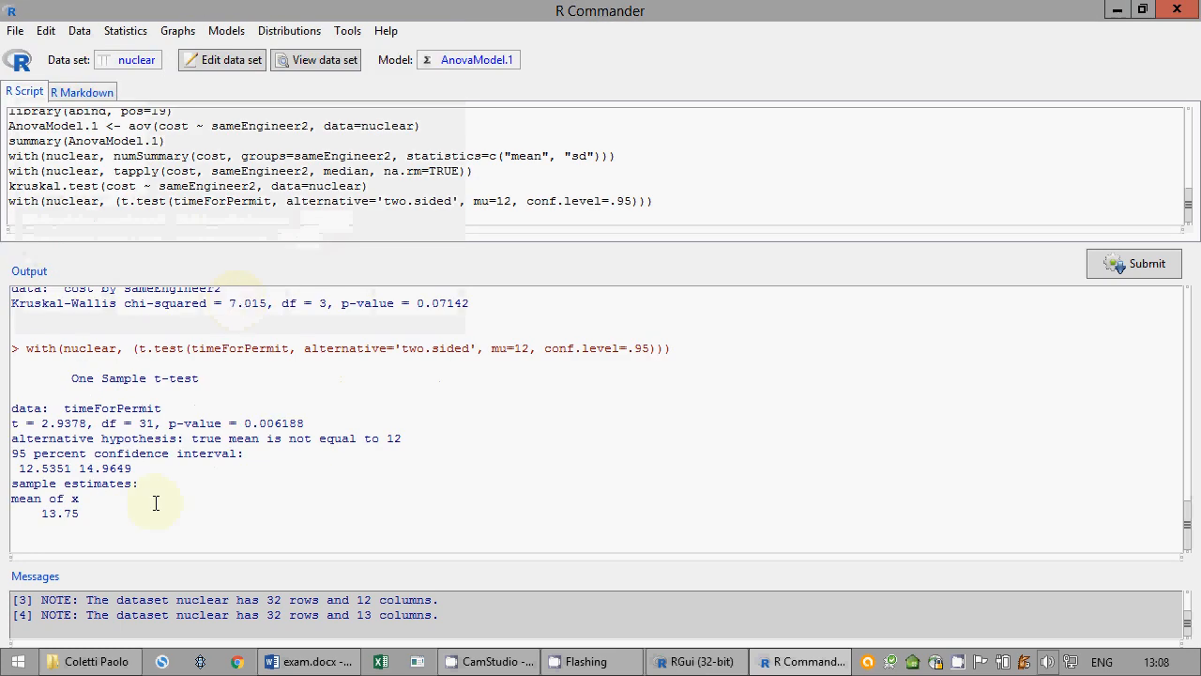
# Step: Copy the t-test output from the t statistic line through the sample mean and paste it below H1 in exam.docx in Word
pyautogui.moveTo(126, 518); pyautogui.dragTo(3, 427)
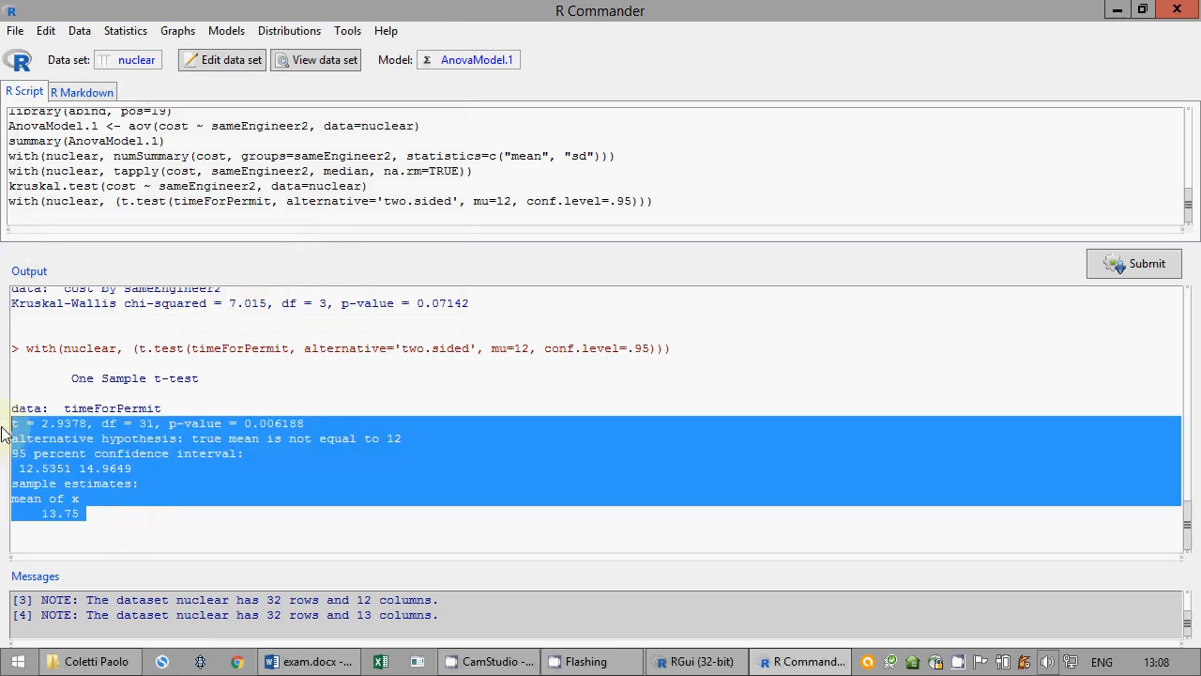
pyautogui.click(310, 662)
pyautogui.hotkey('ctrl', 'v')
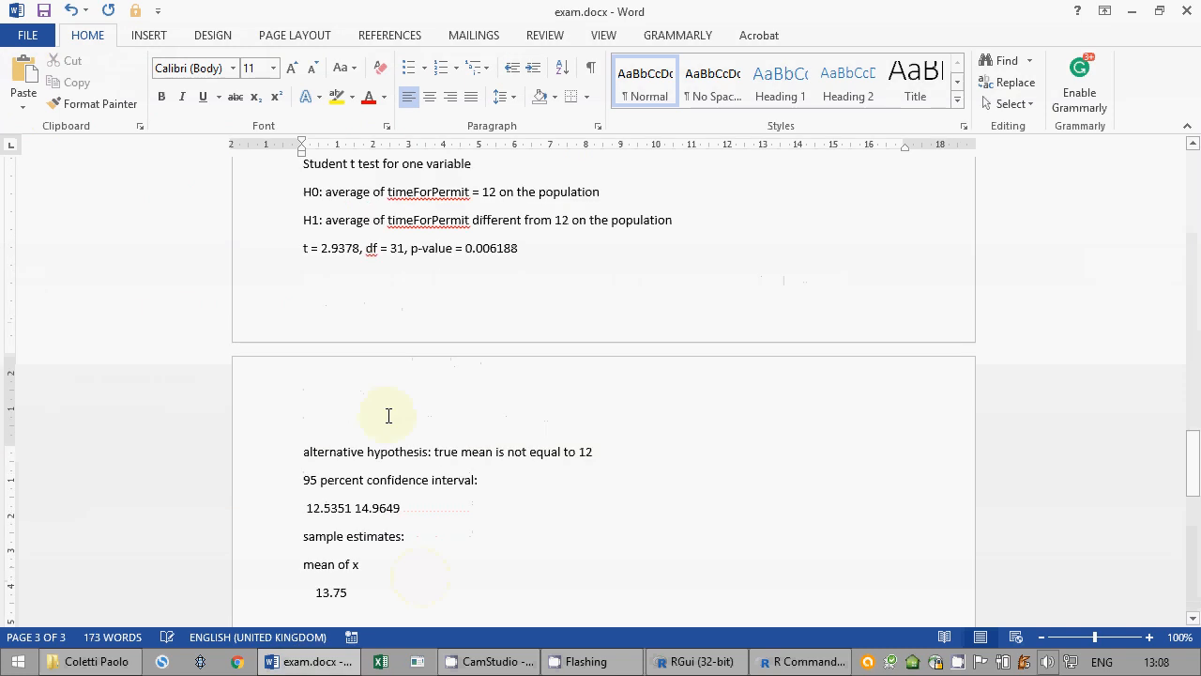
# Step: Move the t test's p-value onto its own line and replace its label "p-value" with "sign"
pyautogui.scroll(3, 388, 415)
pyautogui.click(410, 383)
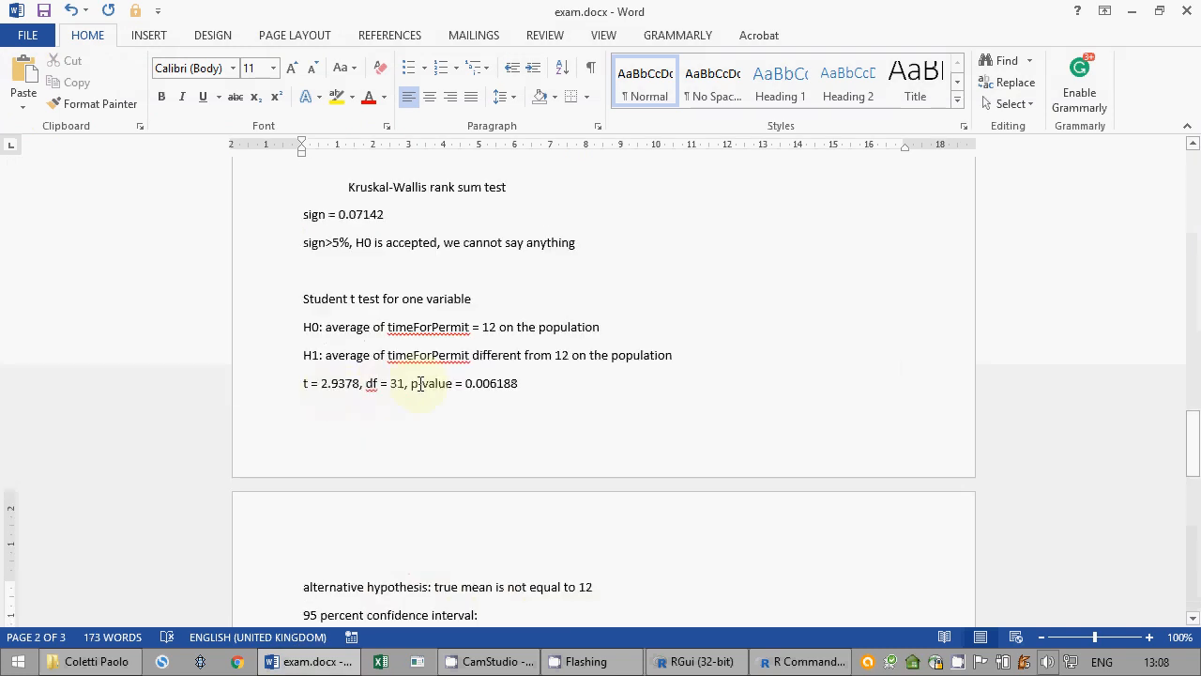
pyautogui.press('Return')
pyautogui.write('sign')
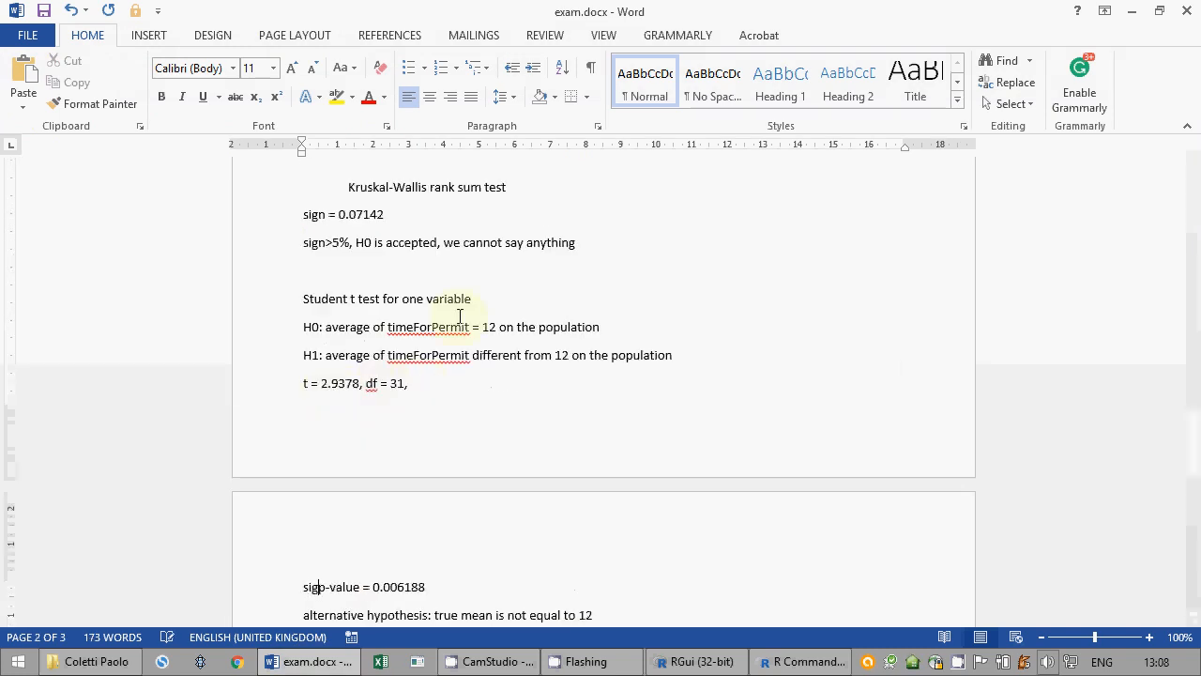
pyautogui.press('Delete')
pyautogui.press('Delete')
pyautogui.press('Delete')
pyautogui.press('Delete')
pyautogui.press('Delete')
pyautogui.press('Delete')
pyautogui.press('Delete')
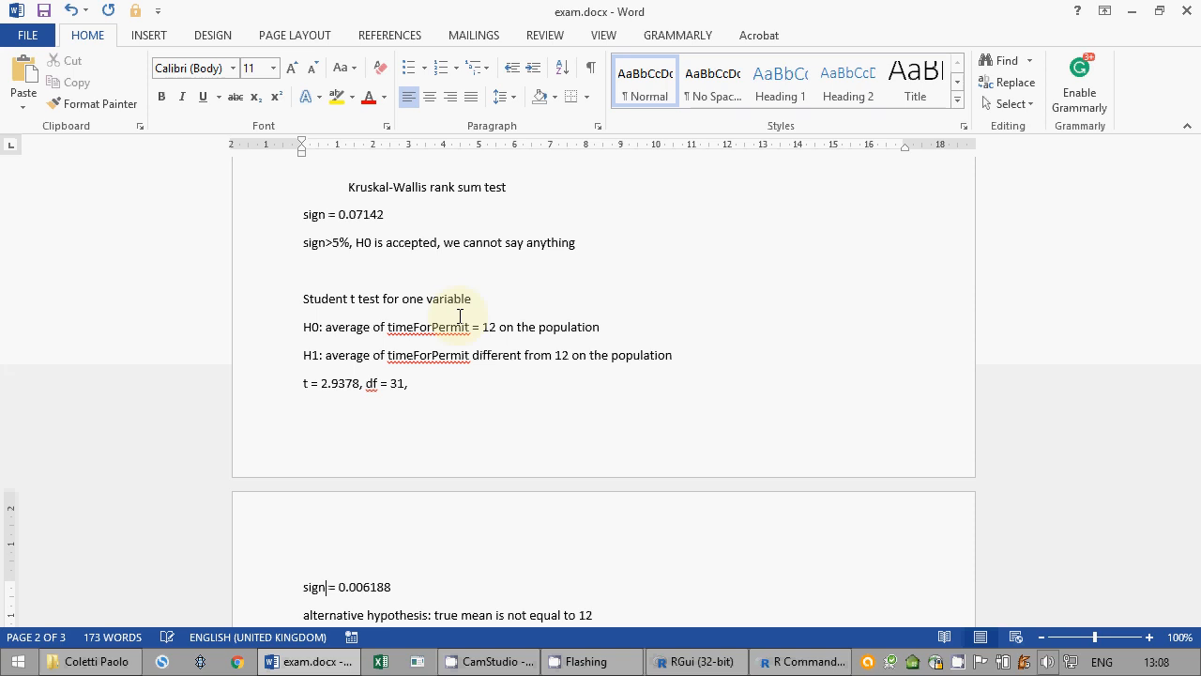
# Step: Delete the pasted t-test lines from the alternative hypothesis through "sample estimates:" and join 13.75 onto the "mean of x" line
pyautogui.scroll(-3, 298, 519)
pyautogui.moveTo(272, 480)
pyautogui.mouseDown()
pyautogui.moveTo(276, 632)
pyautogui.moveTo(250, 507)
pyautogui.moveTo(257, 474)
pyautogui.mouseUp()
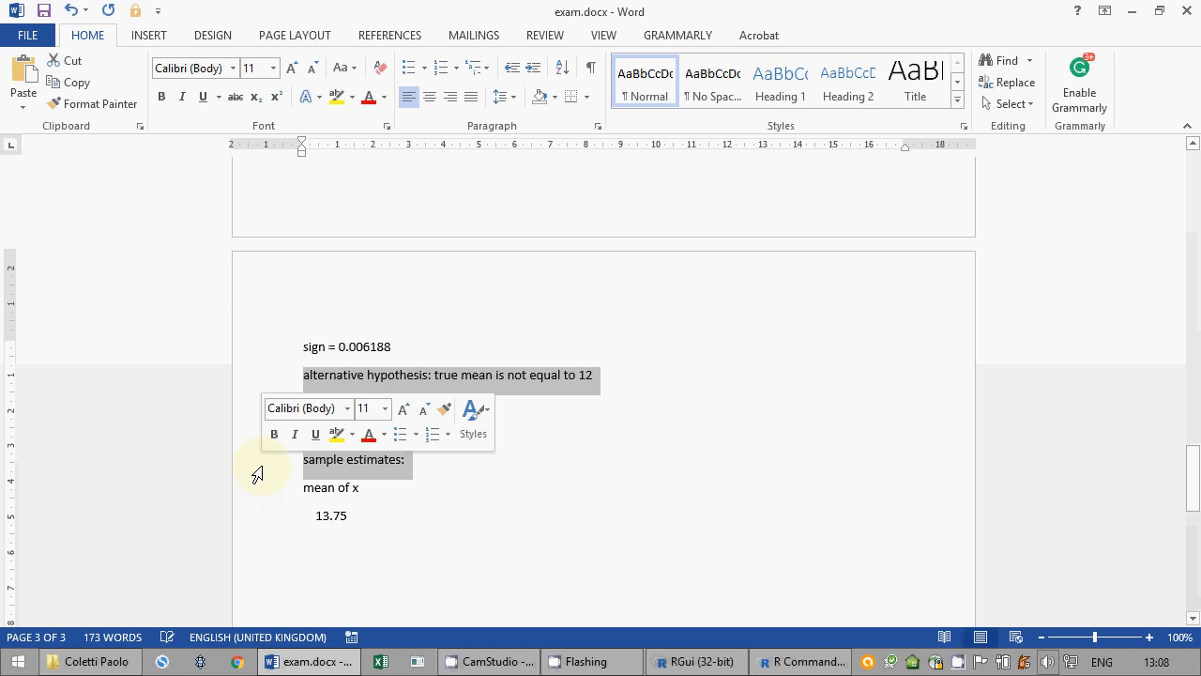
pyautogui.press('Delete')
pyautogui.press('End')
pyautogui.press('Delete')
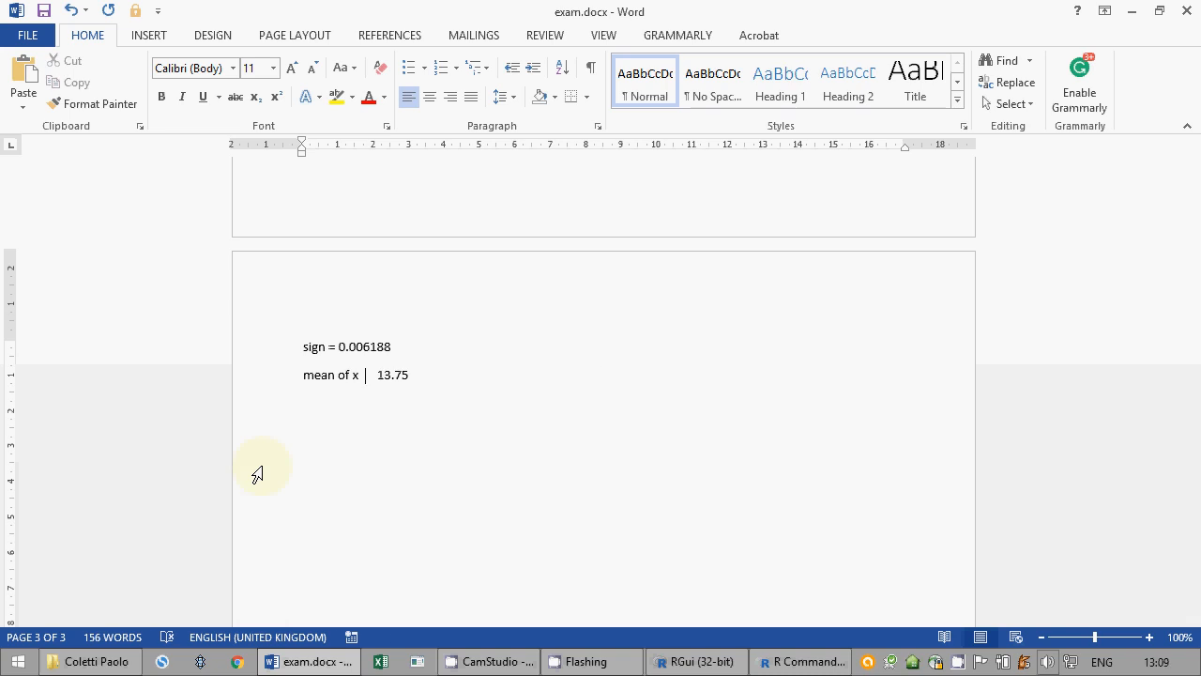
# Step: Add the word "sample" in front of "mean of x" in the t-test results
pyautogui.scroll(3, 388, 400)
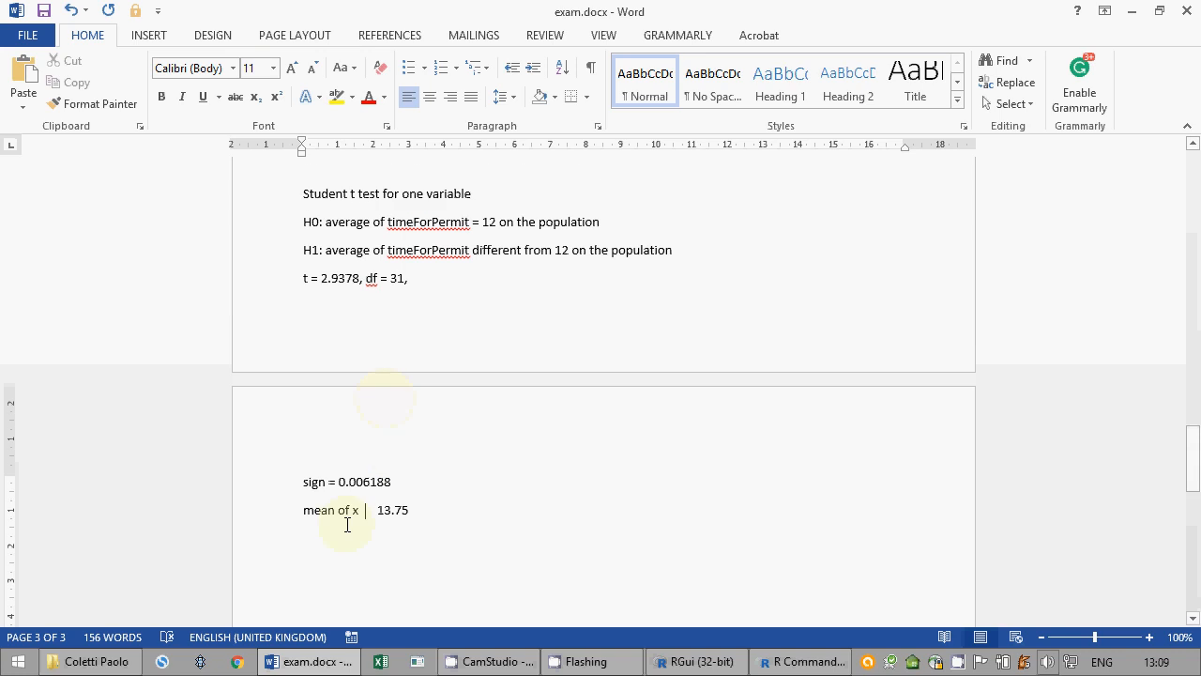
pyautogui.click(277, 522)
pyautogui.click(304, 511)
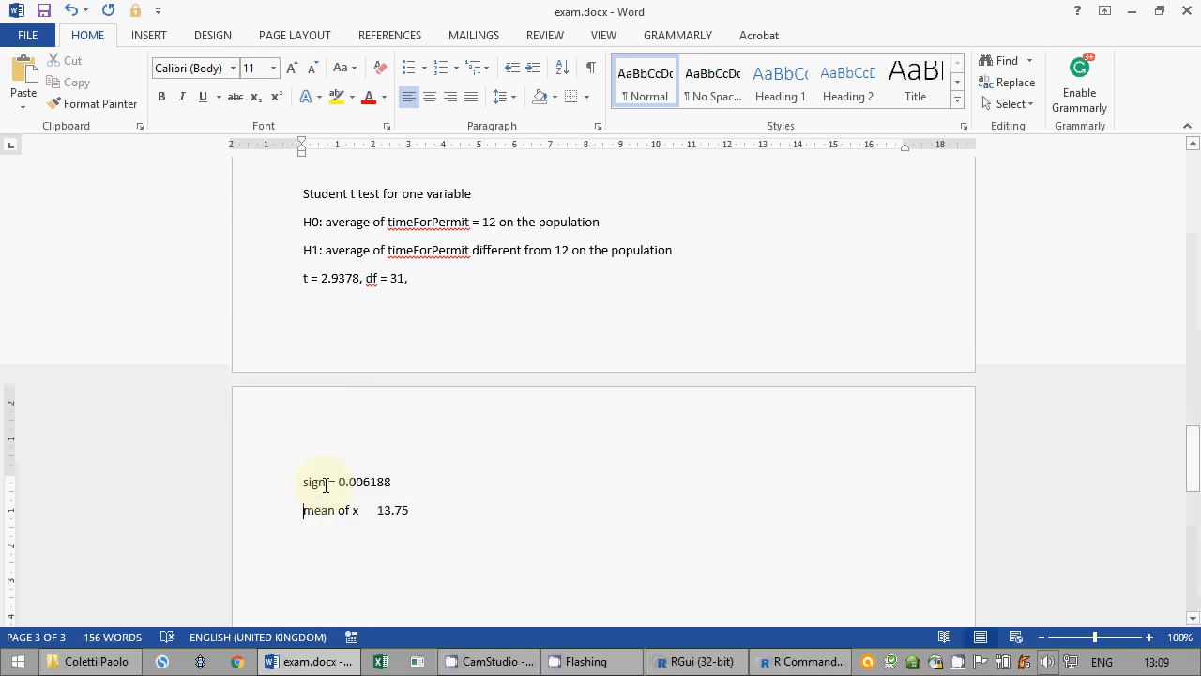
pyautogui.write('same')
pyautogui.press('BackSpace')
pyautogui.press('BackSpace')
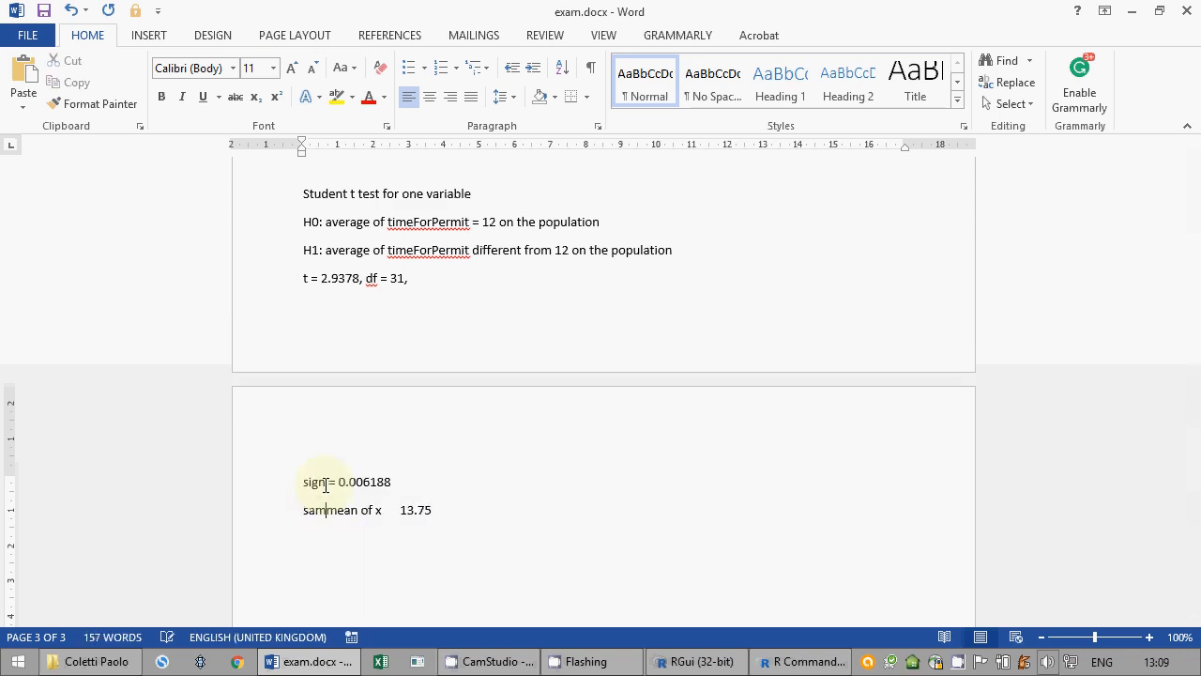
pyautogui.write('ple')
# Step: Replace "x" in the sample mean line with "timePermit =" and remove the surplus spaces before 13.75
pyautogui.click(402, 510)
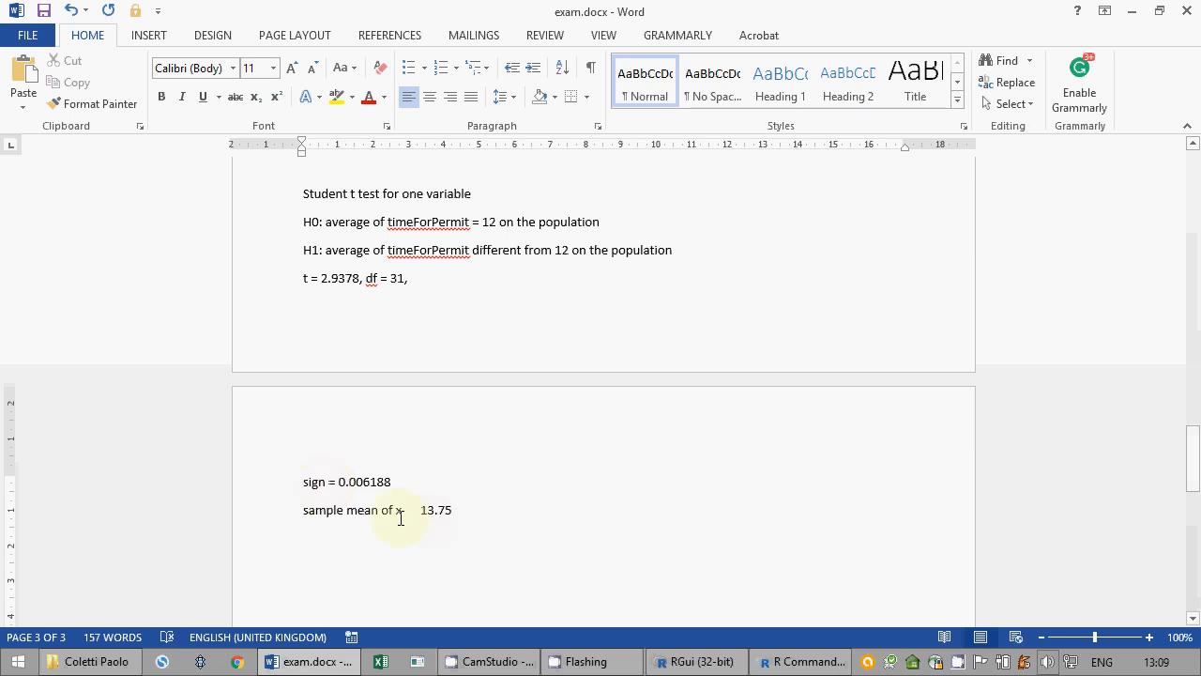
pyautogui.press('BackSpace')
pyautogui.write('timePermit')
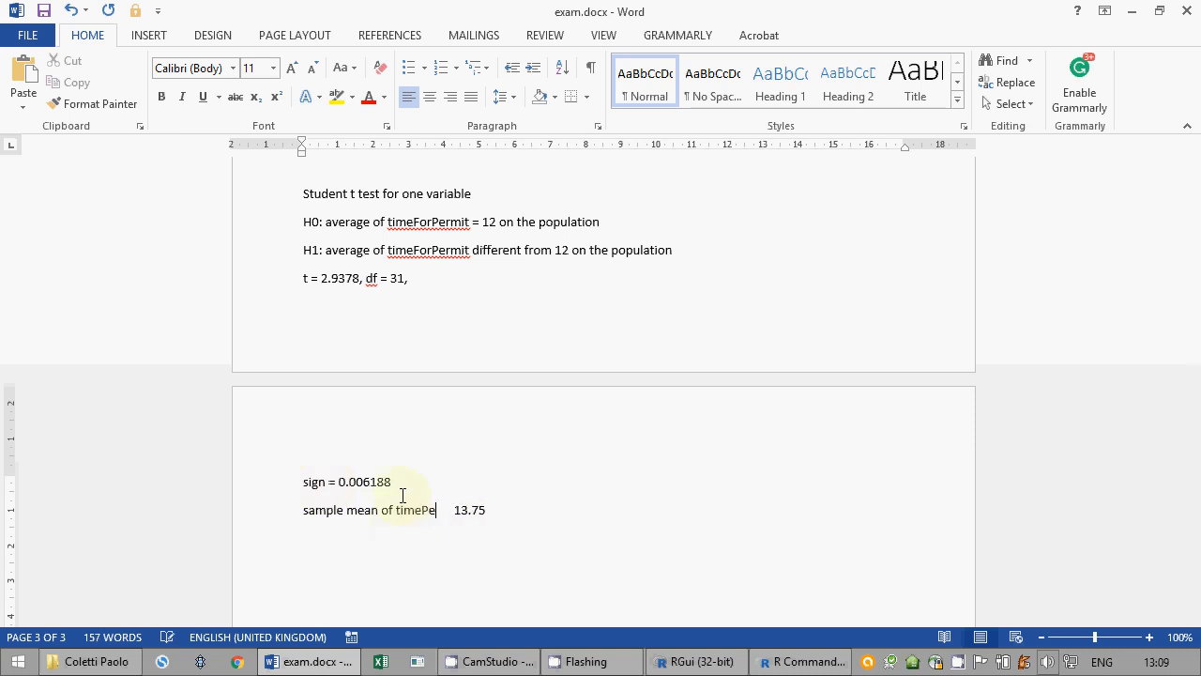
pyautogui.write(' =')
pyautogui.press('Delete')
pyautogui.press('Delete')
pyautogui.press('Delete')
pyautogui.press('Delete')
pyautogui.click(385, 357)
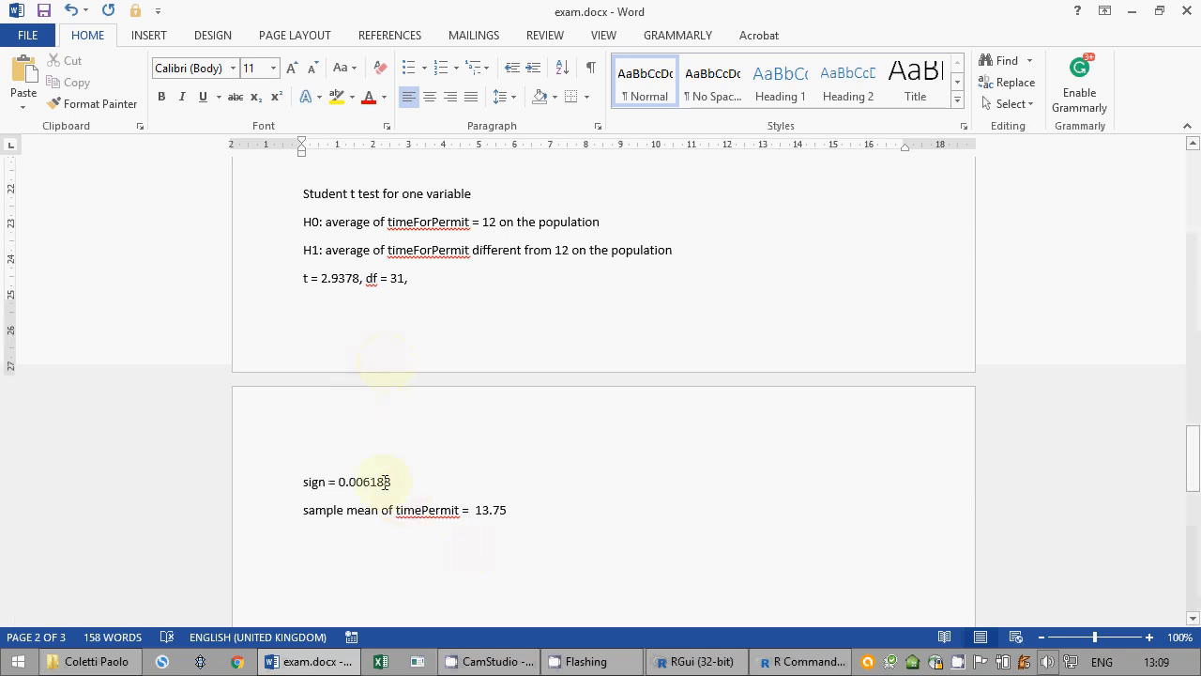
# Step: Below the sample mean, add the conclusion "sign<<5% → H0 is rejected, average on the population is not 12."
pyautogui.click(575, 537)
pyautogui.press('Return')
pyautogui.press('Return')
pyautogui.write('sig')
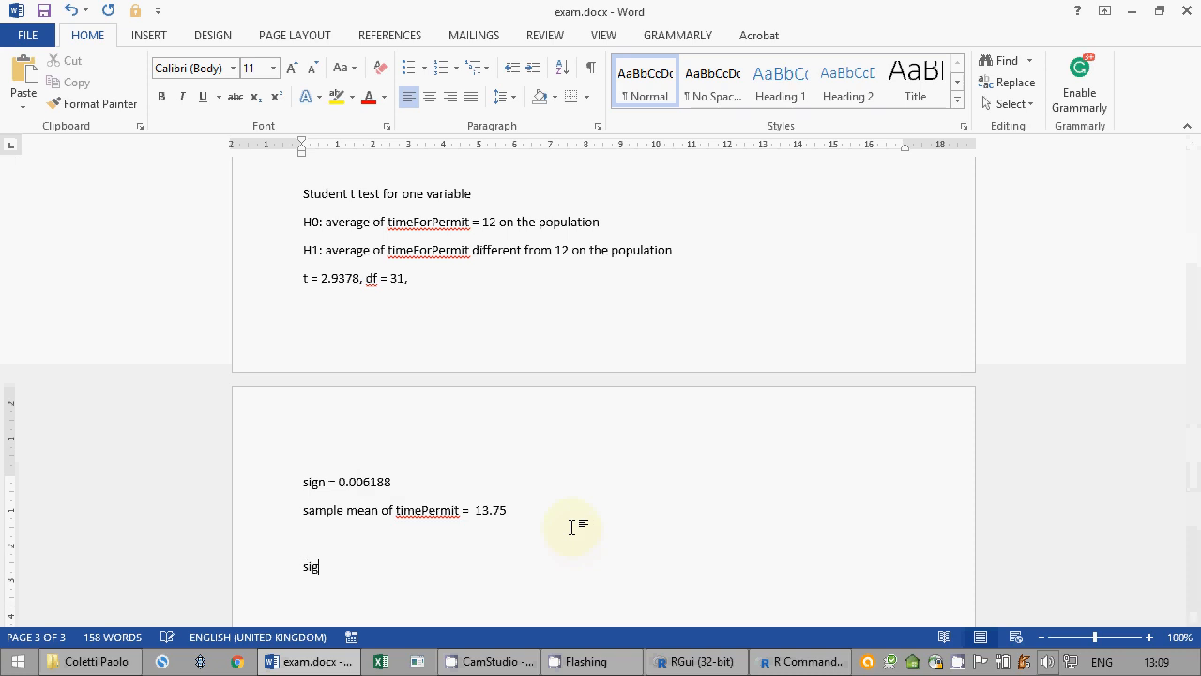
pyautogui.write('n<<5%')
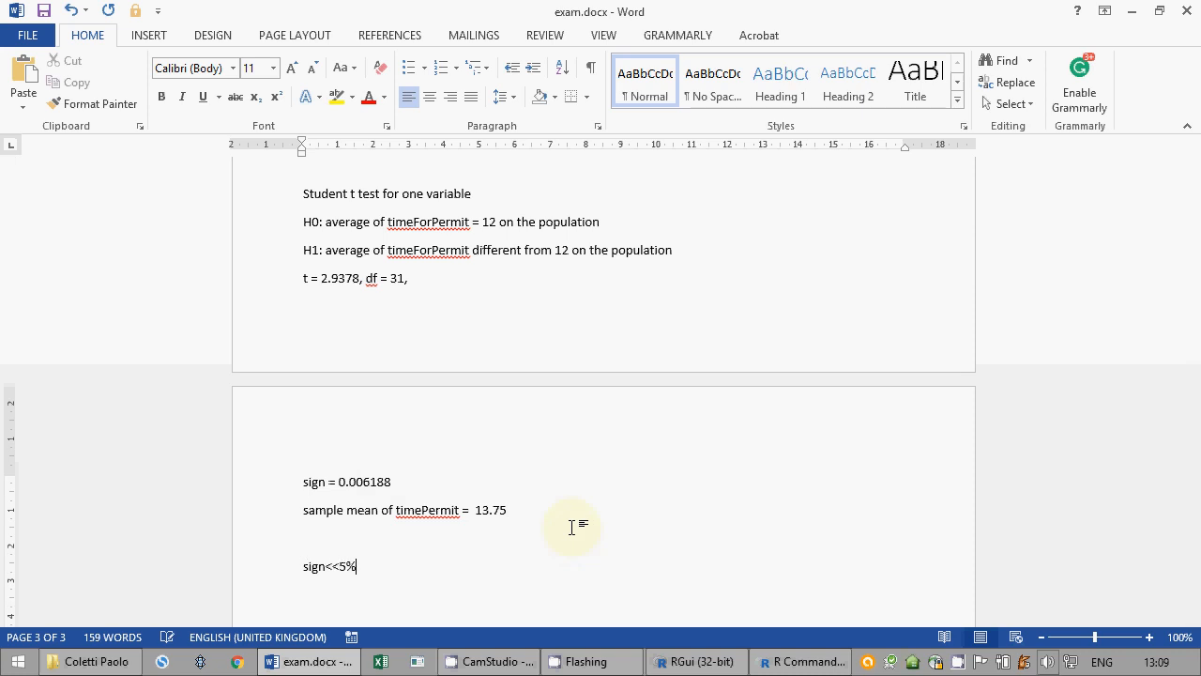
pyautogui.write(' --> H0')
pyautogui.write(' is rejected')
pyautogui.write(', ')
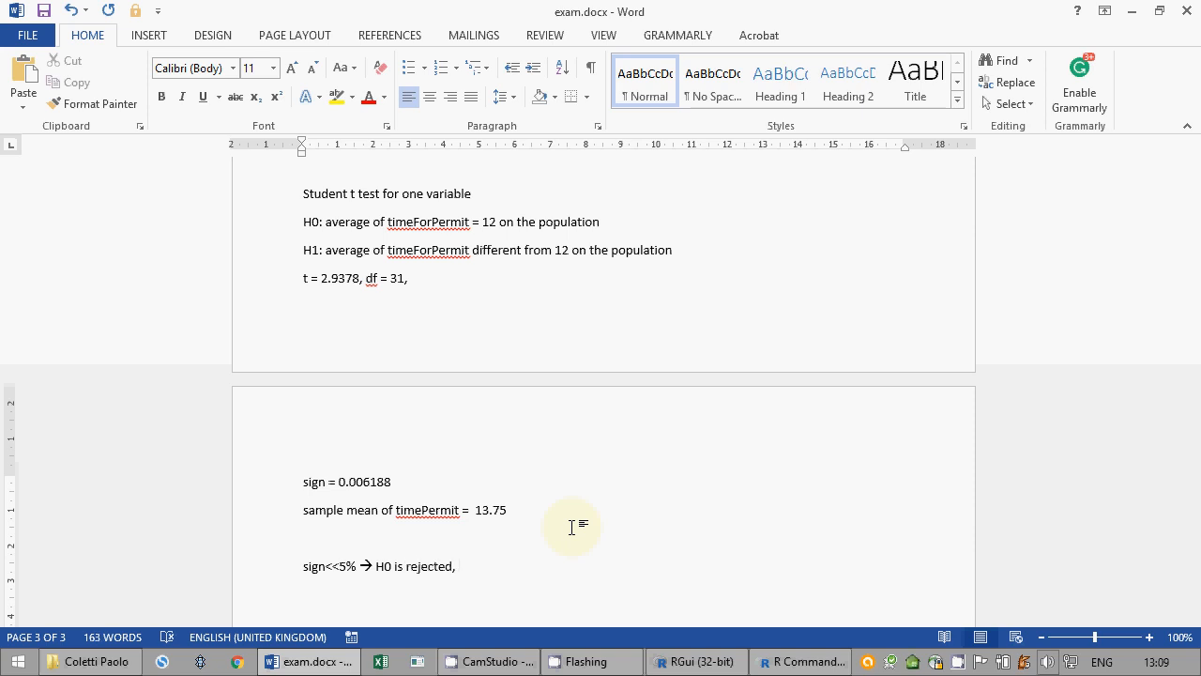
pyautogui.write('average on the population is not 12.')
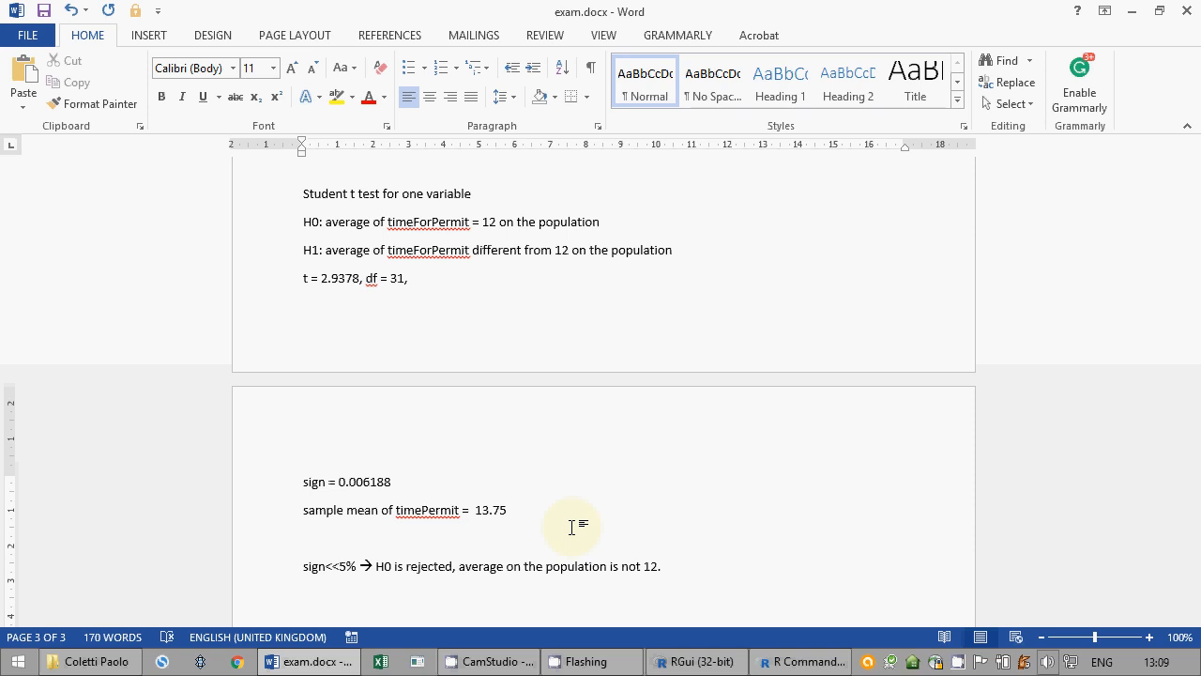
# Step: Add the heading "PEARSON CORRELATION" below the t-test conclusion, with blank lines after it
pyautogui.press('Return')
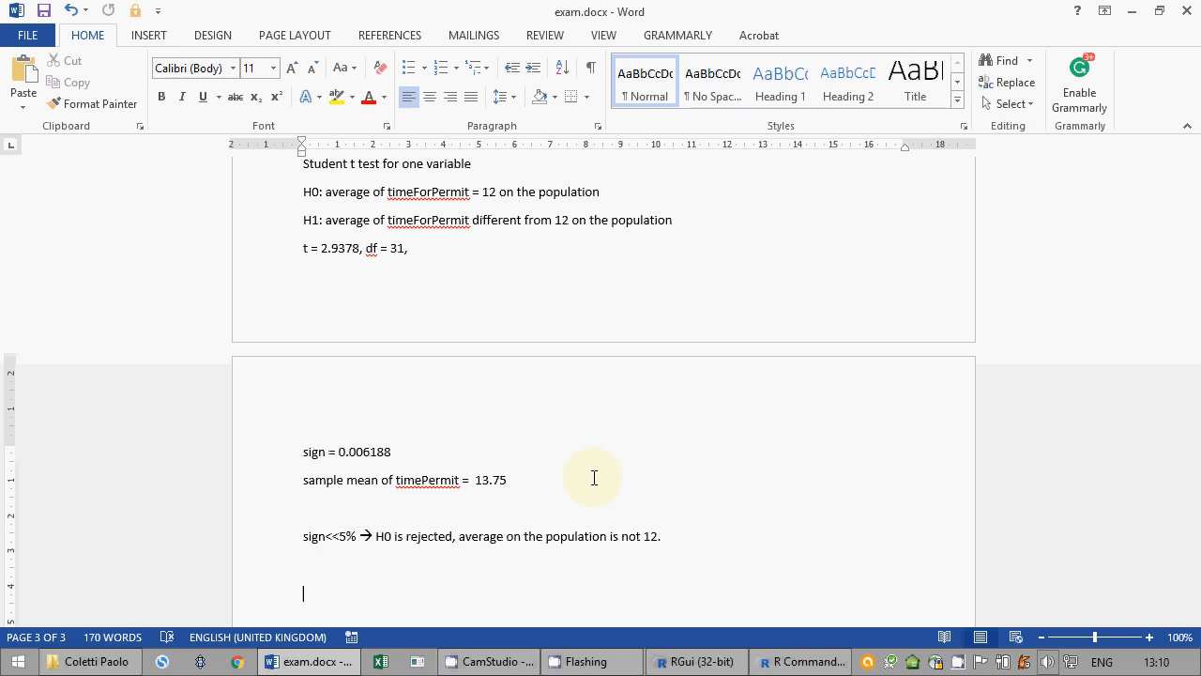
pyautogui.write('PE')
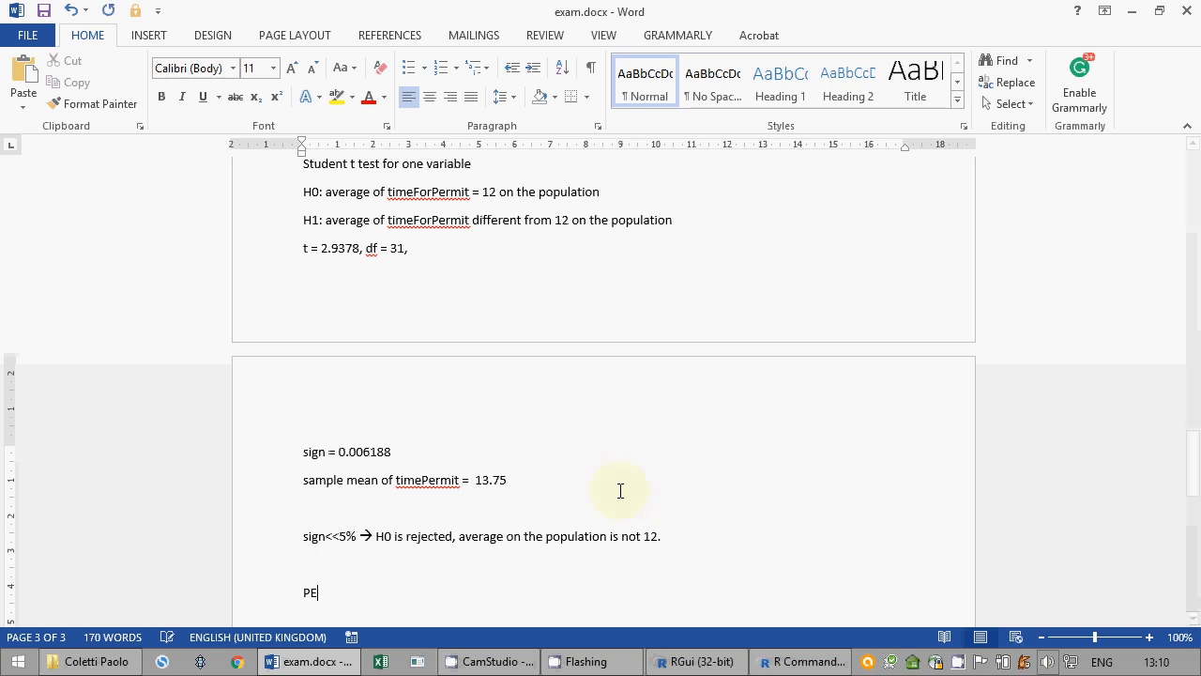
pyautogui.write('ARSON CORRELATION')
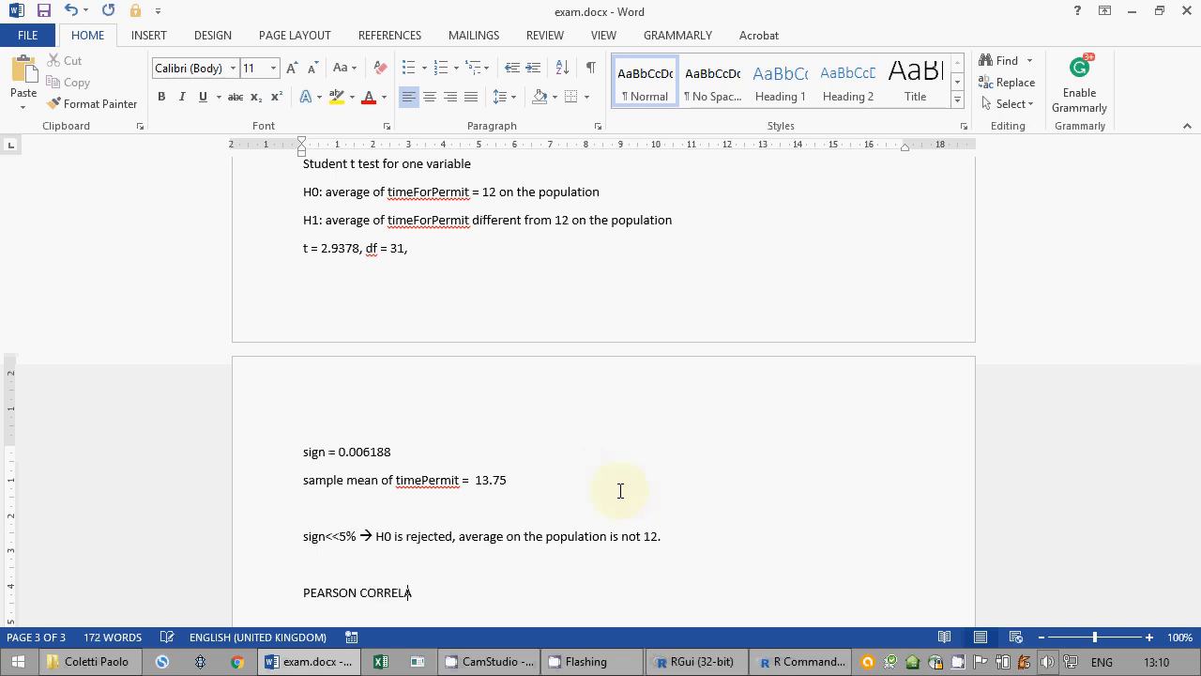
pyautogui.press('Return')
pyautogui.press('Return')
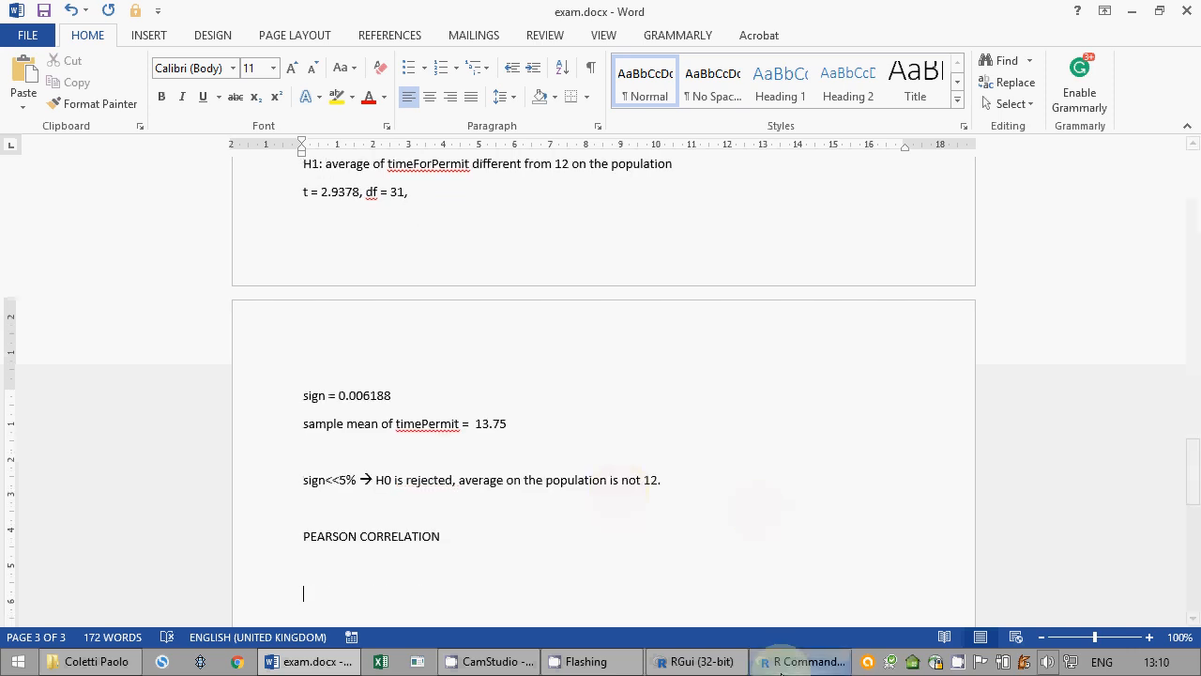
# Step: Switch to R Commander and create a scatterplot with timeForLicence on x and timeForPermit on y, keeping the default plot options
pyautogui.click(807, 662)
pyautogui.click(178, 31)
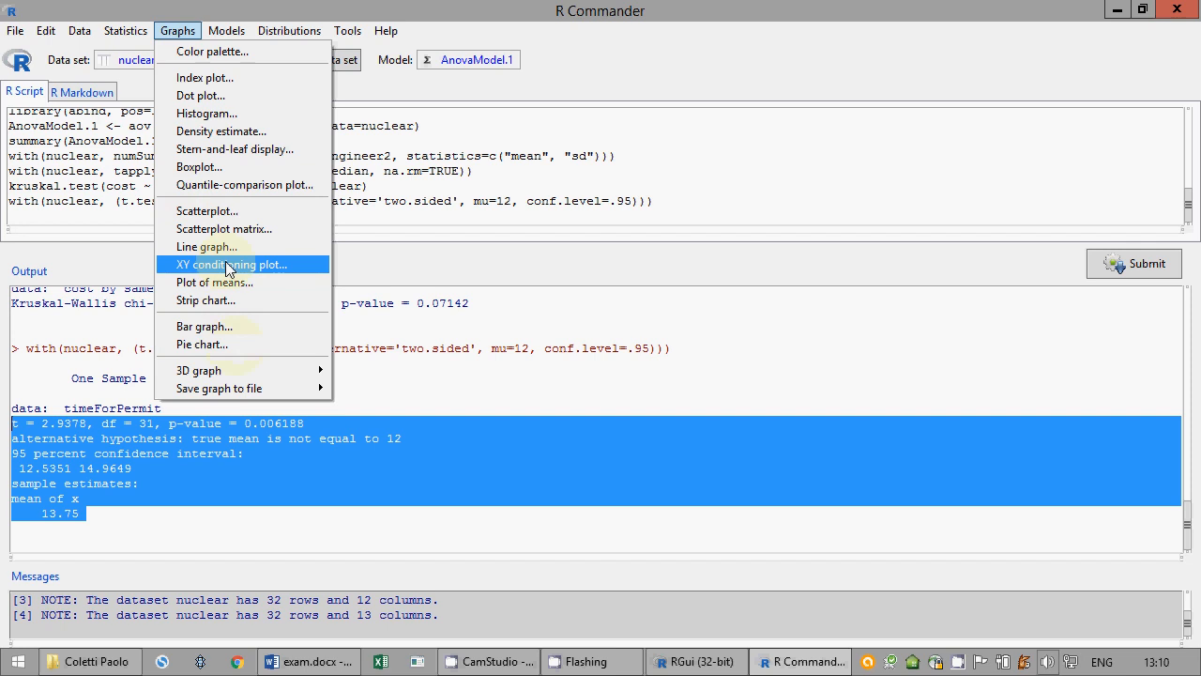
pyautogui.click(227, 212)
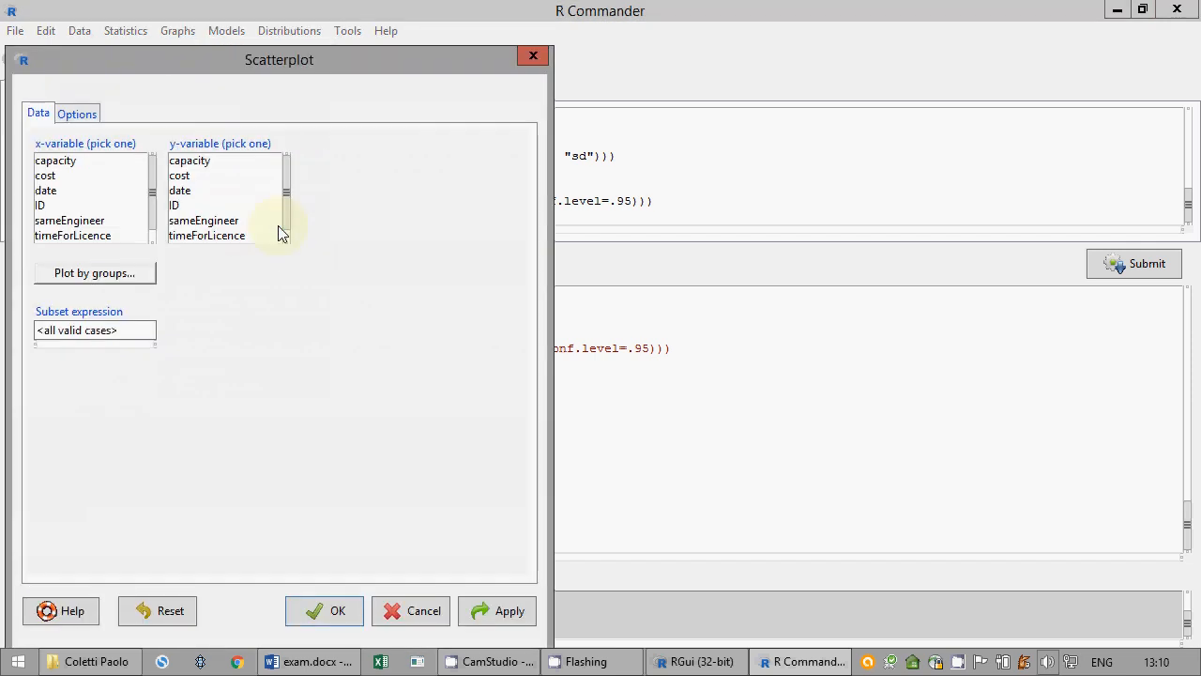
pyautogui.moveTo(177, 57); pyautogui.dragTo(348, 60)
pyautogui.click(275, 240)
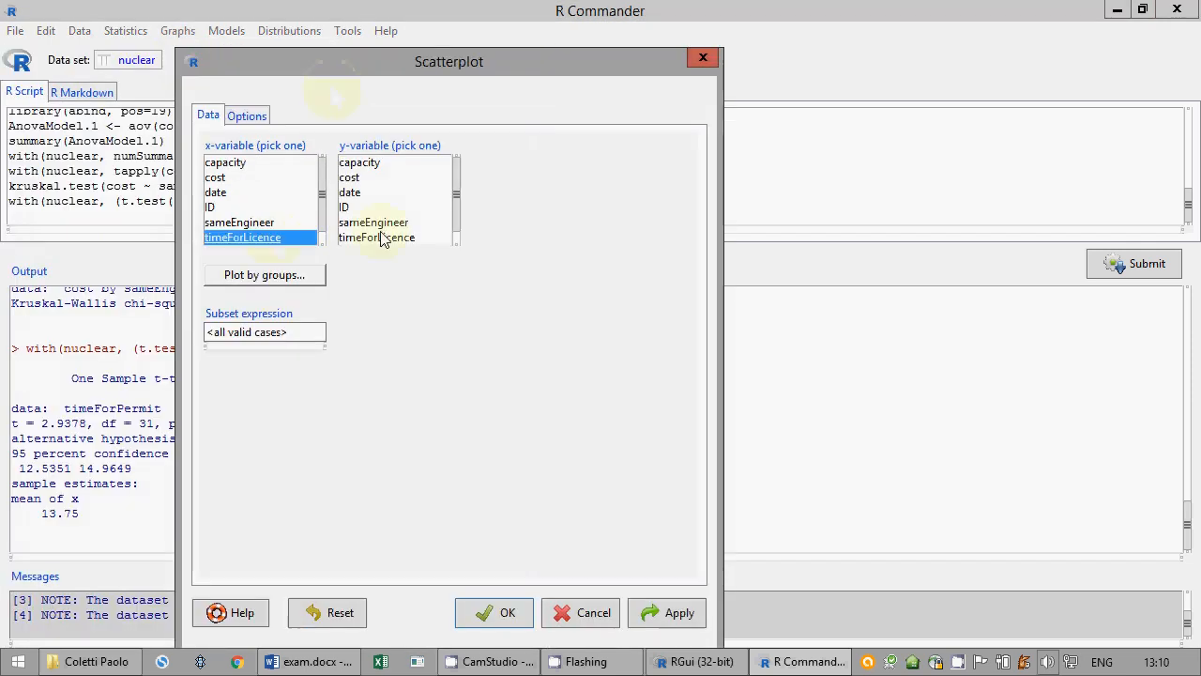
pyautogui.scroll(-1, 461, 208)
pyautogui.click(376, 239)
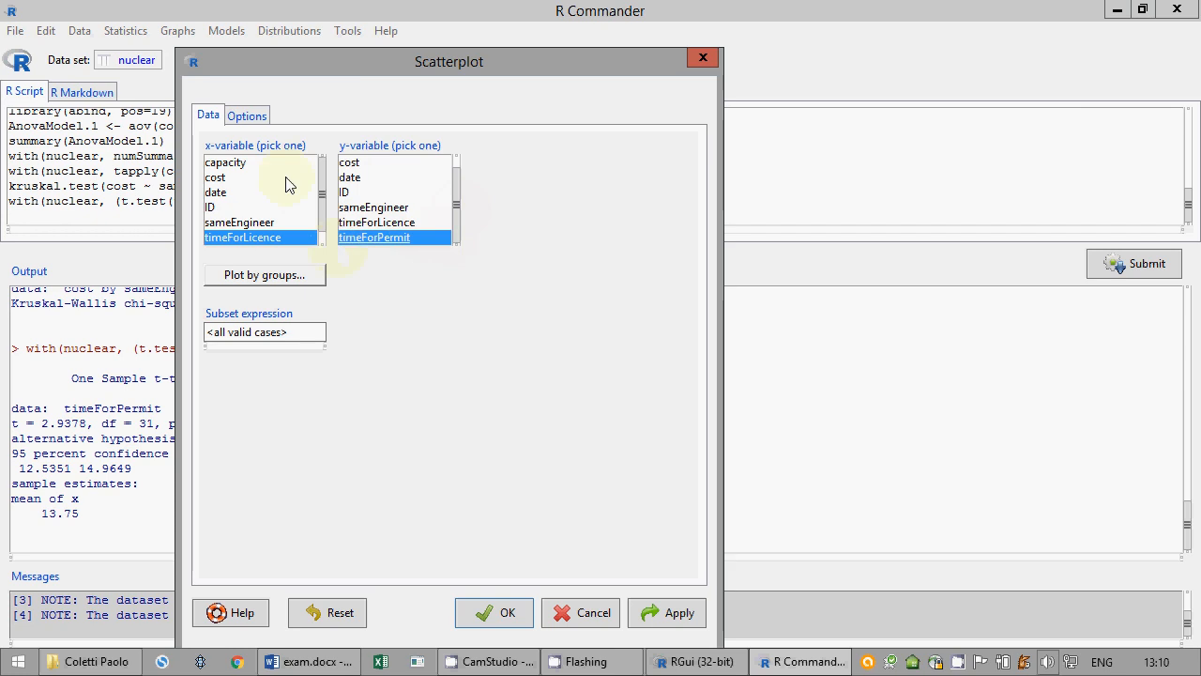
pyautogui.click(245, 115)
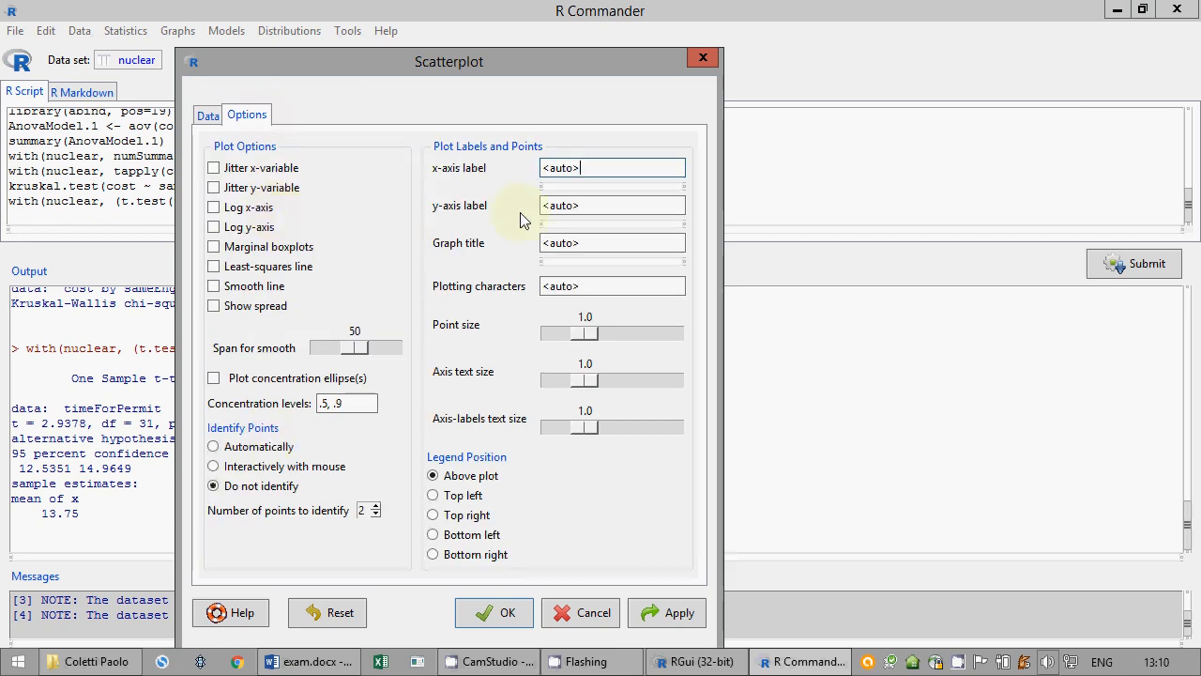
pyautogui.click(507, 615)
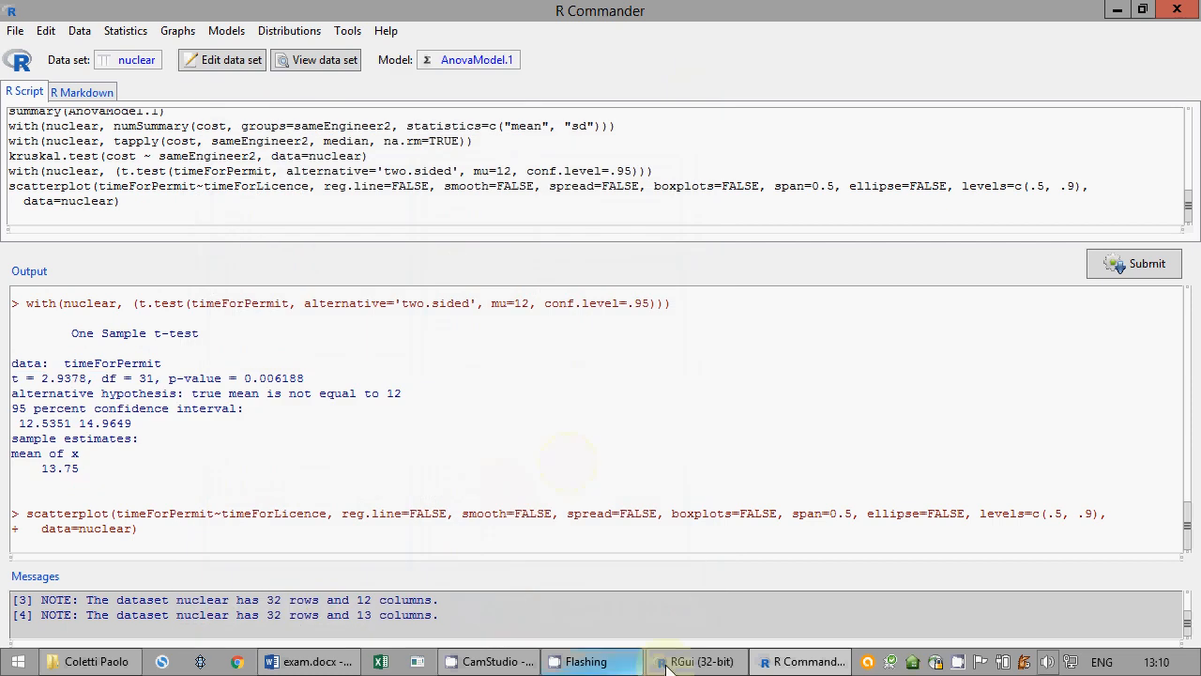
# Step: Copy the scatterplot from RGui, paste it below the PEARSON CORRELATION heading in exam.docx in Word, and save the document
pyautogui.click(702, 662)
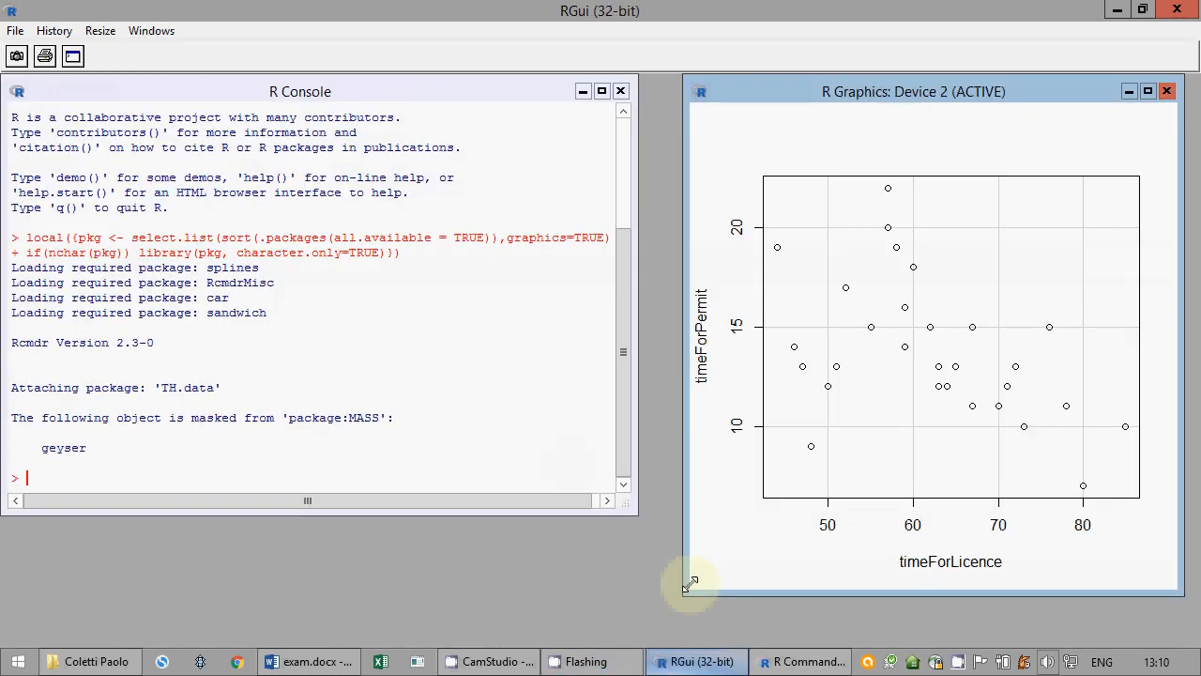
pyautogui.rightClick(875, 133)
pyautogui.click(944, 166)
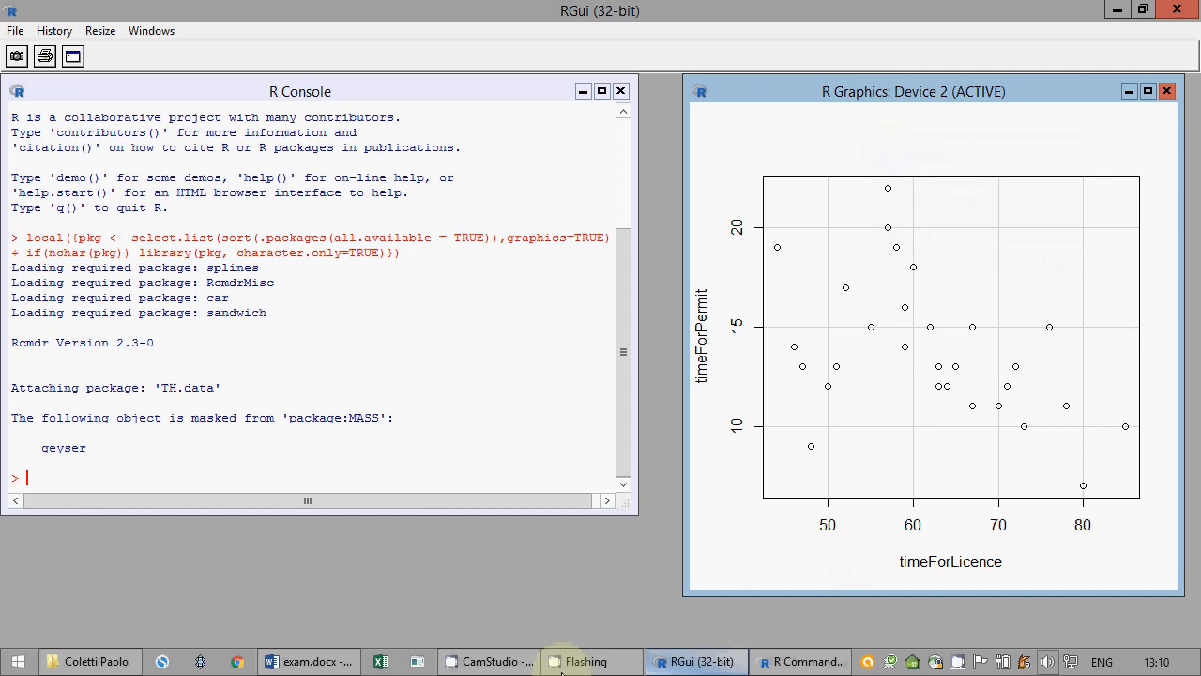
pyautogui.click(310, 662)
pyautogui.hotkey('ctrl', 'v')
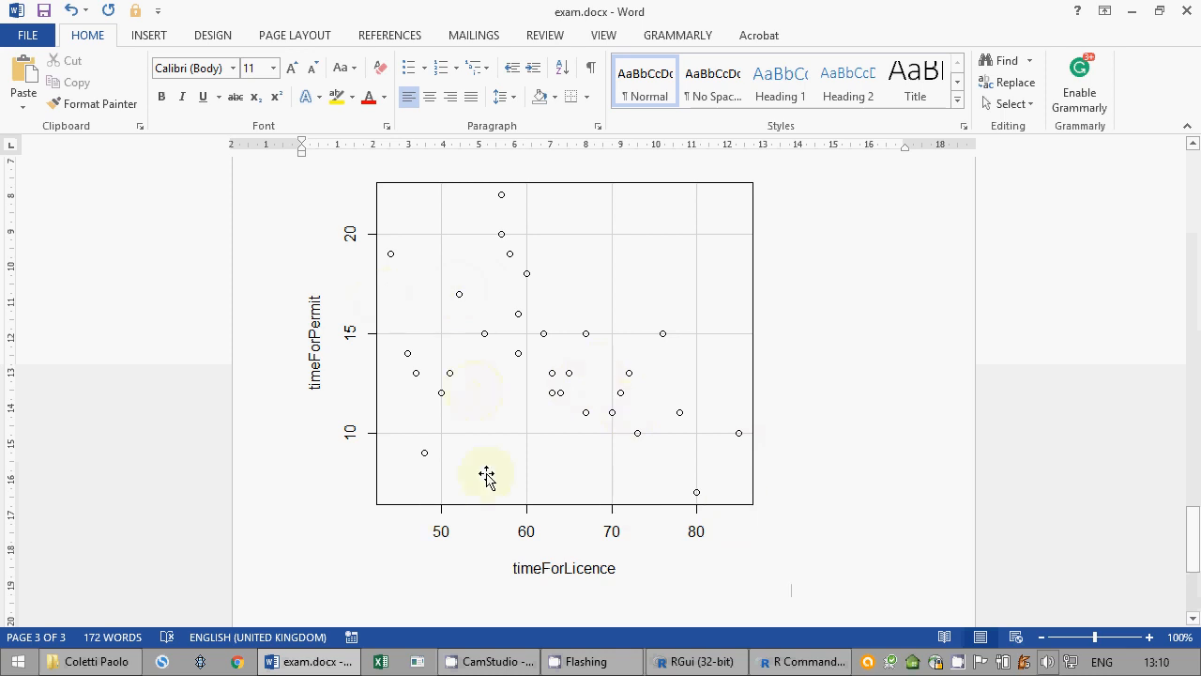
pyautogui.press('Return')
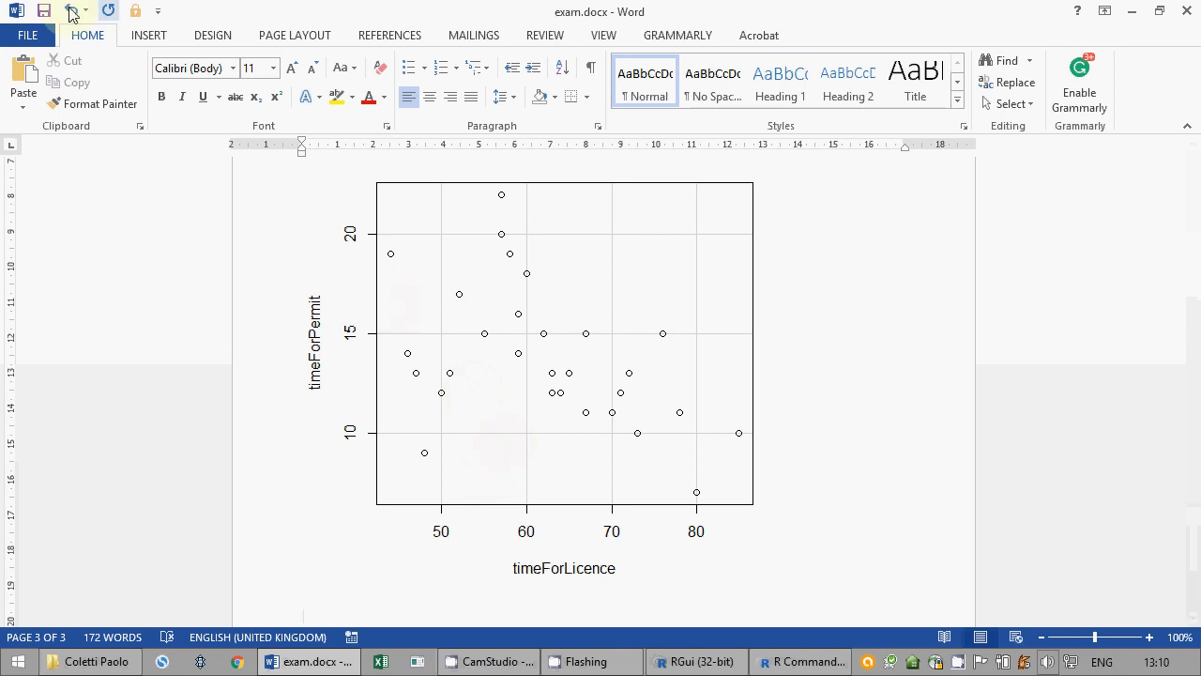
pyautogui.click(43, 10)
# Step: Switch to R Commander and run a two-sided Pearson product-moment correlation test on timeForLicence and timeForPermit
pyautogui.click(784, 665)
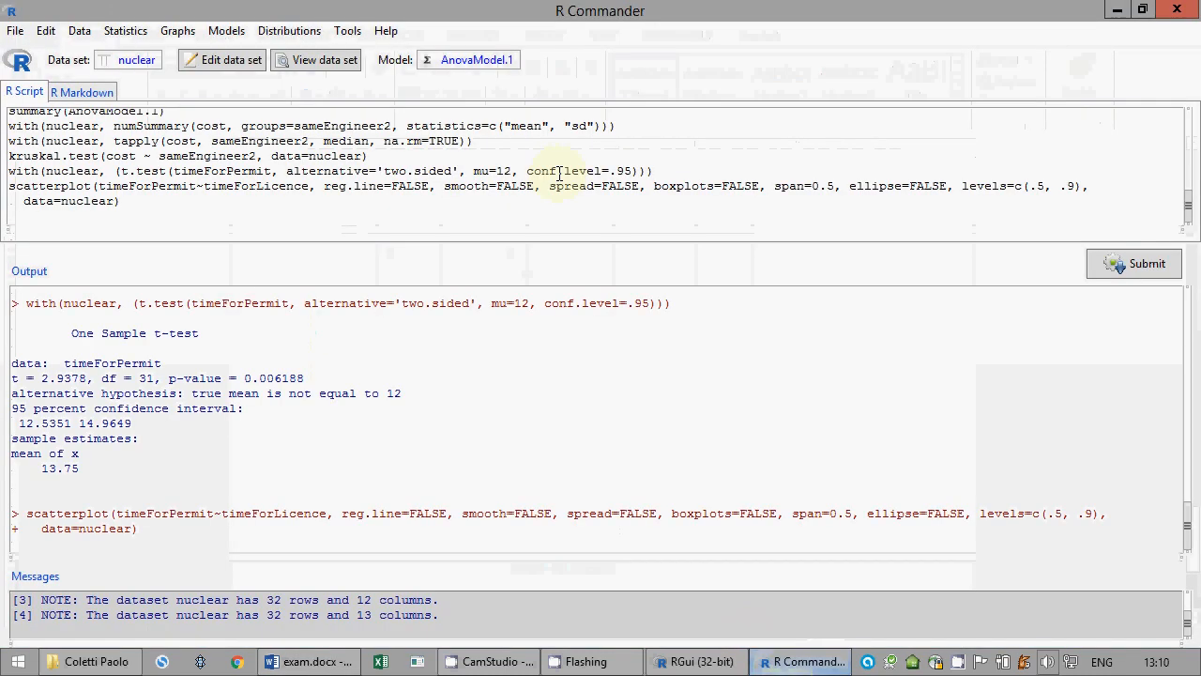
pyautogui.click(178, 31)
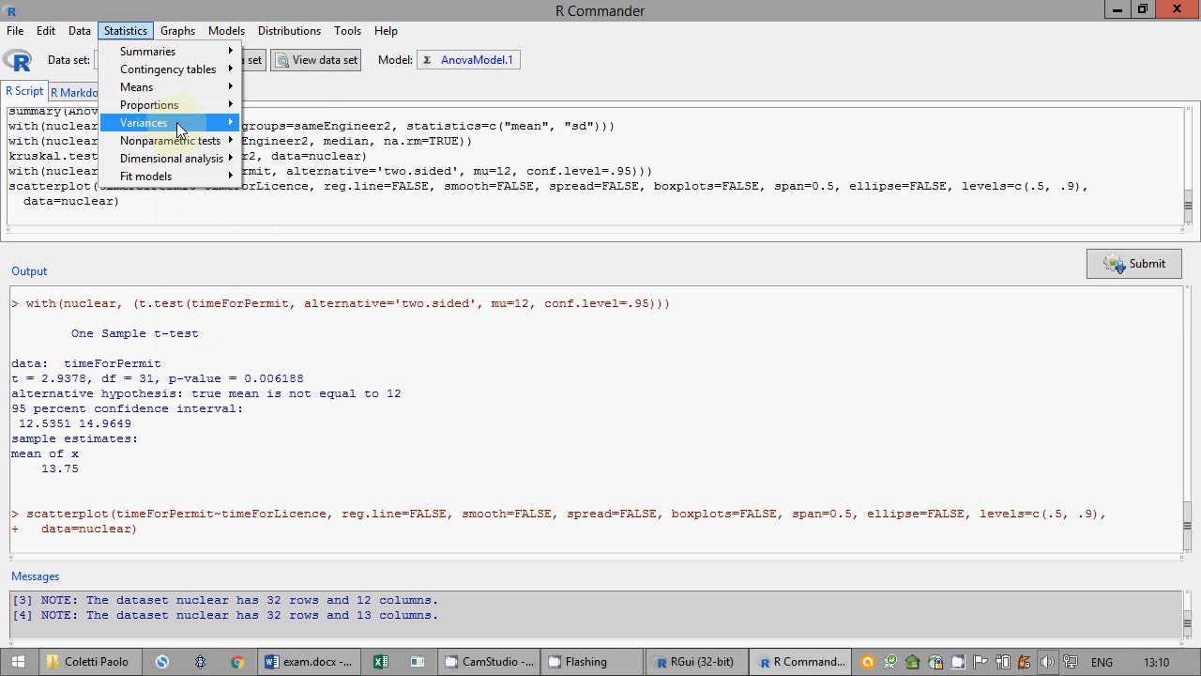
pyautogui.moveTo(183, 91)
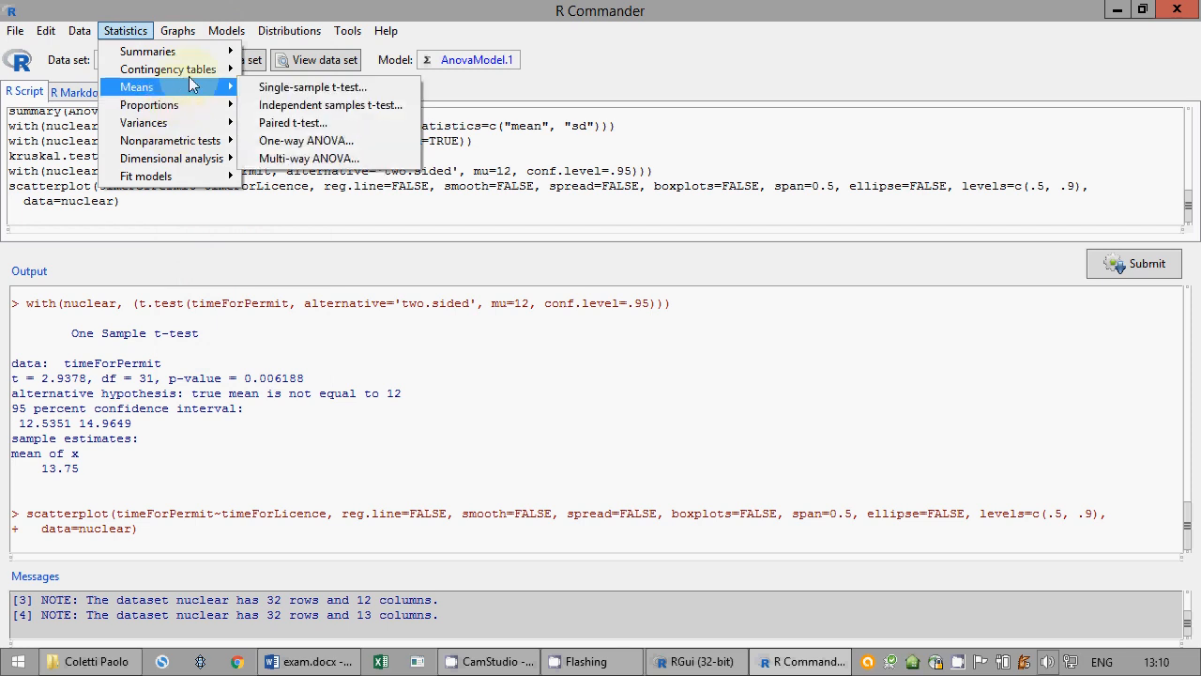
pyautogui.moveTo(199, 56)
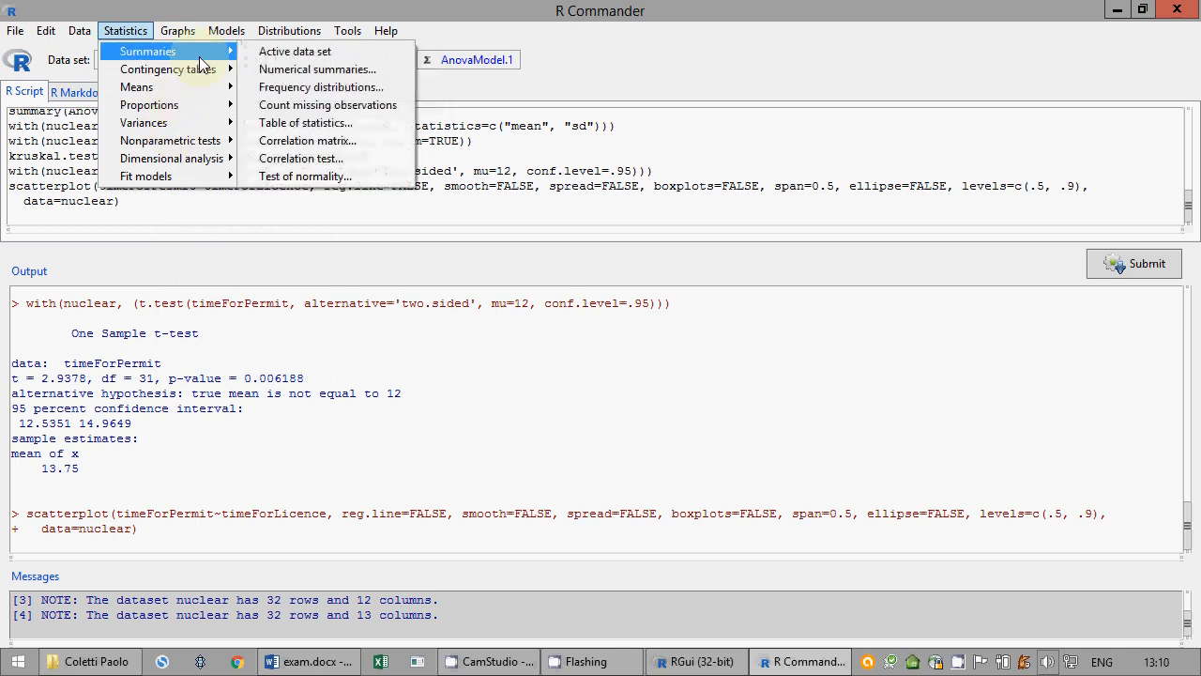
pyautogui.click(326, 161)
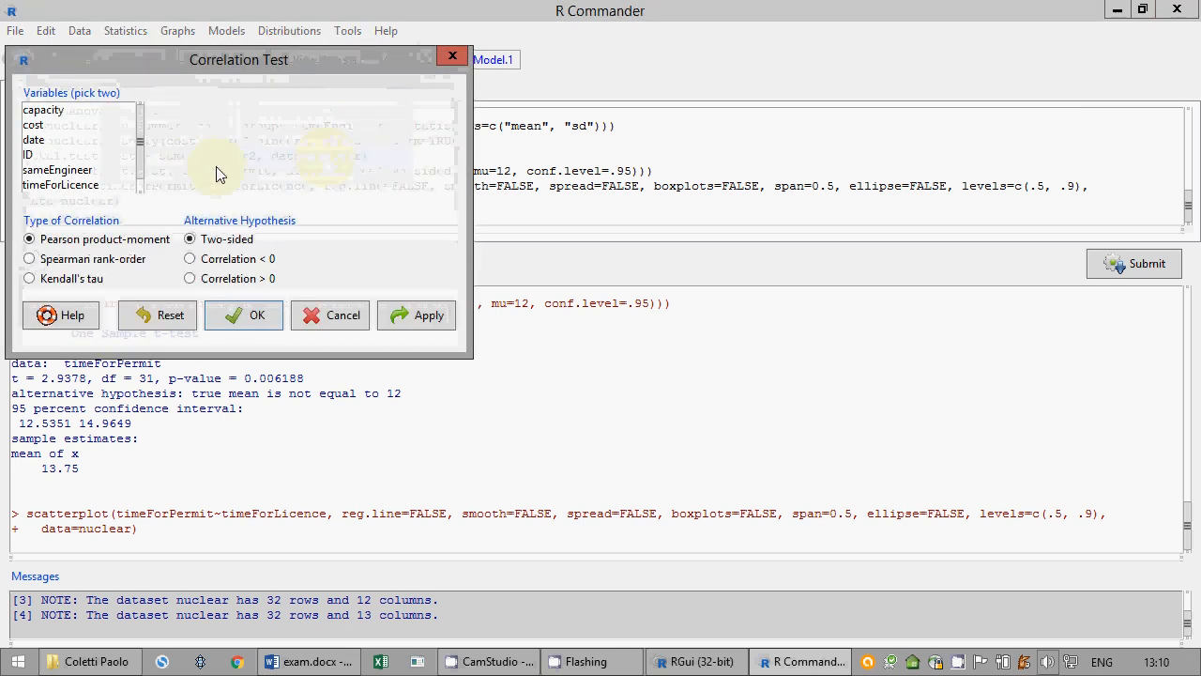
pyautogui.scroll(-1, 137, 155)
pyautogui.click(89, 185)
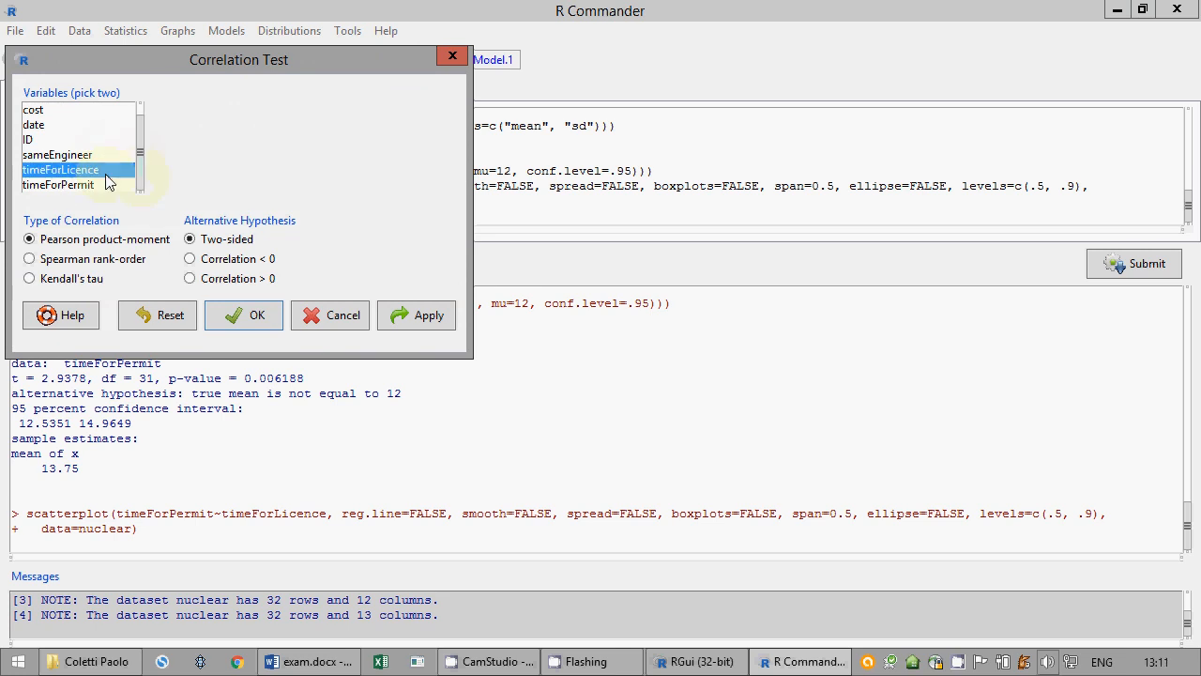
pyautogui.click(93, 170)
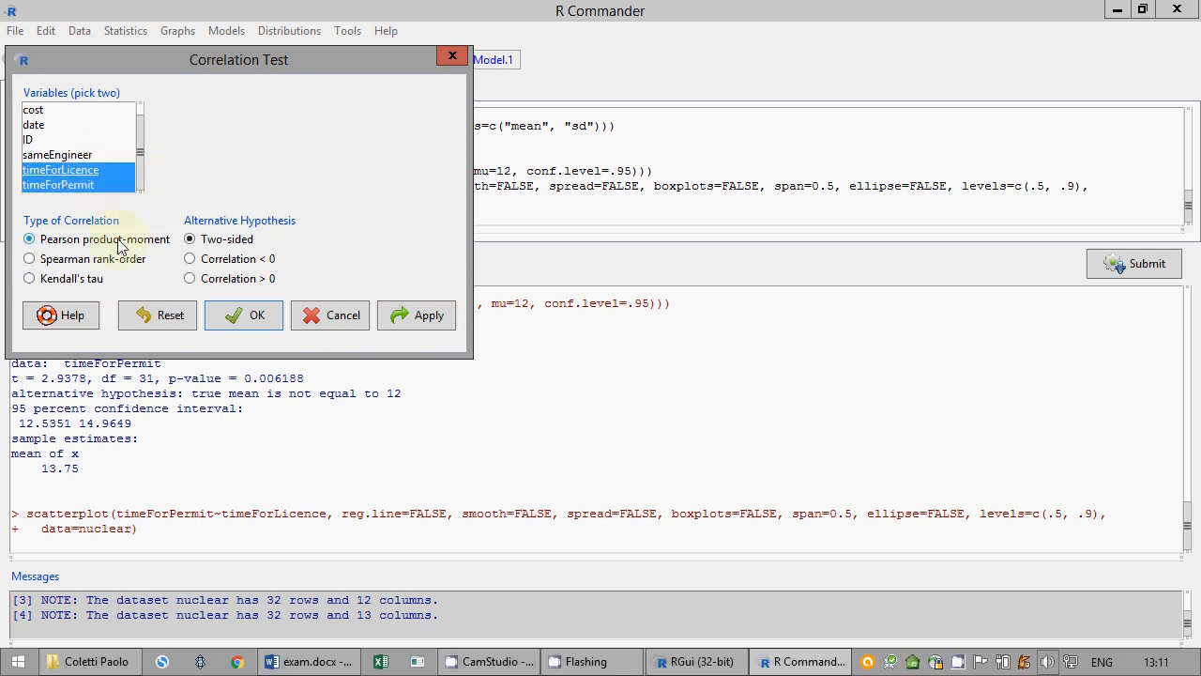
pyautogui.click(250, 315)
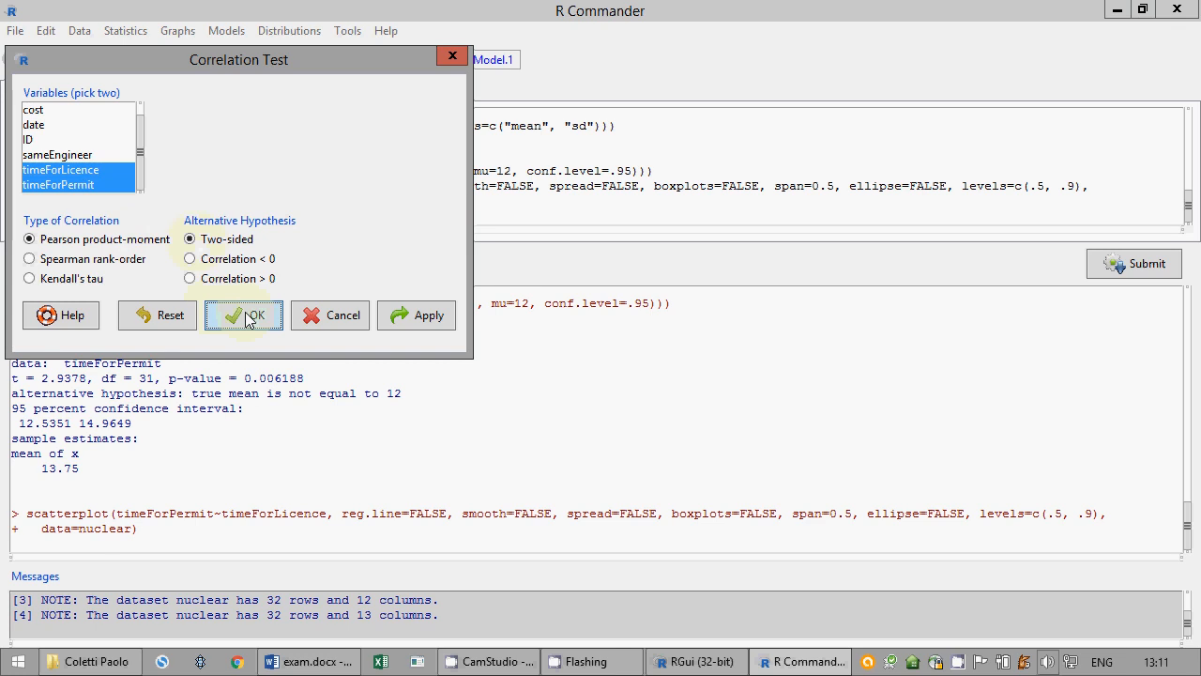
# Step: Copy the Pearson correlation test results from the "data:" line to the cor value and paste them below the scatterplot in exam.docx in Word
pyautogui.moveTo(87, 515); pyautogui.dragTo(4, 409)
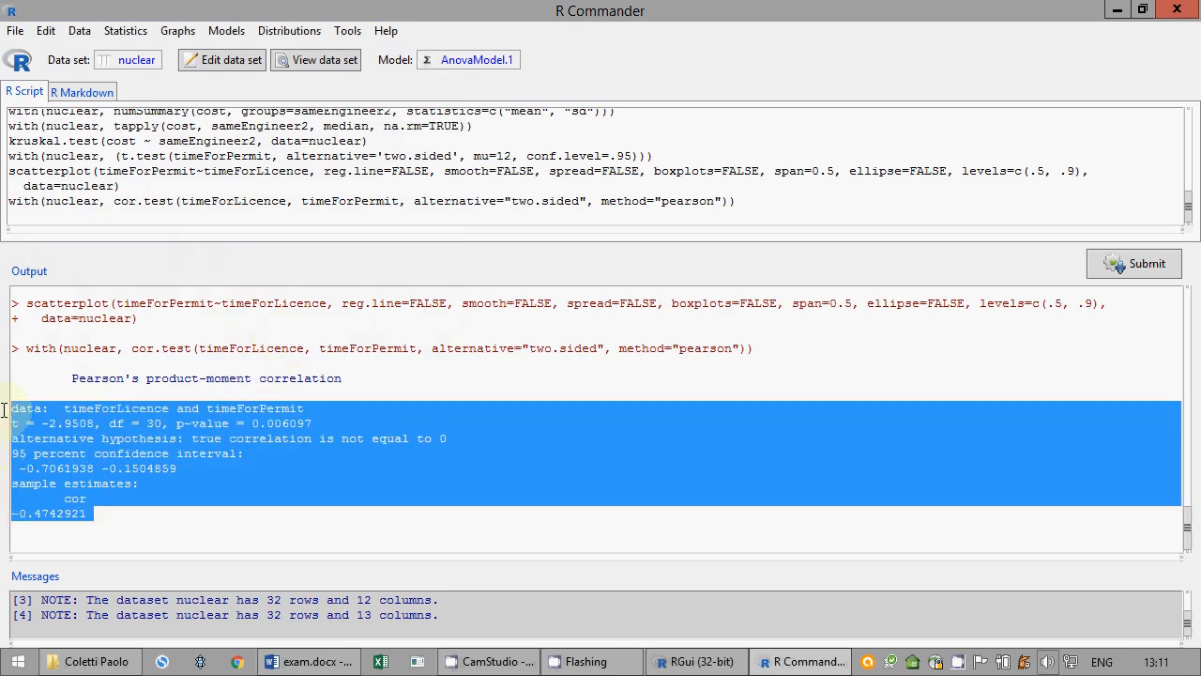
pyautogui.hotkey('ctrl', 'c')
pyautogui.click(310, 662)
pyautogui.hotkey('ctrl', 'v')
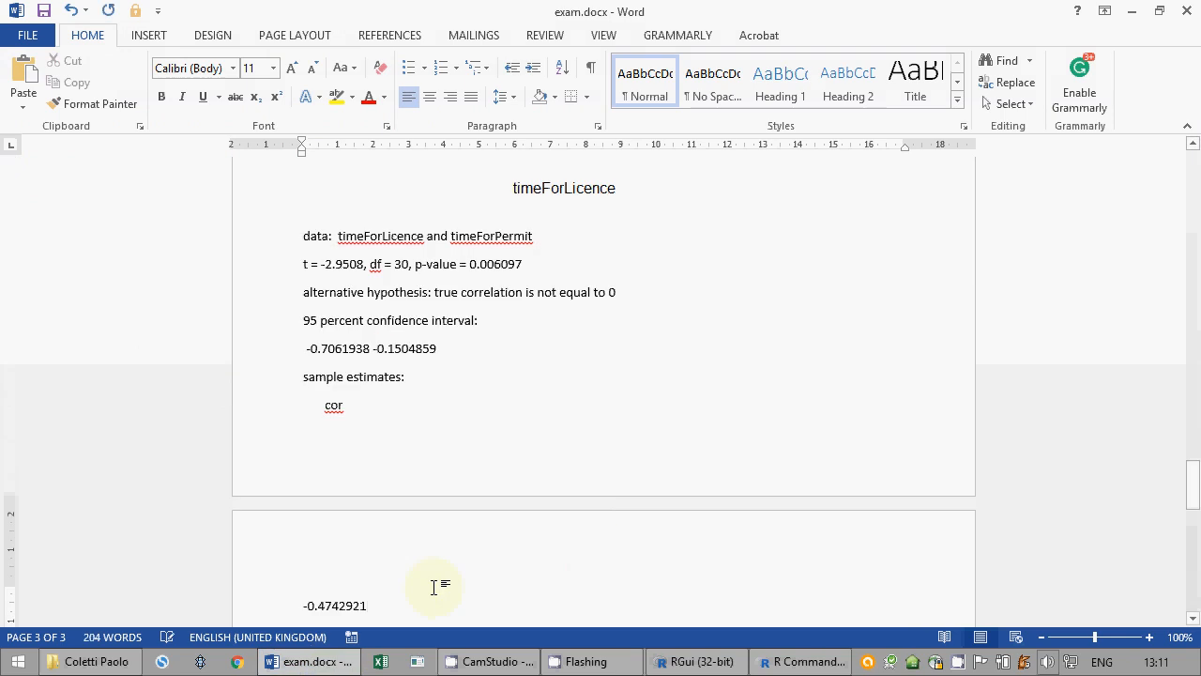
# Step: Delete the data, alternative hypothesis, confidence interval and sample estimates lines from the pasted correlation output, keeping the t/p-value line and cor lines
pyautogui.scroll(1, 260, 300)
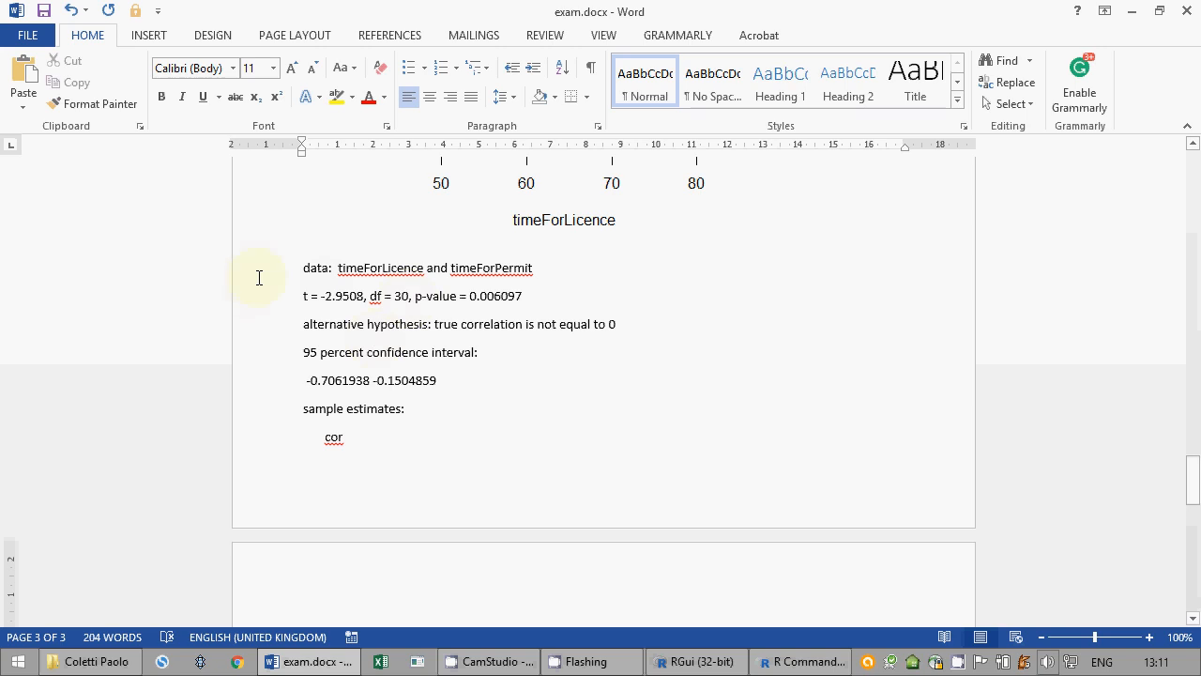
pyautogui.scroll(1, 258, 375)
pyautogui.moveTo(246, 324)
pyautogui.mouseDown()
pyautogui.moveTo(247, 416)
pyautogui.moveTo(263, 328)
pyautogui.mouseUp()
pyautogui.press('Delete')
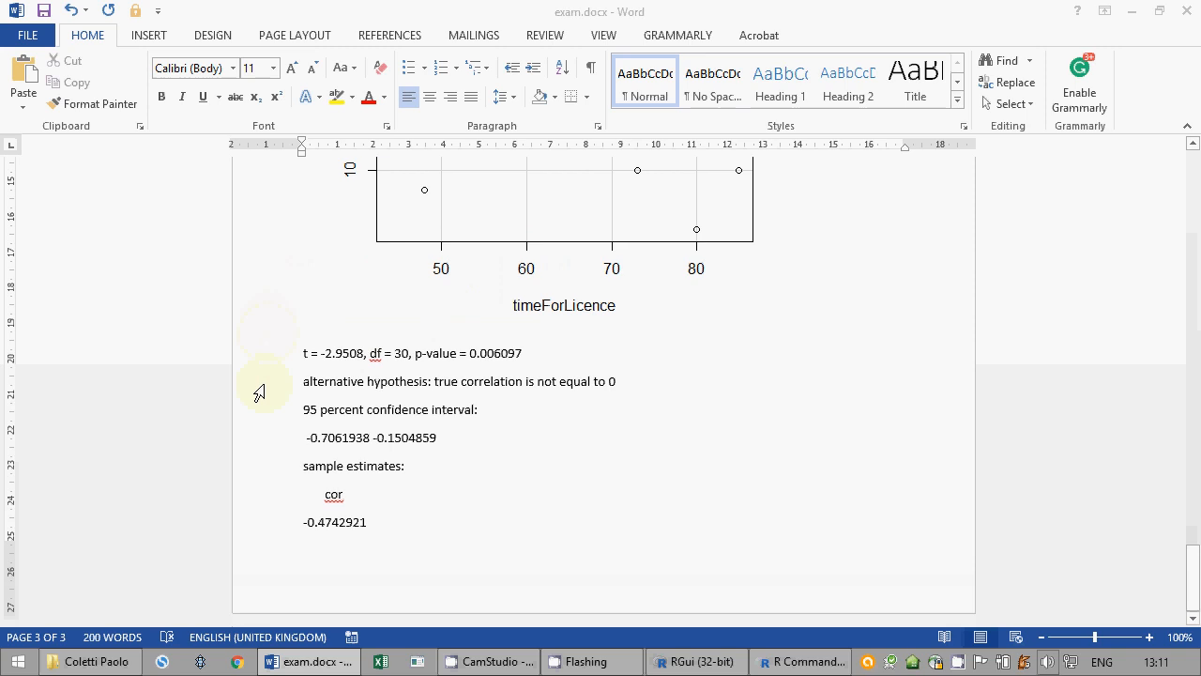
pyautogui.moveTo(262, 392); pyautogui.dragTo(266, 477)
pyautogui.press('Delete')
# Step: Join the cor label and its value into one line reading "sample cor = -0.4742921"
pyautogui.click(389, 381)
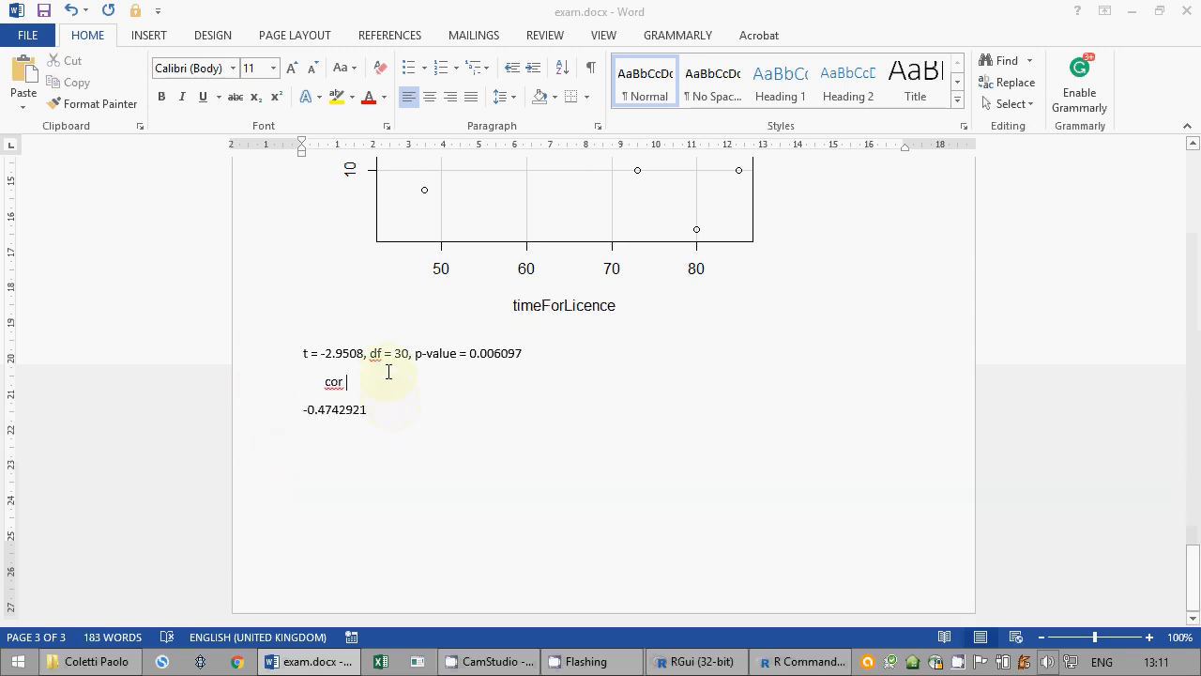
pyautogui.write('=')
pyautogui.press('Delete')
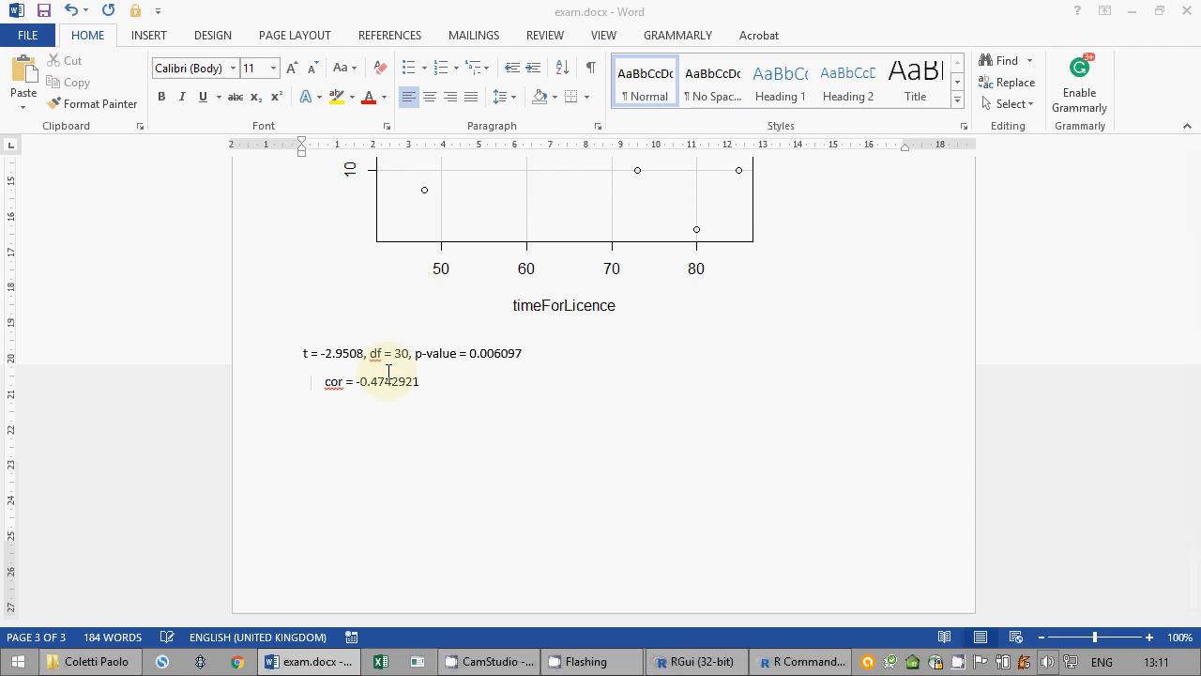
pyautogui.press('Home')
pyautogui.write('sampe')
pyautogui.press('BackSpace')
pyautogui.press('BackSpace')
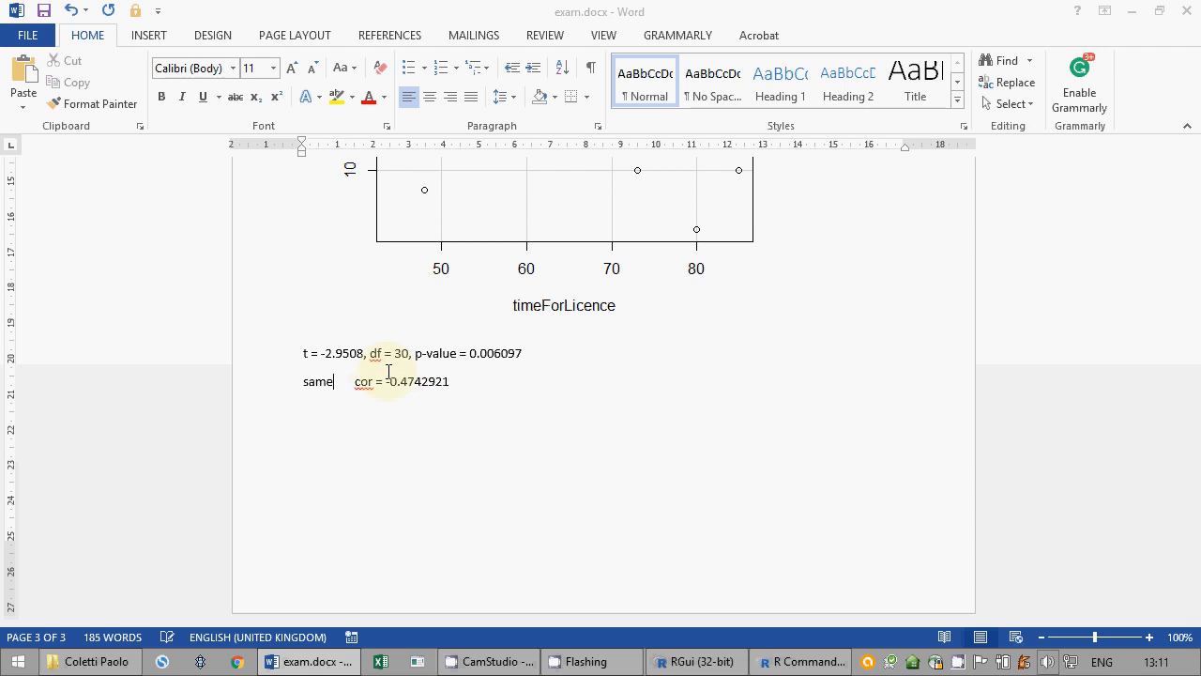
pyautogui.write('ple')
# Step: Add the null hypothesis line "H0: corr=0 on pop" above the t and p-value line, with blank lines around it
pyautogui.click(302, 354)
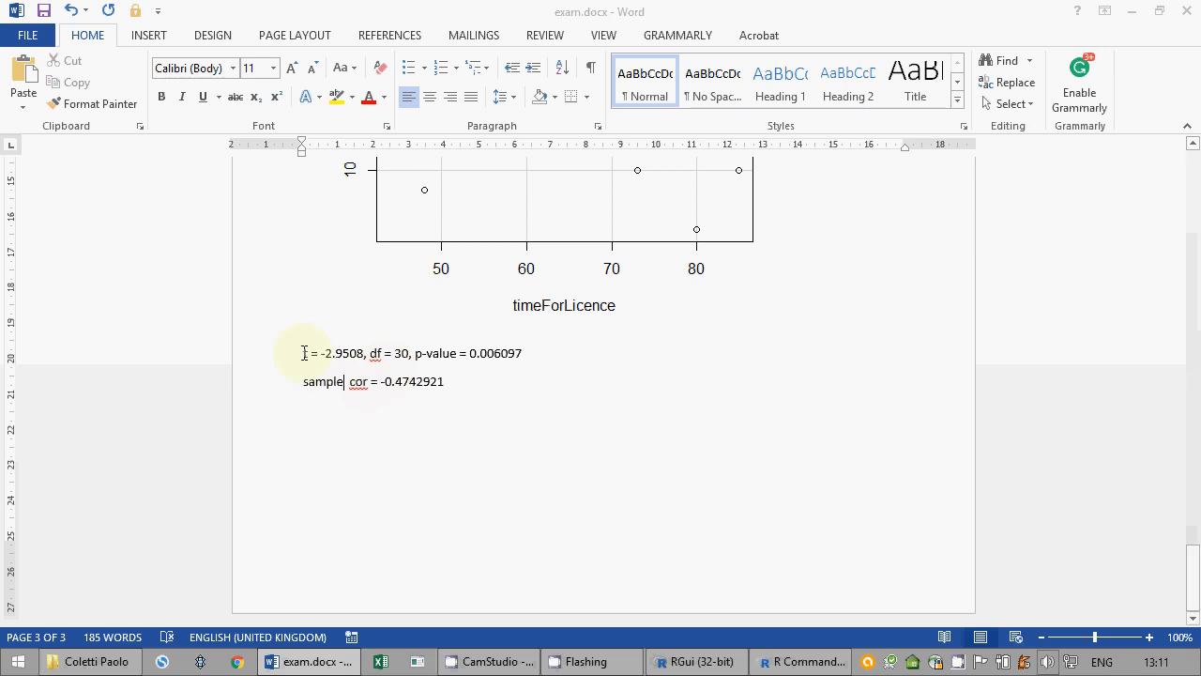
pyautogui.press('Return')
pyautogui.write('H0:')
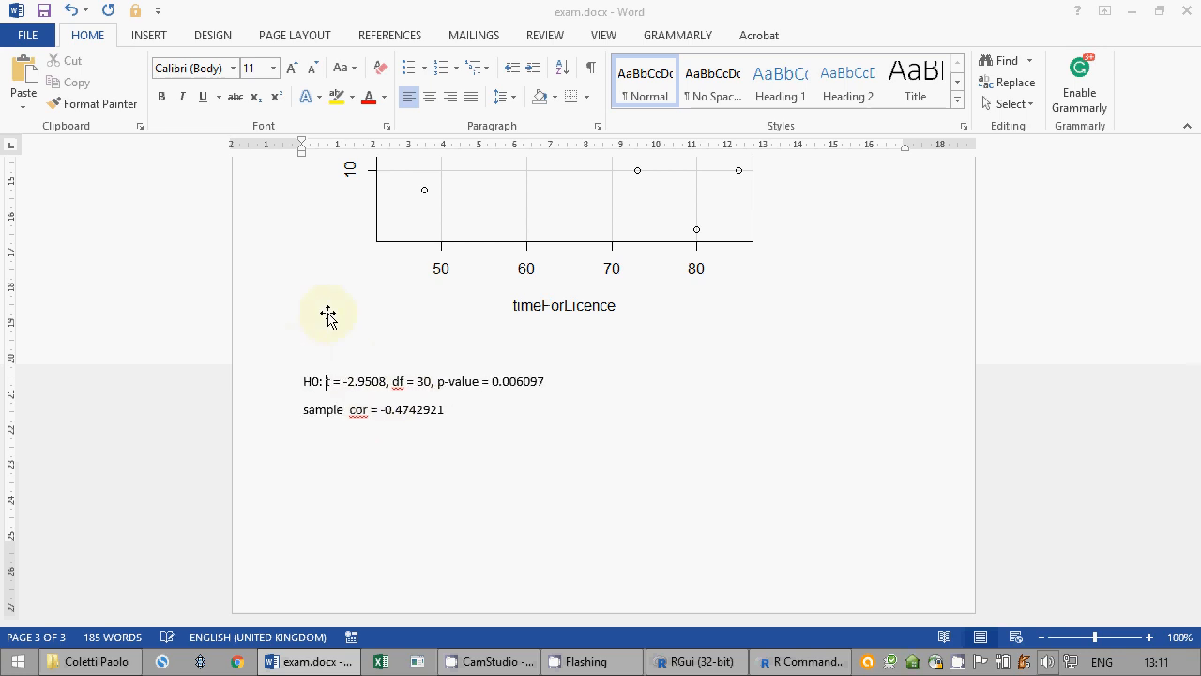
pyautogui.press('Return')
pyautogui.press('Return')
pyautogui.press('Up')
pyautogui.press('Up')
pyautogui.press('End')
pyautogui.write('corr')
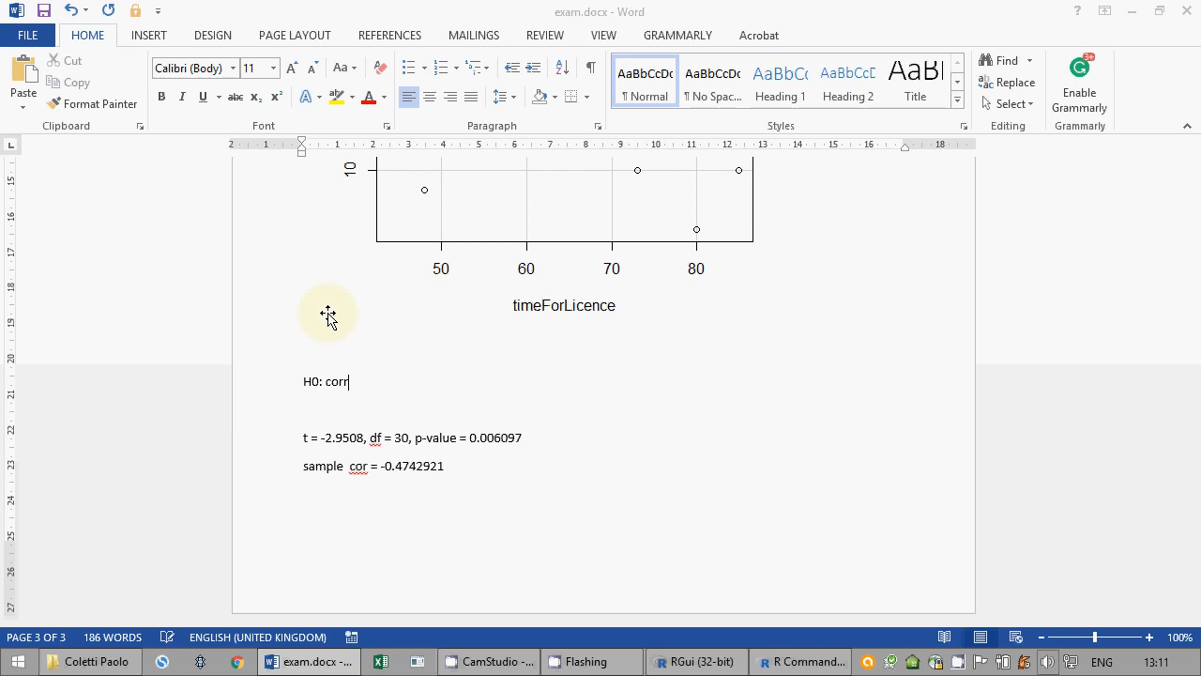
pyautogui.write('=0 on pop')
pyautogui.press('Return')
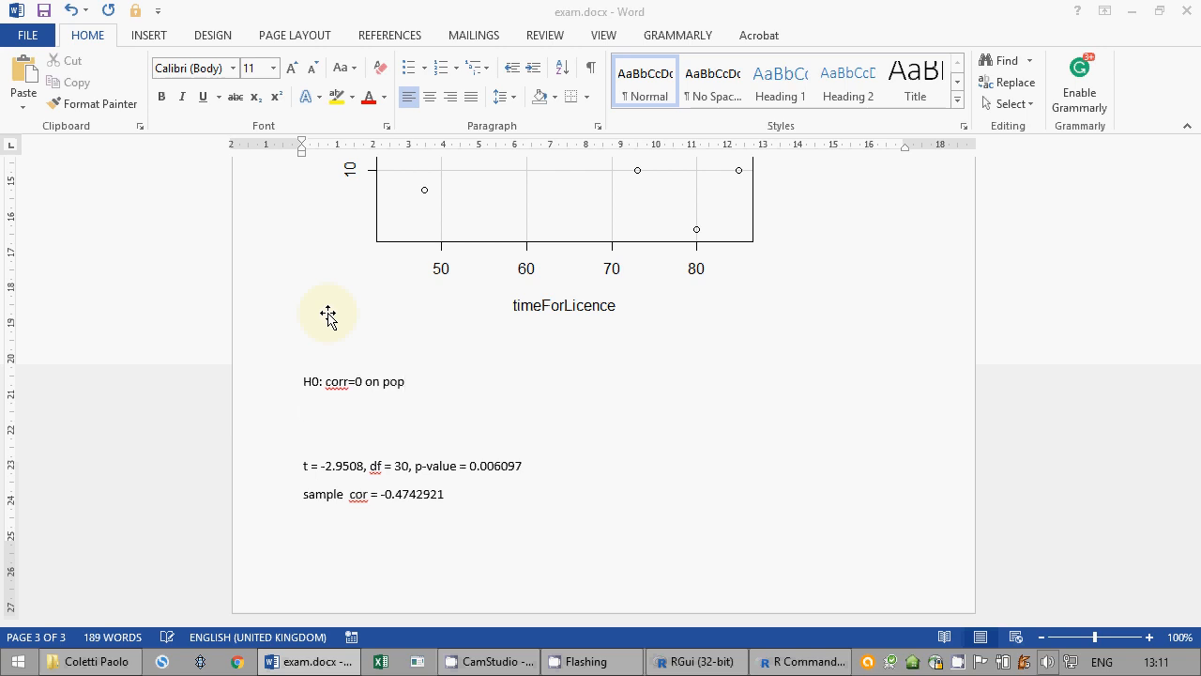
# Step: Add the alternative hypothesis line "H1: corr different from 0 on pop" below the H0 line
pyautogui.write('H1: corr')
pyautogui.press('BackSpace')
pyautogui.press('BackSpace')
pyautogui.write('rr different from ')
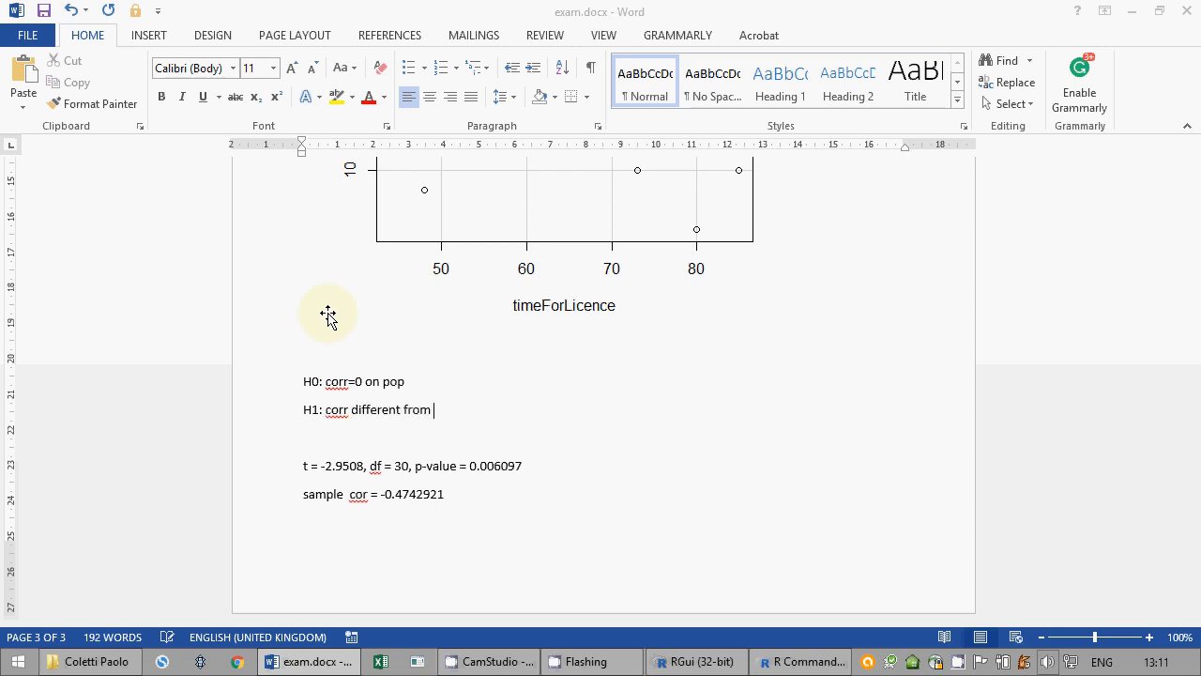
pyautogui.write('0 on pop')
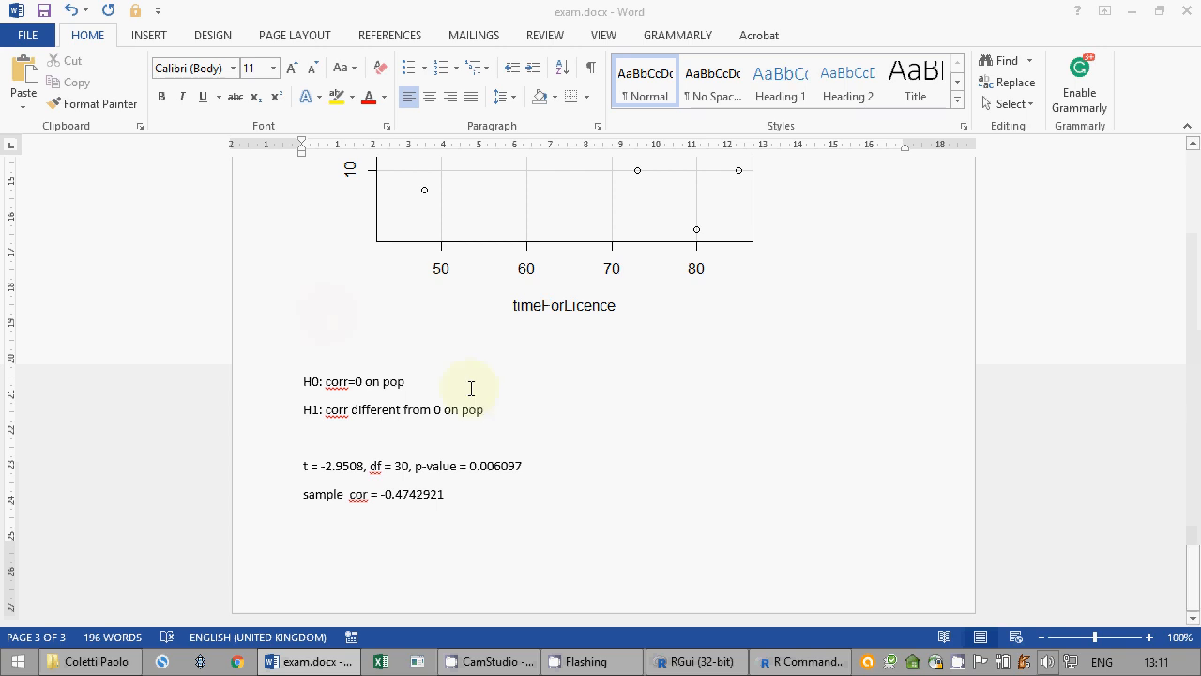
# Step: Remove the t and df values and relabel the p-value as "sign" in the test result line
pyautogui.moveTo(414, 462); pyautogui.dragTo(295, 470)
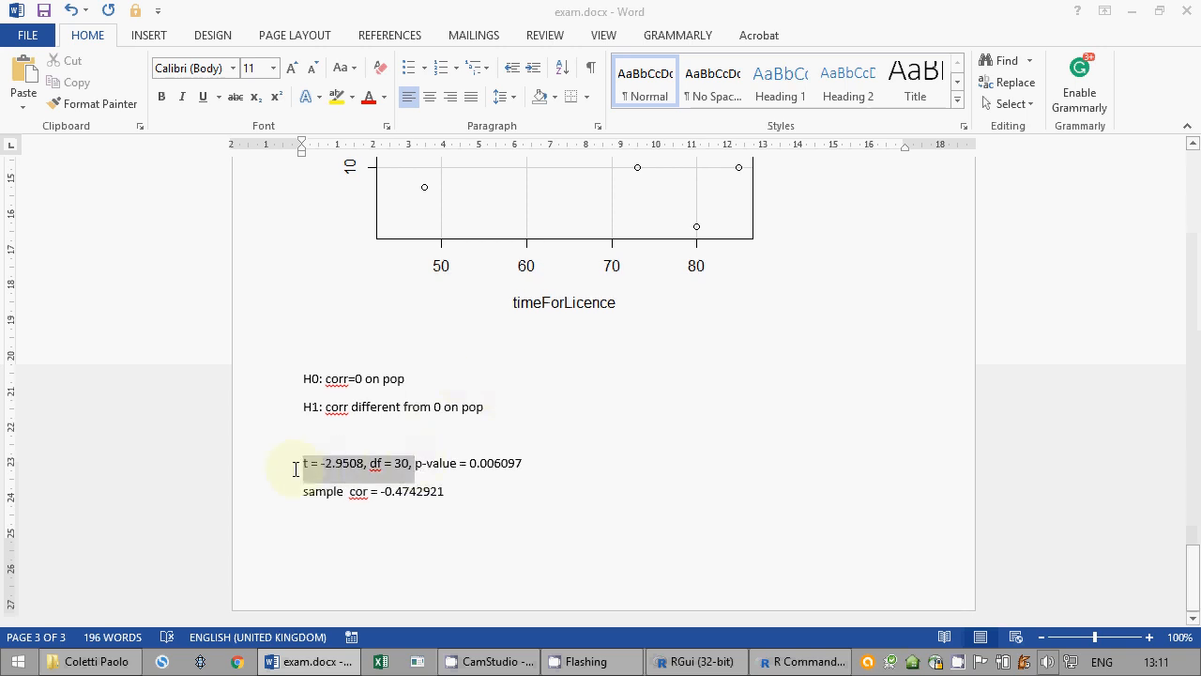
pyautogui.press('Delete')
pyautogui.press('Delete')
pyautogui.press('Delete')
pyautogui.press('Delete')
pyautogui.press('Delete')
pyautogui.press('Delete')
pyautogui.press('Delete')
pyautogui.press('Delete')
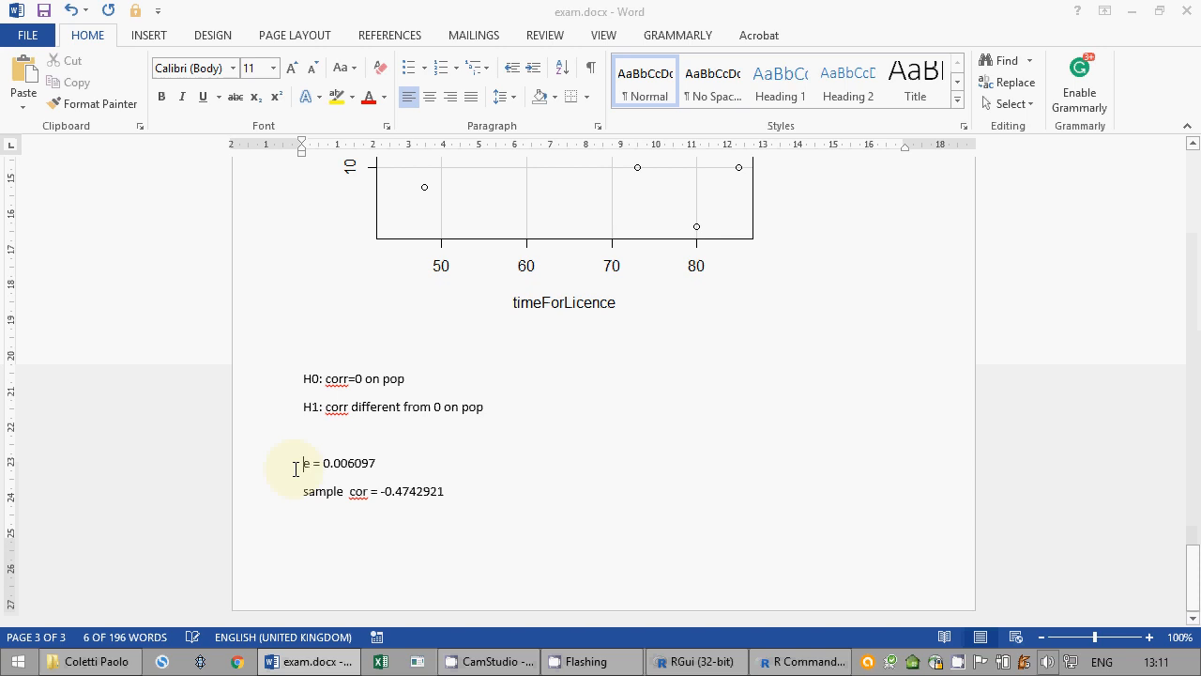
pyautogui.write('sign')
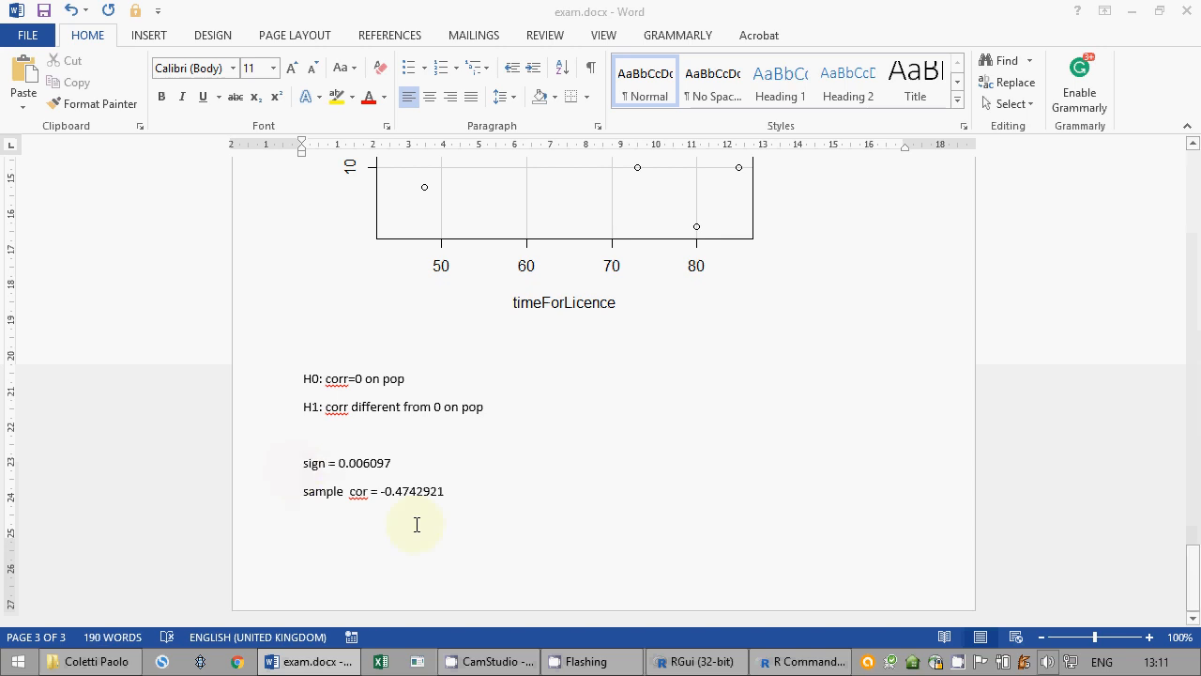
# Step: Write the conclusion "sign<<5% → H0 is rejected → correlation on the population is not 0." below the sample correlation and save the document
pyautogui.click(517, 500)
pyautogui.press('Return')
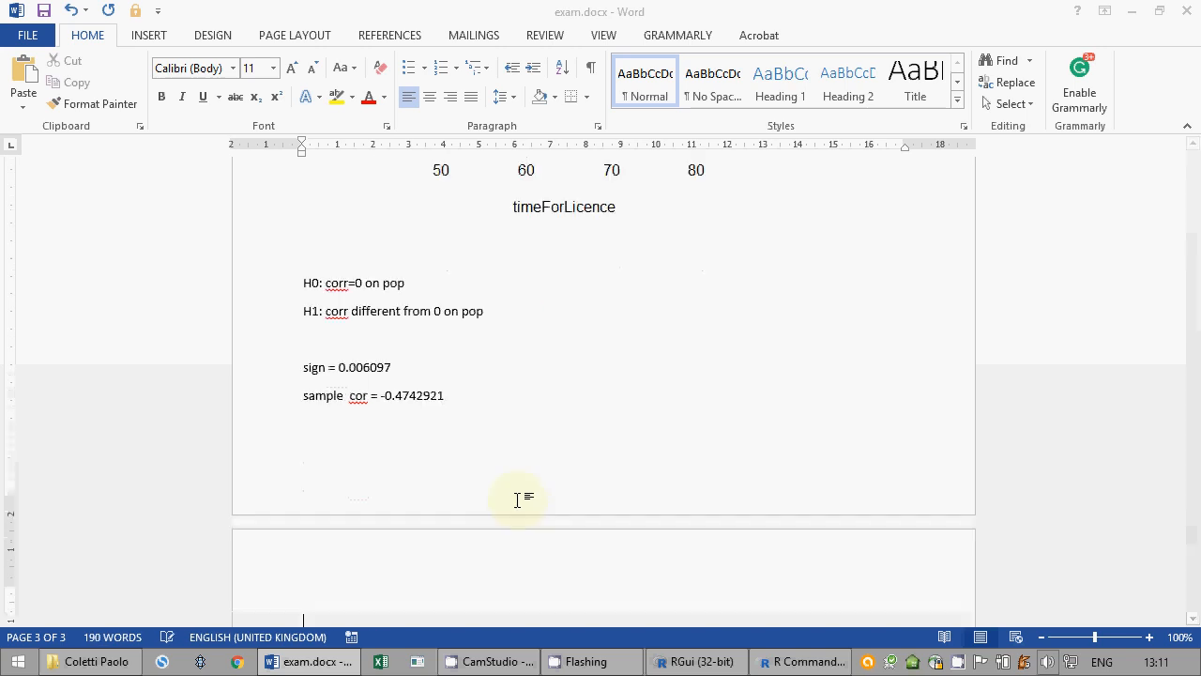
pyautogui.write('sign<<%')
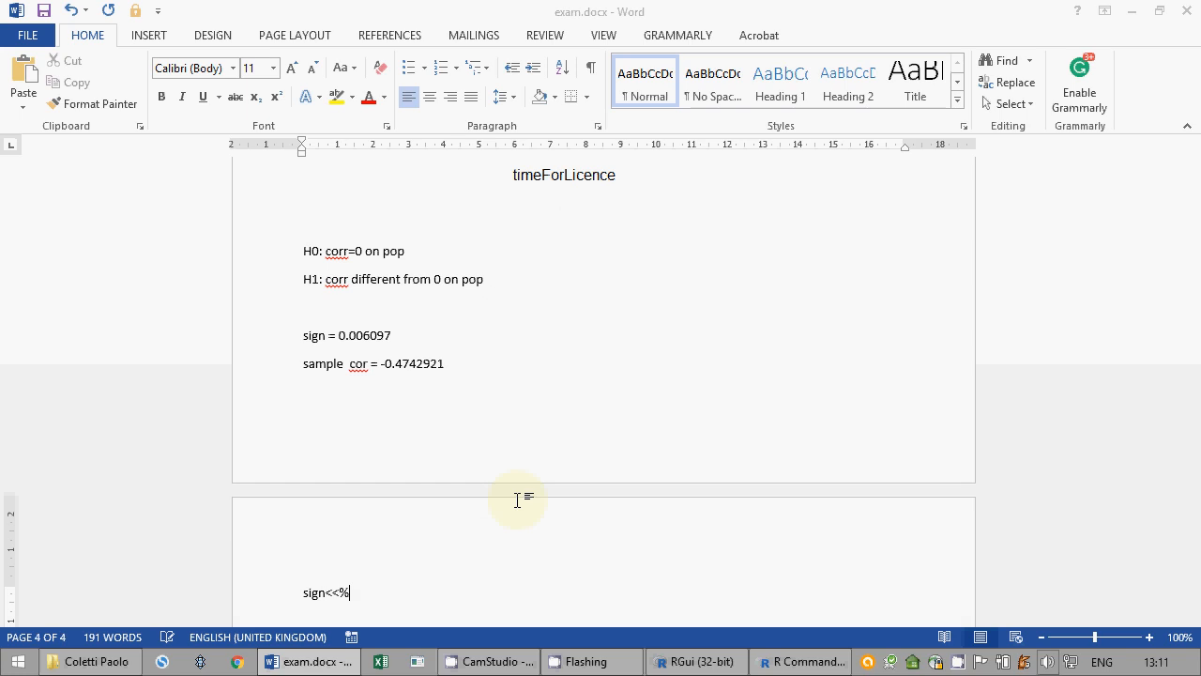
pyautogui.press('BackSpace')
pyautogui.write('5% -->')
pyautogui.write('H0 is re')
pyautogui.write('ject')
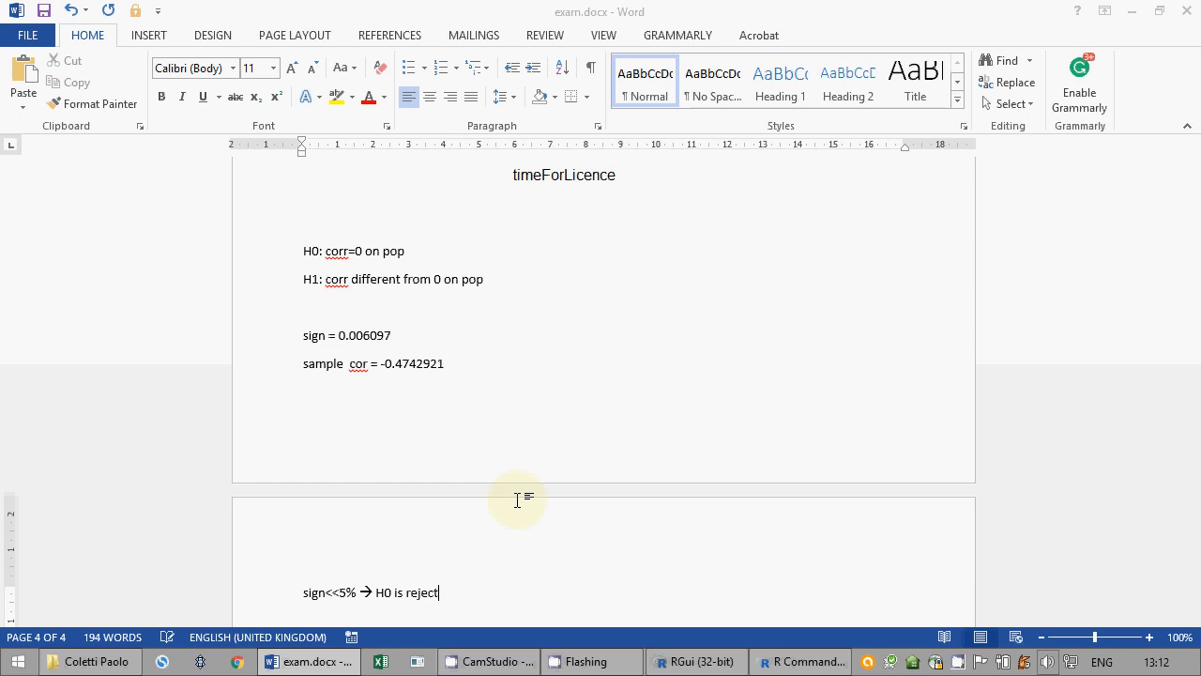
pyautogui.write('ed --> correlation on the')
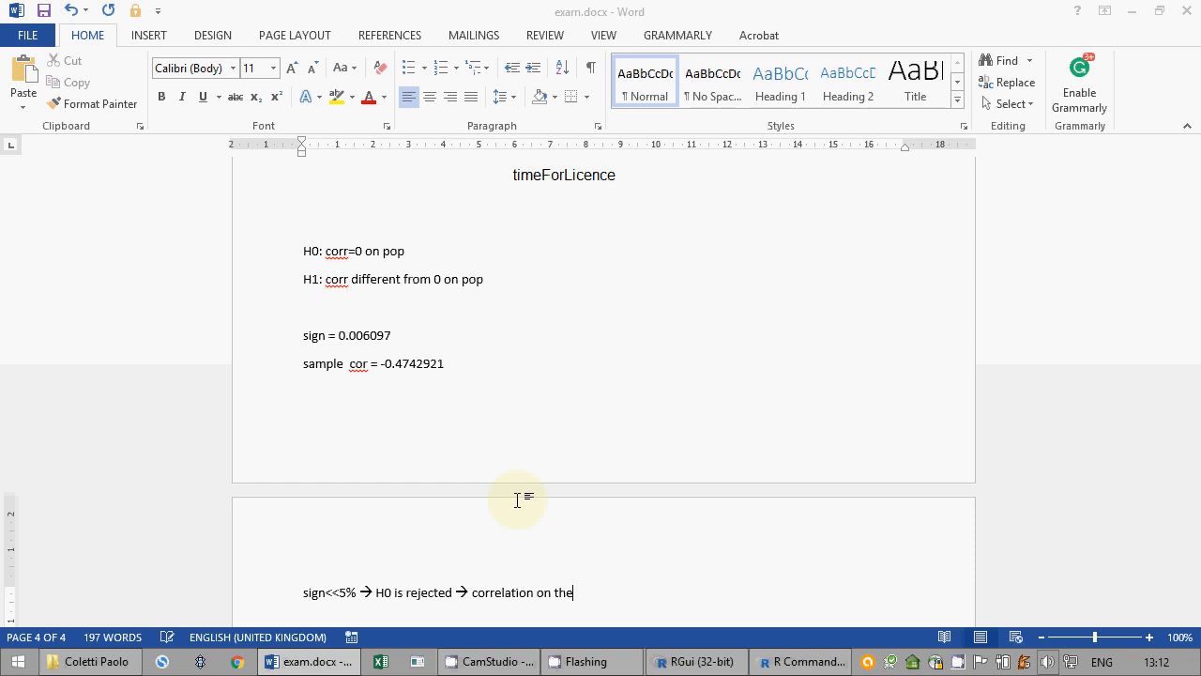
pyautogui.write(' population is not 0.')
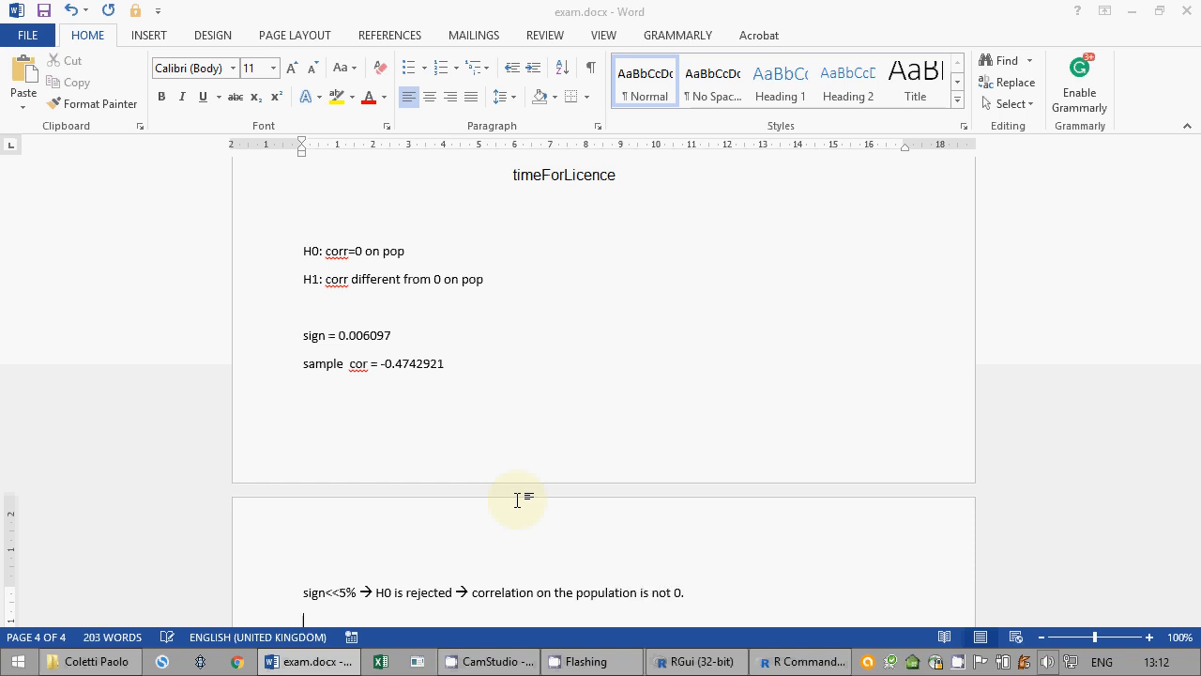
pyautogui.press('Return')
pyautogui.press('Return')
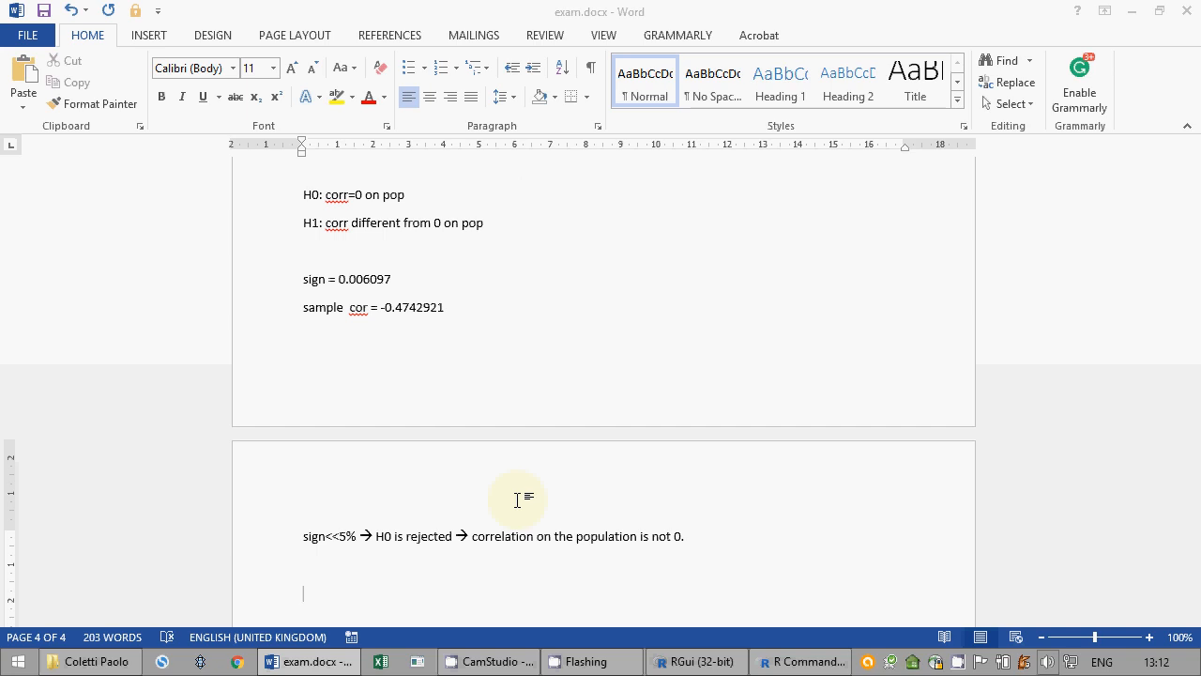
pyautogui.hotkey('ctrl', 's')
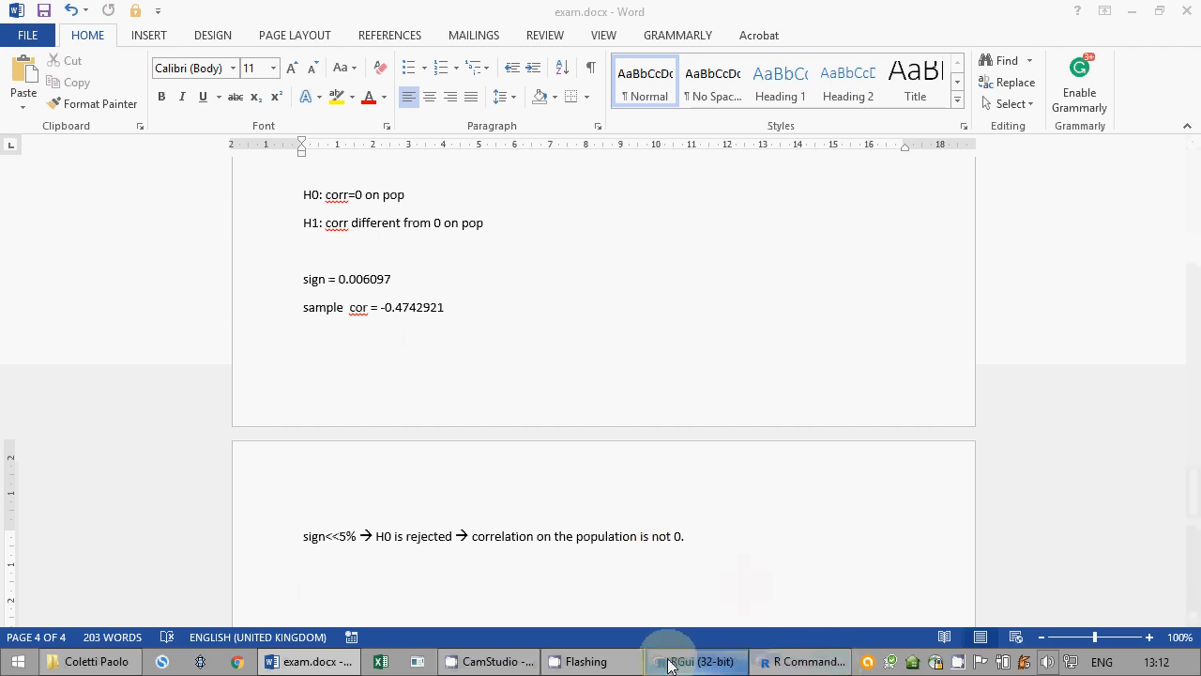
# Step: Switch to R Commander and add blank lines below the correlation test command in the script
pyautogui.moveTo(519, 672)
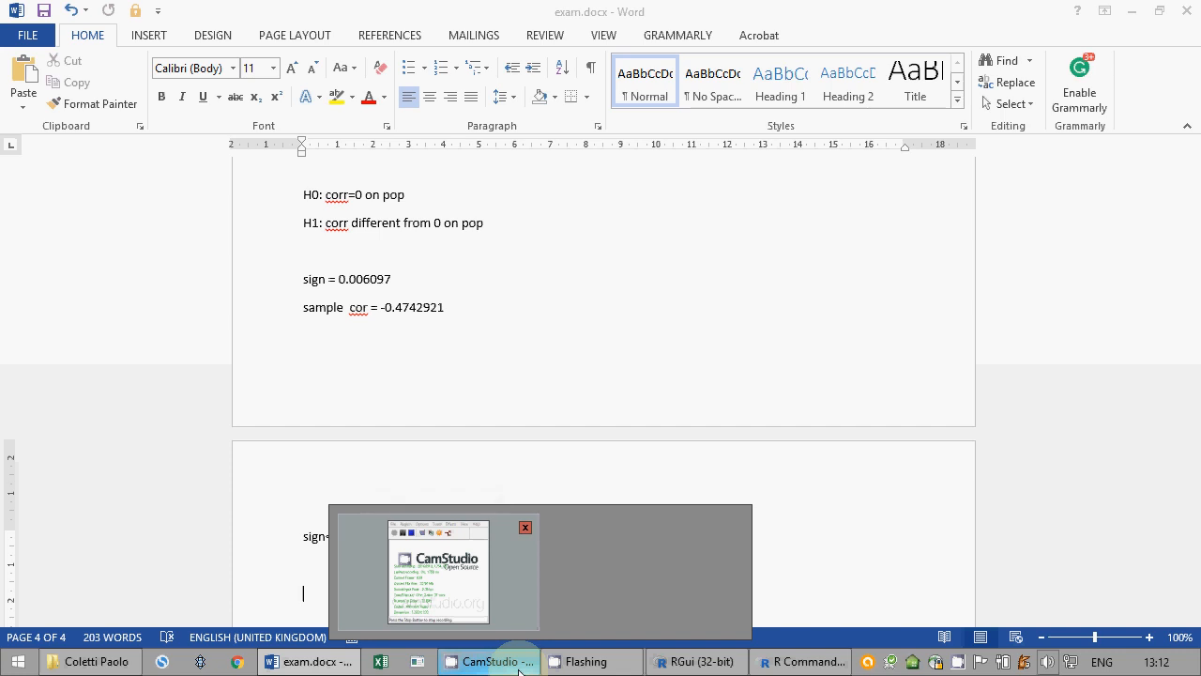
pyautogui.click(772, 661)
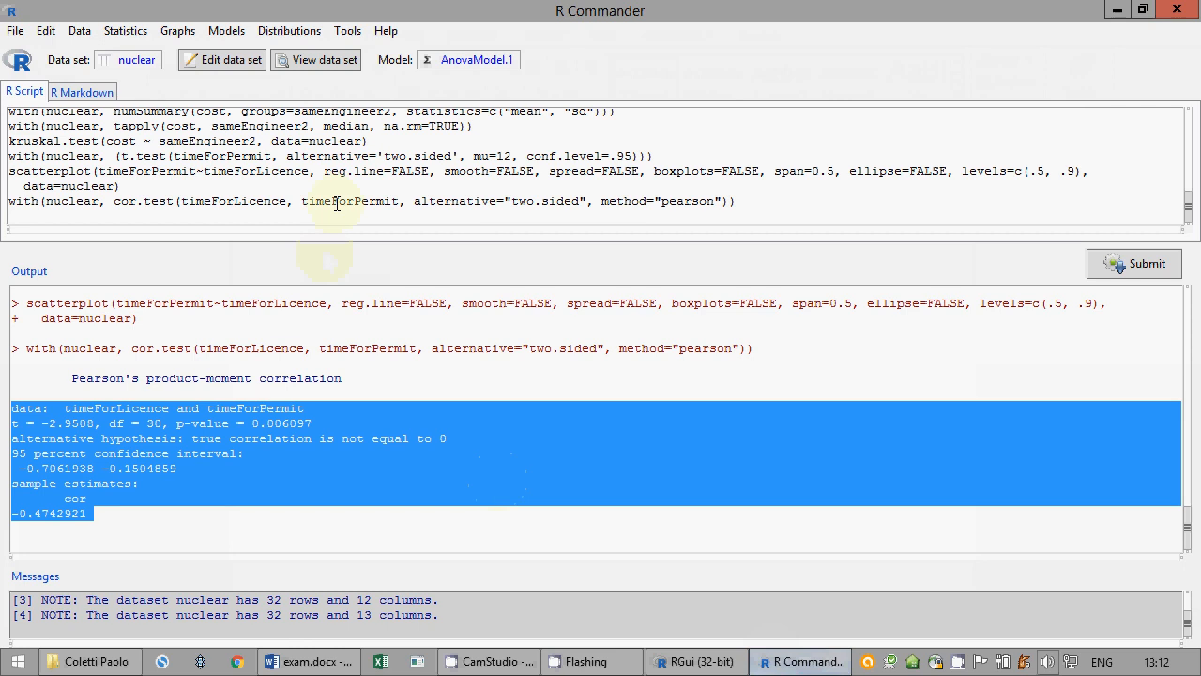
pyautogui.moveTo(337, 203); pyautogui.dragTo(343, 222)
pyautogui.click(345, 219)
pyautogui.press('Return')
pyautogui.press('Return')
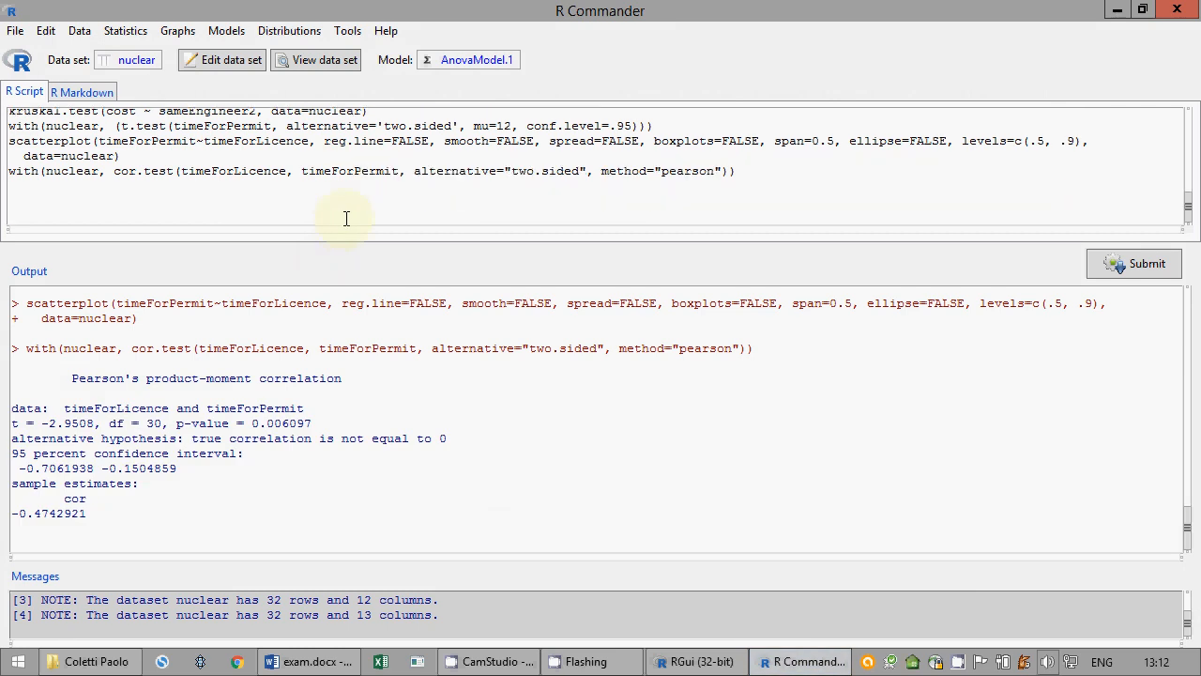
# Step: Try the script line nuclear$totalTime=nuclear$timeForPermit+nuclear$timeForLicence+5, and delete it without running it
pyautogui.write('nuclear$totalTime')
pyautogui.hotkey('shift', 'Right')
pyautogui.hotkey('shift', 'Right')
pyautogui.hotkey('shift', 'Right')
pyautogui.hotkey('shift', 'Right')
pyautogui.hotkey('shift', 'Right')
pyautogui.hotkey('shift', 'Right')
pyautogui.hotkey('shift', 'Right')
pyautogui.hotkey('shift', 'Right')
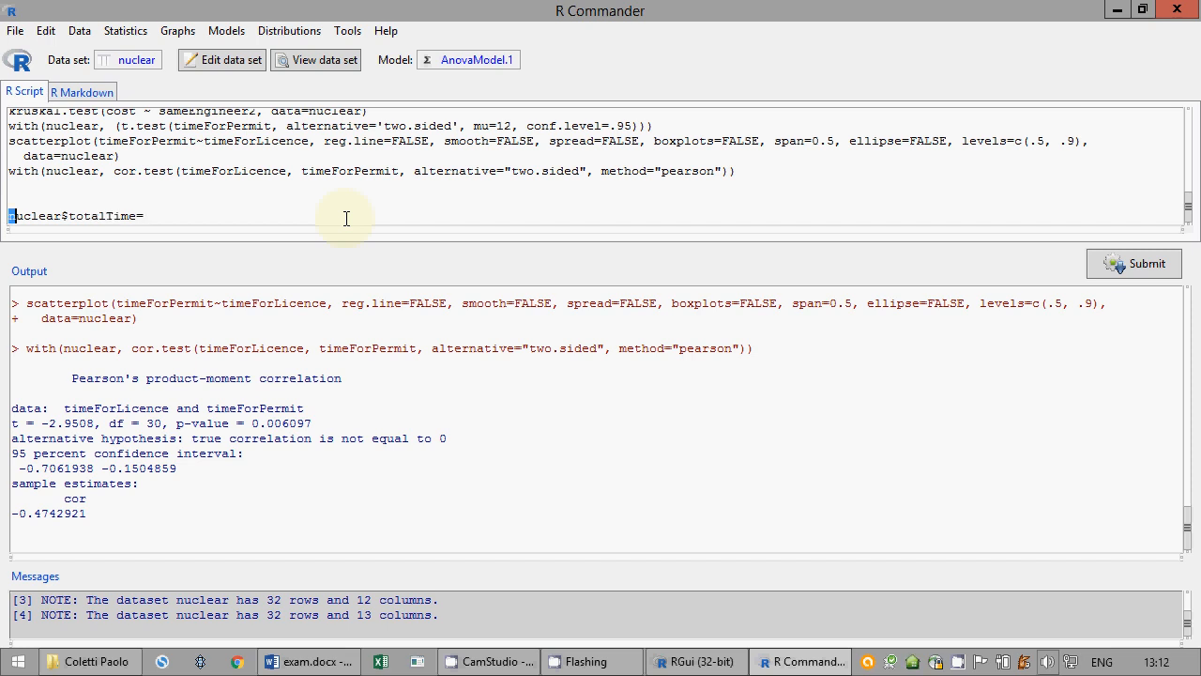
pyautogui.hotkey('ctrl', 'x')
pyautogui.hotkey('ctrl', 'v')
pyautogui.press('End')
pyautogui.write('=')
pyautogui.hotkey('ctrl', 'v')
pyautogui.write('timeForPe')
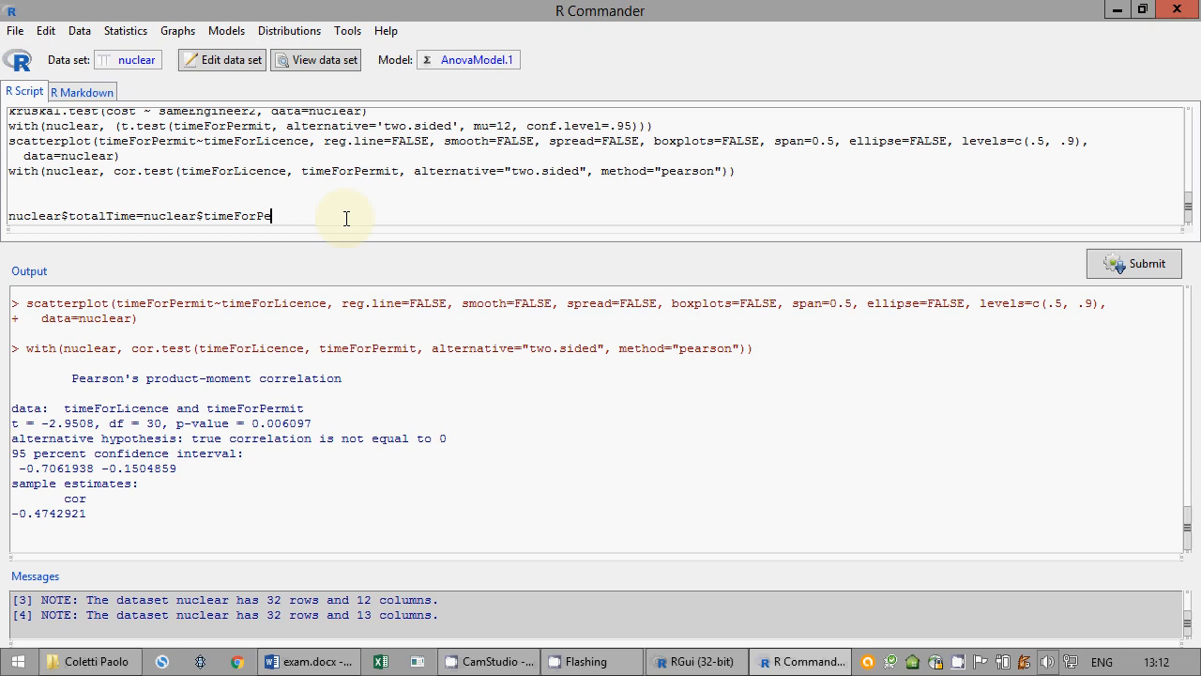
pyautogui.write('rmit+nuclear$timeForLicence+5')
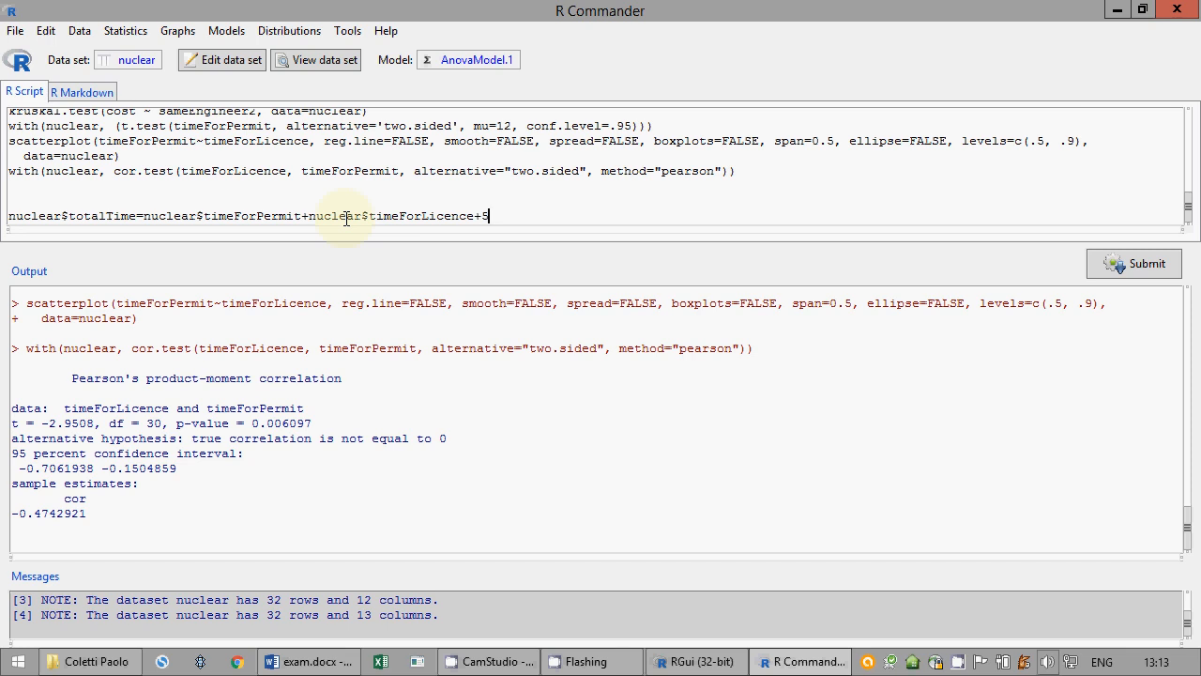
pyautogui.hotkey('shift', 'Home')
pyautogui.press('BackSpace')
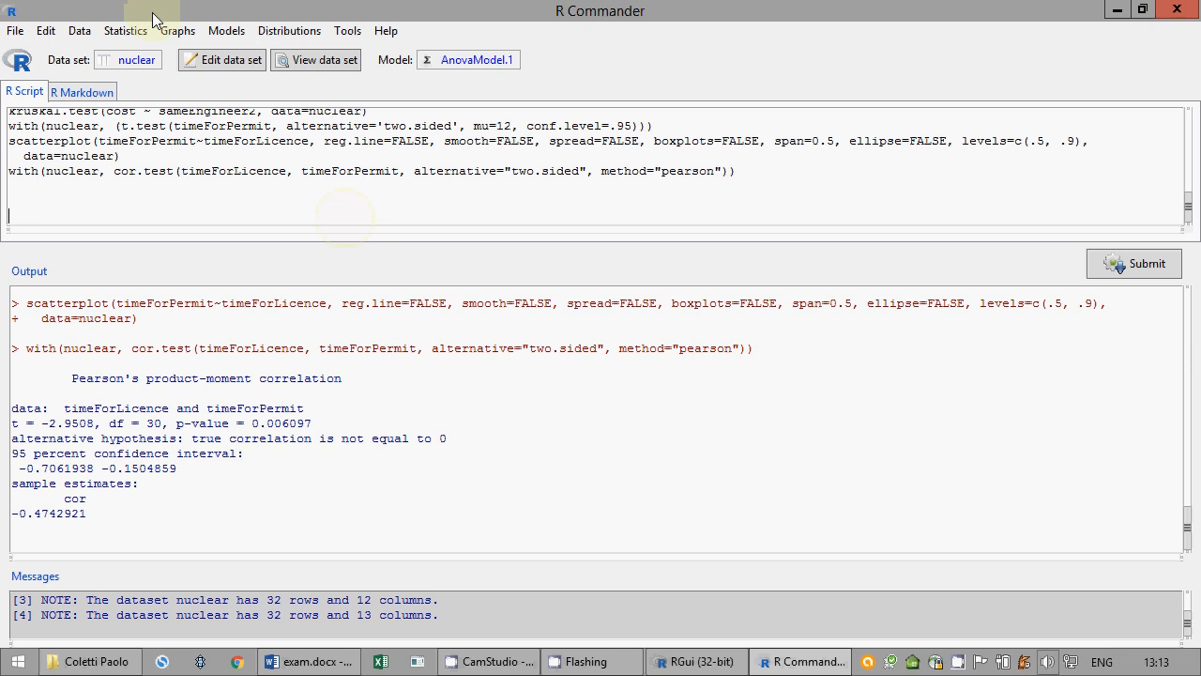
# Step: Compute a new variable totalTime in the nuclear data set with the expression timeForLicence+ timeForPermit+5
pyautogui.click(79, 30)
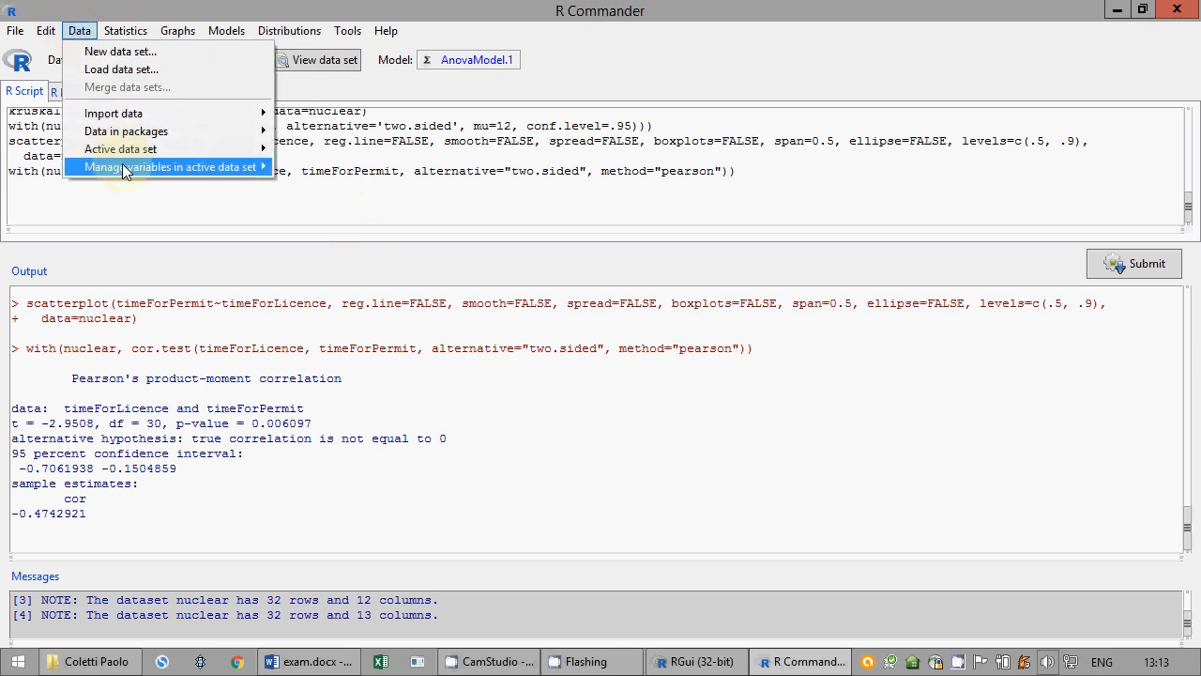
pyautogui.moveTo(122, 166)
pyautogui.click(321, 187)
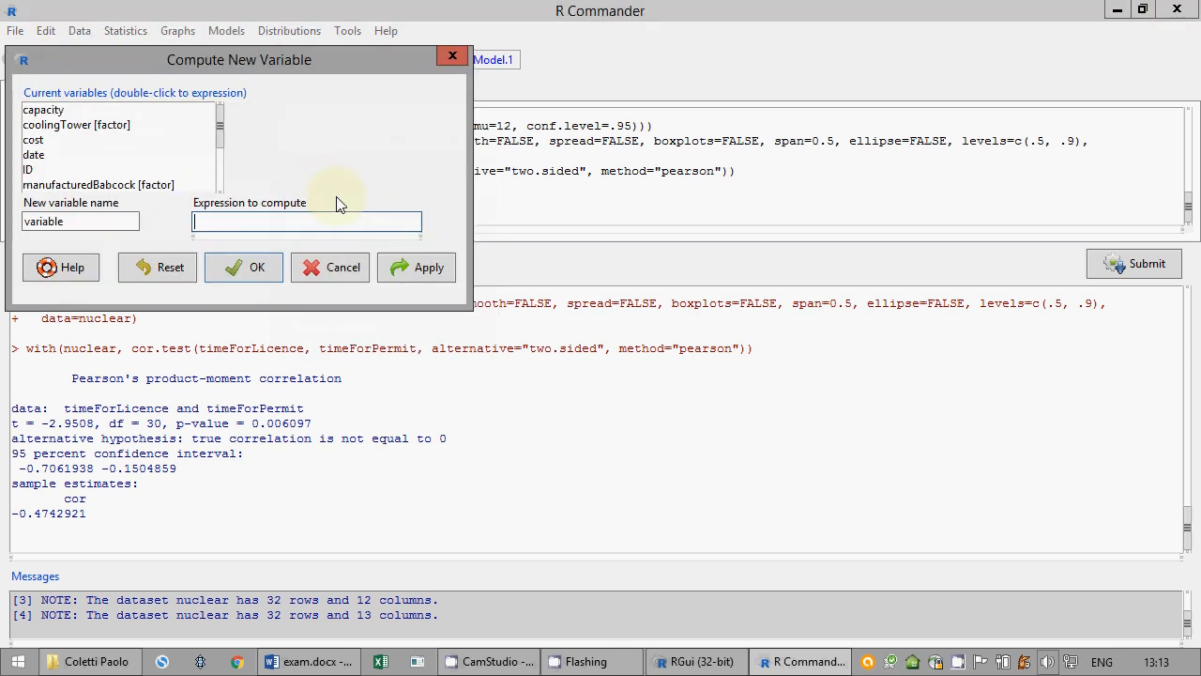
pyautogui.doubleClick(104, 221)
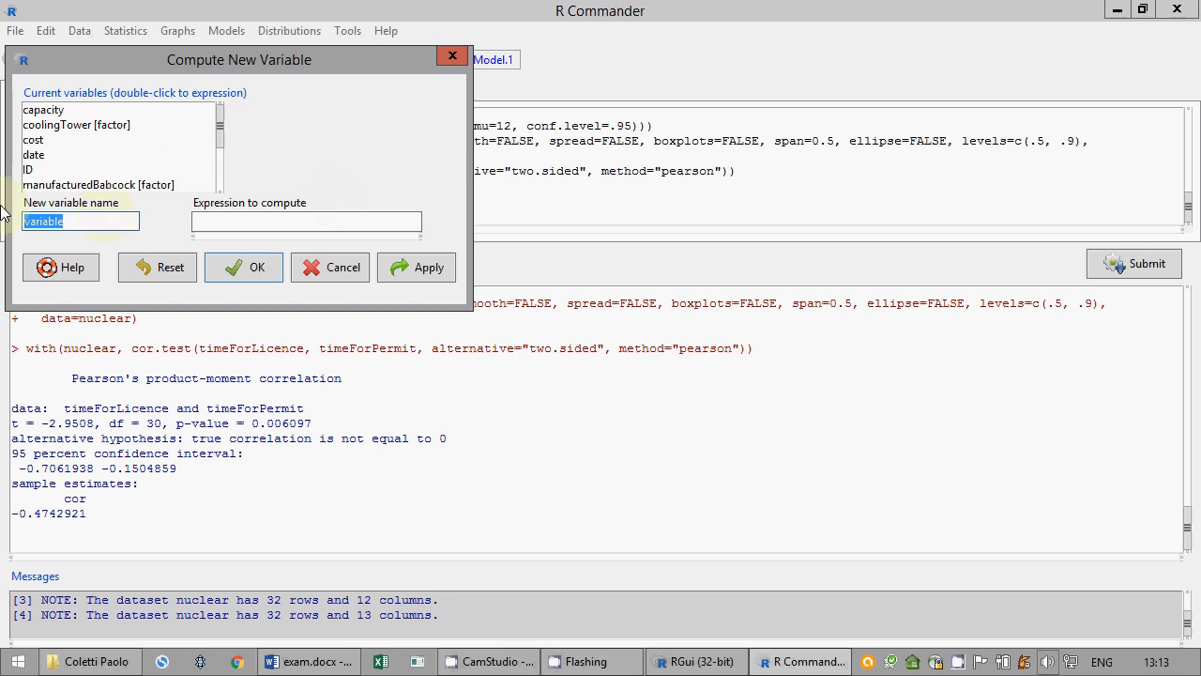
pyautogui.write('totalTime')
pyautogui.click(211, 222)
pyautogui.moveTo(223, 146); pyautogui.dragTo(224, 166)
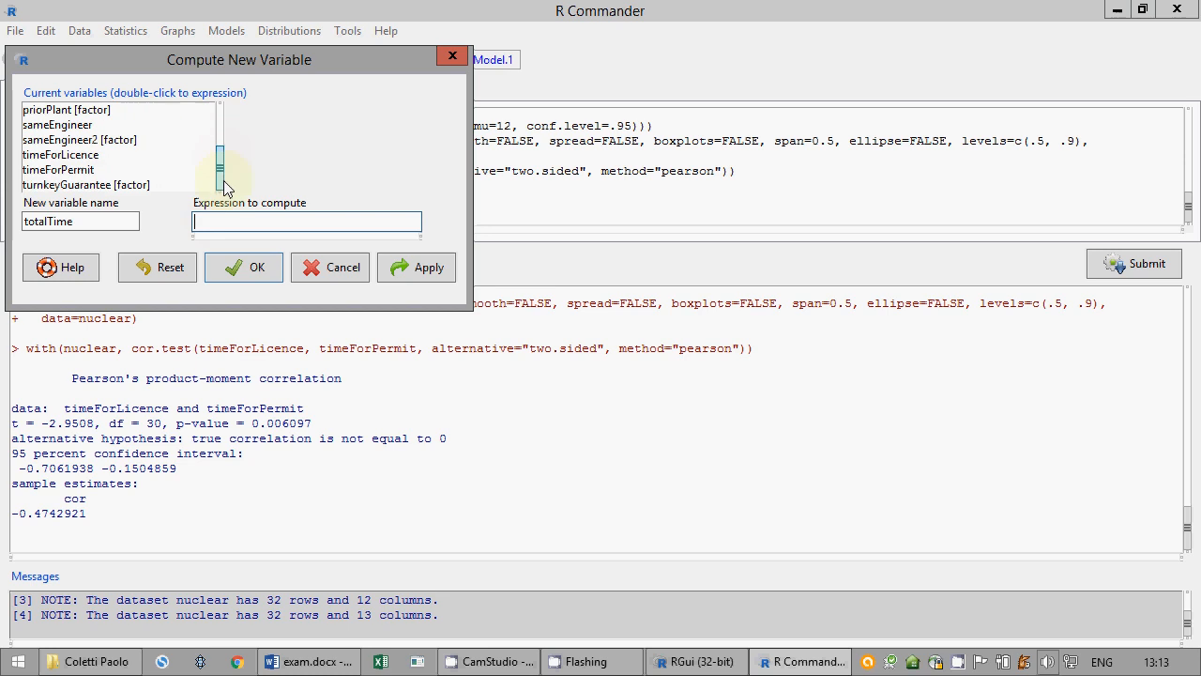
pyautogui.doubleClick(119, 158)
pyautogui.write('+')
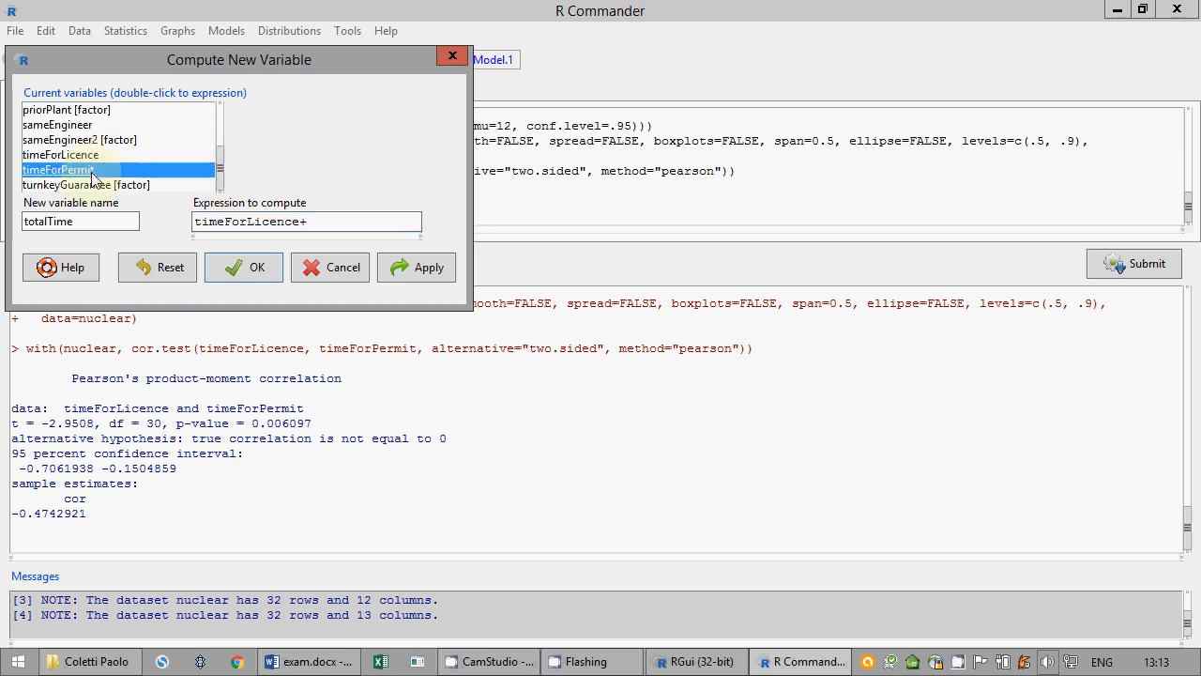
pyautogui.doubleClick(99, 171)
pyautogui.write('+5')
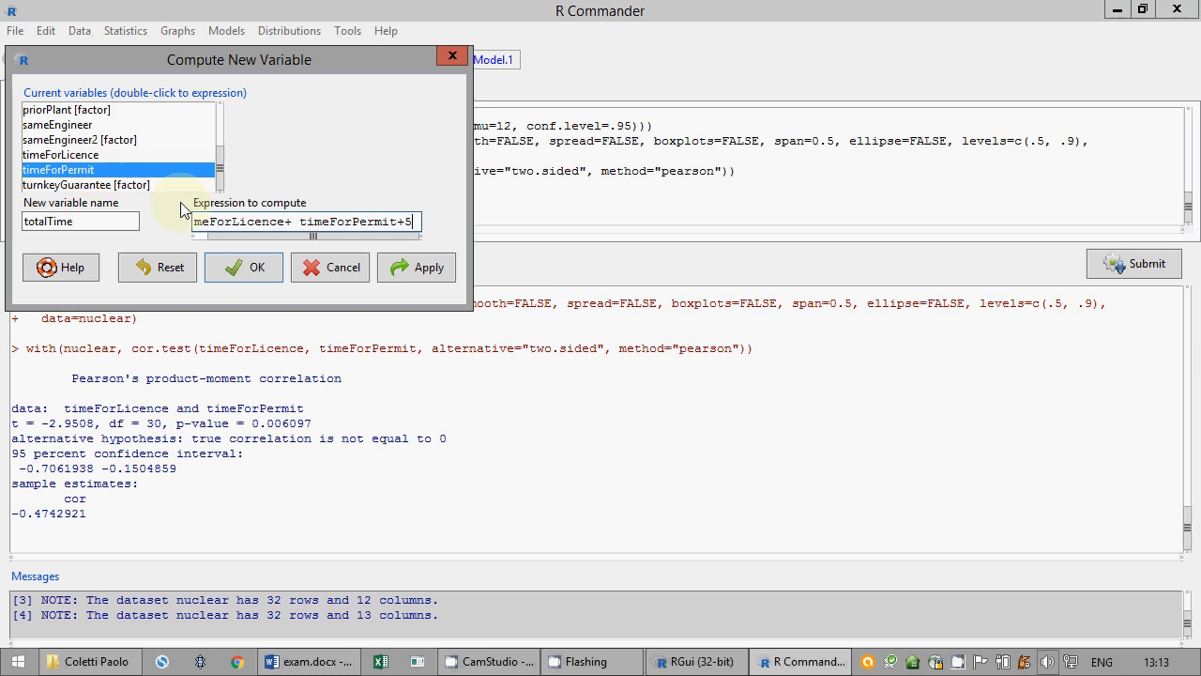
pyautogui.click(242, 271)
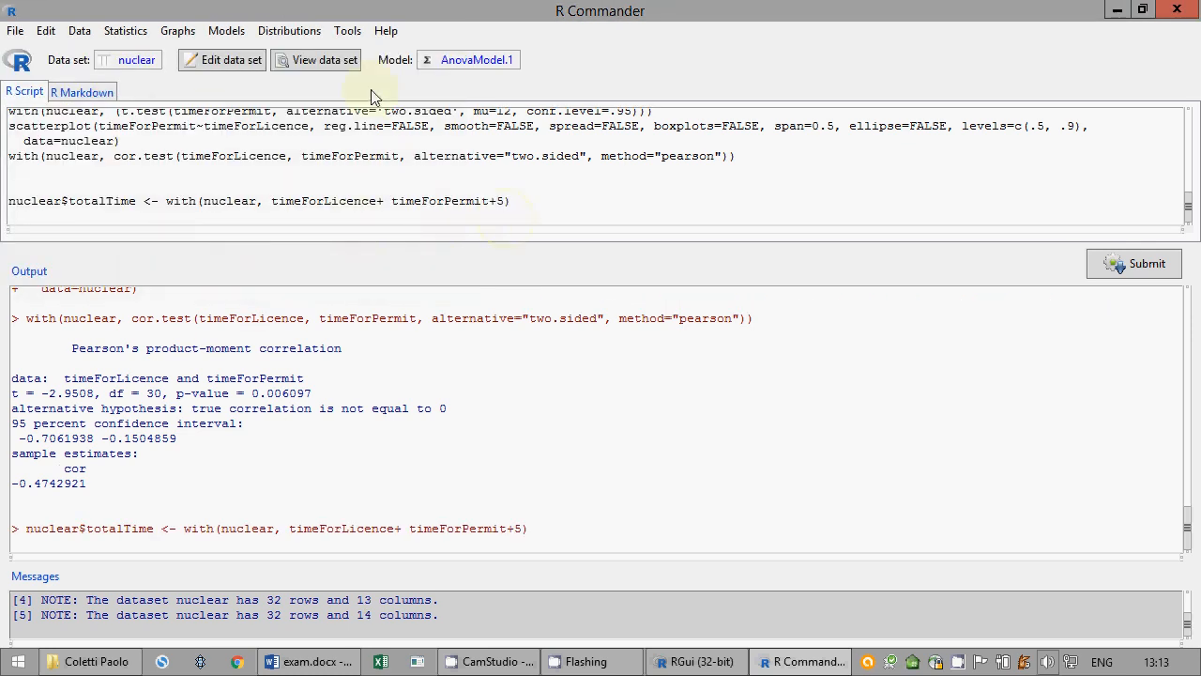
# Step: View the nuclear data set and examine its totalTime column, then close the viewer
pyautogui.click(319, 59)
pyautogui.moveTo(688, 204); pyautogui.dragTo(380, 63)
pyautogui.moveTo(479, 561); pyautogui.dragTo(800, 553)
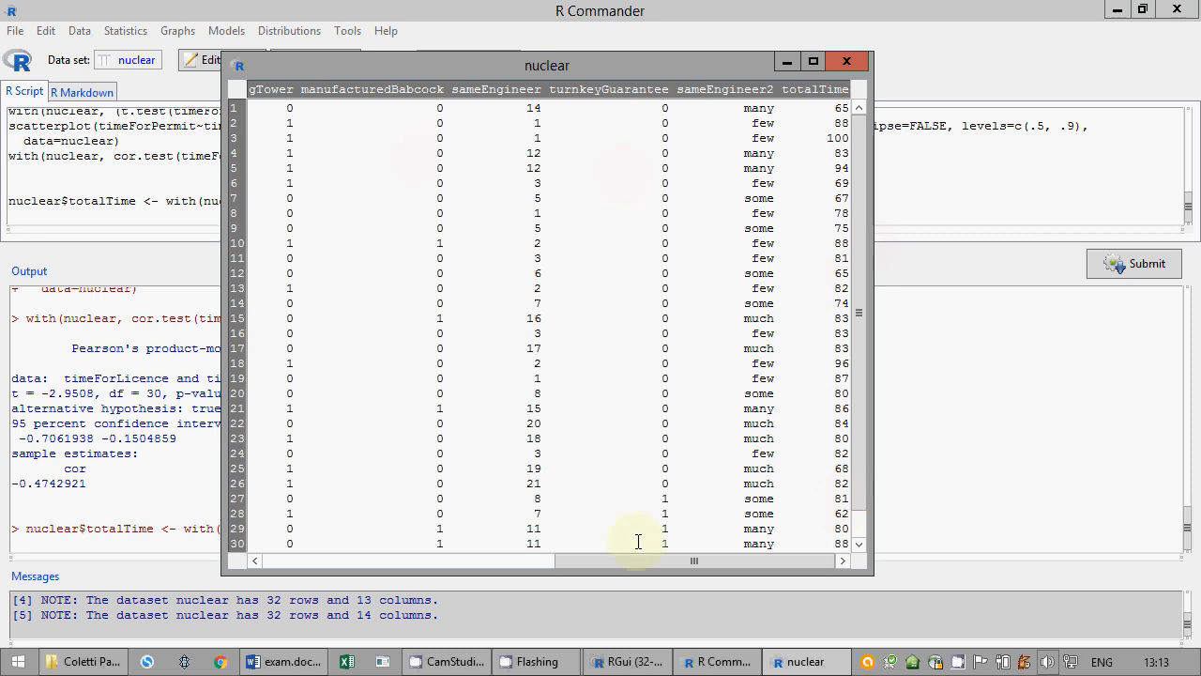
pyautogui.moveTo(636, 560); pyautogui.dragTo(699, 530)
pyautogui.click(846, 62)
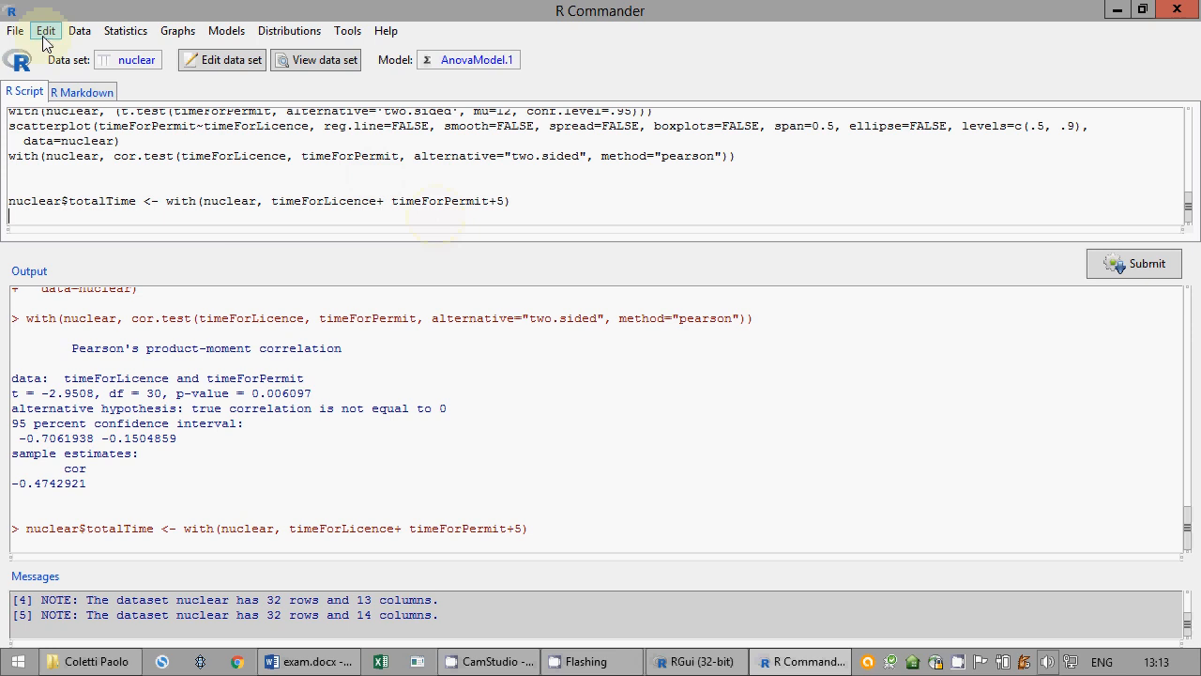
# Step: Save the script on the Desktop as exam.R
pyautogui.rightClick(129, 134)
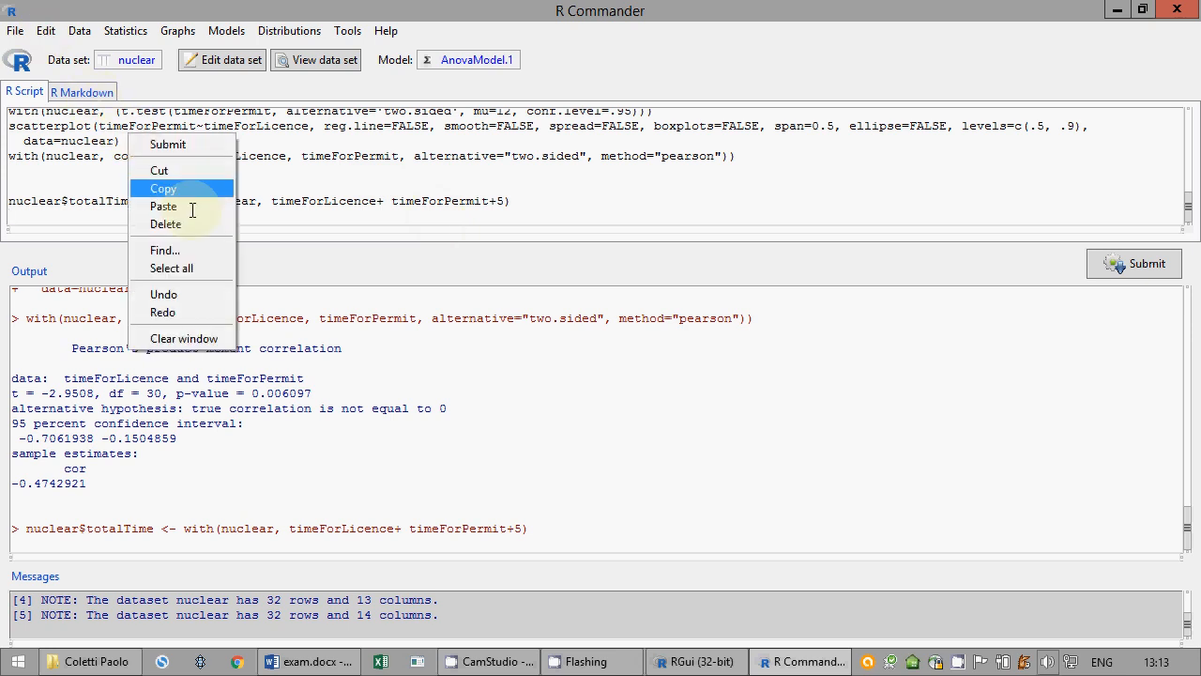
pyautogui.click(11, 31)
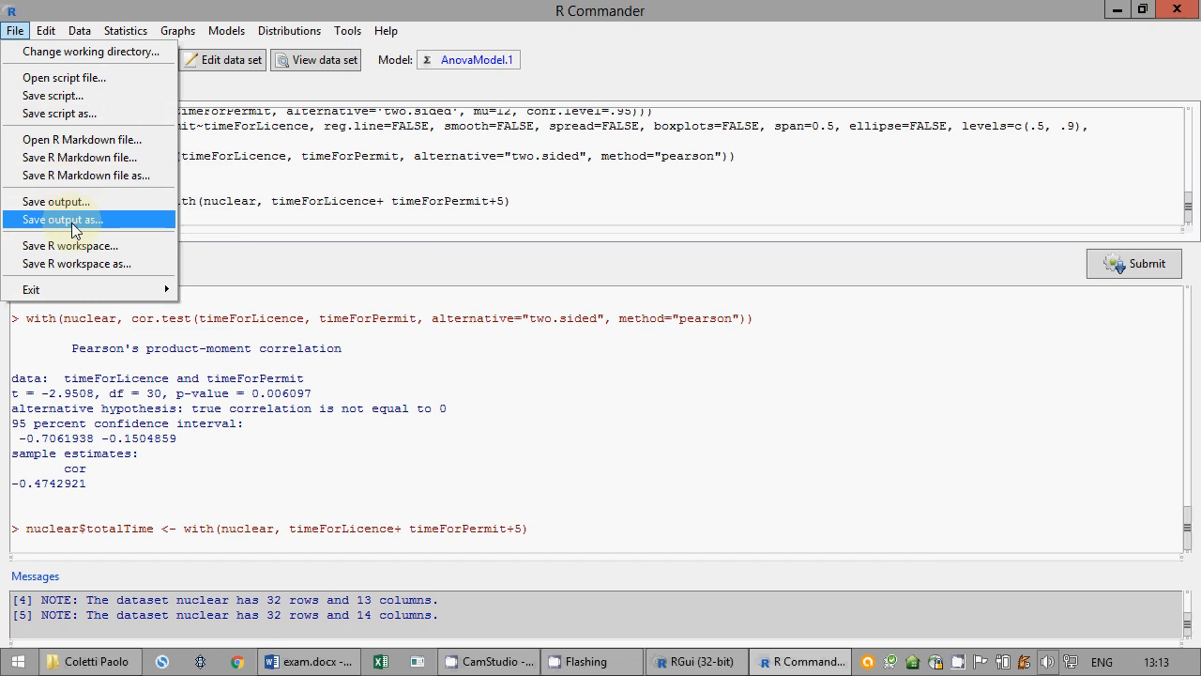
pyautogui.click(79, 114)
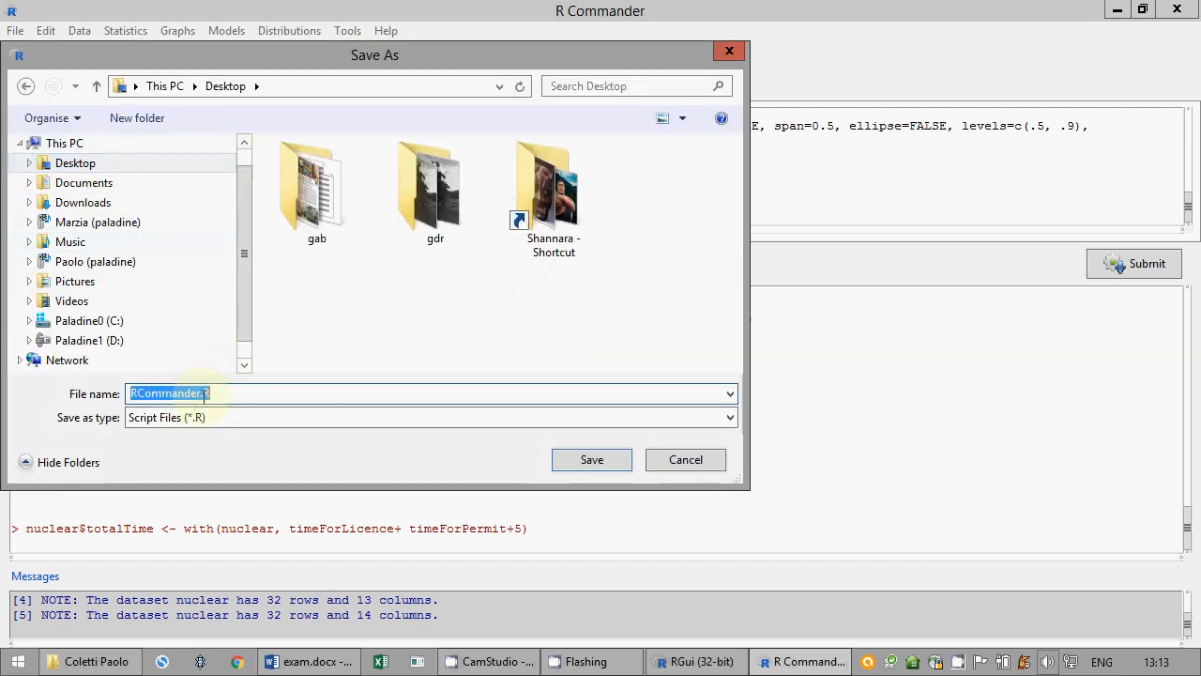
pyautogui.moveTo(202, 394); pyautogui.dragTo(39, 386)
pyautogui.write('exam')
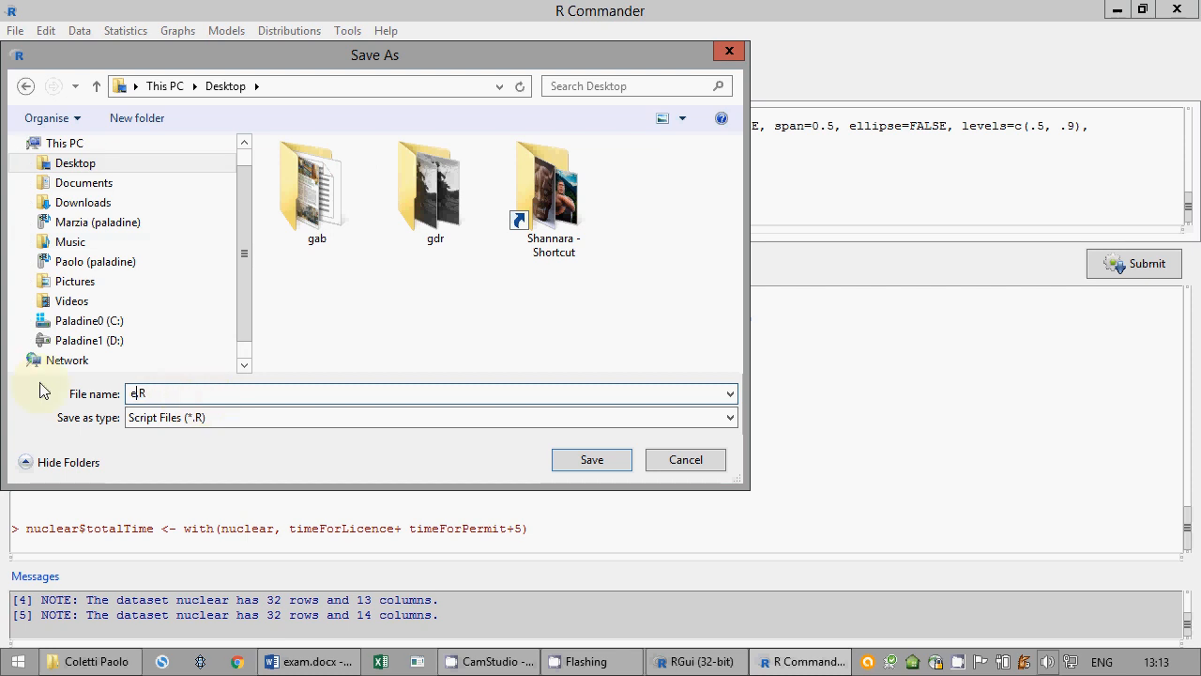
pyautogui.press('Return')
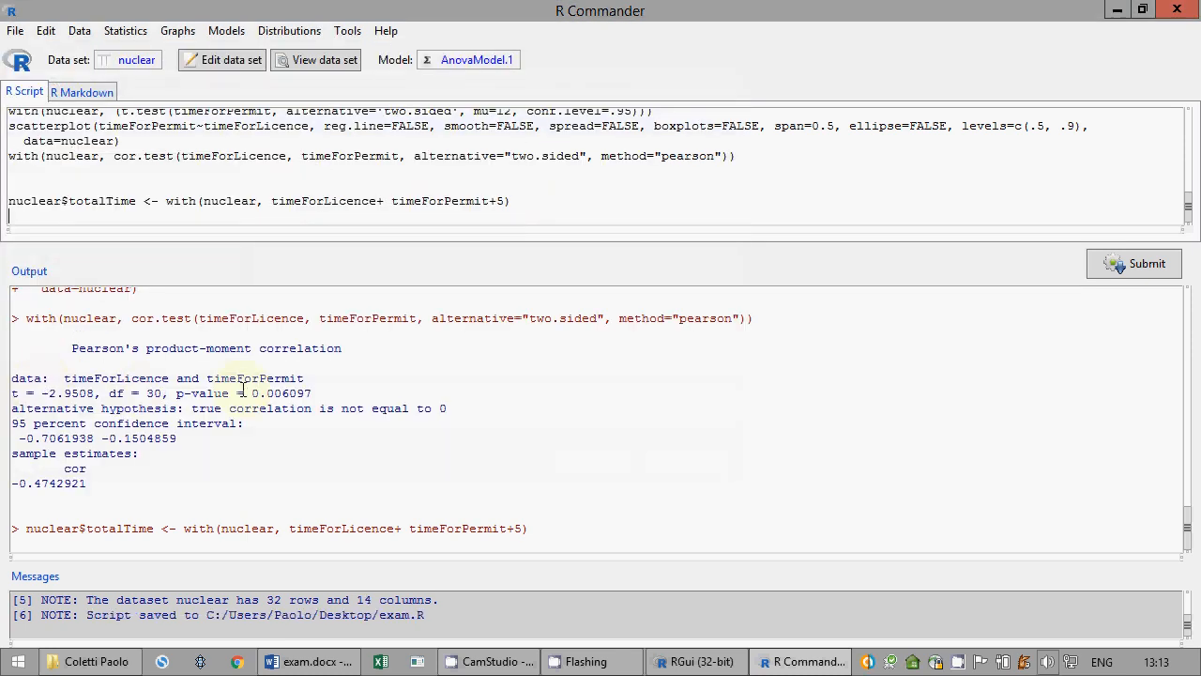
# Step: Save the output on the Desktop as exam.txt
pyautogui.click(15, 30)
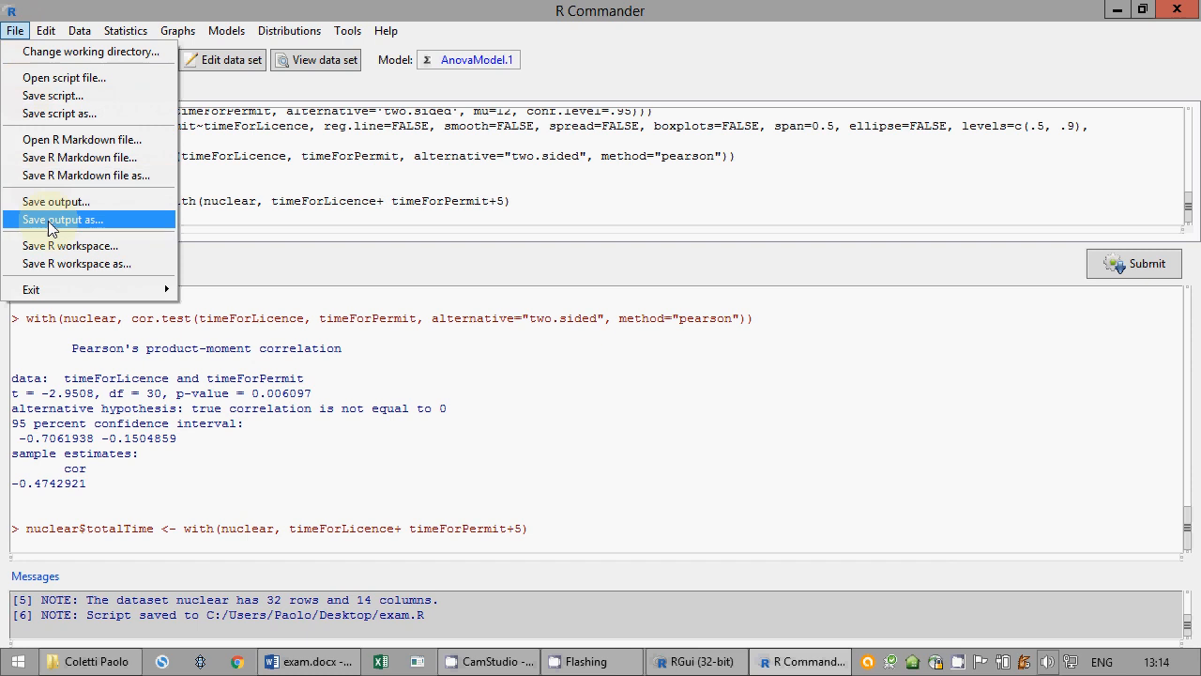
pyautogui.click(56, 220)
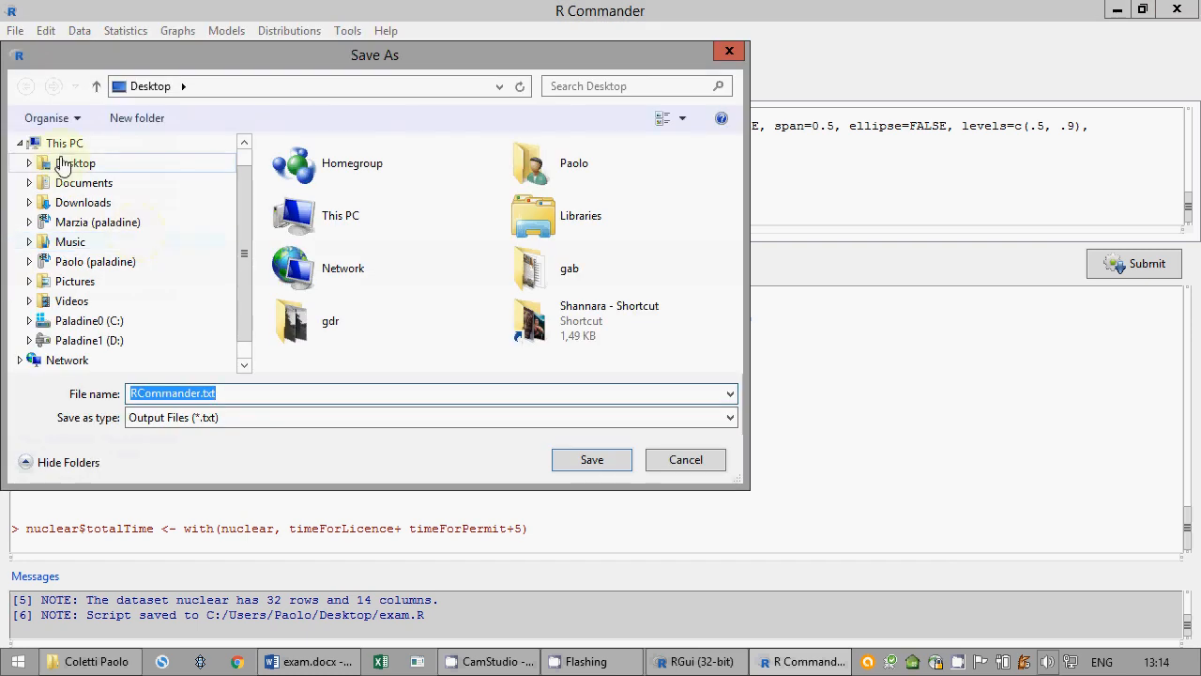
pyautogui.click(62, 165)
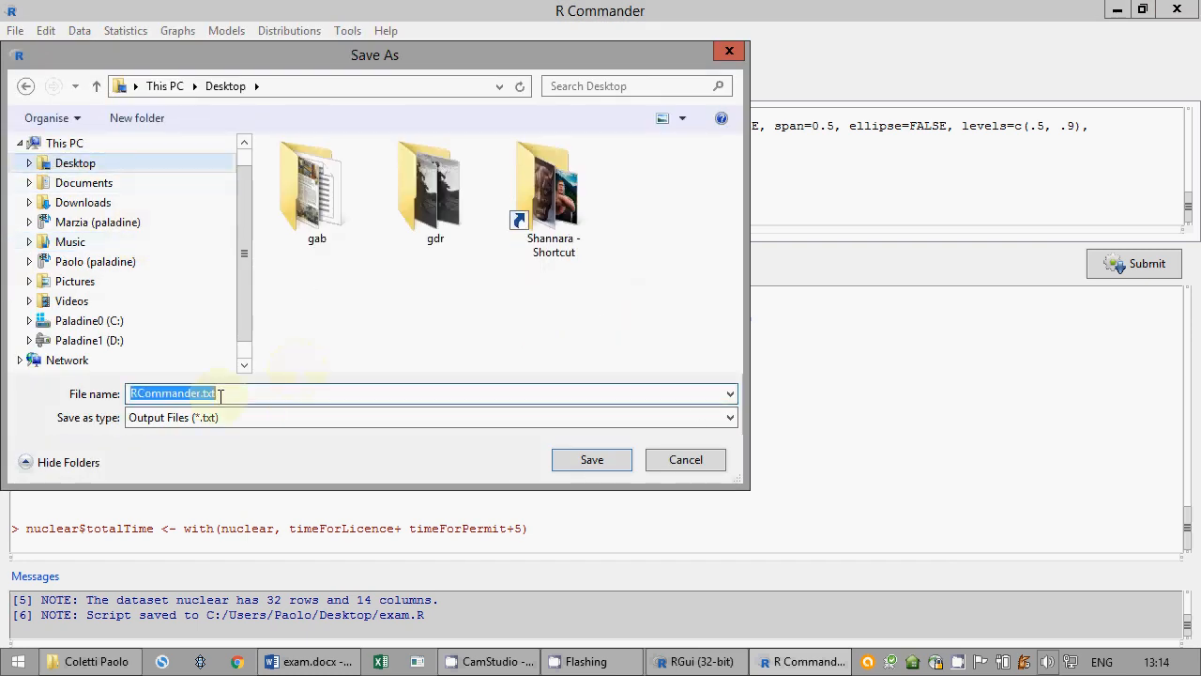
pyautogui.moveTo(201, 392); pyautogui.dragTo(58, 410)
pyautogui.write('exam')
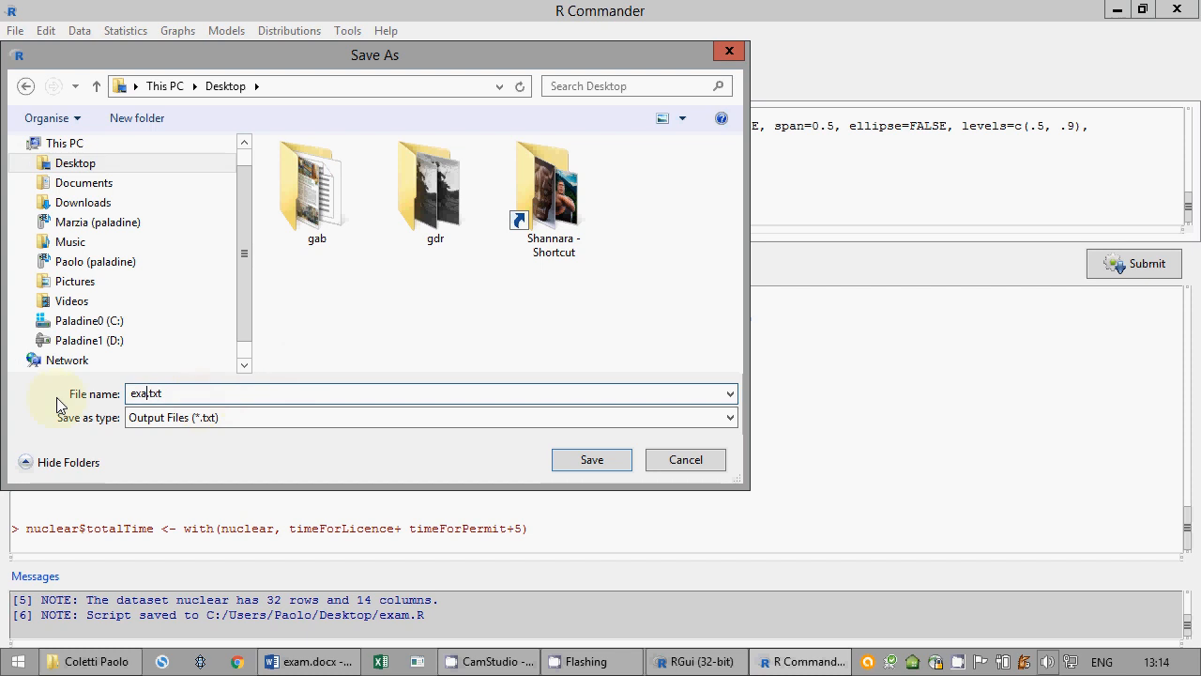
pyautogui.press('Return')
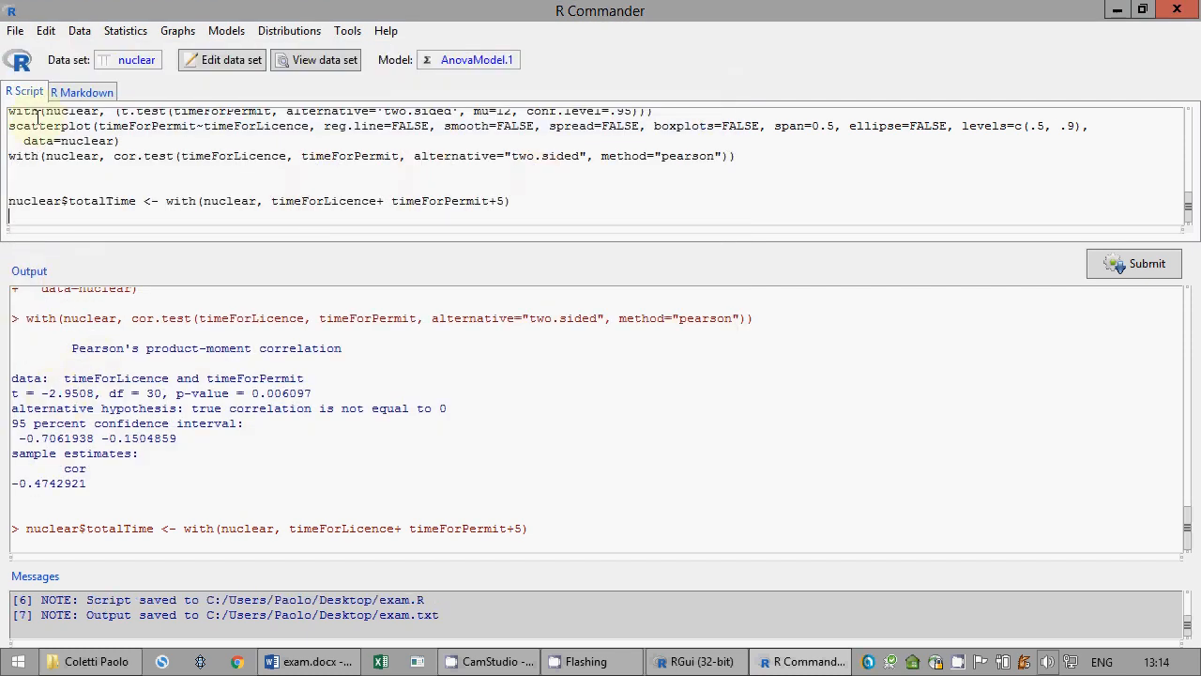
# Step: Save the R workspace on the Desktop as nuclear.RData, replacing the existing file
pyautogui.click(15, 30)
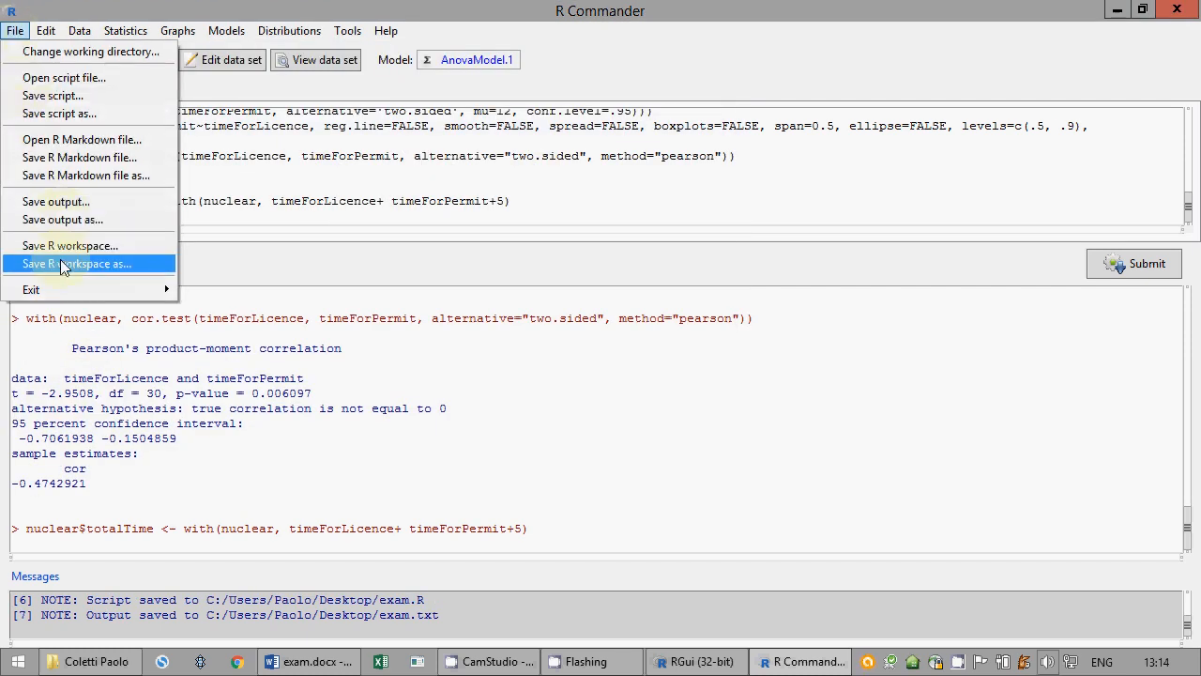
pyautogui.click(131, 264)
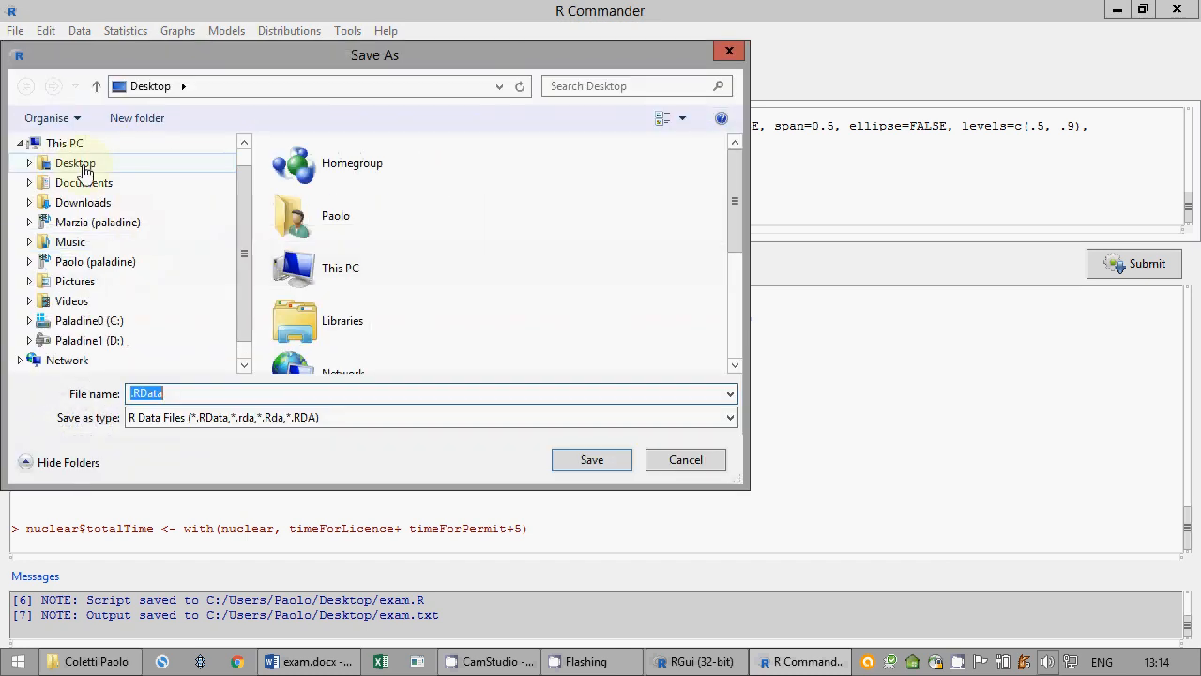
pyautogui.click(79, 163)
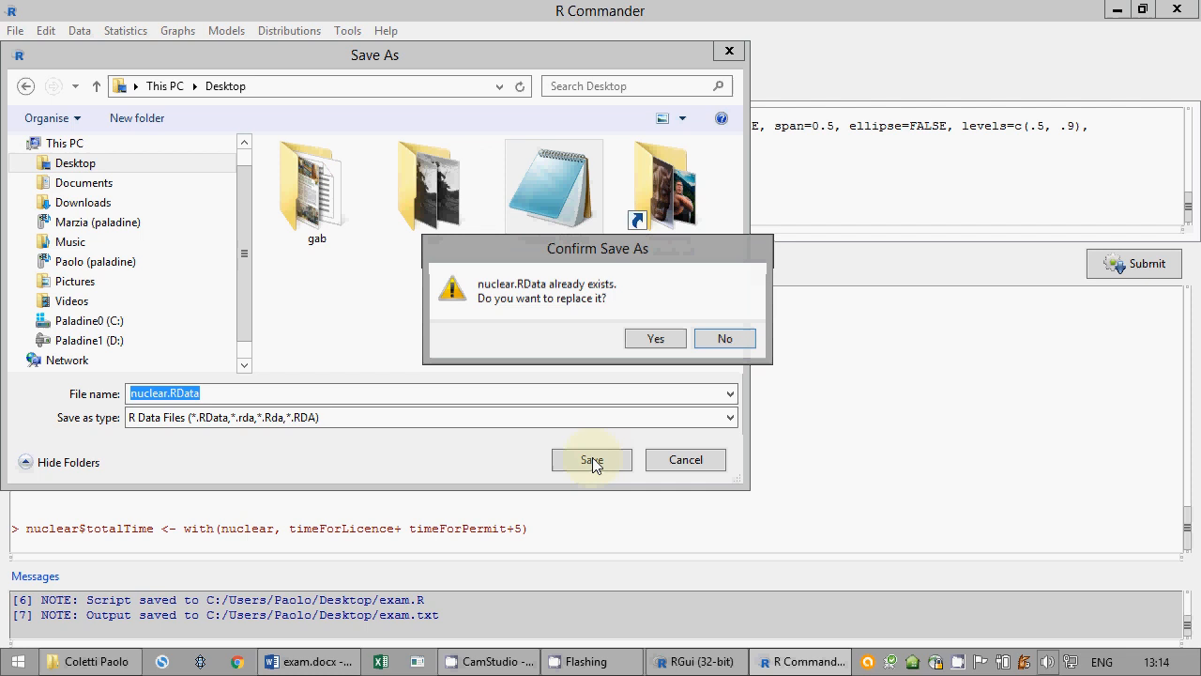
pyautogui.click(647, 339)
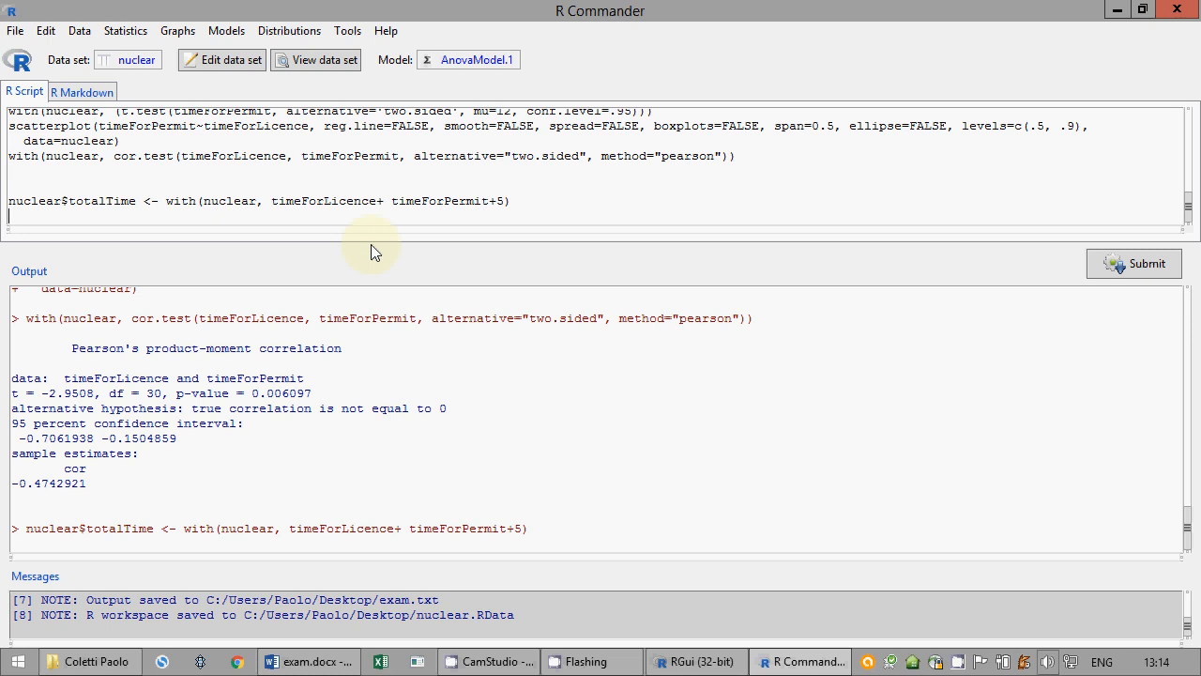
# Step: Add and run the script lines nuclear$abc=nuclear$cost and nuclear$abc[1:20]=NA to copy cost and blank its first 20 values
pyautogui.press('Return')
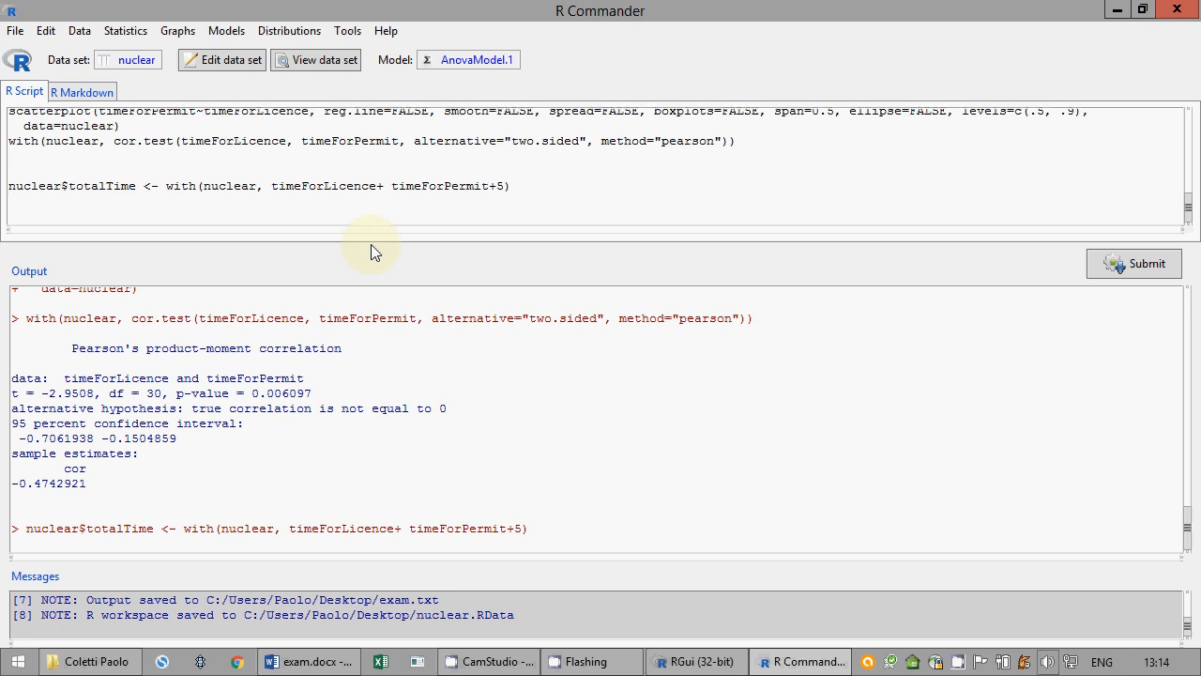
pyautogui.write('nuclear$abc=nuclear$cost')
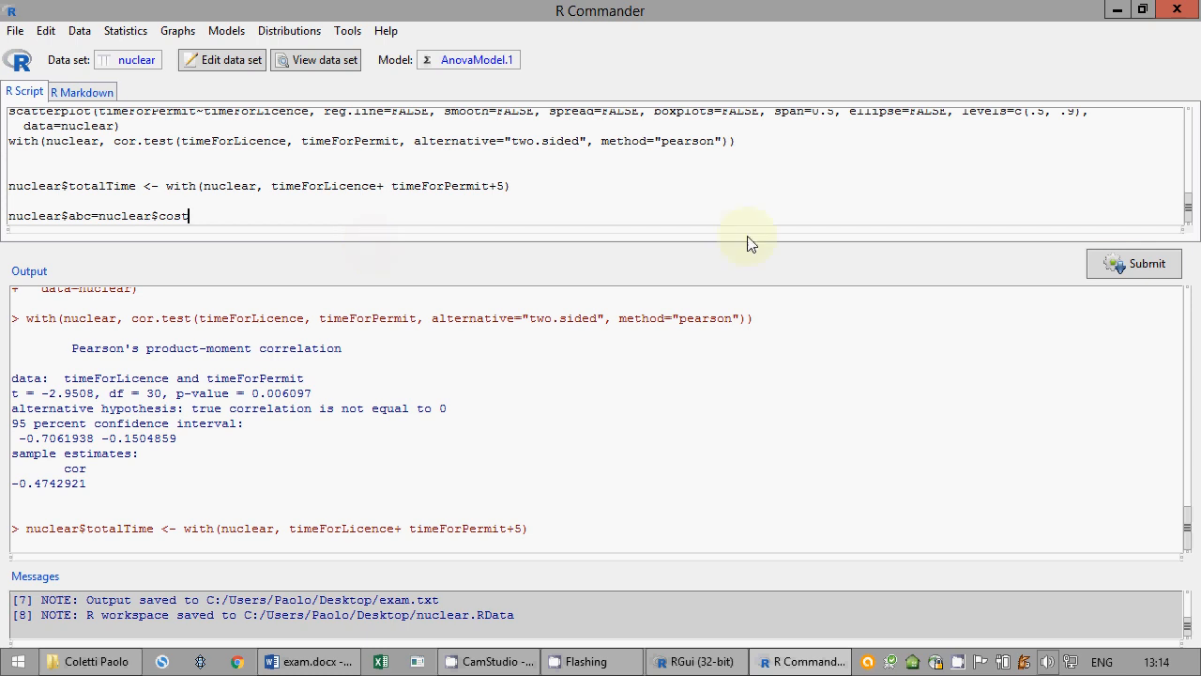
pyautogui.click(1116, 265)
pyautogui.press('Return')
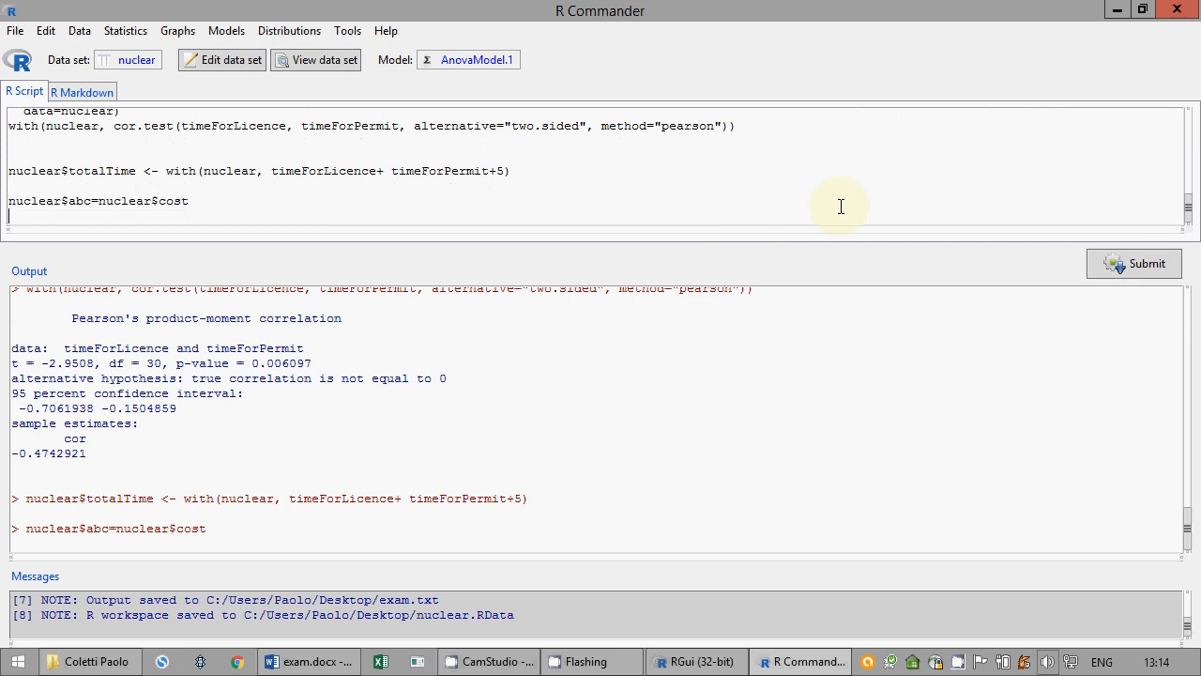
pyautogui.write('nuclear$abc[1:20]=NA')
pyautogui.click(1119, 266)
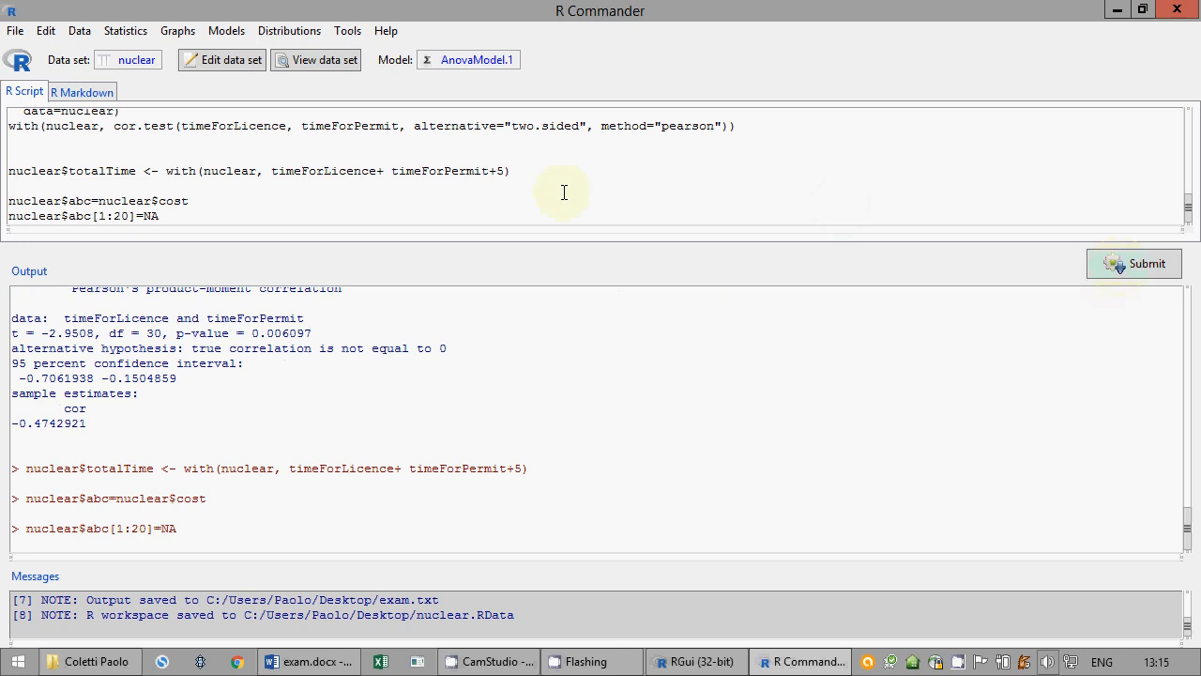
# Step: View the nuclear data set and examine its abc column, then close the viewer
pyautogui.click(324, 62)
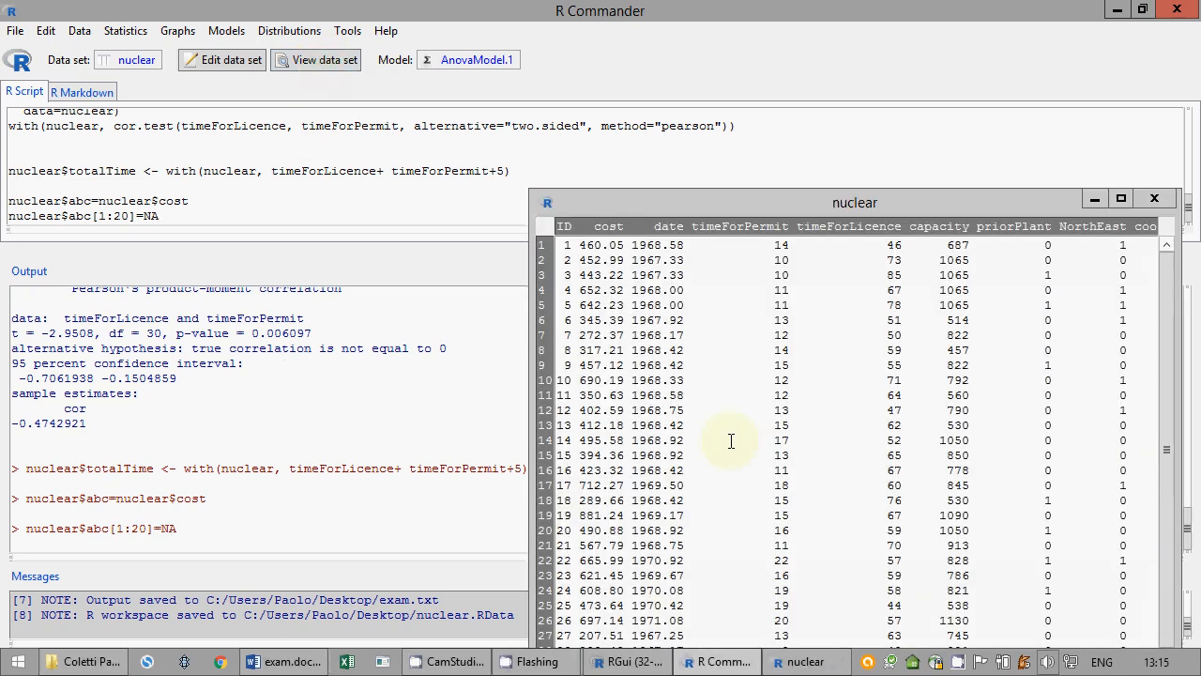
pyautogui.moveTo(404, 544); pyautogui.dragTo(791, 559)
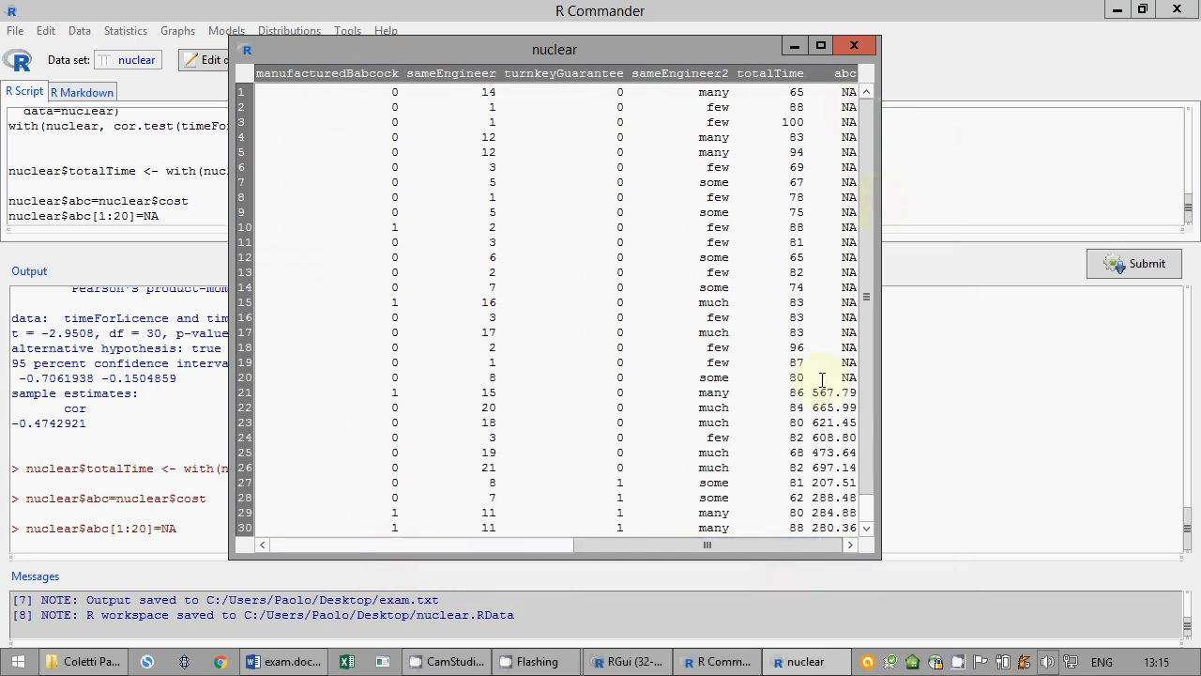
pyautogui.click(858, 42)
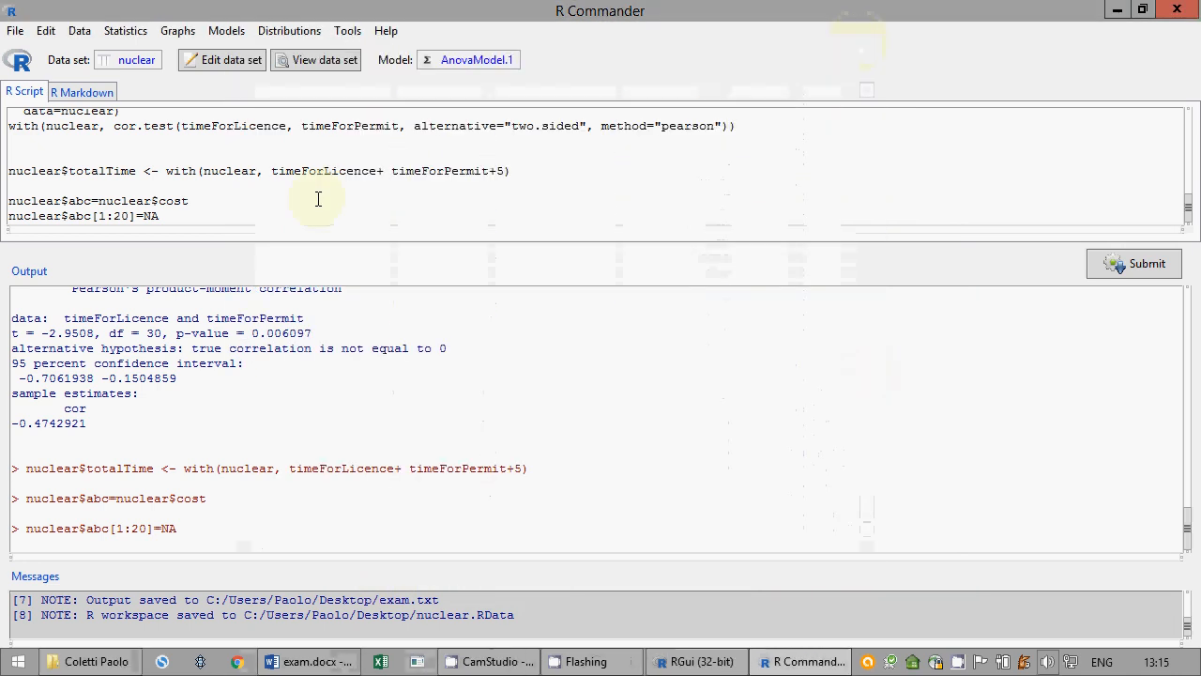
pyautogui.click(303, 214)
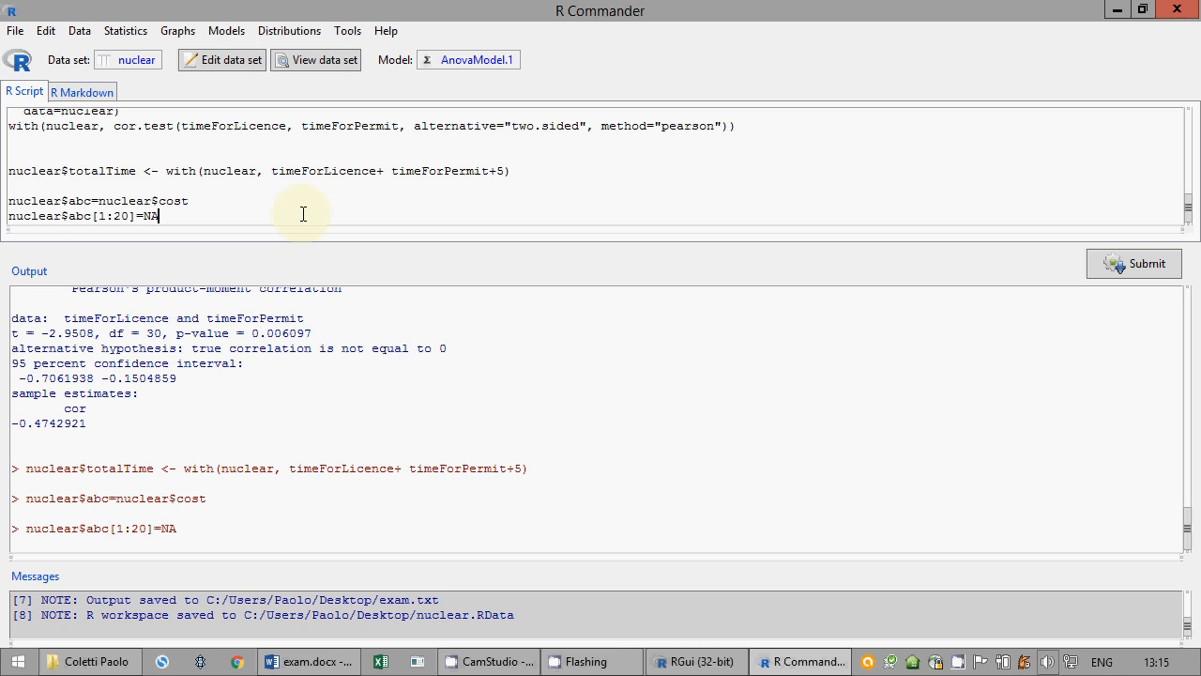
# Step: Try to subset the nuclear data set into nuclear2 with all variables and the subset expression NorthEast=0
pyautogui.click(94, 34)
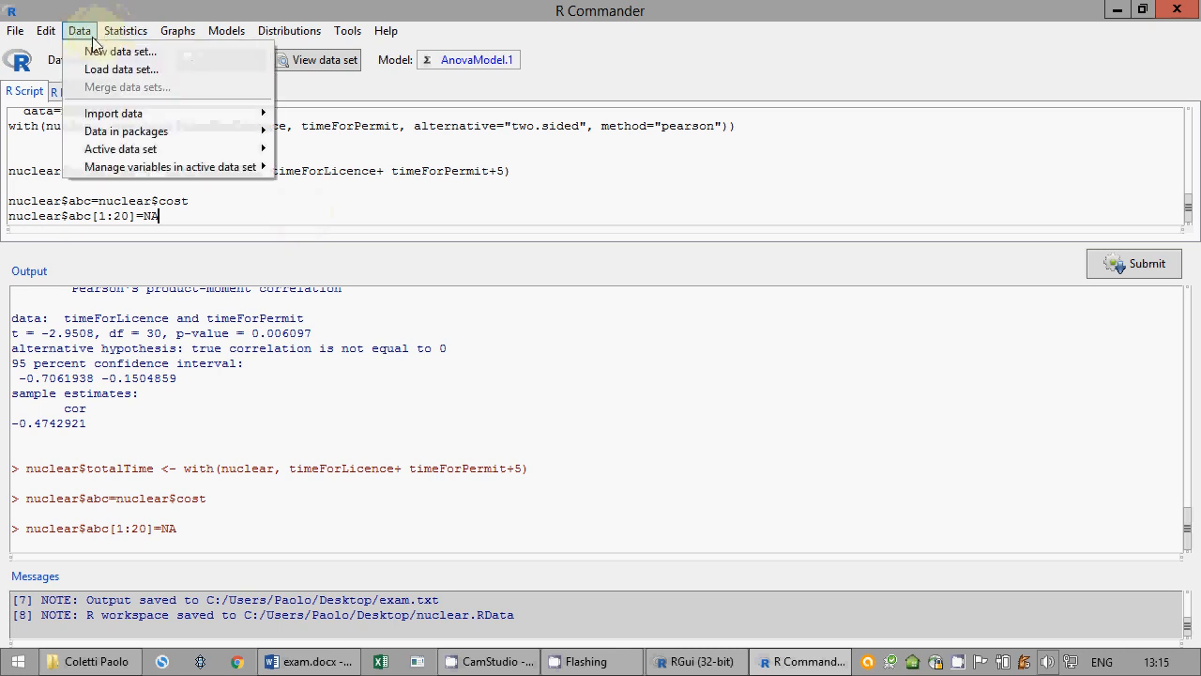
pyautogui.moveTo(253, 152)
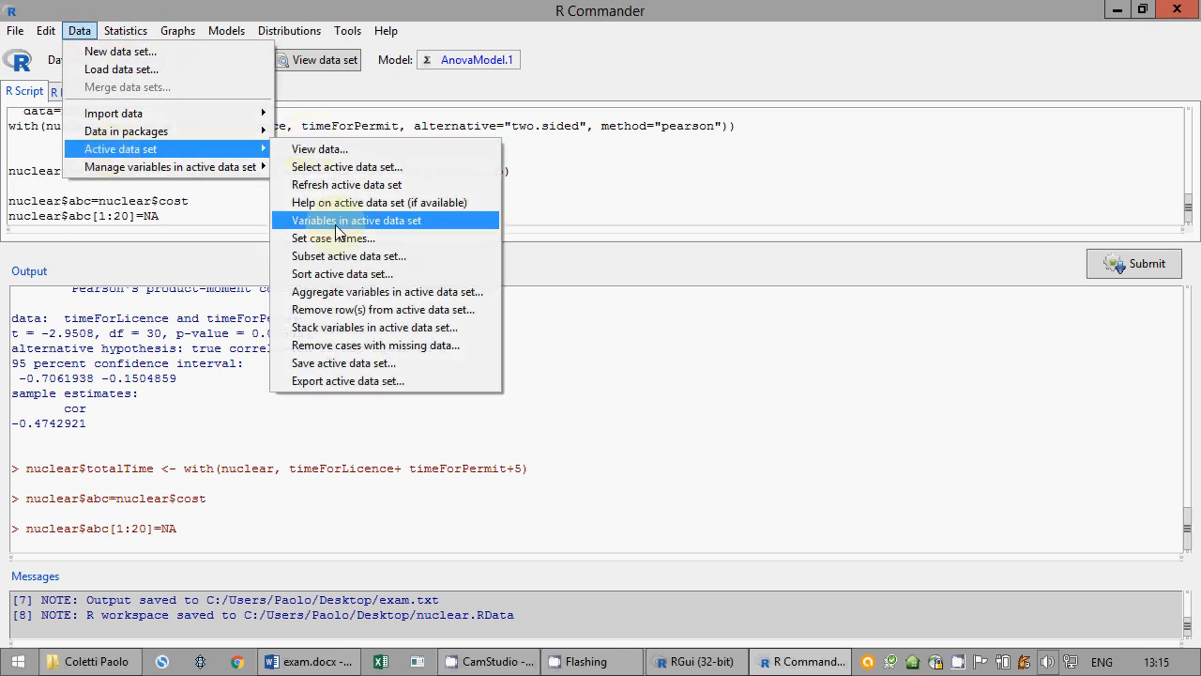
pyautogui.click(342, 257)
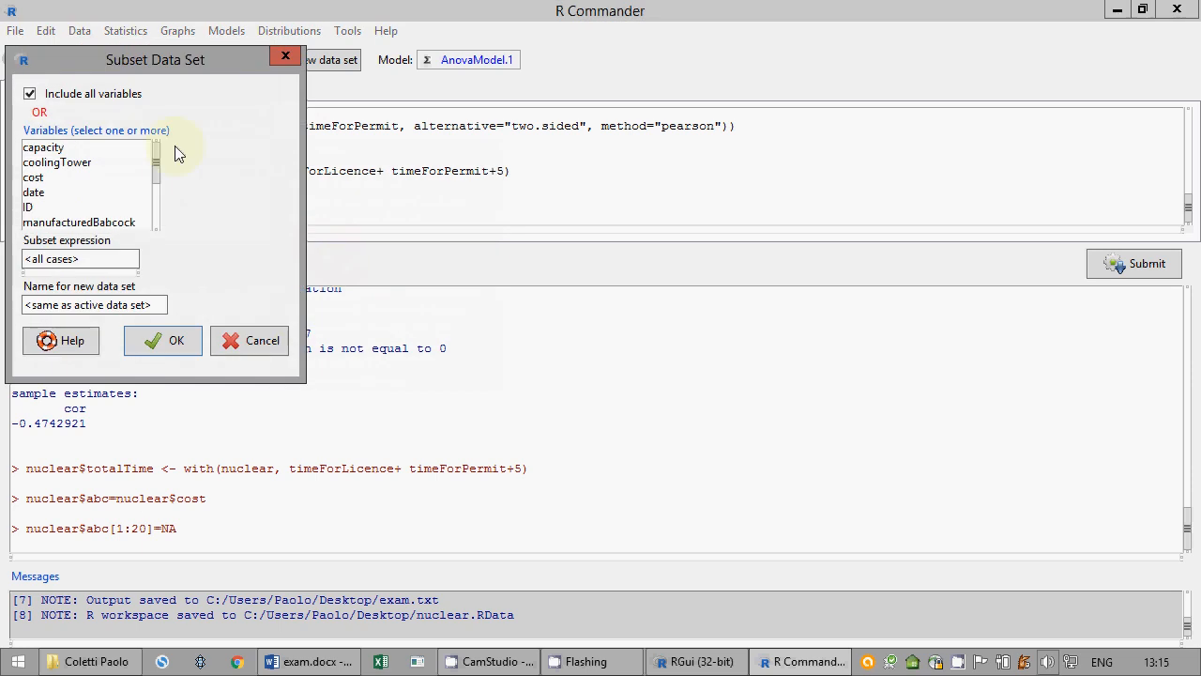
pyautogui.moveTo(169, 59); pyautogui.dragTo(367, 134)
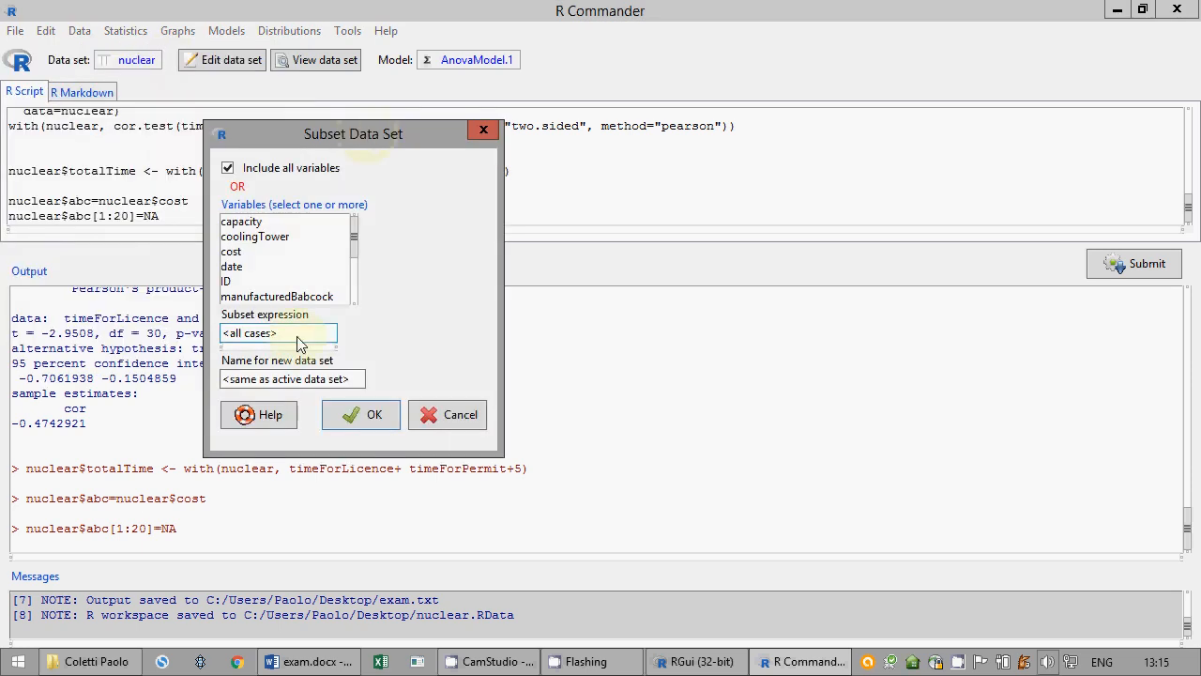
pyautogui.moveTo(352, 385); pyautogui.dragTo(221, 378)
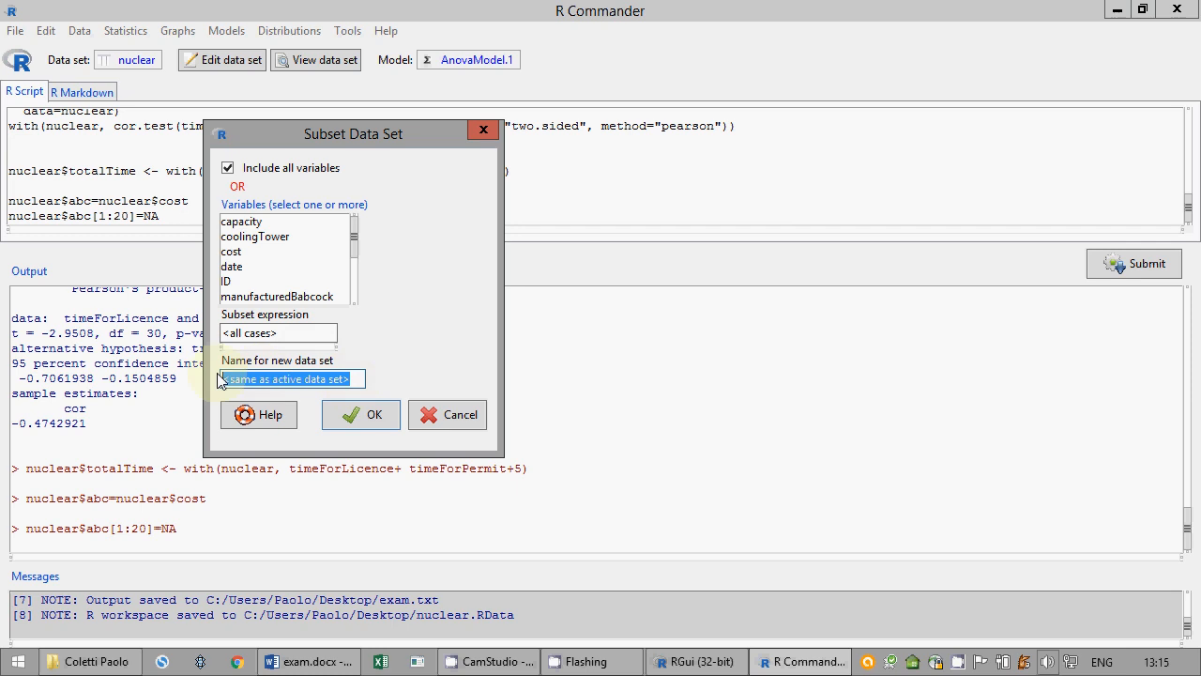
pyautogui.write('nuclear2')
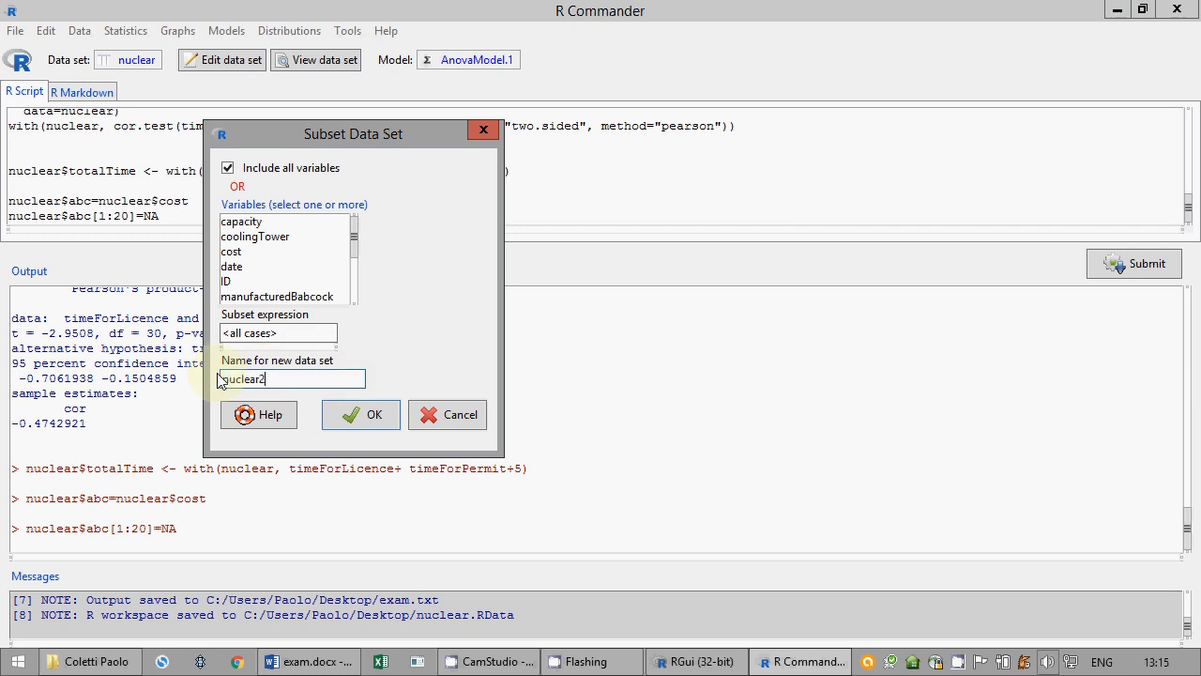
pyautogui.moveTo(336, 334); pyautogui.dragTo(221, 334)
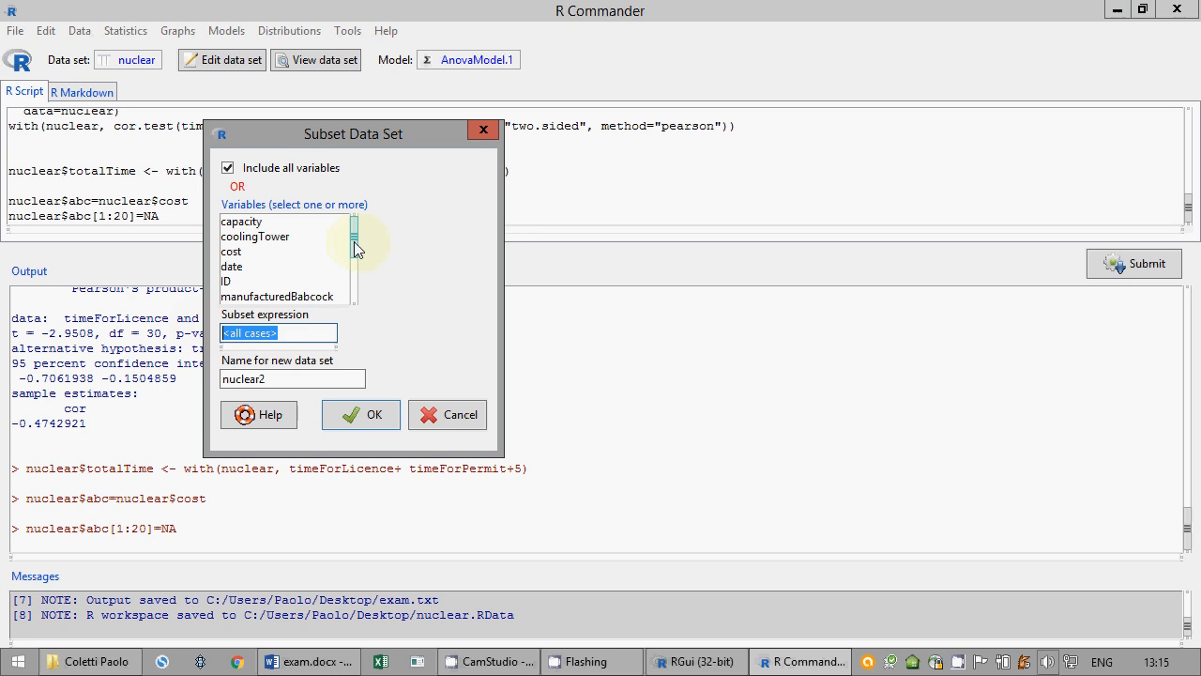
pyautogui.moveTo(354, 242); pyautogui.dragTo(357, 271)
pyautogui.write('NorthEast')
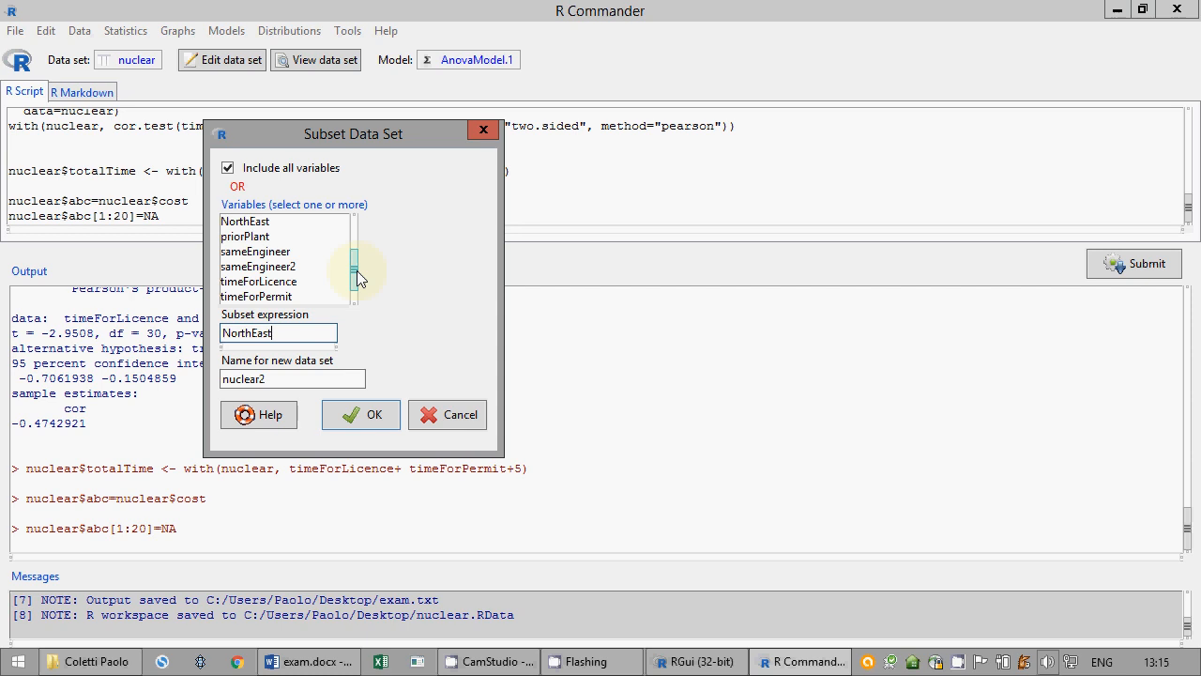
pyautogui.write('=0')
pyautogui.click(374, 427)
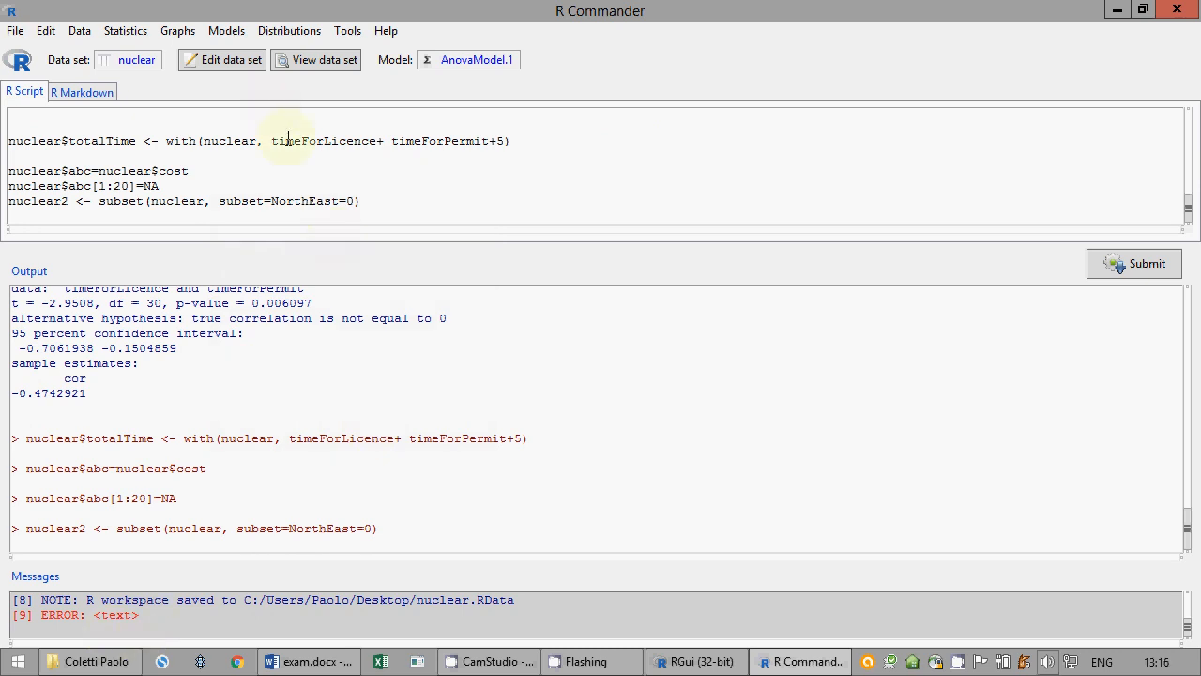
# Step: View the nuclear data set and examine its NorthEast column, then close the viewer
pyautogui.click(383, 199)
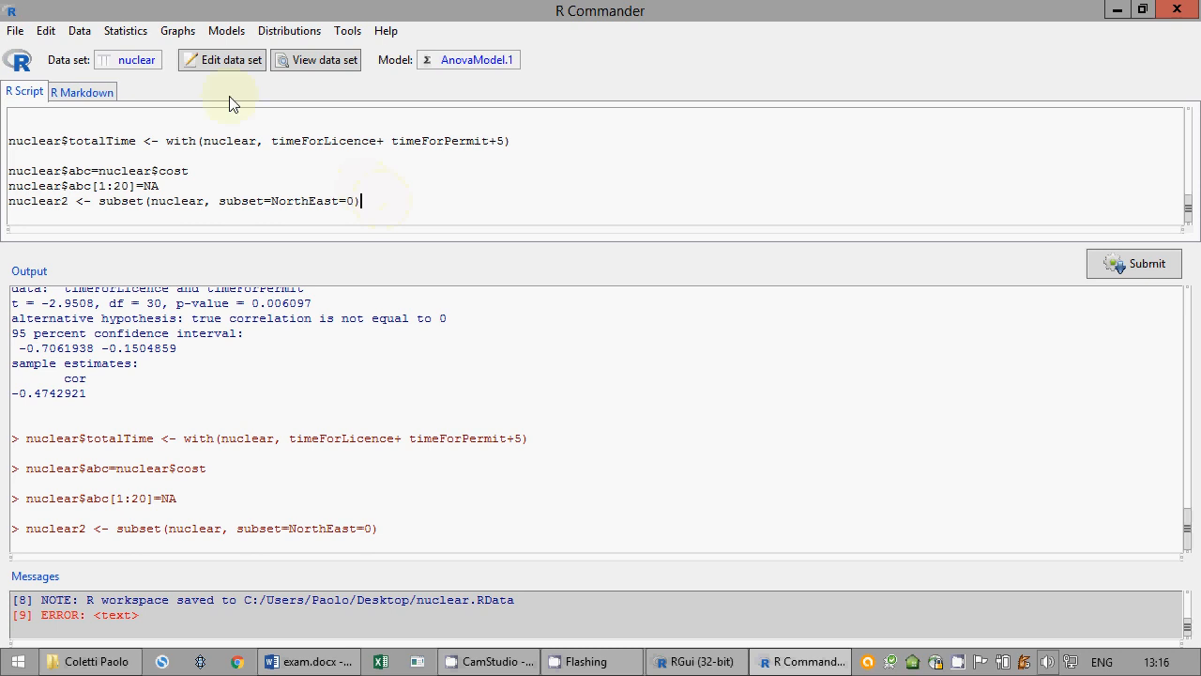
pyautogui.click(314, 60)
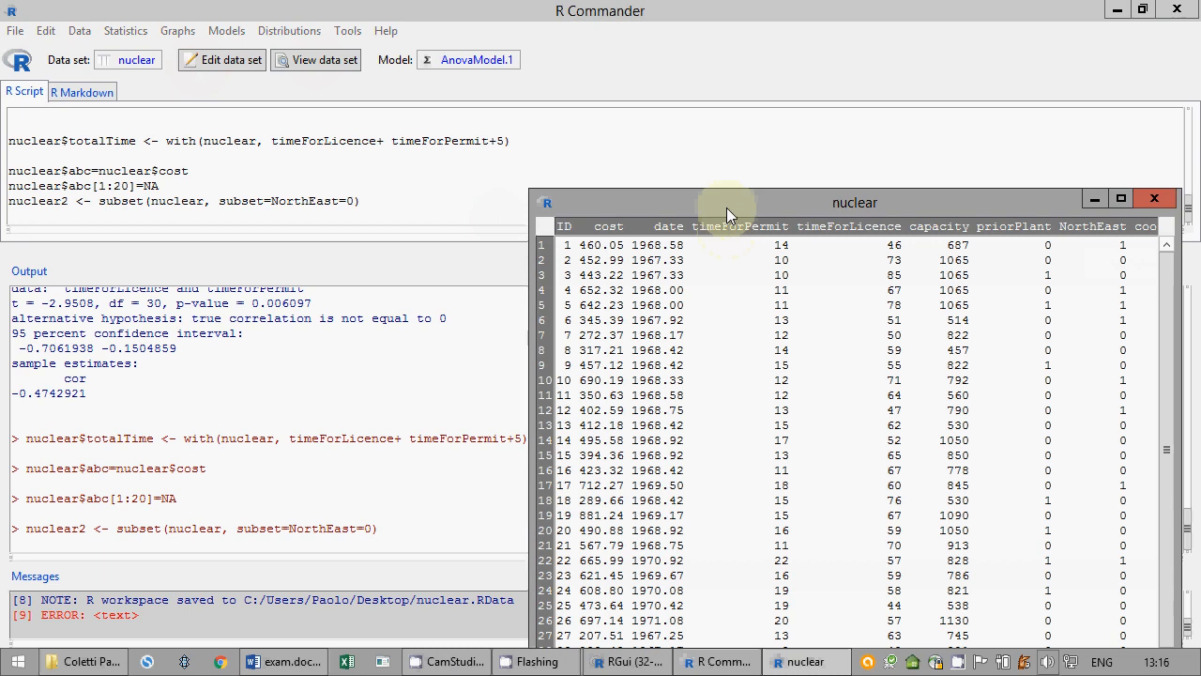
pyautogui.moveTo(726, 207); pyautogui.dragTo(448, 90)
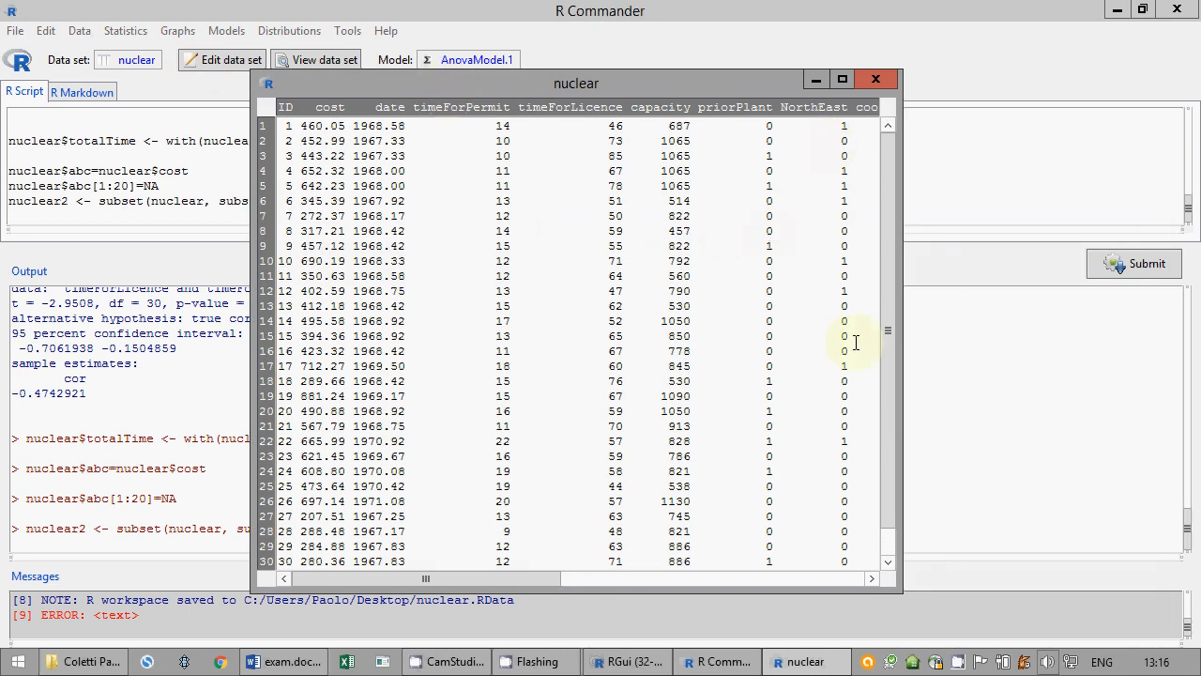
pyautogui.click(876, 79)
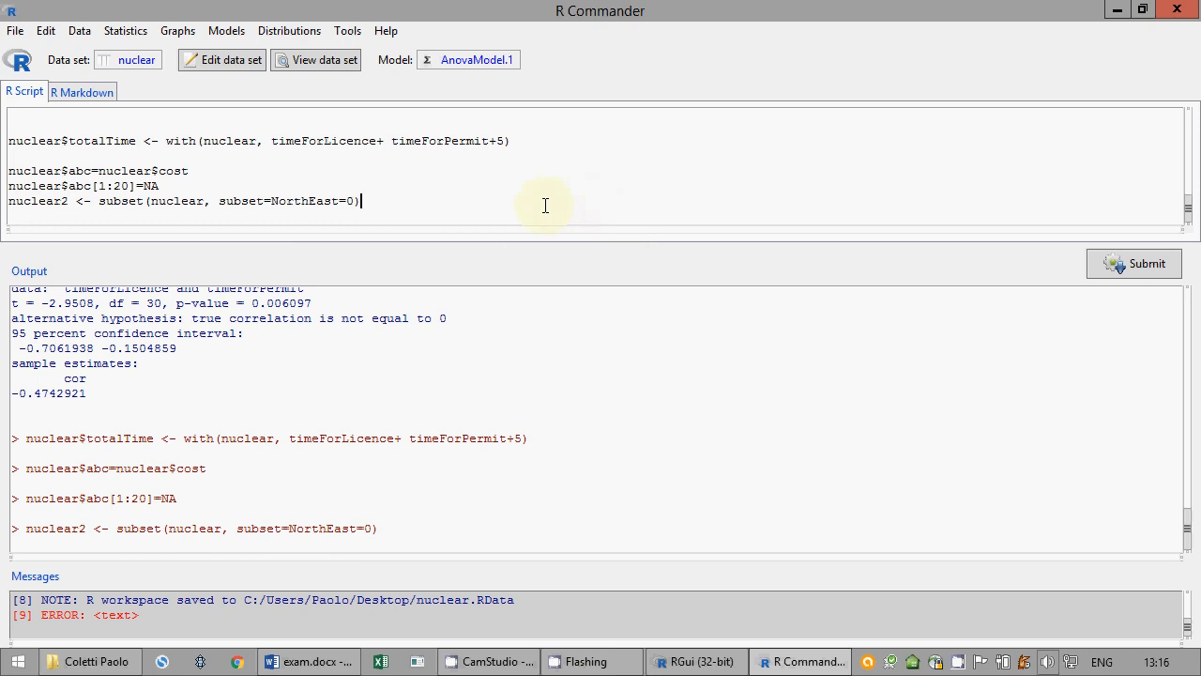
# Step: Rerun the nuclear2 subset line, correct its condition to NorthEast==0, and submit the corrected line
pyautogui.click(1117, 265)
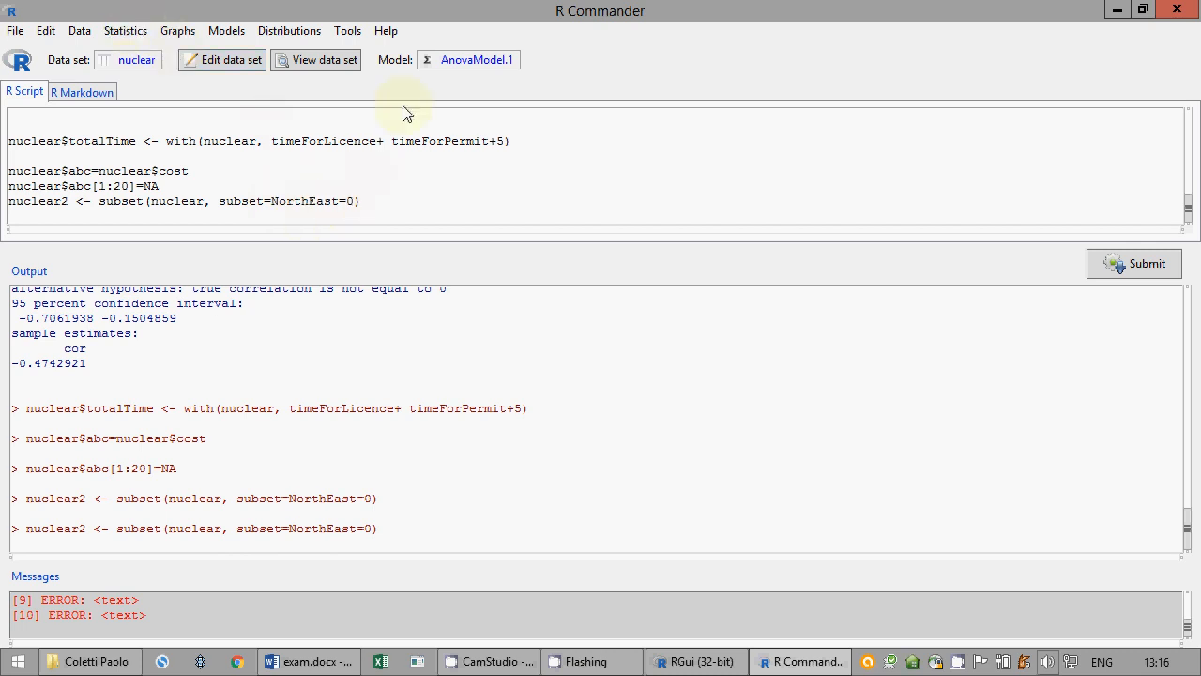
pyautogui.write('=')
pyautogui.click(1112, 269)
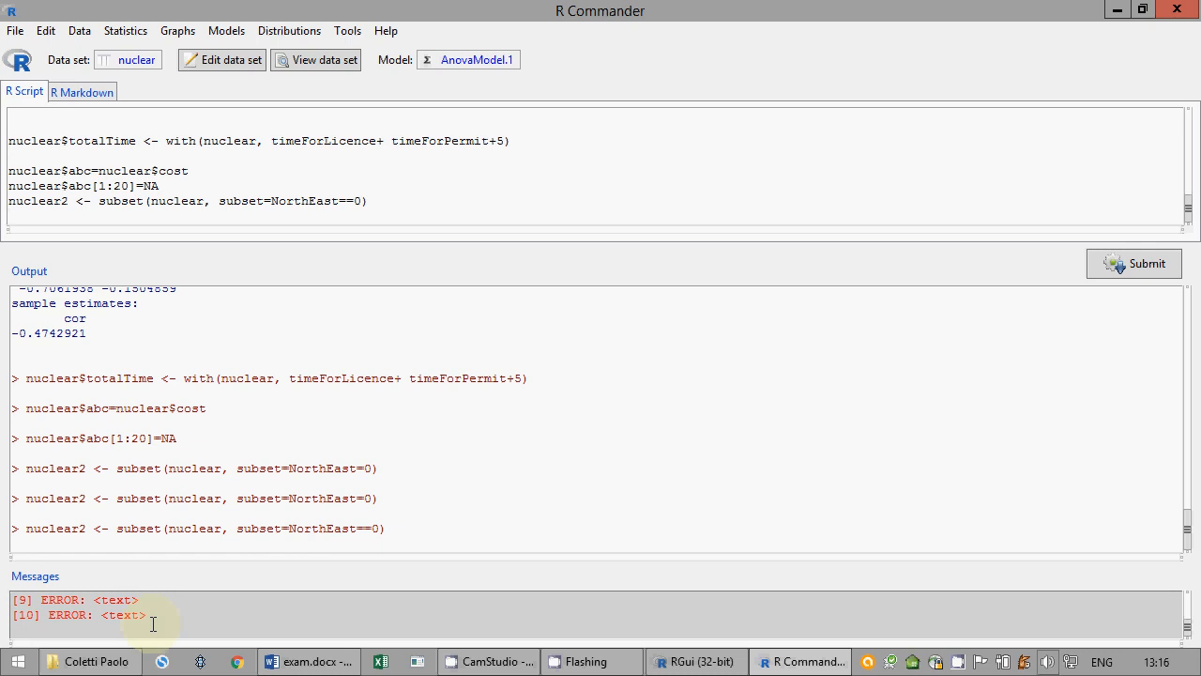
pyautogui.doubleClick(36, 615)
pyautogui.click(36, 616)
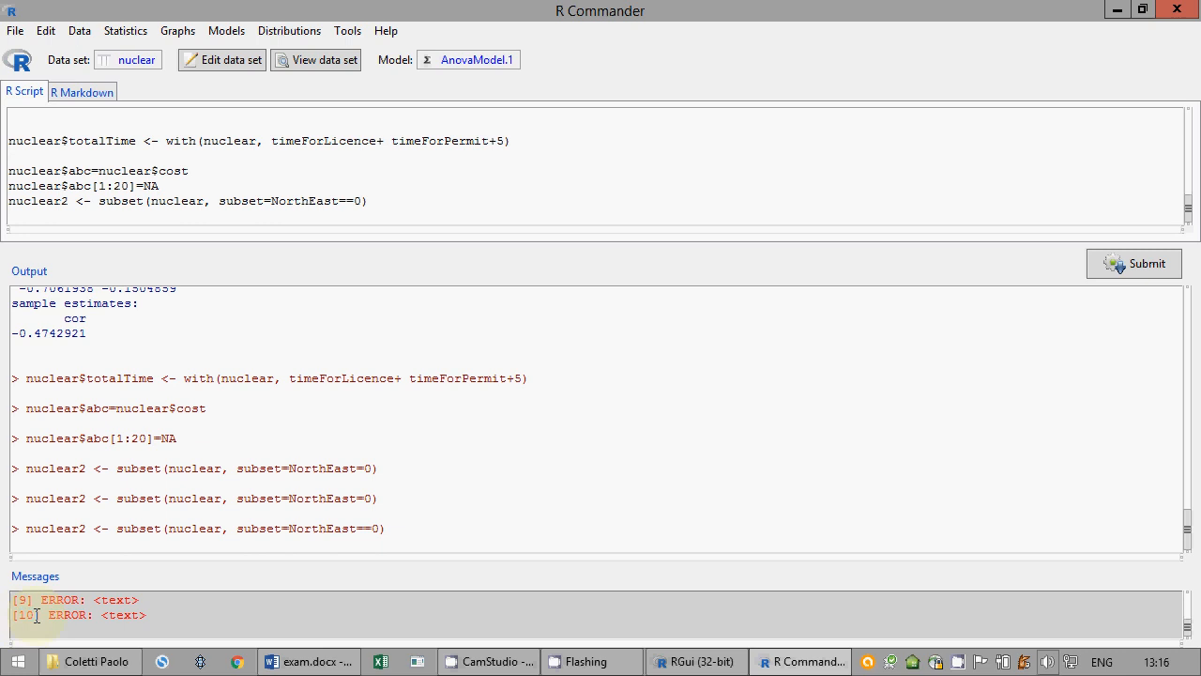
pyautogui.click(388, 200)
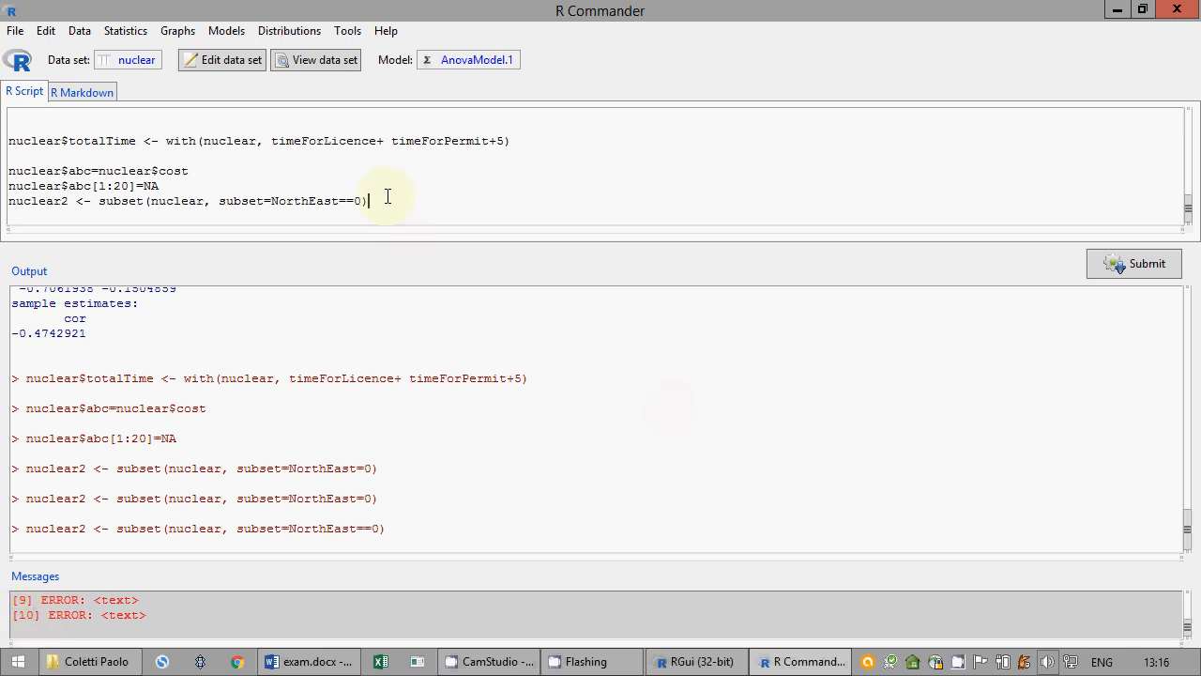
pyautogui.click(1117, 264)
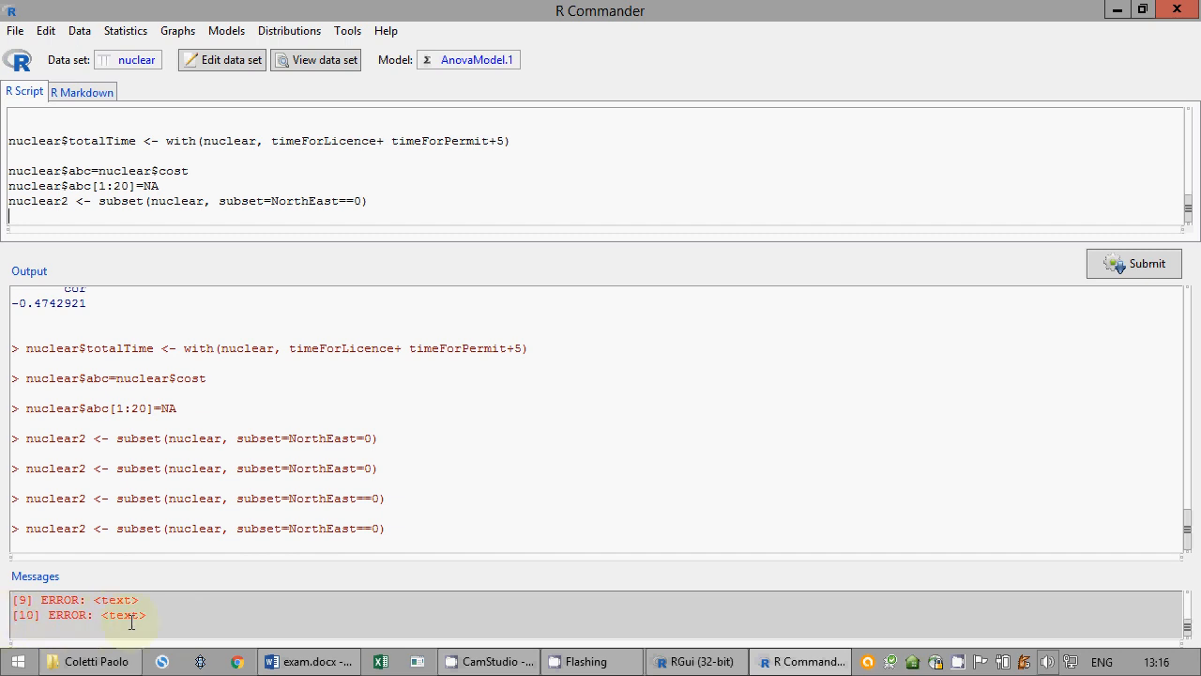
# Step: Clear the error messages and make nuclear2 the active data set
pyautogui.moveTo(141, 620); pyautogui.dragTo(3, 519)
pyautogui.press('Delete')
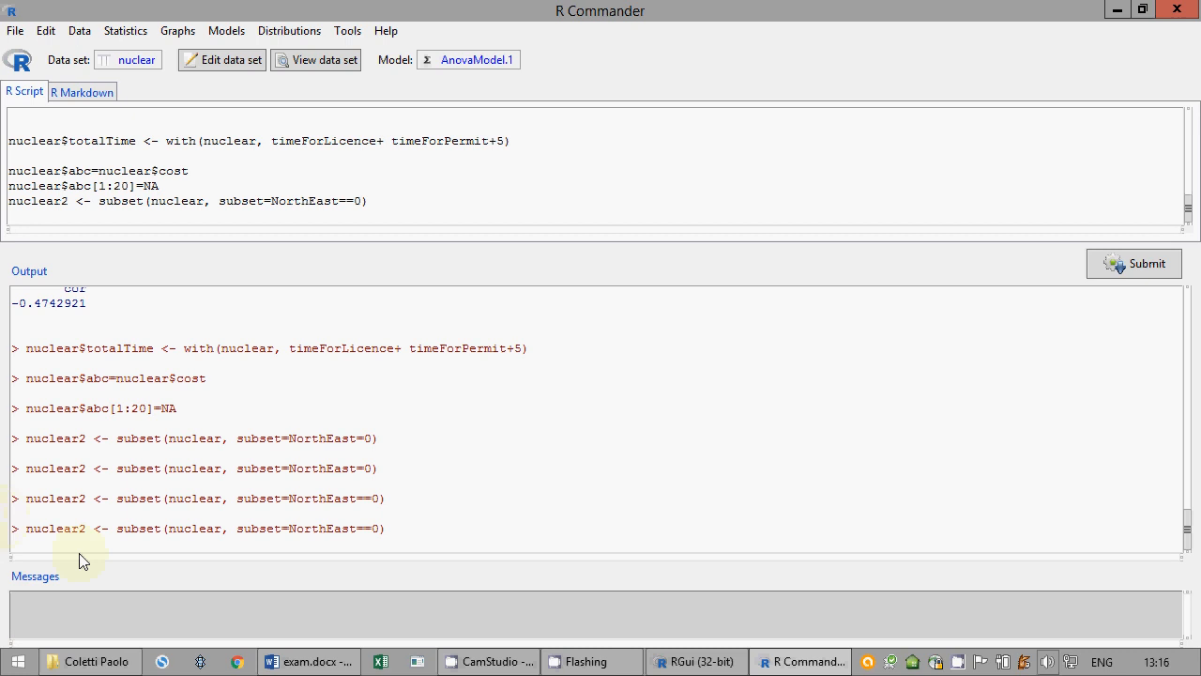
pyautogui.click(412, 199)
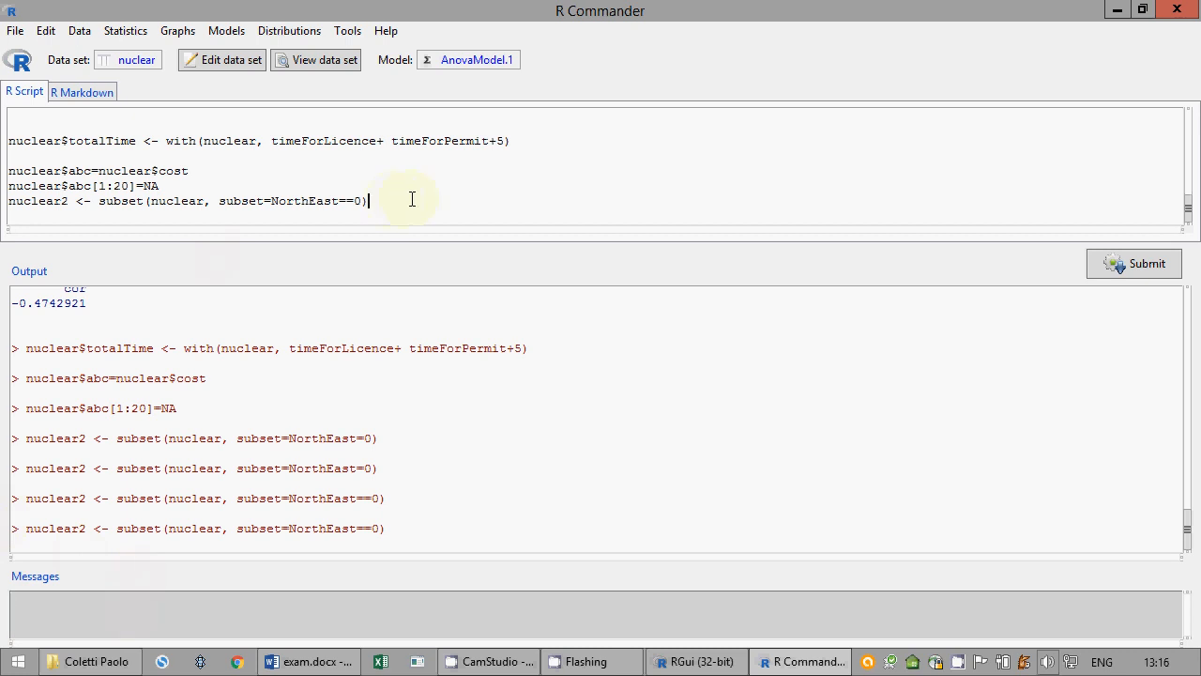
pyautogui.click(136, 59)
pyautogui.click(62, 123)
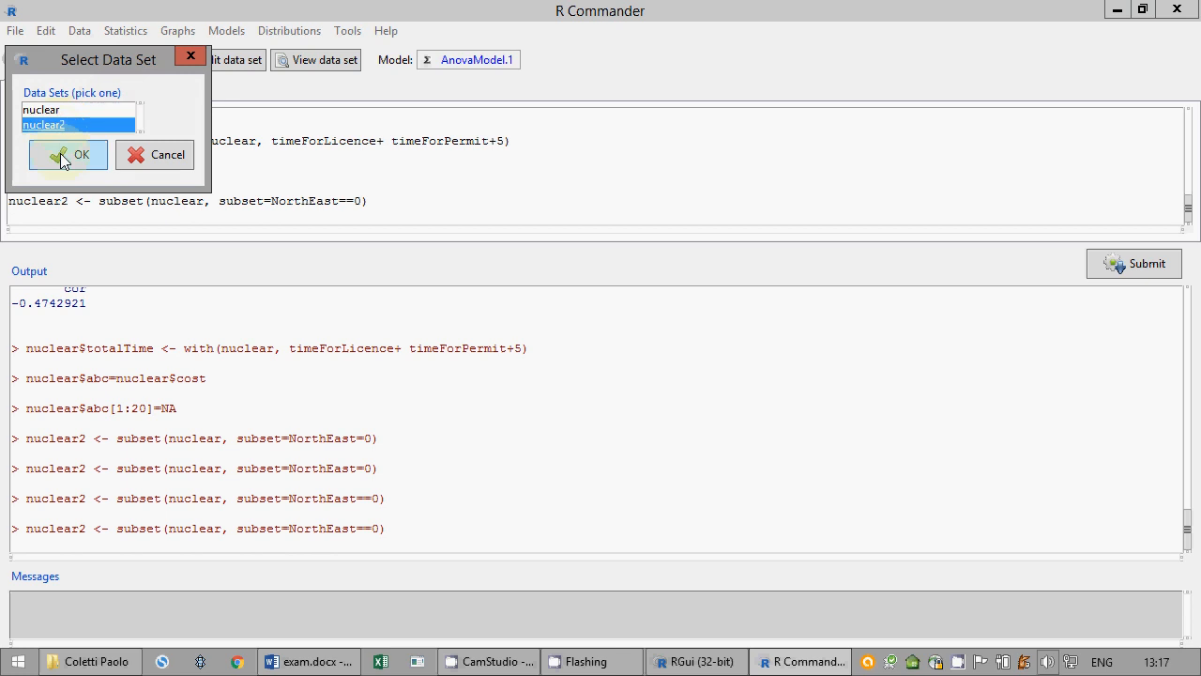
pyautogui.click(62, 159)
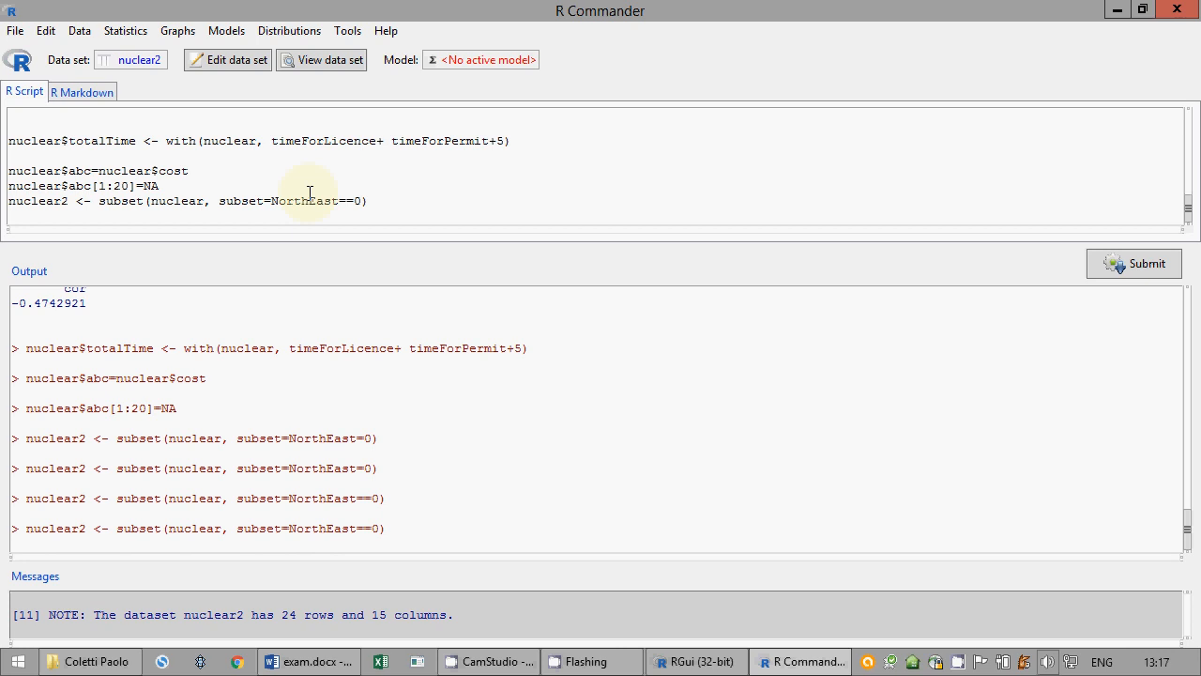
# Step: Plot a histogram of the capacity variable from the nuclear2 data set
pyautogui.click(167, 32)
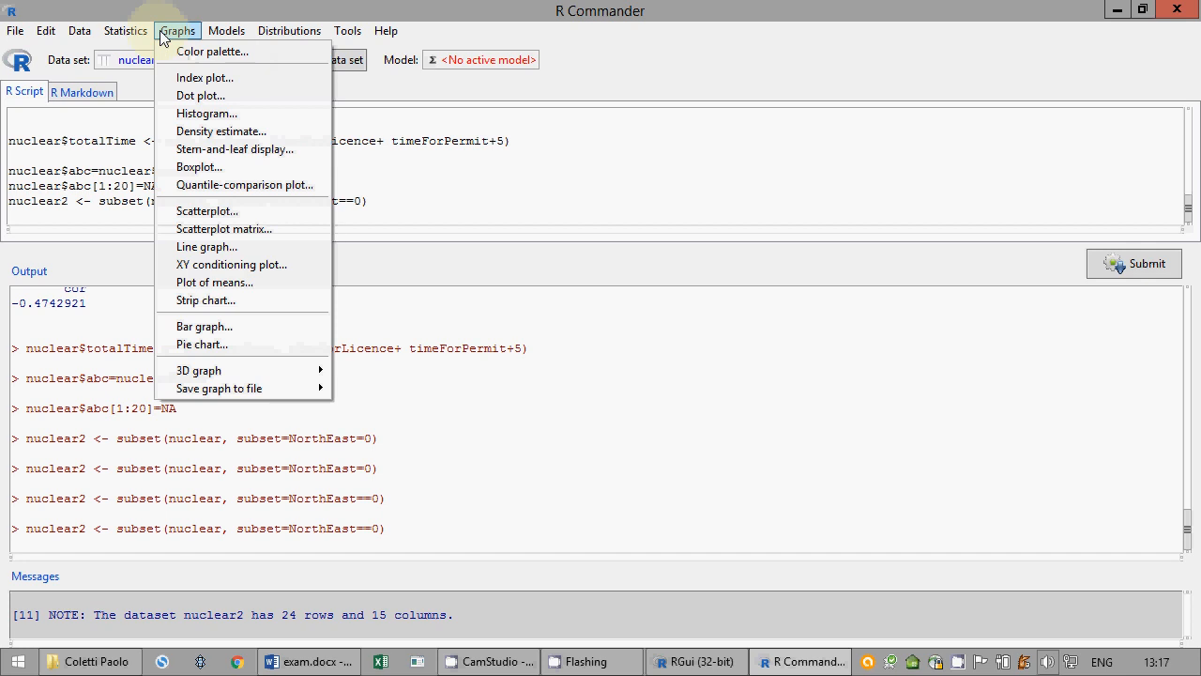
pyautogui.click(208, 113)
pyautogui.click(115, 154)
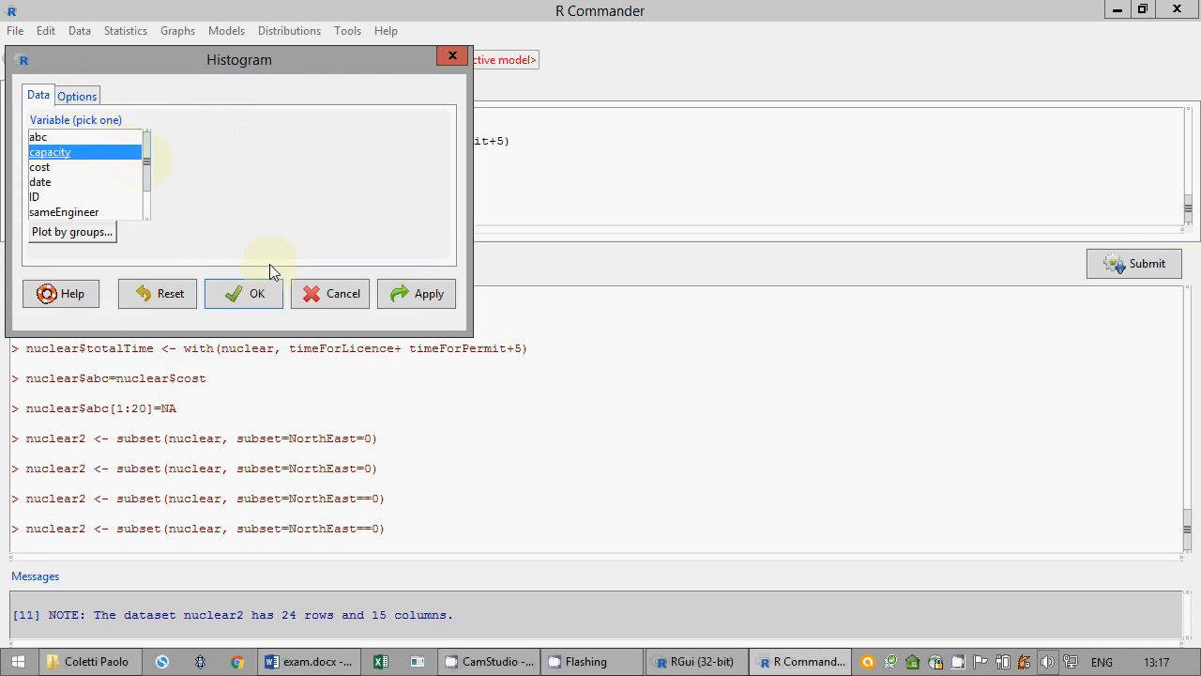
pyautogui.click(258, 295)
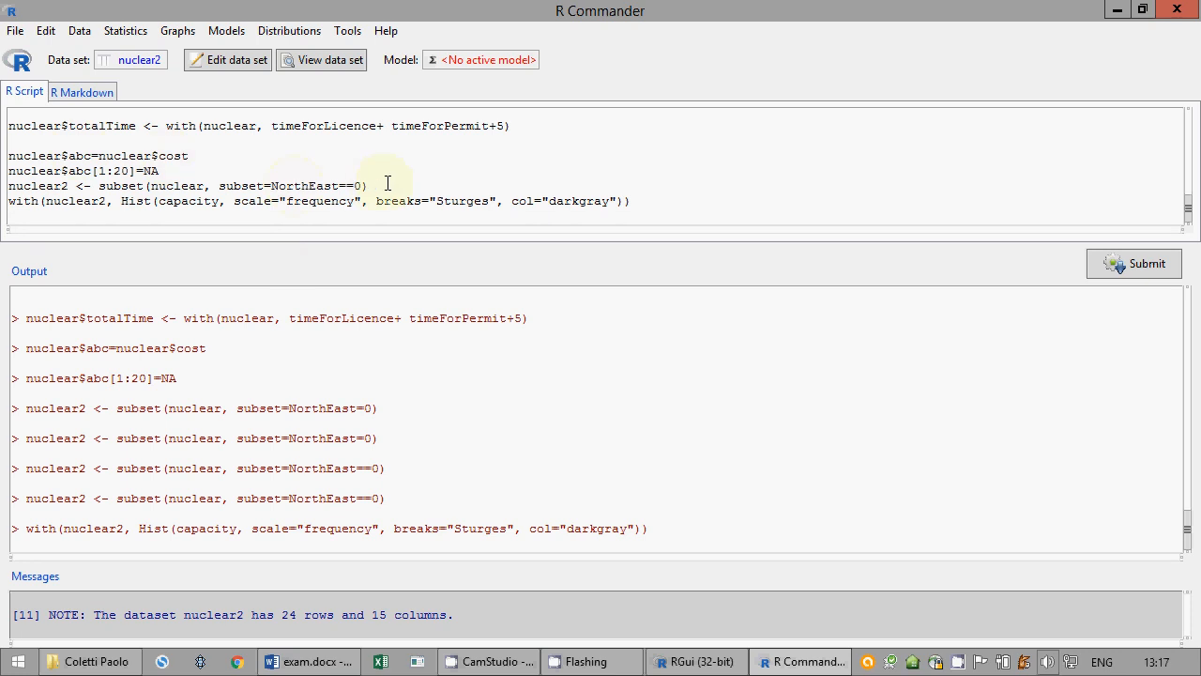
# Step: Copy the script lines from the totalTime computation through the nuclear2 subset and paste them at the end of exam.docx in Word
pyautogui.moveTo(380, 184); pyautogui.dragTo(104, 203)
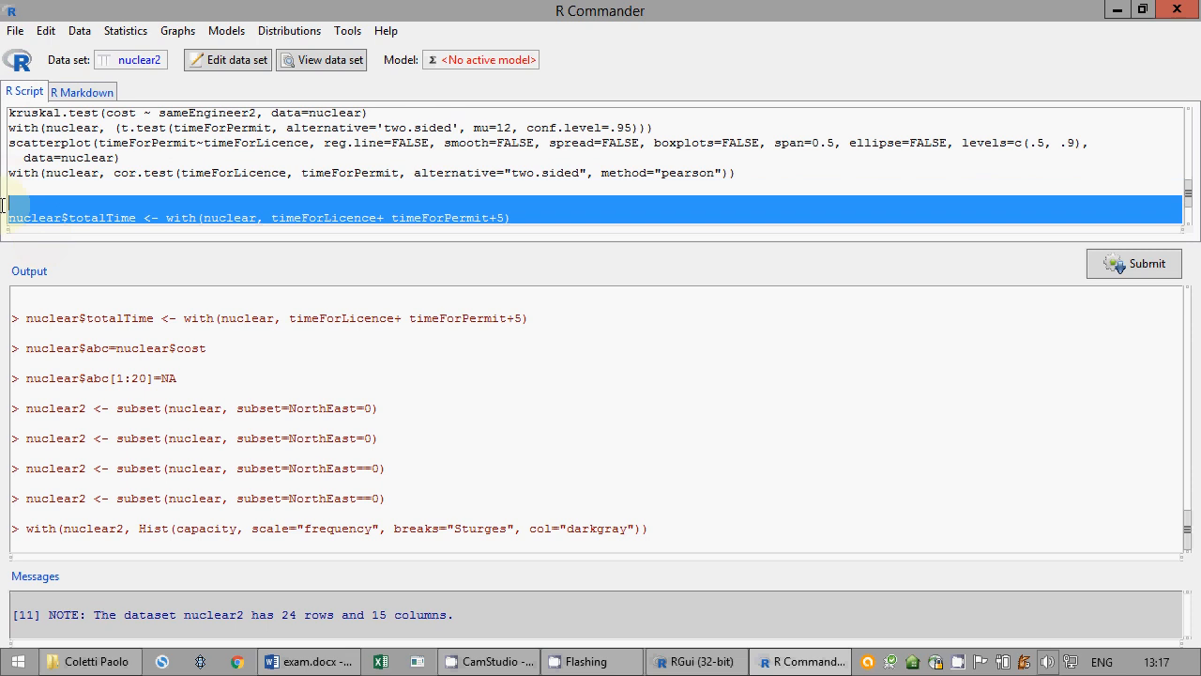
pyautogui.rightClick(113, 200)
pyautogui.click(147, 258)
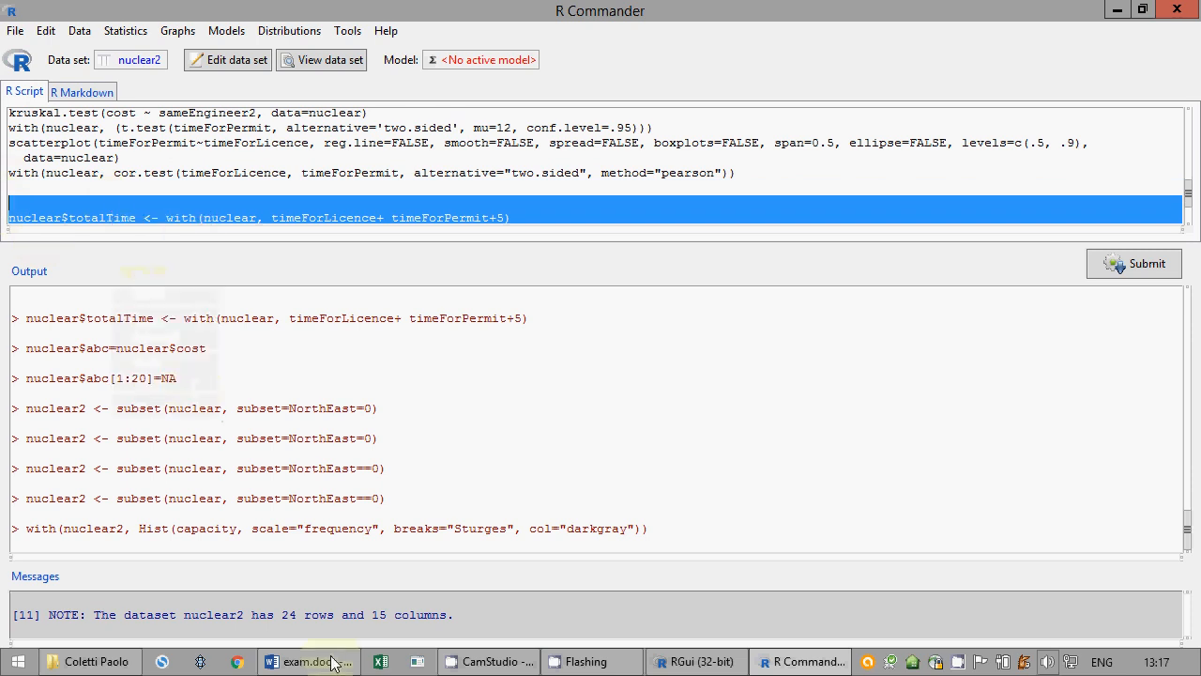
pyautogui.click(310, 661)
pyautogui.scroll(-4, 467, 507)
pyautogui.hotkey('ctrl', 'v')
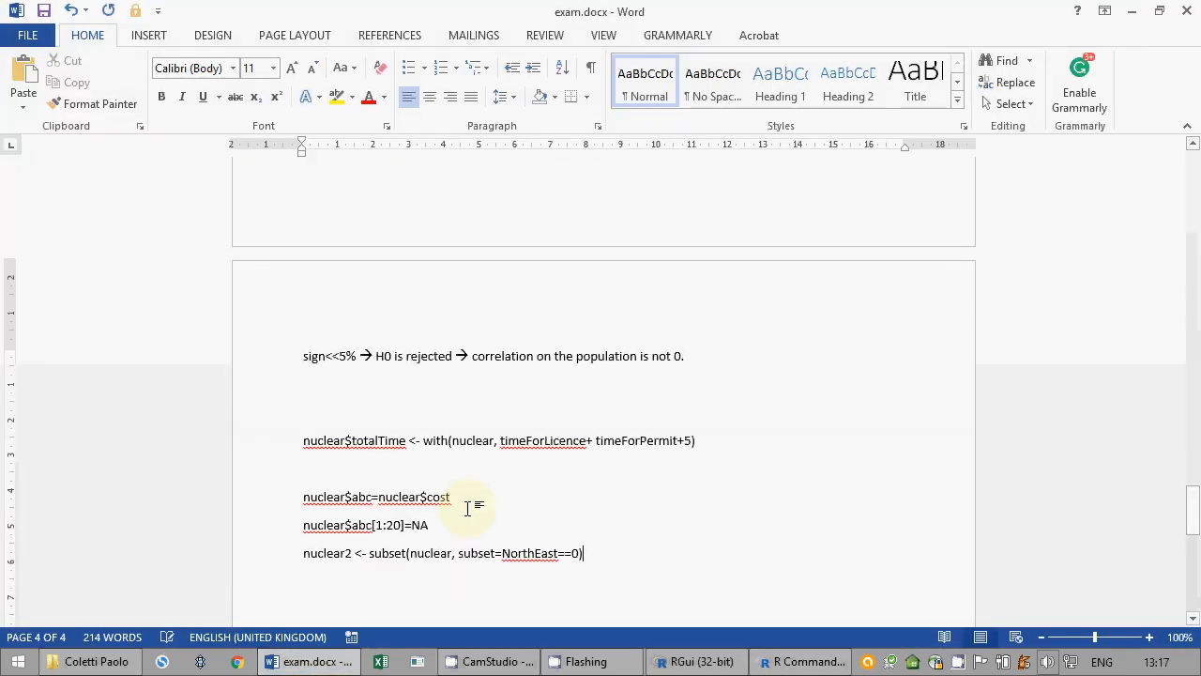
# Step: Add the heading "CAPACITY (on subset)" below the pasted script lines, followed by a new line
pyautogui.scroll(-1, 468, 507)
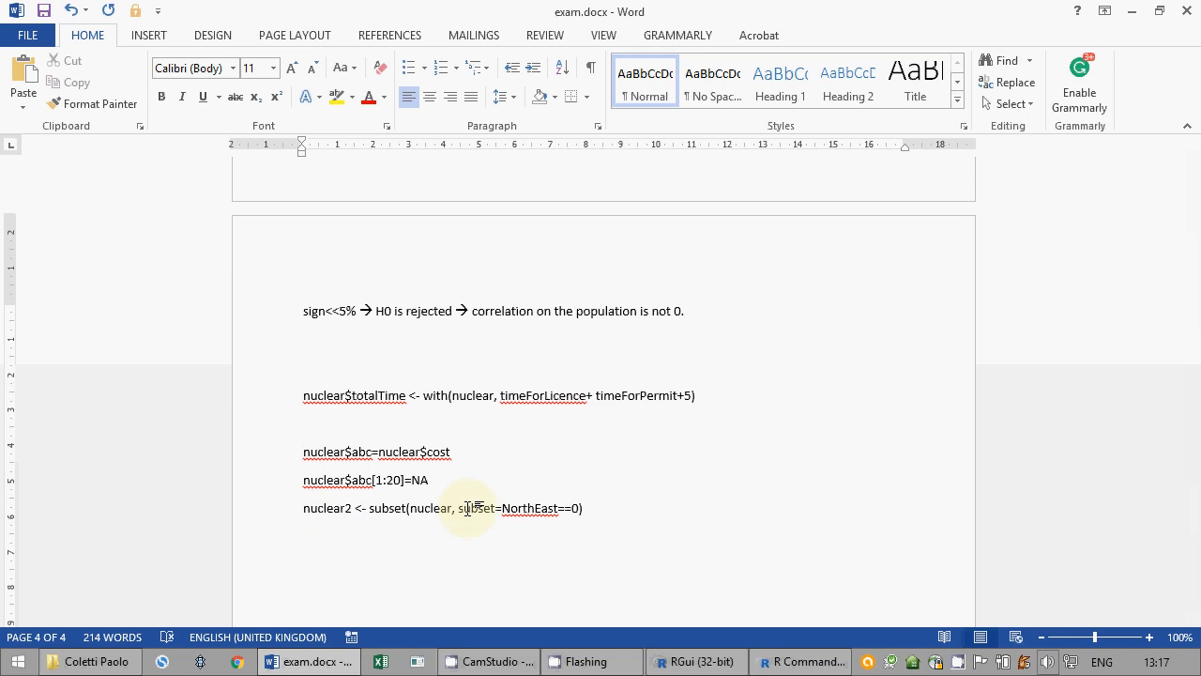
pyautogui.write('CAPA')
pyautogui.write('CITY')
pyautogui.press('Return')
pyautogui.write('(on subset)')
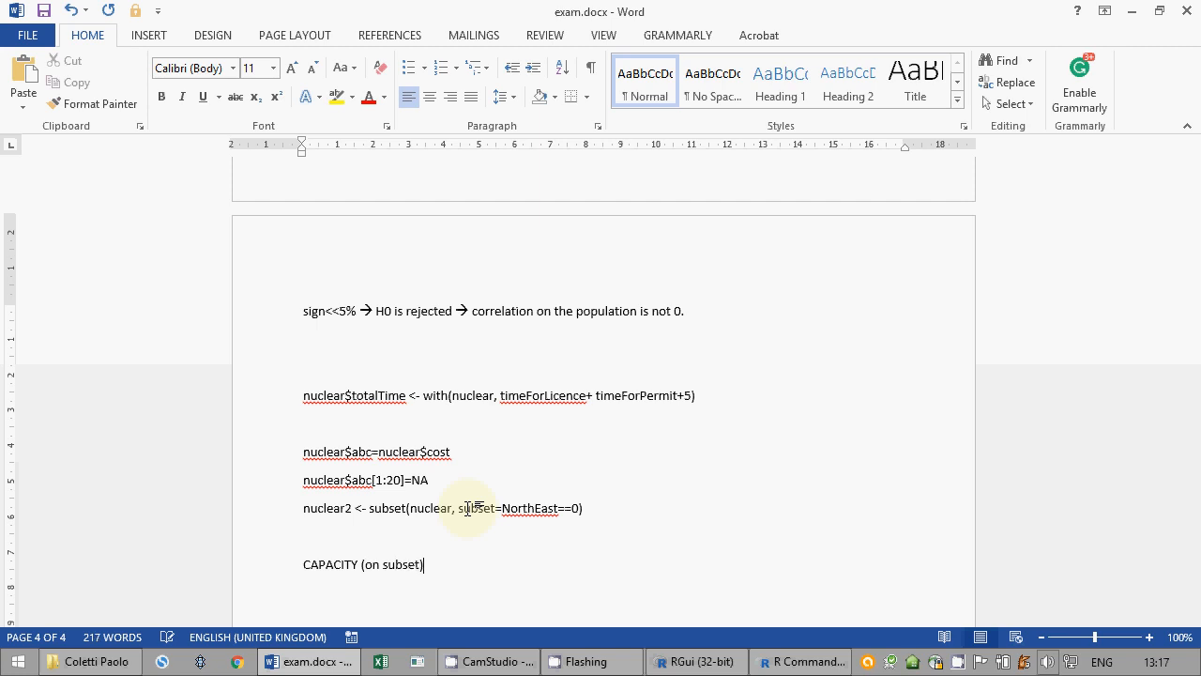
pyautogui.press('Return')
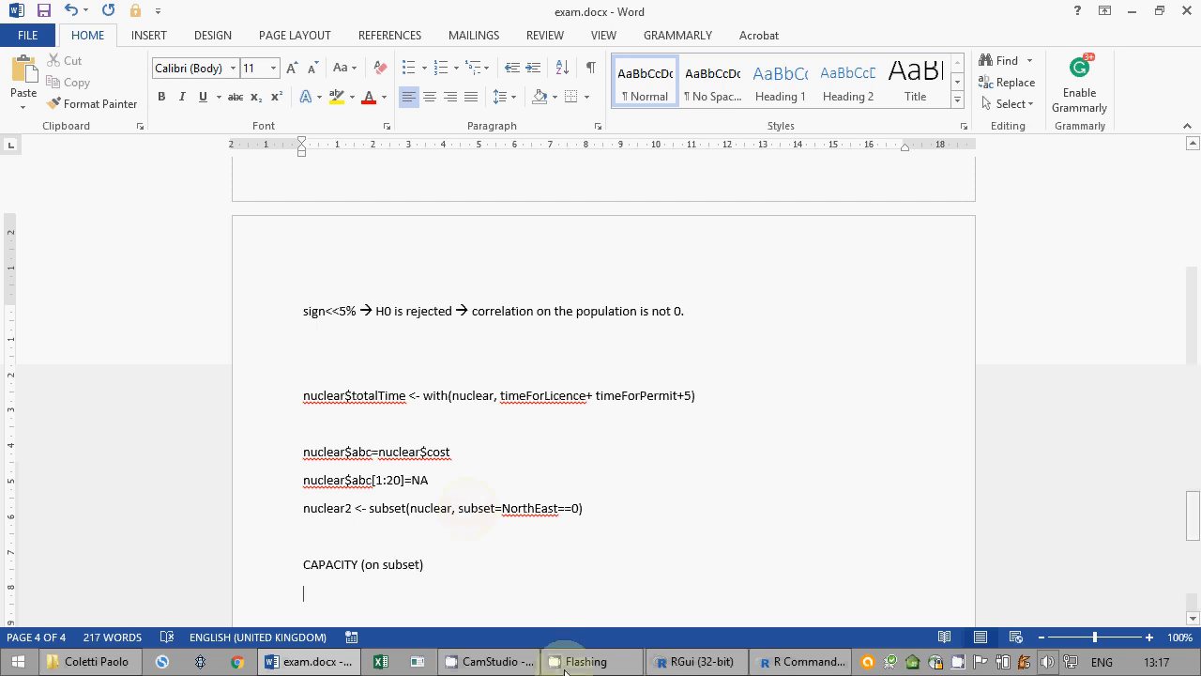
# Step: Copy the capacity histogram from RGui as a bitmap and paste it under the CAPACITY heading in the Word document
pyautogui.click(696, 661)
pyautogui.rightClick(879, 123)
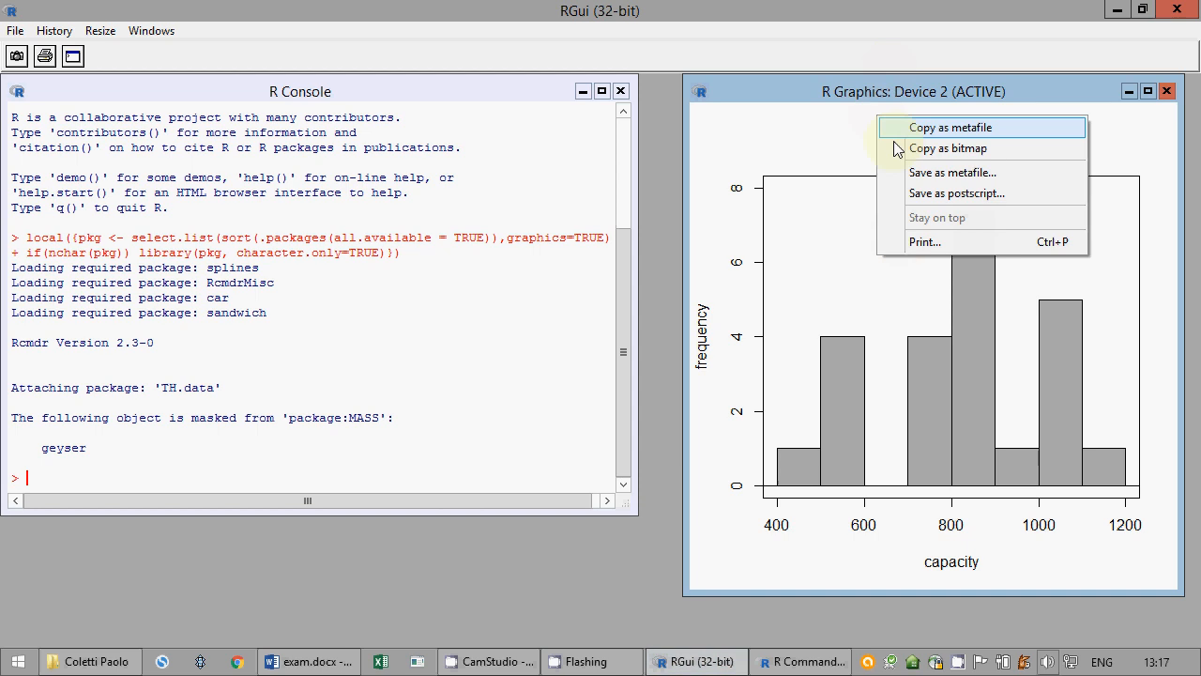
pyautogui.click(929, 148)
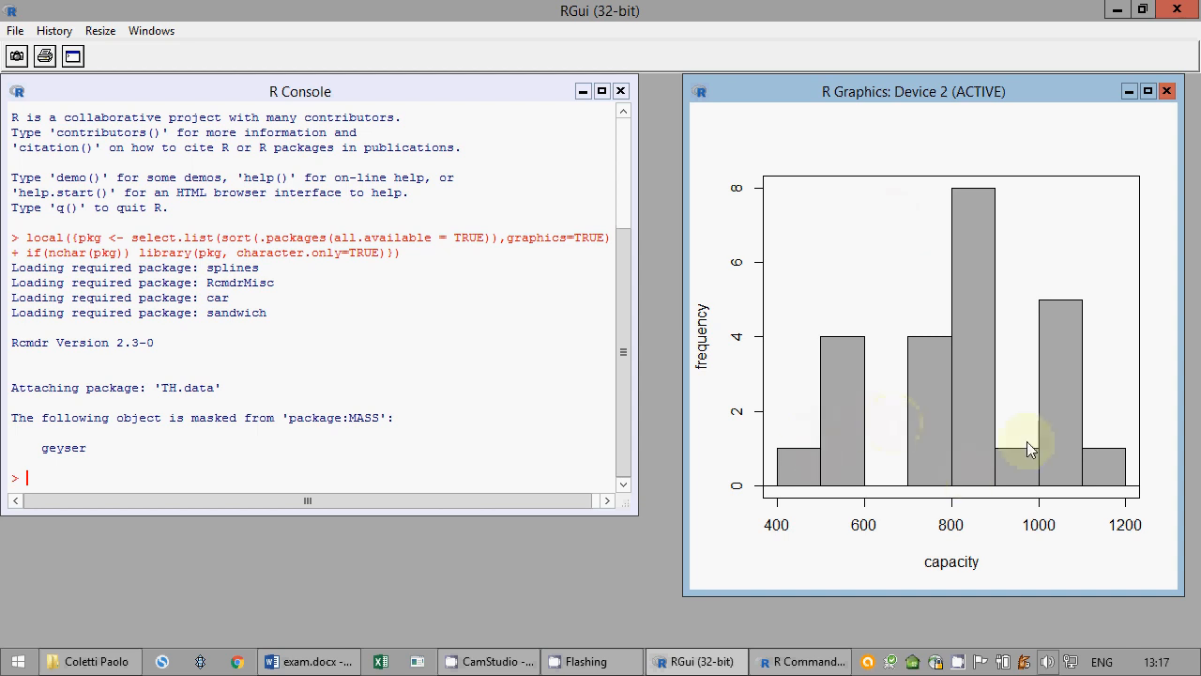
pyautogui.click(355, 662)
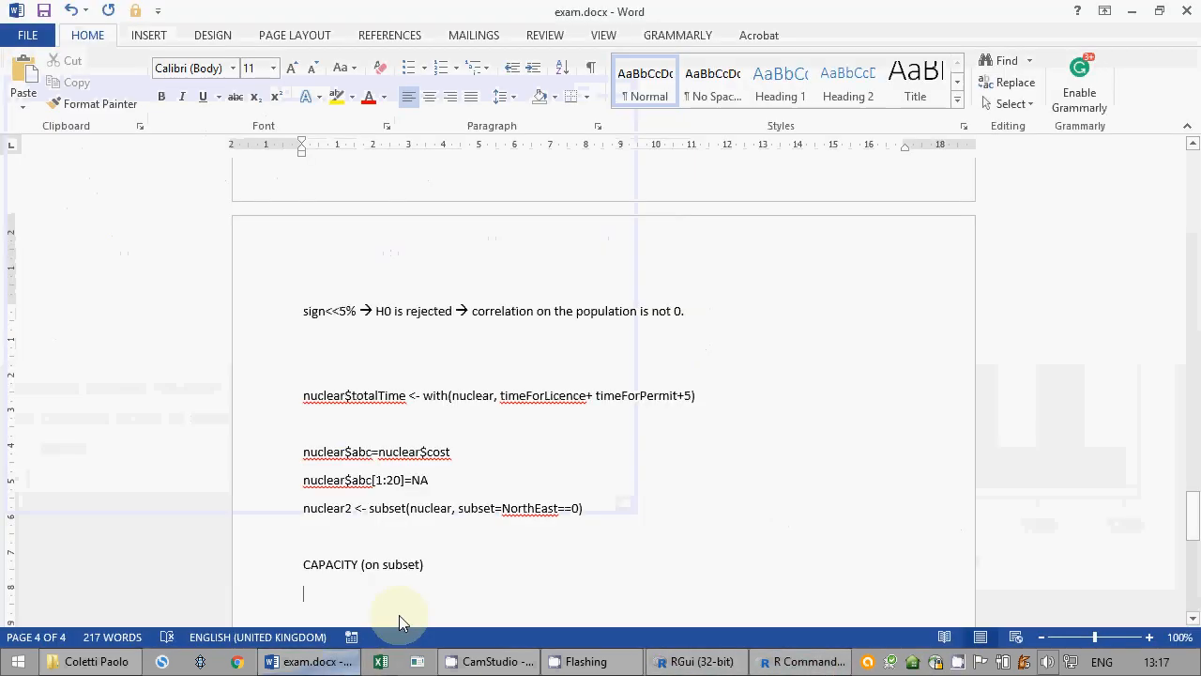
pyautogui.hotkey('ctrl', 'v')
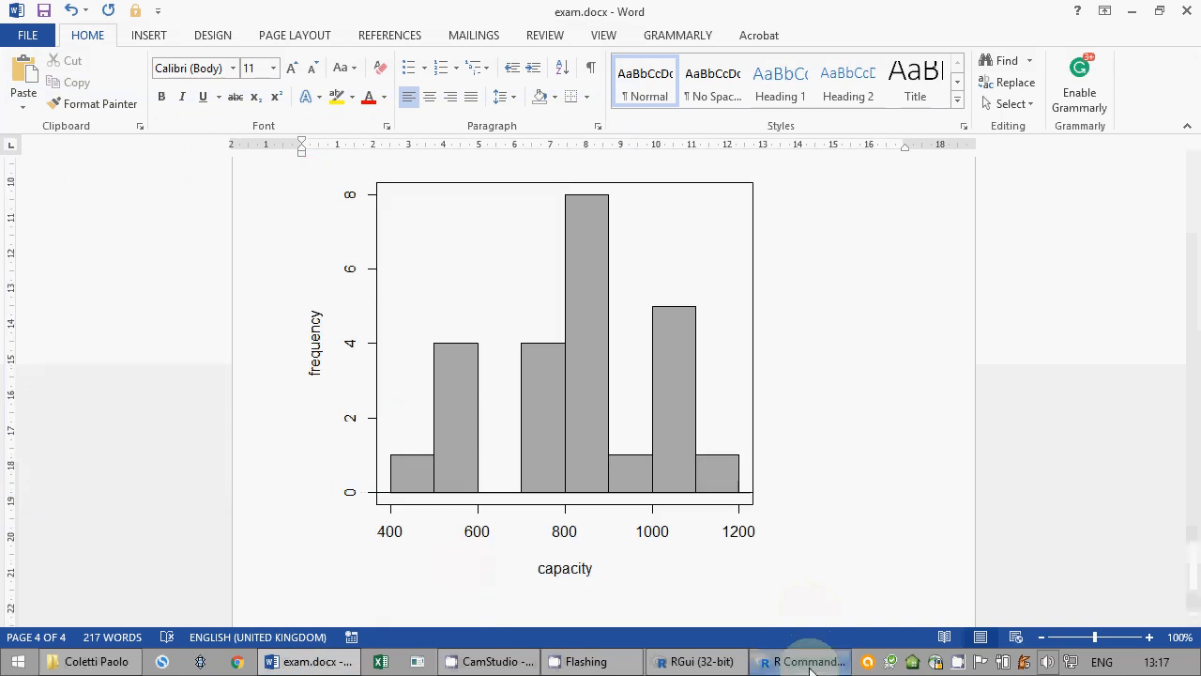
# Step: Switch back to RGui and close the graphics window holding the histogram
pyautogui.click(810, 668)
pyautogui.click(730, 659)
pyautogui.click(1166, 91)
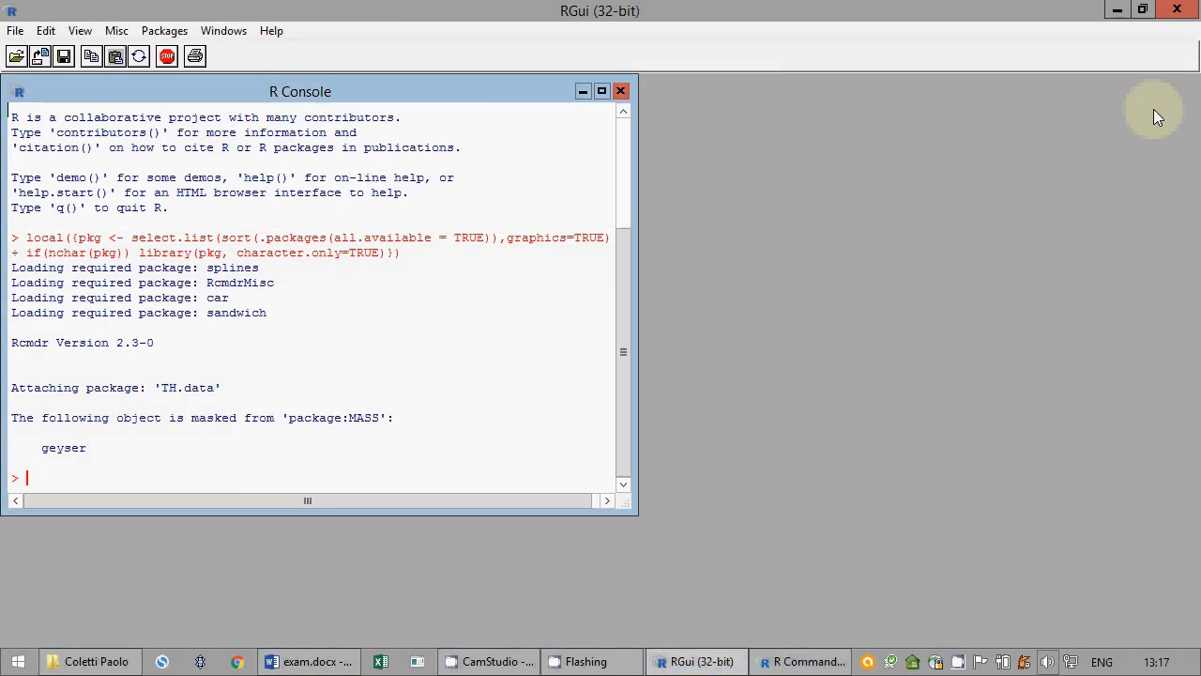
# Step: In R Commander, compute the numerical summaries of capacity for the nuclear2 data set
pyautogui.click(834, 661)
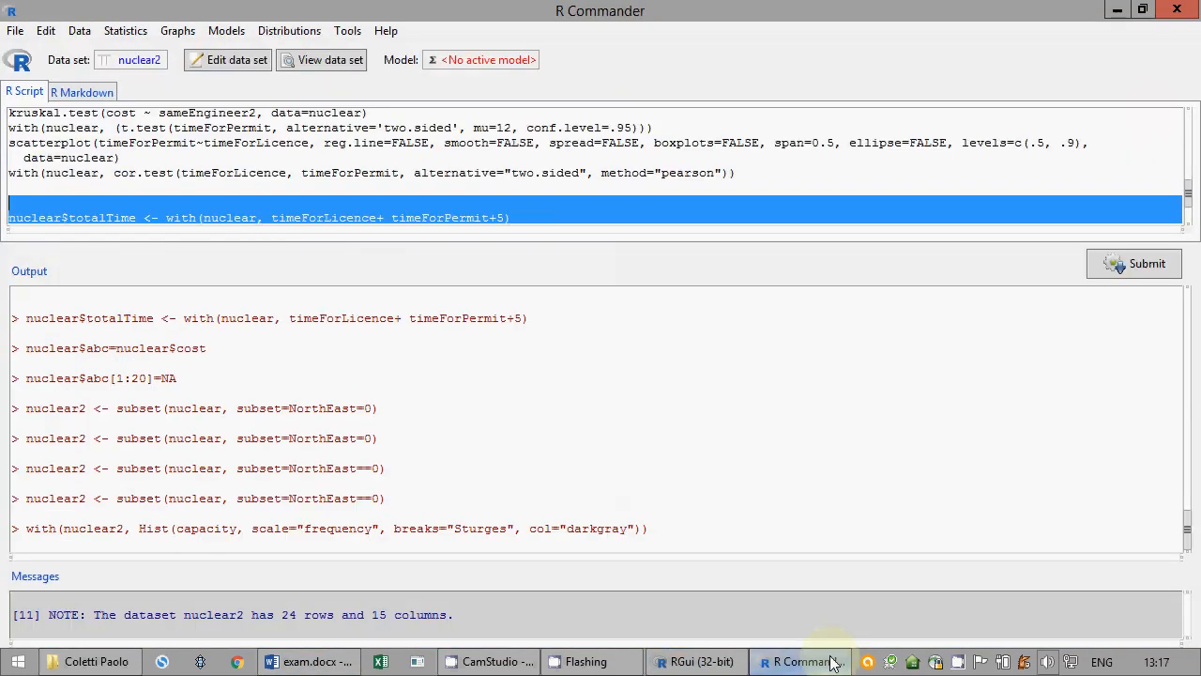
pyautogui.click(139, 32)
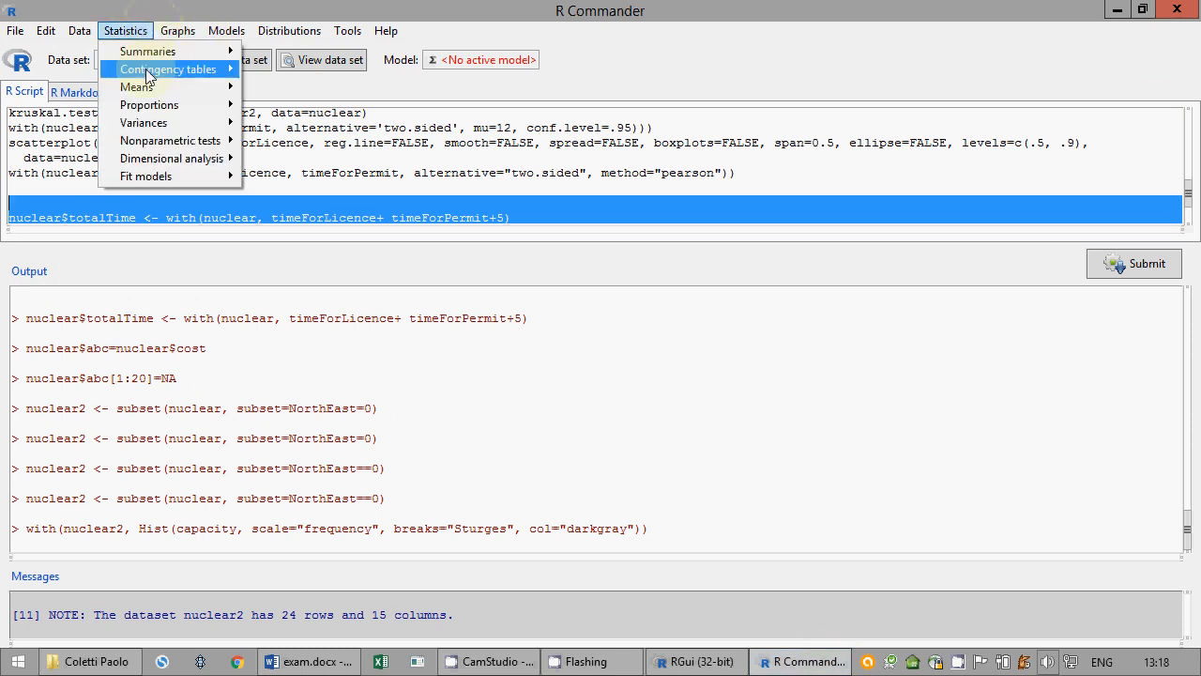
pyautogui.moveTo(147, 75)
pyautogui.moveTo(150, 52)
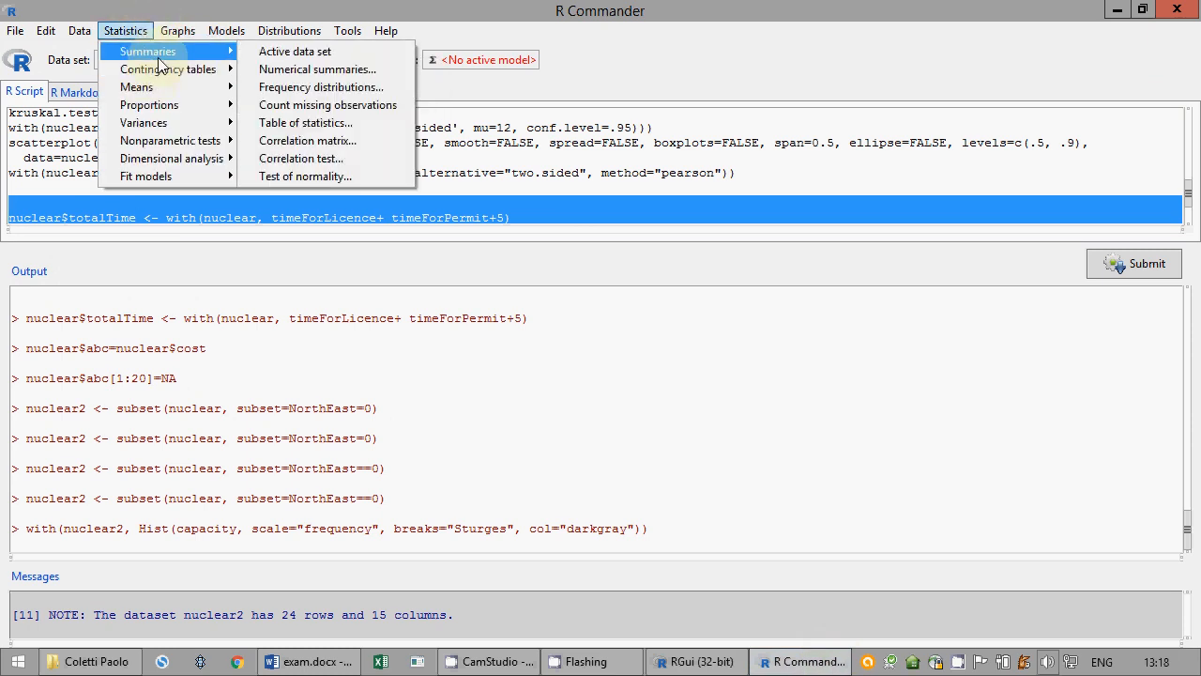
pyautogui.click(322, 75)
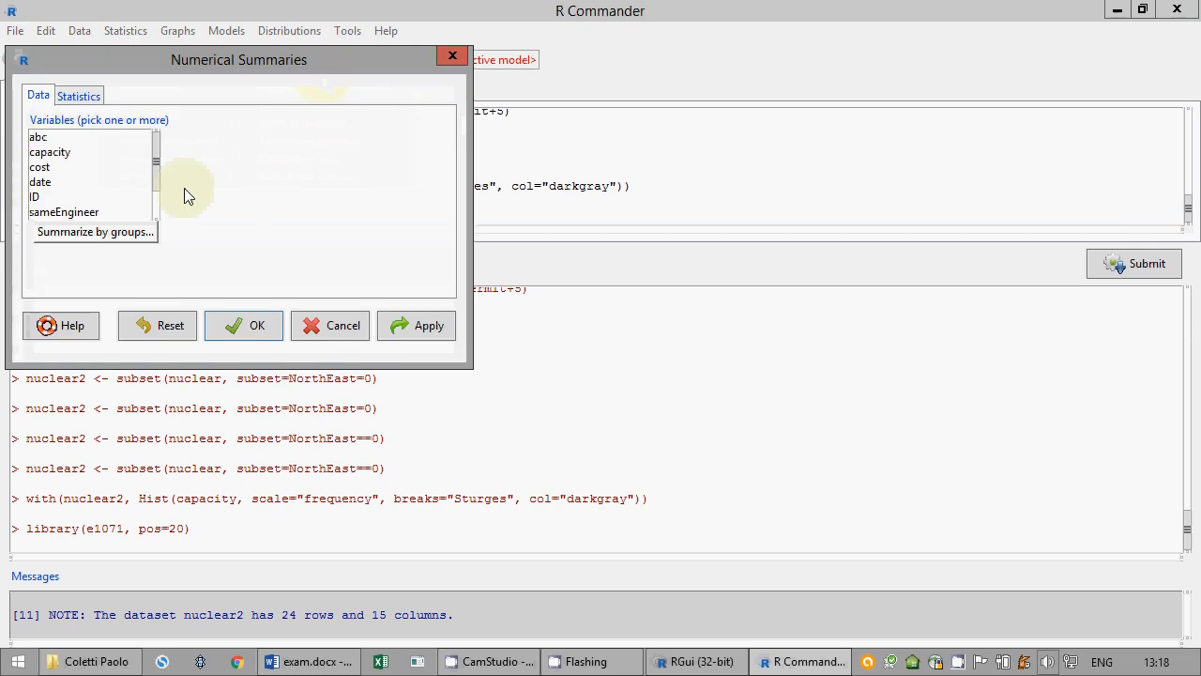
pyautogui.click(94, 156)
pyautogui.click(280, 327)
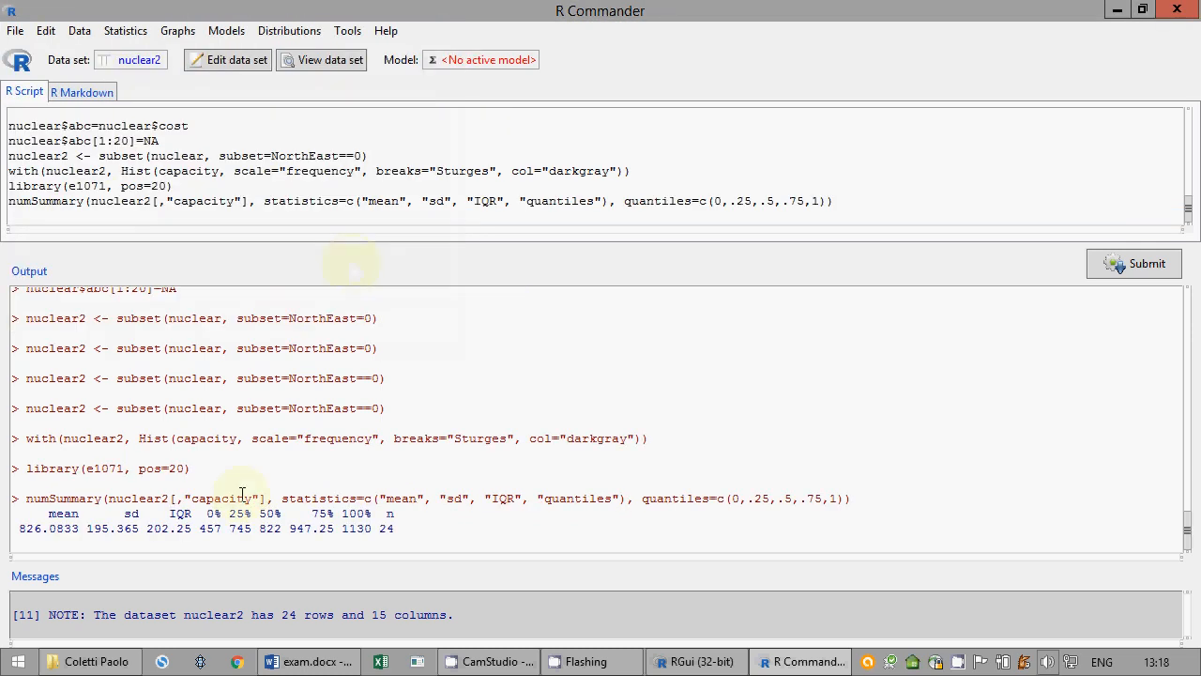
# Step: Copy the capacity summary results below the histogram in the Word document, and save and close exam.docx
pyautogui.moveTo(416, 529); pyautogui.dragTo(14, 513)
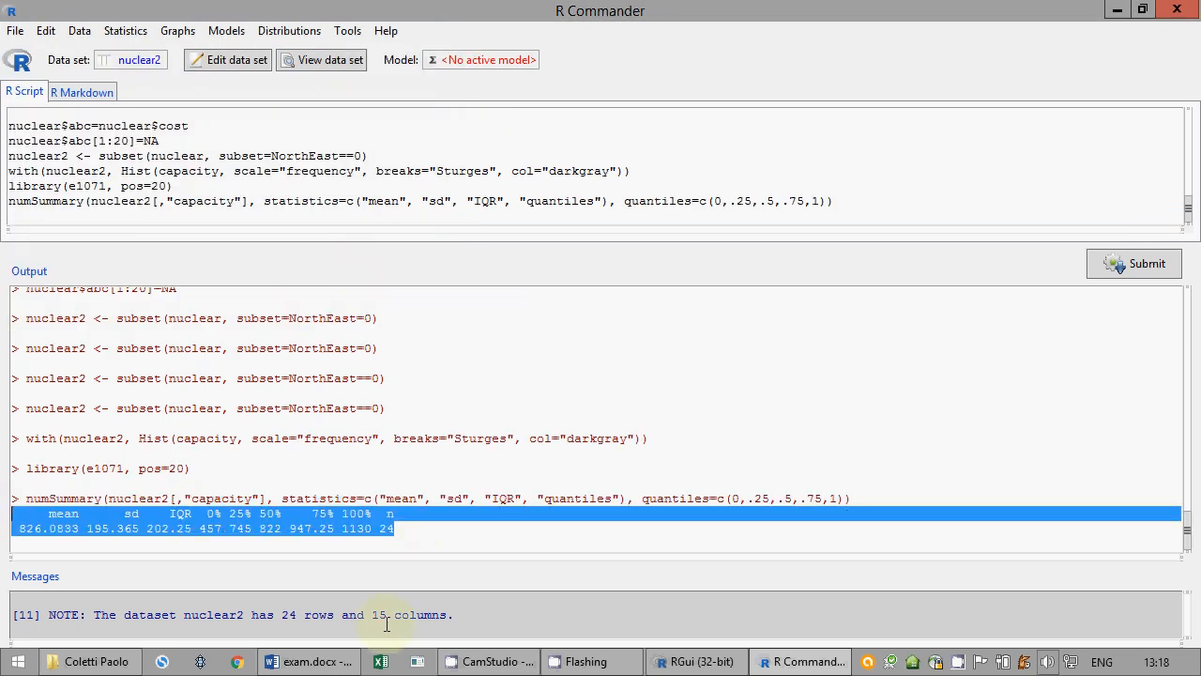
pyautogui.click(310, 661)
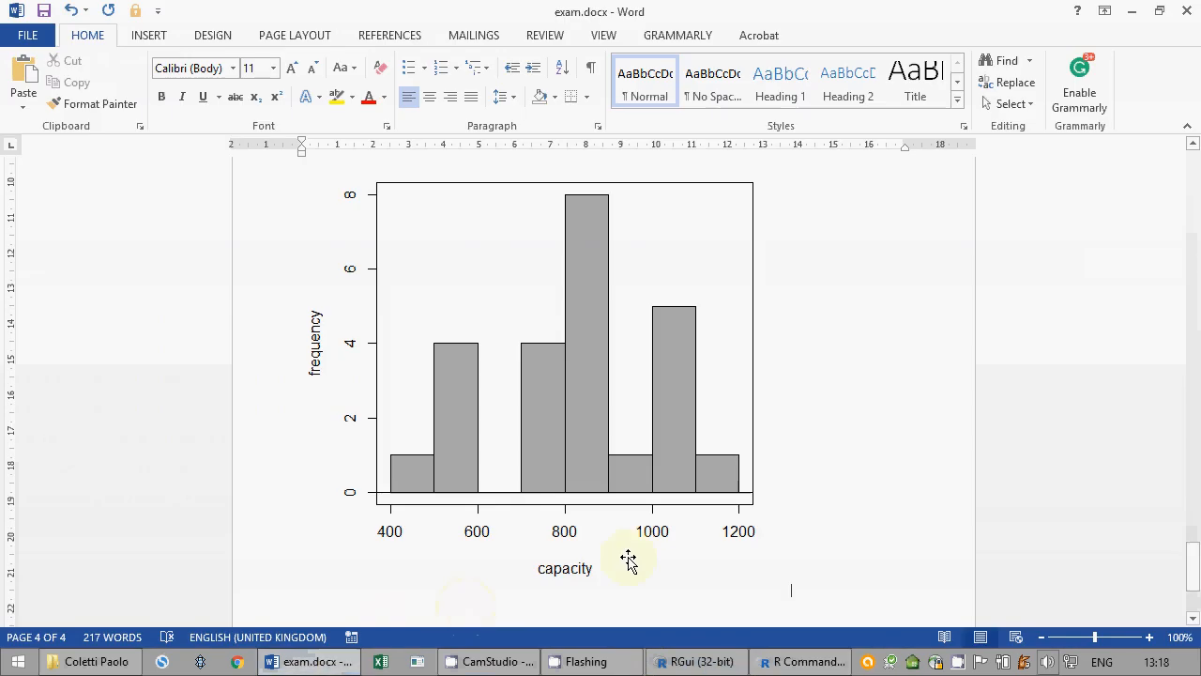
pyautogui.hotkey('ctrl', 'v')
pyautogui.scroll(-3, 738, 450)
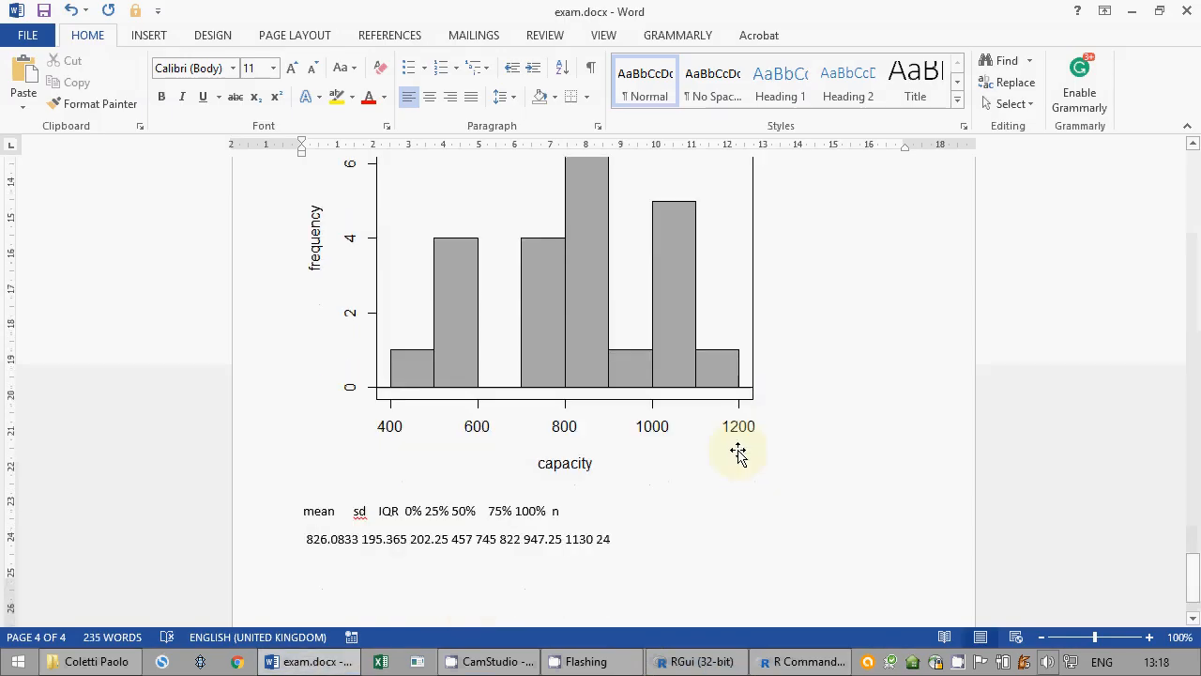
pyautogui.click(43, 11)
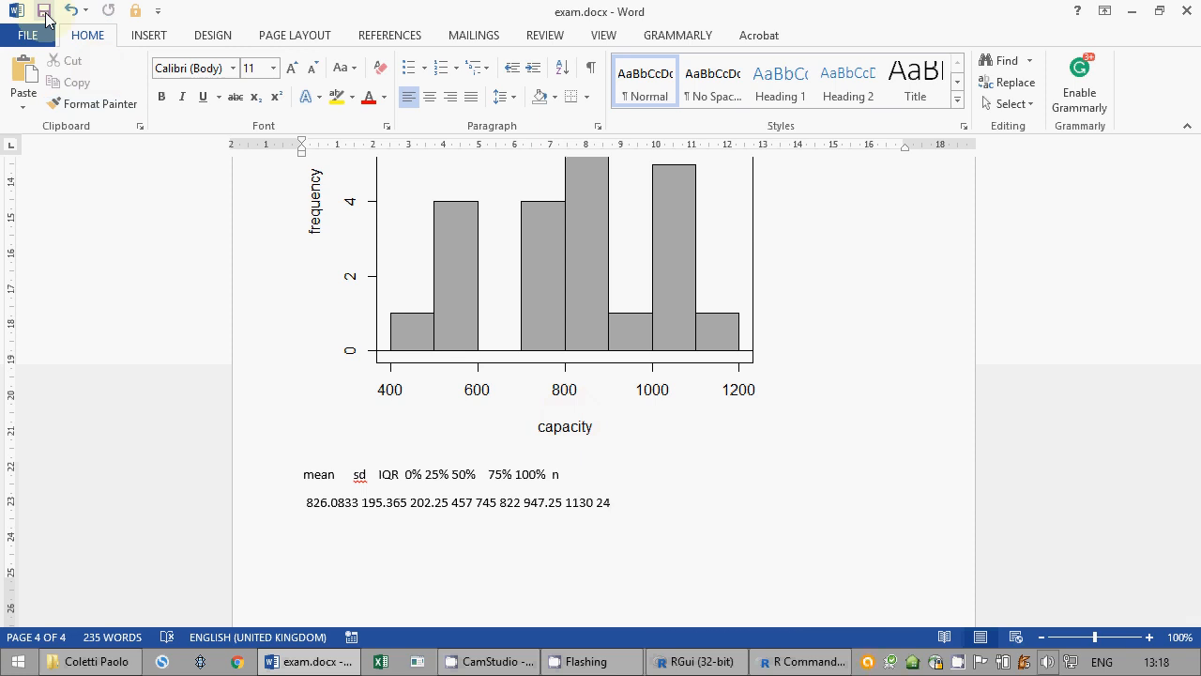
pyautogui.click(1186, 10)
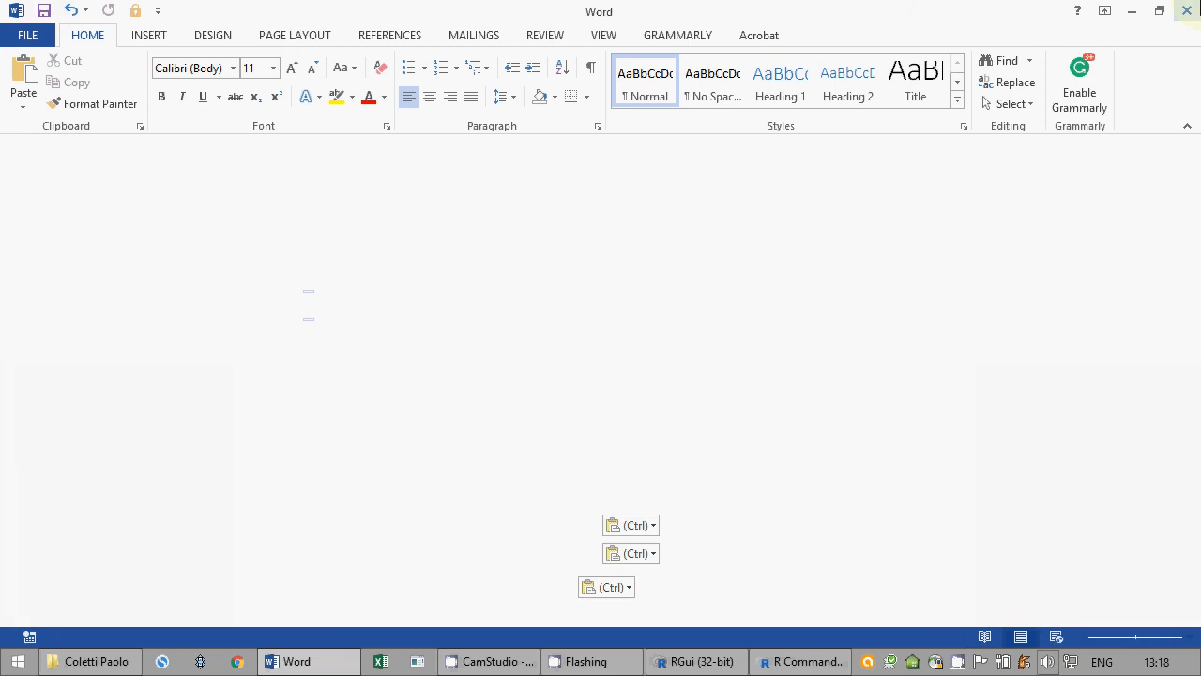
# Step: Save the R Commander script as exam.R on the Desktop, replacing the existing file
pyautogui.click(789, 669)
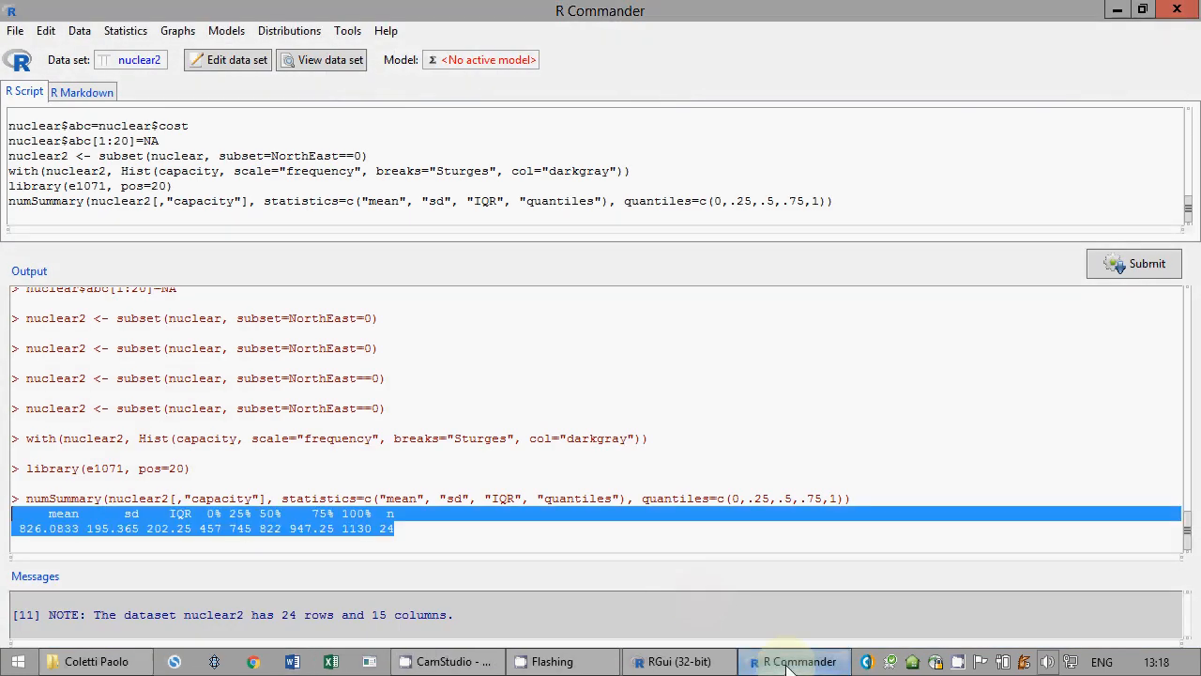
pyautogui.click(19, 34)
pyautogui.click(53, 114)
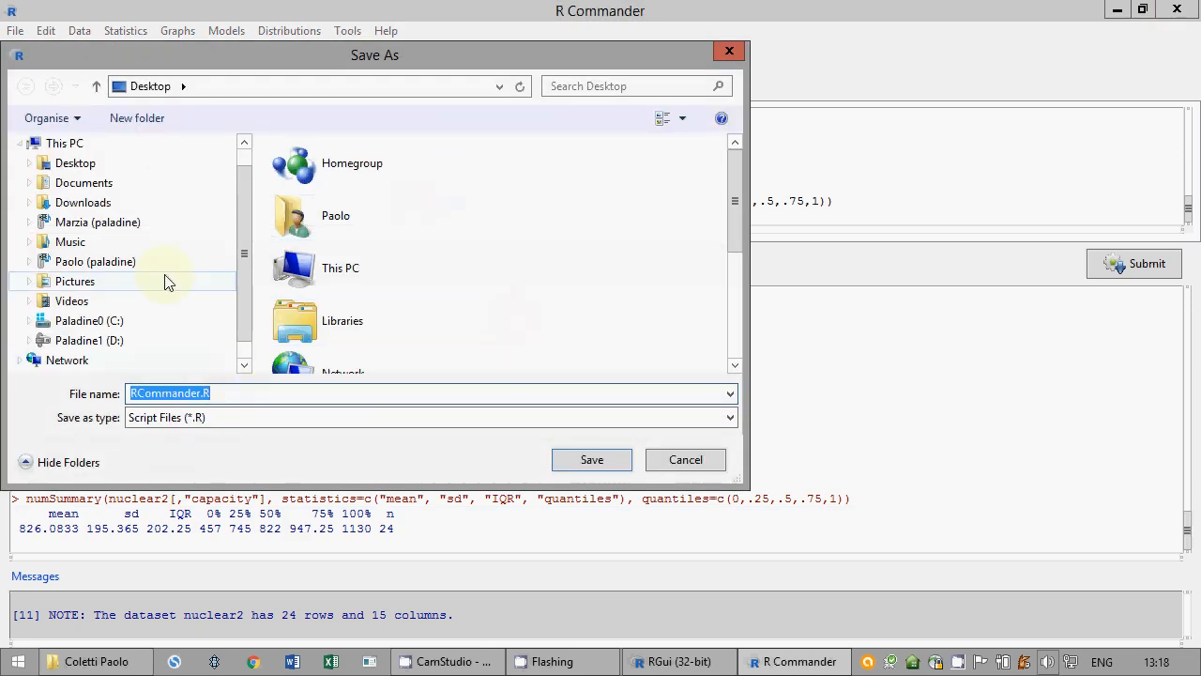
pyautogui.click(71, 166)
pyautogui.click(552, 192)
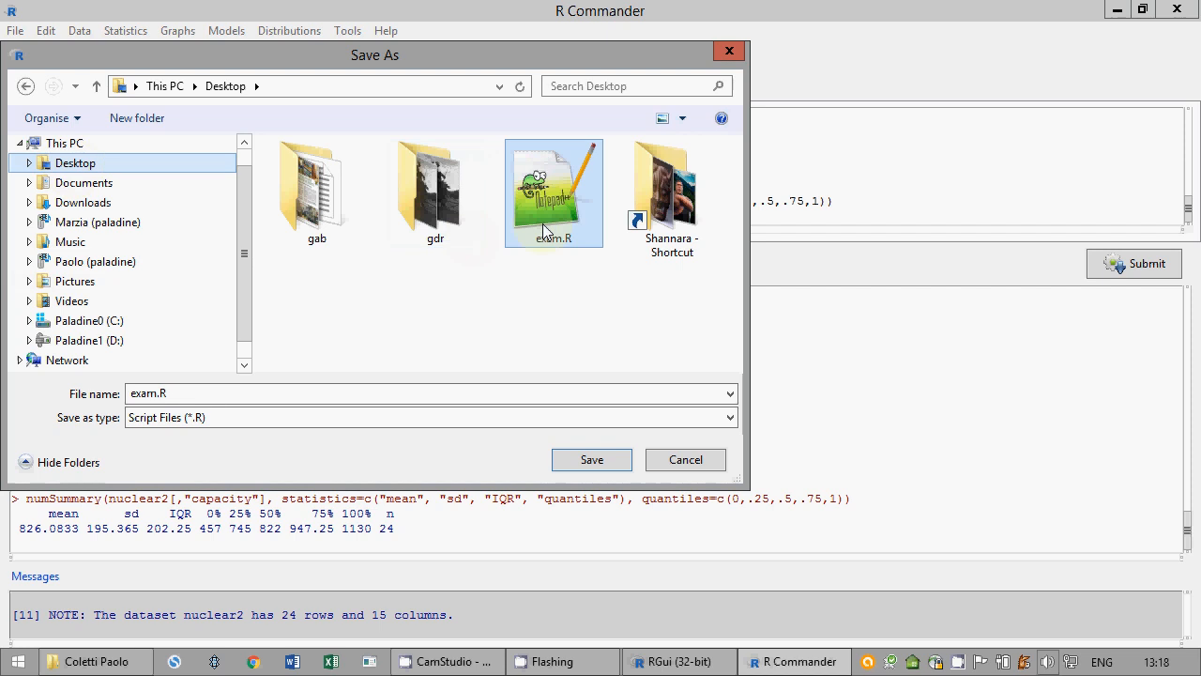
pyautogui.click(591, 459)
pyautogui.click(655, 340)
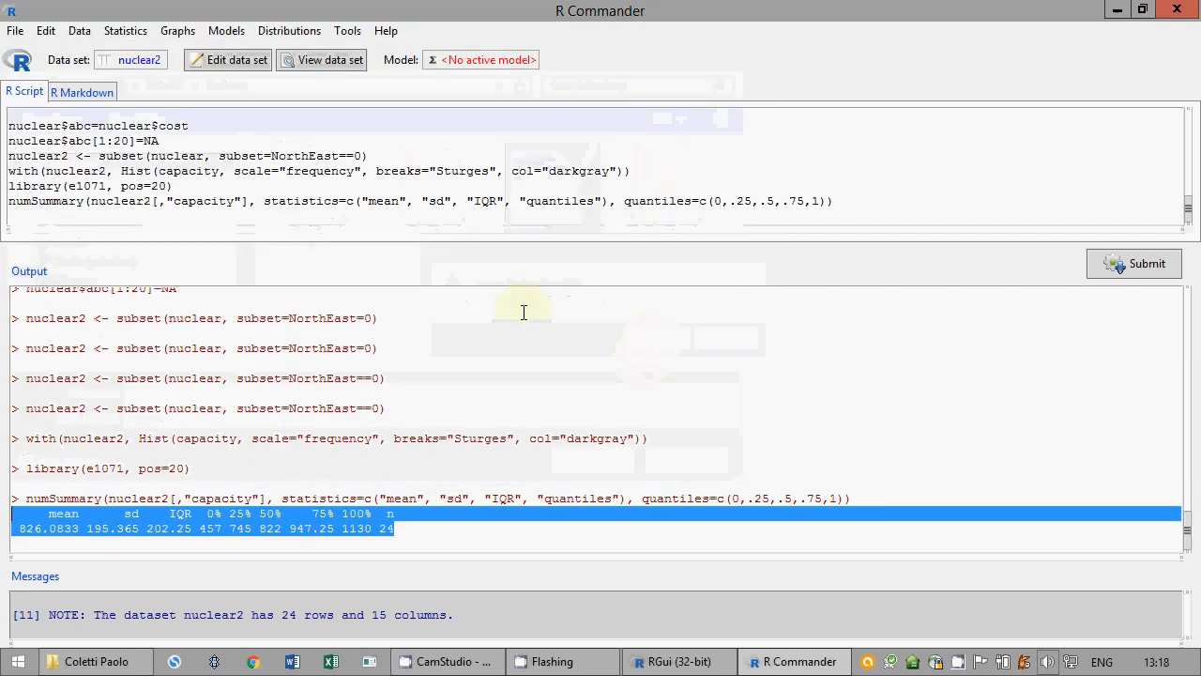
# Step: Save the R Commander output as exam.txt on the Desktop, replacing the existing file
pyautogui.click(15, 31)
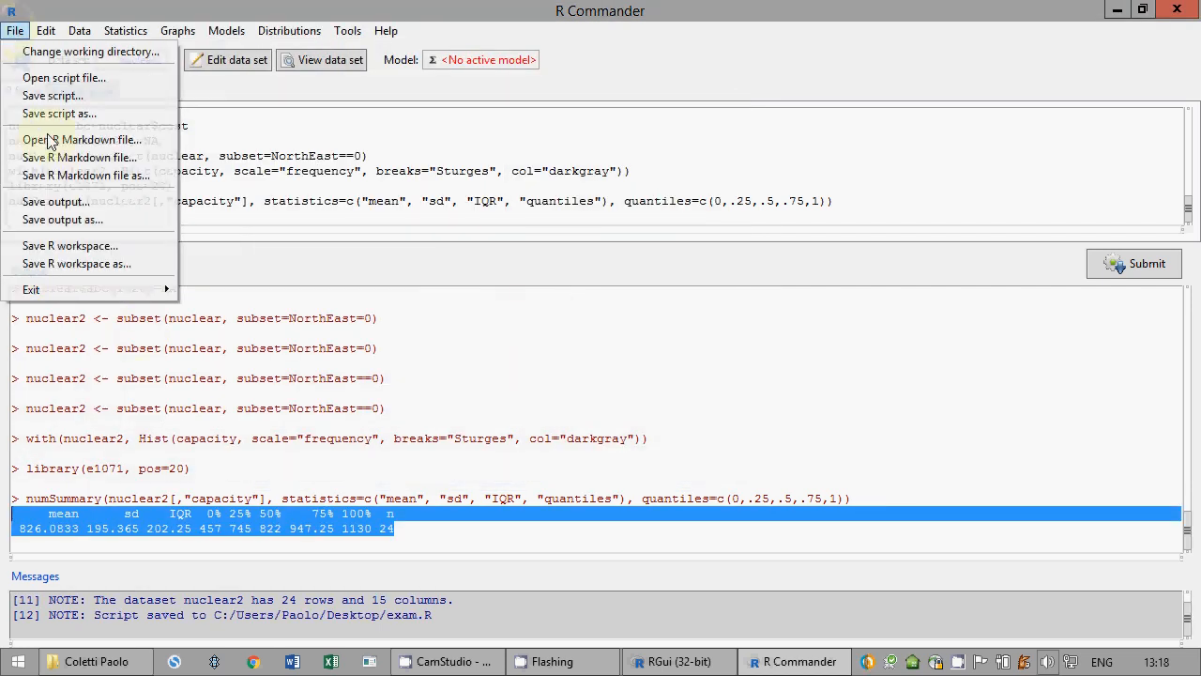
pyautogui.click(62, 220)
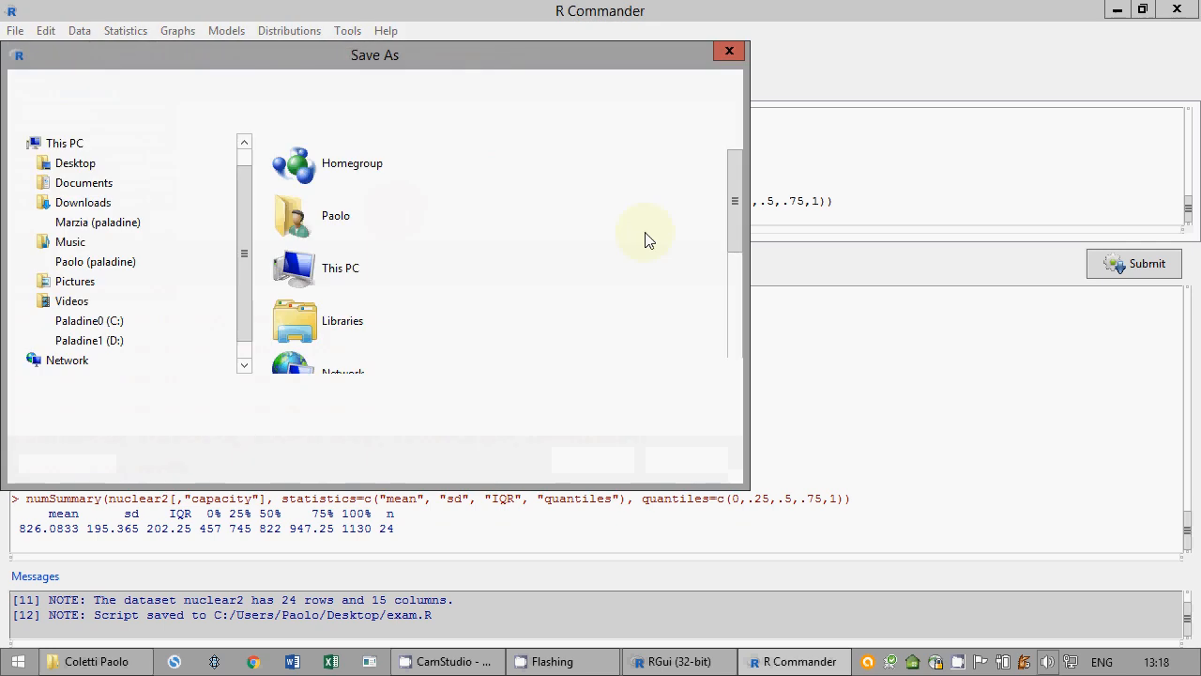
pyautogui.click(734, 241)
pyautogui.click(343, 291)
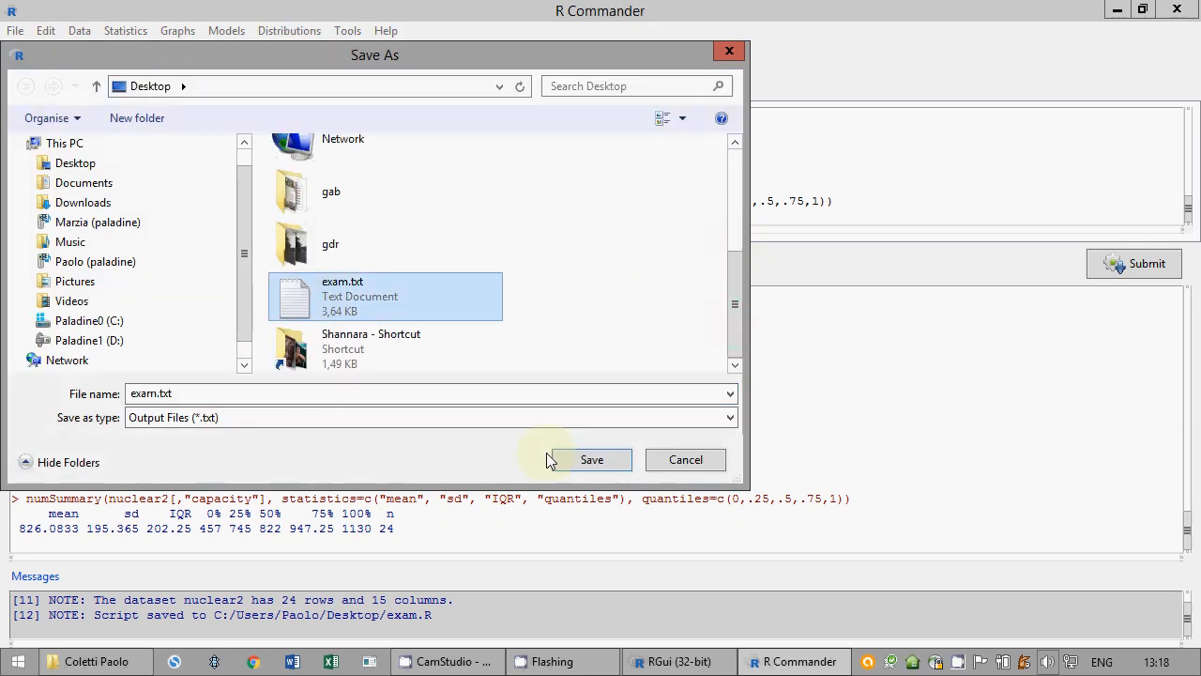
pyautogui.click(574, 459)
pyautogui.click(658, 336)
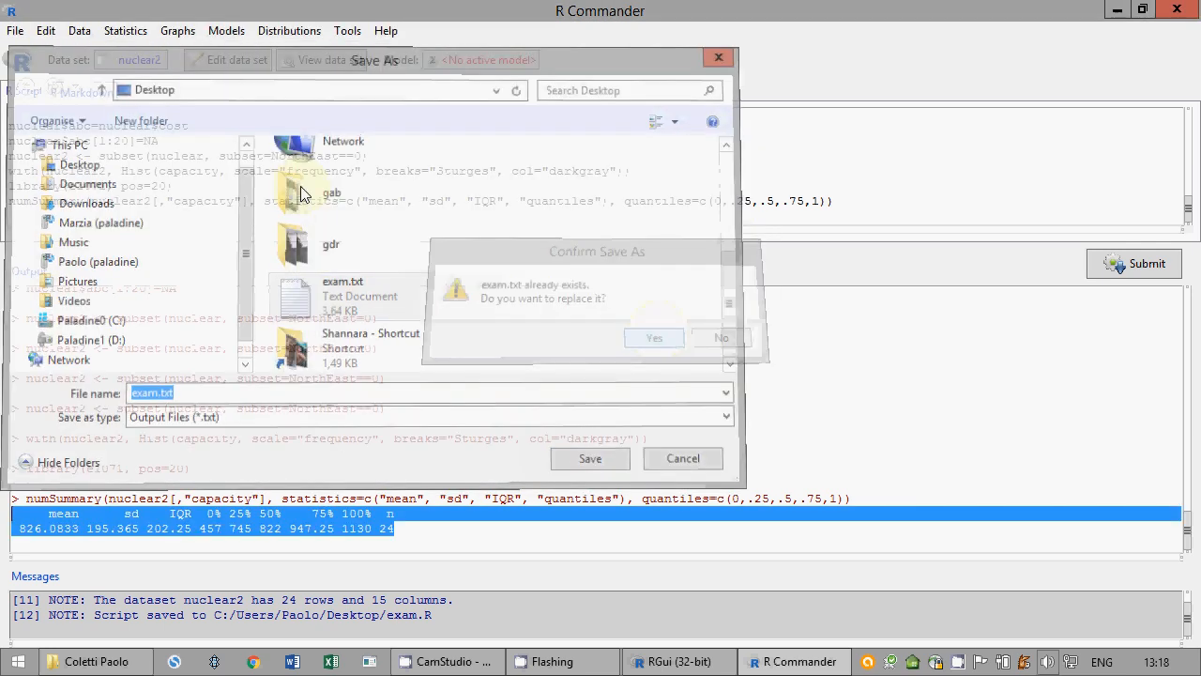
# Step: Save the R workspace as nuclear.RData on the Desktop, replacing the existing file
pyautogui.click(15, 30)
pyautogui.click(56, 264)
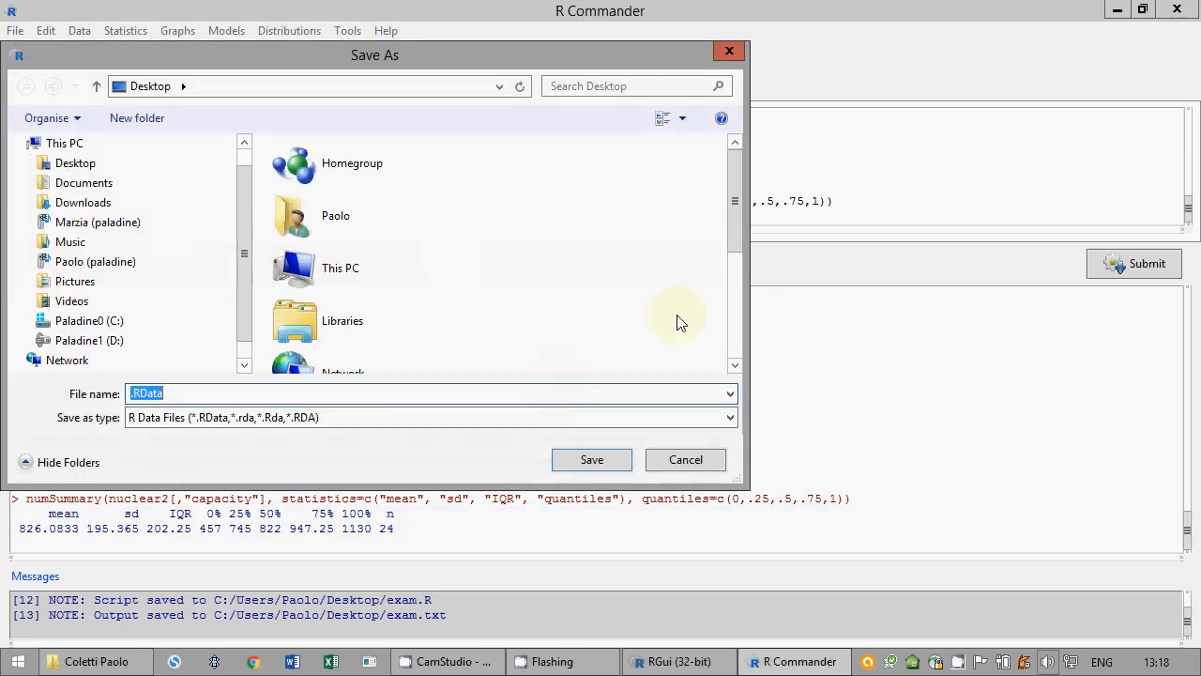
pyautogui.moveTo(736, 232); pyautogui.dragTo(610, 344)
pyautogui.click(375, 296)
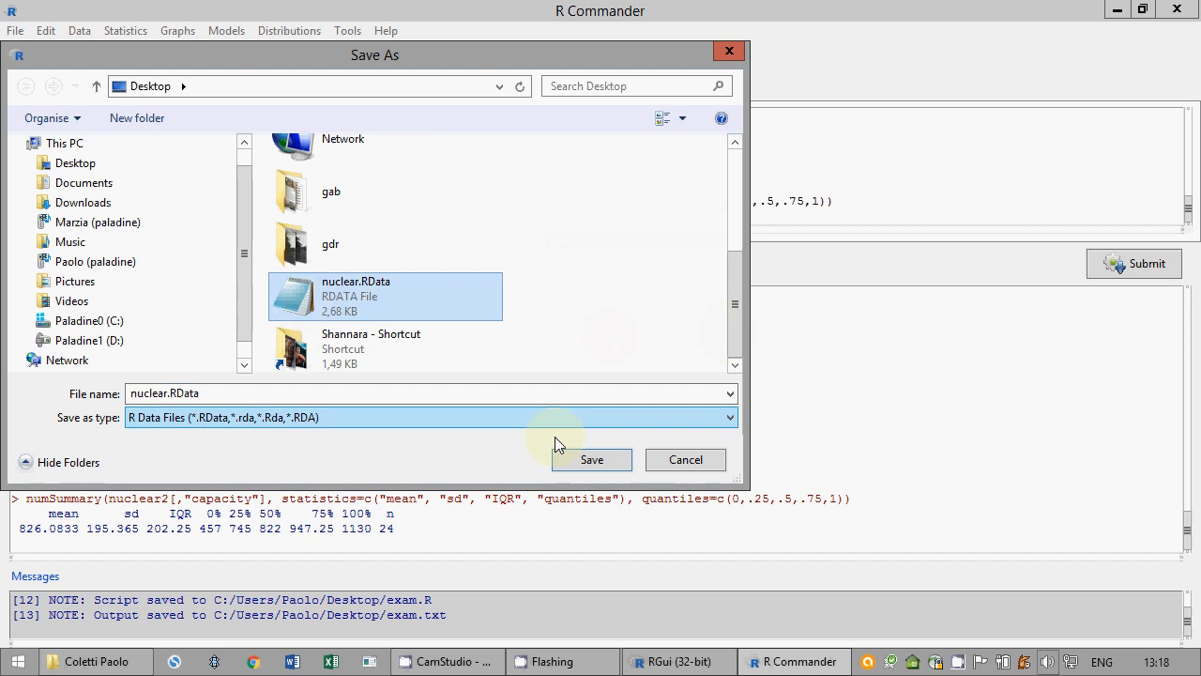
pyautogui.click(590, 460)
pyautogui.click(655, 339)
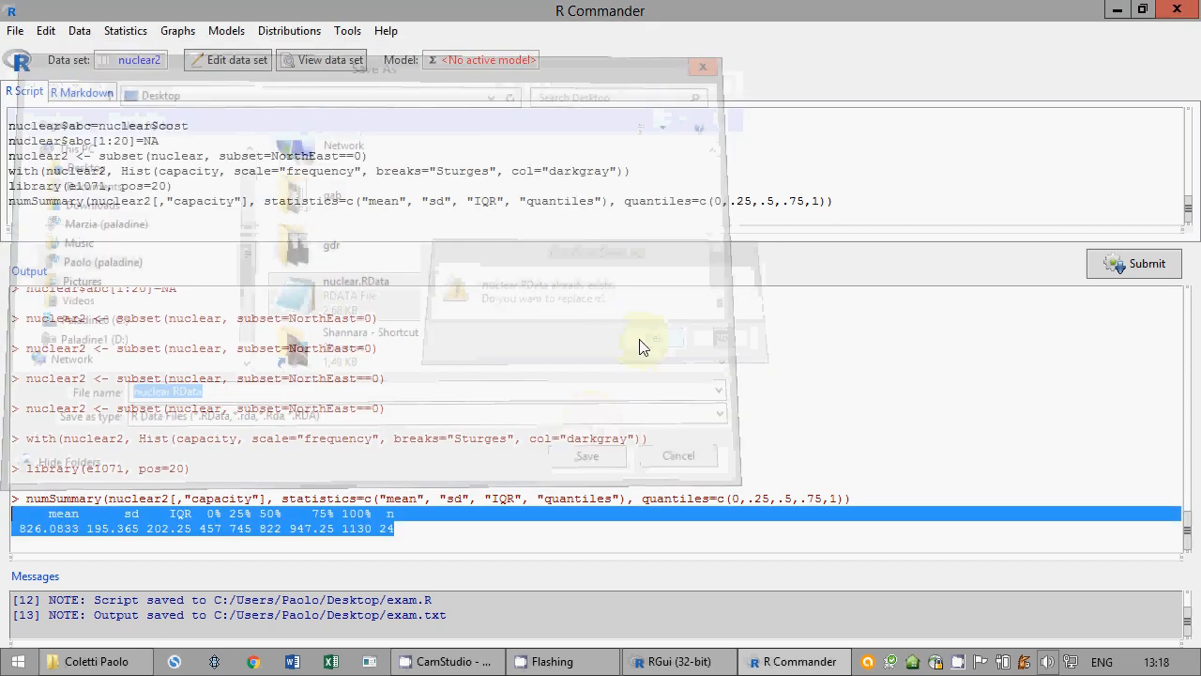
# Step: Exit both R Commander and R, declining to save the R Markdown file
pyautogui.click(16, 30)
pyautogui.moveTo(66, 288)
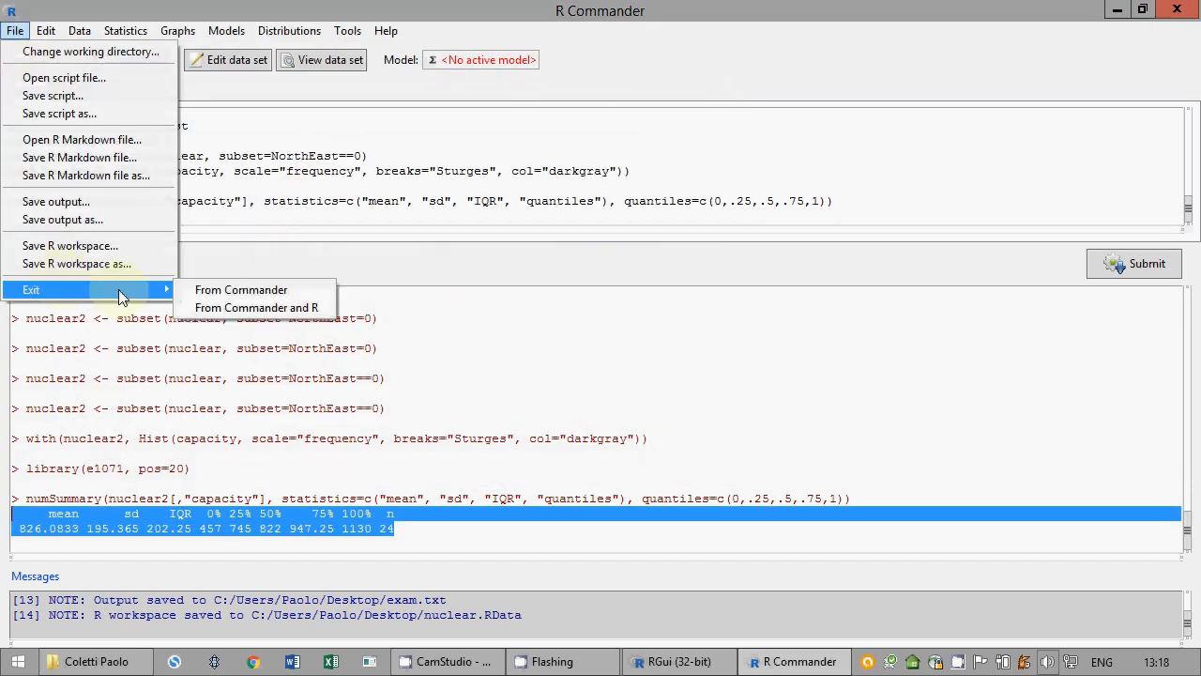
pyautogui.click(266, 306)
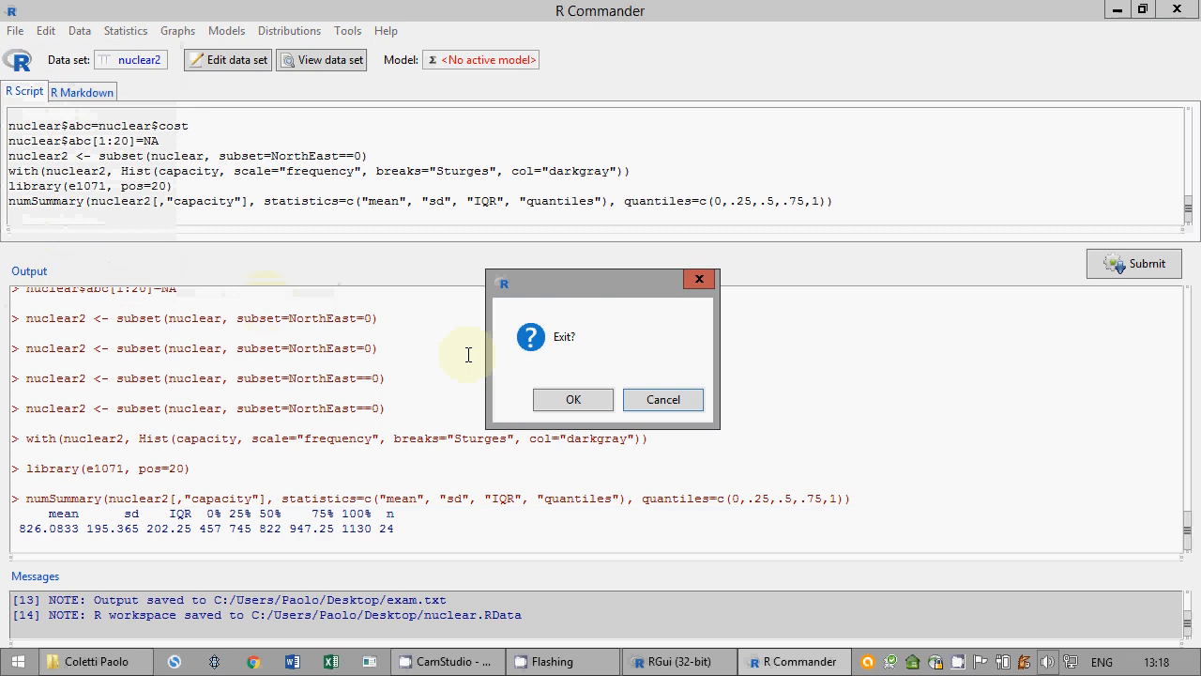
pyautogui.click(579, 398)
pyautogui.click(657, 401)
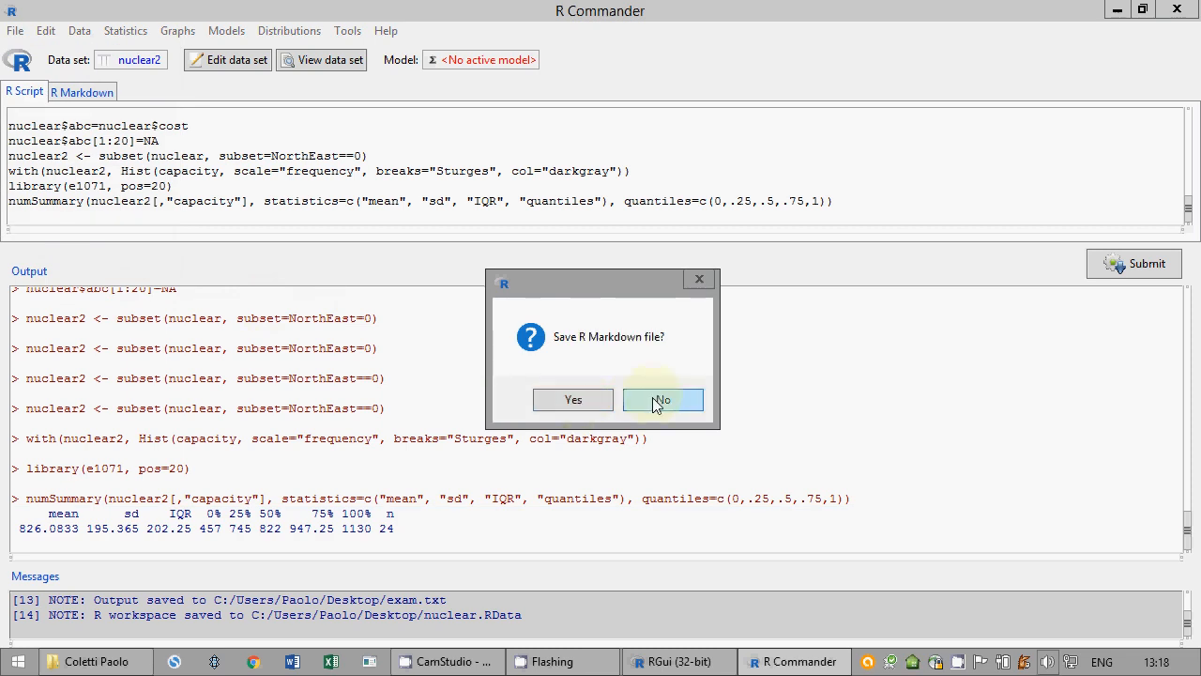
pyautogui.click(654, 398)
pyautogui.click(654, 398)
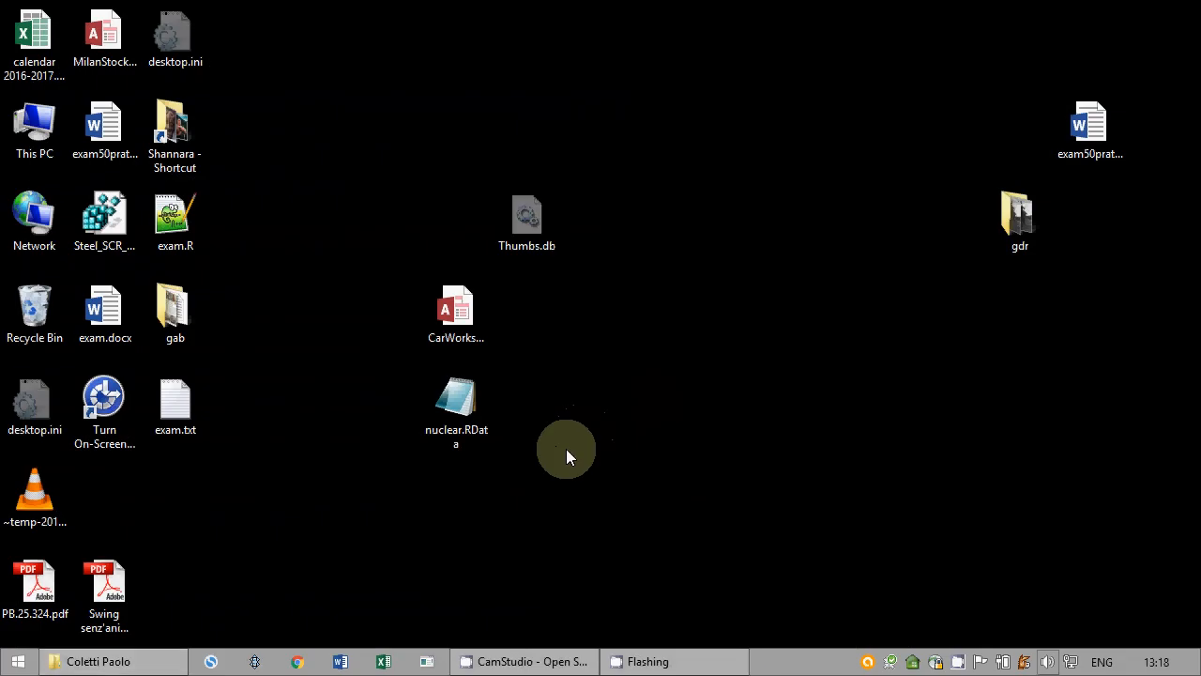
# Step: Arrange exam.txt, exam.R and exam.docx in a row beside nuclear.RData on the Desktop
pyautogui.moveTo(177, 424); pyautogui.dragTo(558, 457)
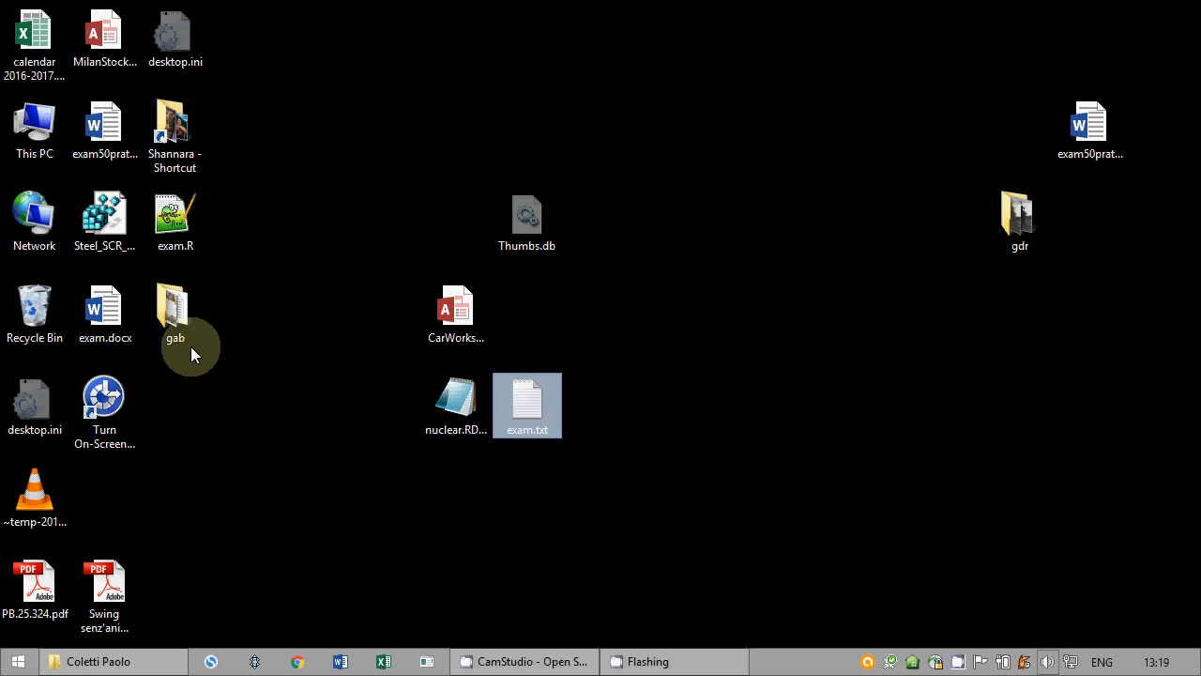
pyautogui.moveTo(105, 319); pyautogui.dragTo(526, 323)
pyautogui.moveTo(194, 232); pyautogui.dragTo(612, 413)
pyautogui.moveTo(694, 400); pyautogui.dragTo(694, 400)
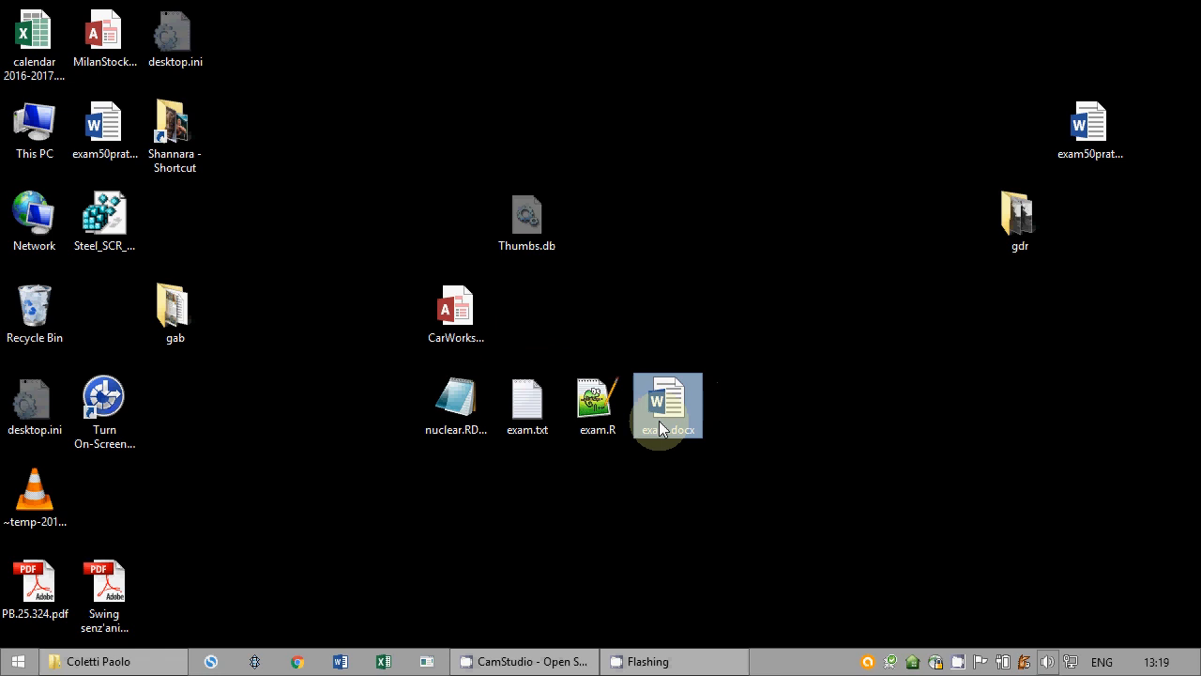
pyautogui.moveTo(371, 394); pyautogui.dragTo(786, 445)
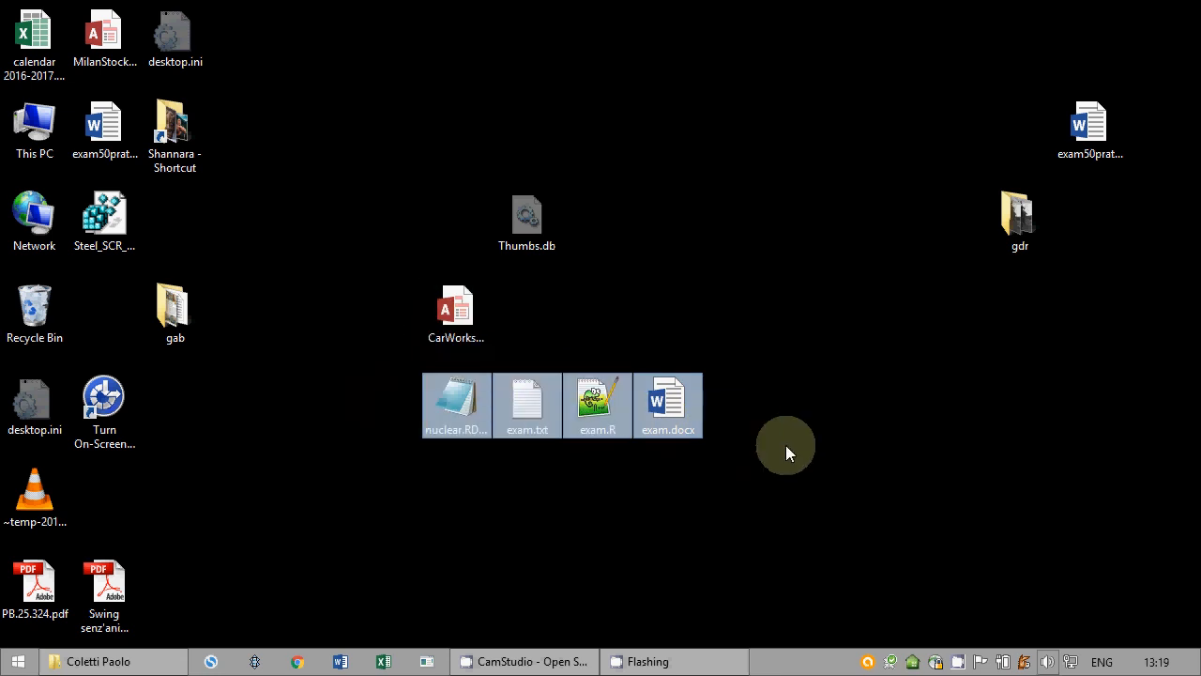
pyautogui.click(785, 447)
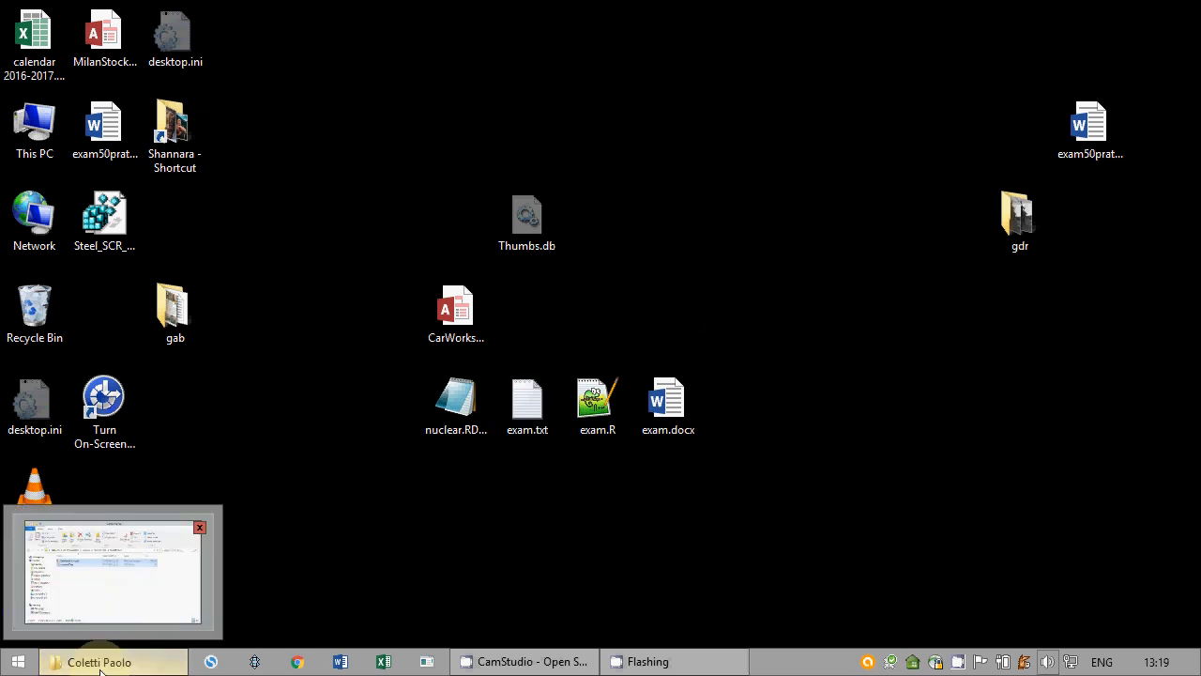
# Step: Copy nuclear.RData, exam.txt, exam.R and exam.docx from the Desktop to the student's network exam folder, replacing the existing nuclear.RData
pyautogui.click(98, 667)
pyautogui.moveTo(524, 71); pyautogui.dragTo(1144, 95)
pyautogui.moveTo(345, 392); pyautogui.dragTo(1052, 429)
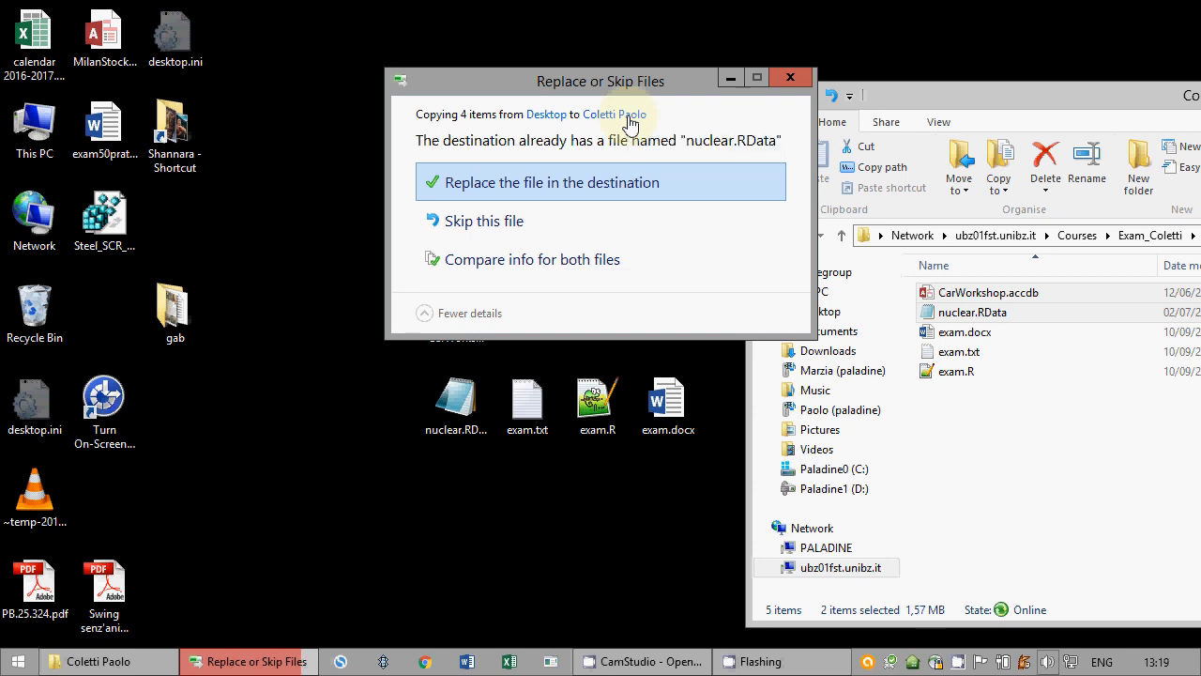
pyautogui.click(563, 185)
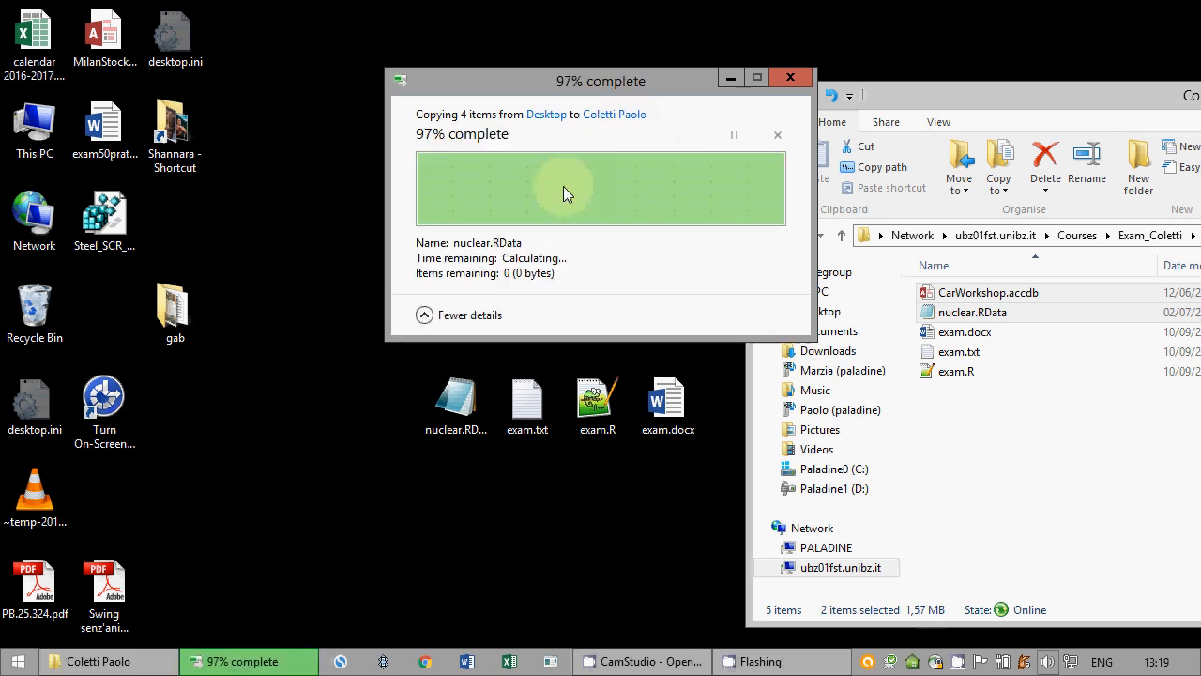
# Step: Check the copied exam files in the student's network folder and minimize the folder window
pyautogui.moveTo(948, 121); pyautogui.dragTo(442, 85)
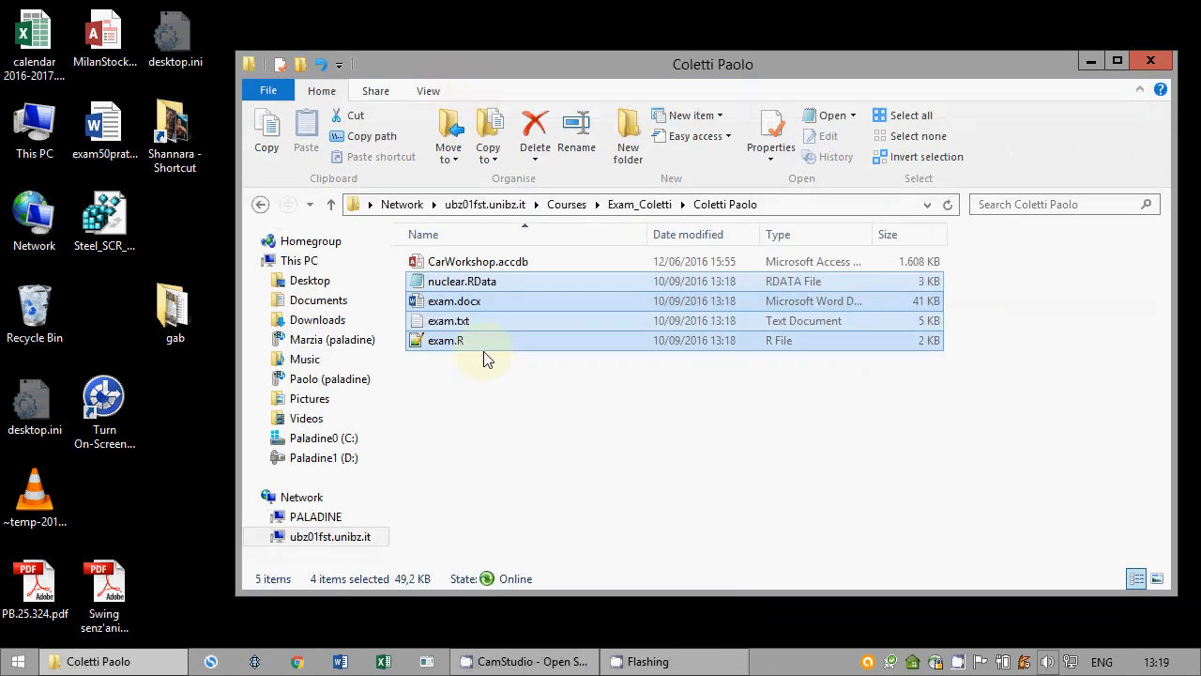
pyautogui.click(495, 398)
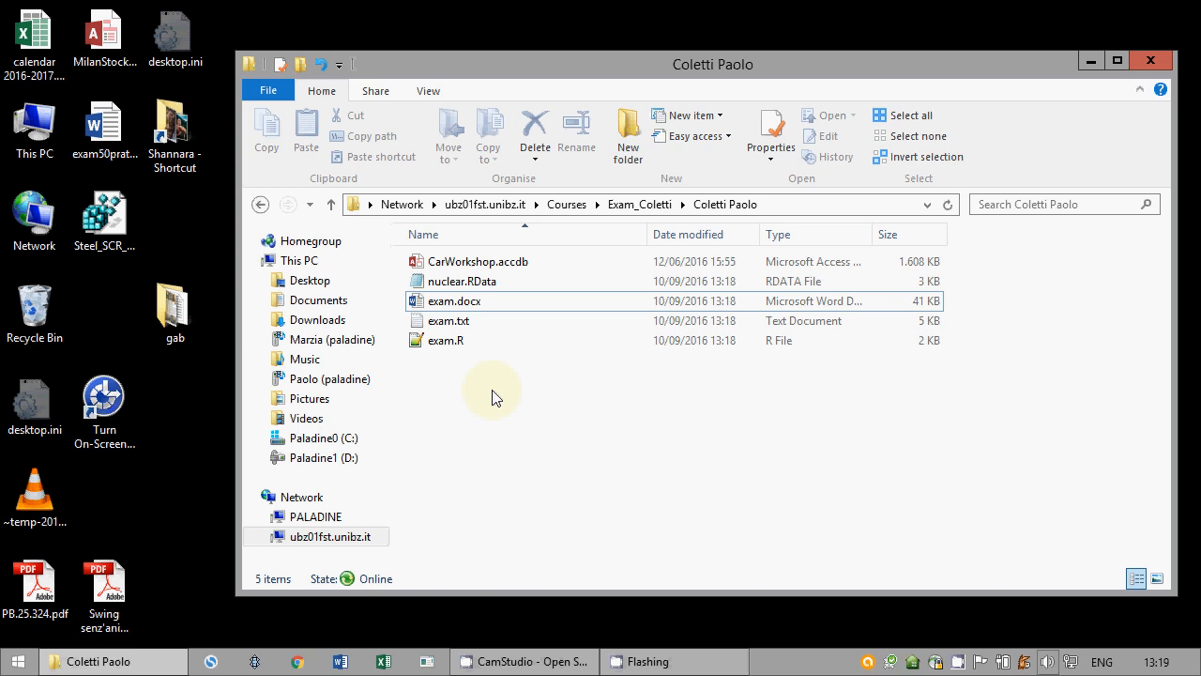
pyautogui.click(429, 279)
pyautogui.click(447, 367)
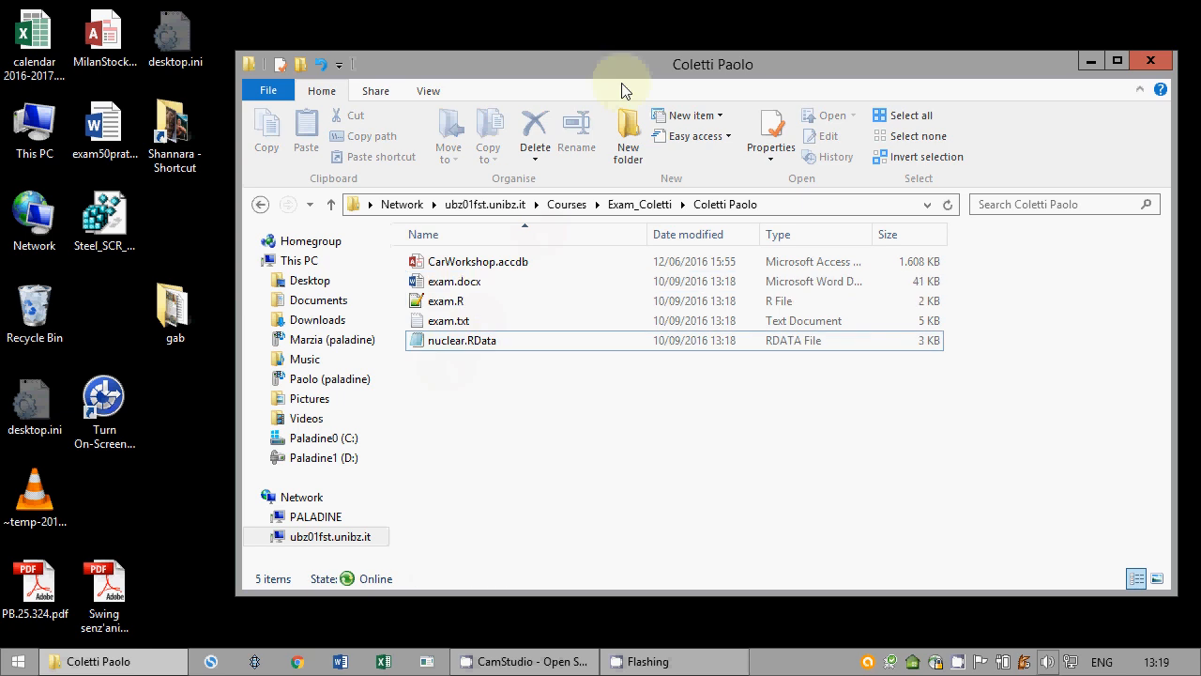
pyautogui.click(1092, 62)
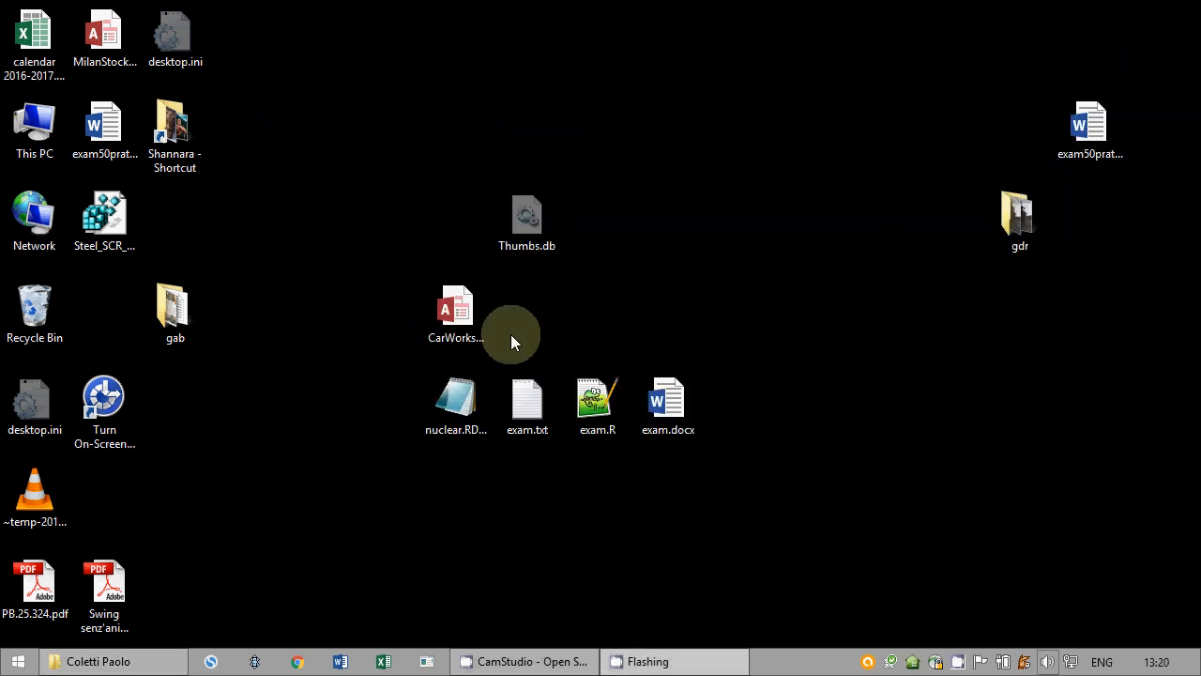
# Step: Open CarWorkshop.accdb from the Desktop in Access and enable its content
pyautogui.click(448, 347)
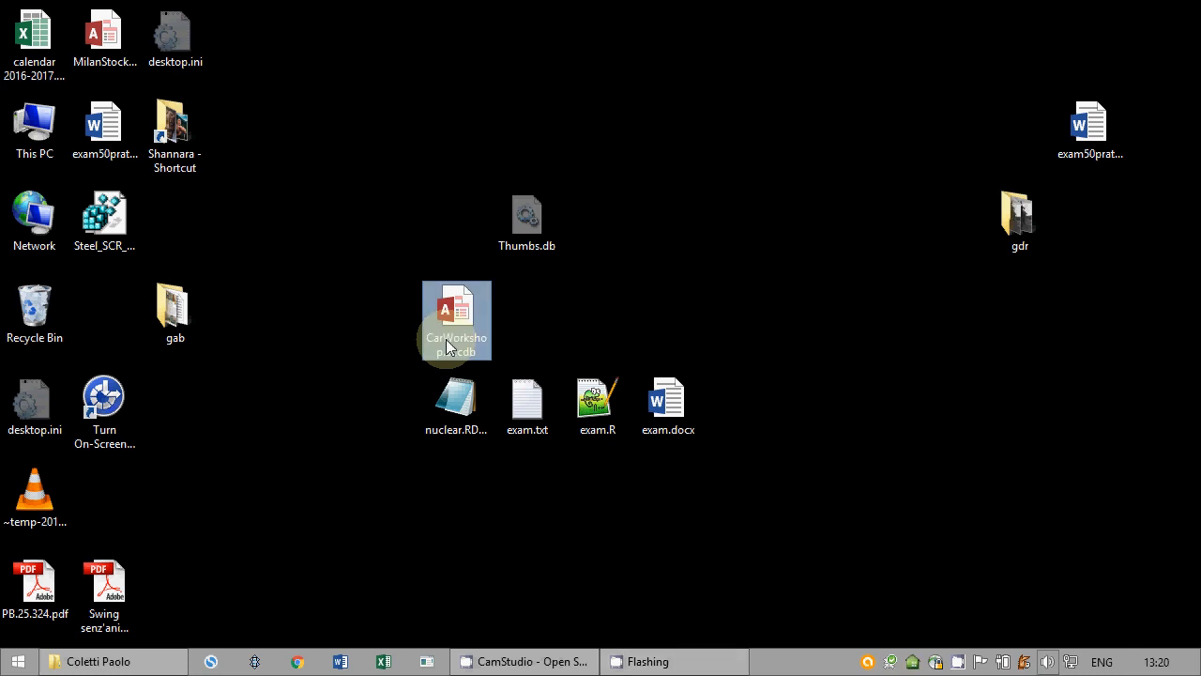
pyautogui.doubleClick(448, 348)
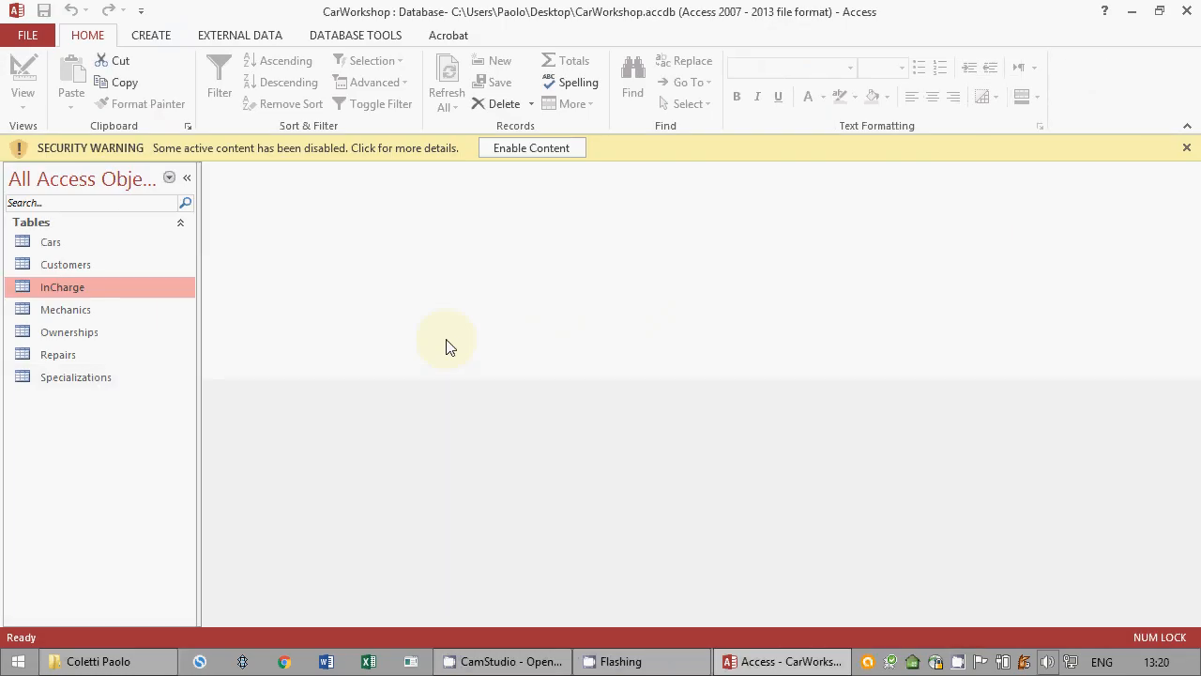
pyautogui.click(536, 149)
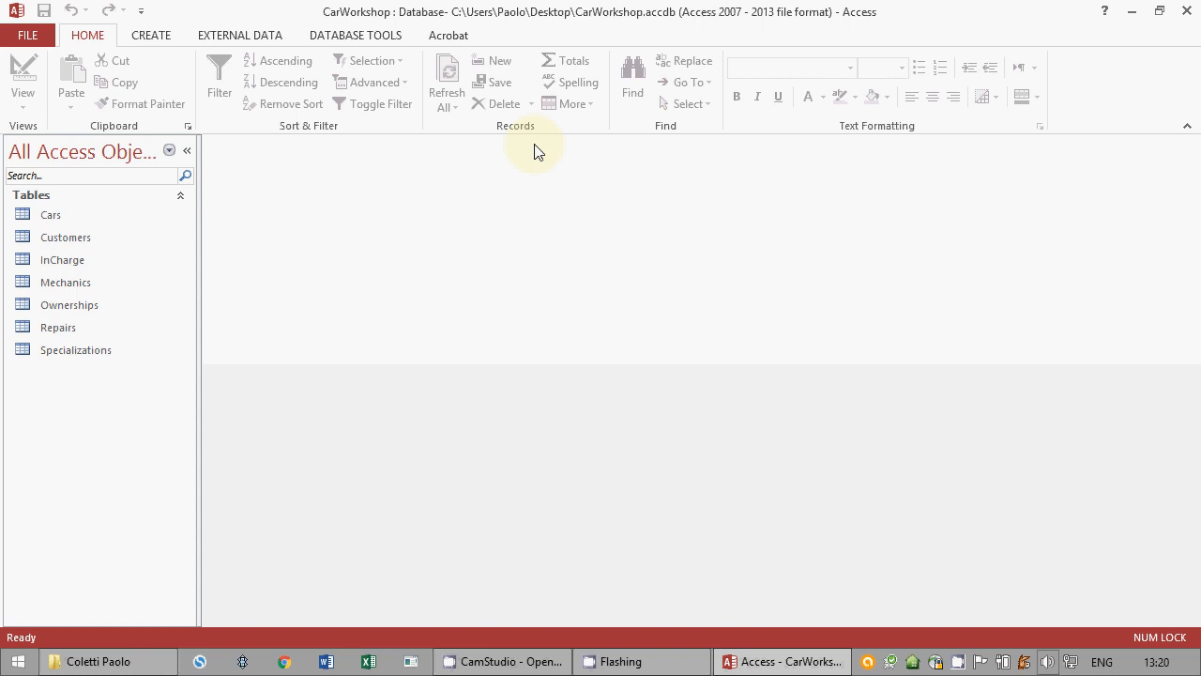
# Step: Start a new form with the Form Wizard and add the FirstName and LastName fields from the Mechanics table
pyautogui.click(173, 47)
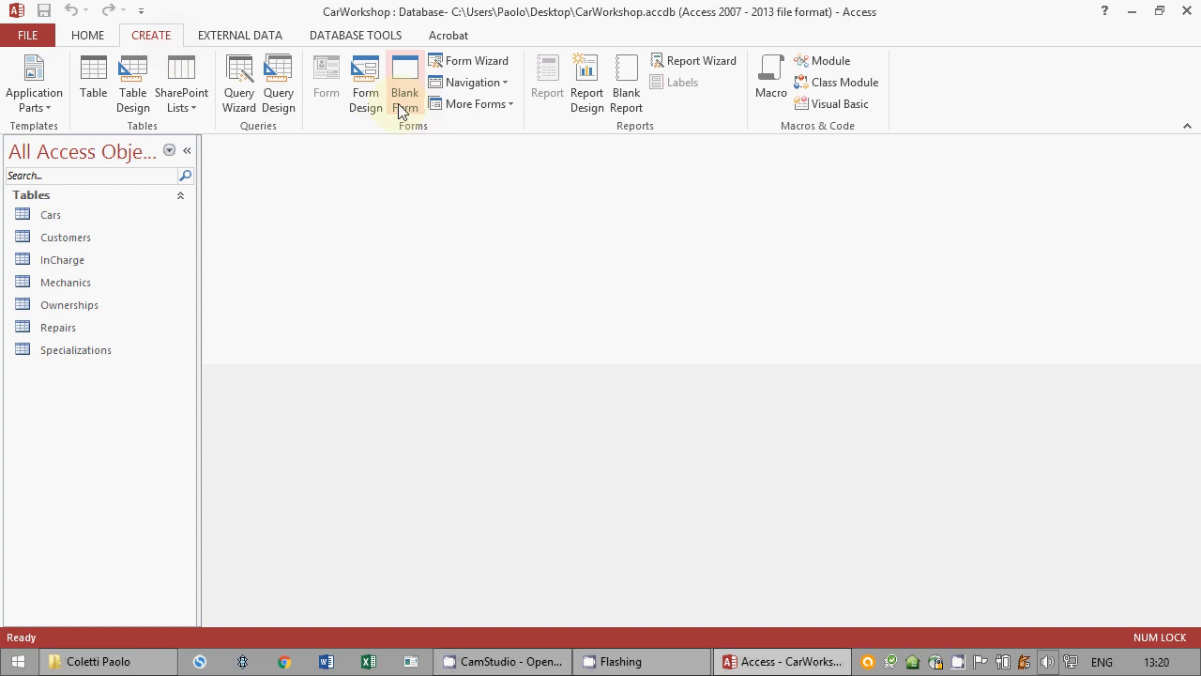
pyautogui.click(477, 61)
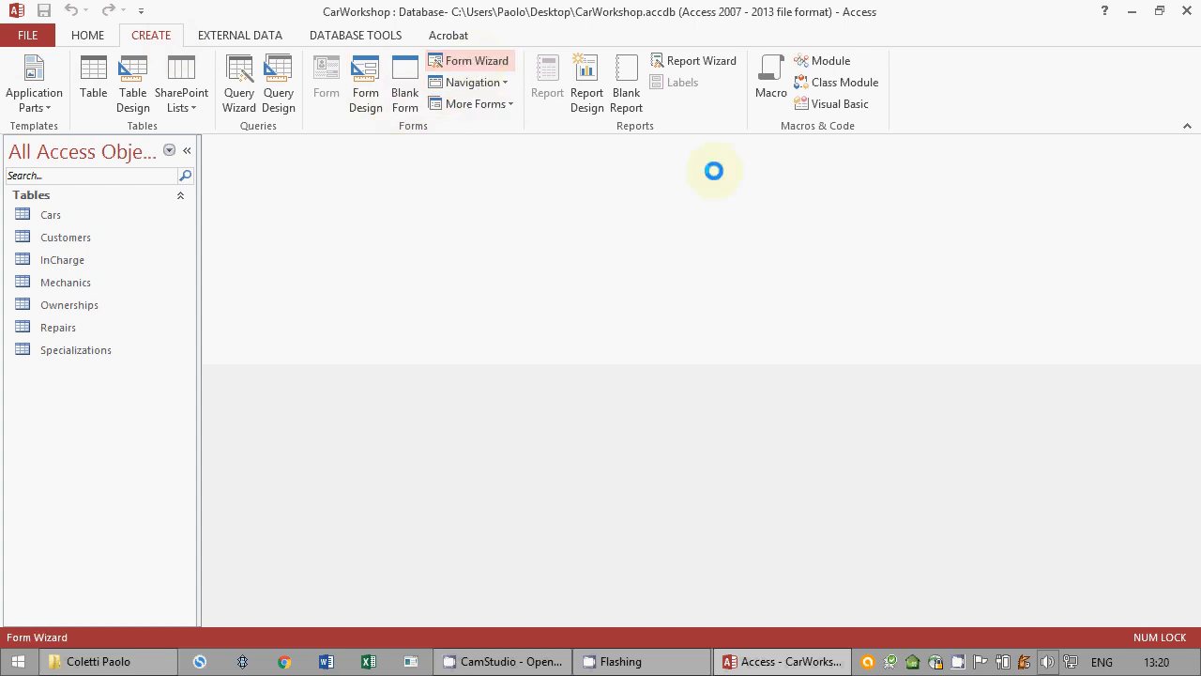
pyautogui.click(623, 234)
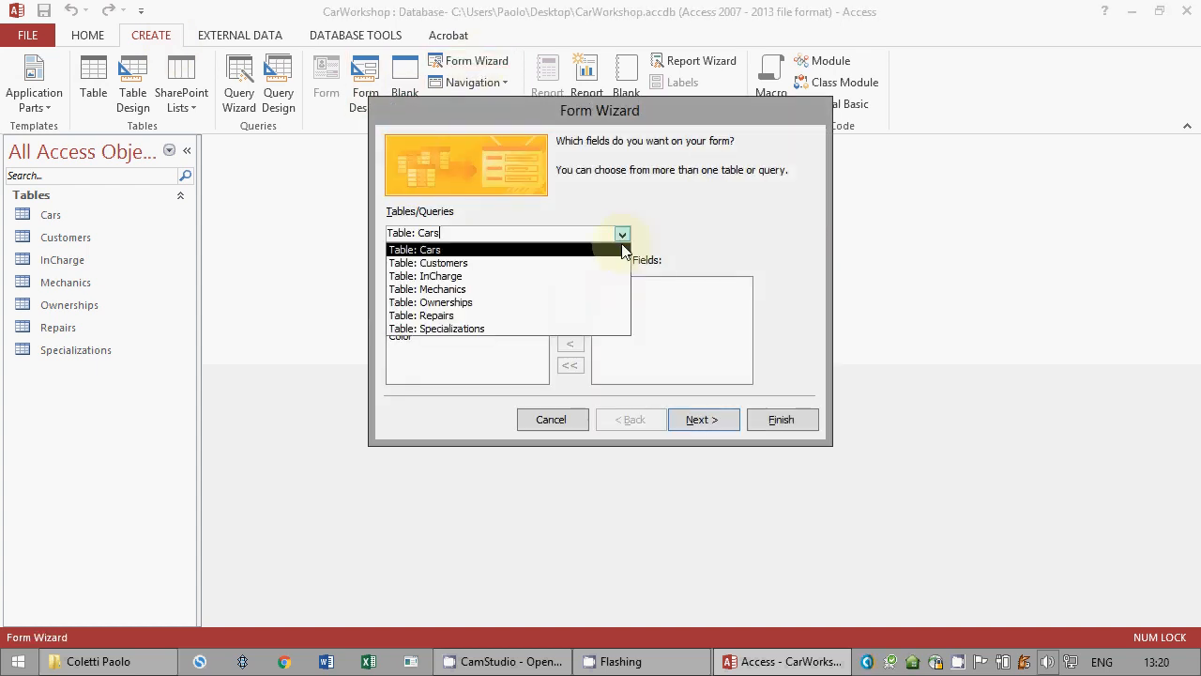
pyautogui.click(572, 286)
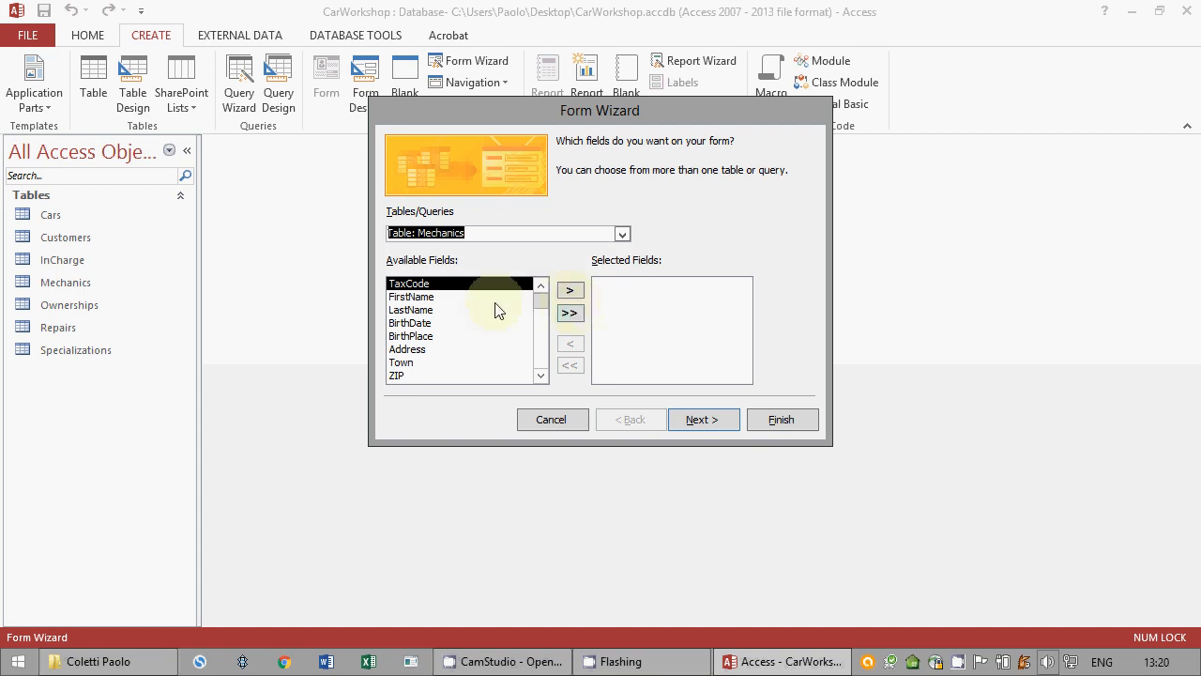
pyautogui.click(484, 299)
pyautogui.click(569, 291)
pyautogui.click(569, 290)
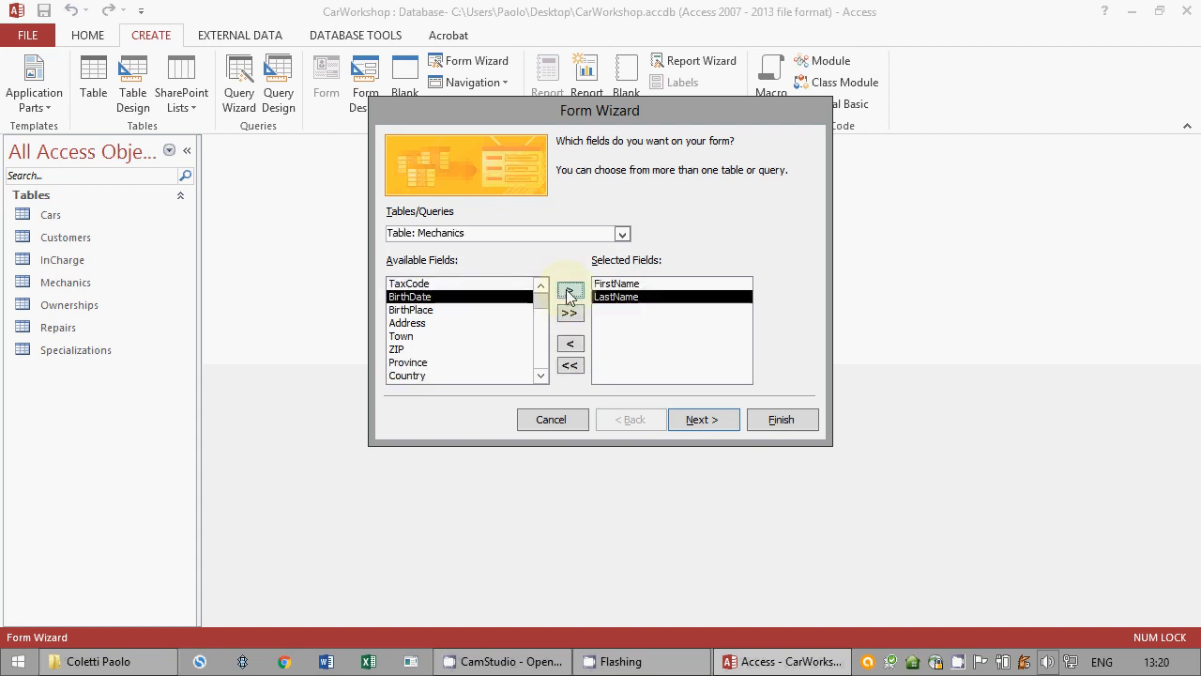
# Step: Add the ID and Problem fields from the Repairs table to the form
pyautogui.click(623, 234)
pyautogui.click(469, 316)
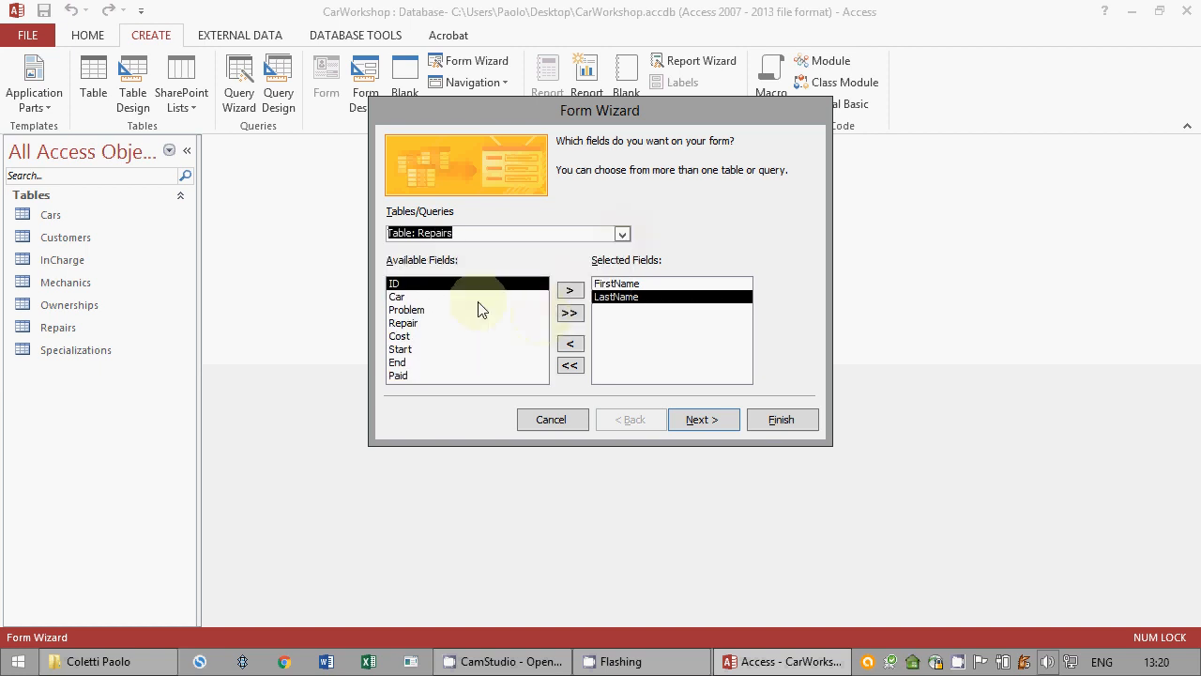
pyautogui.click(568, 293)
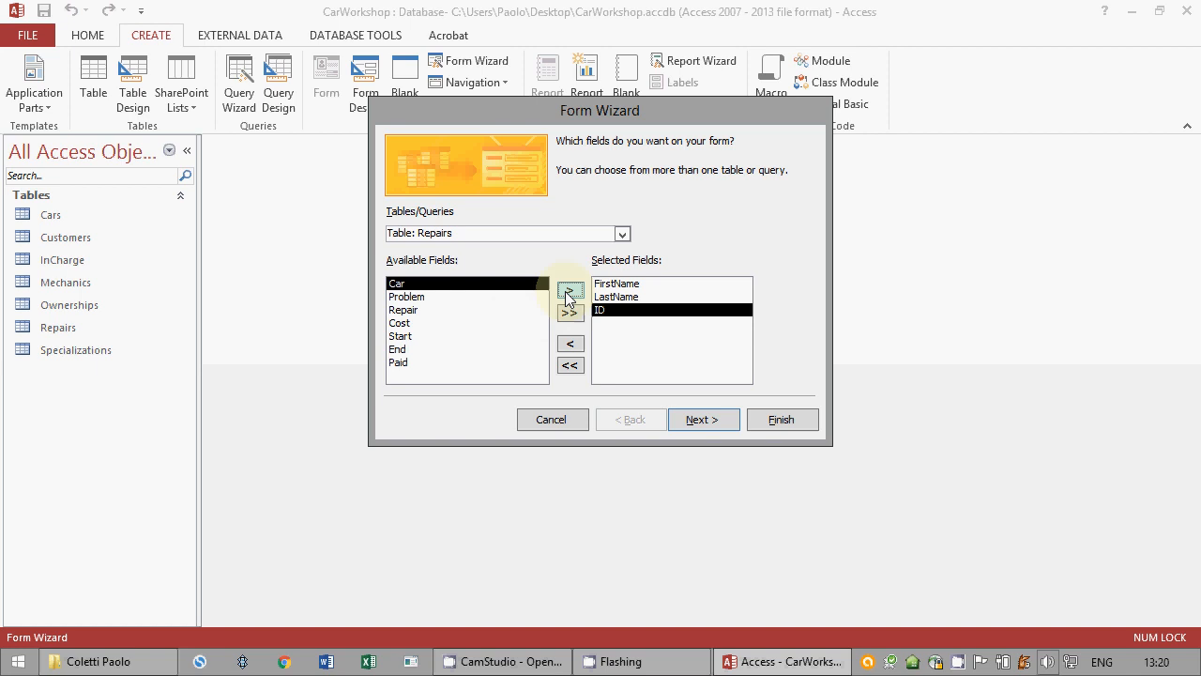
pyautogui.click(517, 297)
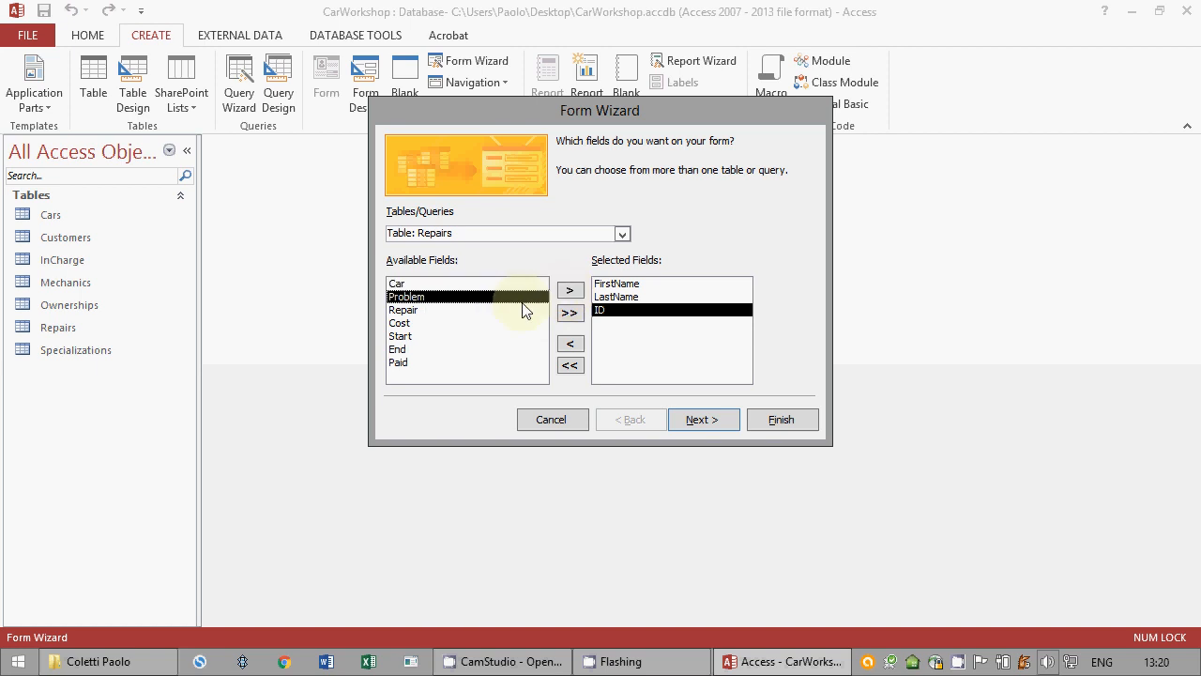
pyautogui.click(569, 290)
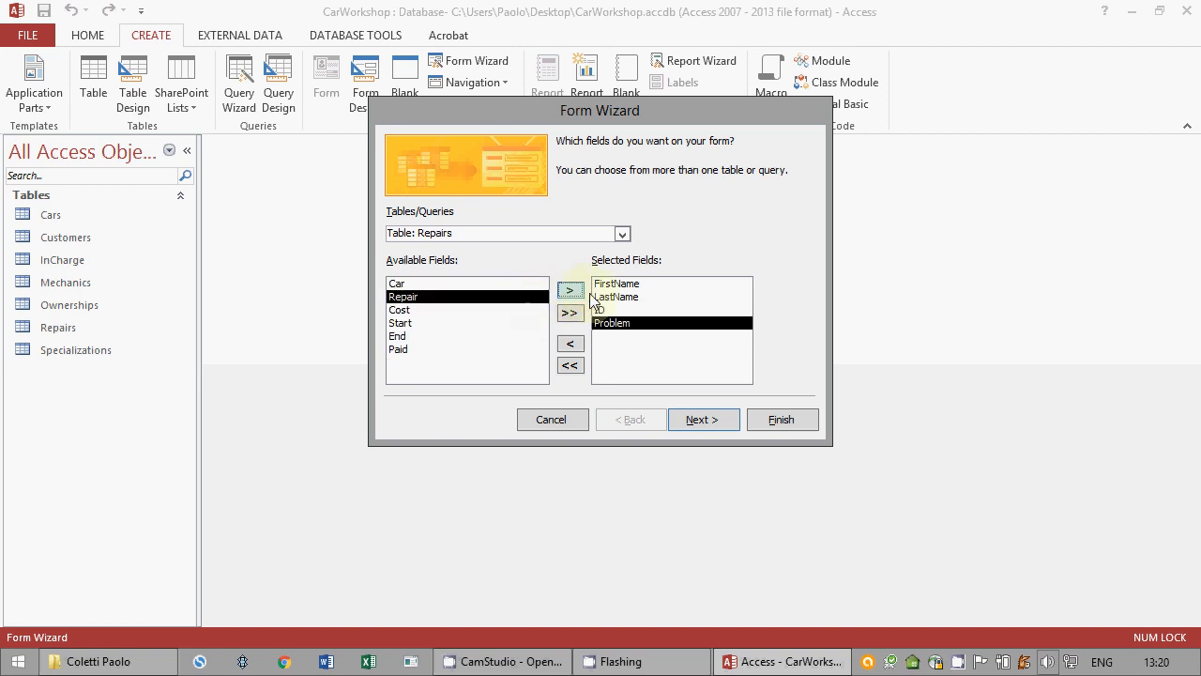
# Step: Finish the wizard with data viewed by Mechanics, a form with subform, the default layout and titles, and open the form
pyautogui.click(702, 419)
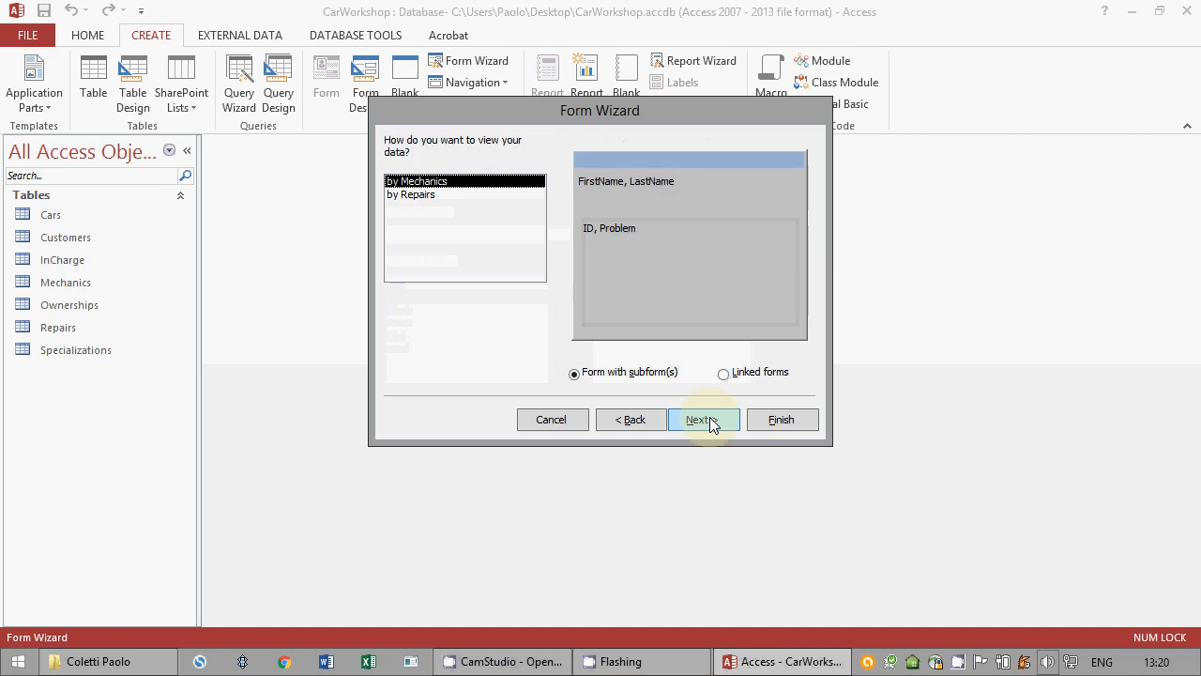
pyautogui.click(710, 418)
pyautogui.click(710, 418)
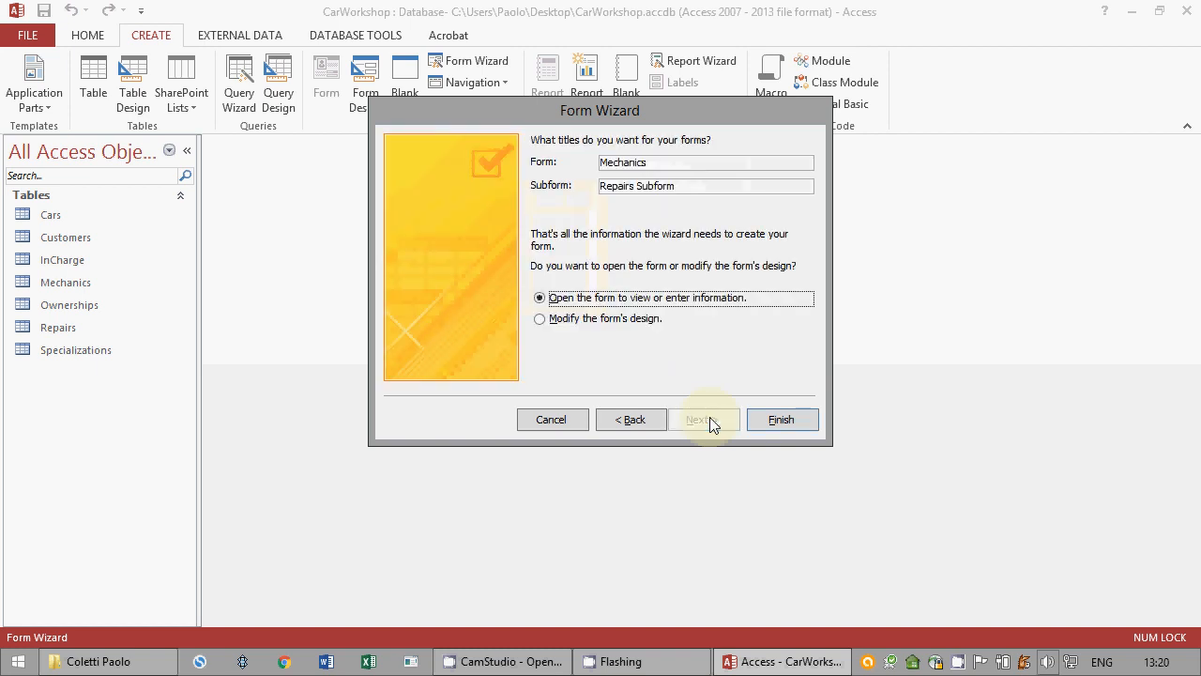
pyautogui.click(760, 419)
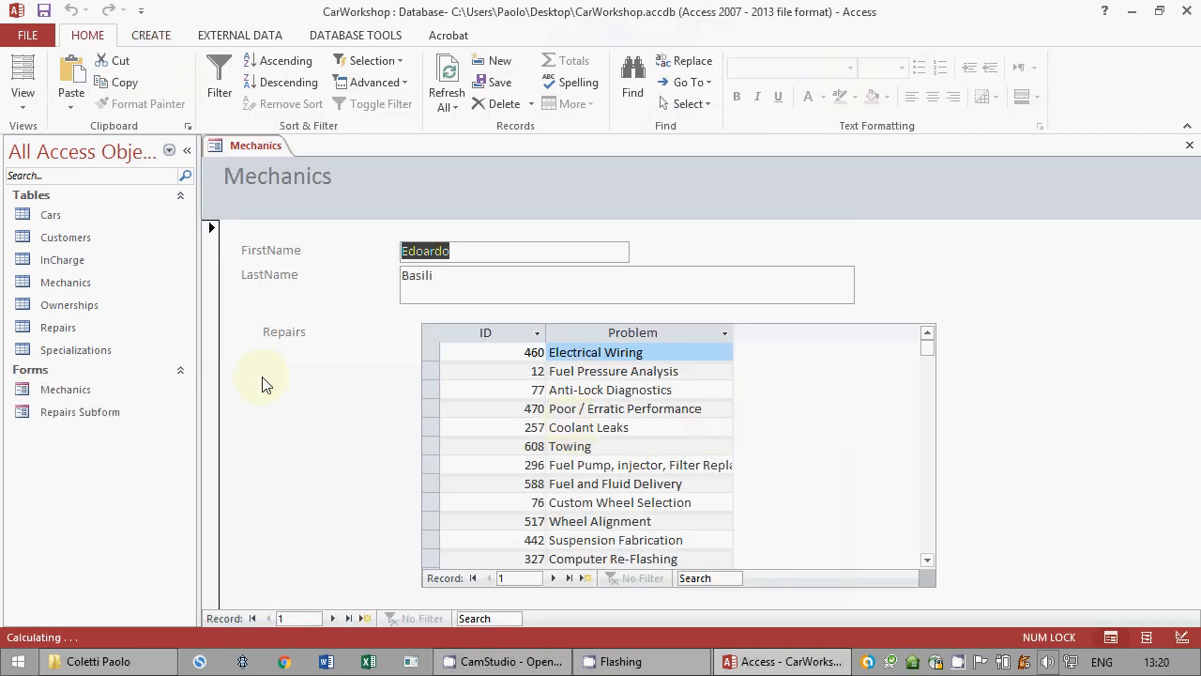
# Step: Try to rename the Mechanics form while it is open
pyautogui.rightClick(59, 395)
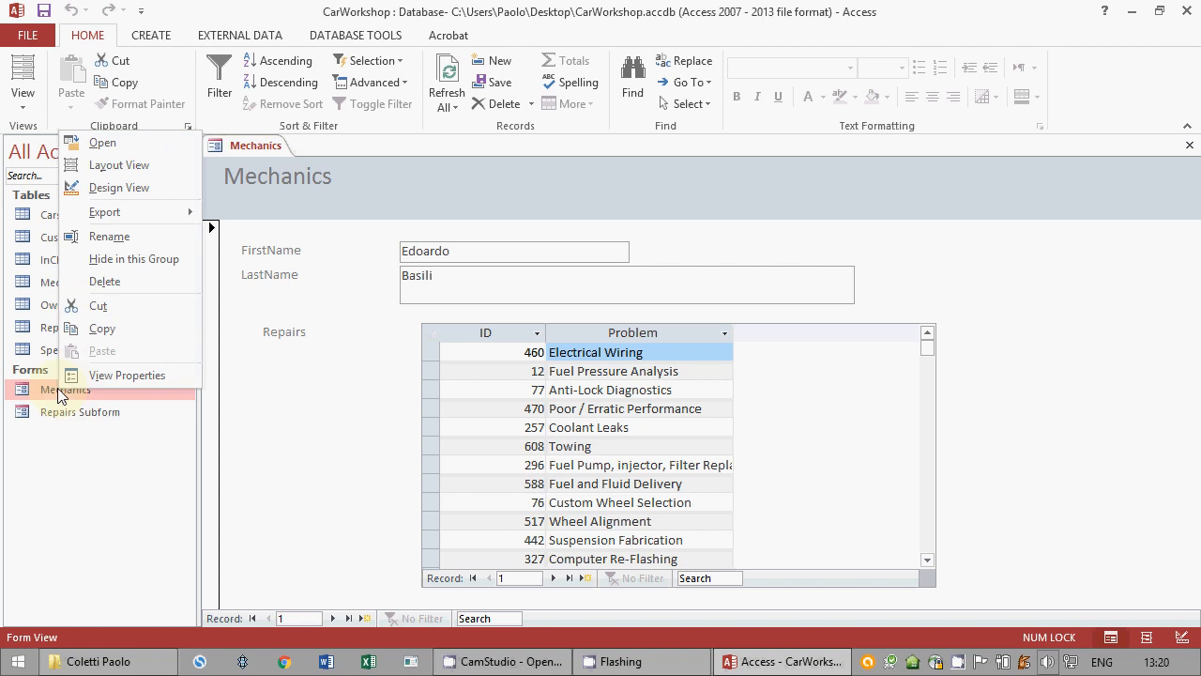
pyautogui.click(131, 242)
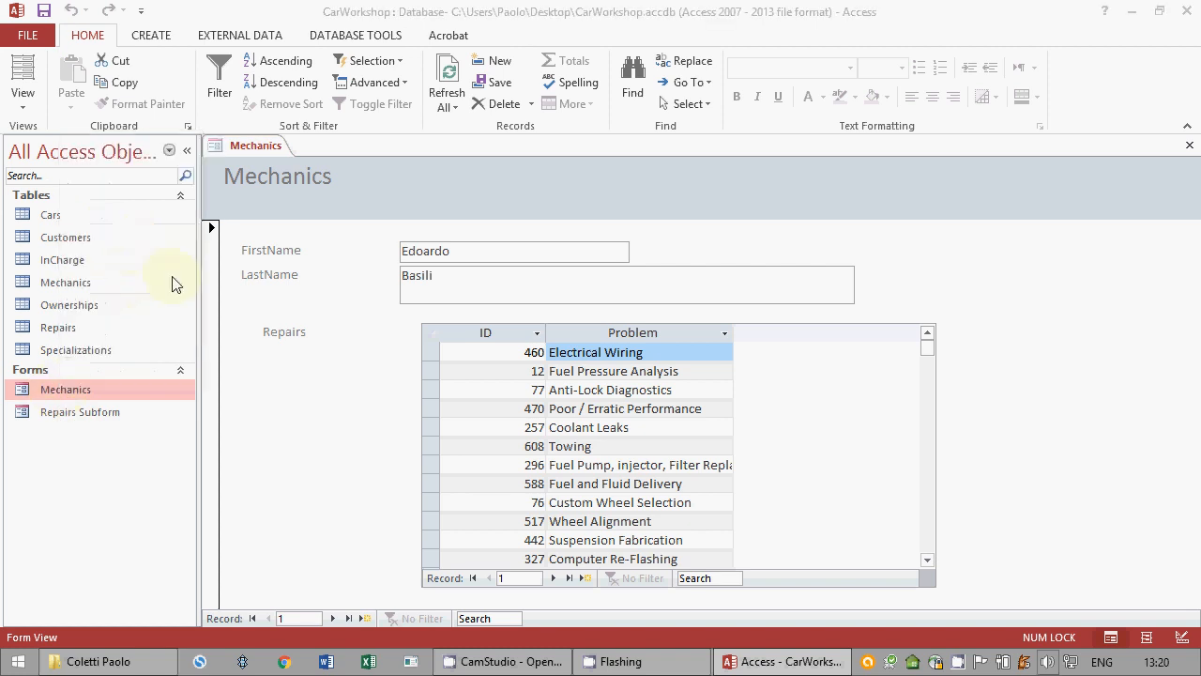
pyautogui.click(610, 396)
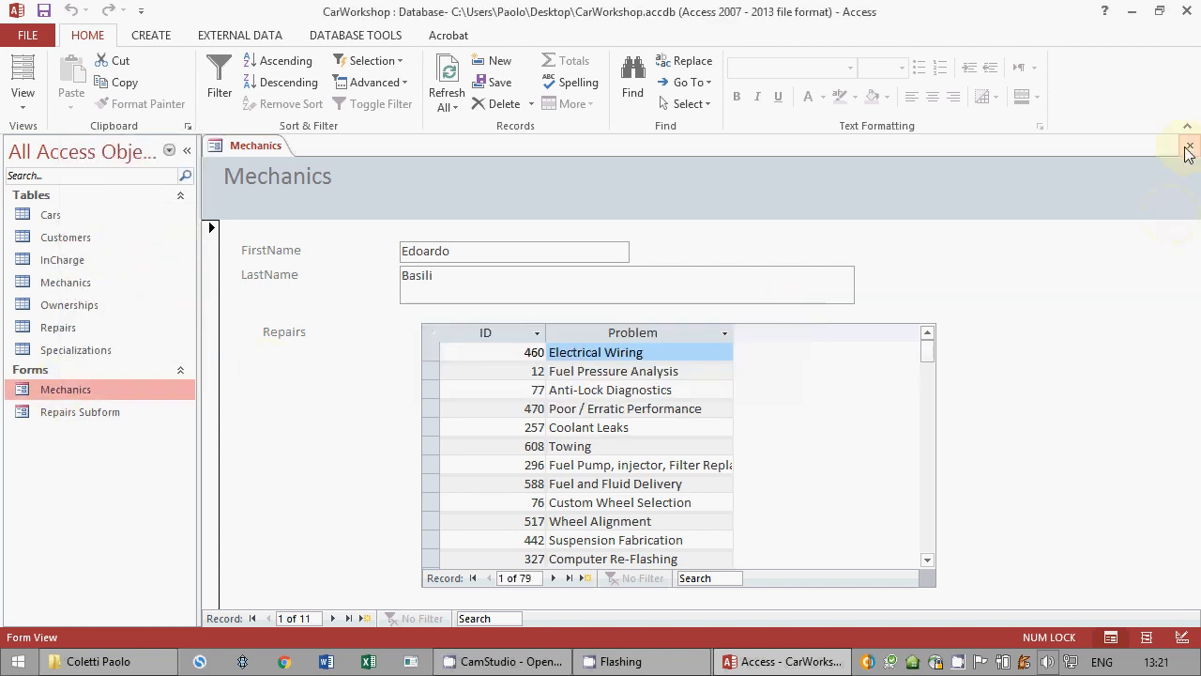
# Step: Close the Mechanics form and rename it as exam1
pyautogui.click(1189, 144)
pyautogui.rightClick(69, 394)
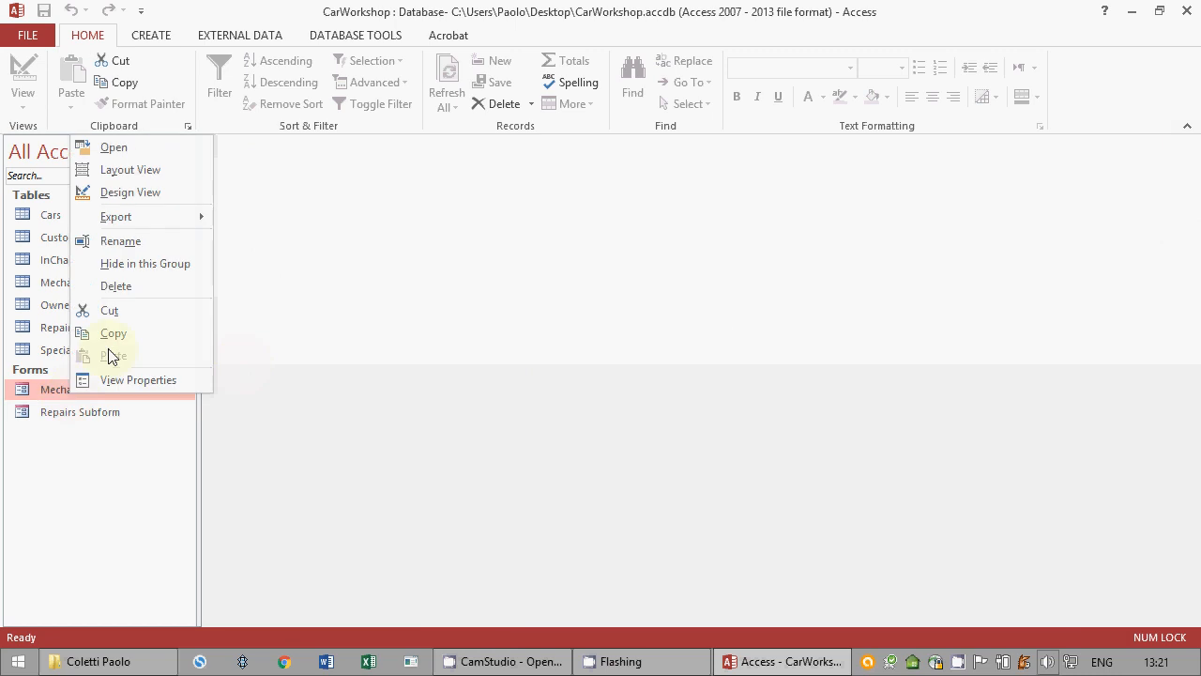
pyautogui.click(135, 246)
pyautogui.write('exam1')
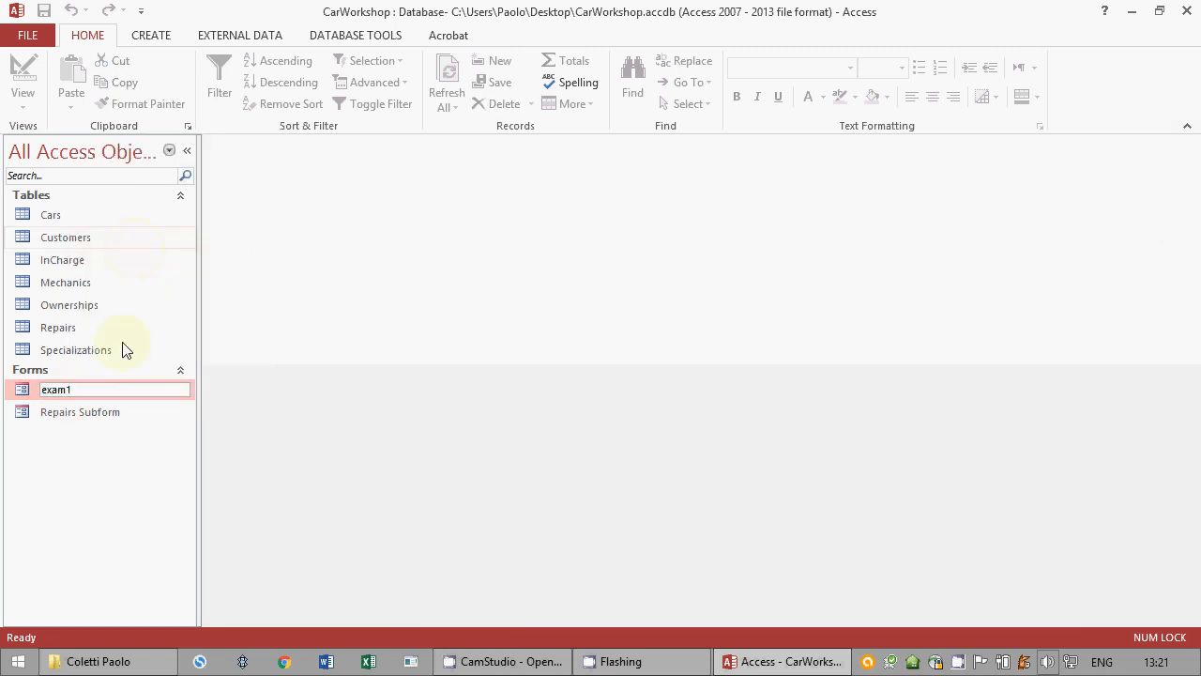
pyautogui.press('Return')
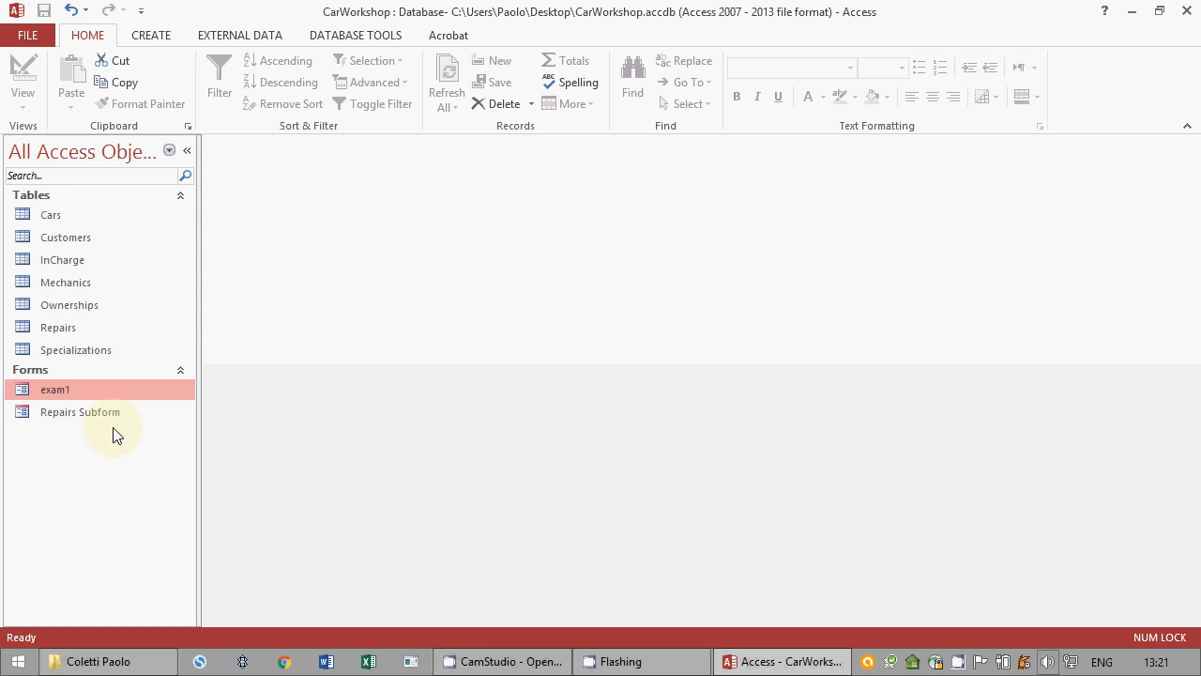
# Step: Open the exam1 form in Design View and set its Allow Deletions property to No
pyautogui.rightClick(58, 388)
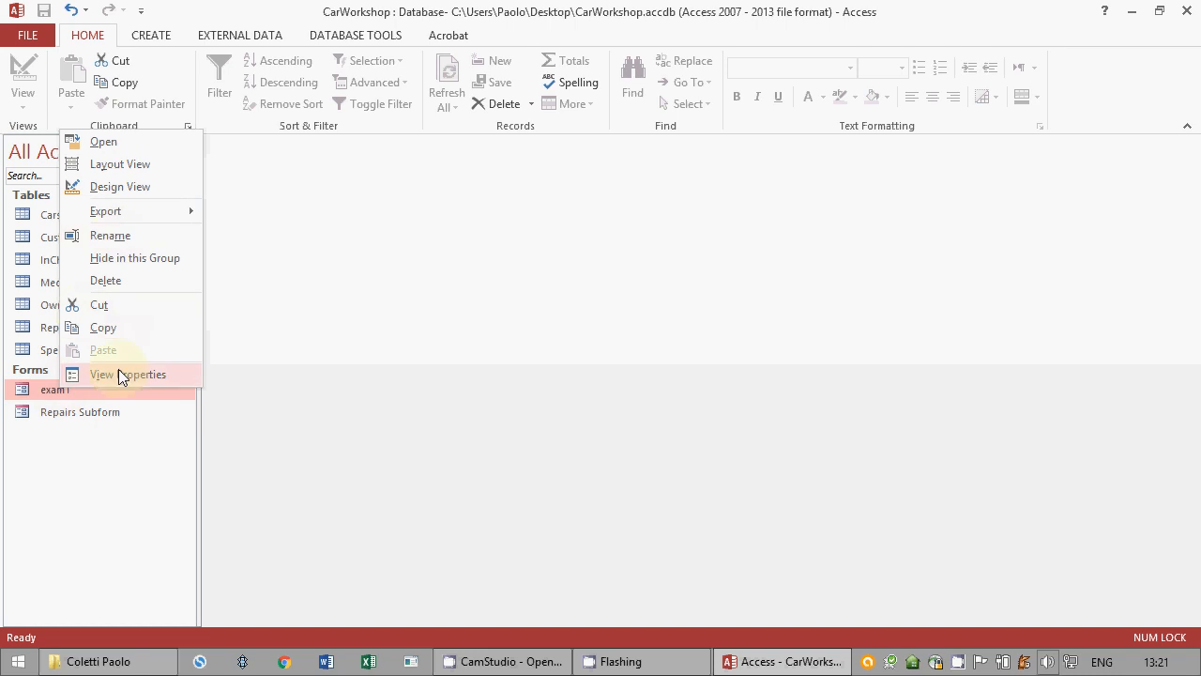
pyautogui.click(119, 186)
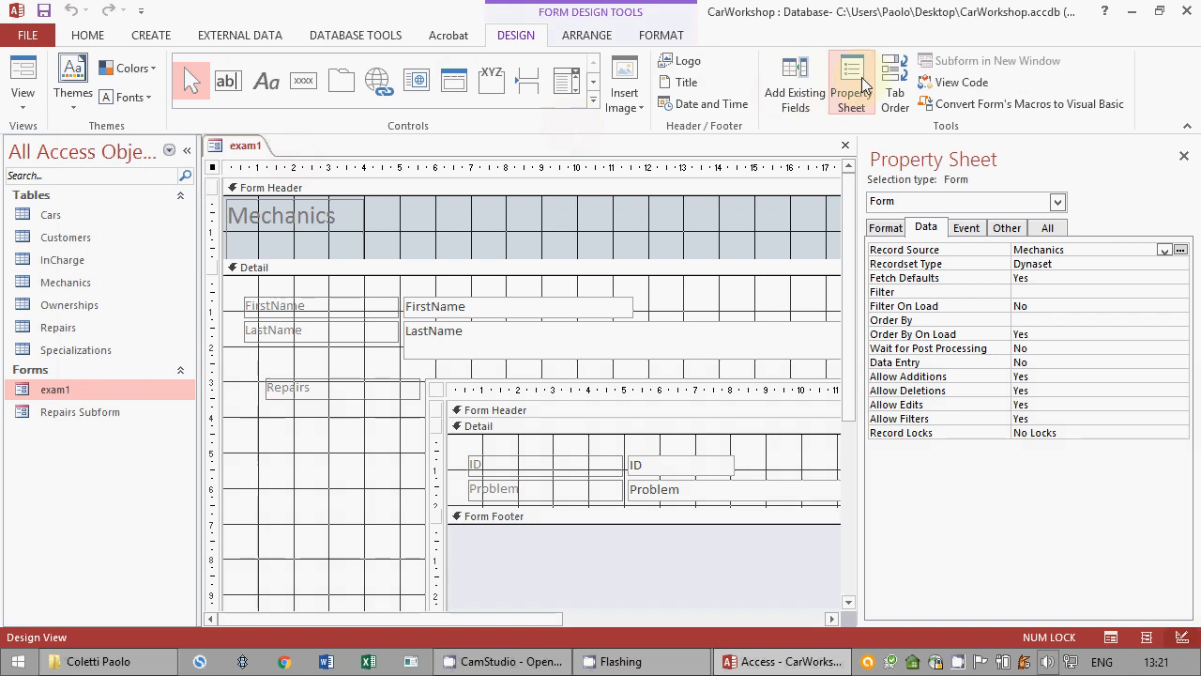
pyautogui.click(1049, 376)
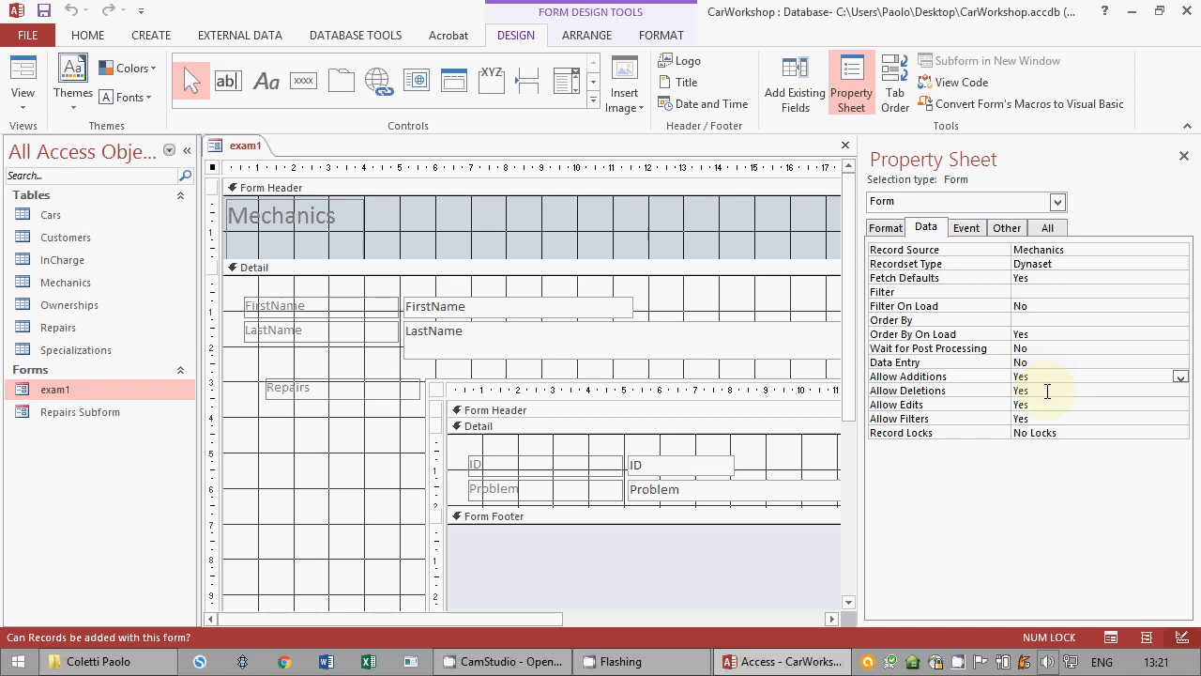
pyautogui.click(1054, 390)
pyautogui.click(1179, 391)
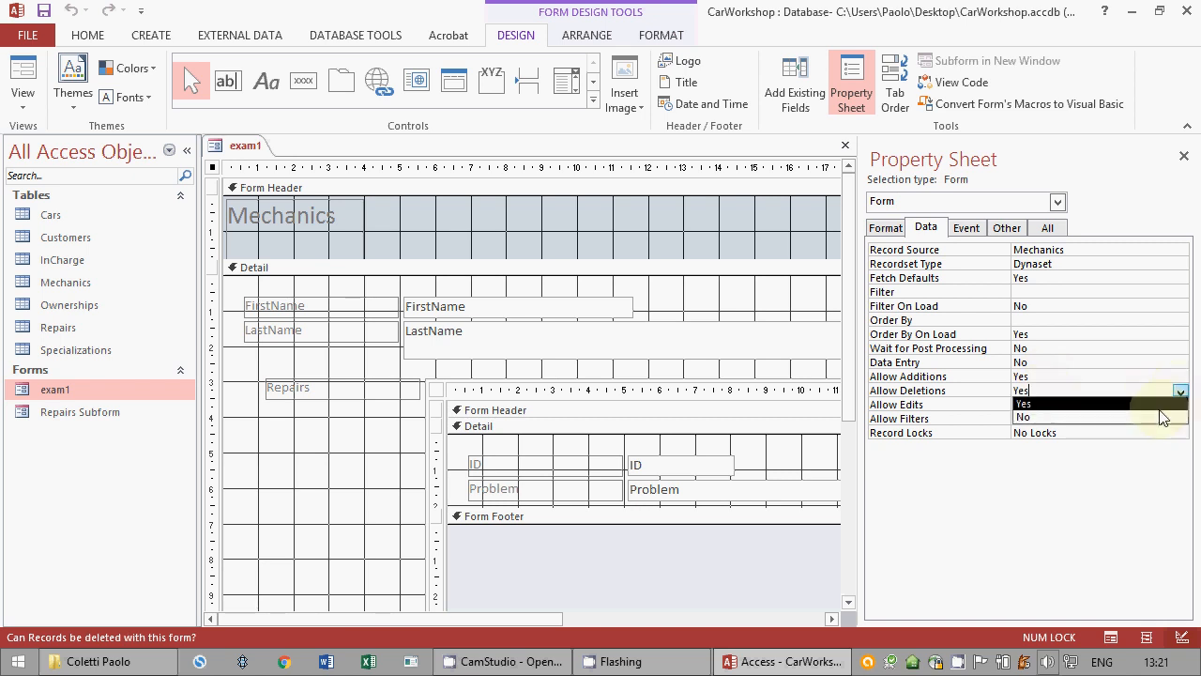
pyautogui.click(1156, 418)
# Step: Set Allow Additions and Allow Edits to No for the exam1 form, and close it with its design changes saved
pyautogui.click(1081, 406)
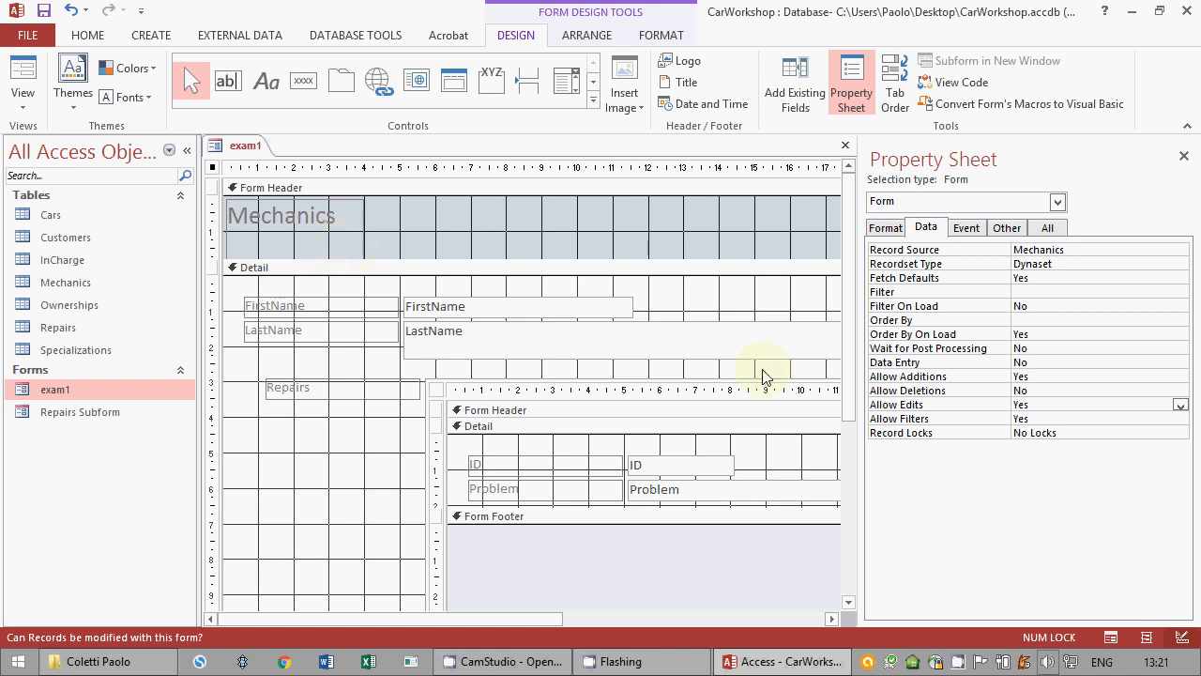
pyautogui.click(1180, 376)
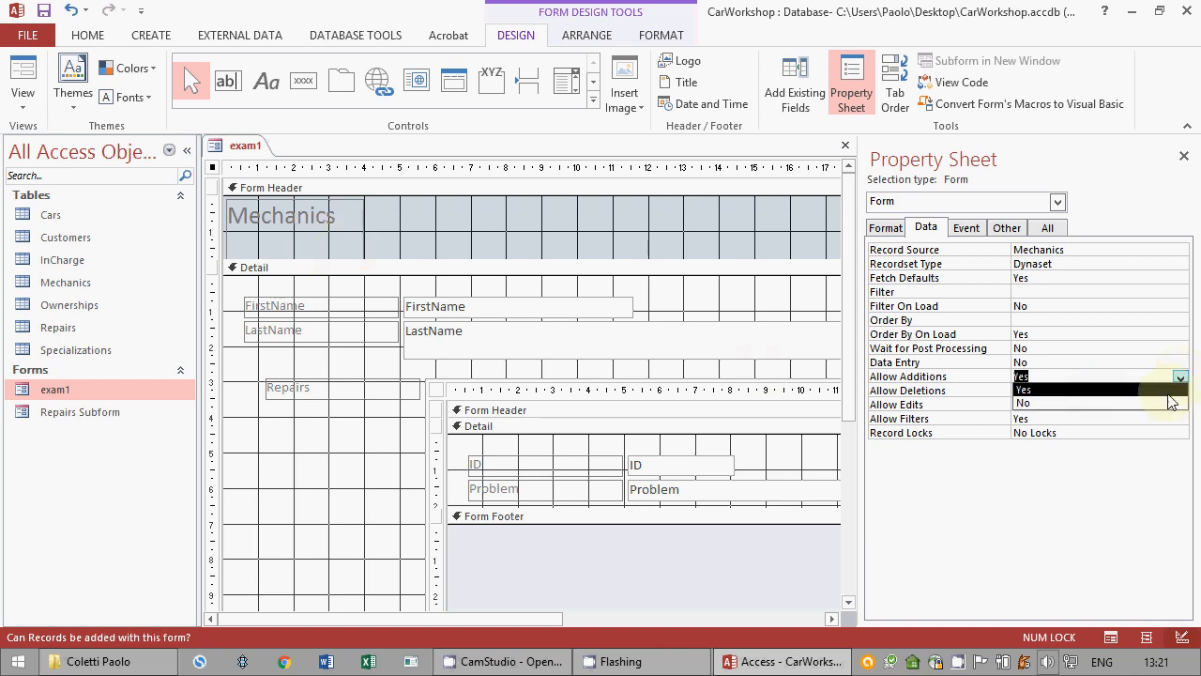
pyautogui.click(1167, 404)
pyautogui.click(1180, 404)
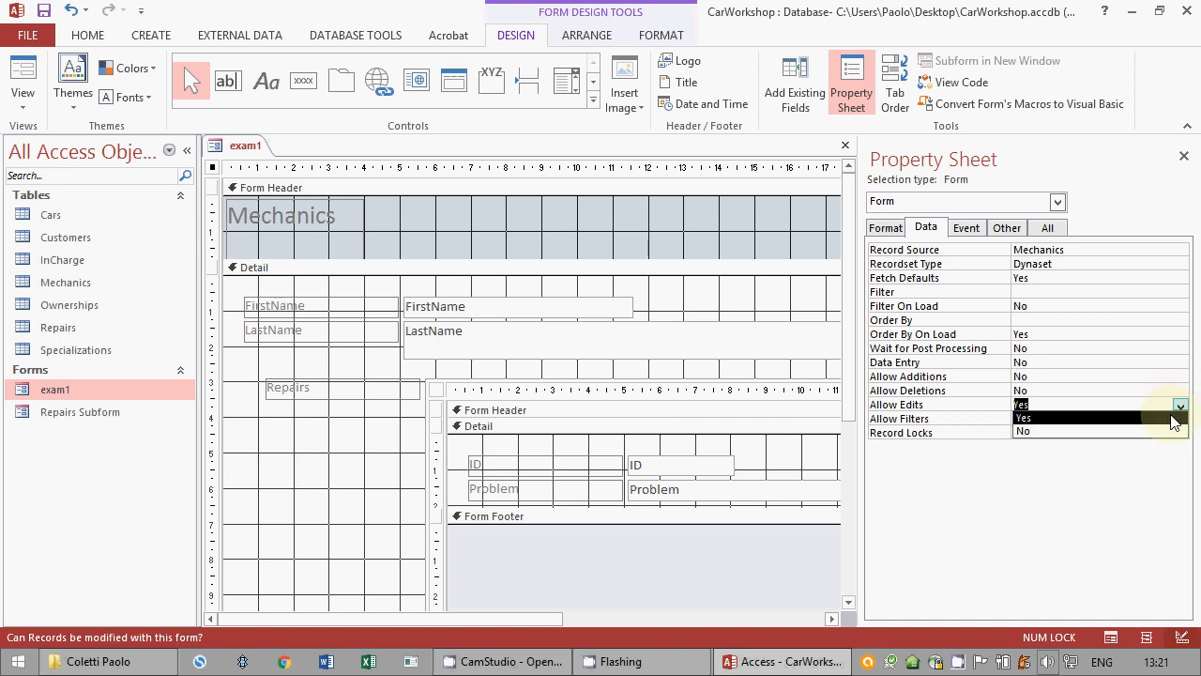
pyautogui.click(1161, 432)
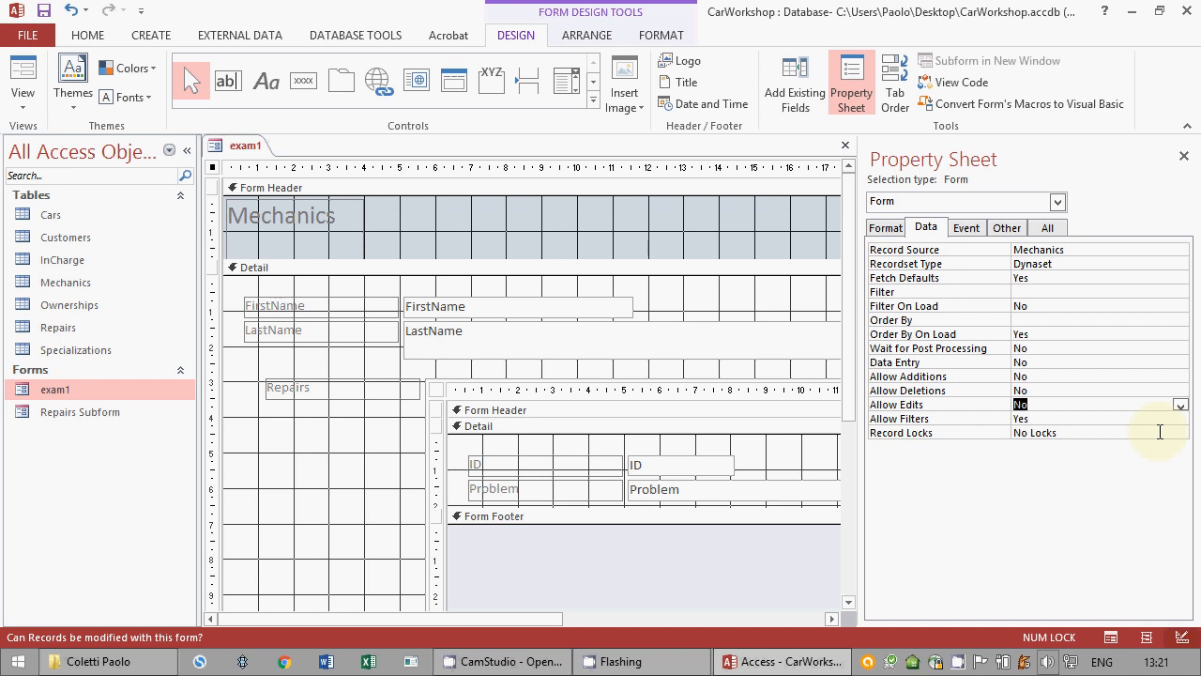
pyautogui.click(1183, 159)
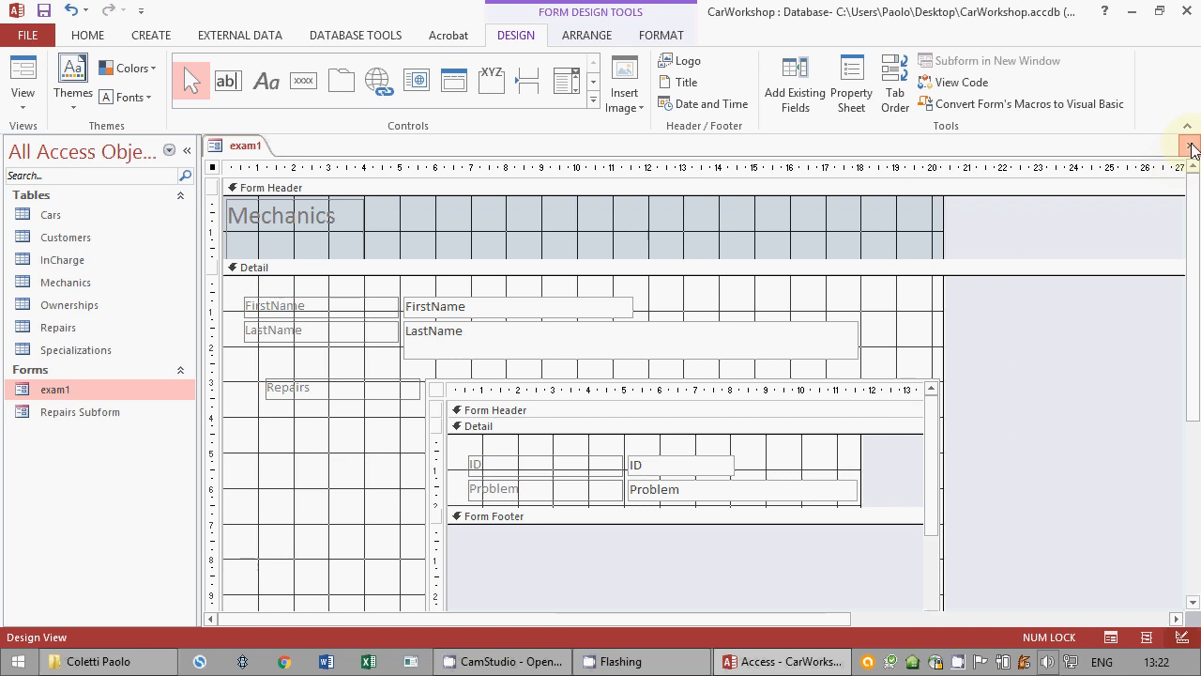
pyautogui.click(1189, 146)
pyautogui.click(531, 386)
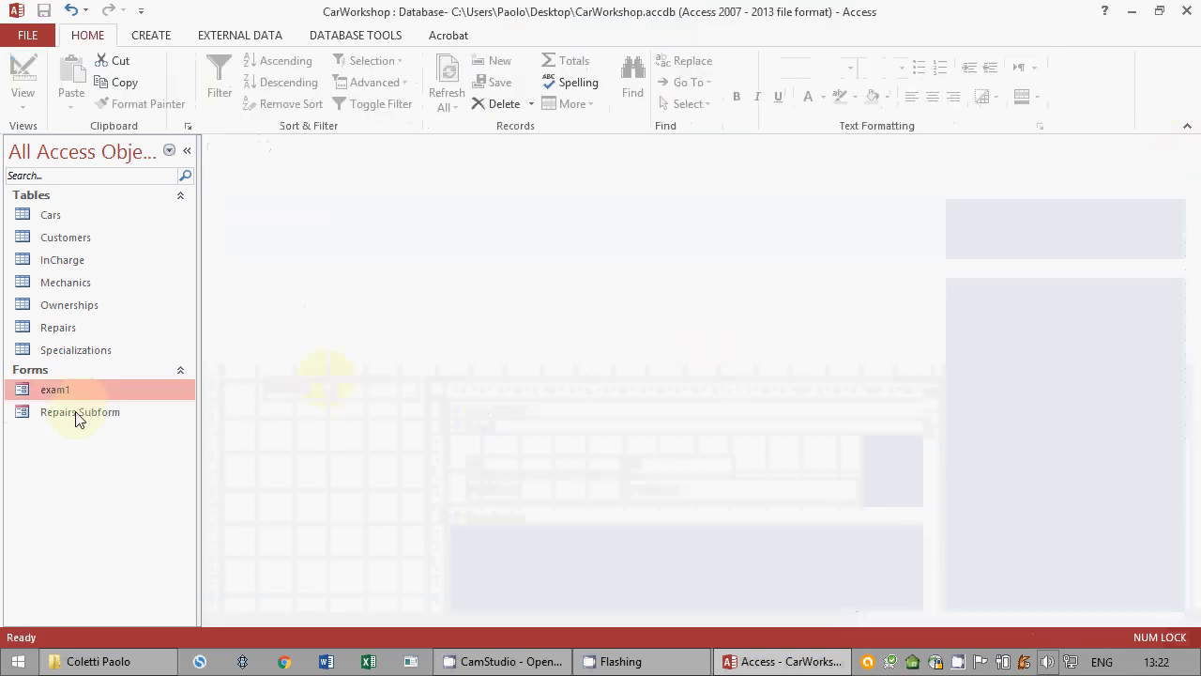
# Step: In the Repairs Subform's design, set Allow Deletions to No, and close the form with its changes saved
pyautogui.rightClick(76, 413)
pyautogui.click(104, 211)
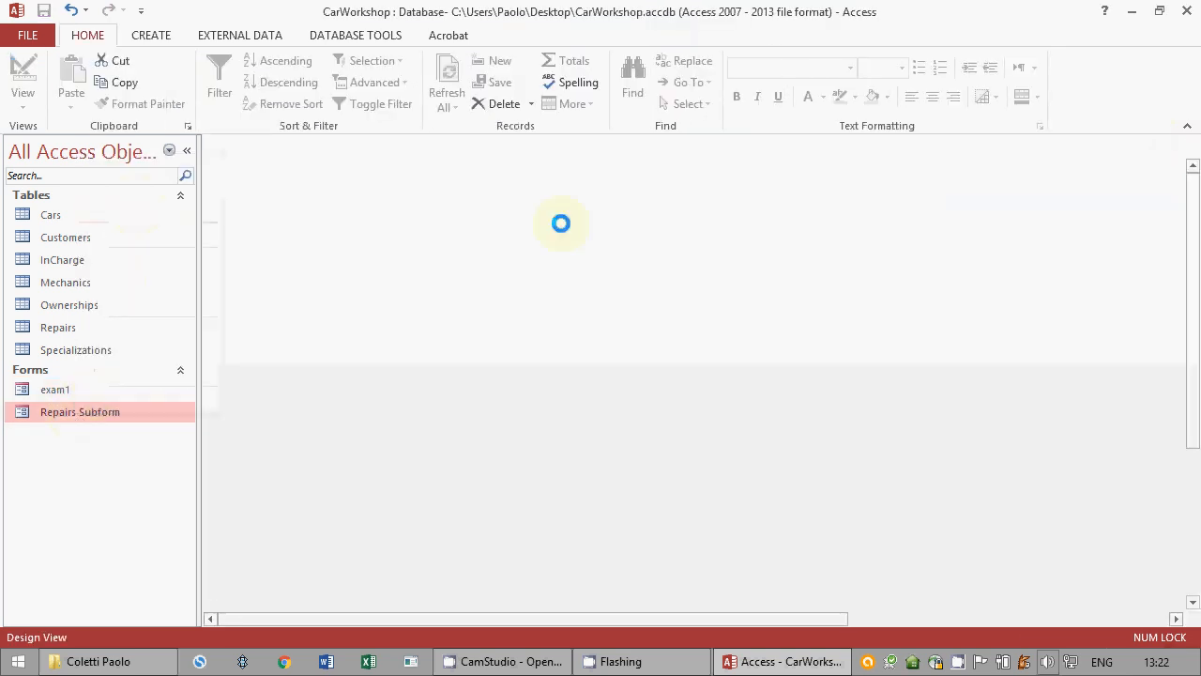
pyautogui.click(849, 89)
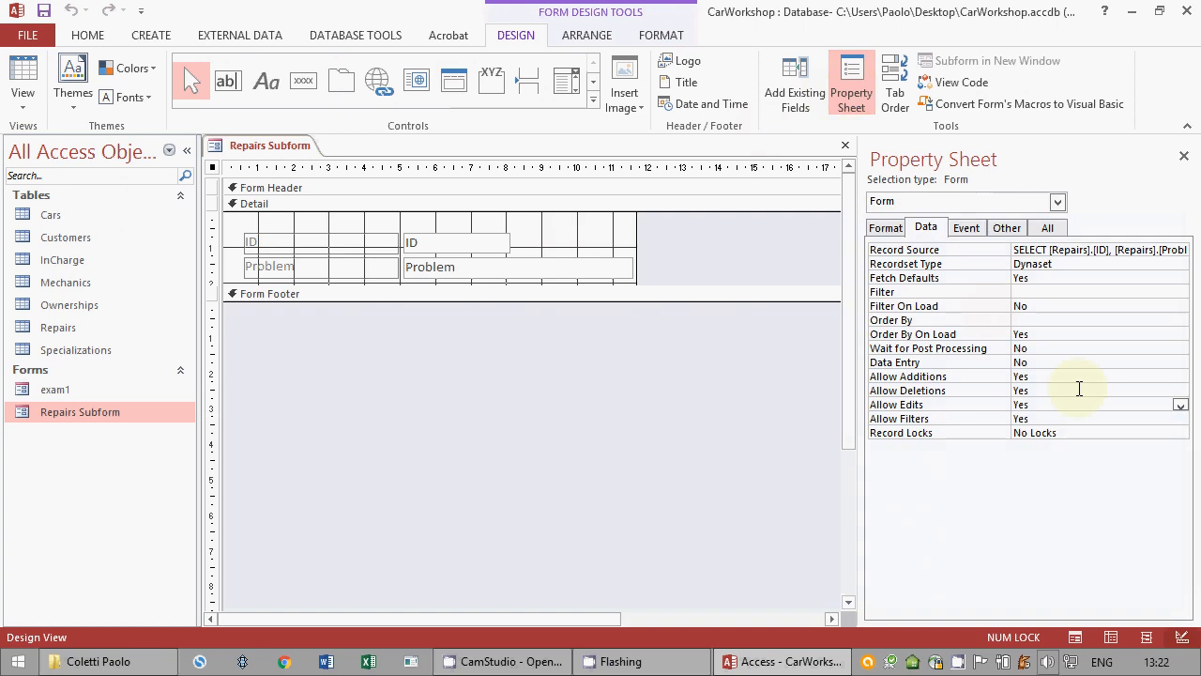
pyautogui.click(1111, 392)
pyautogui.click(1180, 391)
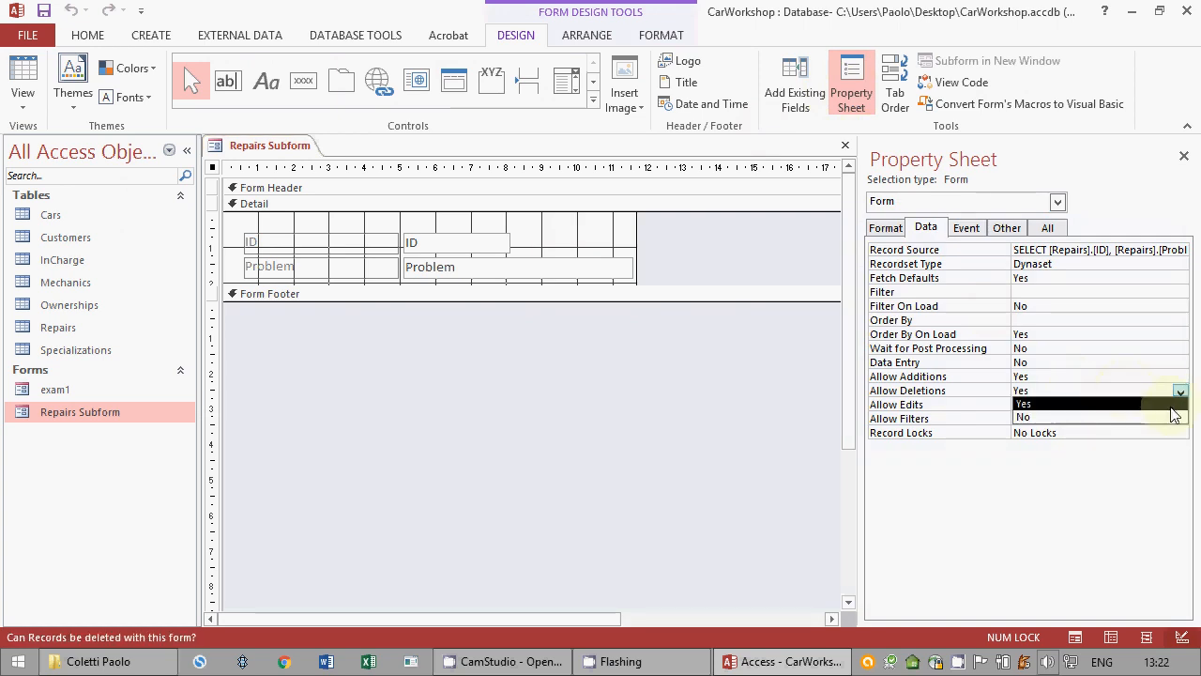
pyautogui.click(1173, 417)
pyautogui.click(1184, 154)
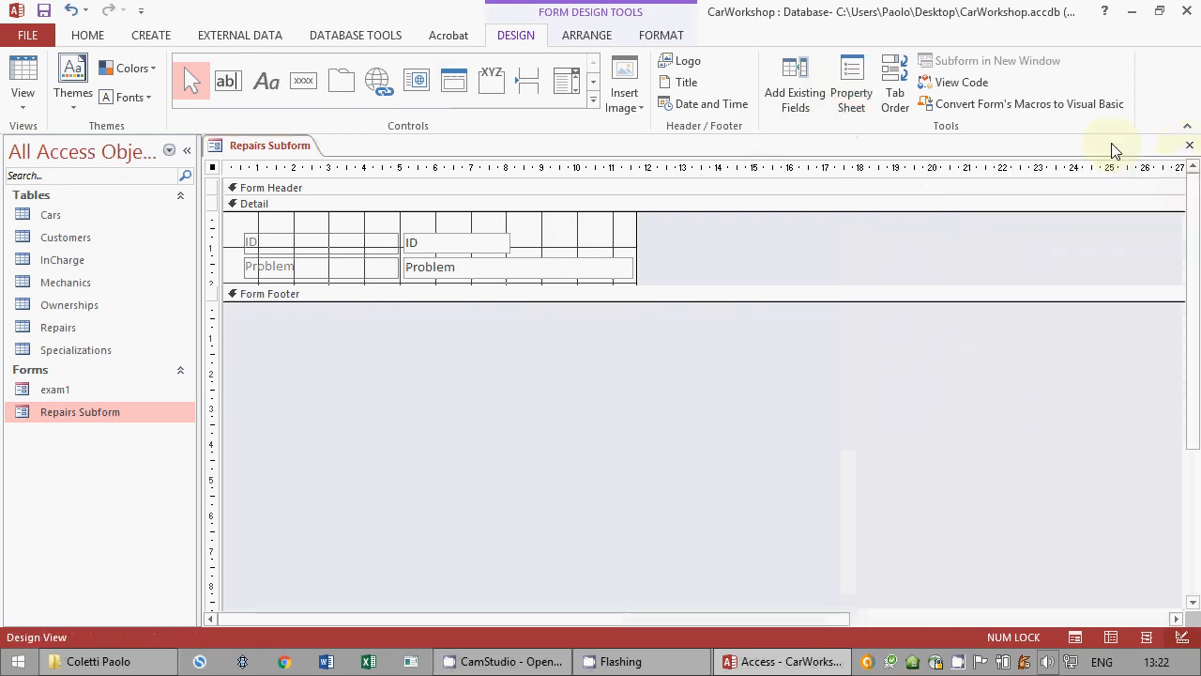
pyautogui.click(1189, 148)
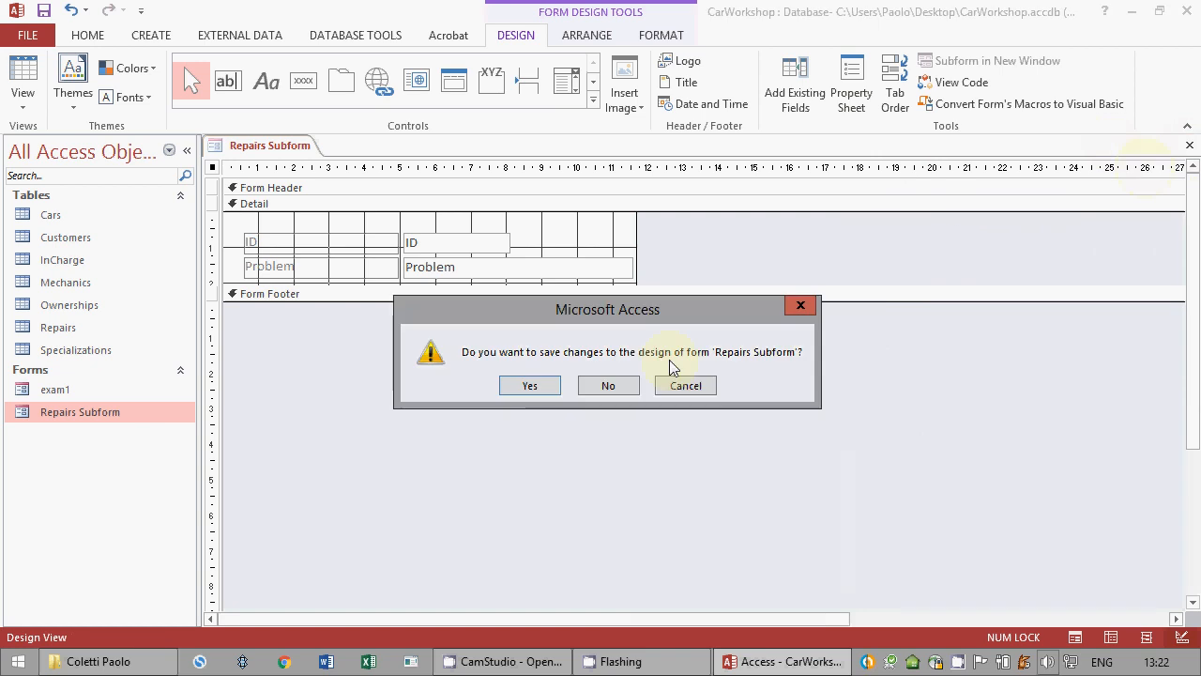
pyautogui.click(529, 385)
# Step: Open exam1, browse through several repairs and mechanics records to check the form, and close it
pyautogui.doubleClick(56, 391)
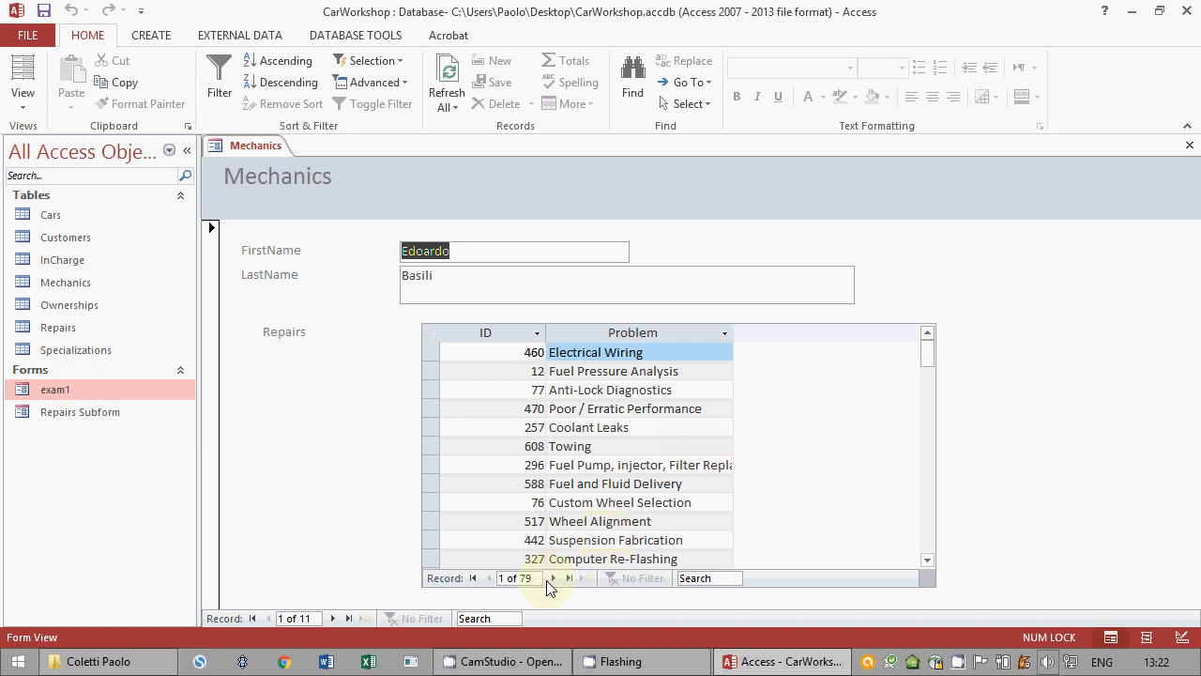
pyautogui.click(554, 578)
pyautogui.click(554, 578)
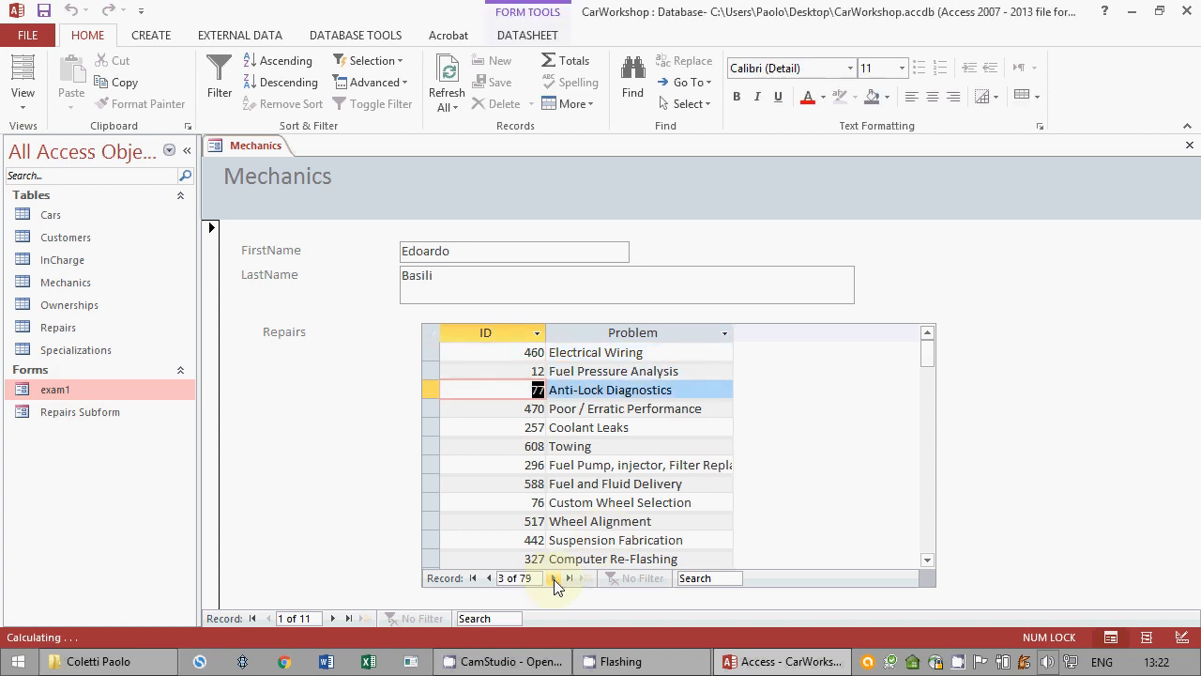
pyautogui.click(554, 578)
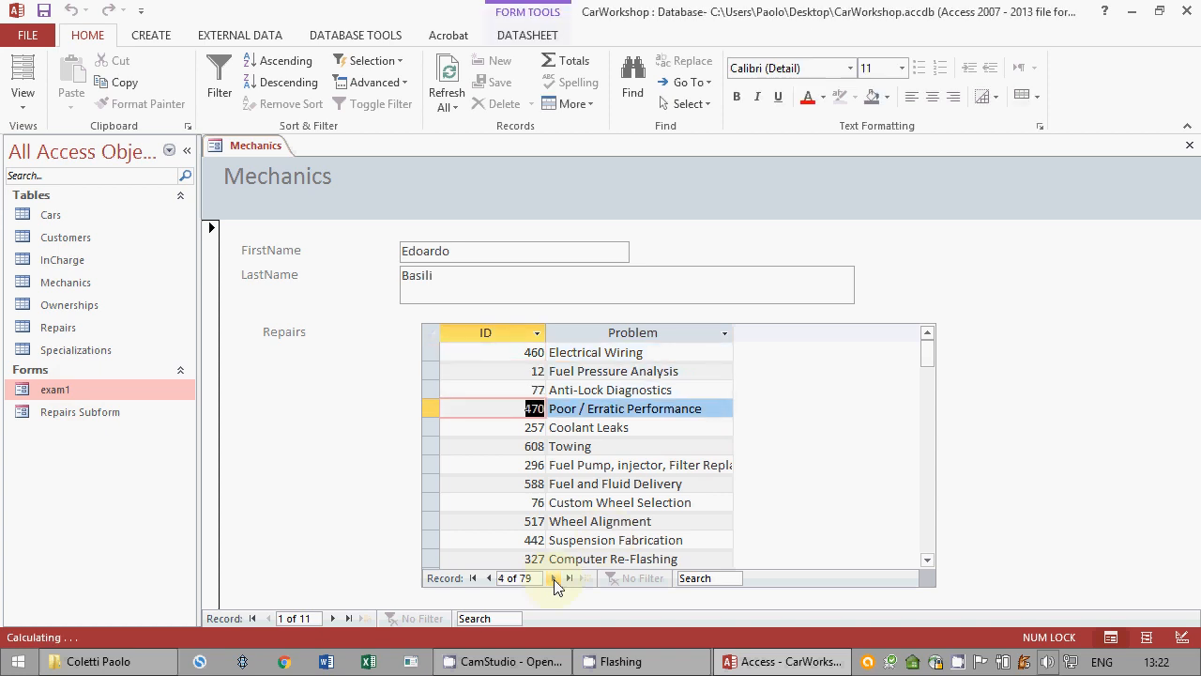
pyautogui.click(332, 618)
pyautogui.click(333, 619)
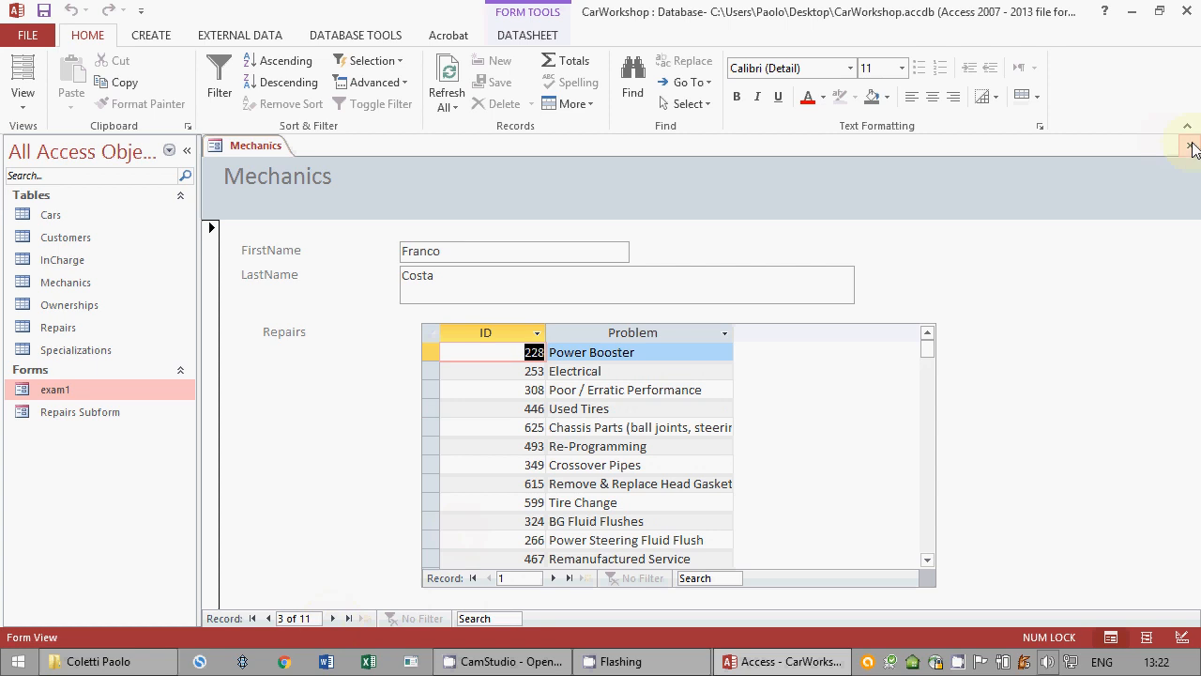
pyautogui.click(1190, 146)
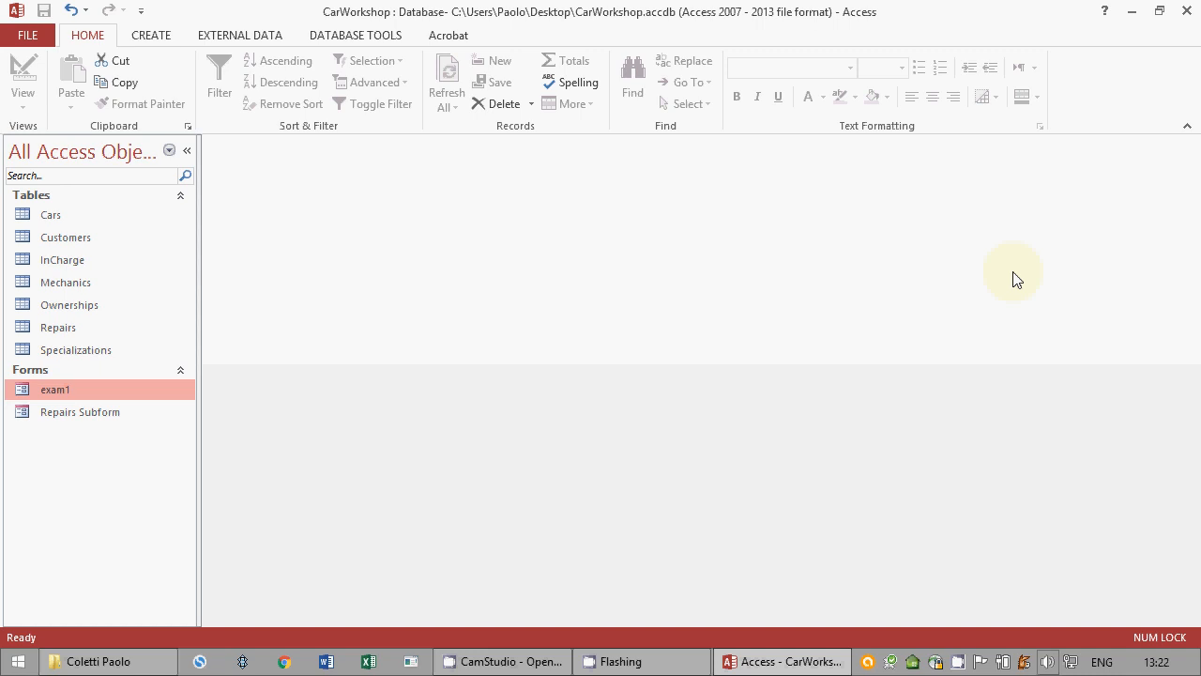
# Step: Create a new query in Design View based on the Repairs table and add its ID field to the query
pyautogui.click(151, 35)
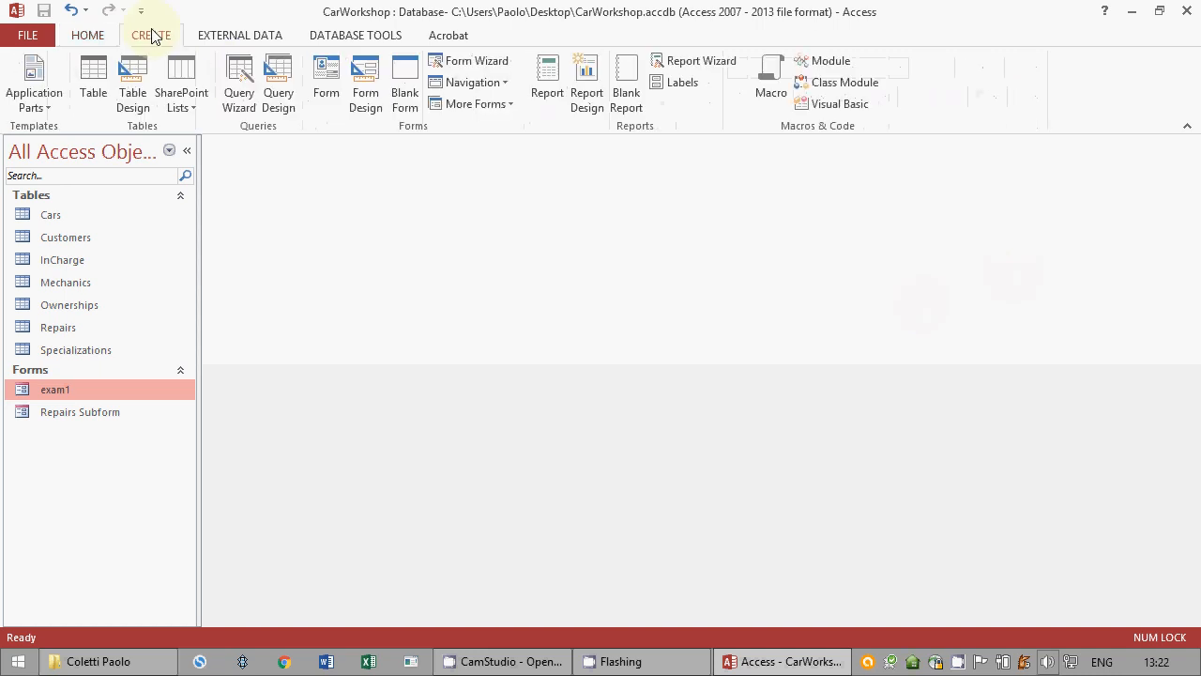
pyautogui.click(278, 100)
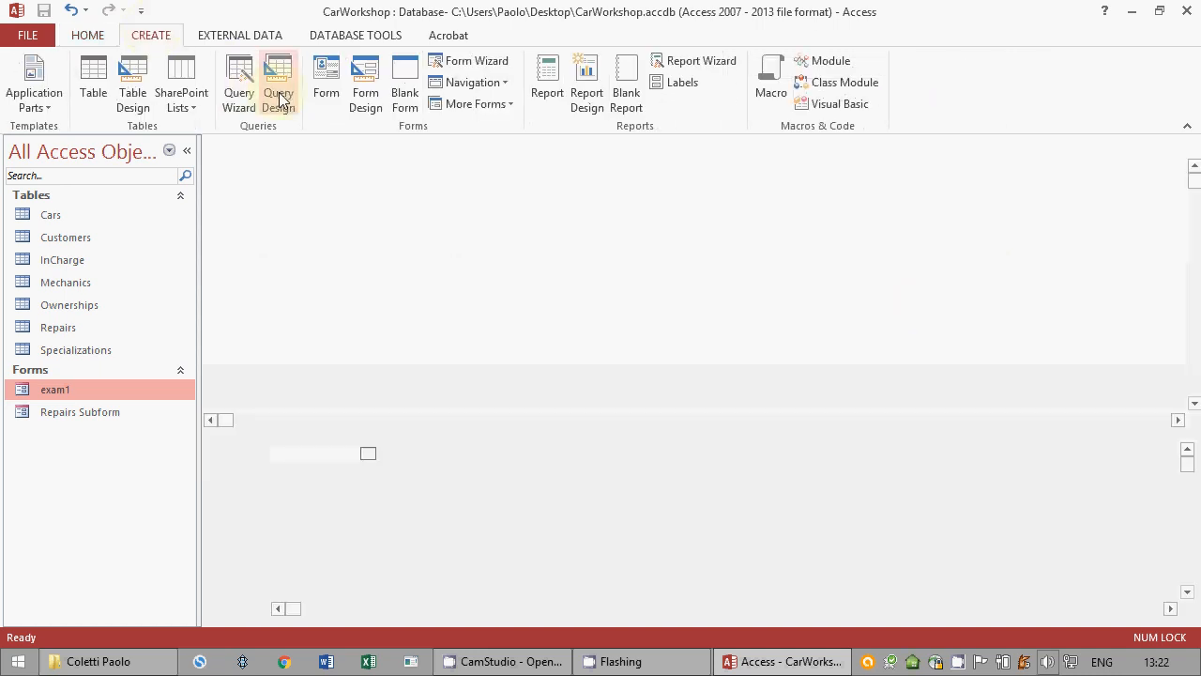
pyautogui.moveTo(579, 362); pyautogui.dragTo(656, 285)
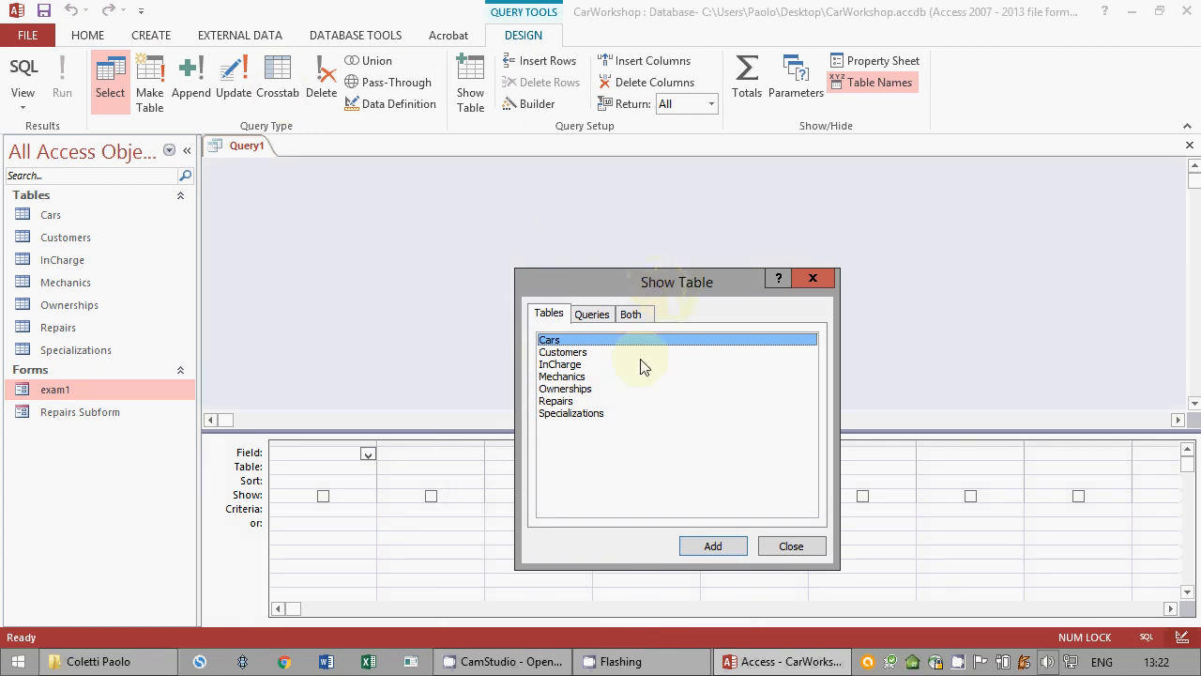
pyautogui.doubleClick(572, 404)
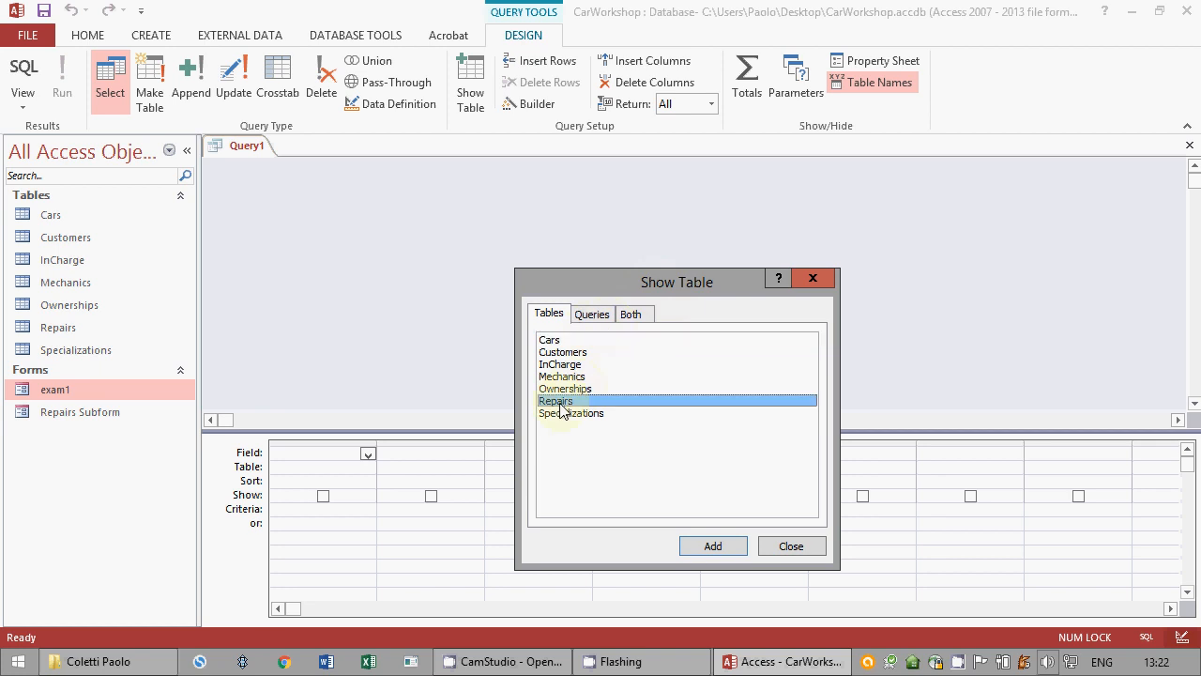
pyautogui.click(779, 549)
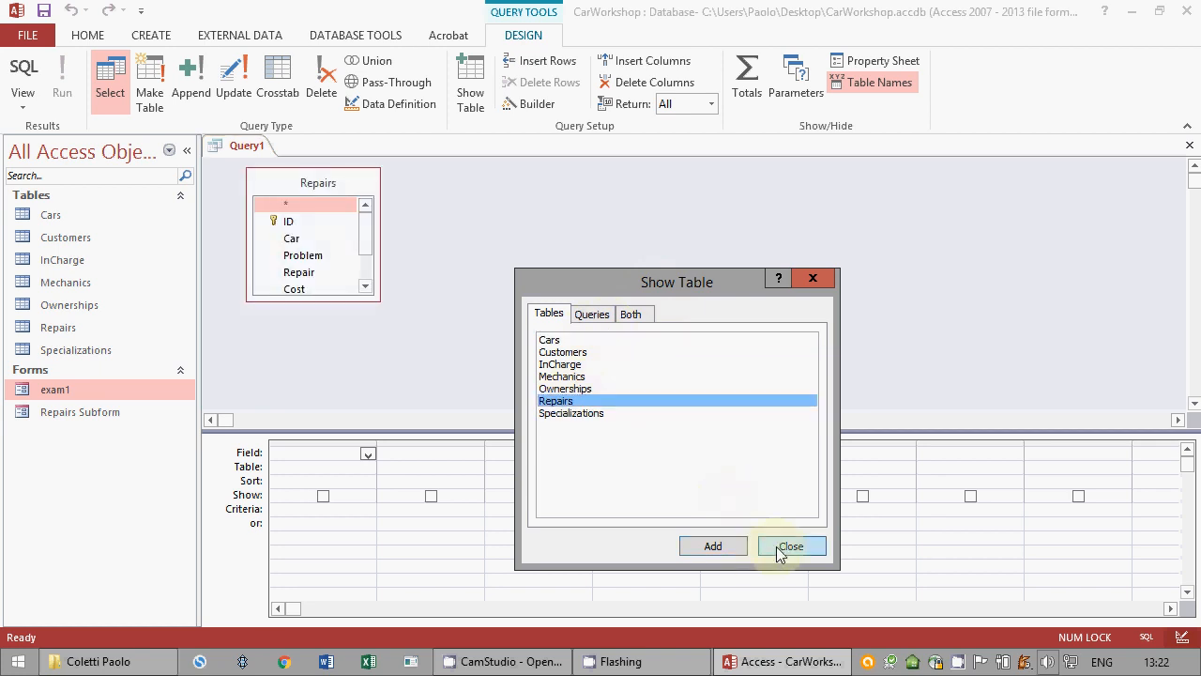
pyautogui.moveTo(291, 221); pyautogui.dragTo(339, 480)
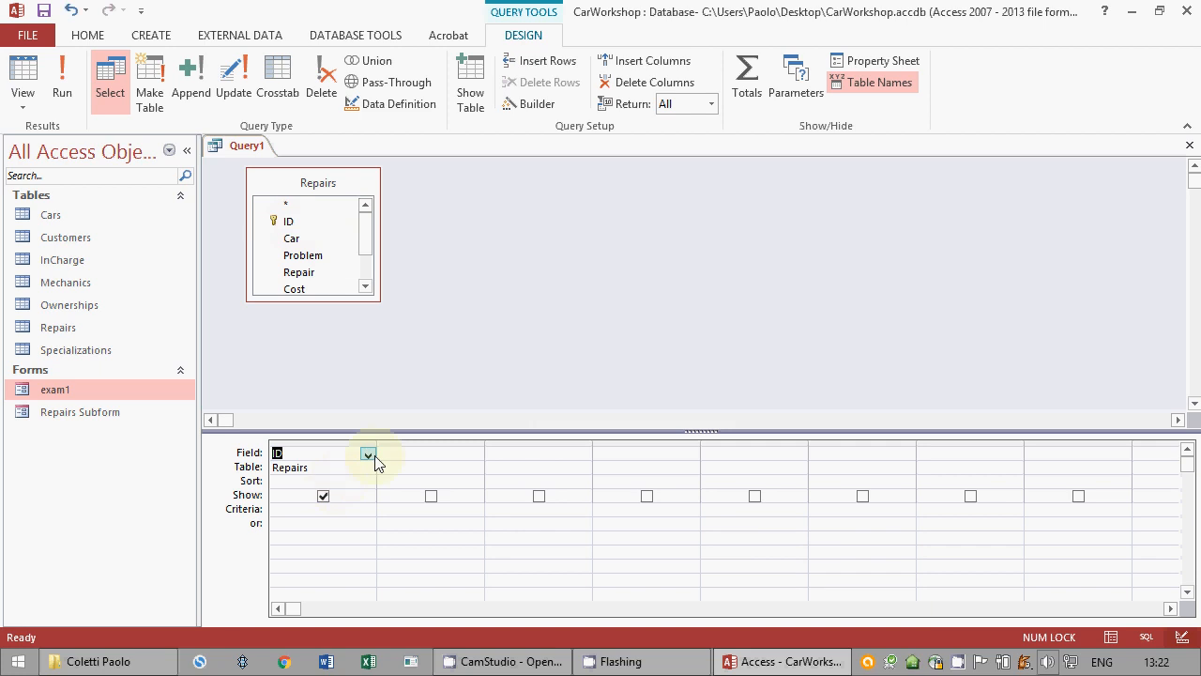
pyautogui.moveTo(379, 300); pyautogui.dragTo(405, 347)
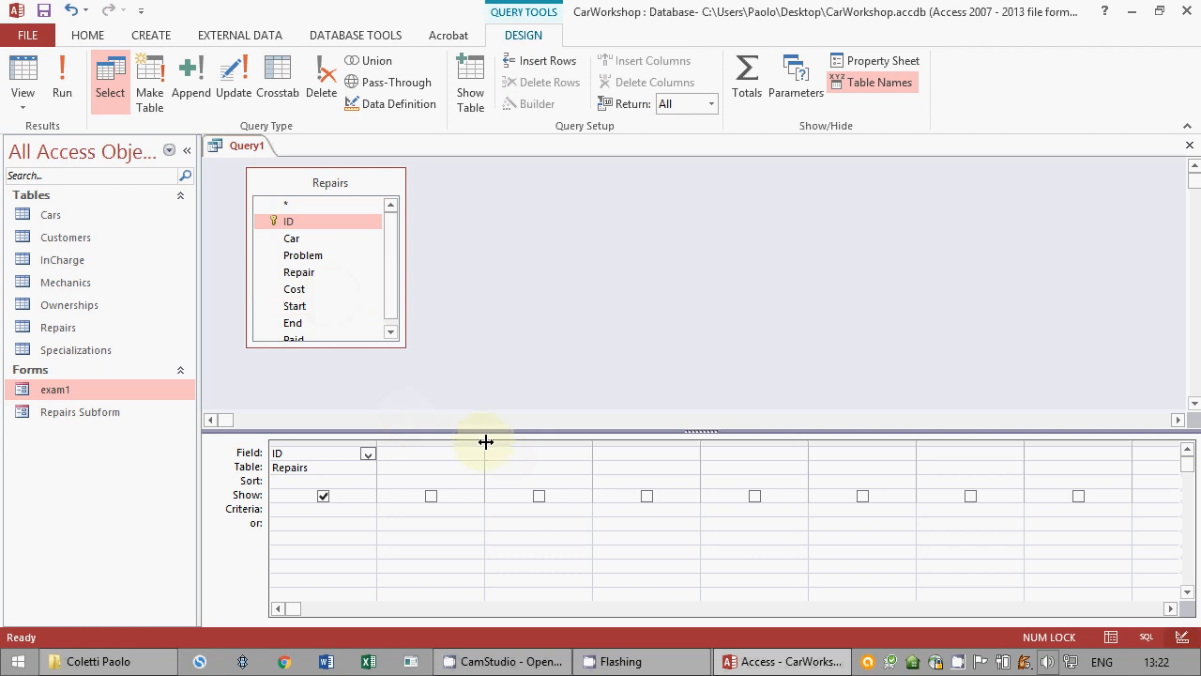
pyautogui.moveTo(486, 442); pyautogui.dragTo(709, 439)
pyautogui.click(558, 456)
pyautogui.write('cost')
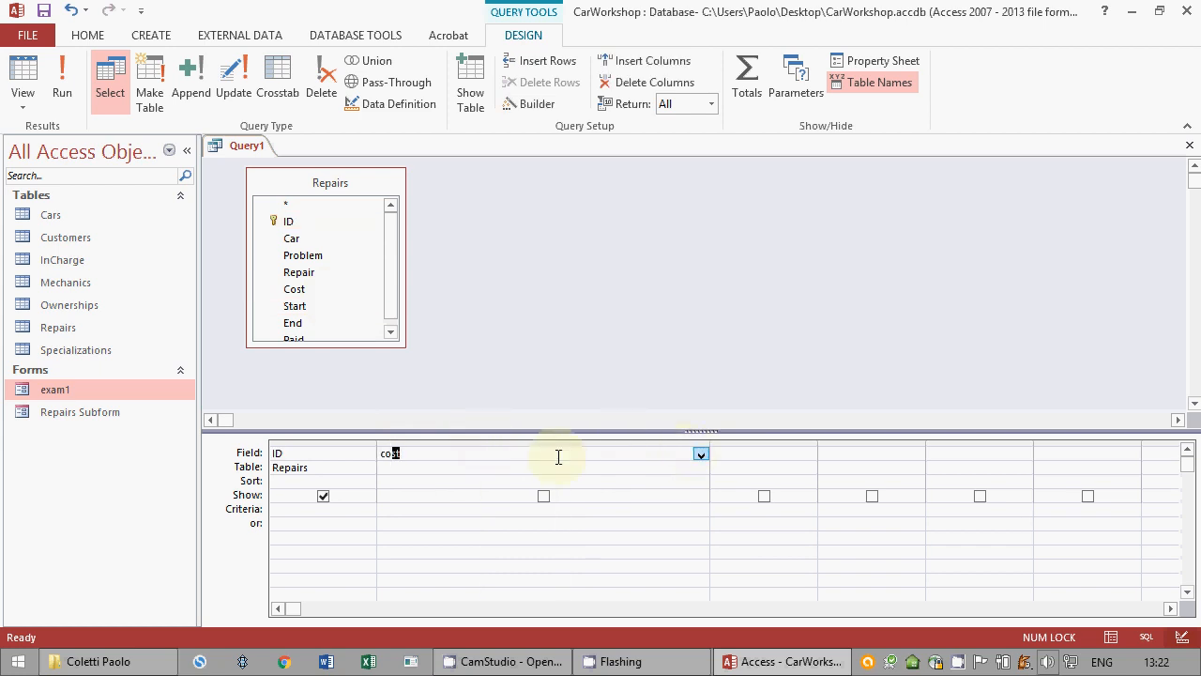
pyautogui.write('DividedHours: [Co')
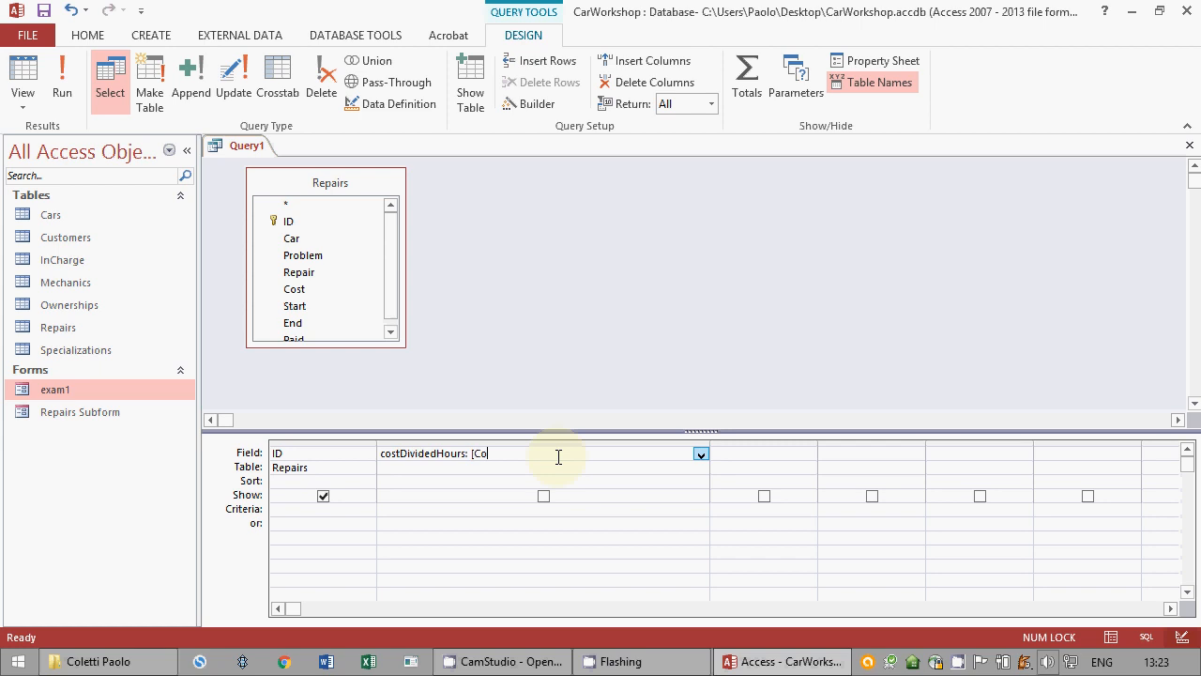
pyautogui.write('st]/')
pyautogui.scroll(-1, 383, 304)
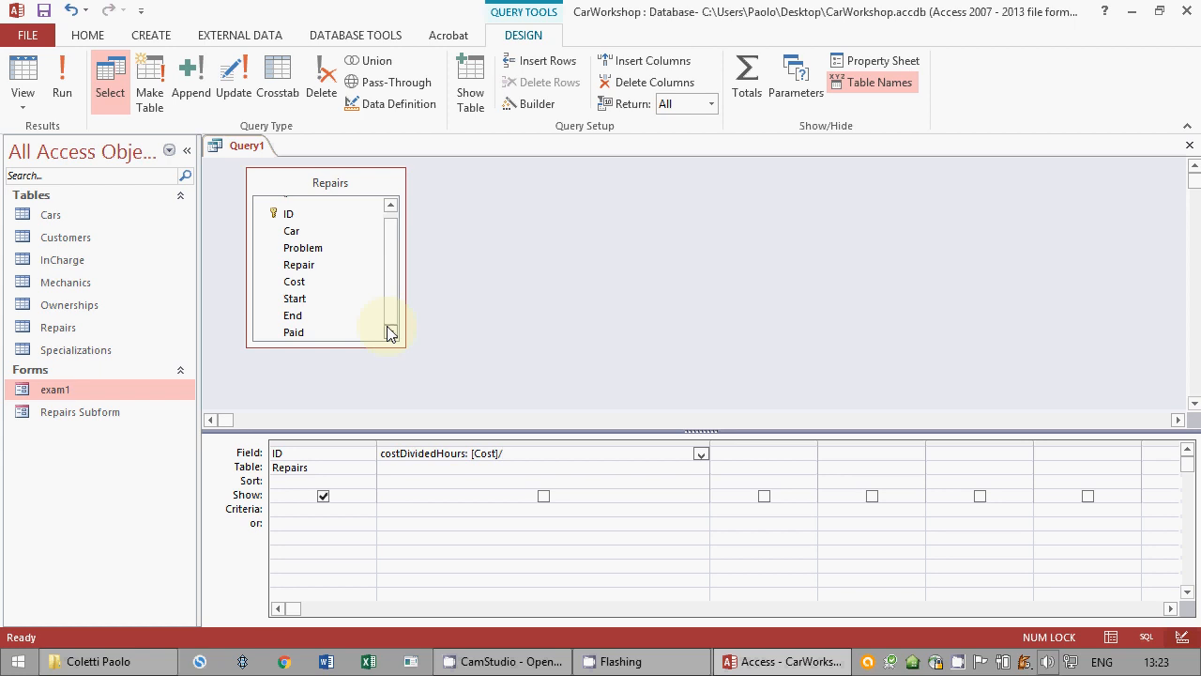
pyautogui.rightClick(452, 333)
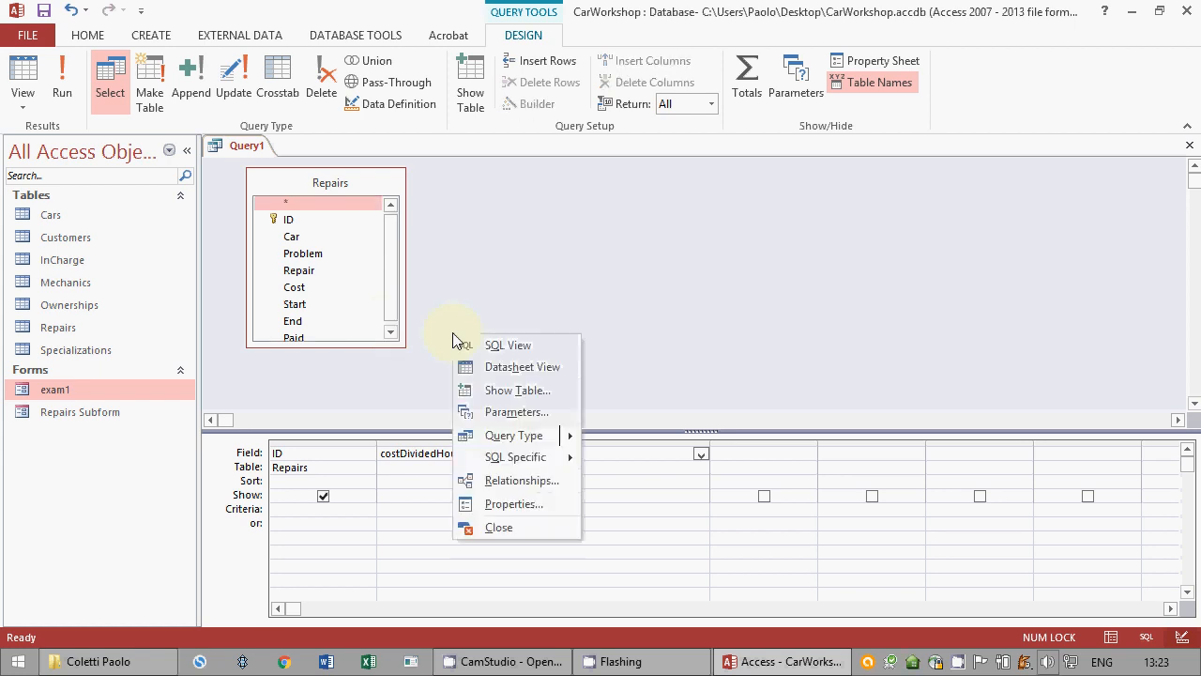
pyautogui.click(497, 316)
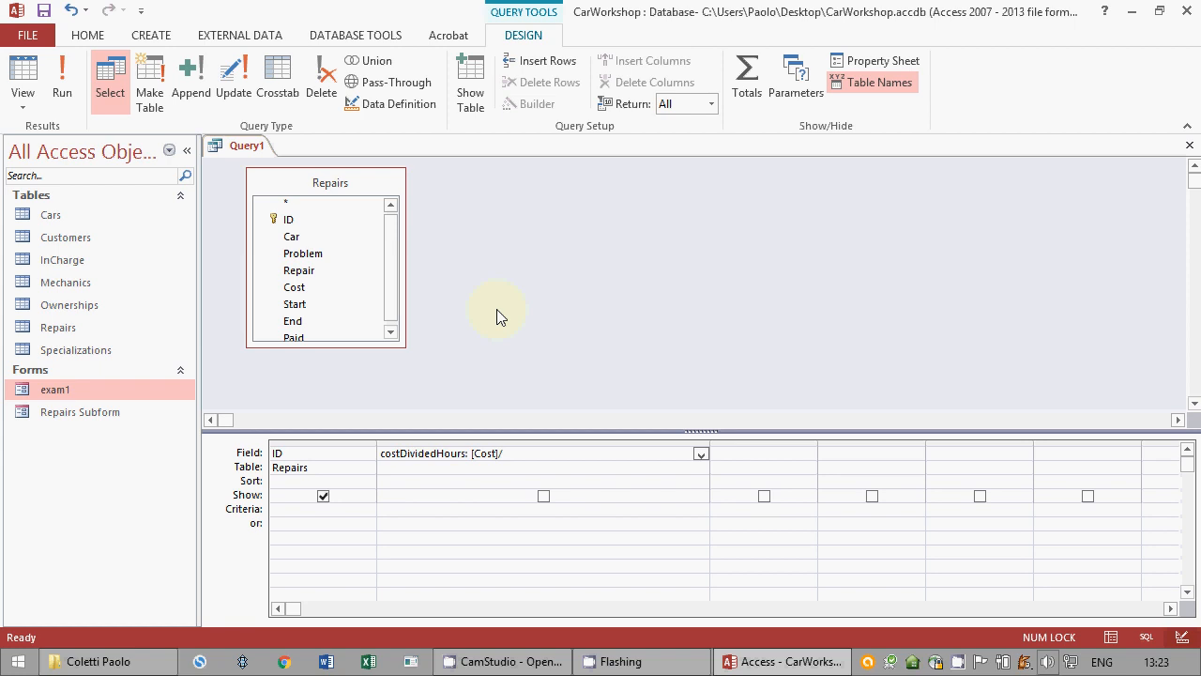
pyautogui.click(1189, 146)
pyautogui.click(607, 383)
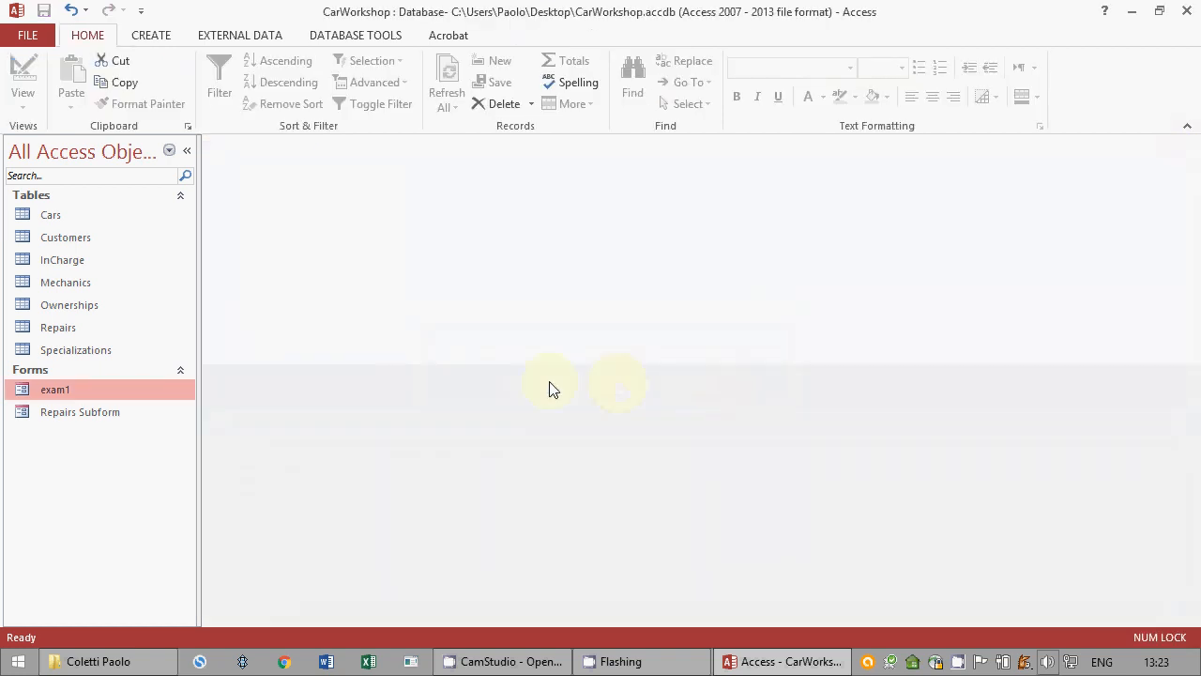
# Step: Create a new design-view query based on the InCharge table and add its Repair and WorkHours fields
pyautogui.click(162, 38)
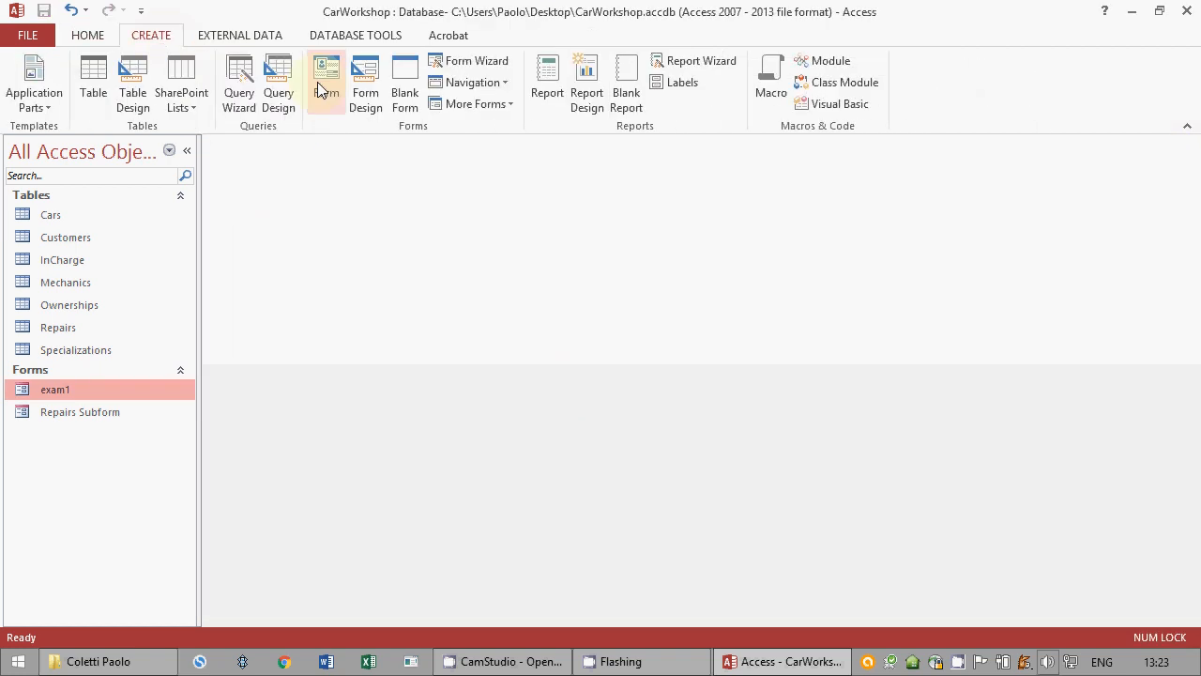
pyautogui.click(278, 90)
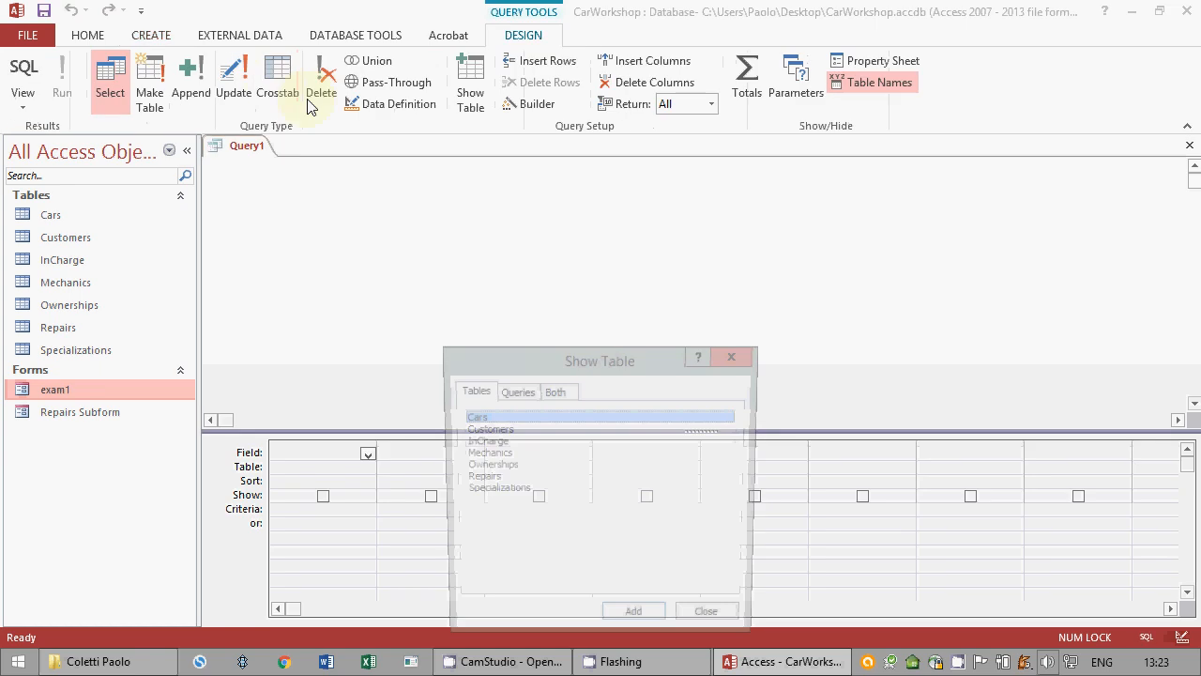
pyautogui.doubleClick(509, 443)
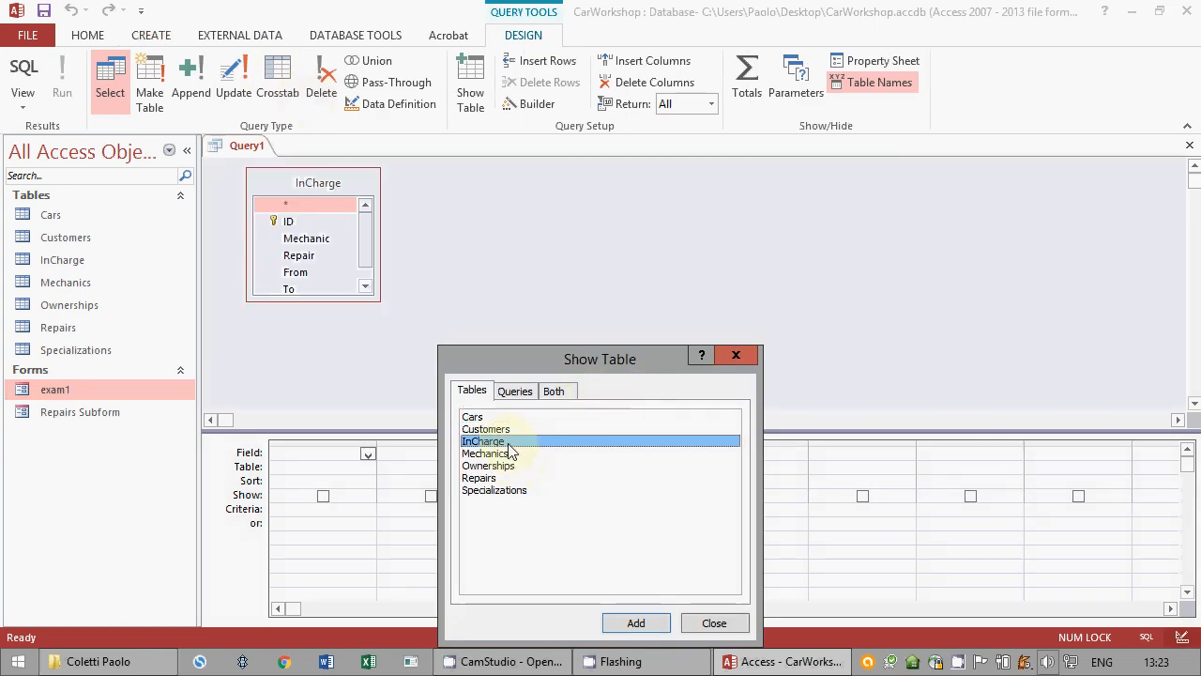
pyautogui.click(714, 625)
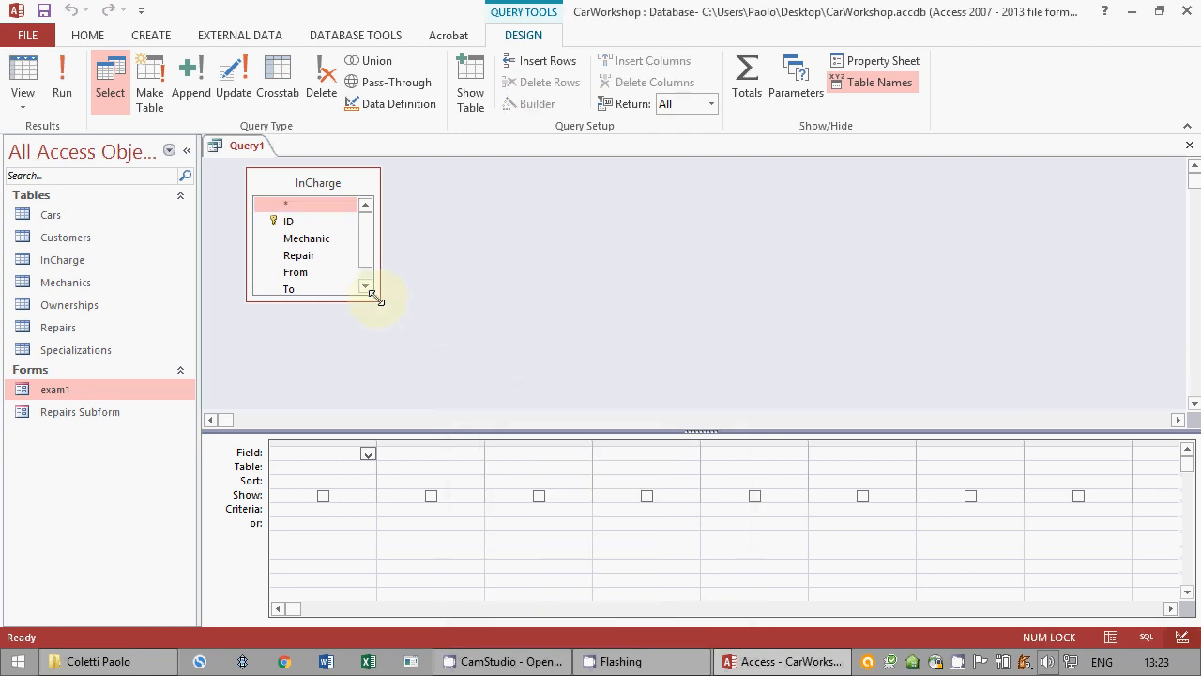
pyautogui.moveTo(377, 298); pyautogui.dragTo(430, 358)
pyautogui.moveTo(298, 256); pyautogui.dragTo(355, 455)
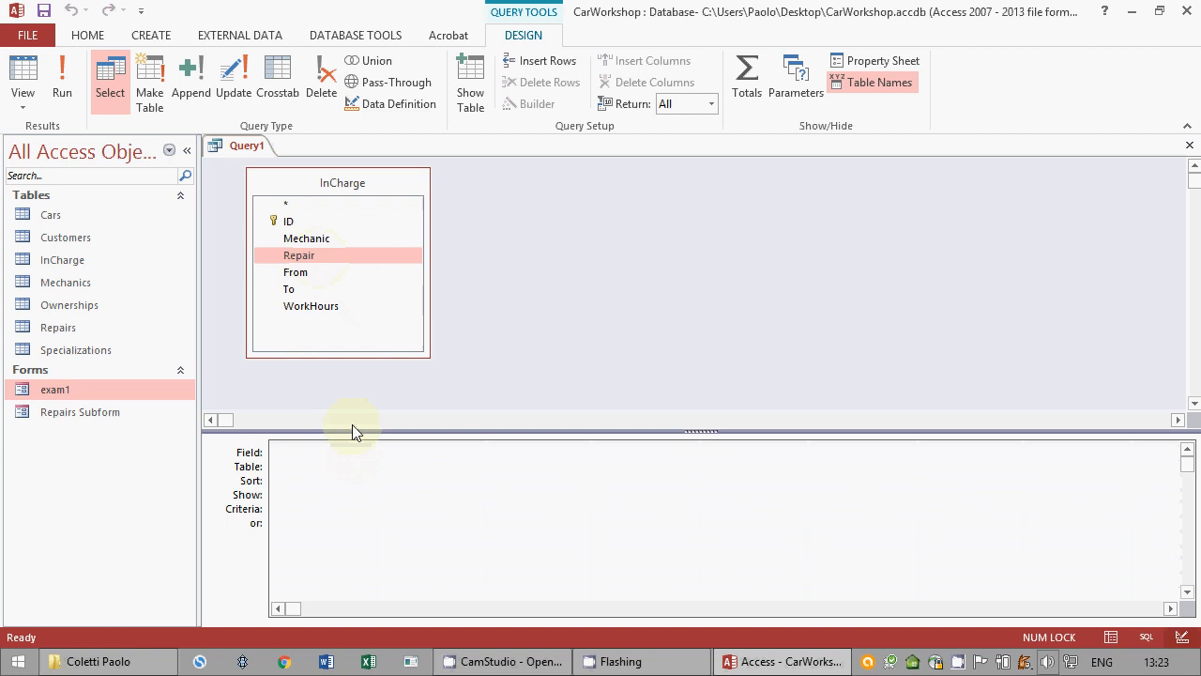
pyautogui.moveTo(336, 316); pyautogui.dragTo(430, 455)
# Step: Turn on totals to group by Repair and Sum WorkHours, and check the query's datasheet results
pyautogui.click(748, 83)
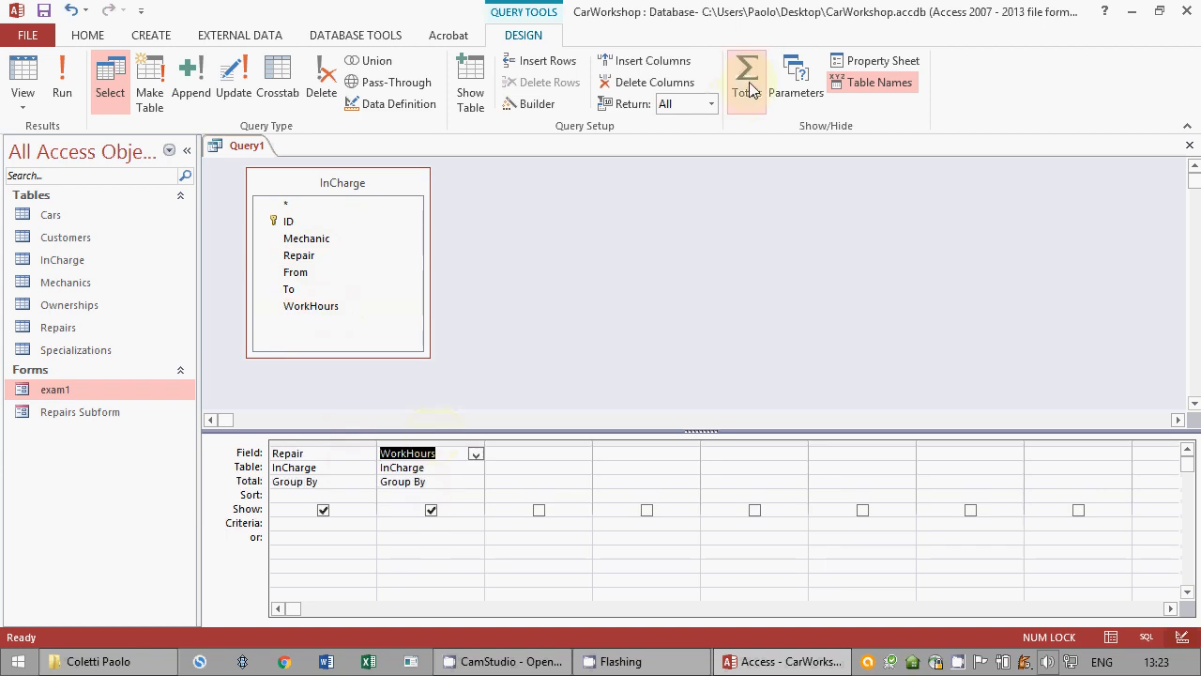
pyautogui.click(476, 482)
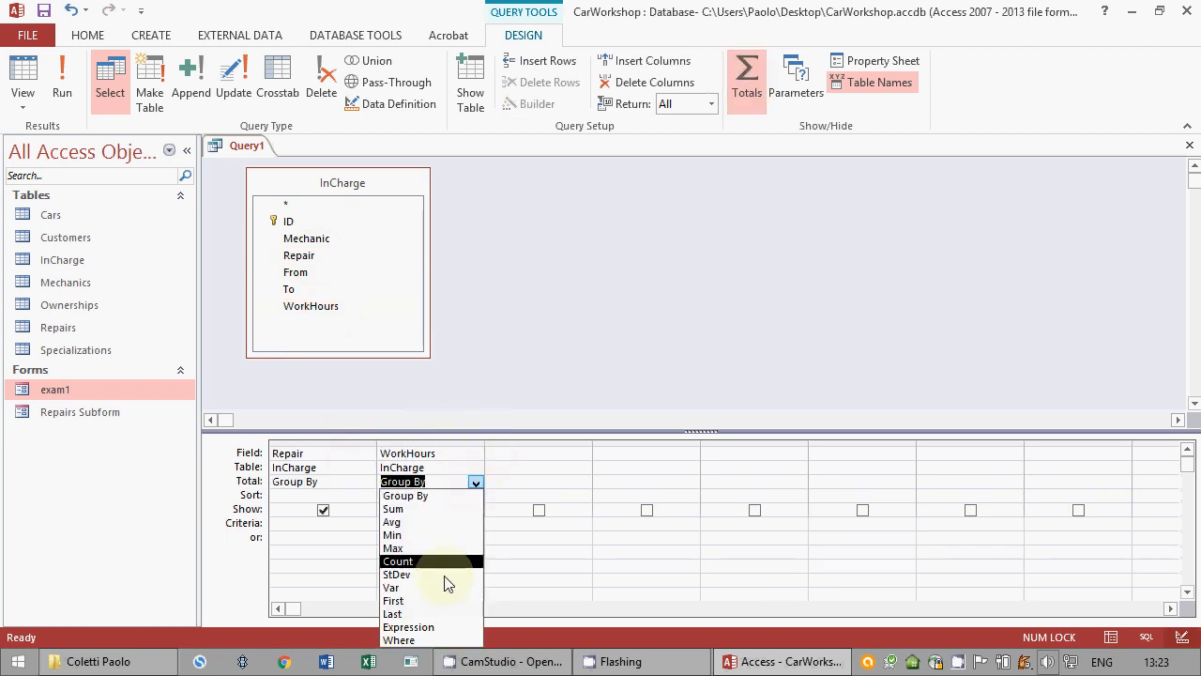
pyautogui.click(399, 508)
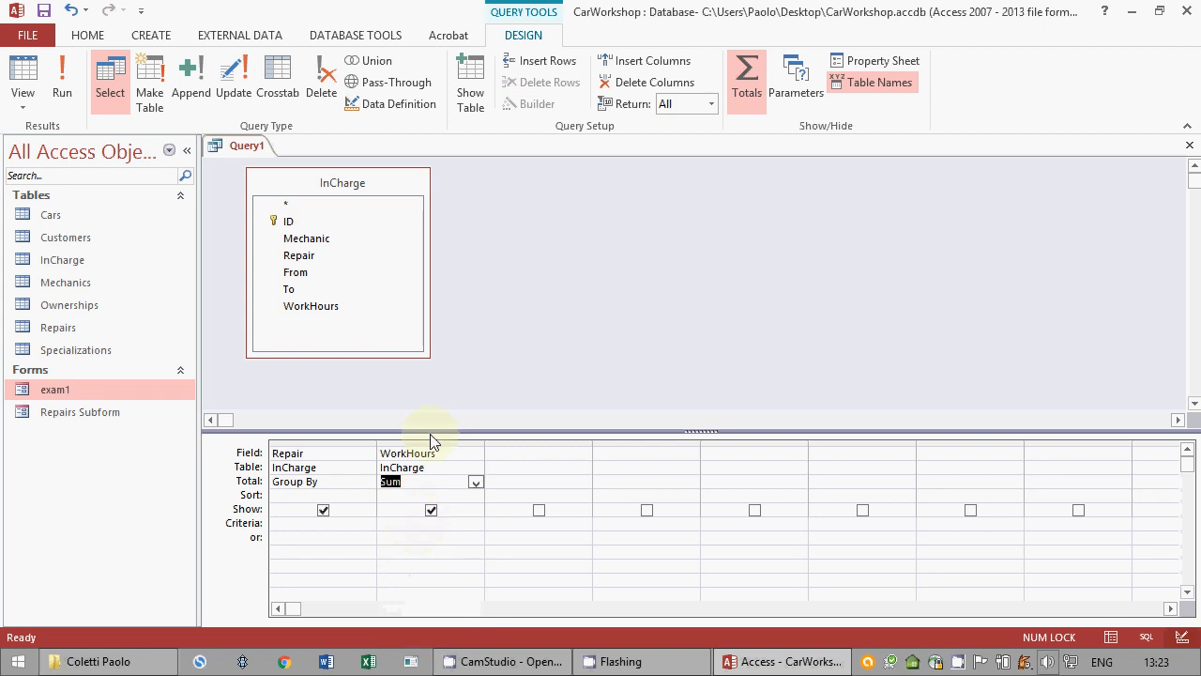
pyautogui.click(64, 80)
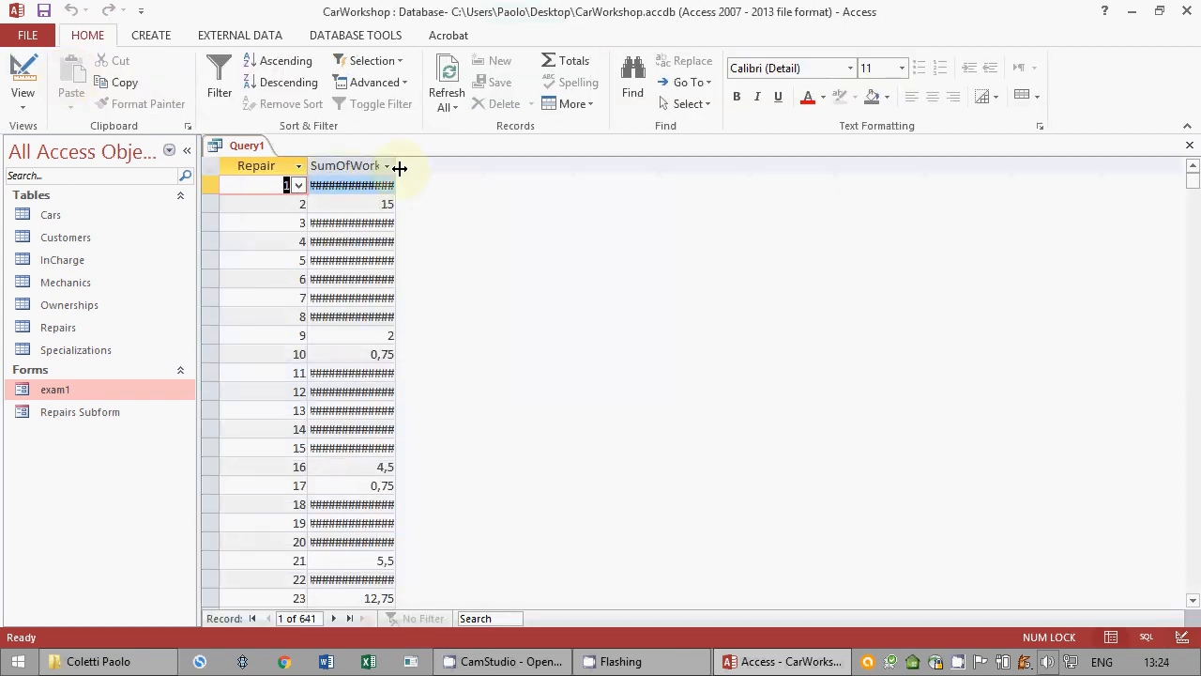
pyautogui.doubleClick(396, 166)
pyautogui.click(23, 75)
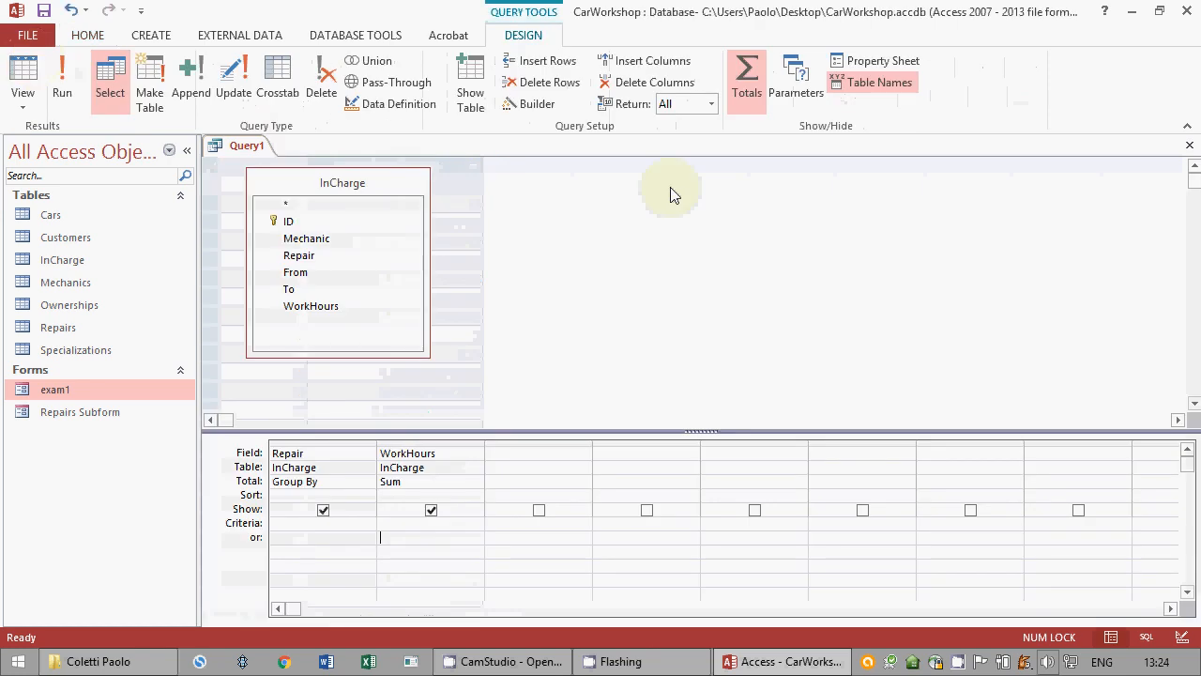
# Step: Close the work-hours totals query and save it as Query1
pyautogui.click(1189, 146)
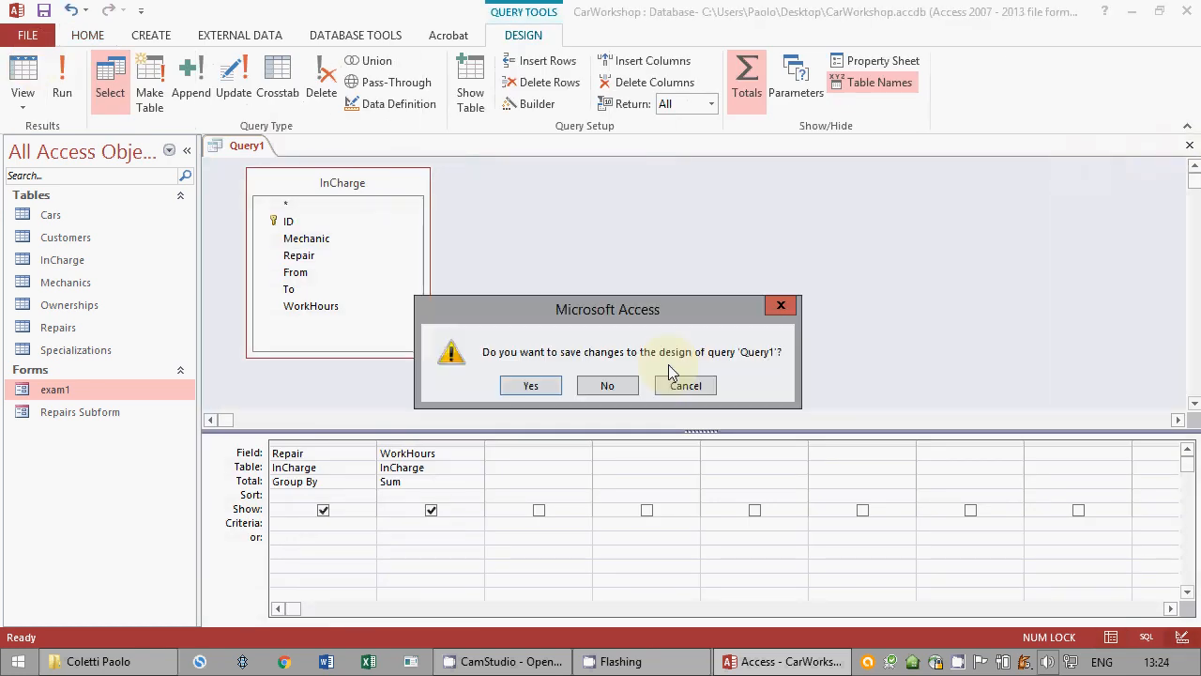
pyautogui.click(535, 385)
pyautogui.click(590, 264)
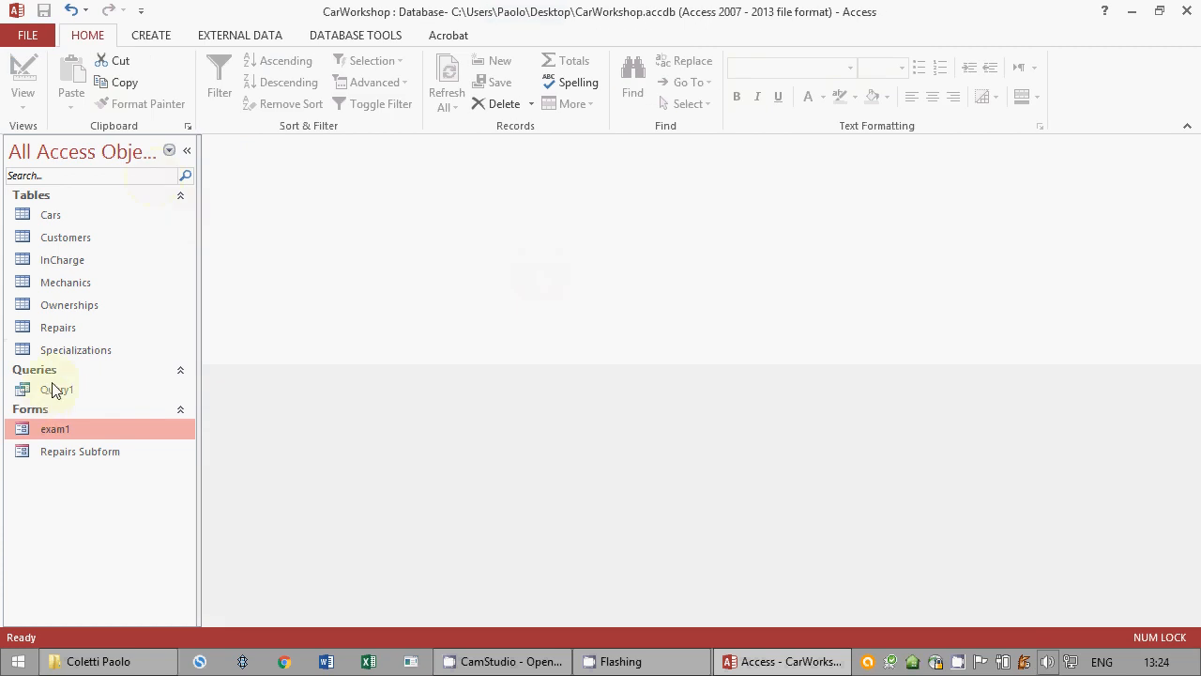
# Step: Create another design-view query using Query1 and the Repairs table as its sources
pyautogui.click(151, 35)
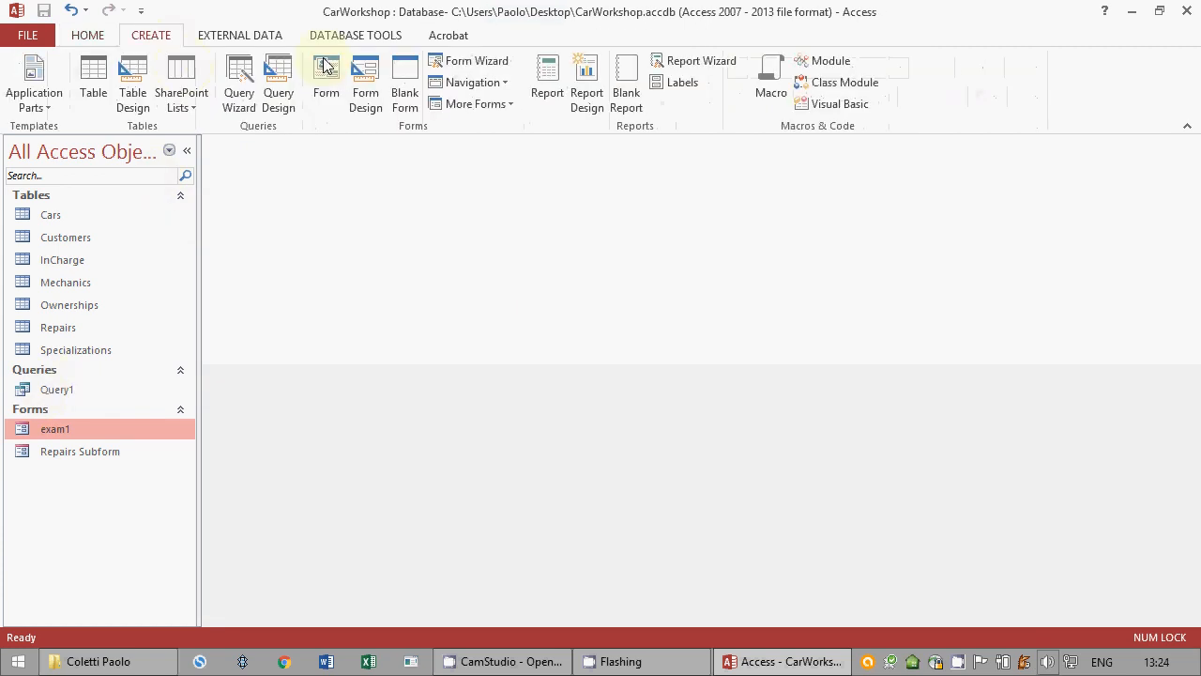
pyautogui.click(267, 85)
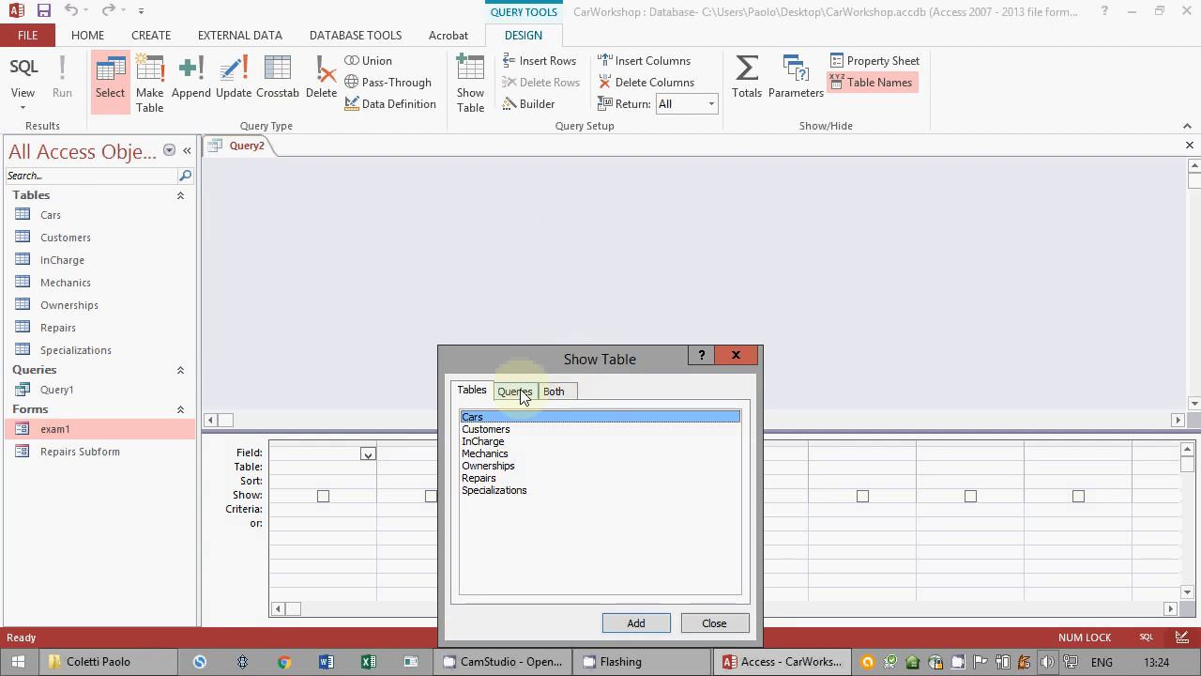
pyautogui.click(518, 393)
pyautogui.doubleClick(490, 419)
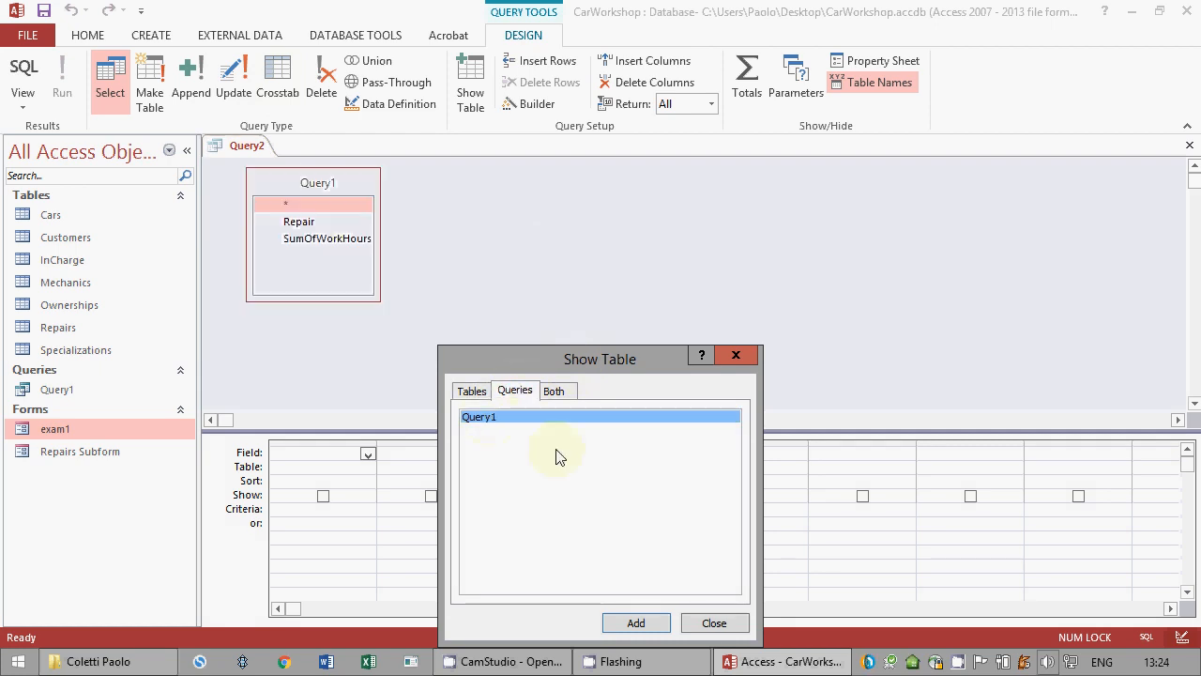
pyautogui.click(472, 391)
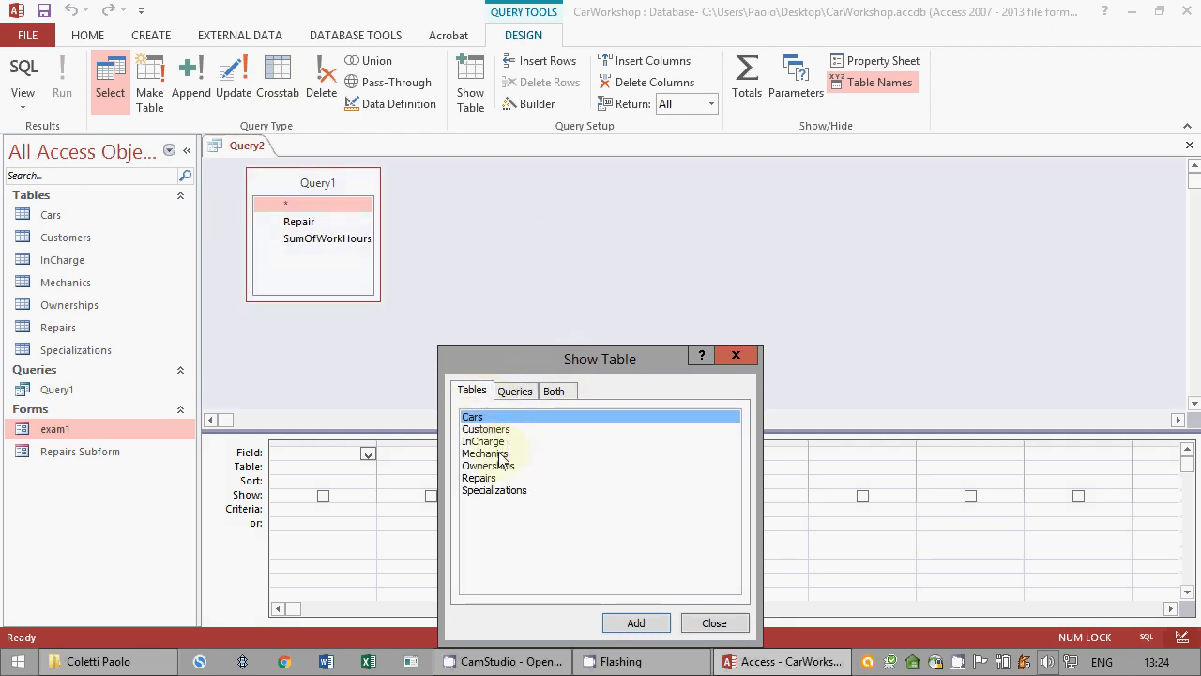
pyautogui.doubleClick(498, 481)
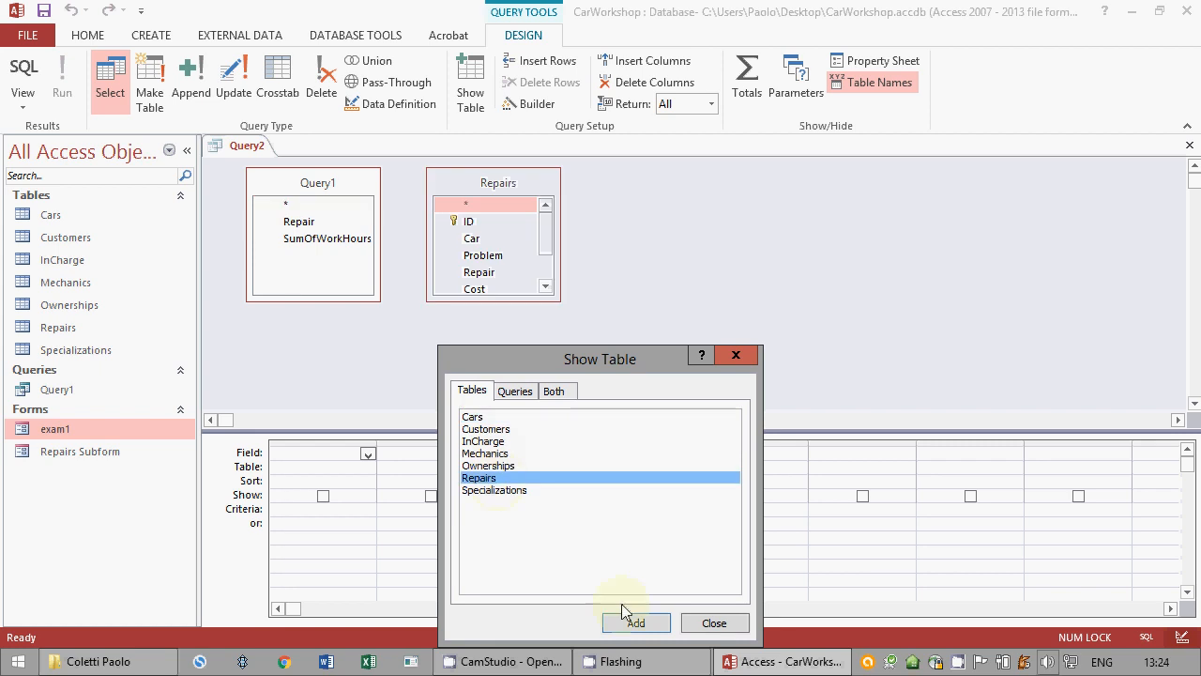
pyautogui.click(713, 624)
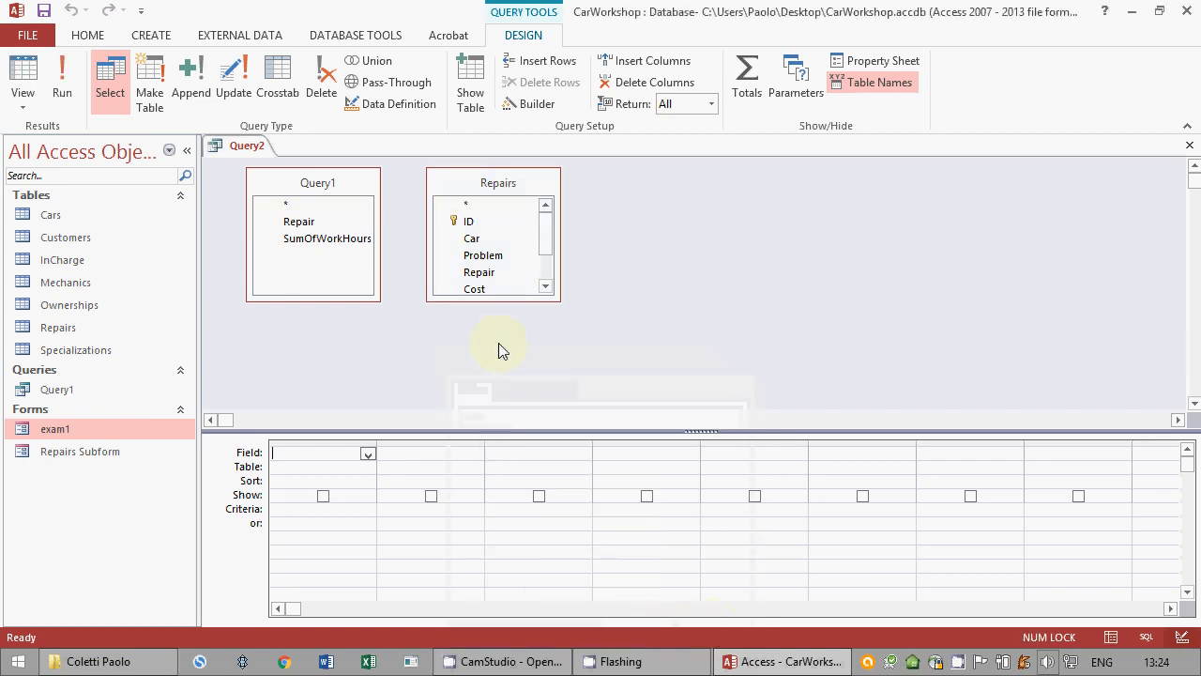
# Step: Join the Repairs table's ID to Query1's Repair field, and add the Repairs ID field to the query grid
pyautogui.moveTo(561, 299); pyautogui.dragTo(659, 361)
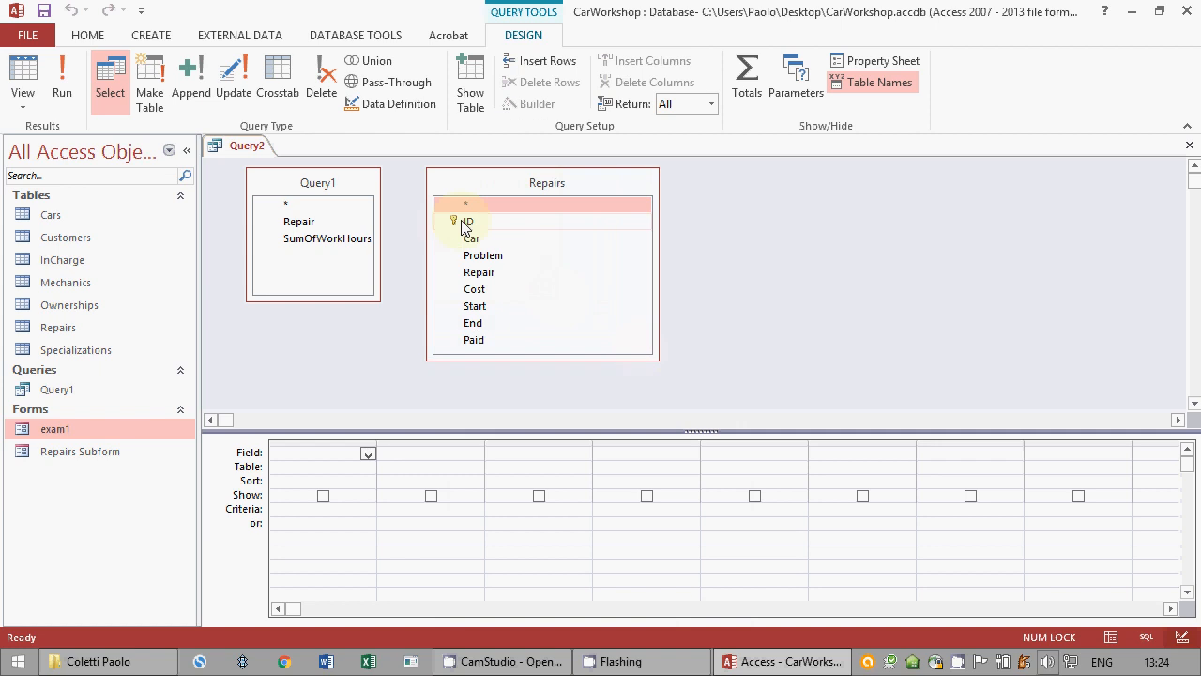
pyautogui.moveTo(468, 222); pyautogui.dragTo(342, 230)
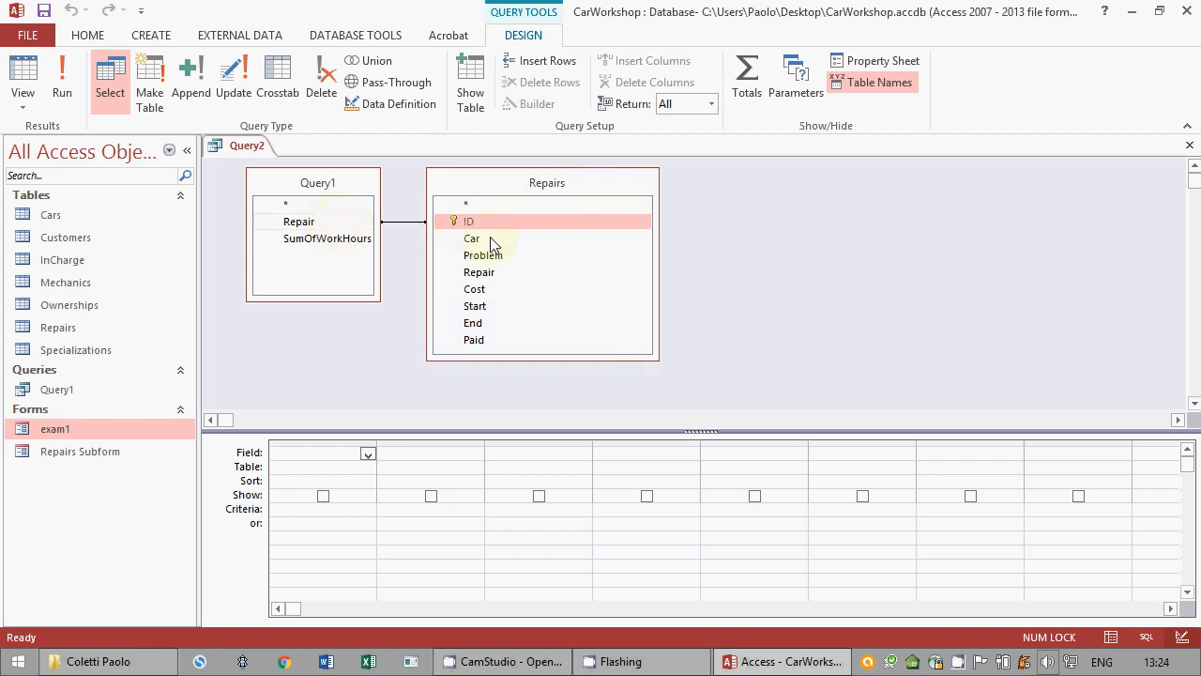
pyautogui.moveTo(445, 222); pyautogui.dragTo(330, 460)
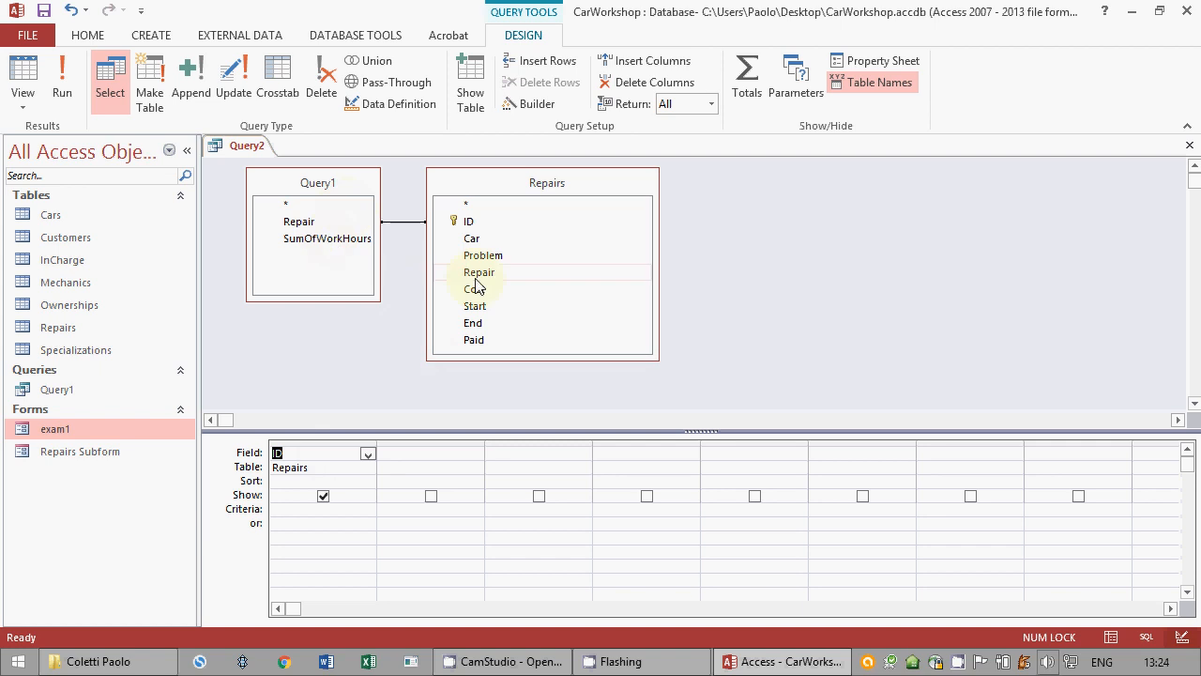
# Step: Add the calculated field costByHour: [cost]/[SumOfWorkHours] beside ID, and widen its column to show the whole expression
pyautogui.click(415, 458)
pyautogui.write('co')
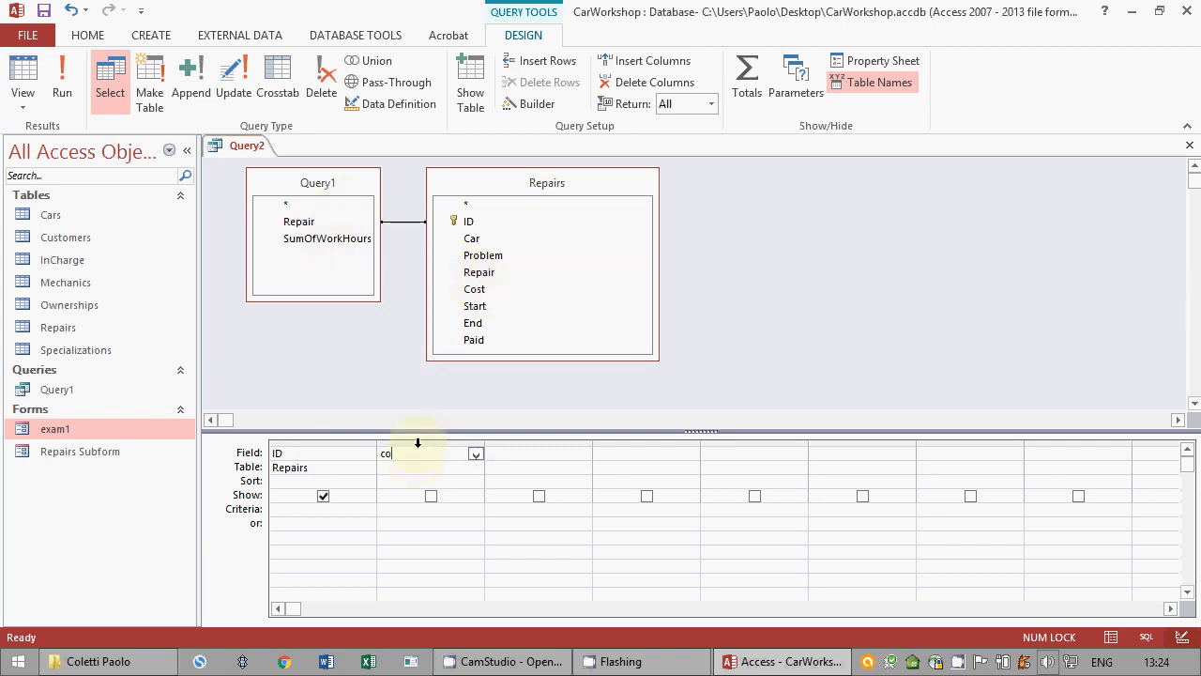
pyautogui.write('stByHour')
pyautogui.write(': ')
pyautogui.write('[cost')
pyautogui.write(']')
pyautogui.write('/')
pyautogui.write('[')
pyautogui.write('Sum')
pyautogui.write('OfWorkH')
pyautogui.write('ours]')
pyautogui.click(429, 550)
pyautogui.moveTo(485, 442); pyautogui.dragTo(620, 441)
pyautogui.click(510, 534)
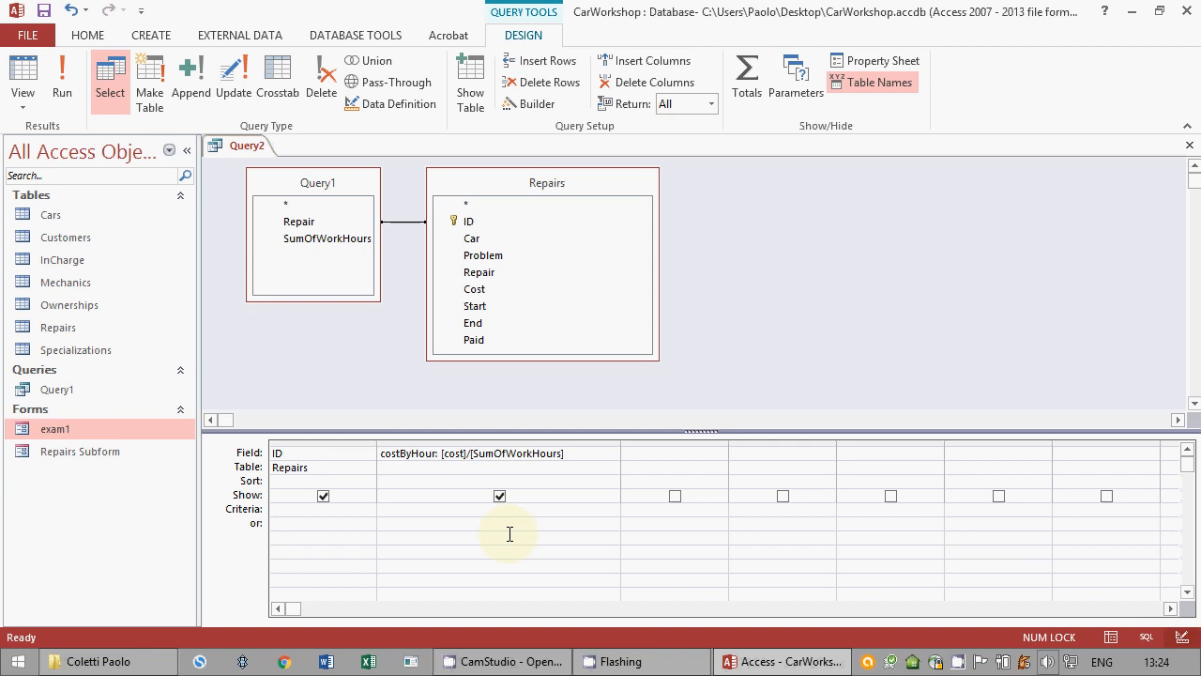
# Step: Run the query, widen the costByHour column to examine its values, and return to the query design
pyautogui.click(58, 64)
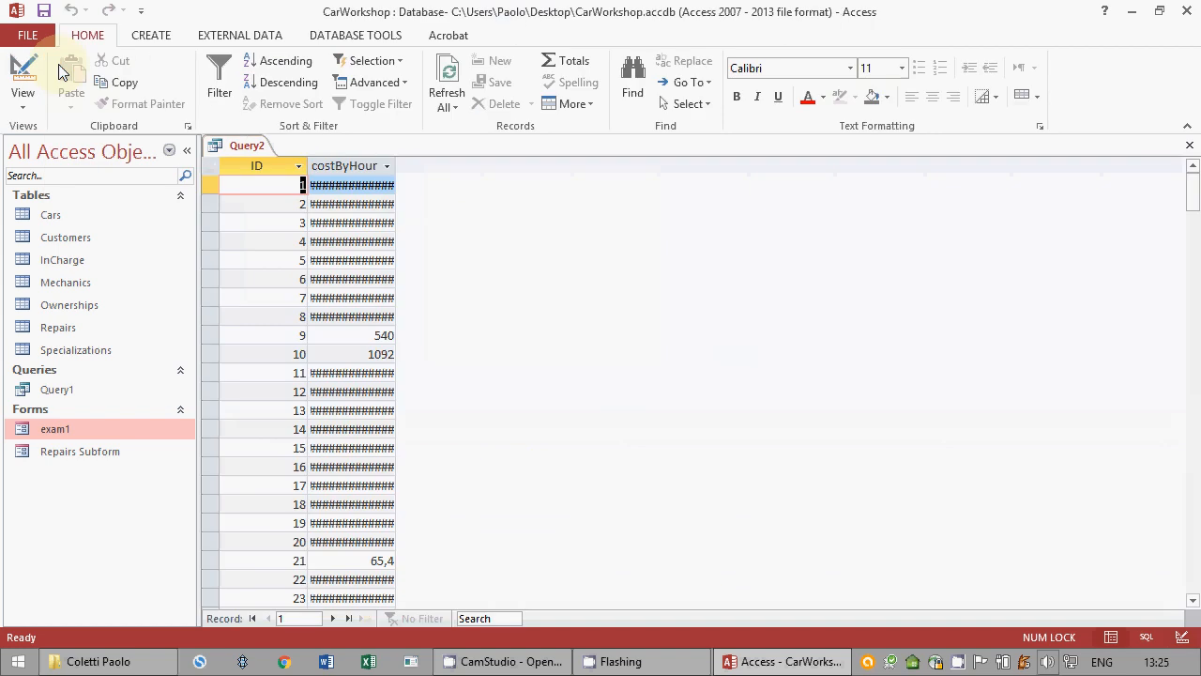
pyautogui.moveTo(397, 169); pyautogui.dragTo(586, 187)
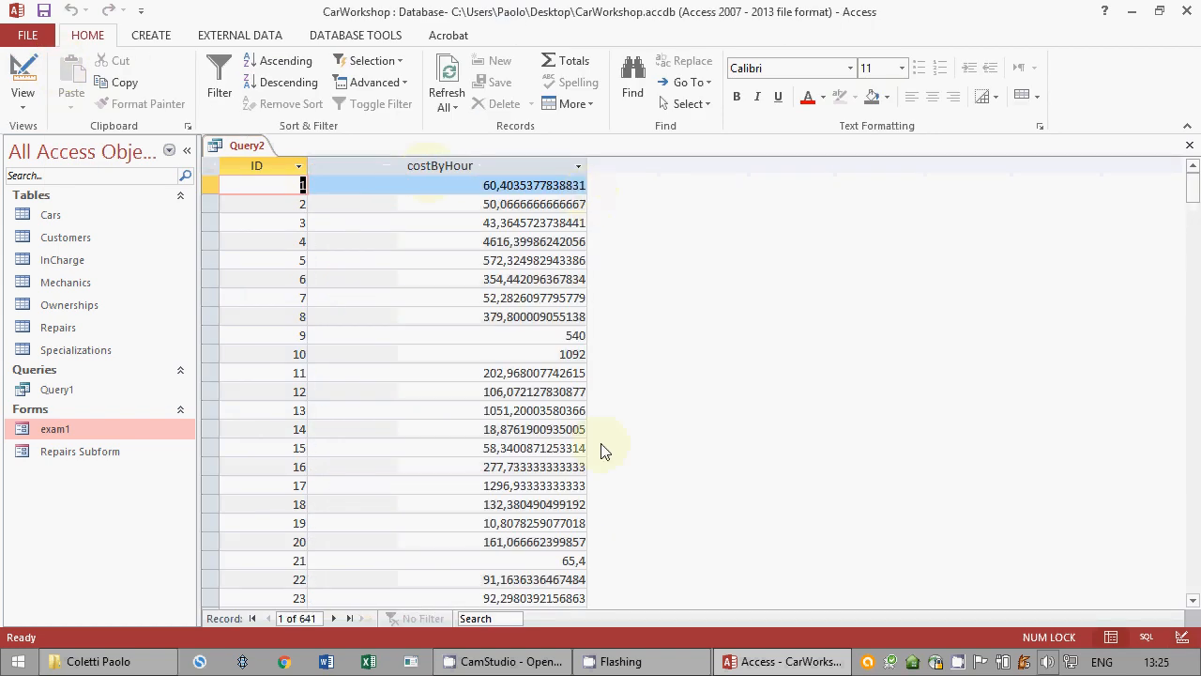
pyautogui.click(23, 75)
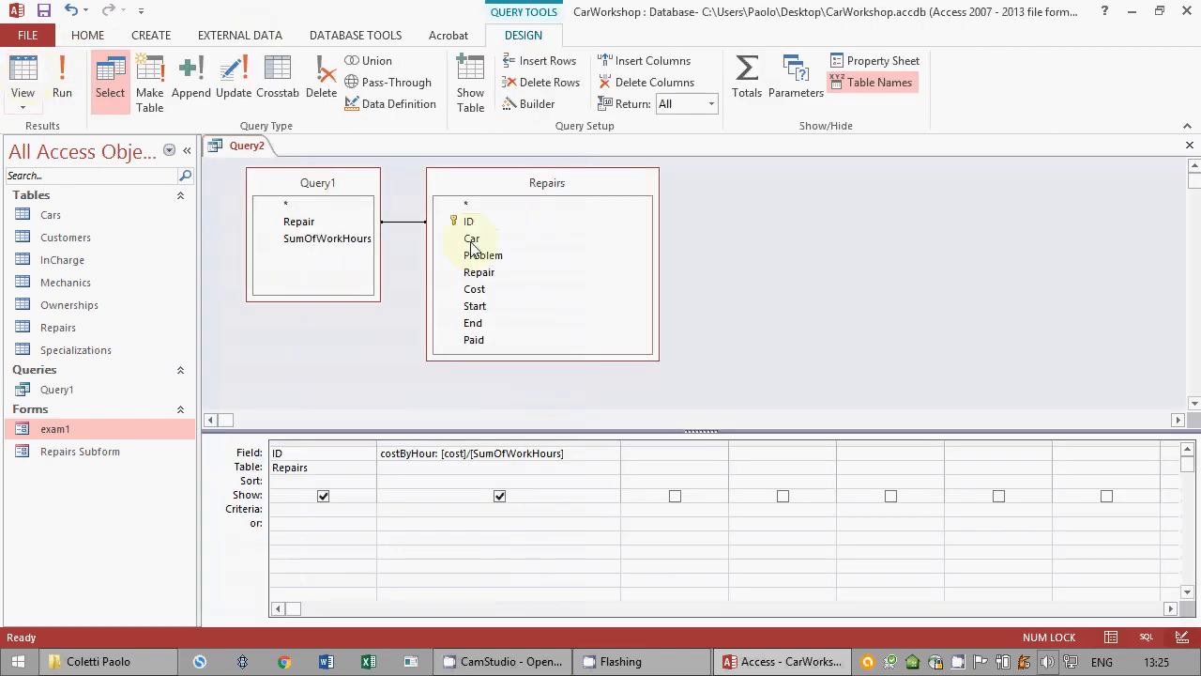
# Step: Save the cost-per-hour query as exam2 and close it
pyautogui.click(567, 542)
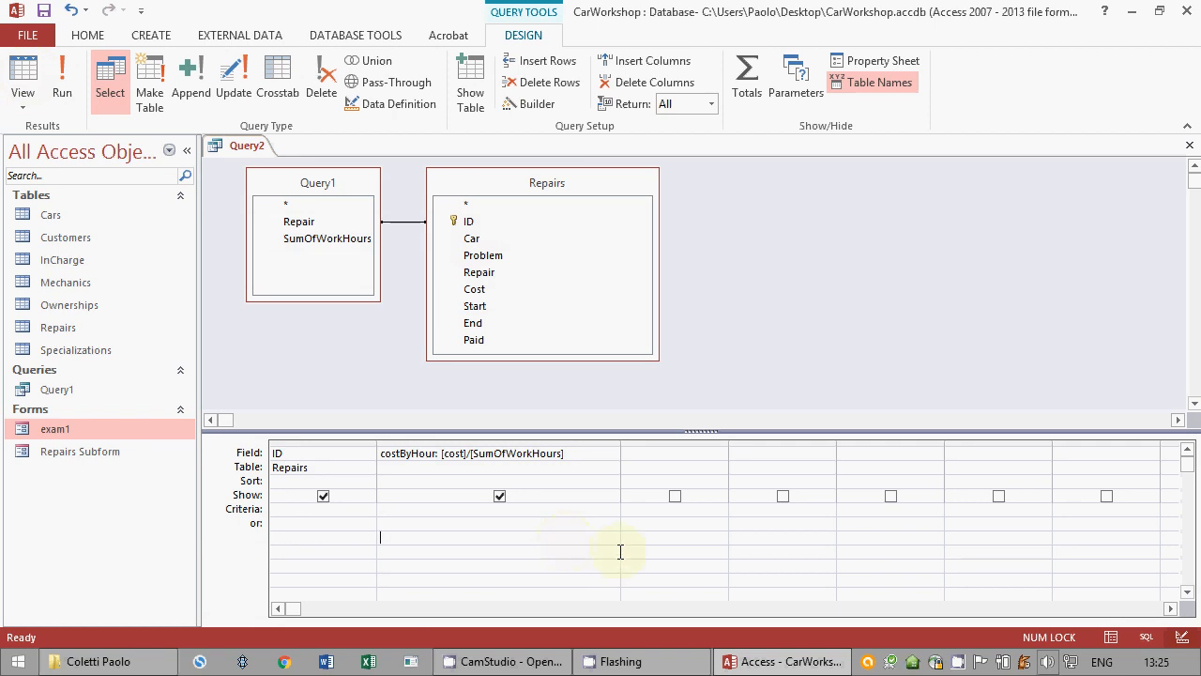
pyautogui.click(45, 10)
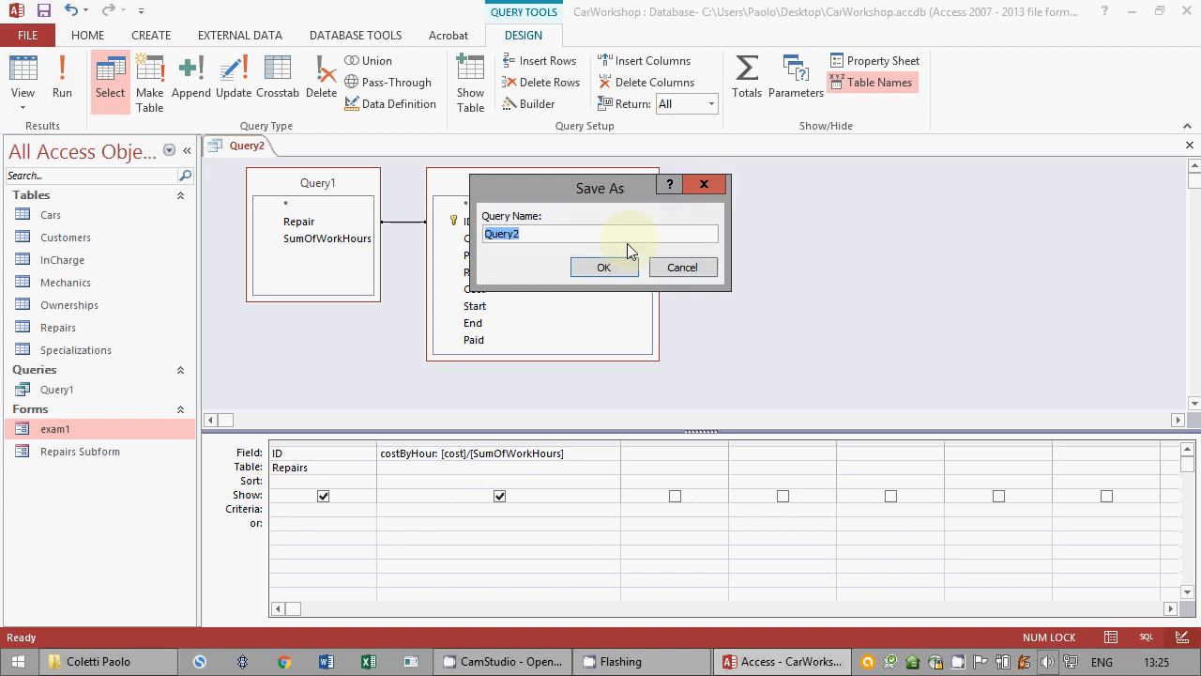
pyautogui.write('exam2')
pyautogui.click(612, 266)
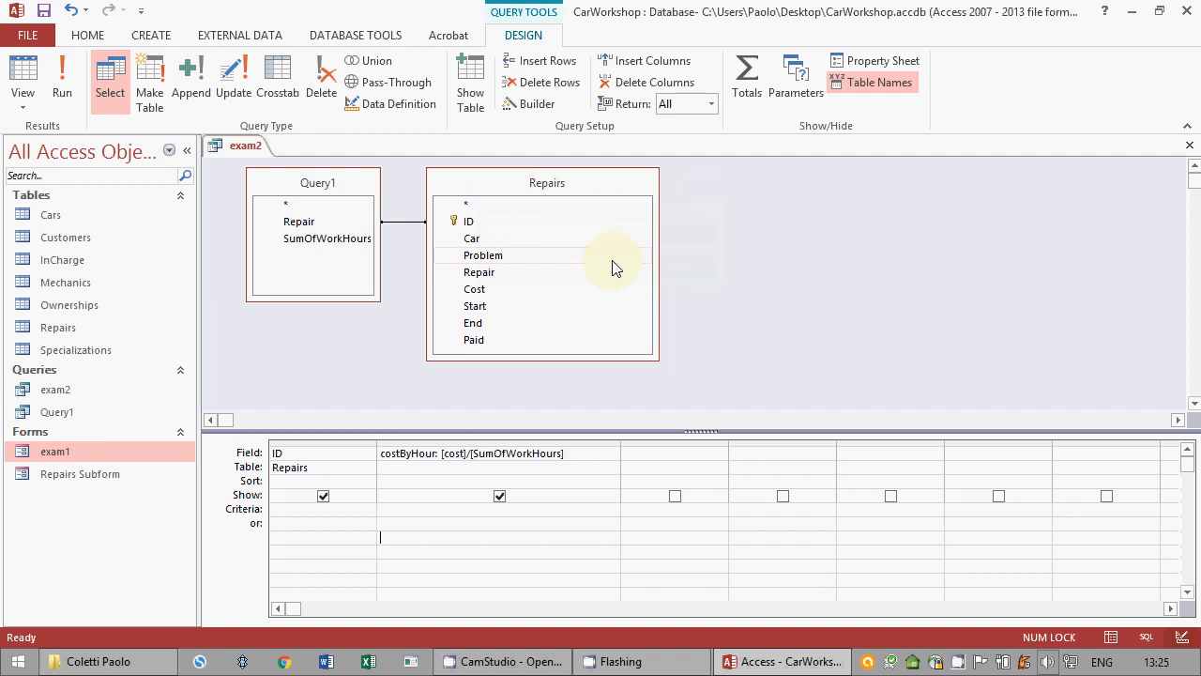
pyautogui.click(1190, 144)
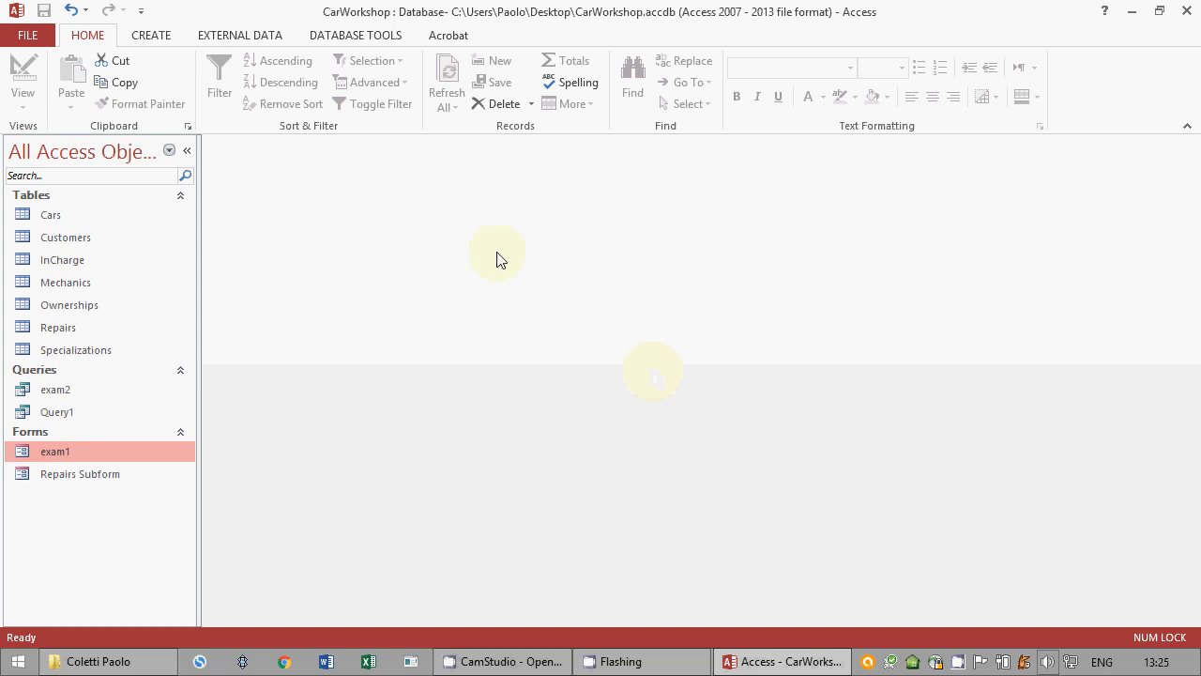
# Step: Create a new design-view query with the Cars, Ownerships and Customers tables as its sources
pyautogui.click(169, 36)
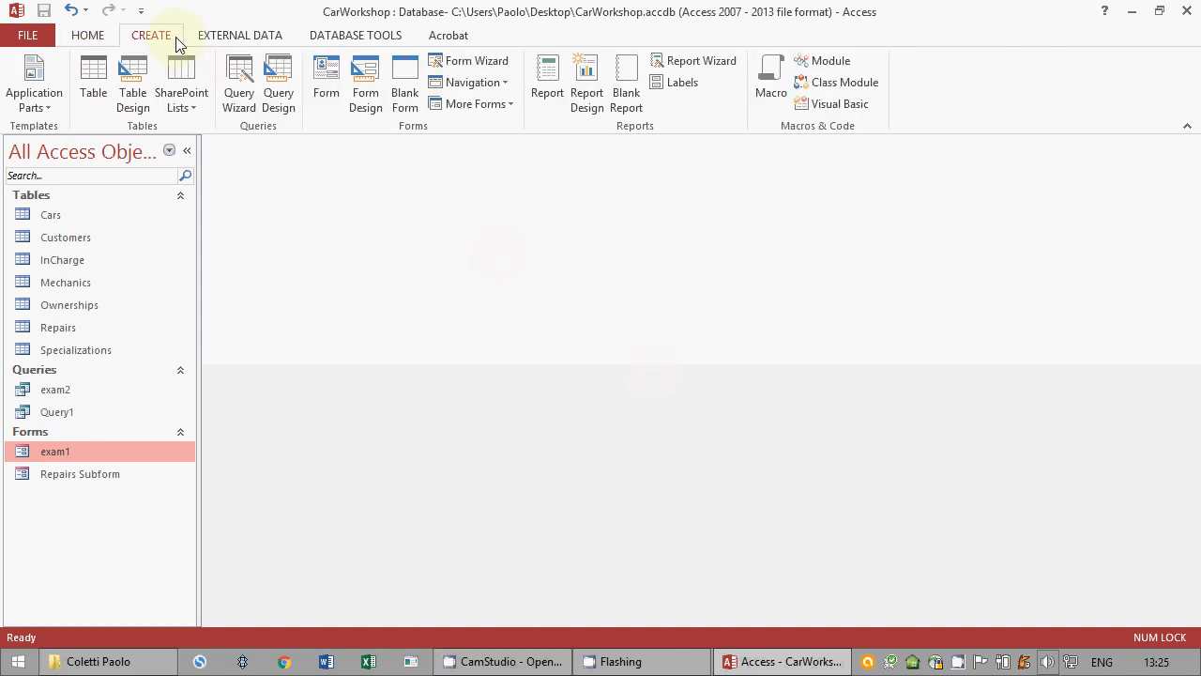
pyautogui.click(281, 100)
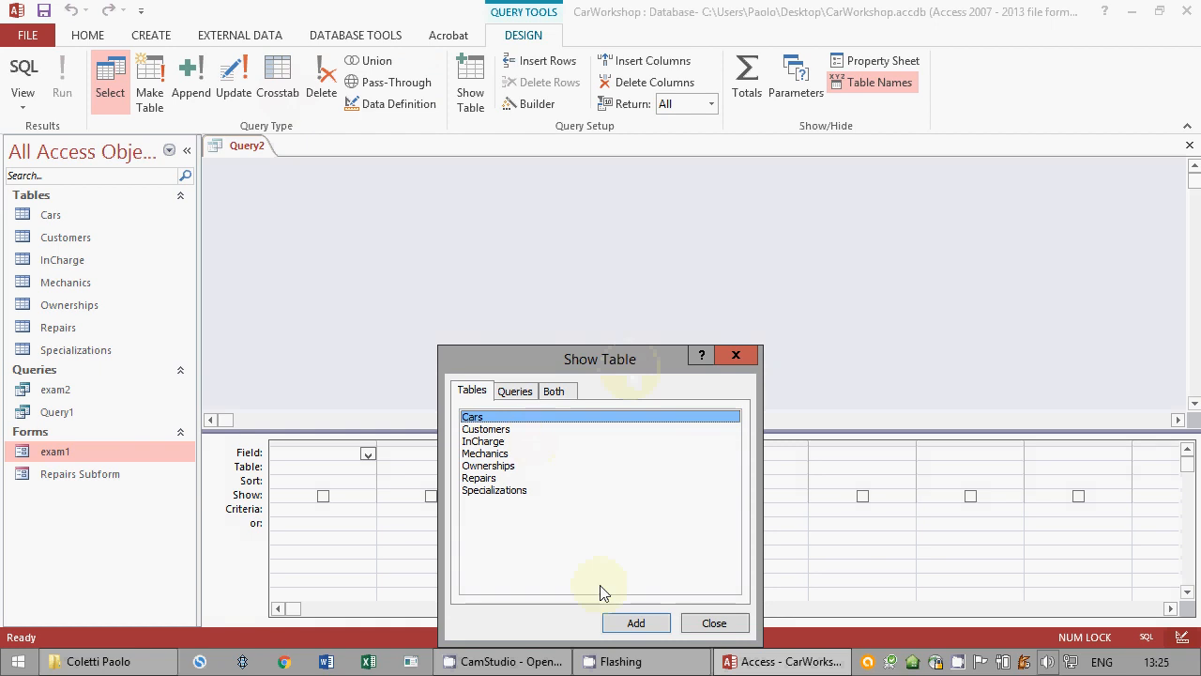
pyautogui.click(609, 624)
pyautogui.click(530, 466)
pyautogui.click(628, 624)
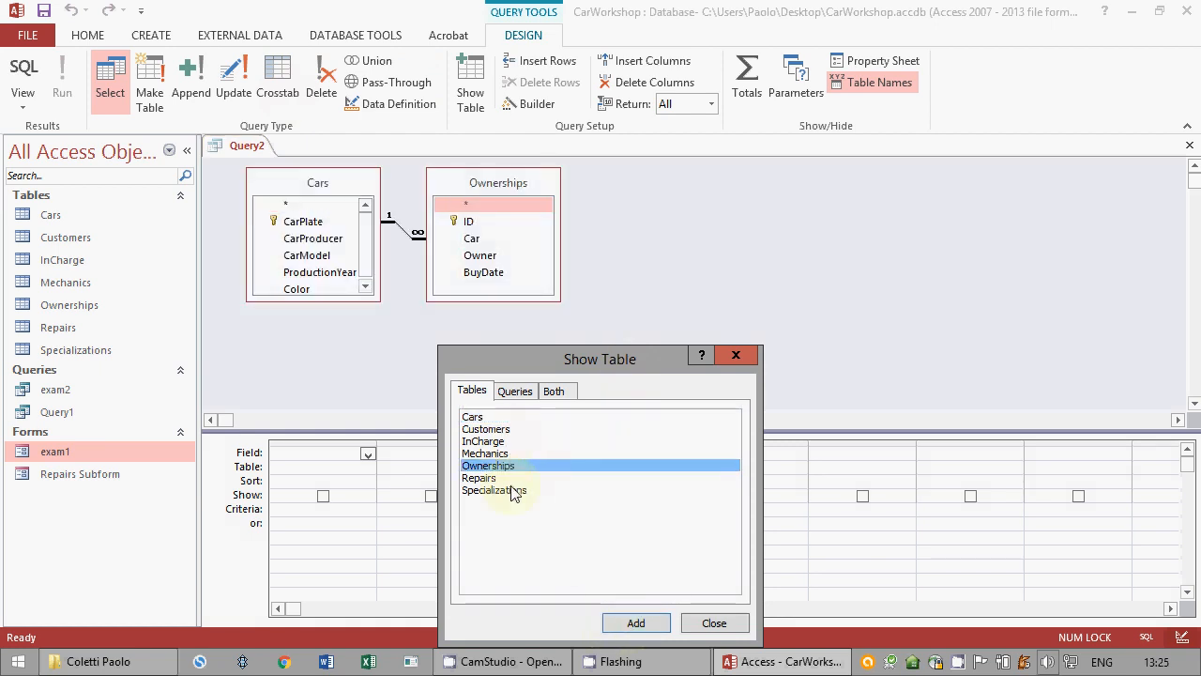
pyautogui.click(485, 429)
pyautogui.click(636, 623)
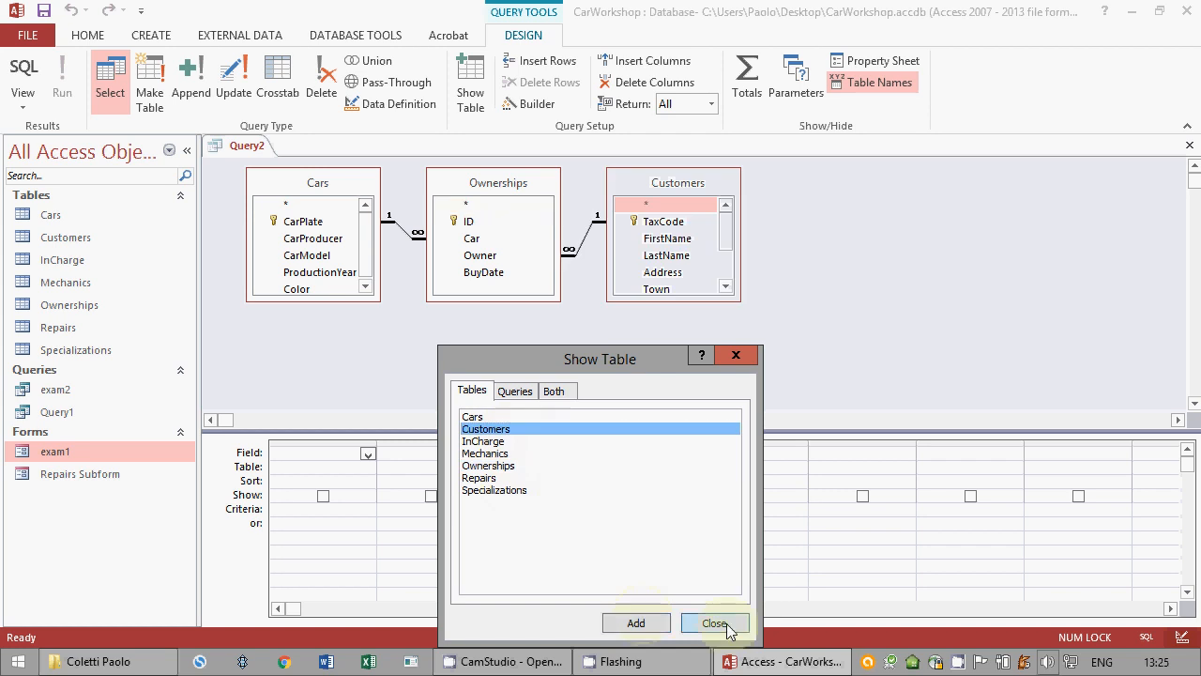
pyautogui.click(730, 631)
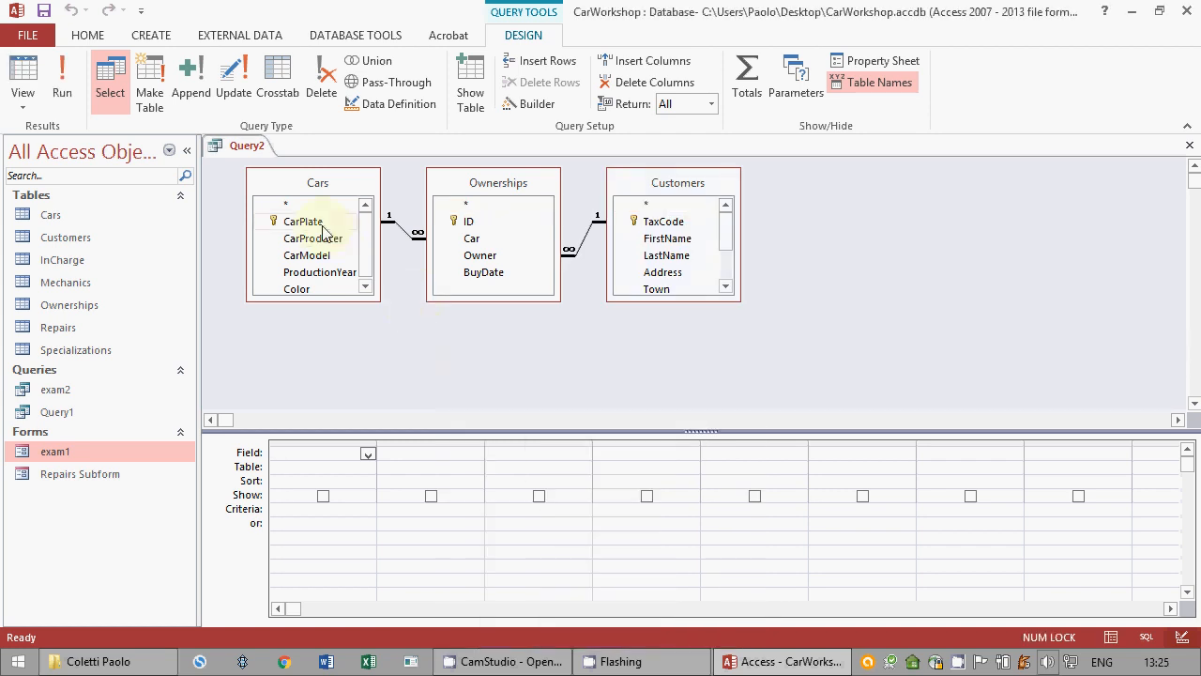
# Step: Add CarPlate from Cars and FirstName and LastName from Customers to the query grid
pyautogui.moveTo(315, 223); pyautogui.dragTo(286, 460)
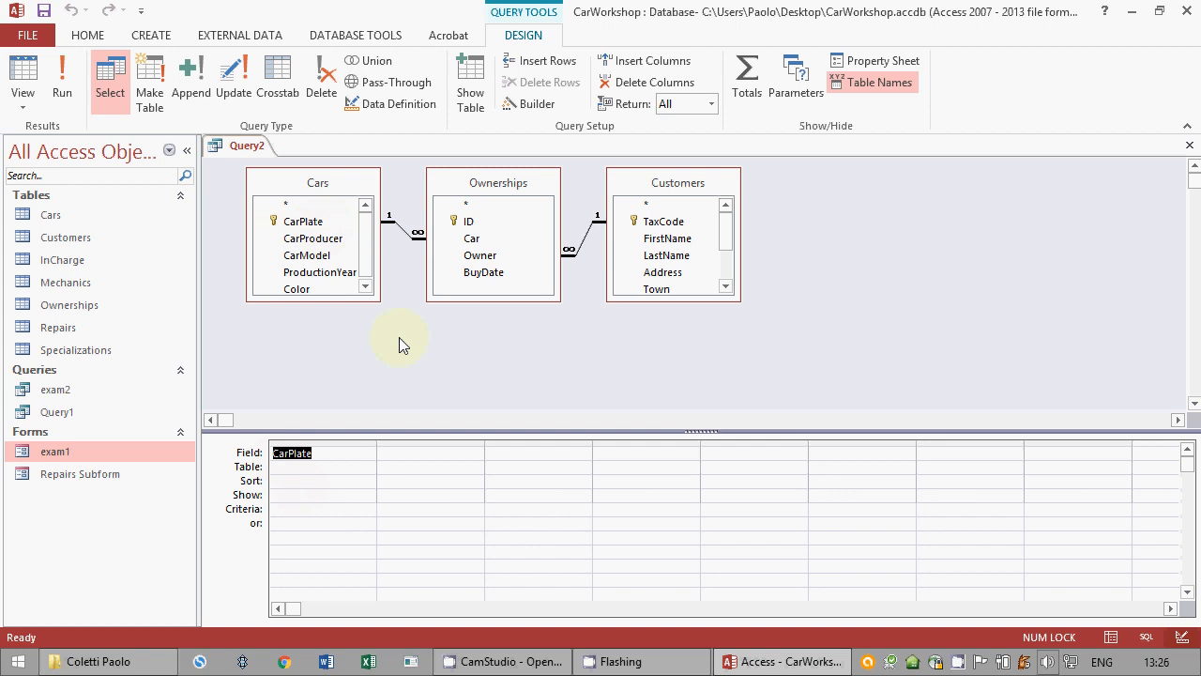
pyautogui.click(668, 238)
pyautogui.moveTo(594, 300); pyautogui.dragTo(437, 486)
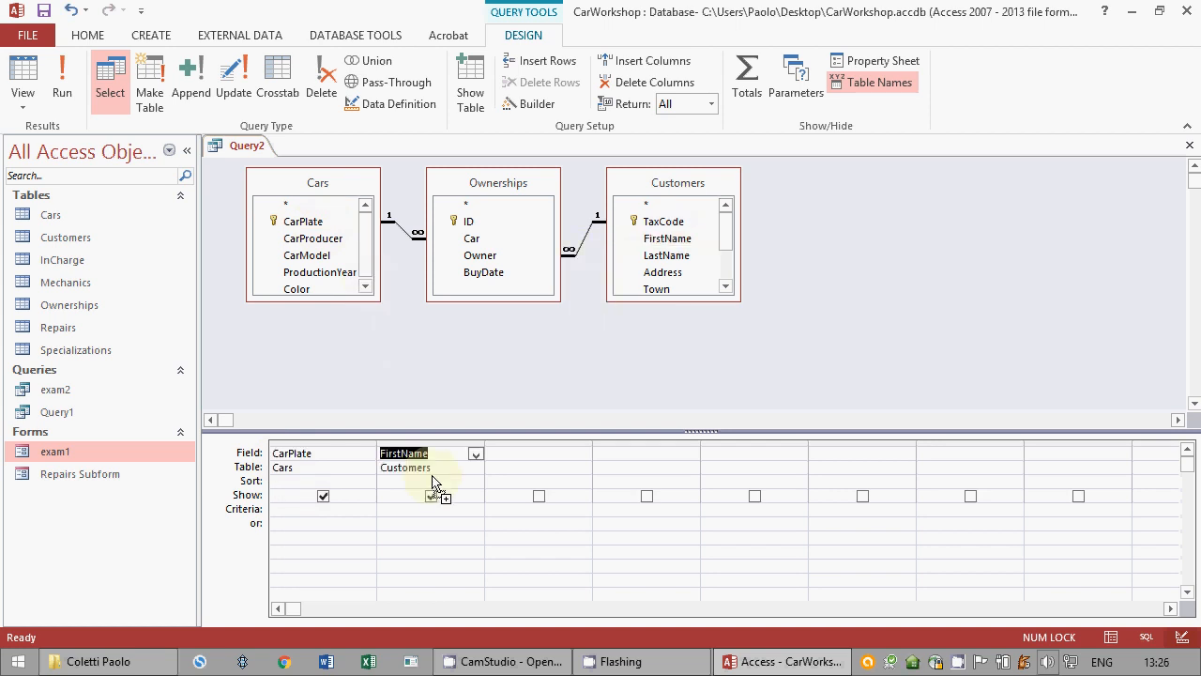
pyautogui.moveTo(692, 255); pyautogui.dragTo(524, 489)
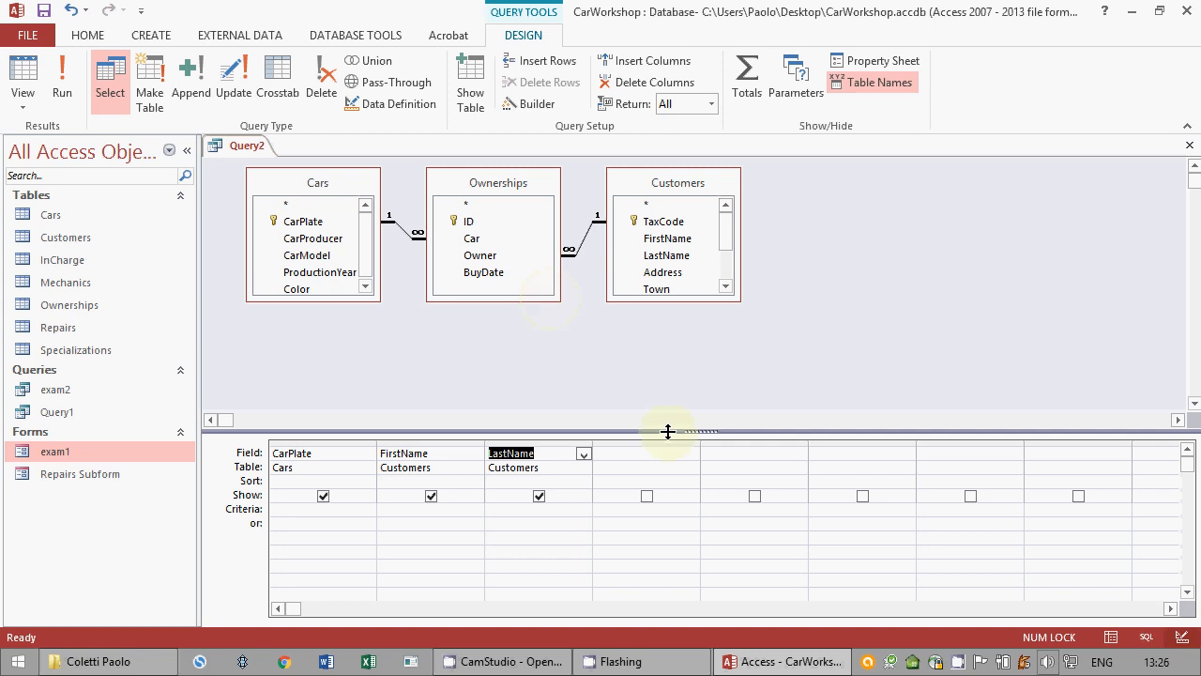
# Step: Widen the fourth grid column and enter the calculated field HowManyYears: DateDiff(Date(),[BuyDate],"yyyy") in it
pyautogui.click(698, 460)
pyautogui.click(692, 454)
pyautogui.moveTo(701, 441); pyautogui.dragTo(904, 441)
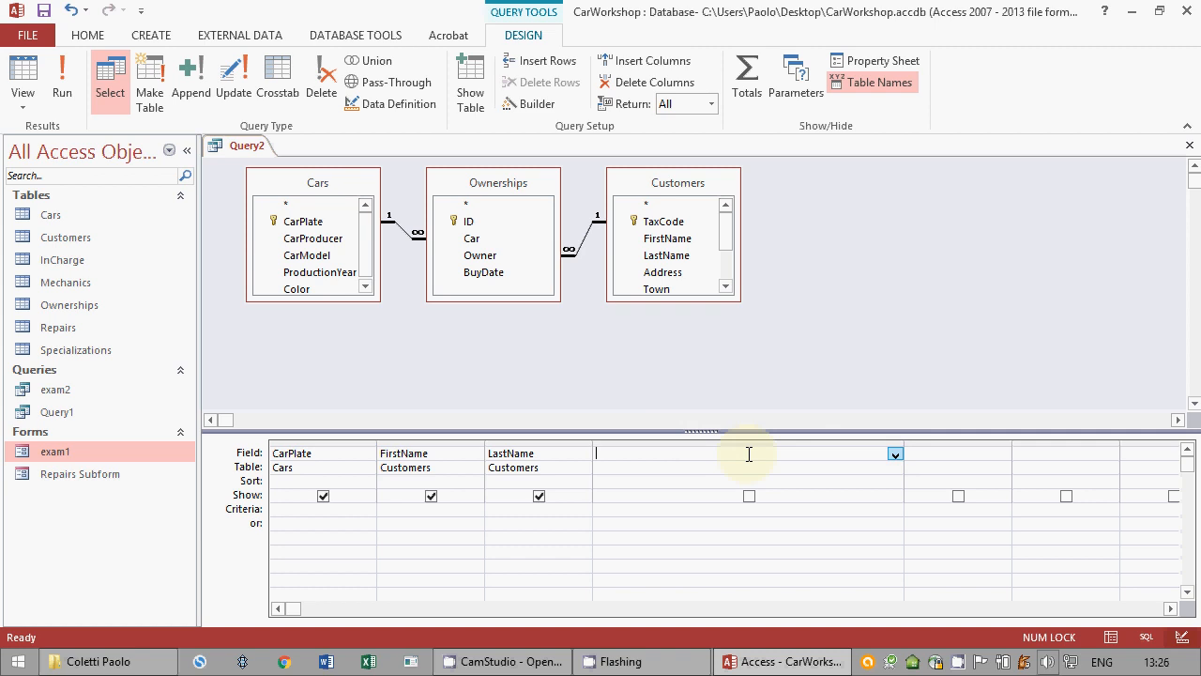
pyautogui.write('HowManyYears: DateDiff(')
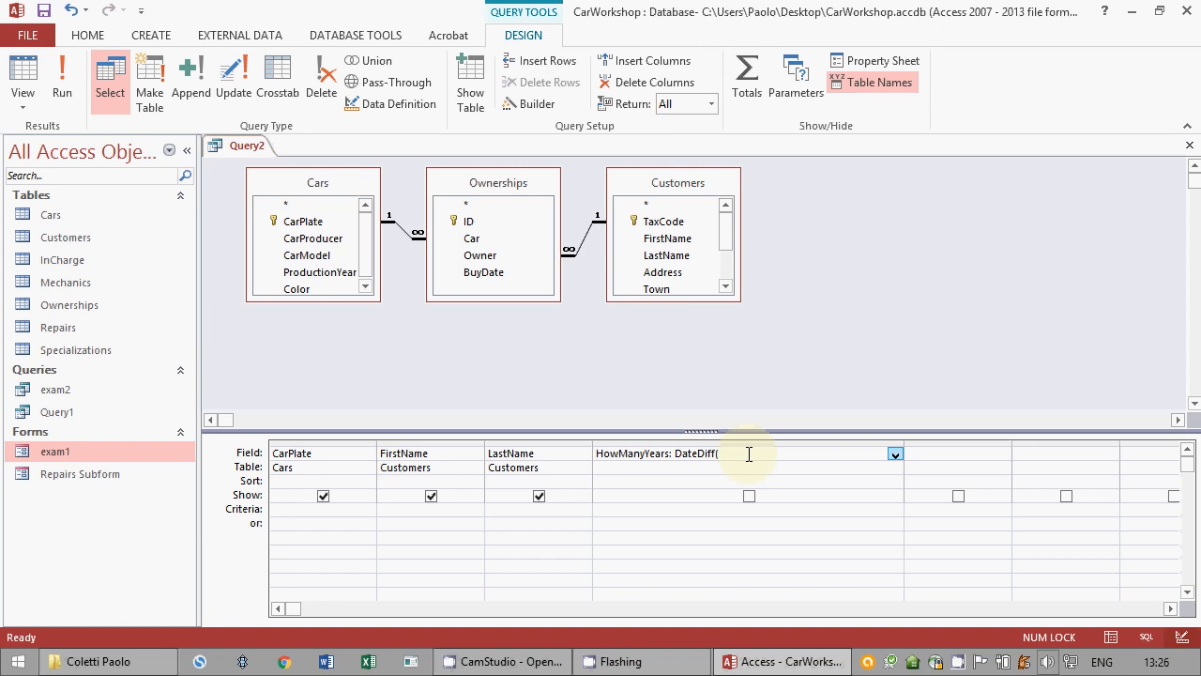
pyautogui.write('Date(),')
pyautogui.write('[BuyDate]')
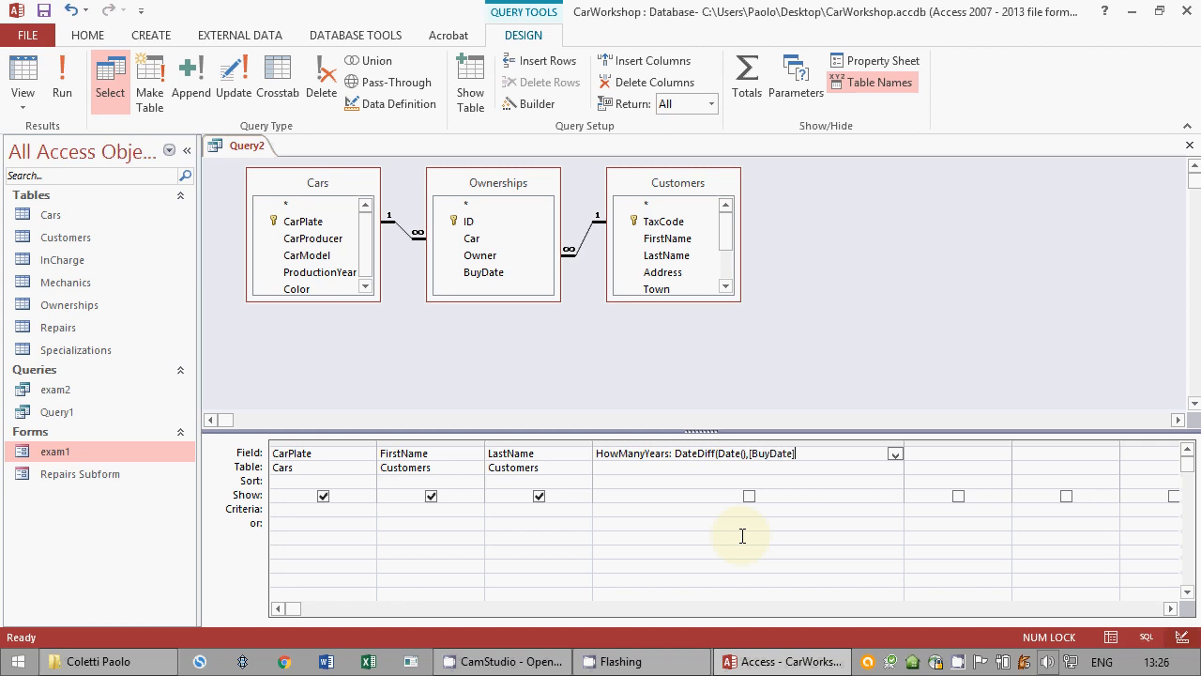
pyautogui.write(',"yyyy"')
pyautogui.click(741, 535)
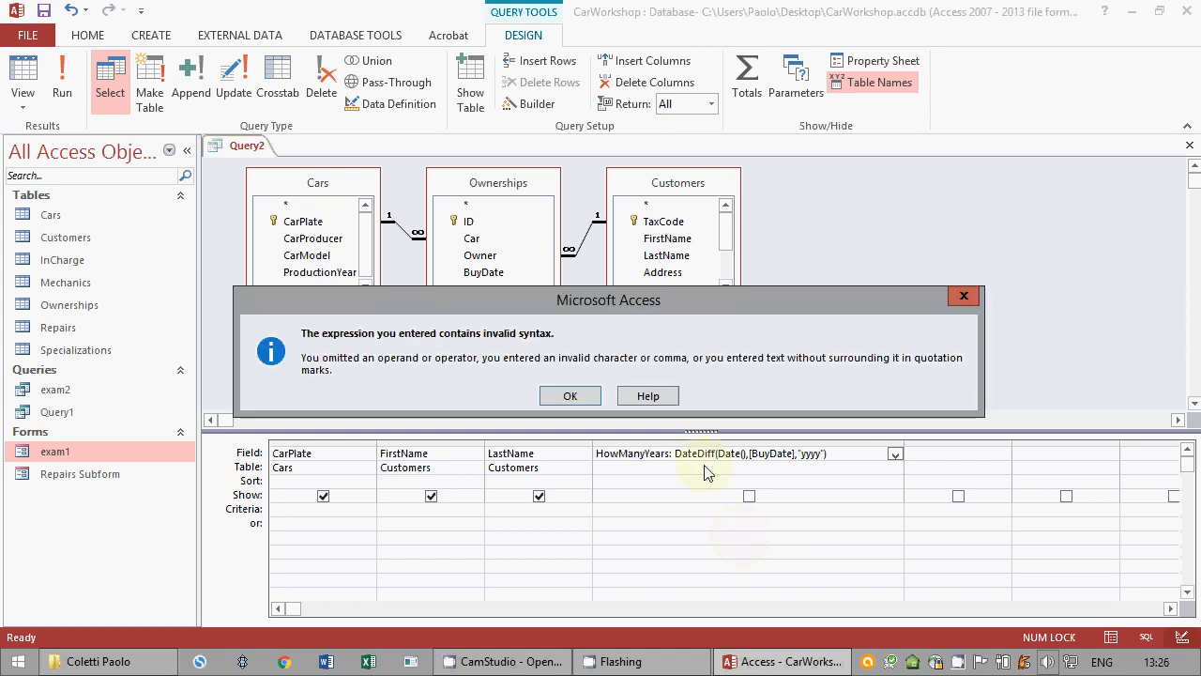
pyautogui.click(572, 398)
# Step: Replace the commas between the DateDiff arguments with semicolons, run the query to check HowManyYears, and return to the design
pyautogui.write(';')
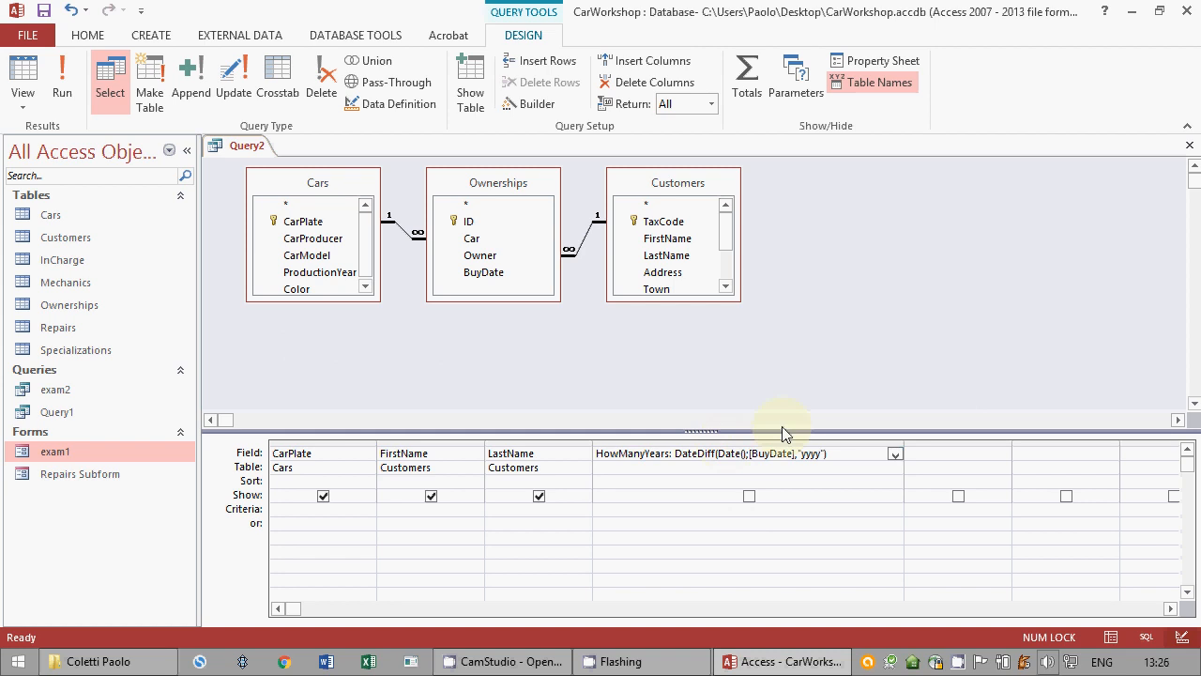
pyautogui.click(797, 455)
pyautogui.press('BackSpace')
pyautogui.write(';')
pyautogui.click(770, 550)
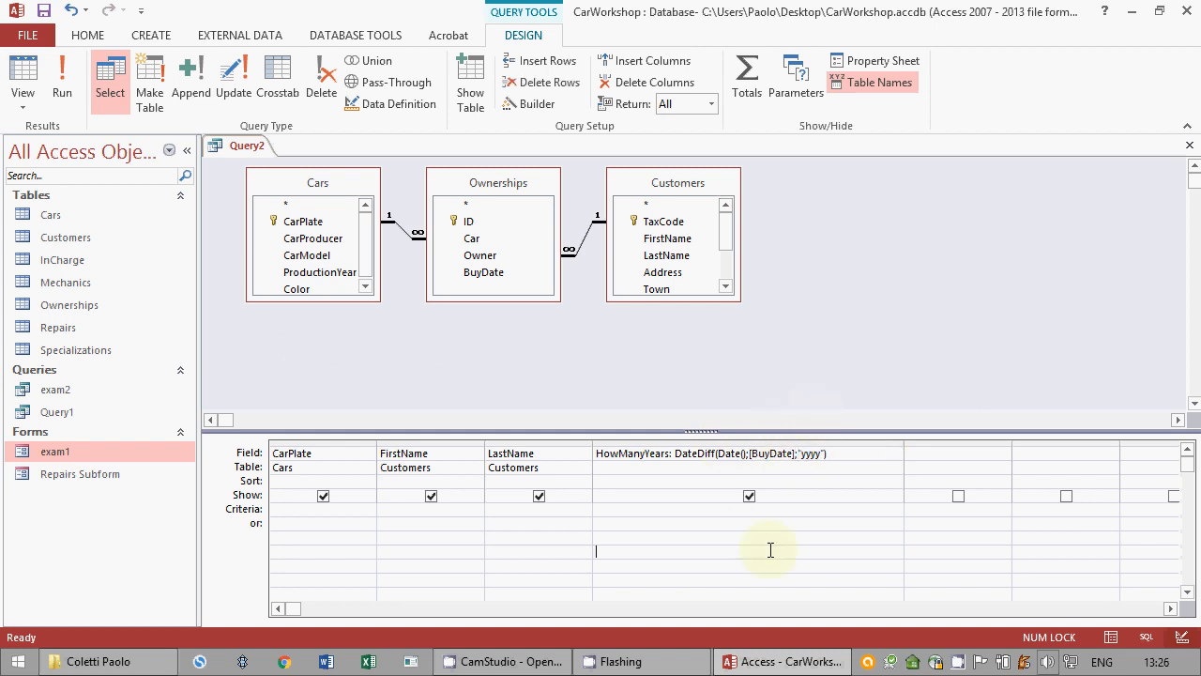
pyautogui.click(60, 82)
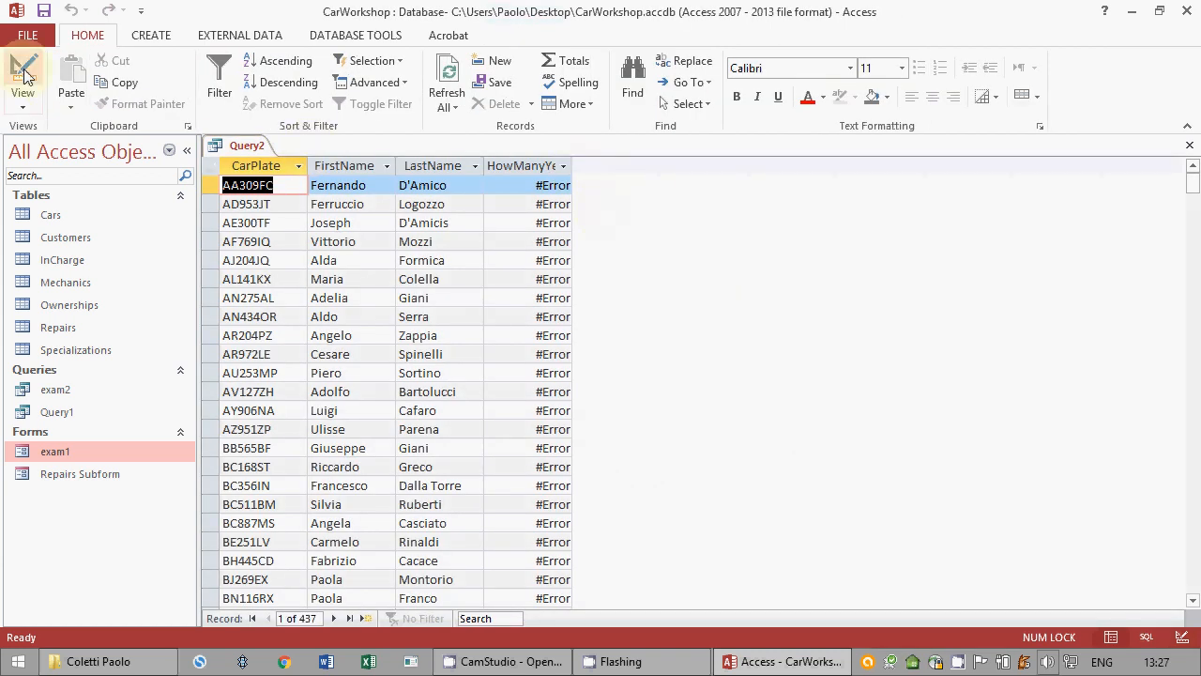
pyautogui.click(22, 82)
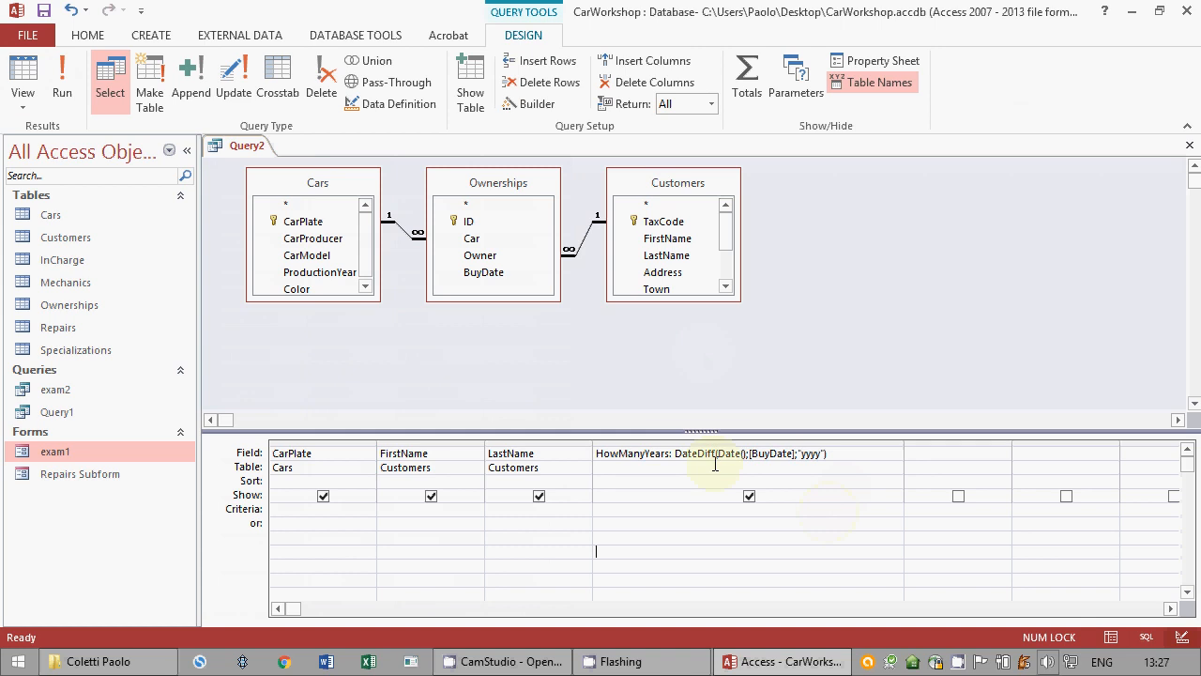
# Step: Look up the argument order of DateDiff among the built-in Date/Time functions in the Expression Builder, and close the builder
pyautogui.click(706, 457)
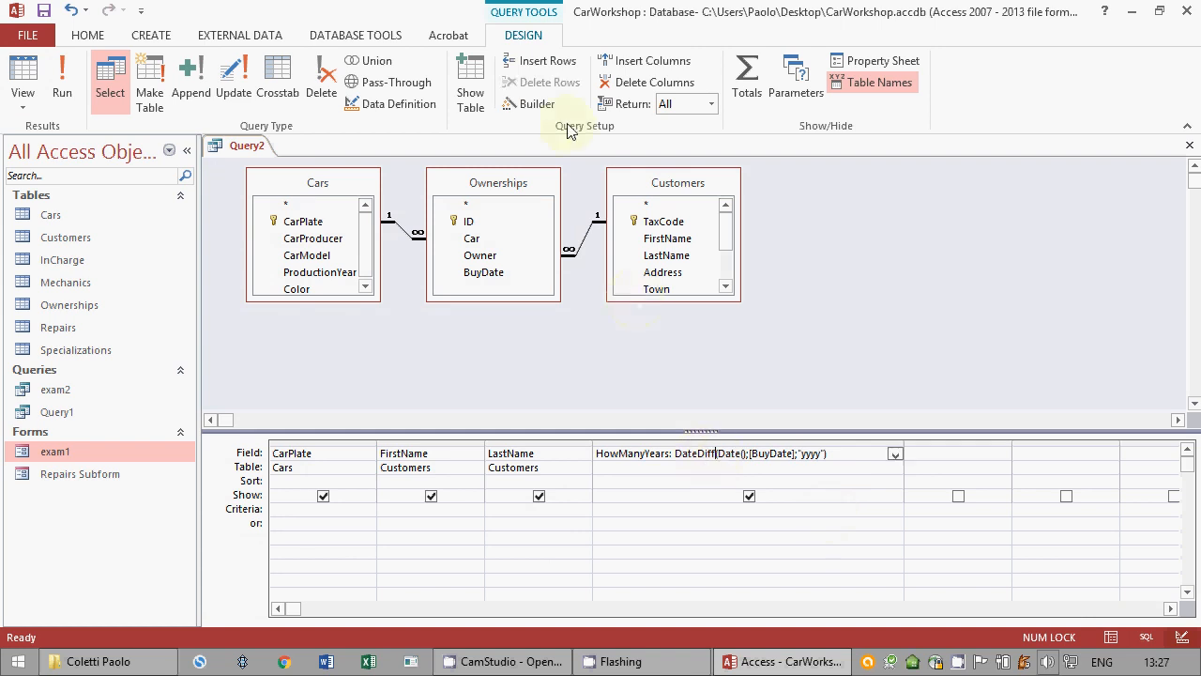
pyautogui.click(537, 104)
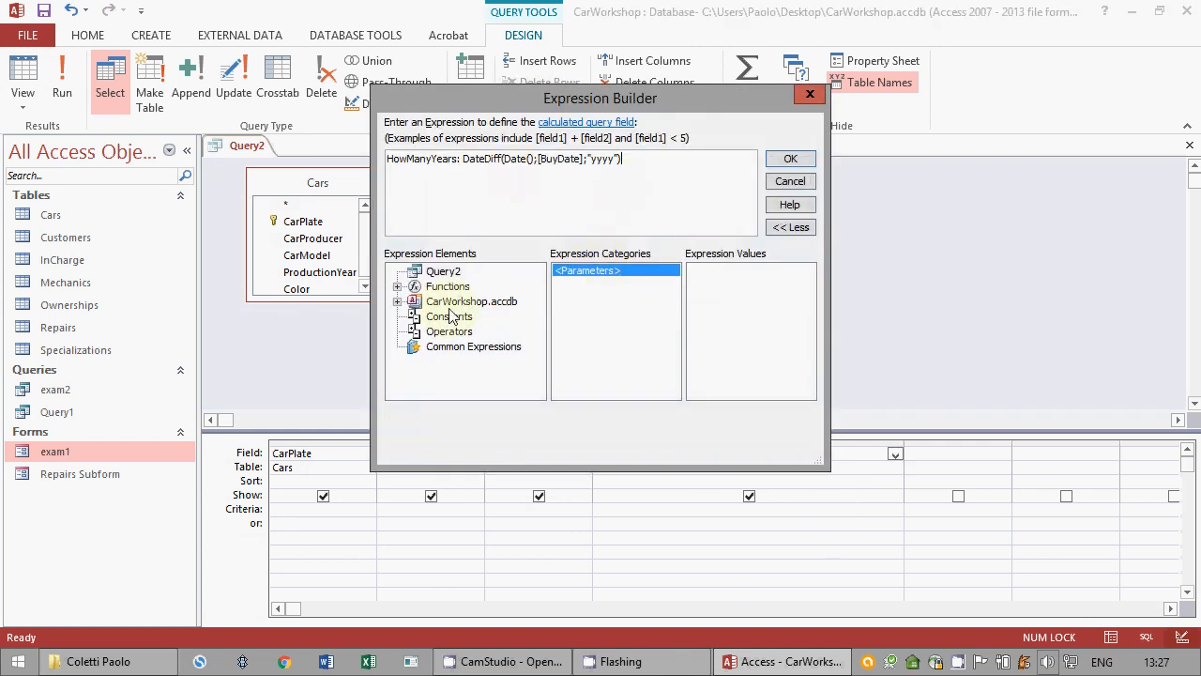
pyautogui.click(397, 286)
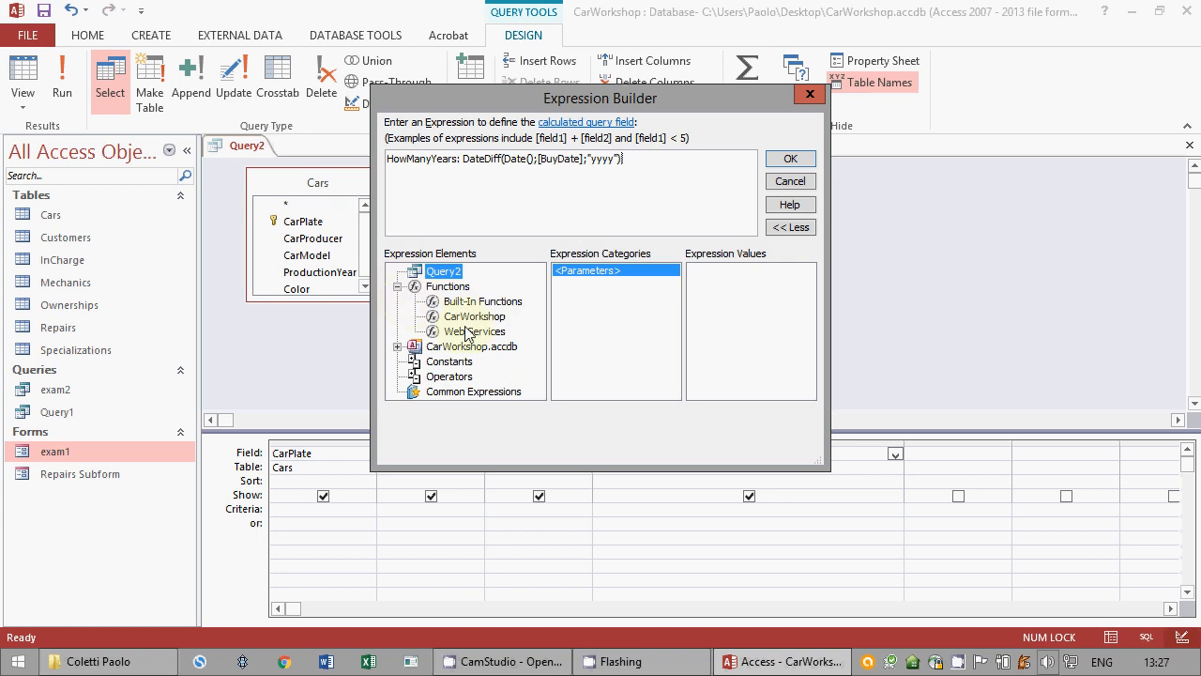
pyautogui.click(479, 302)
pyautogui.click(576, 319)
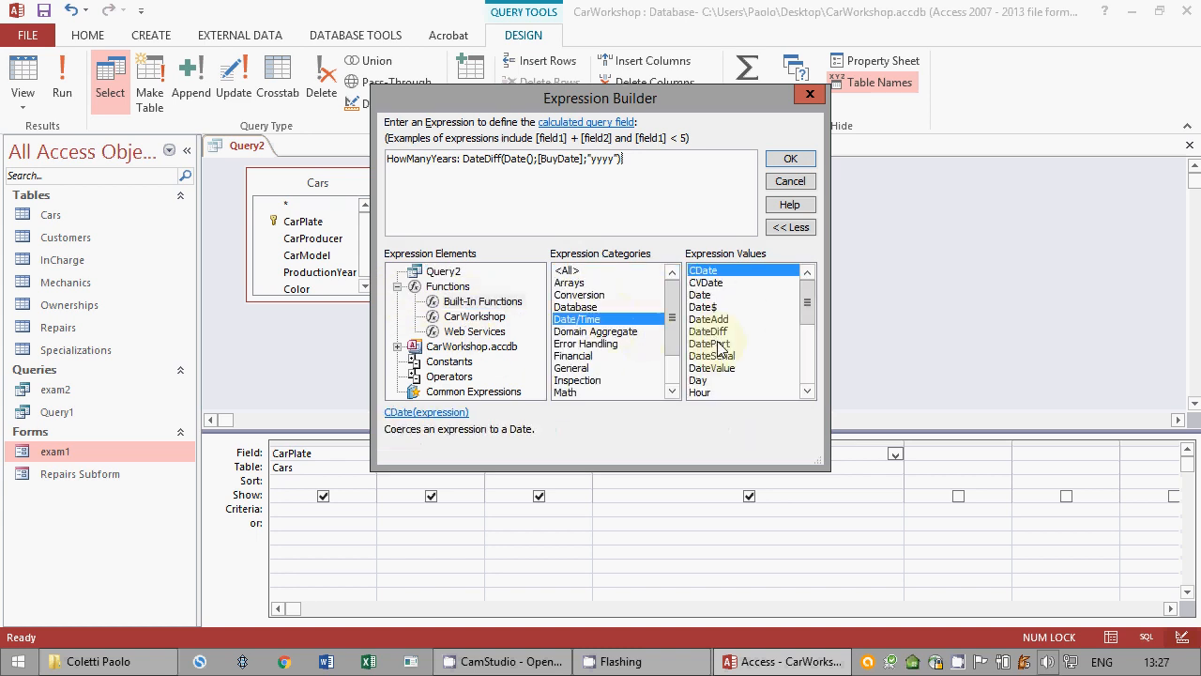
pyautogui.click(718, 332)
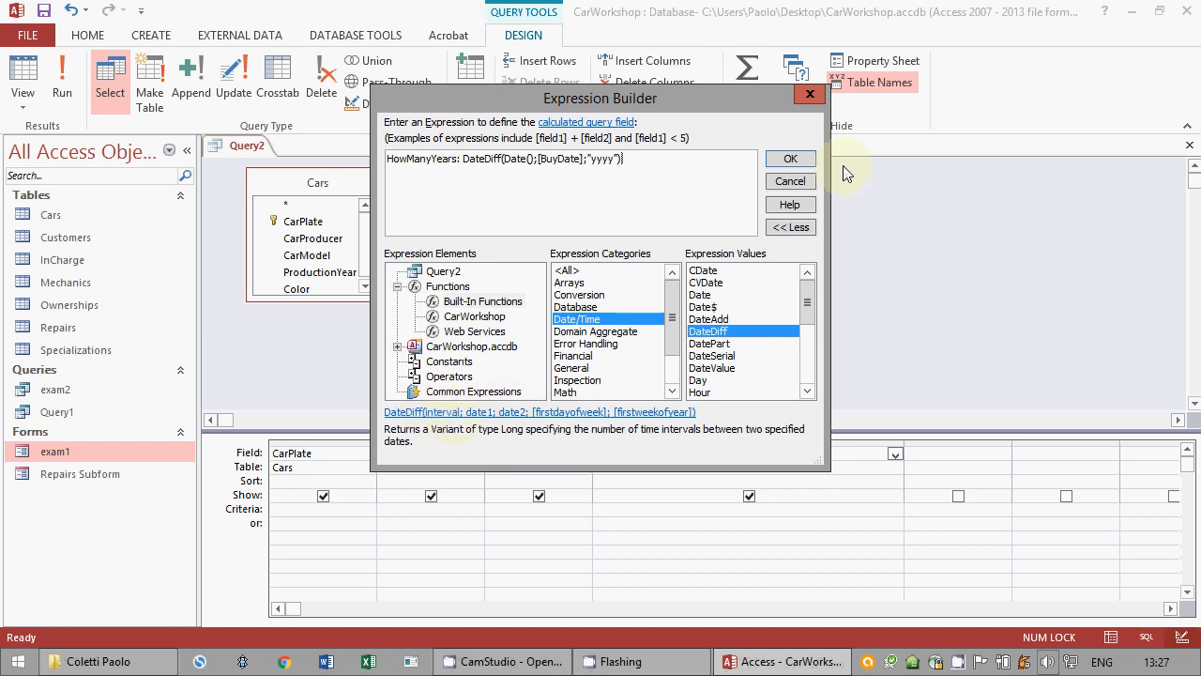
pyautogui.click(807, 95)
# Step: Reorder the arguments of the calculated field so it reads HowManyYears: DateDiff("yyyy";[BuyDate];Date())
pyautogui.click(717, 454)
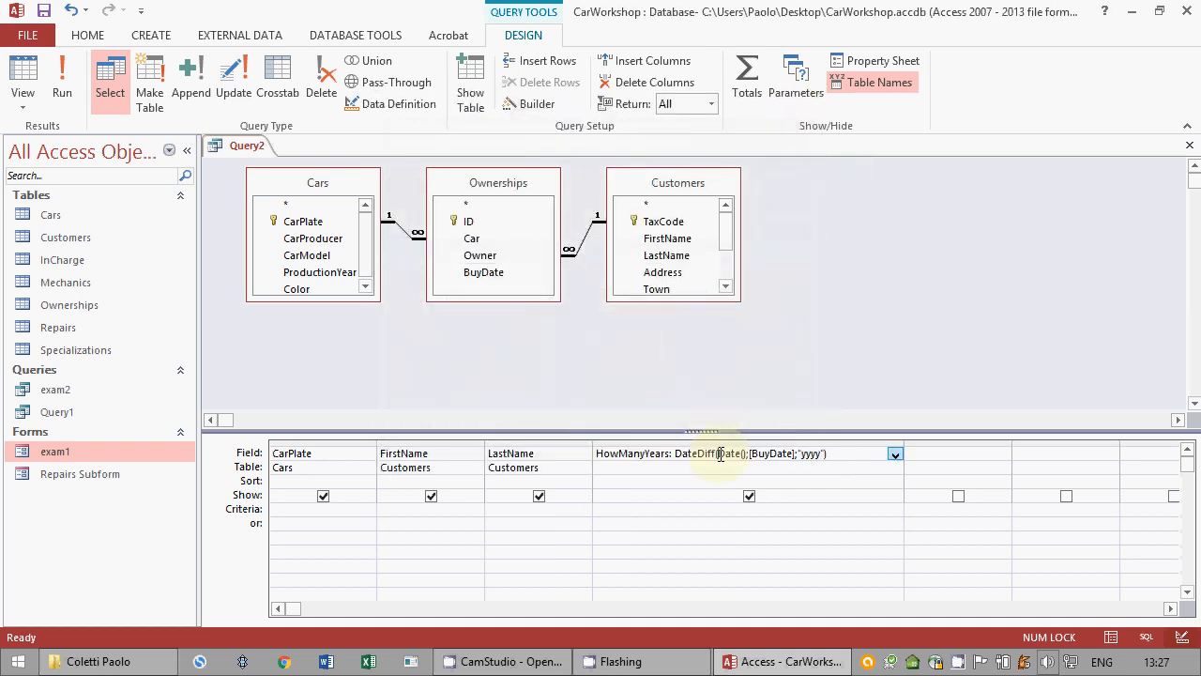
pyautogui.write('"yyyy"')
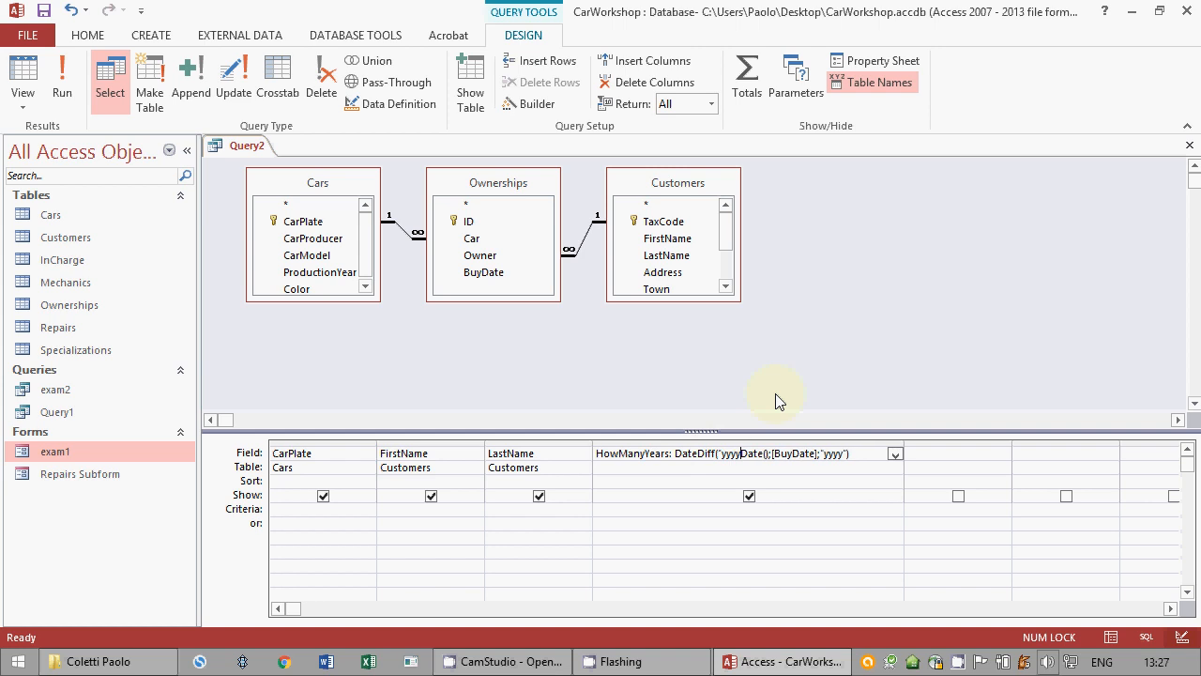
pyautogui.write(';')
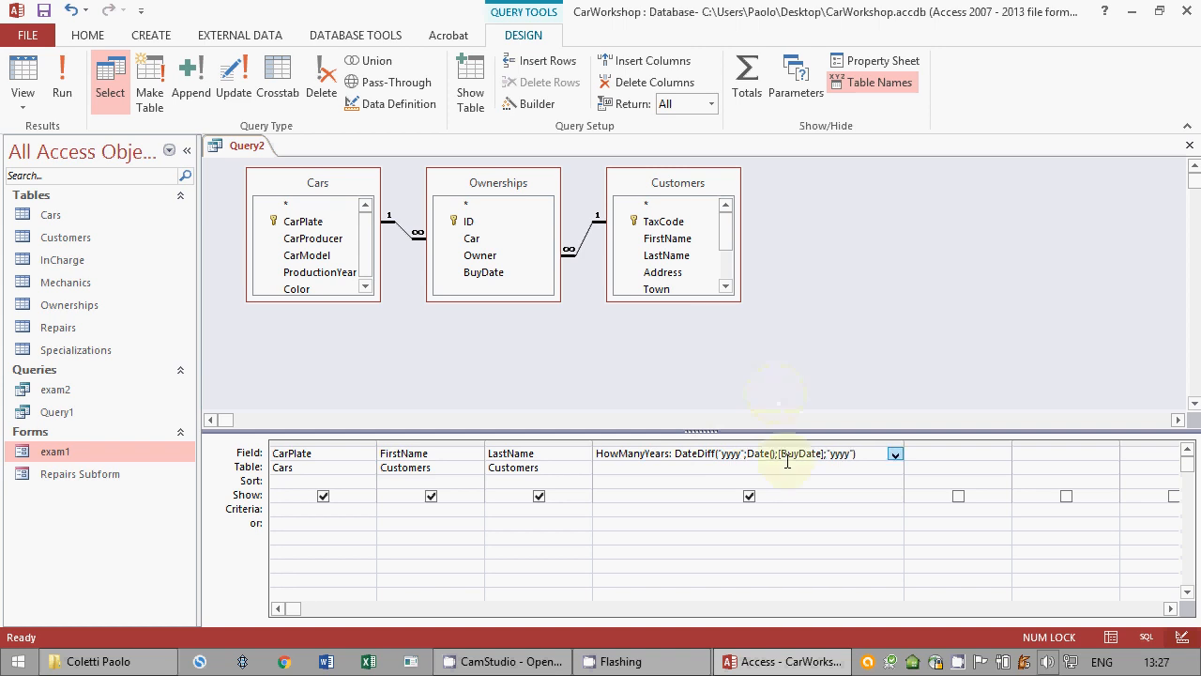
pyautogui.moveTo(824, 454); pyautogui.dragTo(856, 454)
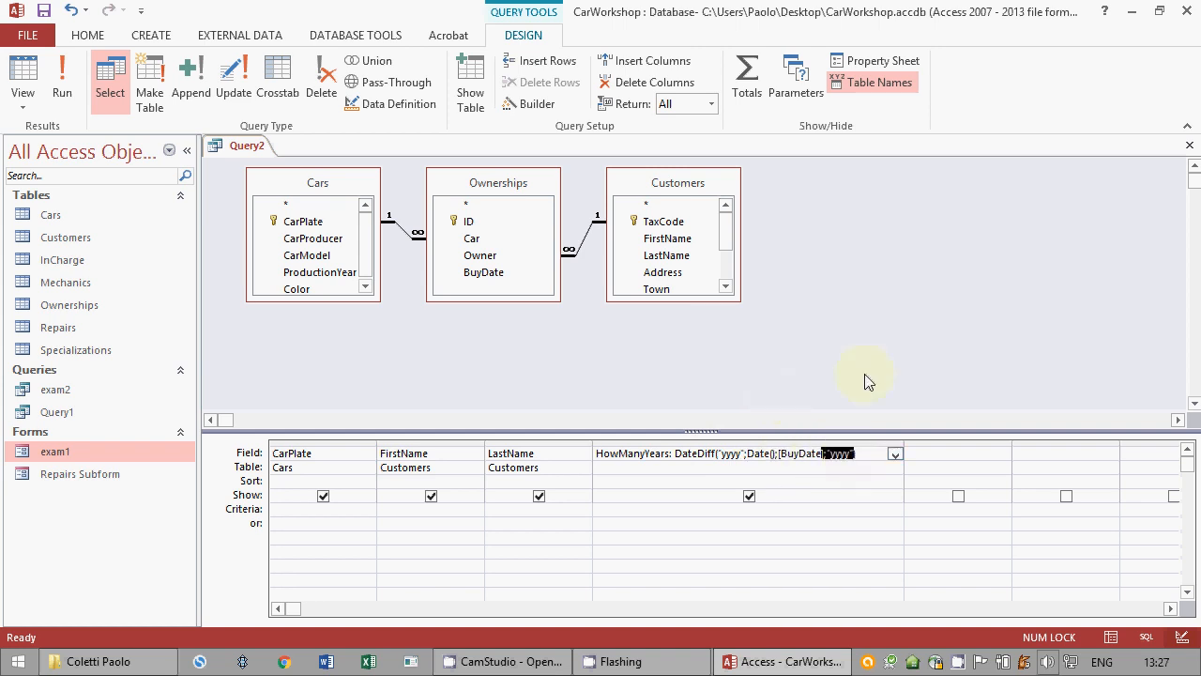
pyautogui.press('BackSpace')
pyautogui.write('])')
pyautogui.hotkey('ctrl', 'shift', 'Left')
pyautogui.press('BackSpace')
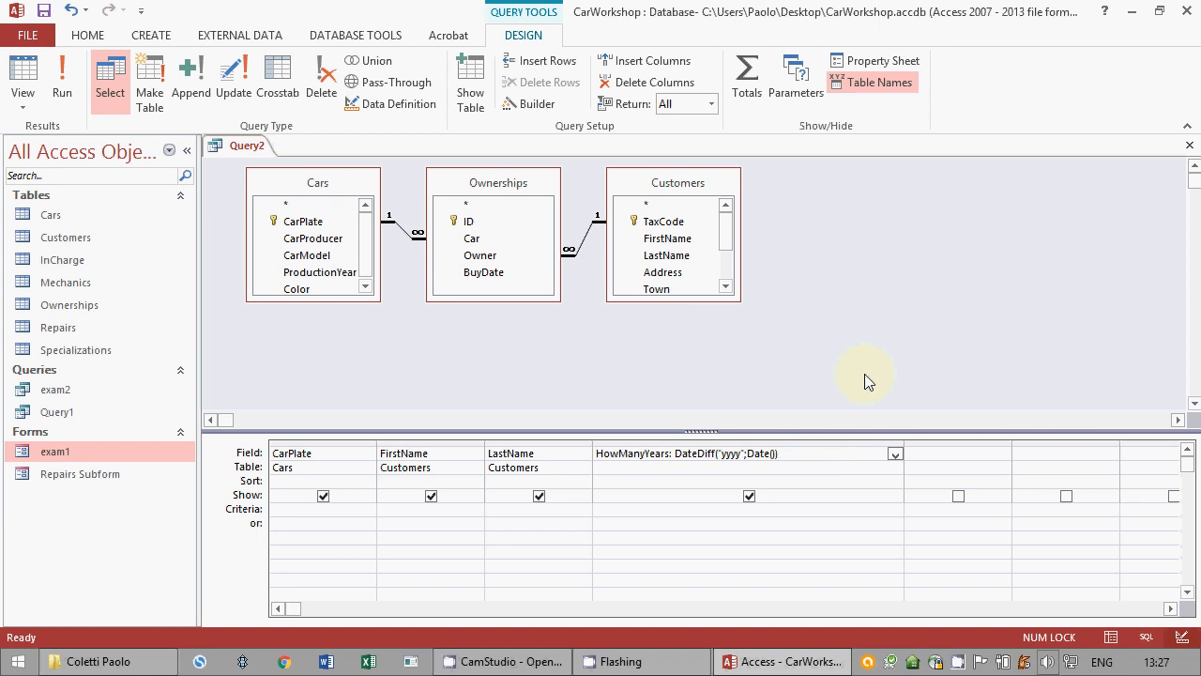
pyautogui.hotkey('ctrl', 'z')
pyautogui.click(704, 563)
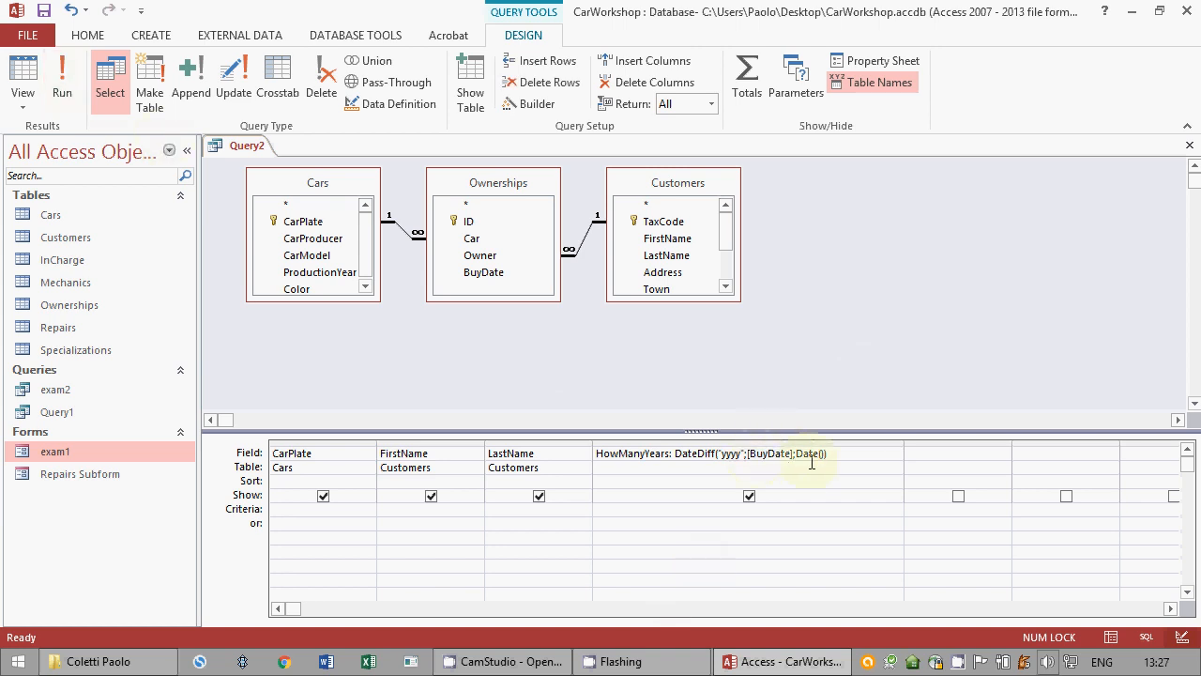
# Step: Run the query to check the HowManyYears values, return to the design, and save the query as exam3
pyautogui.click(62, 84)
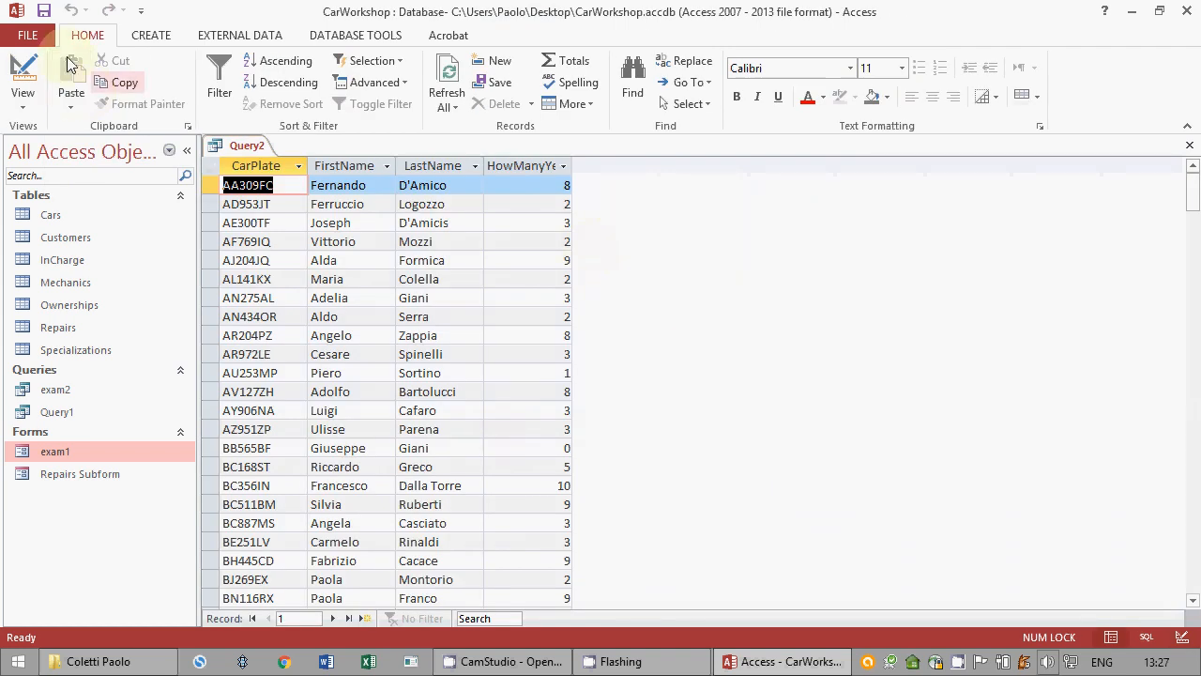
pyautogui.click(22, 79)
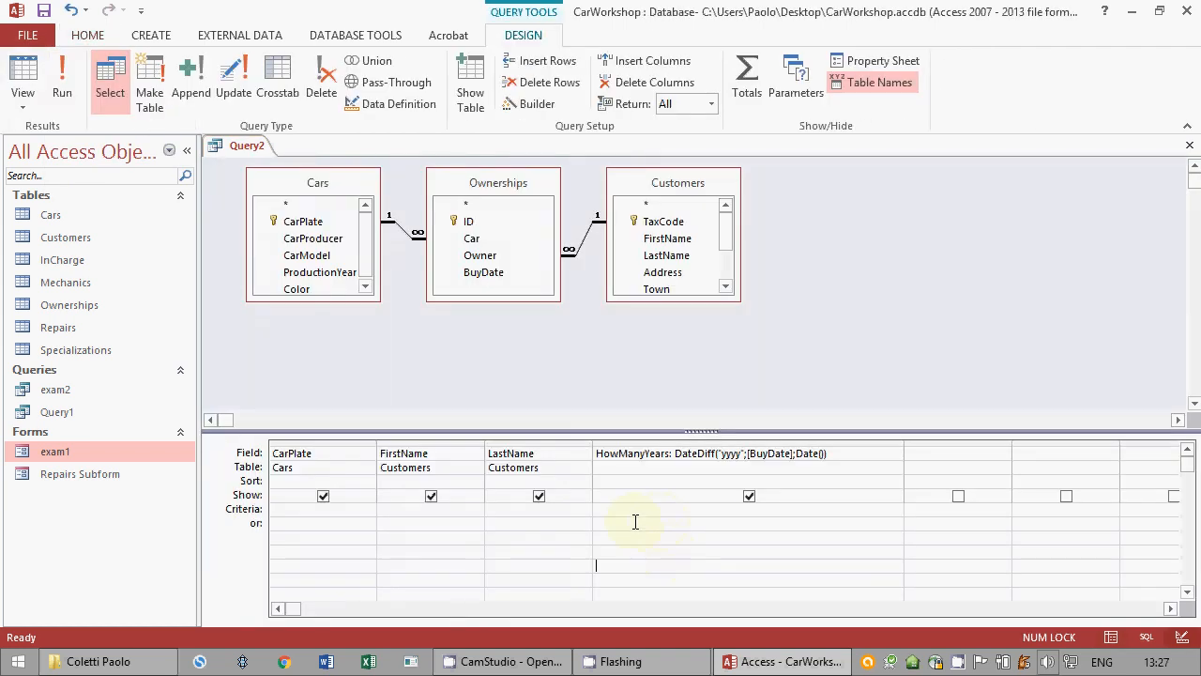
pyautogui.click(43, 11)
pyautogui.write('exam3')
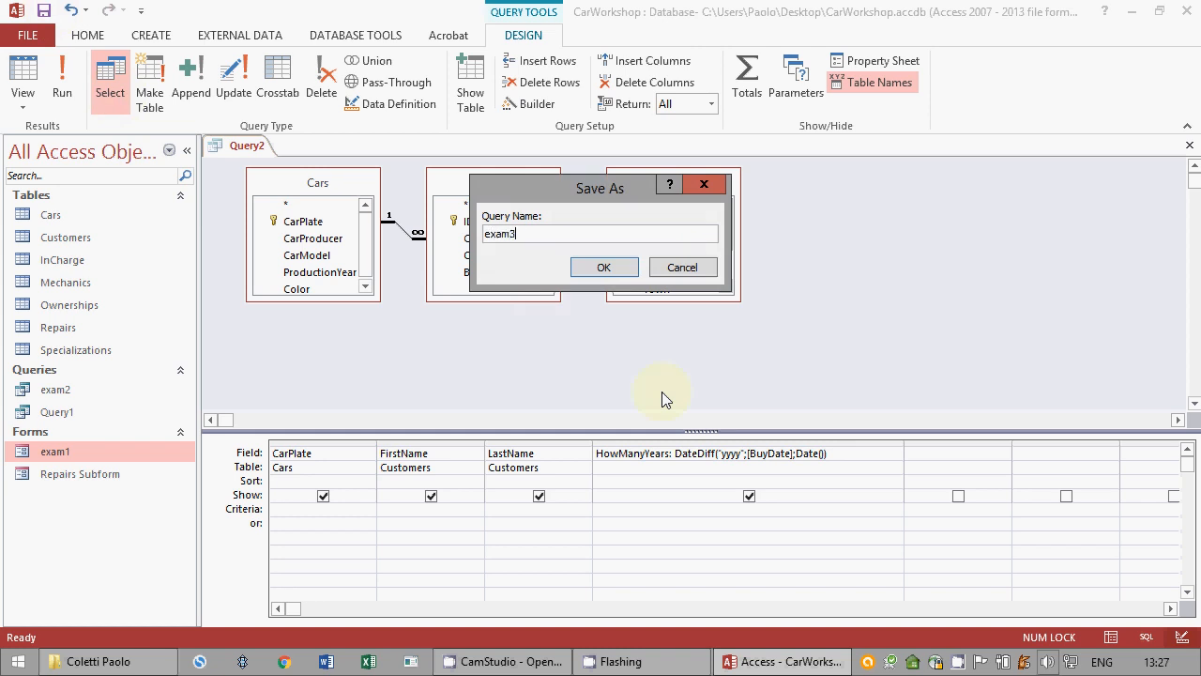
pyautogui.press('Return')
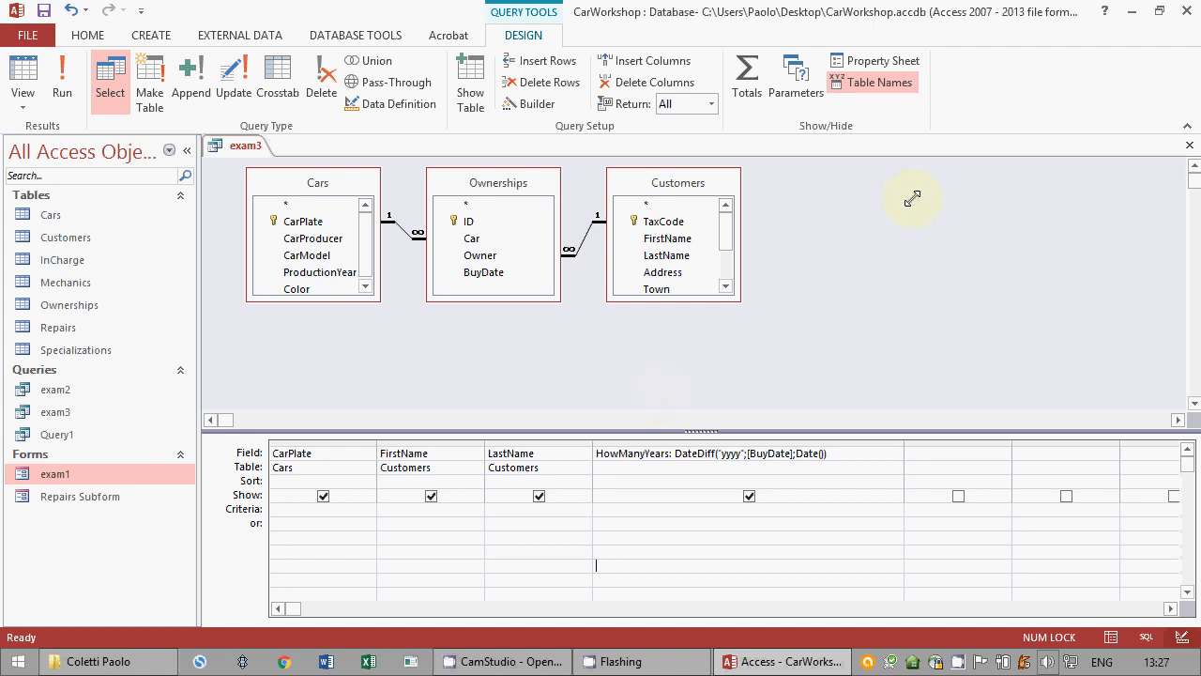
# Step: Close the exam3 query
pyautogui.click(1190, 145)
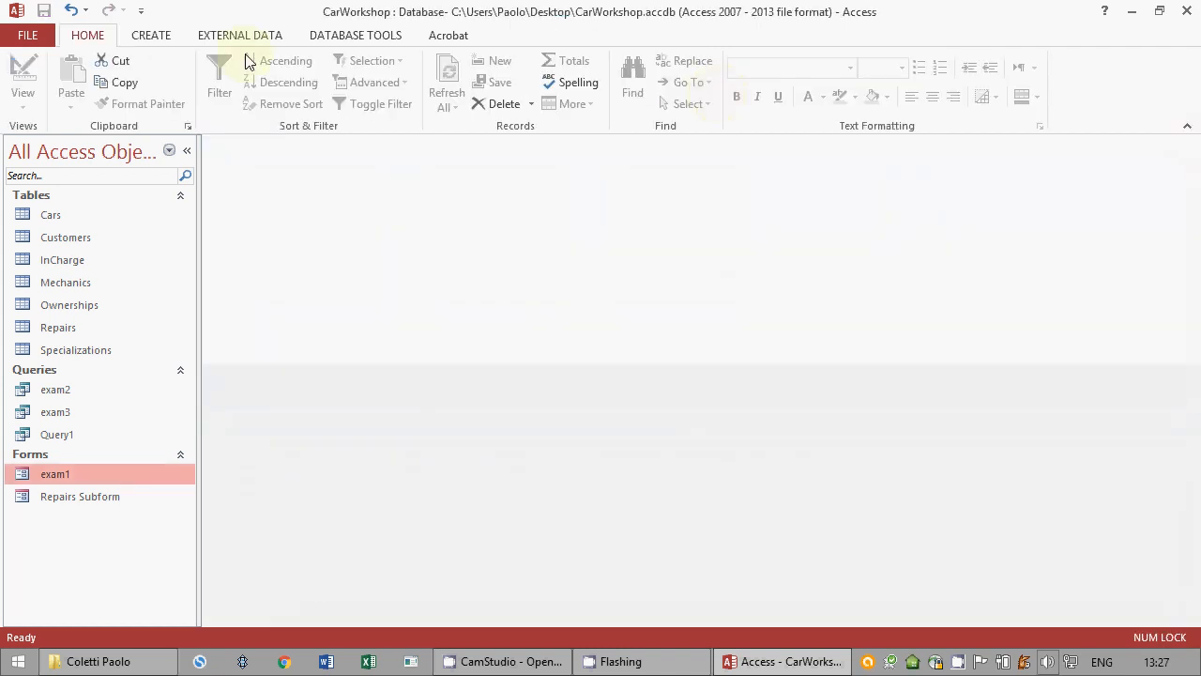
pyautogui.click(158, 36)
pyautogui.click(257, 88)
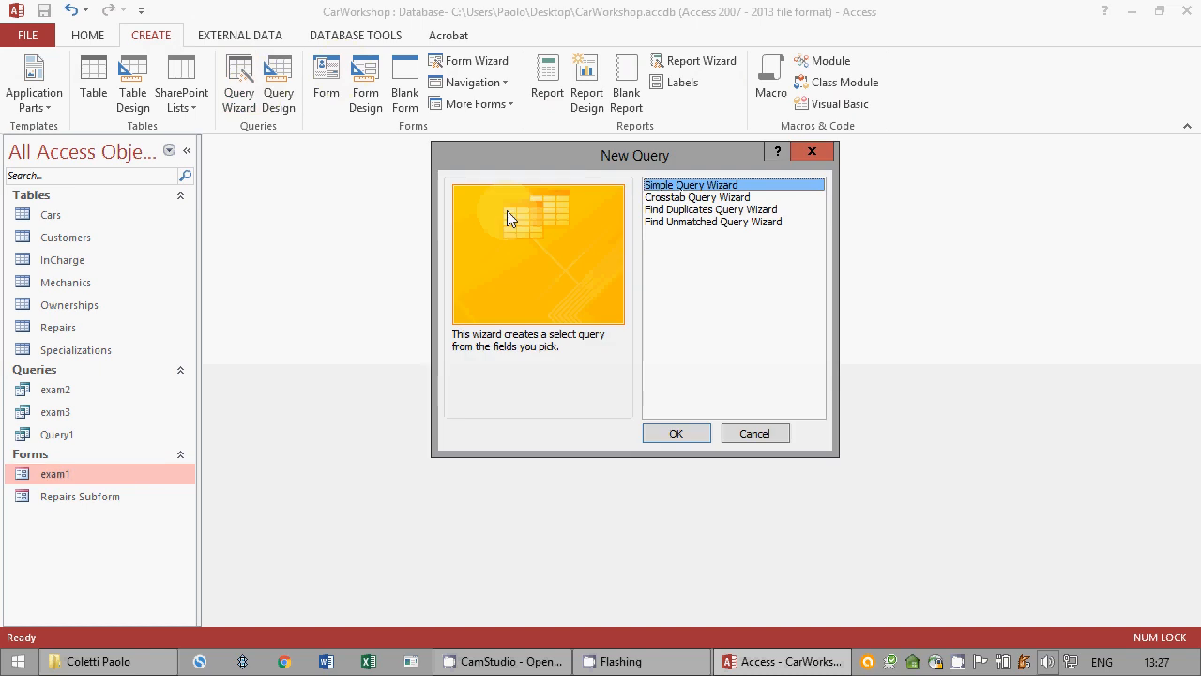
pyautogui.click(739, 224)
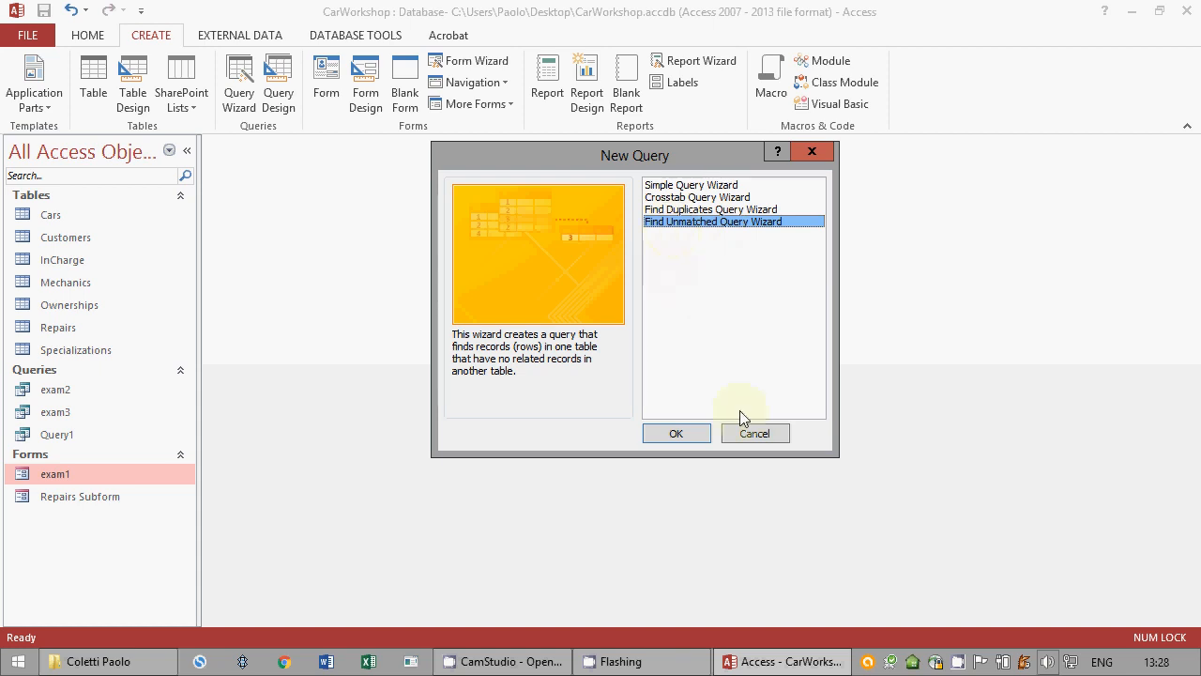
pyautogui.click(755, 434)
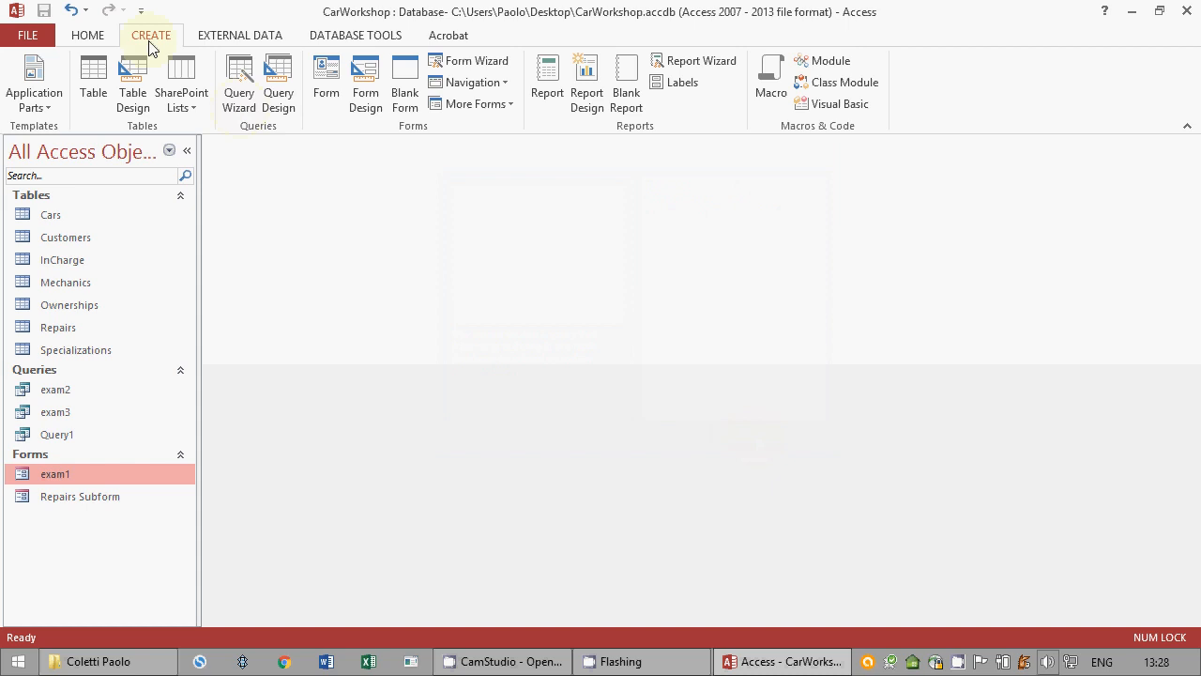
# Step: Create a new design query with the Cars, Ownerships and Customers tables, and remove Cars from it
pyautogui.click(281, 89)
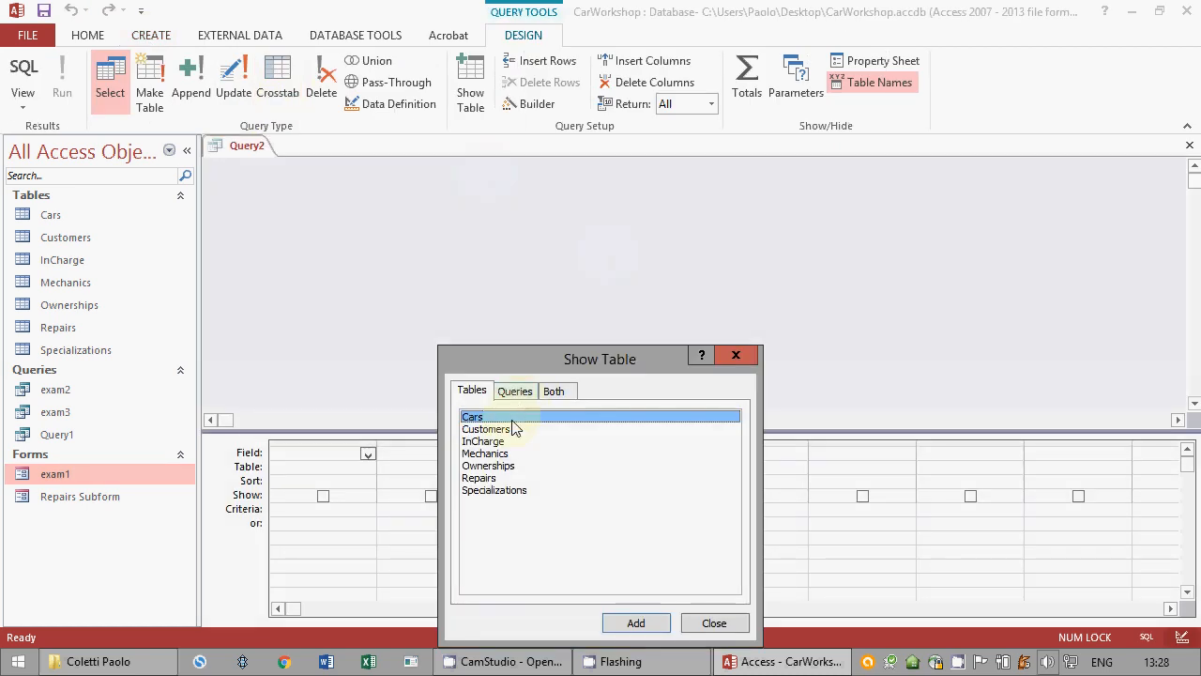
pyautogui.doubleClick(514, 422)
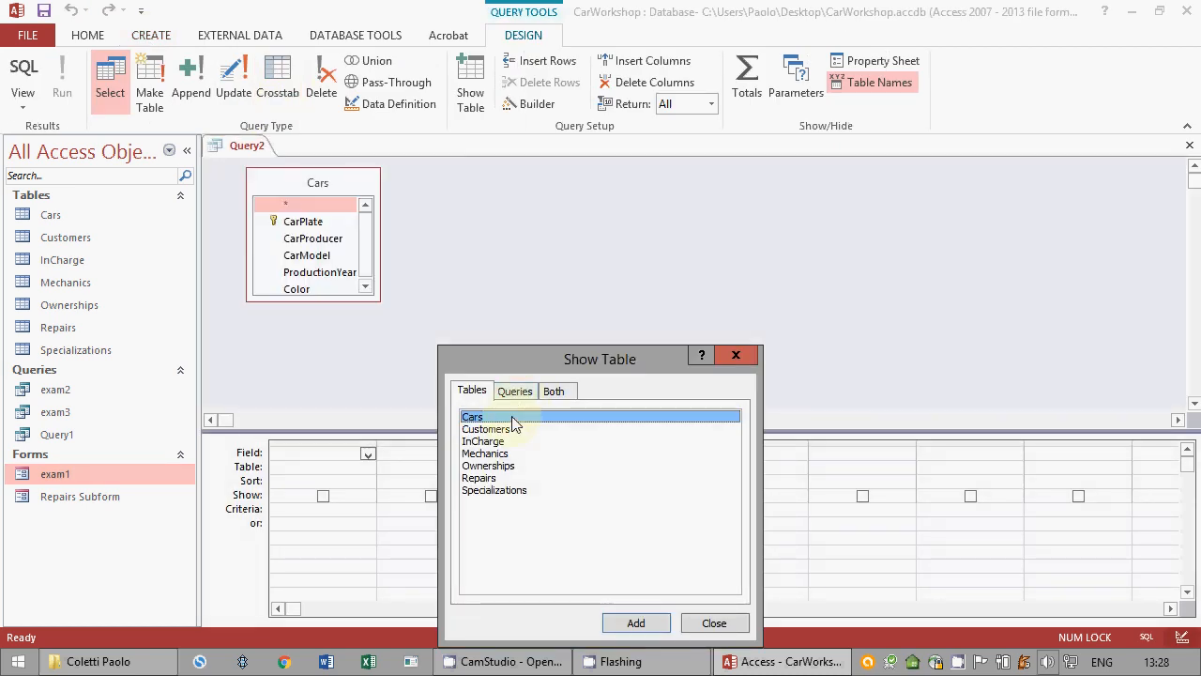
pyautogui.click(507, 469)
pyautogui.doubleClick(506, 467)
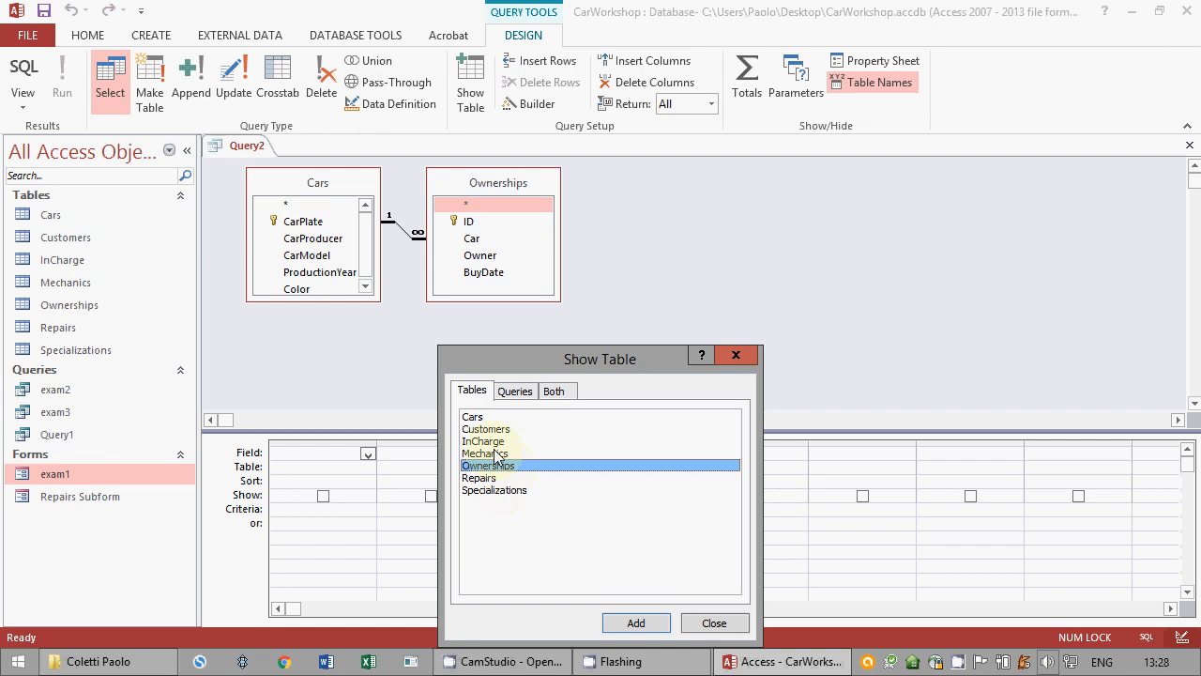
pyautogui.doubleClick(498, 430)
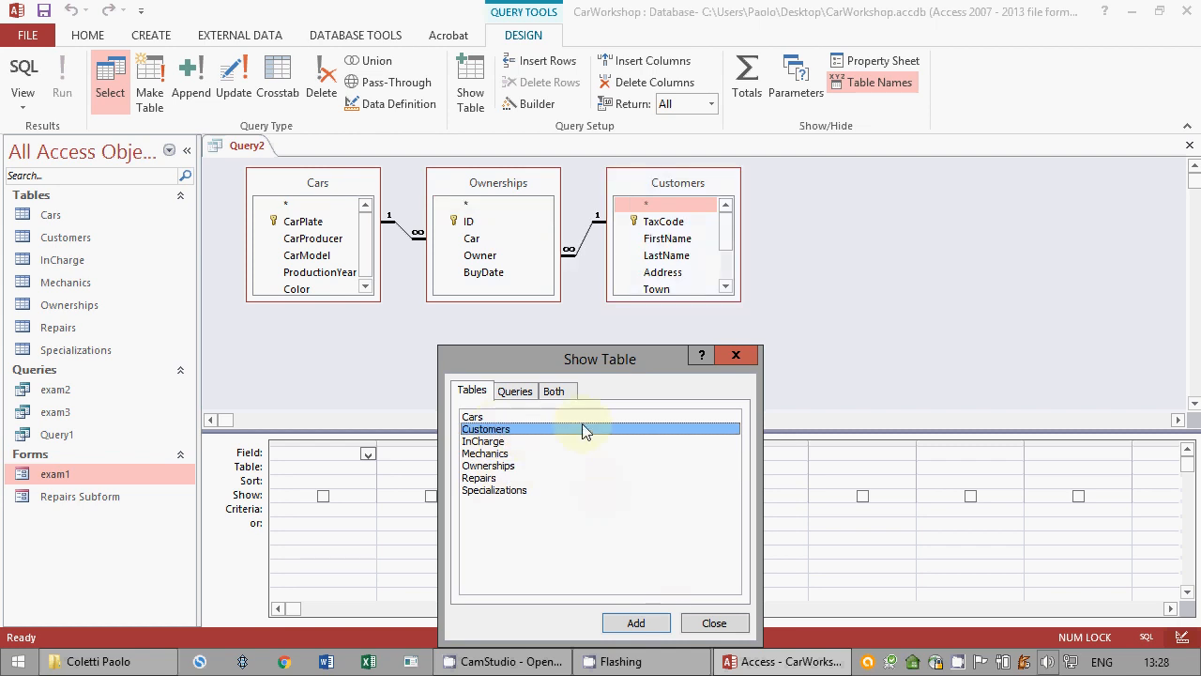
pyautogui.click(714, 623)
pyautogui.press('Delete')
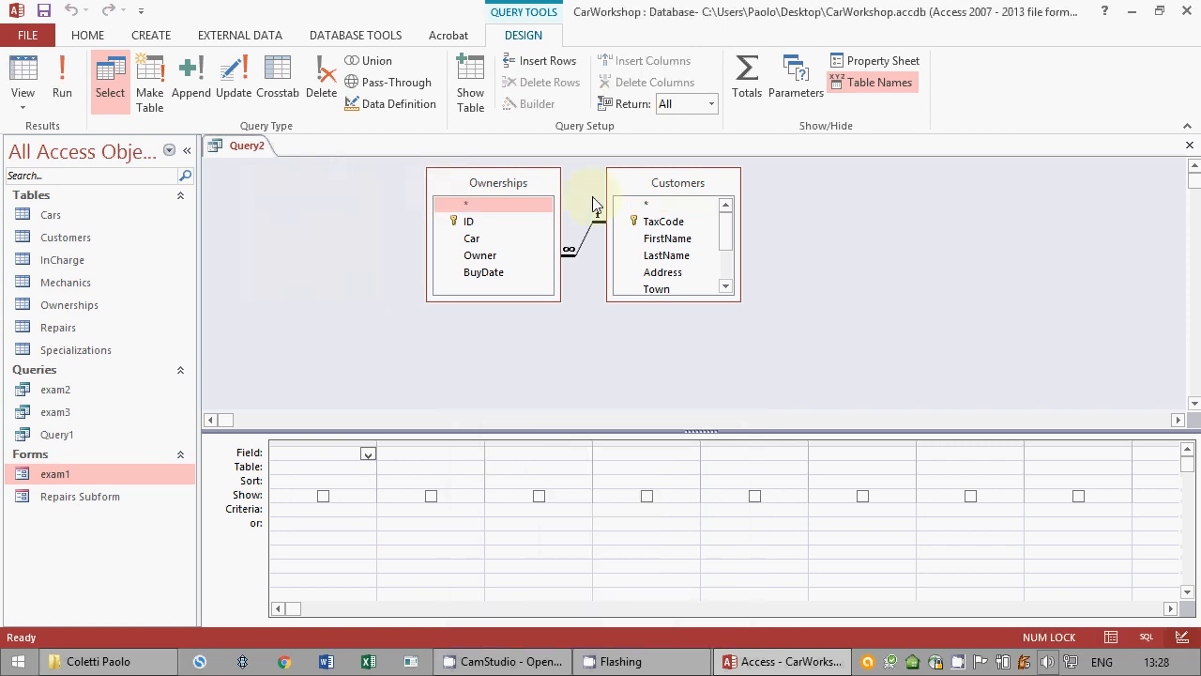
# Step: Move Customers away from Ownerships and set their join to include all records from Customers and only matching Ownerships records
pyautogui.moveTo(643, 194); pyautogui.dragTo(705, 208)
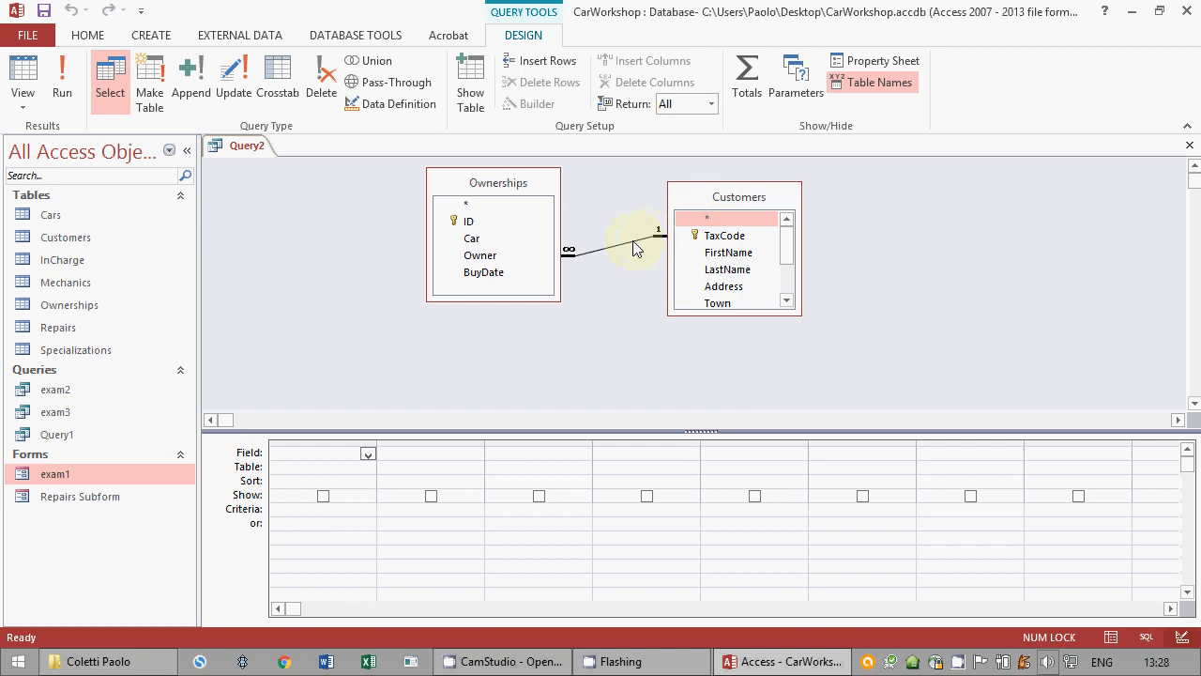
pyautogui.doubleClick(635, 248)
pyautogui.moveTo(604, 152); pyautogui.dragTo(700, 352)
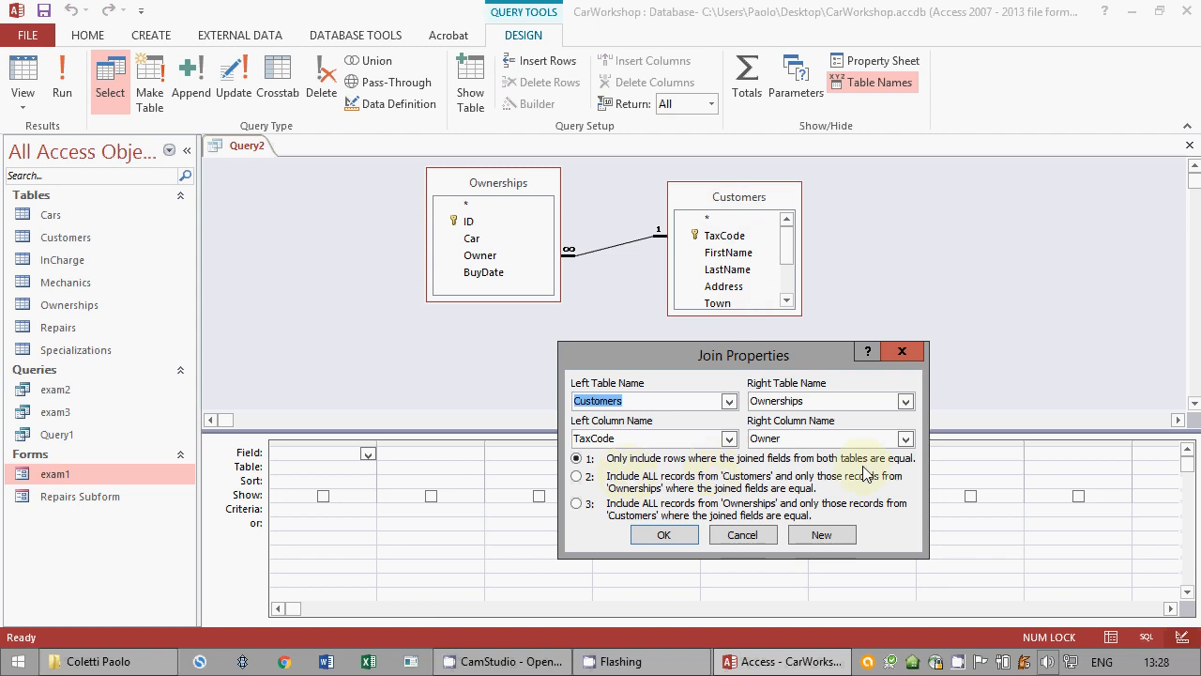
pyautogui.click(641, 481)
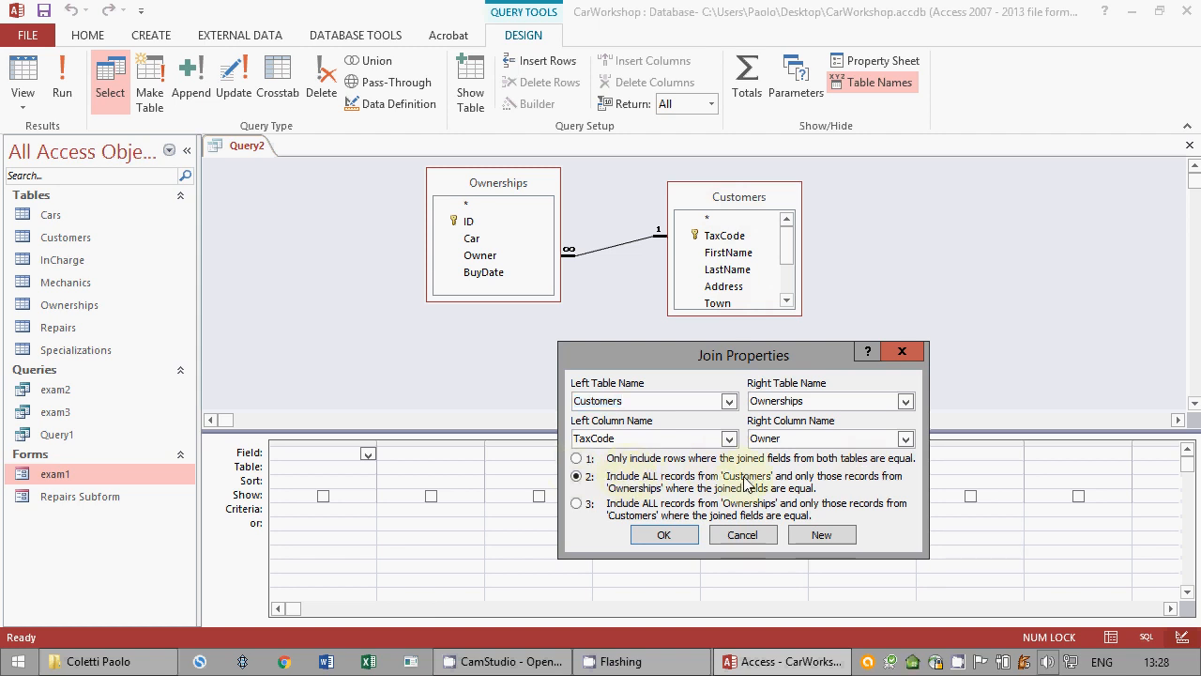
pyautogui.click(690, 535)
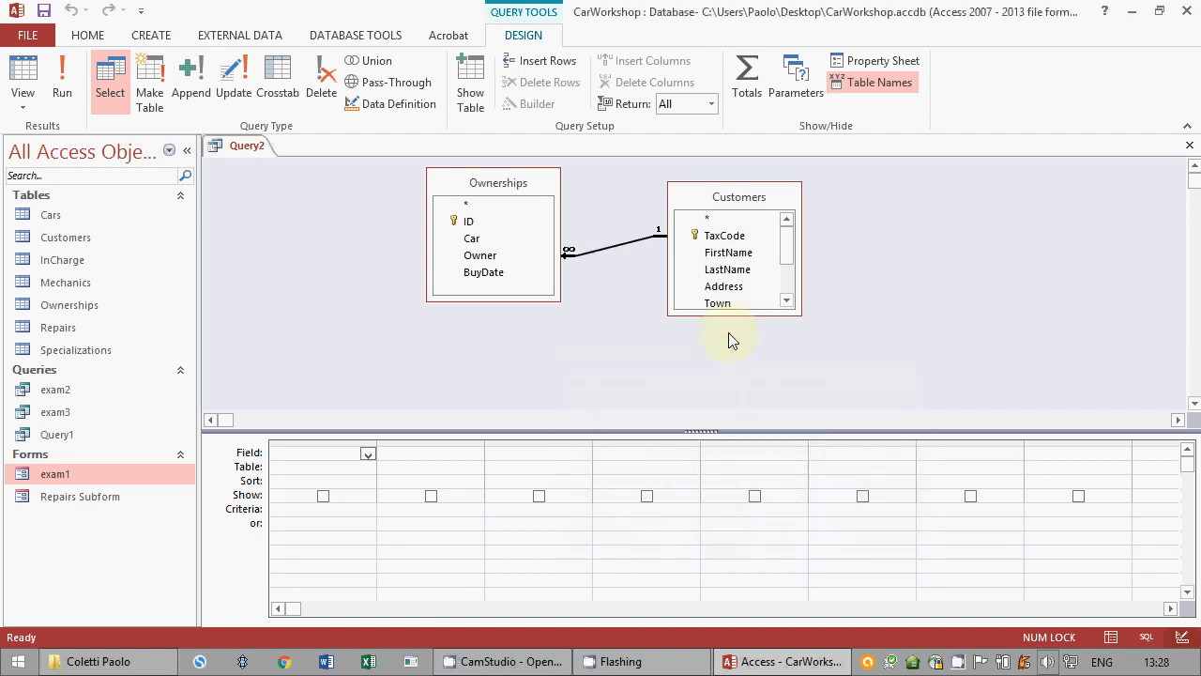
pyautogui.click(561, 306)
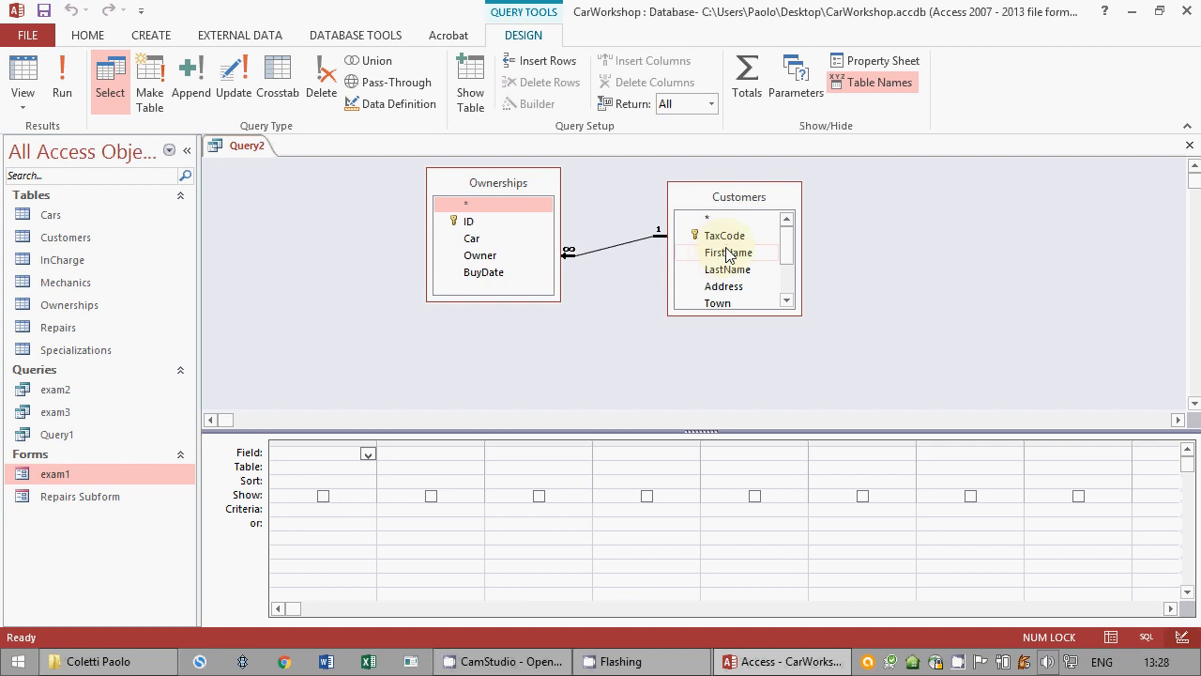
# Step: Add the TaxCode, FirstName and LastName fields of Customers to the query grid
pyautogui.moveTo(723, 236); pyautogui.dragTo(314, 454)
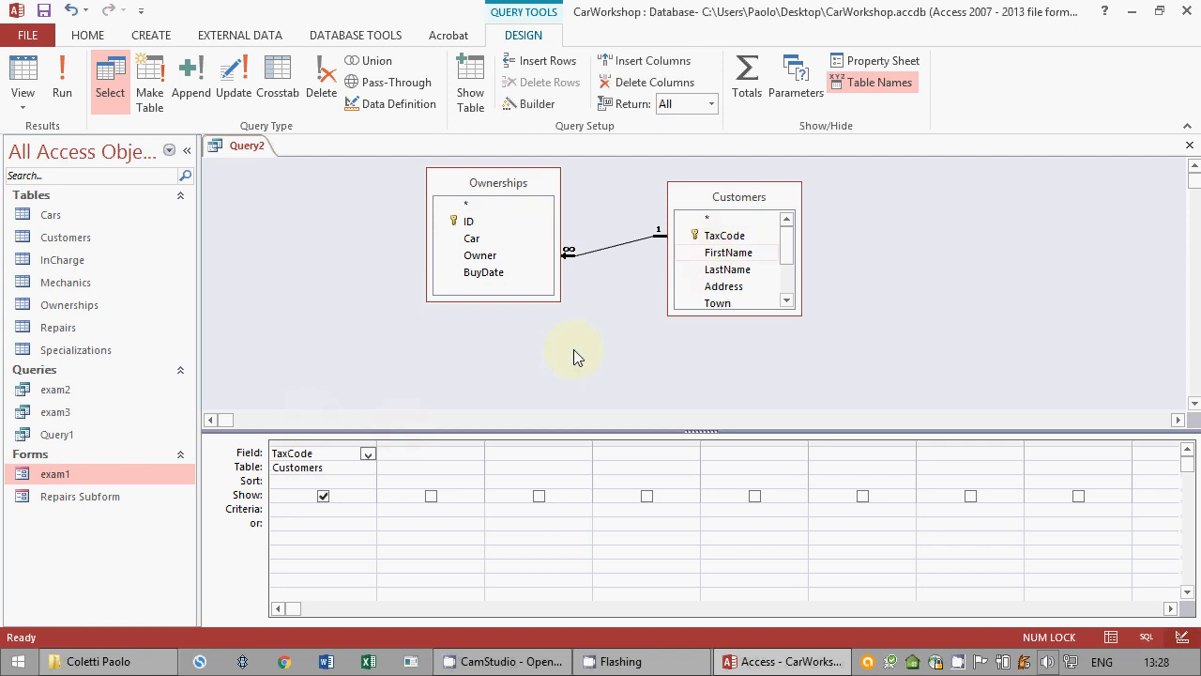
pyautogui.moveTo(729, 252); pyautogui.dragTo(397, 452)
pyautogui.moveTo(728, 269); pyautogui.dragTo(531, 457)
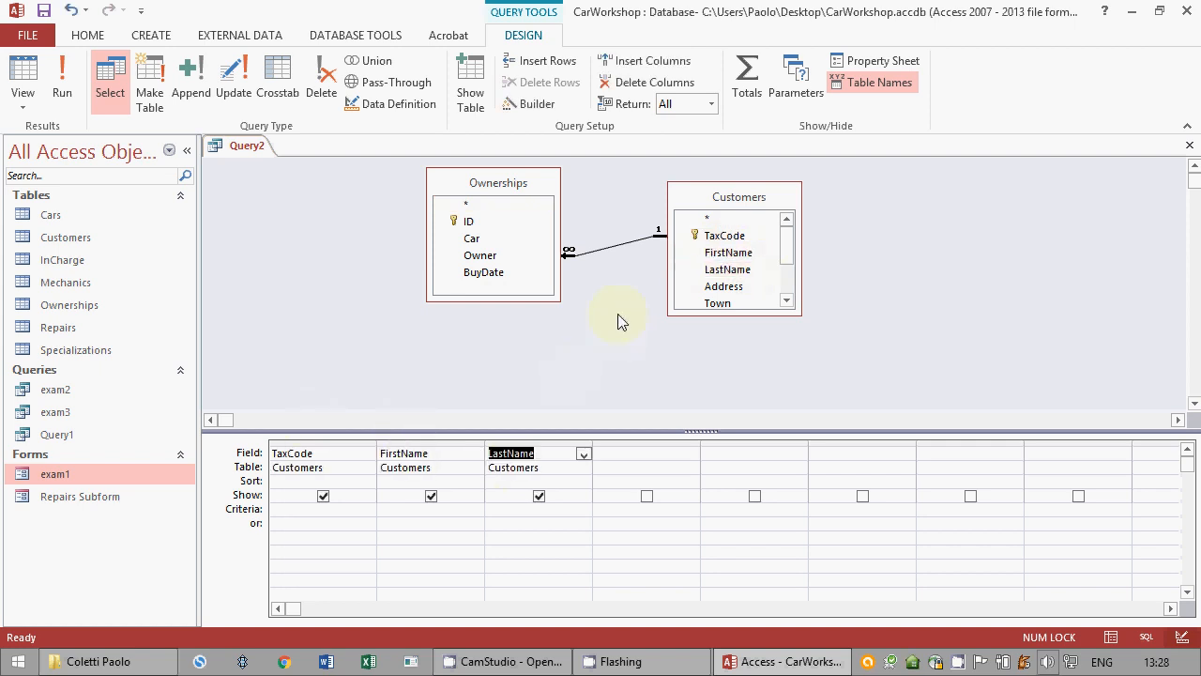
# Step: Add the ID field of Ownerships to the grid with the criterion Is Null
pyautogui.click(503, 257)
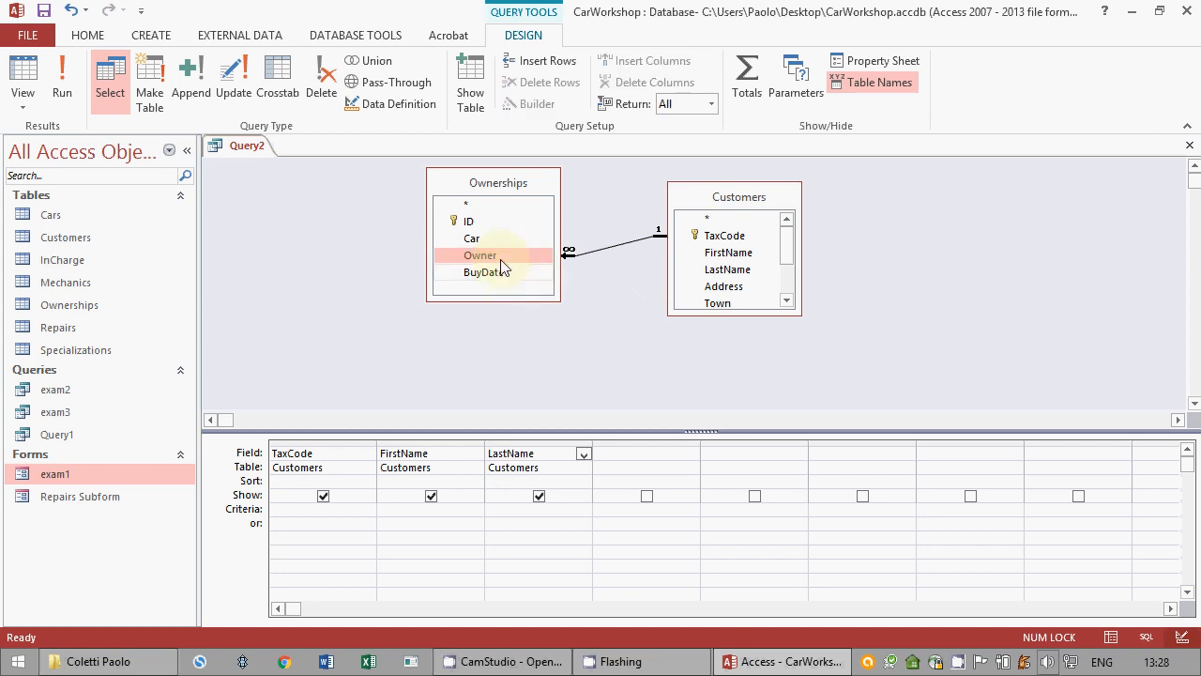
pyautogui.moveTo(457, 219); pyautogui.dragTo(624, 464)
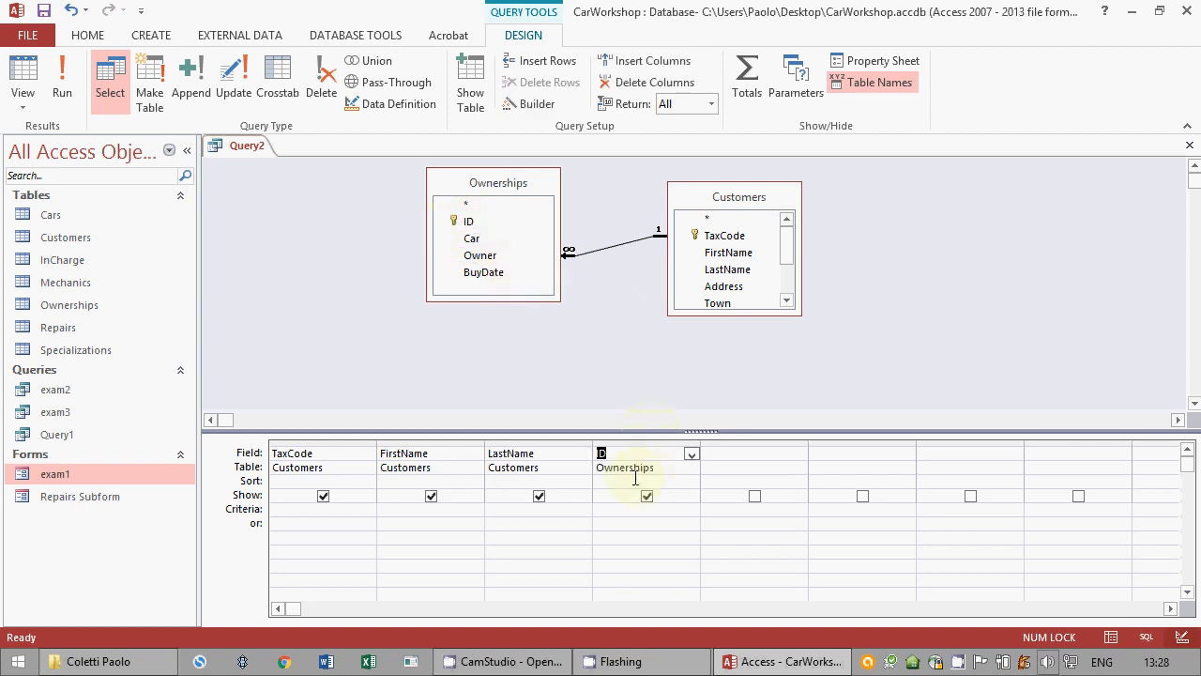
pyautogui.click(625, 509)
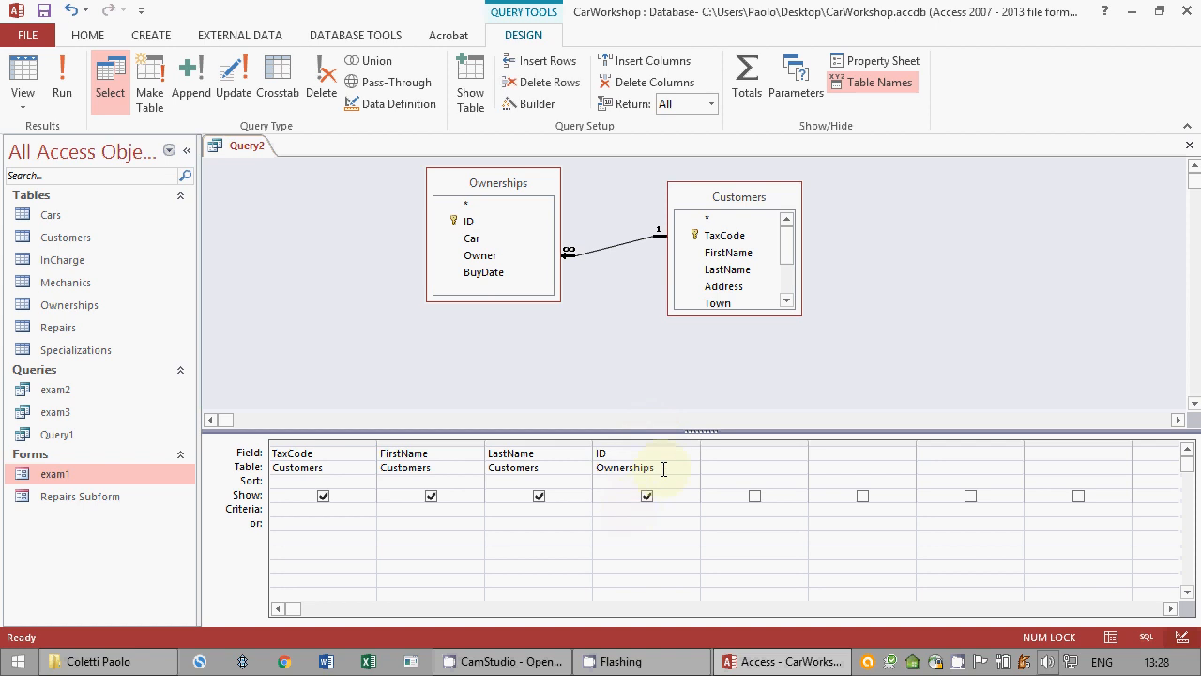
pyautogui.write('Null')
pyautogui.click(676, 552)
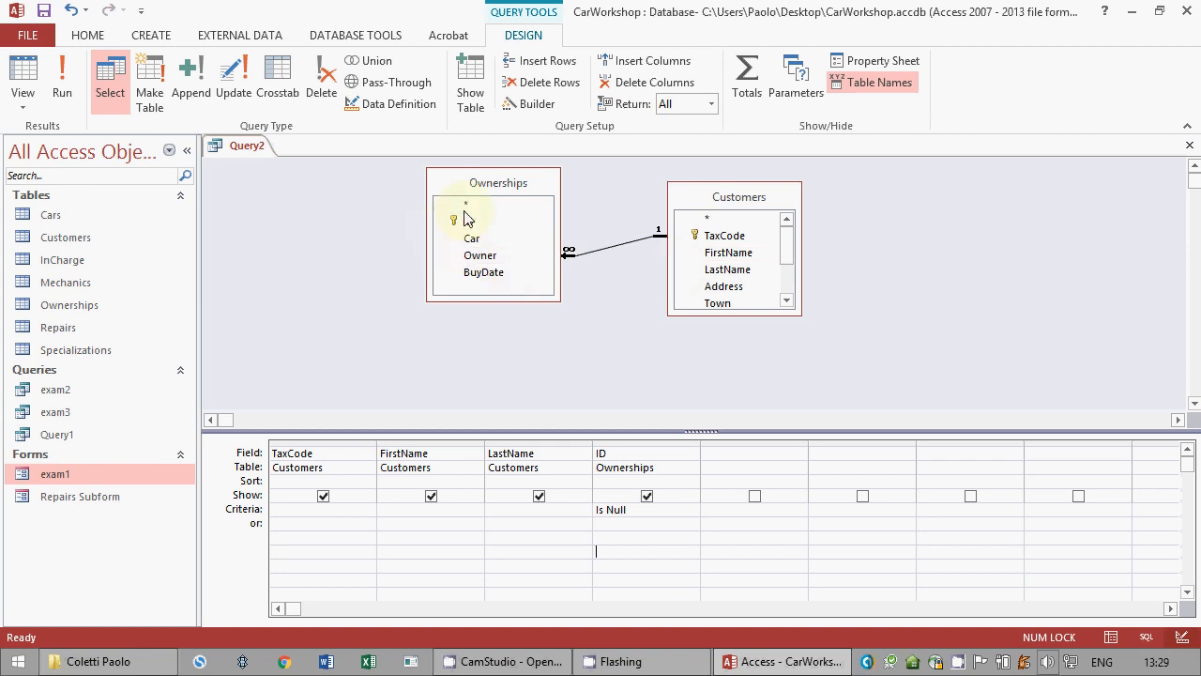
# Step: Review the join properties between Customers and Ownerships, and close them without changes
pyautogui.doubleClick(591, 261)
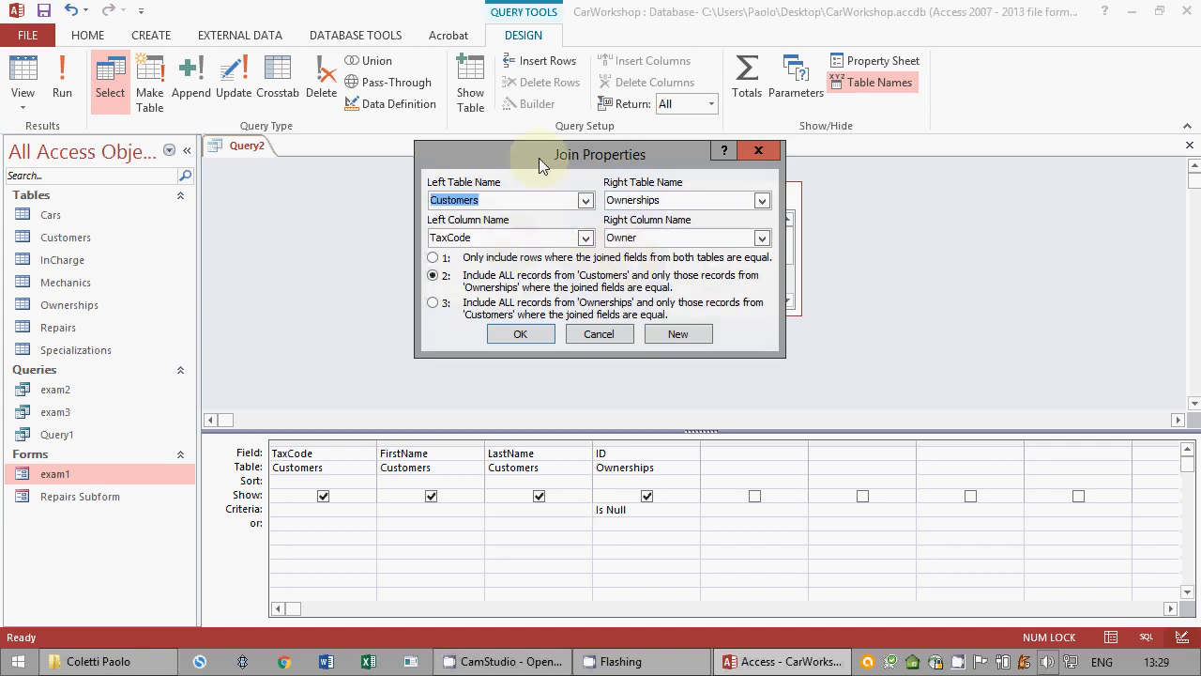
pyautogui.moveTo(539, 158); pyautogui.dragTo(952, 181)
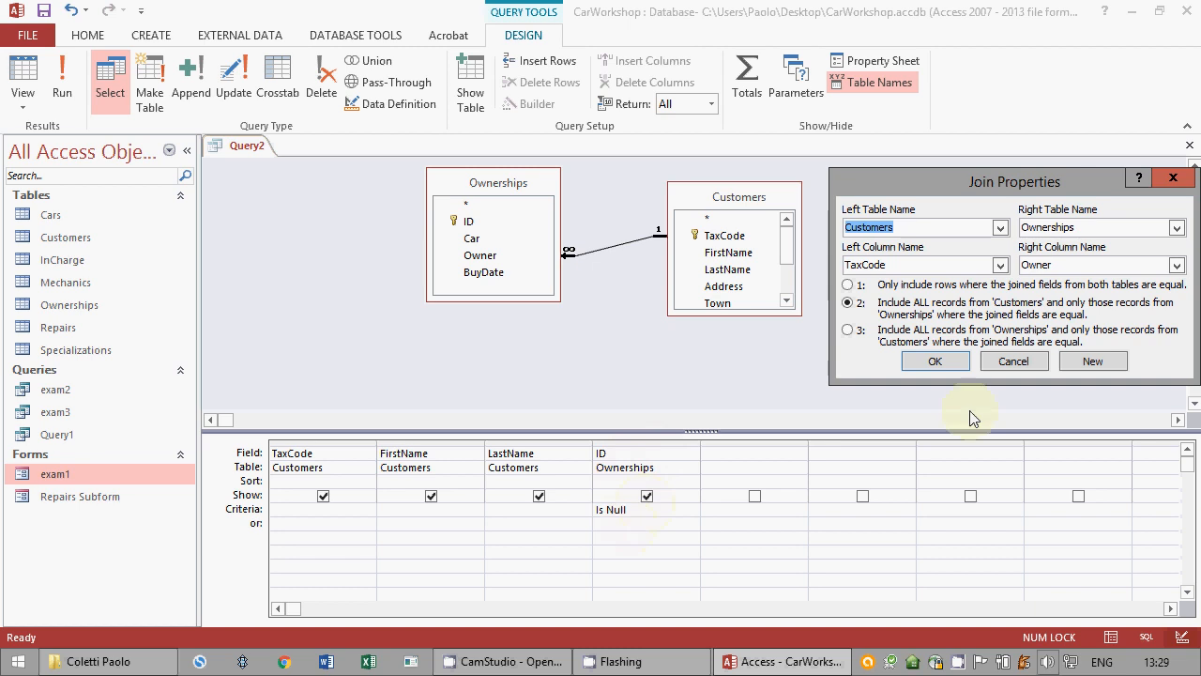
pyautogui.click(1005, 361)
# Step: Clear the ID criterion, run the query to examine the IDs for all customers, and return to the design
pyautogui.click(596, 508)
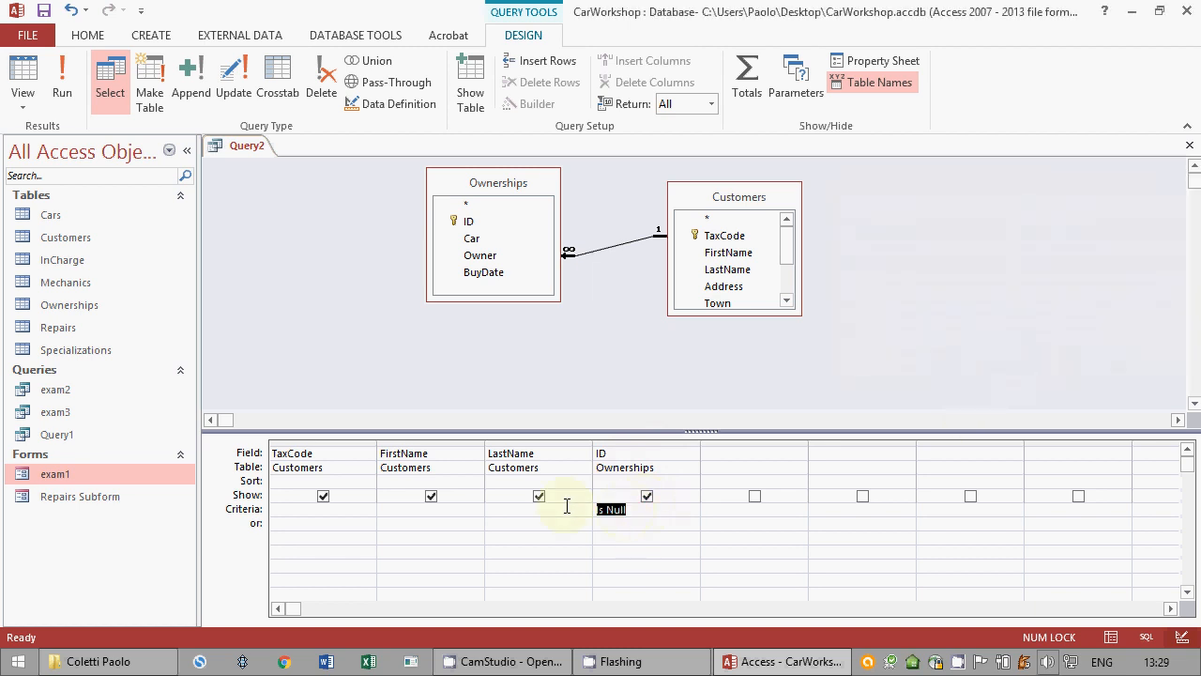
pyautogui.press('Delete')
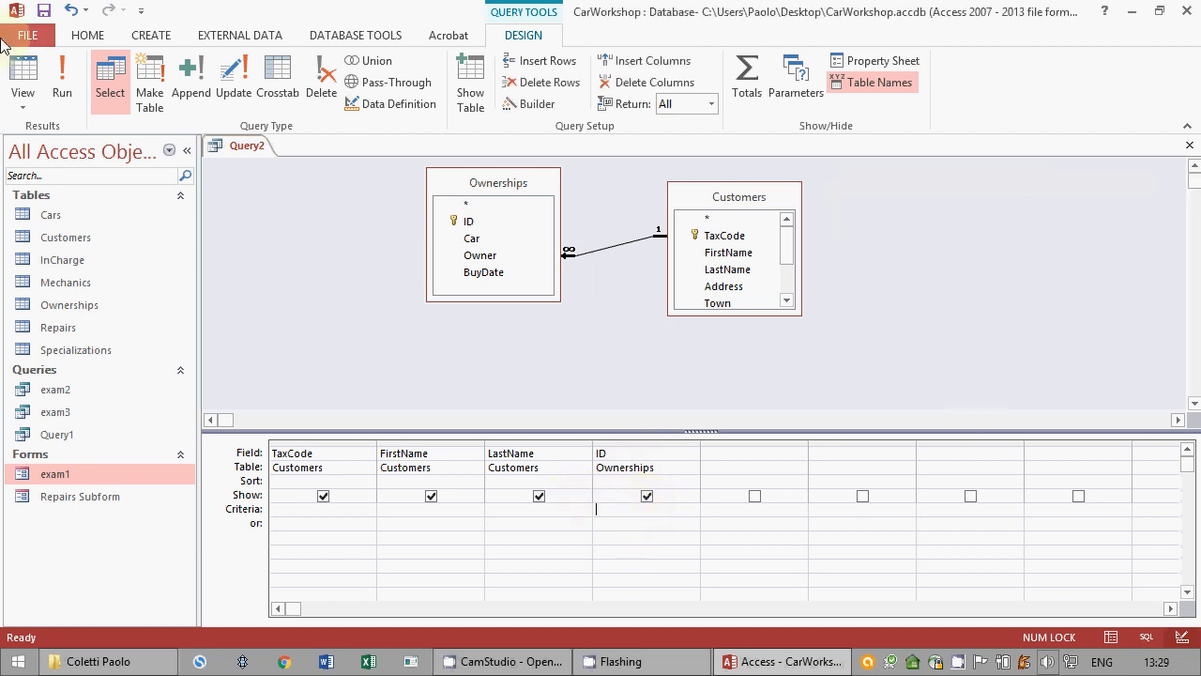
pyautogui.click(72, 85)
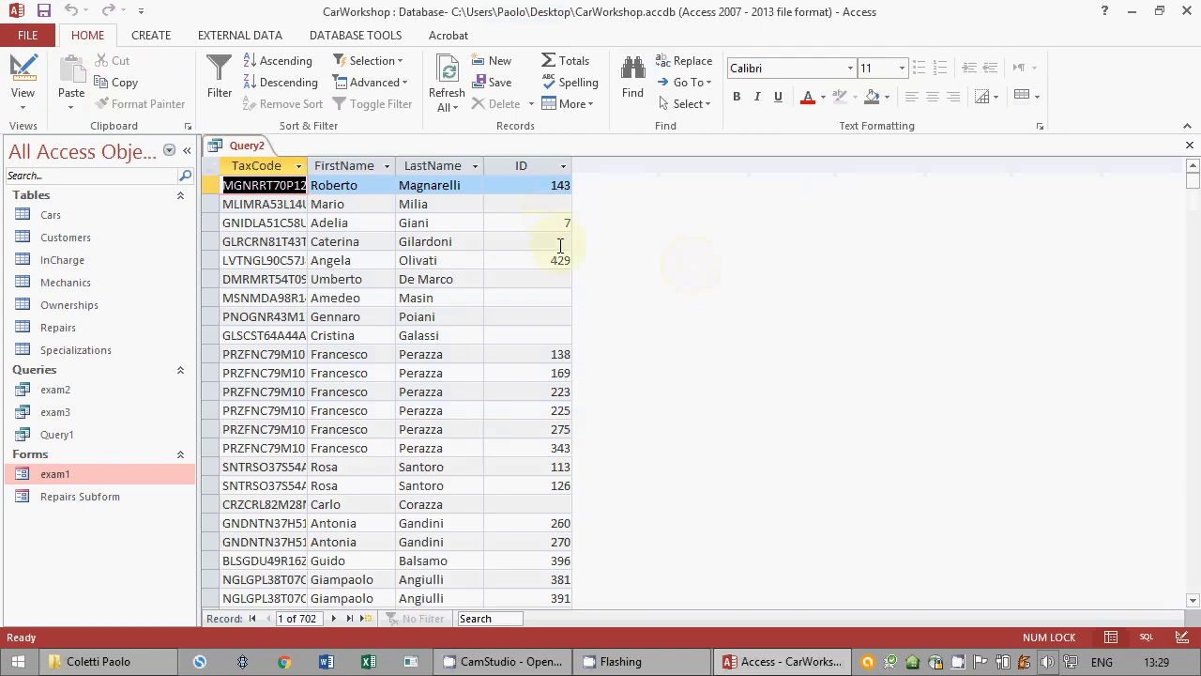
pyautogui.click(21, 75)
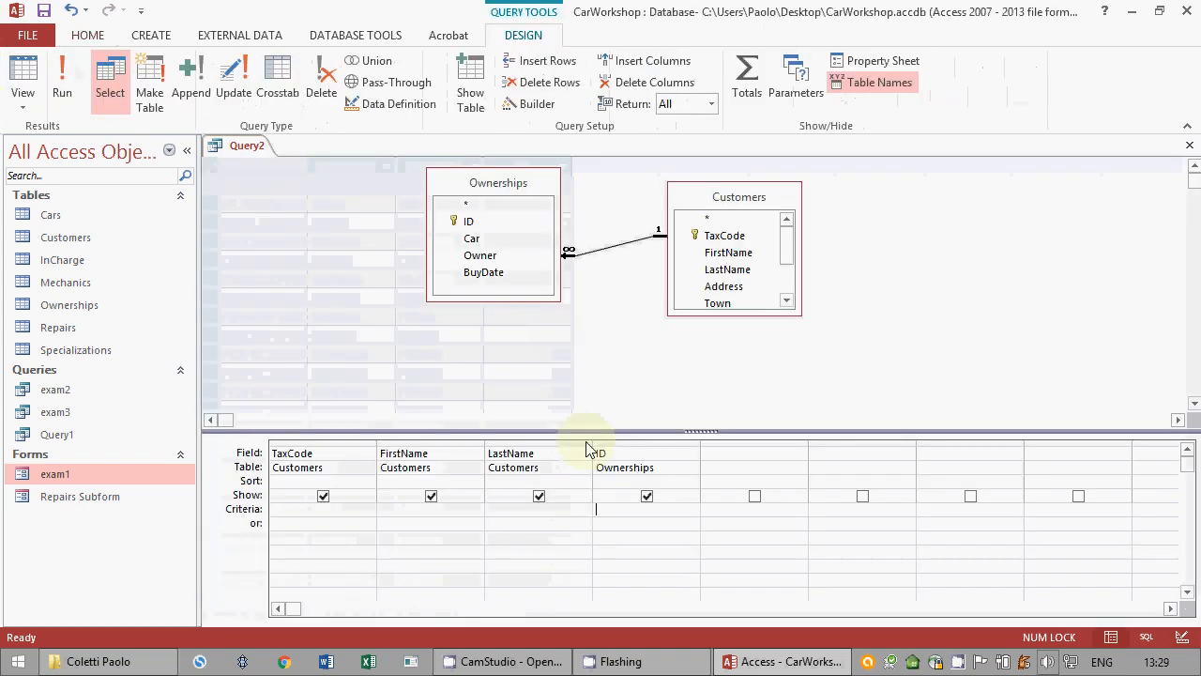
# Step: Enter Is Null as the ID criterion again, run the query to check the rows, and return to the design
pyautogui.write('is nu')
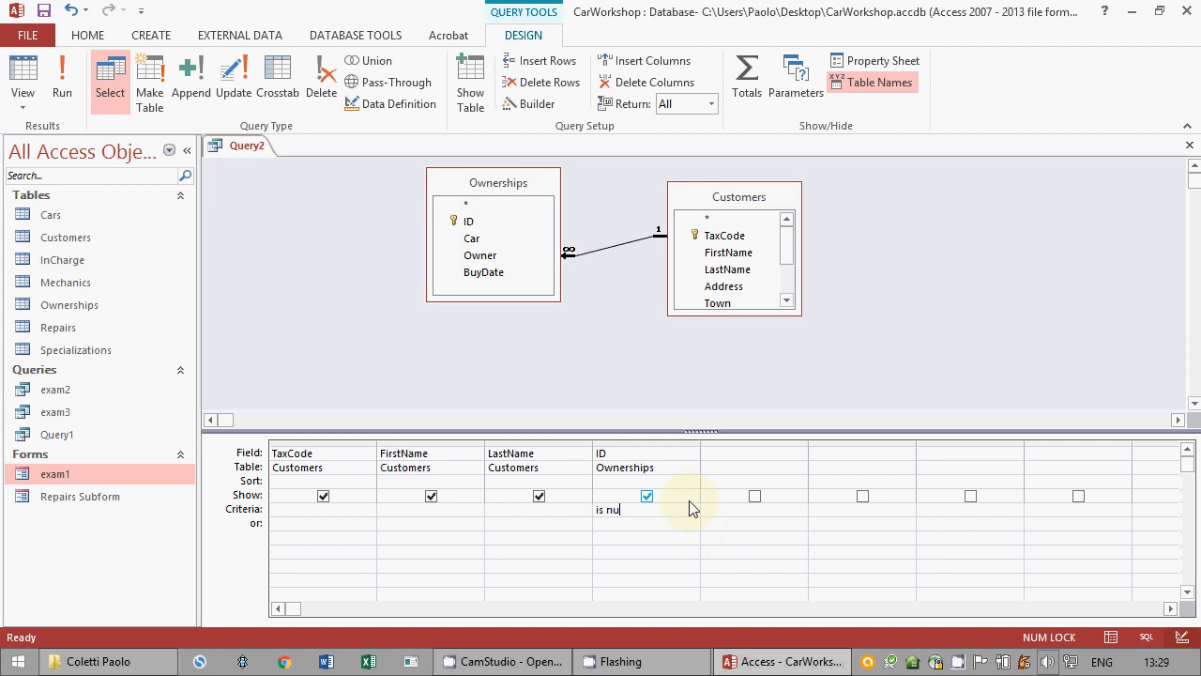
pyautogui.write('ll')
pyautogui.click(62, 84)
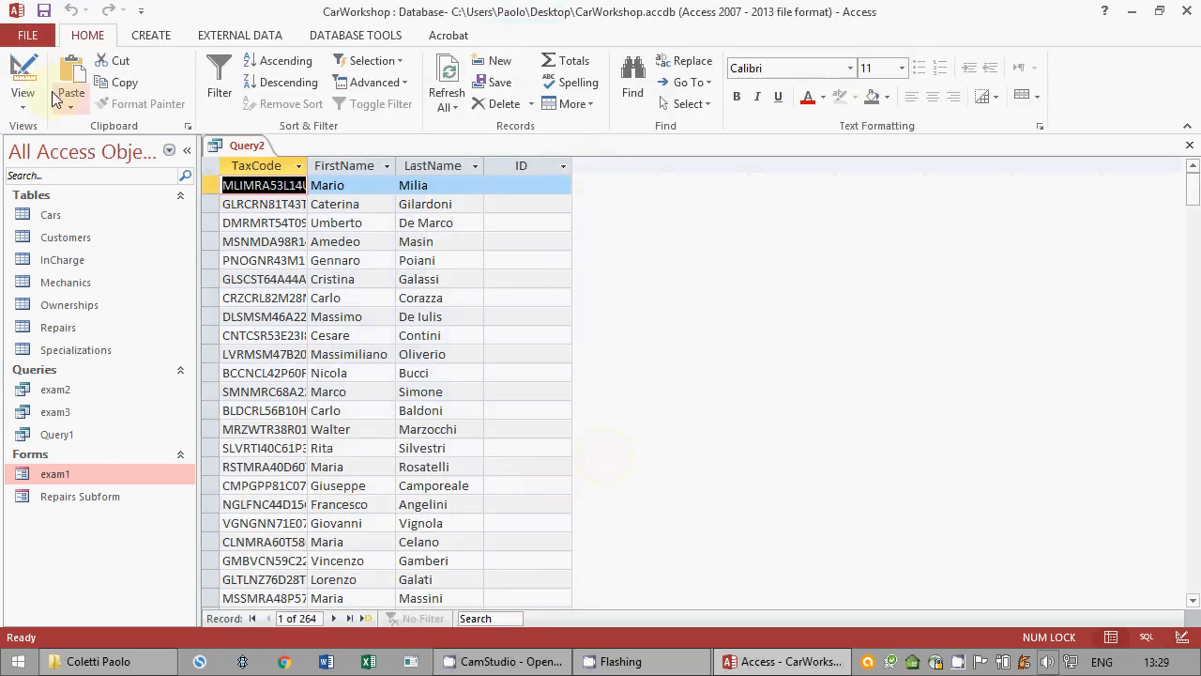
pyautogui.click(22, 80)
# Step: Hide the ID field from the output and run the query, browsing its records to the last and back to the first
pyautogui.click(647, 495)
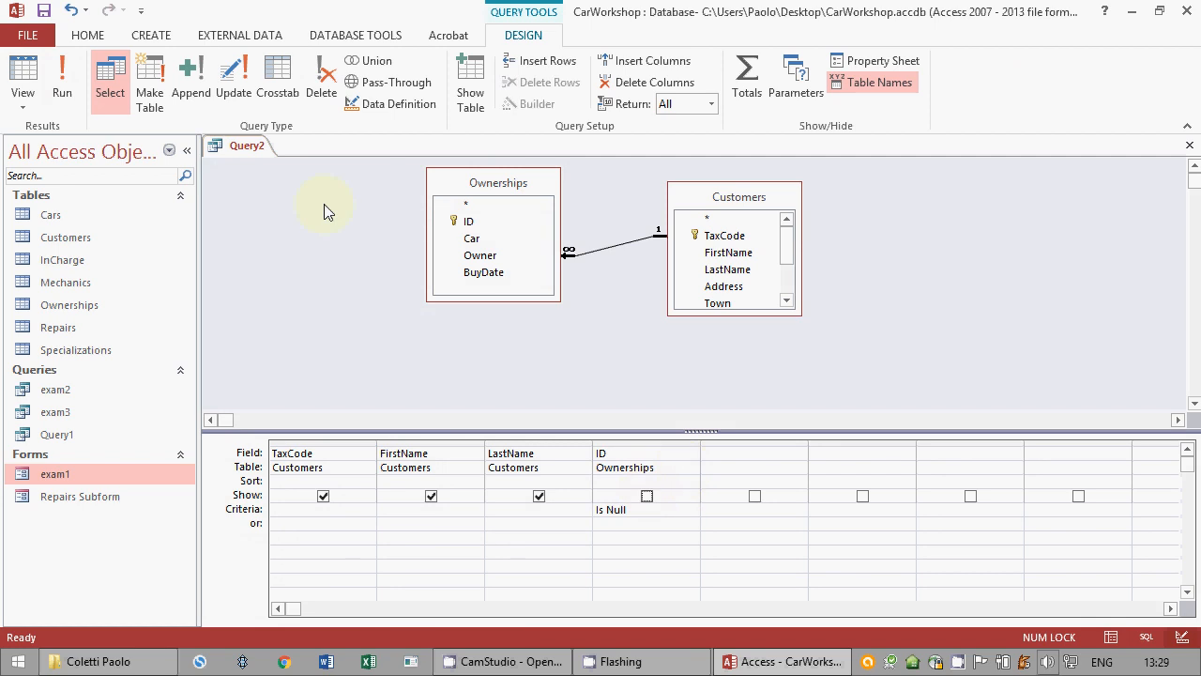
pyautogui.click(64, 86)
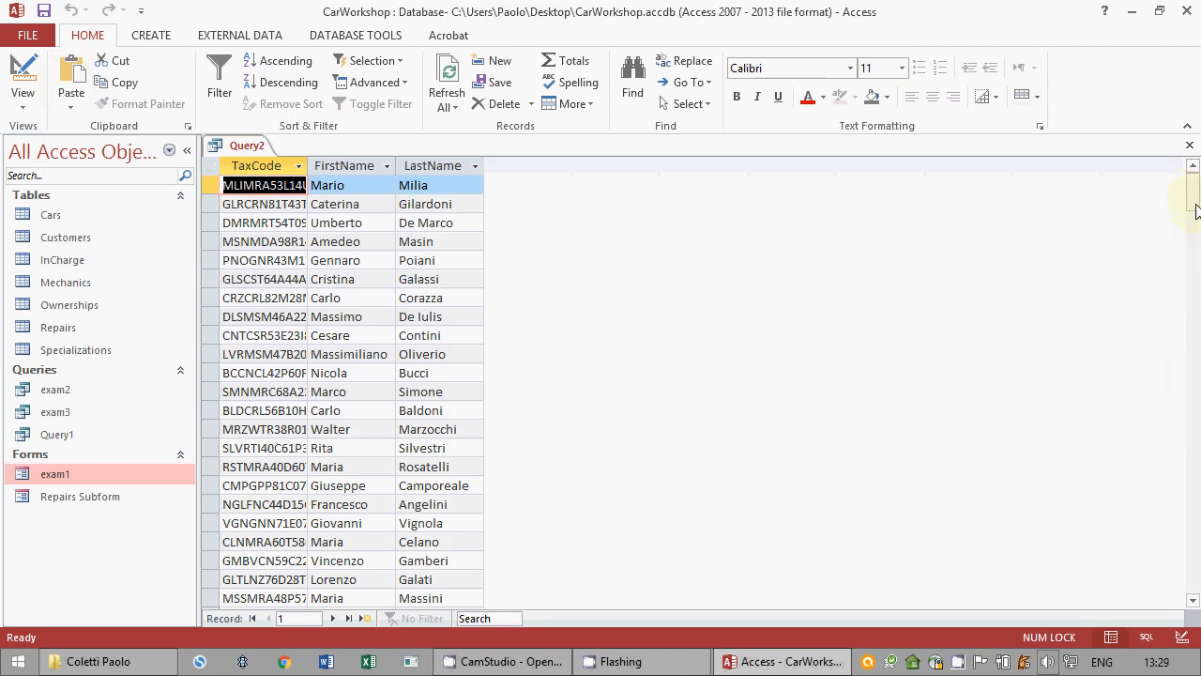
pyautogui.click(1196, 285)
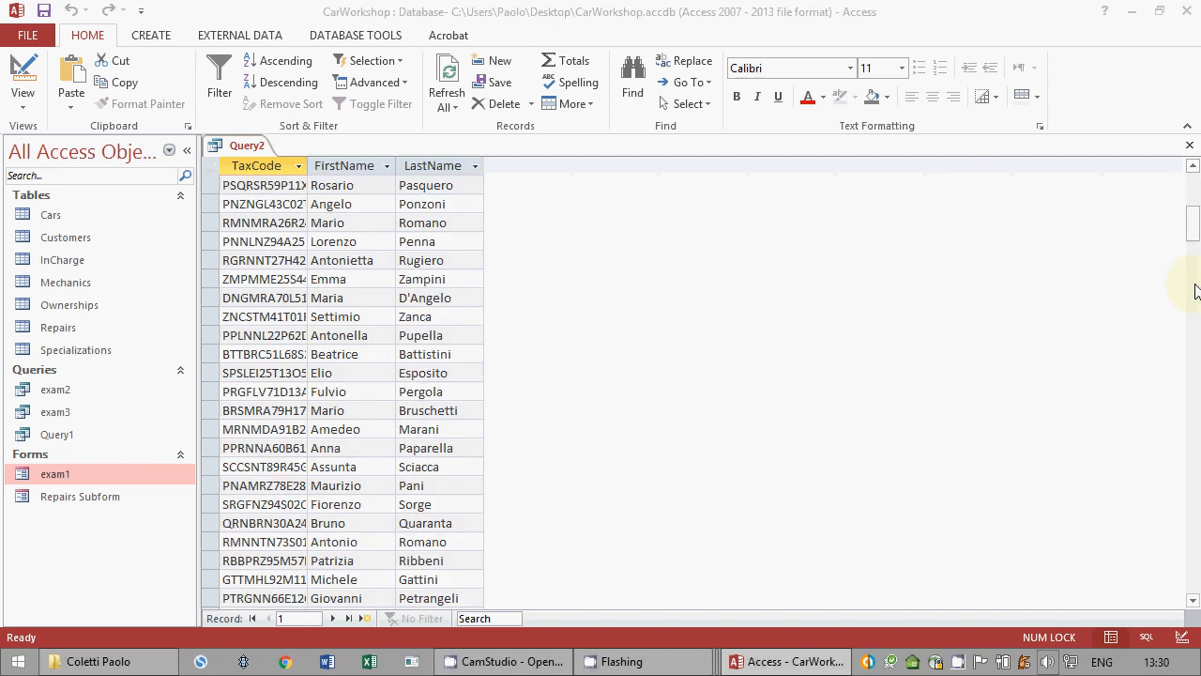
pyautogui.click(1196, 285)
pyautogui.moveTo(1195, 261); pyautogui.dragTo(1199, 462)
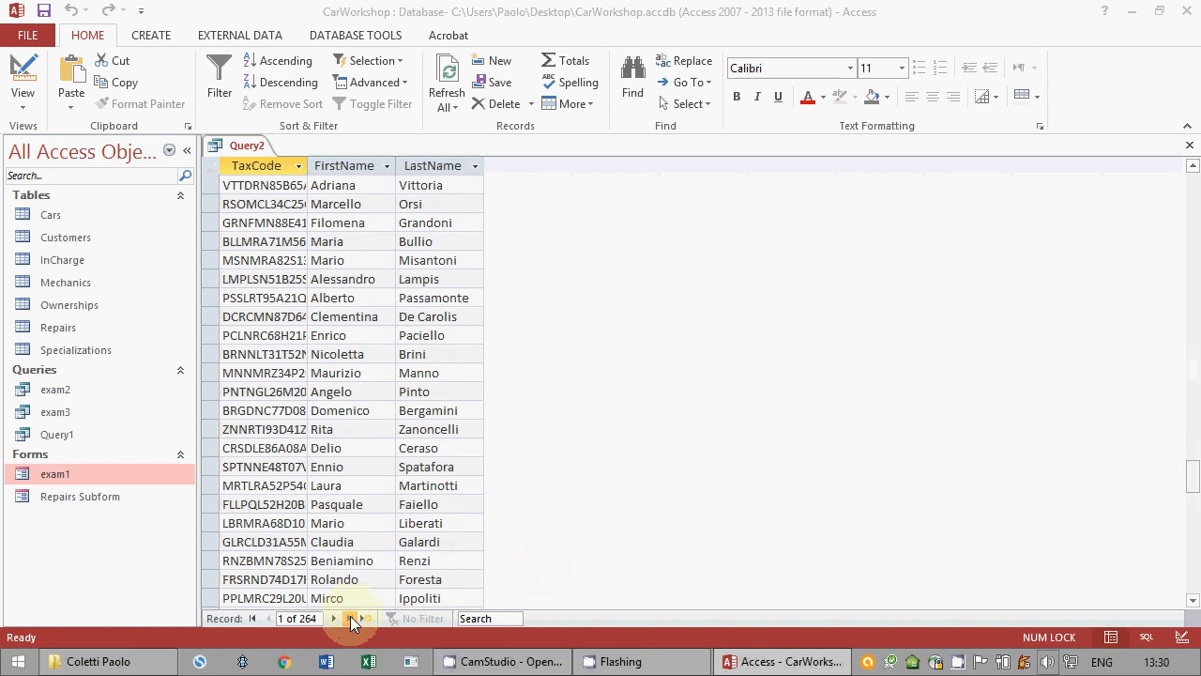
pyautogui.click(350, 617)
pyautogui.click(256, 619)
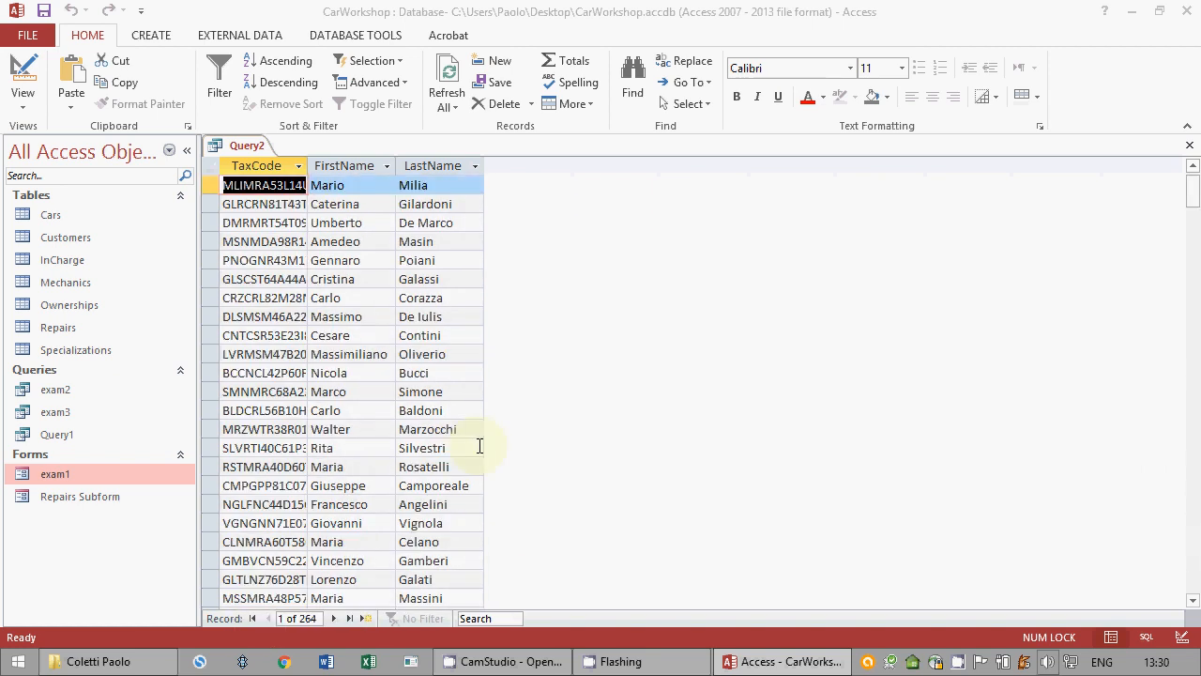
# Step: Return the query to its design, save it as exam4, and close both the query and the CarWorkshop database
pyautogui.click(22, 77)
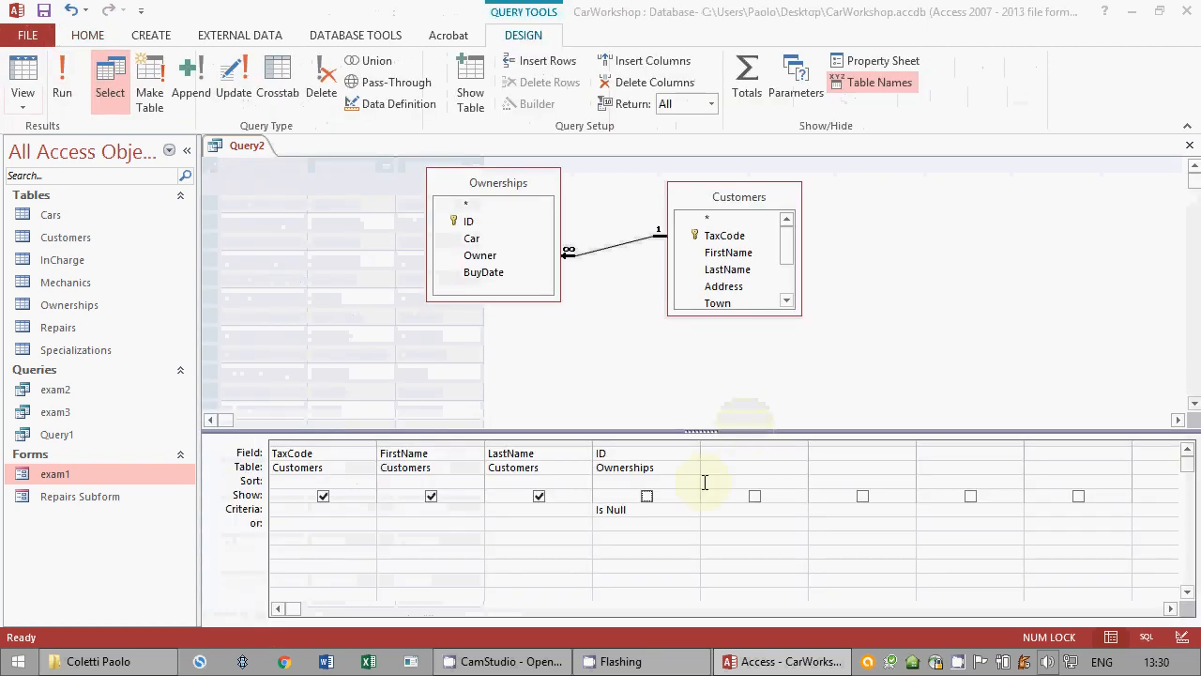
pyautogui.click(43, 11)
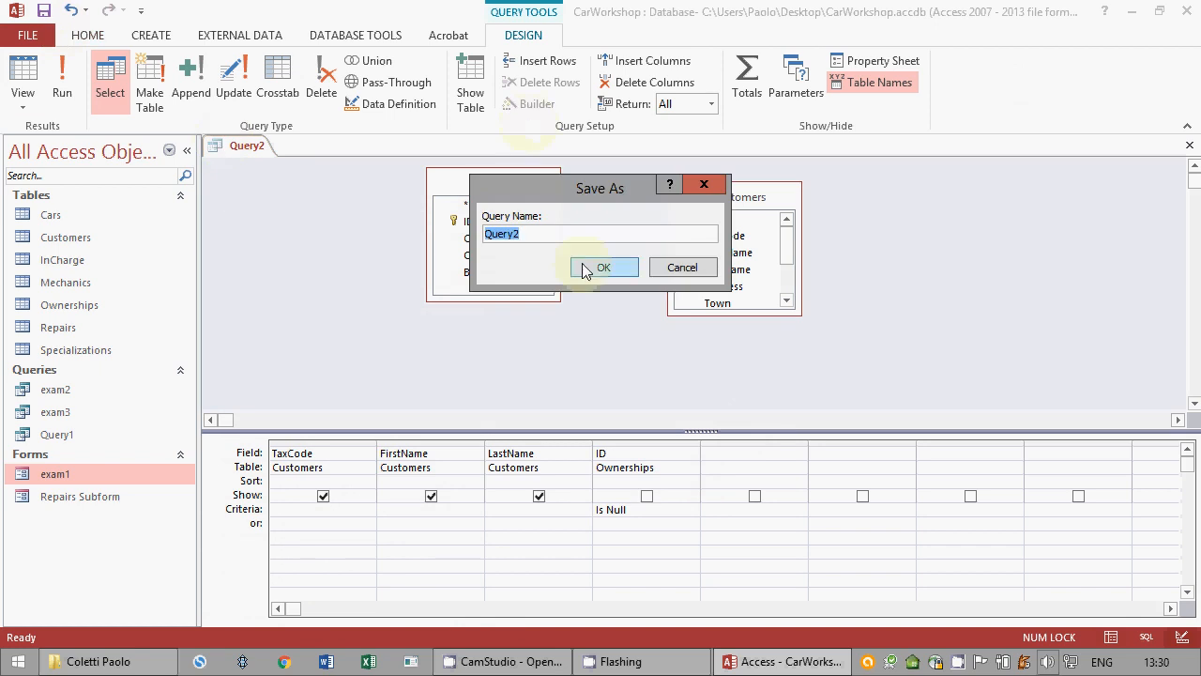
pyautogui.write('exam4')
pyautogui.click(592, 270)
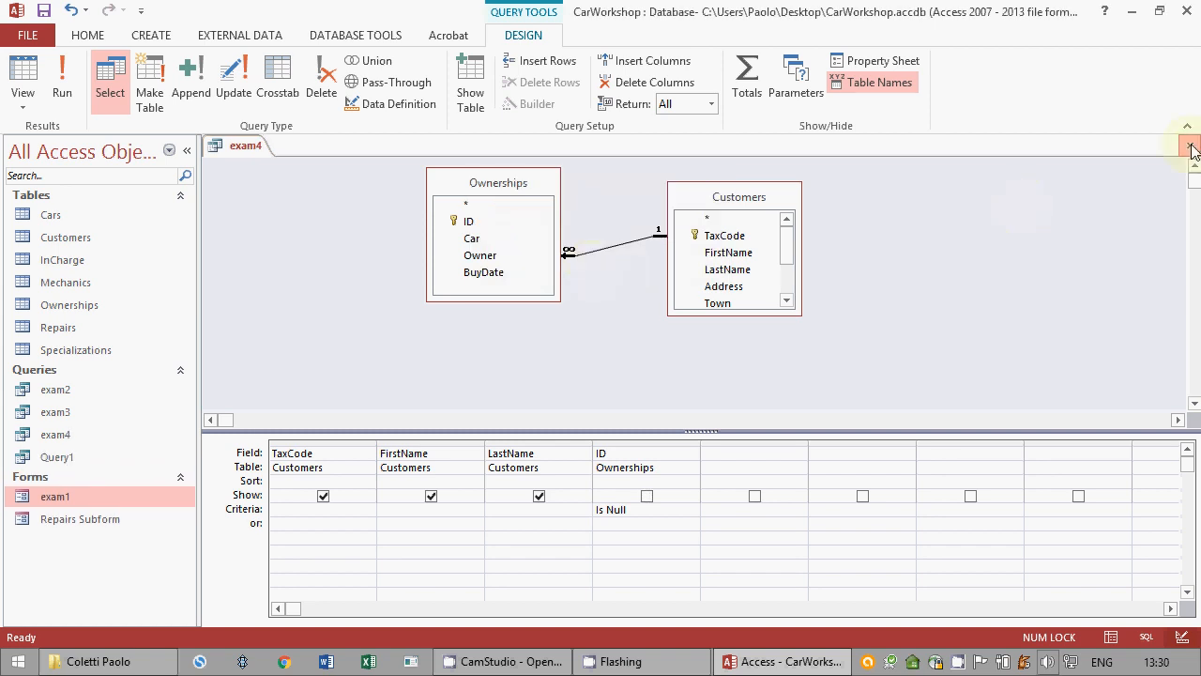
pyautogui.click(1192, 149)
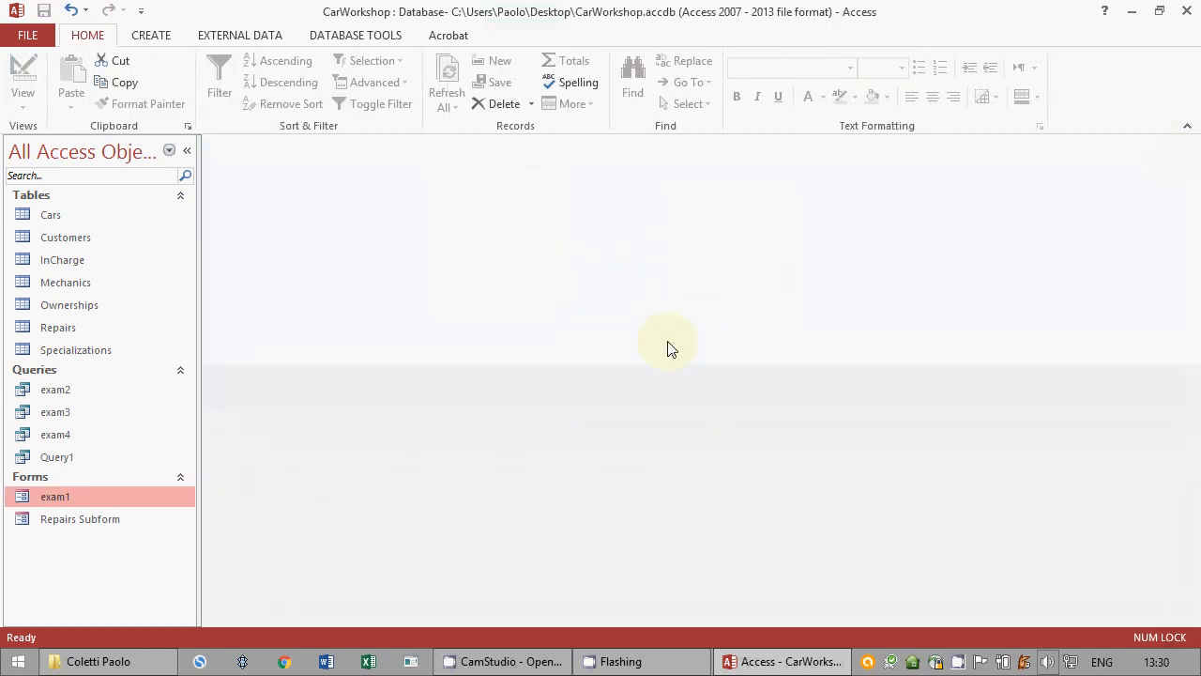
pyautogui.click(1190, 8)
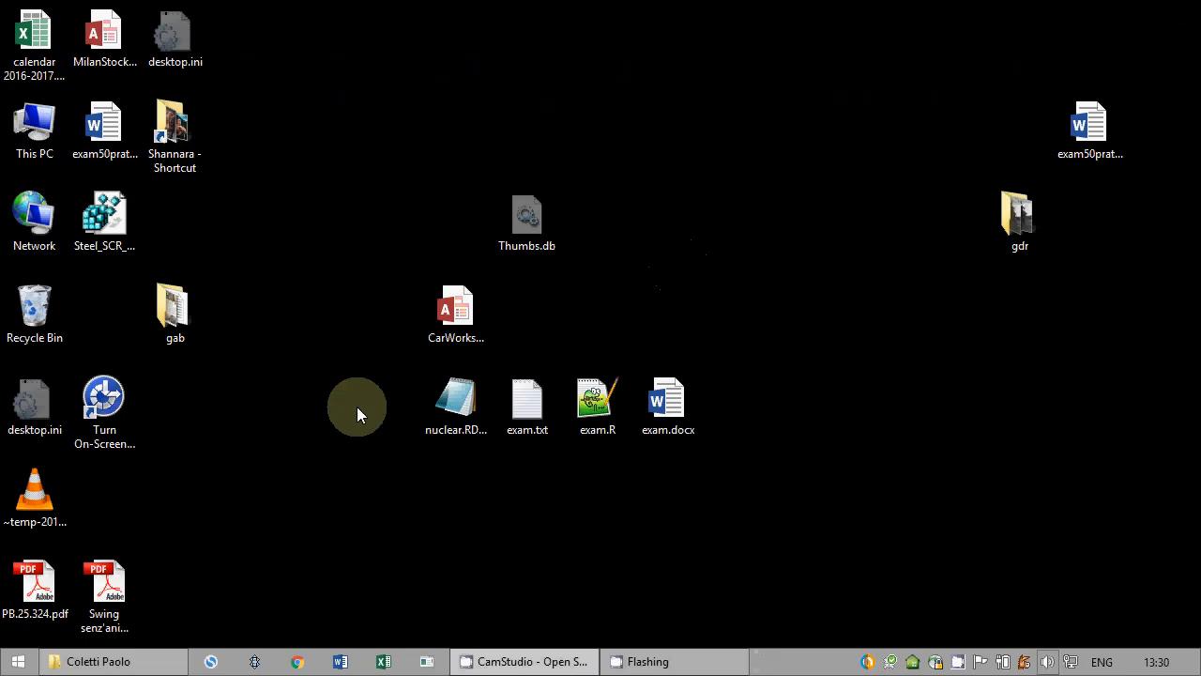
# Step: Switch to File Explorer and copy CarWorkshop.accdb from the desktop into the personal network exam folder, replacing the existing file
pyautogui.click(94, 661)
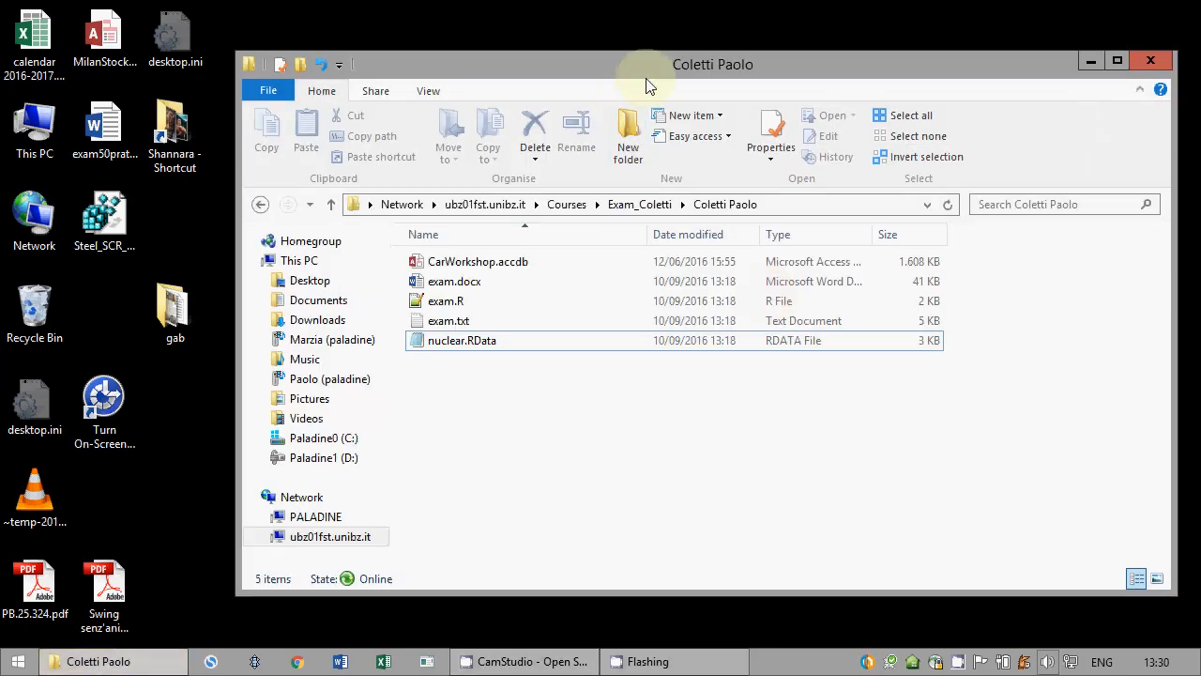
pyautogui.moveTo(644, 67); pyautogui.dragTo(1032, 121)
pyautogui.moveTo(747, 402); pyautogui.dragTo(984, 550)
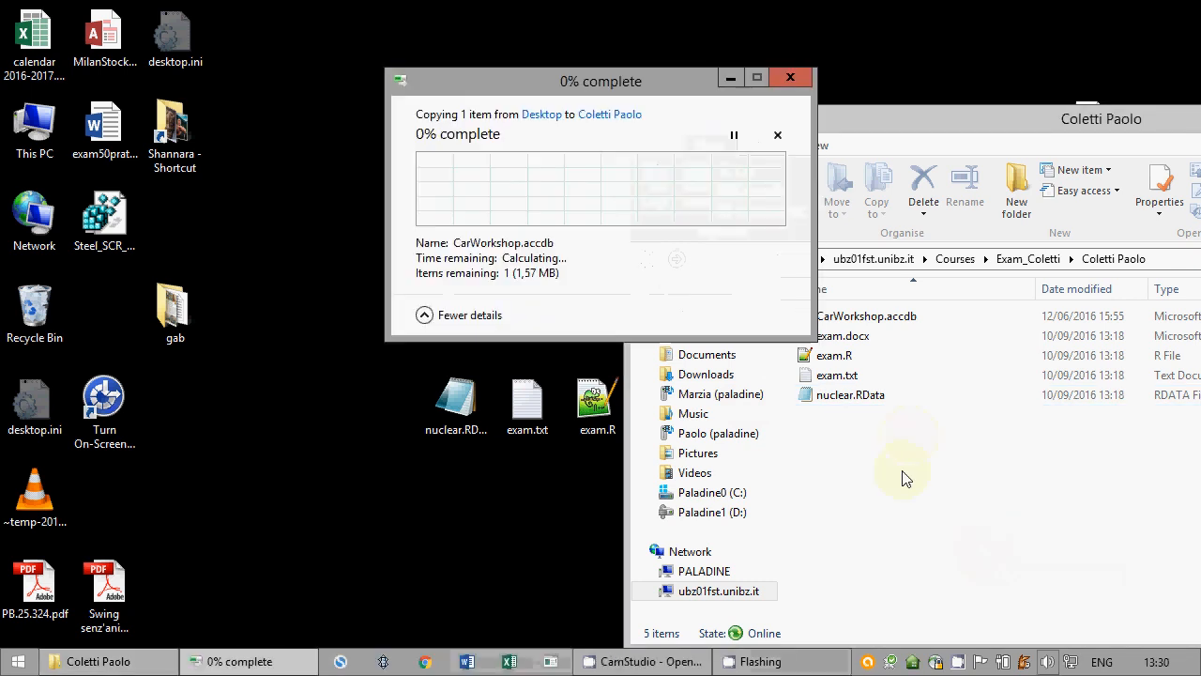
pyautogui.click(540, 210)
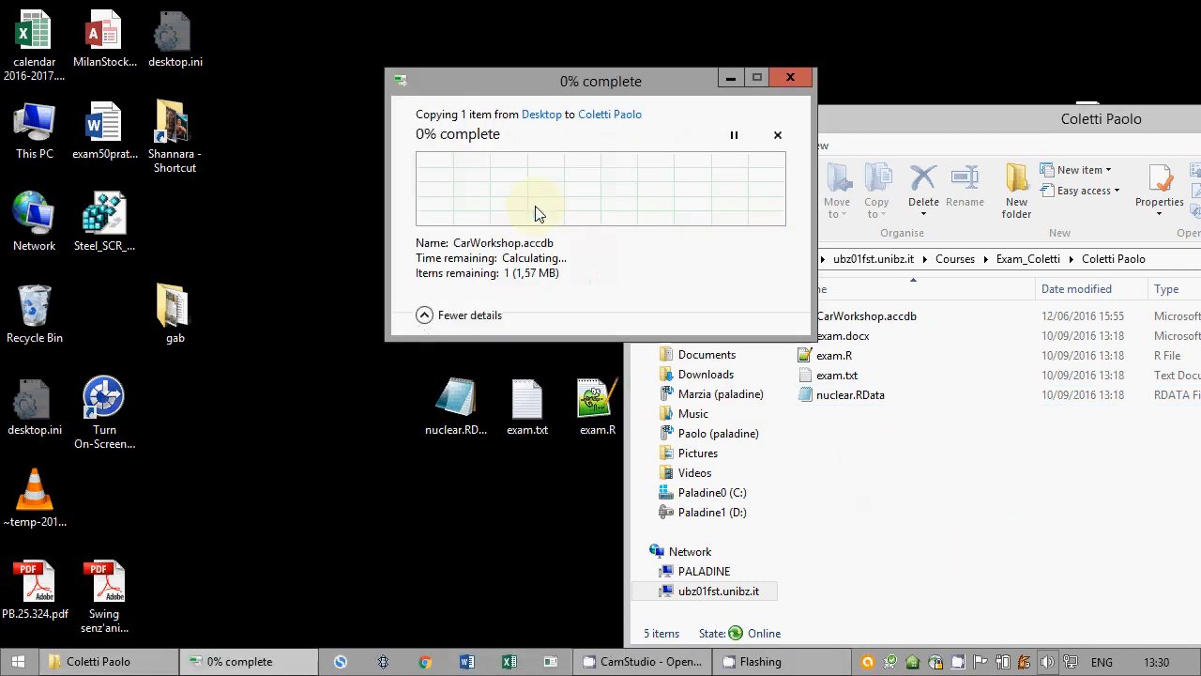